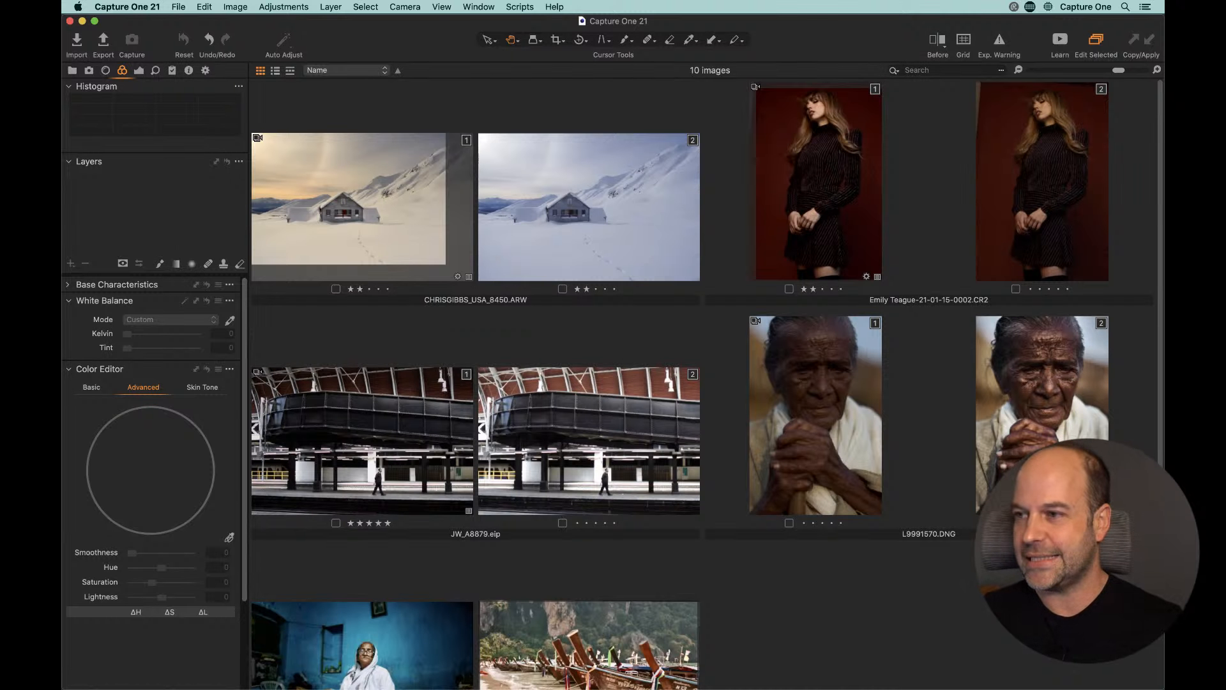
# Step: Open the second, bluish variant of the snowy cabin photo with the exposure tools shown and the thumbnail browser hidden
pyautogui.doubleClick(586, 225)
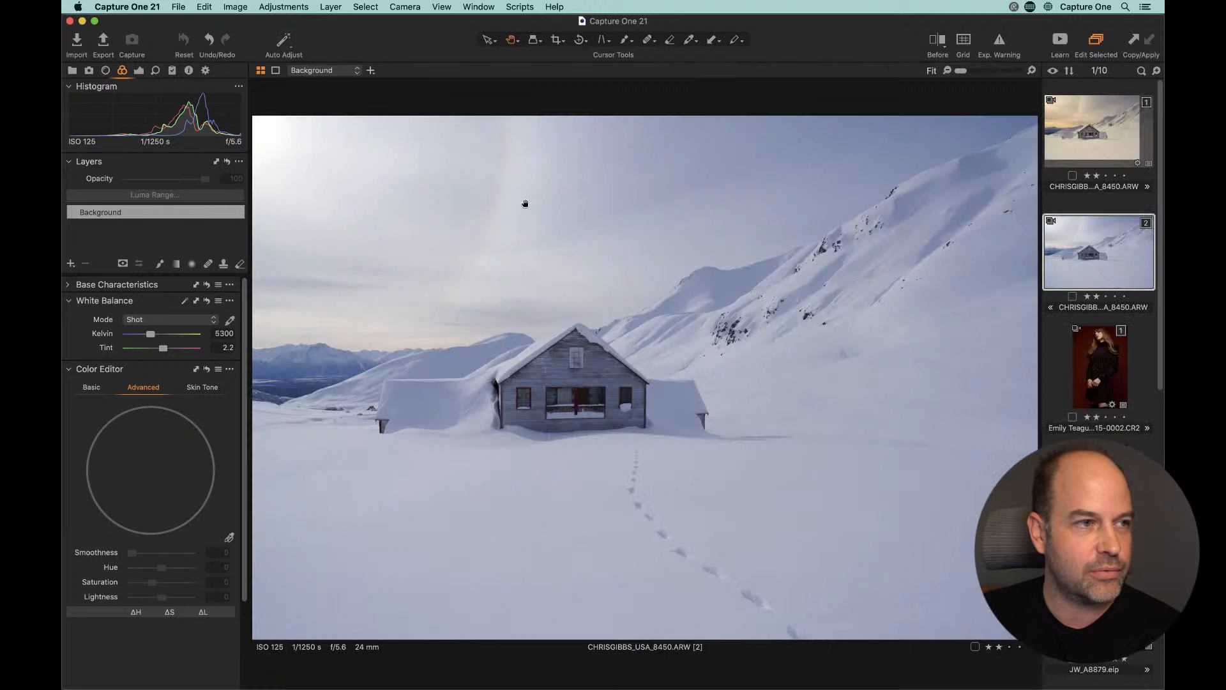
pyautogui.click(139, 71)
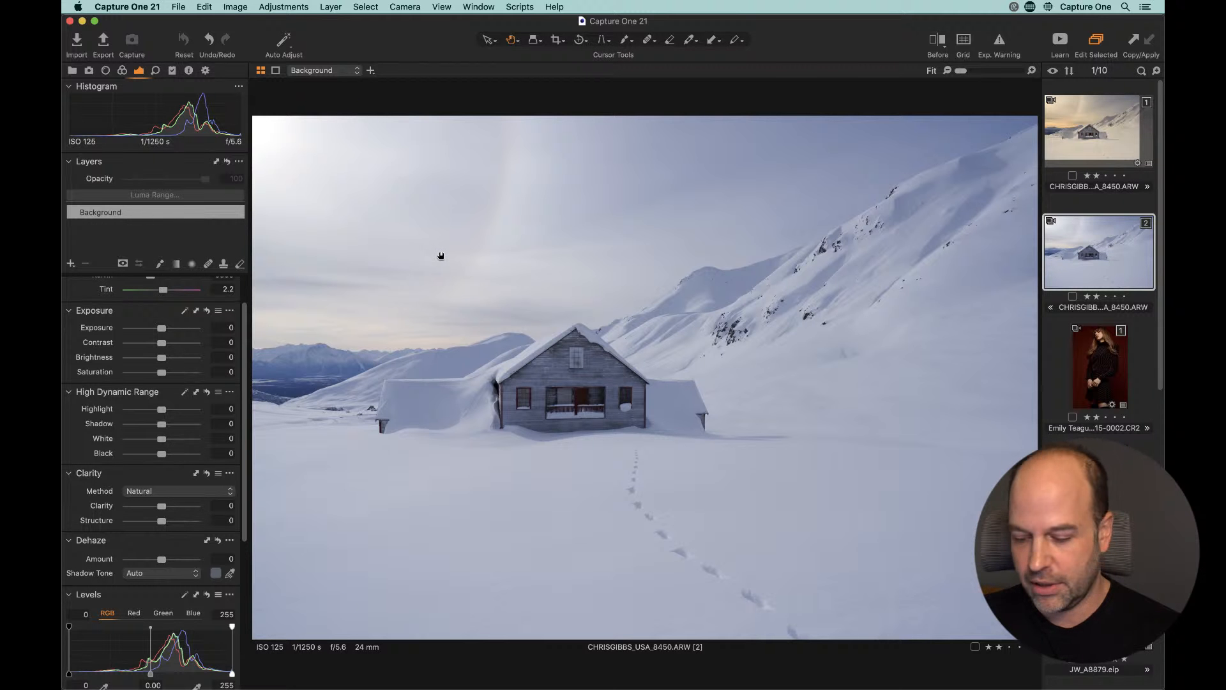
pyautogui.press('super+b')
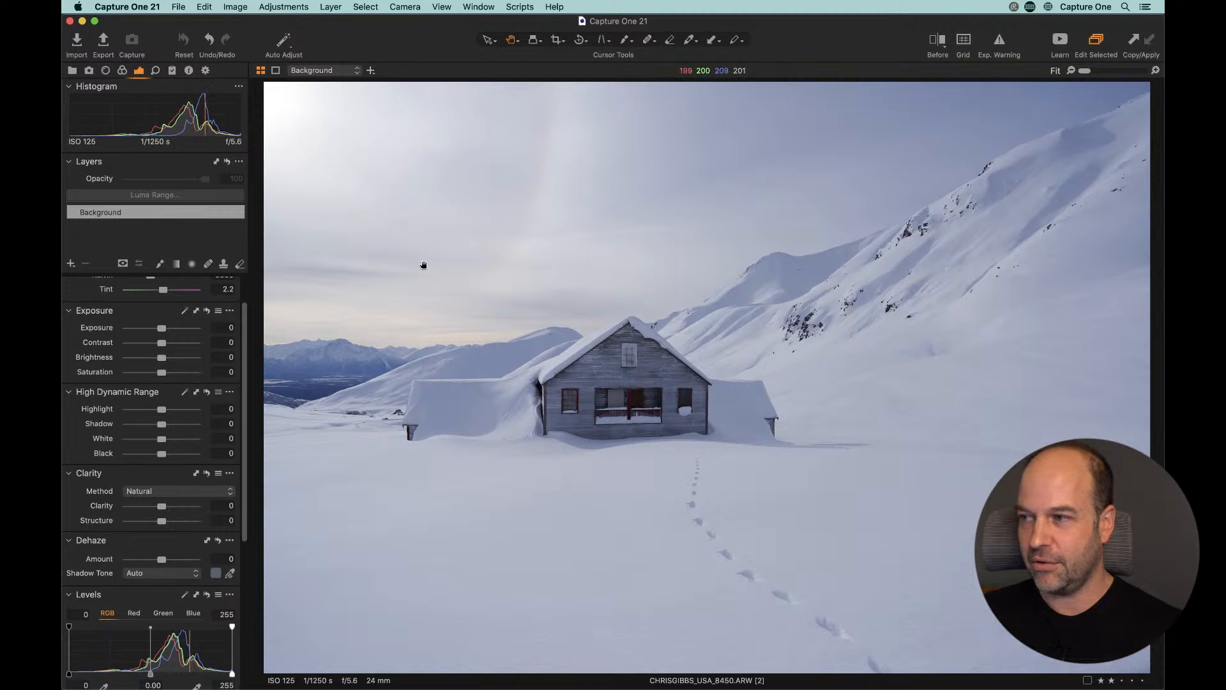
# Step: Crop the cabin photo to 3000 x 2020 px, trimming the right side and bottom, and shift the frame slightly down and right
pyautogui.click(557, 40)
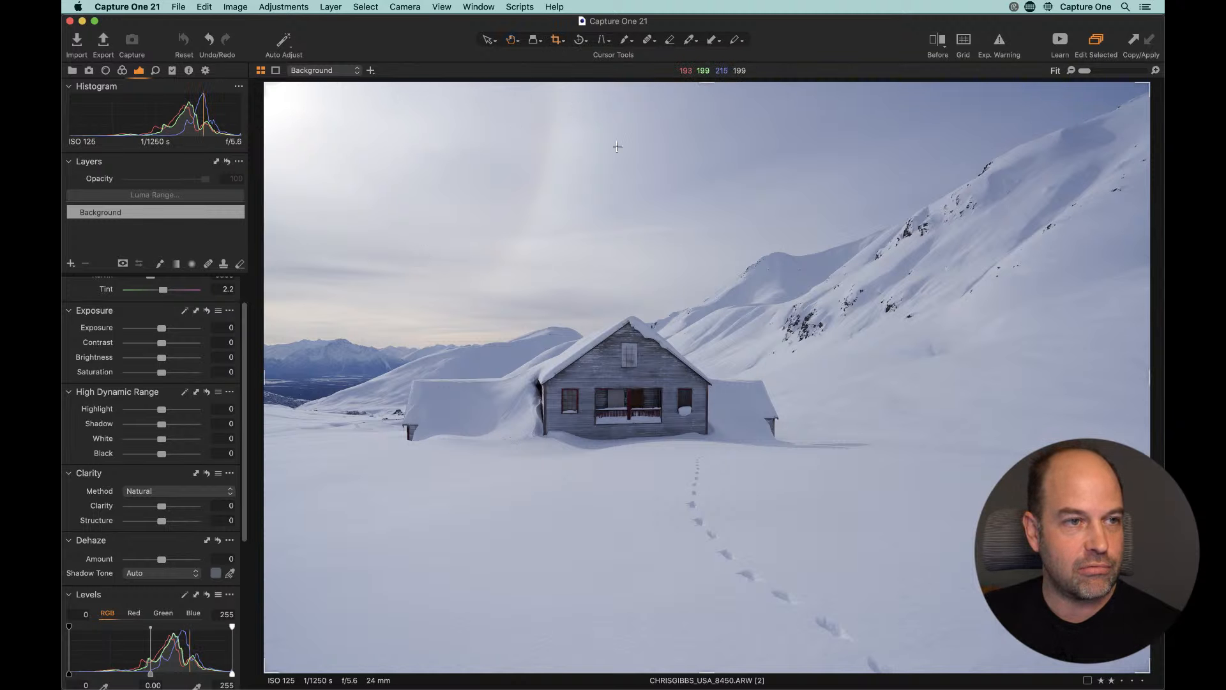
pyautogui.moveTo(1149, 670); pyautogui.dragTo(1033, 601)
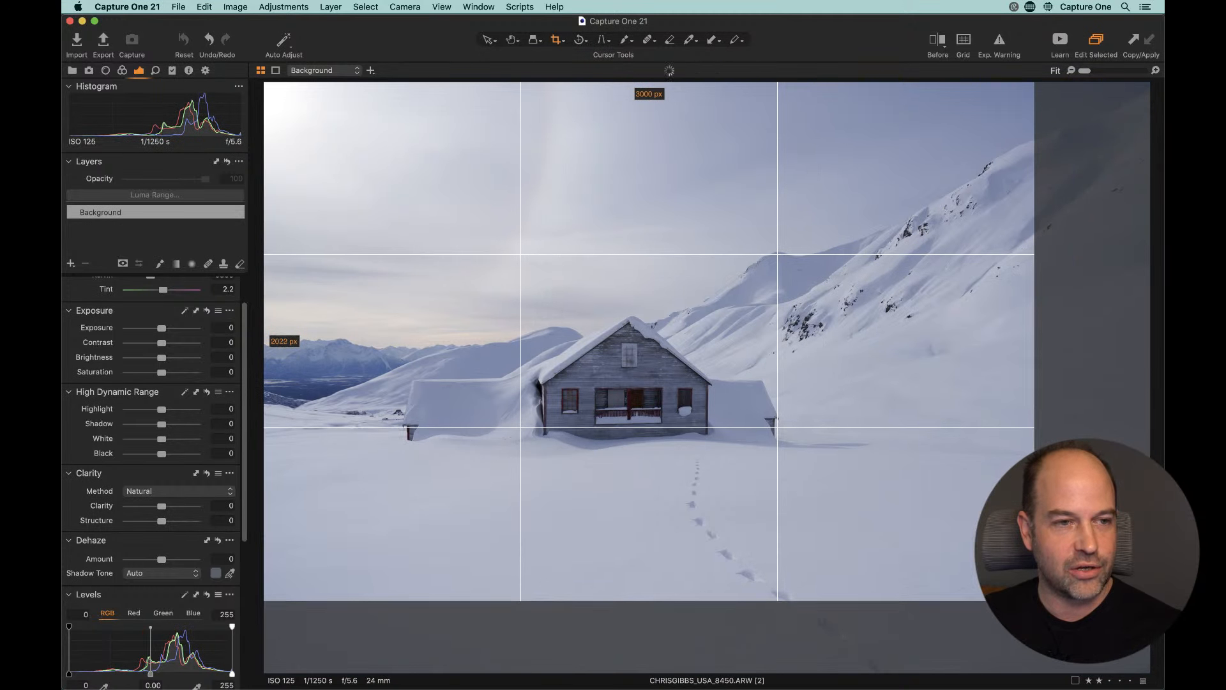
pyautogui.moveTo(608, 441); pyautogui.dragTo(614, 446)
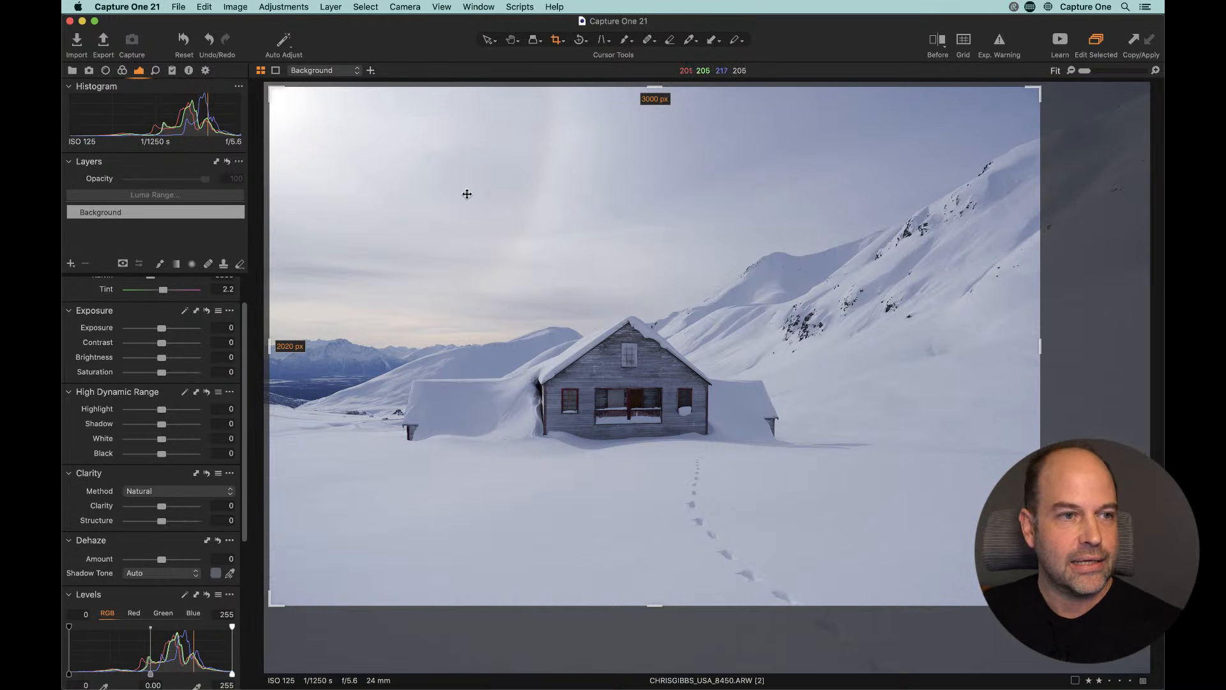
# Step: Review the crop's aspect ratio and size options, keep the ratio Unconstrained, and apply the crop
pyautogui.rightClick(548, 207)
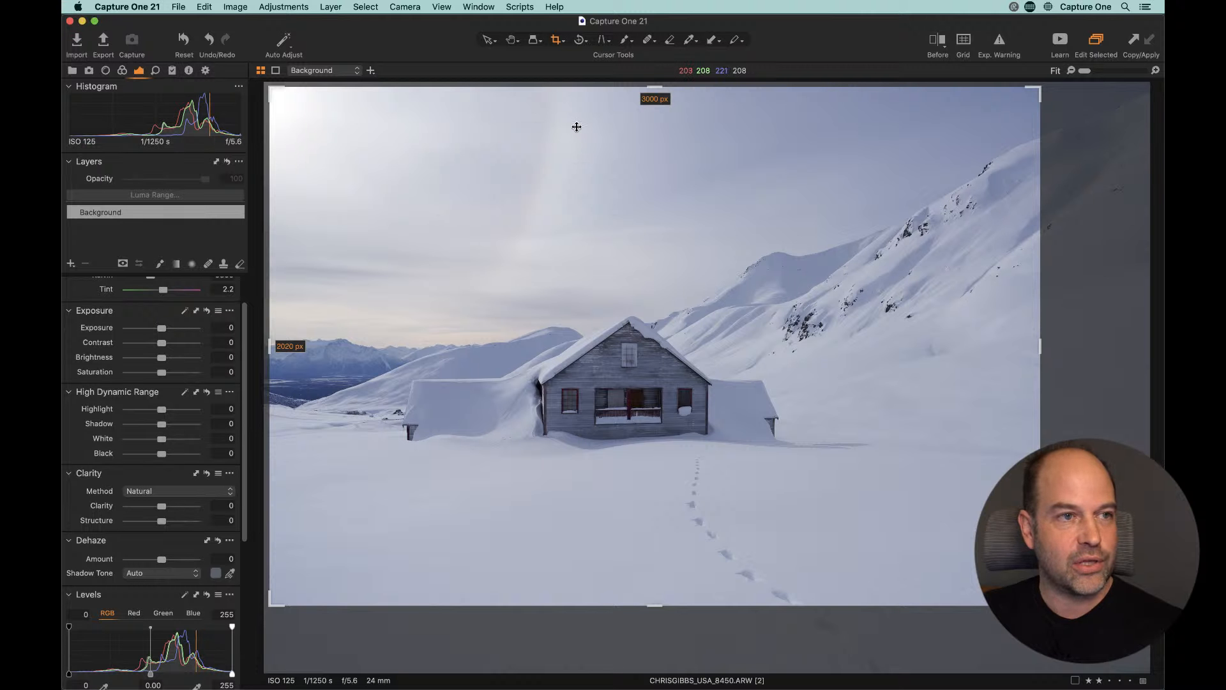
pyautogui.rightClick(555, 175)
pyautogui.click(538, 126)
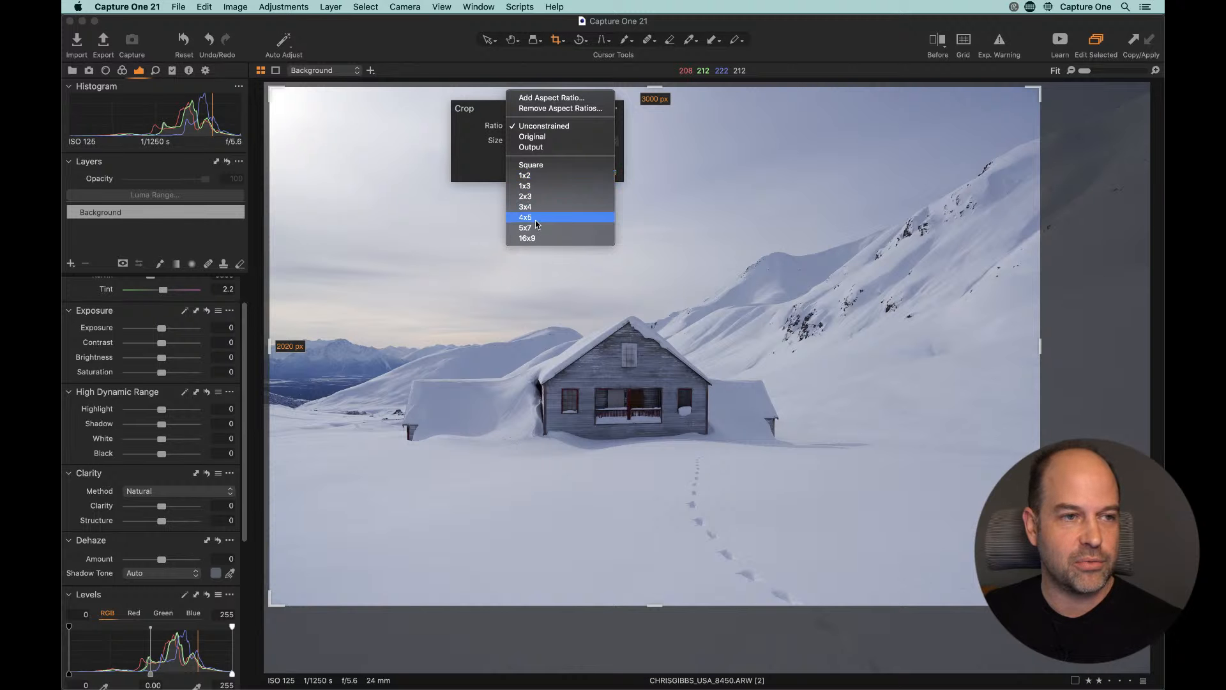
pyautogui.click(474, 157)
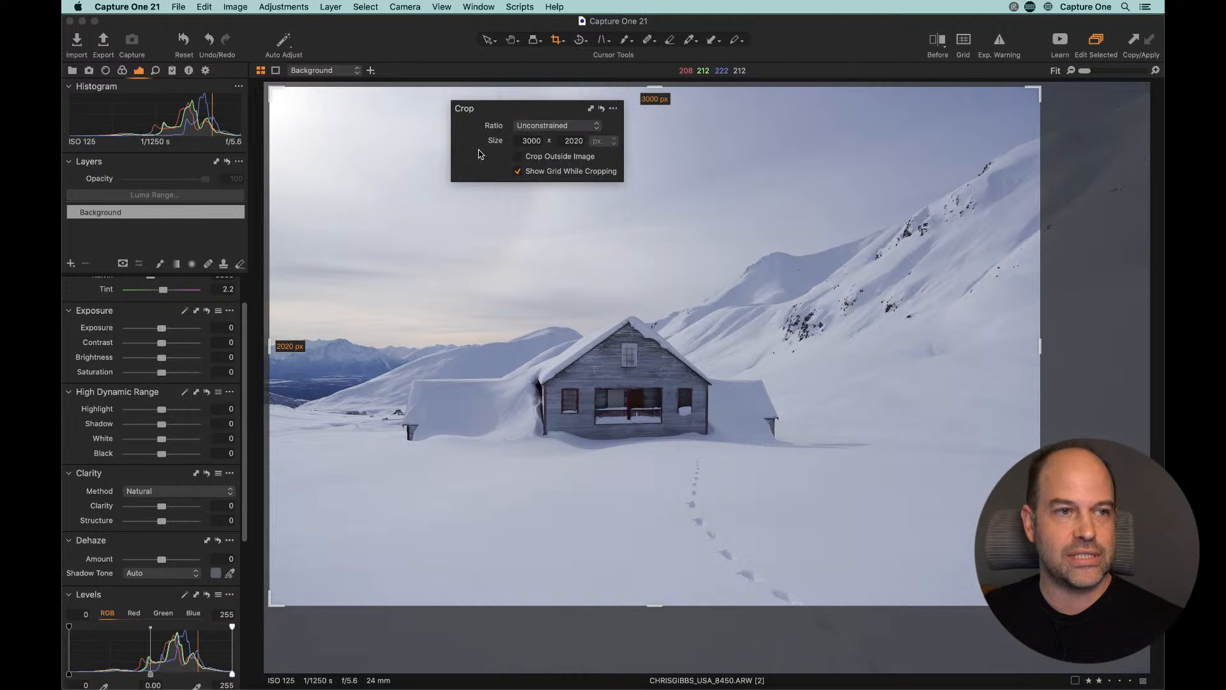
pyautogui.click(562, 42)
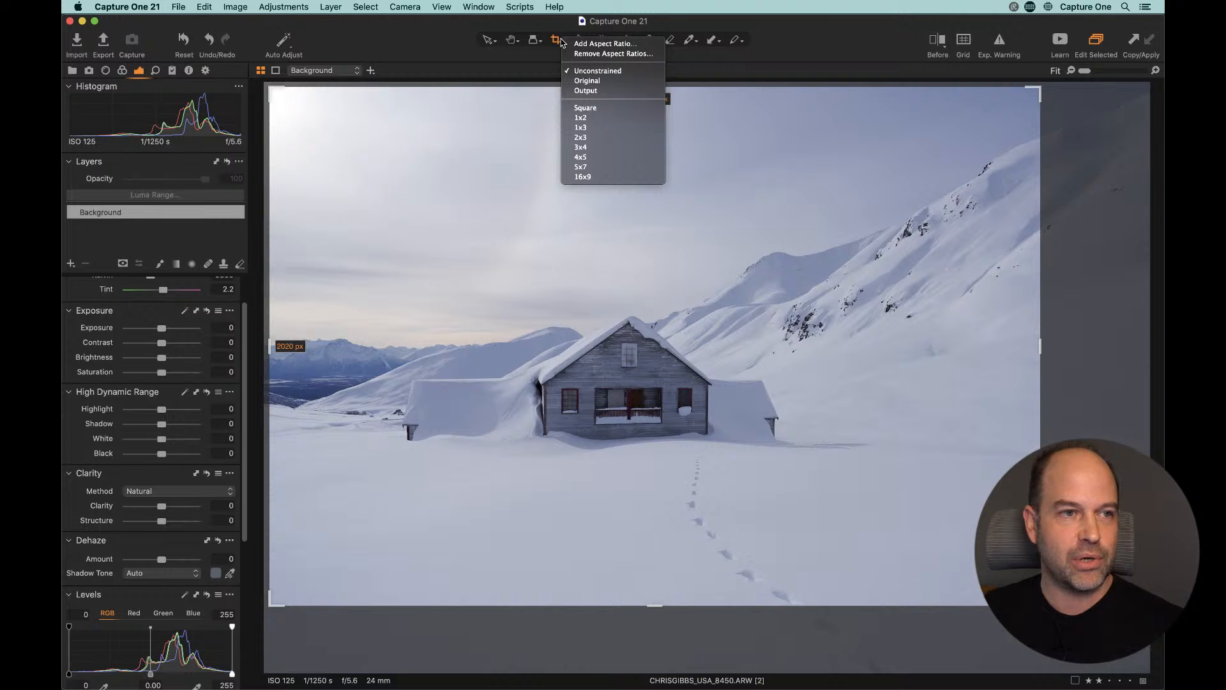
pyautogui.click(560, 43)
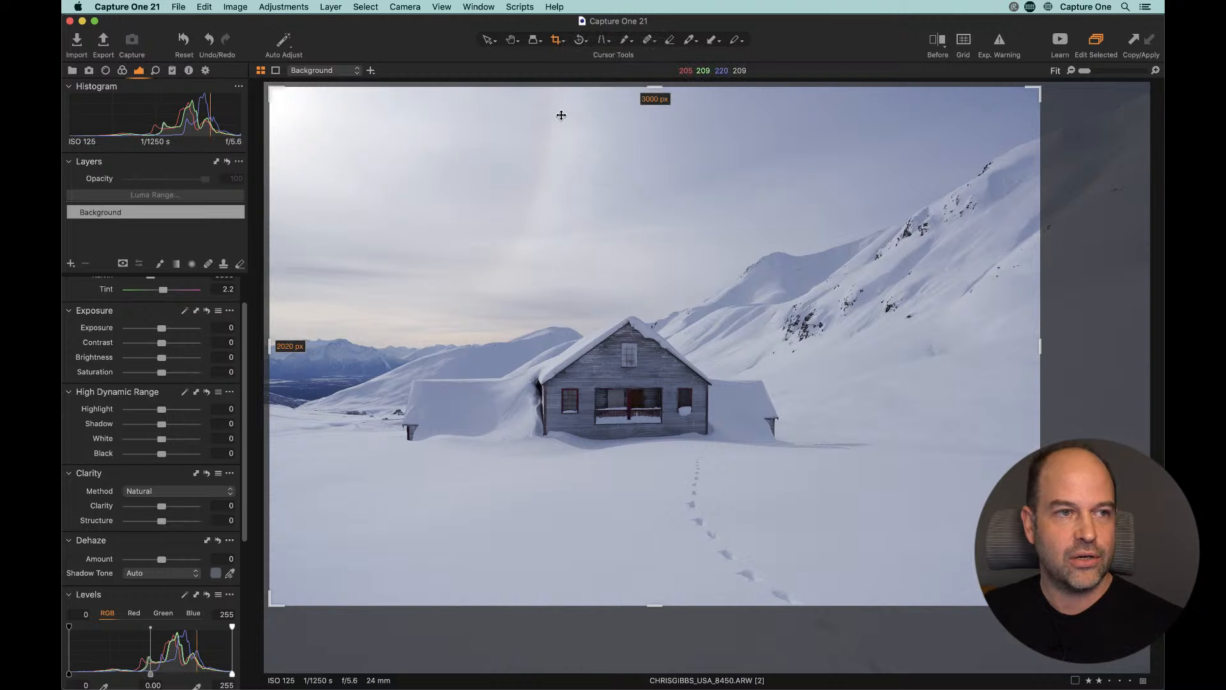
pyautogui.rightClick(546, 172)
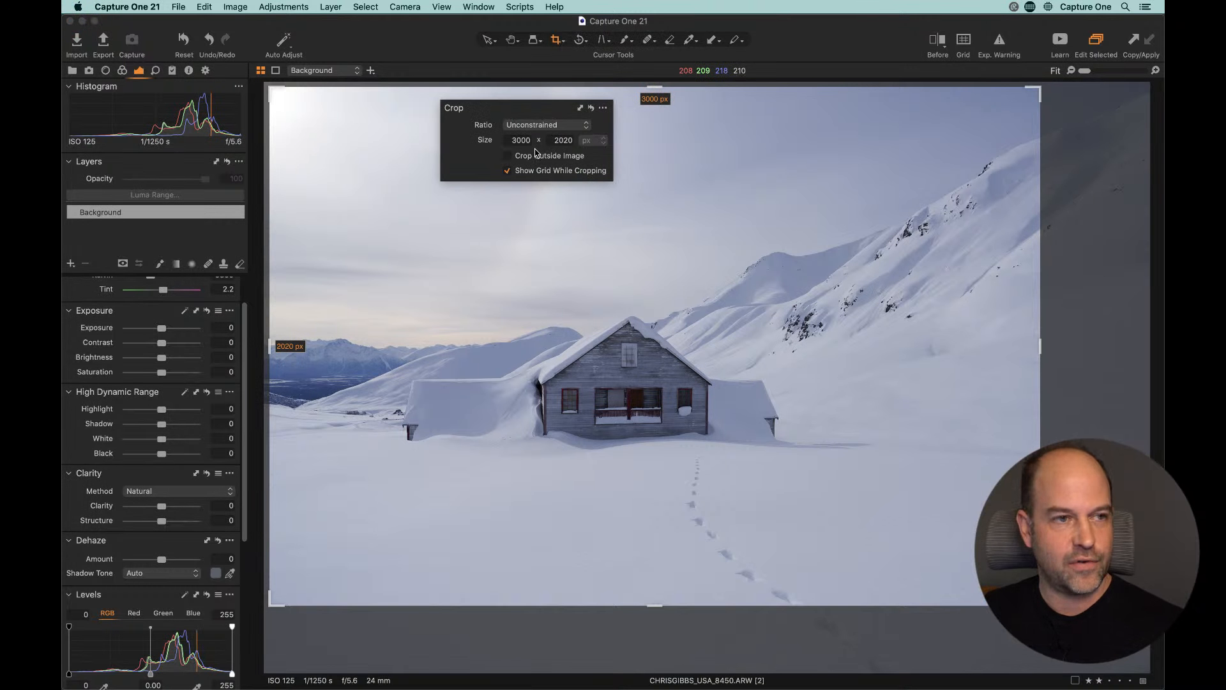
pyautogui.press('h')
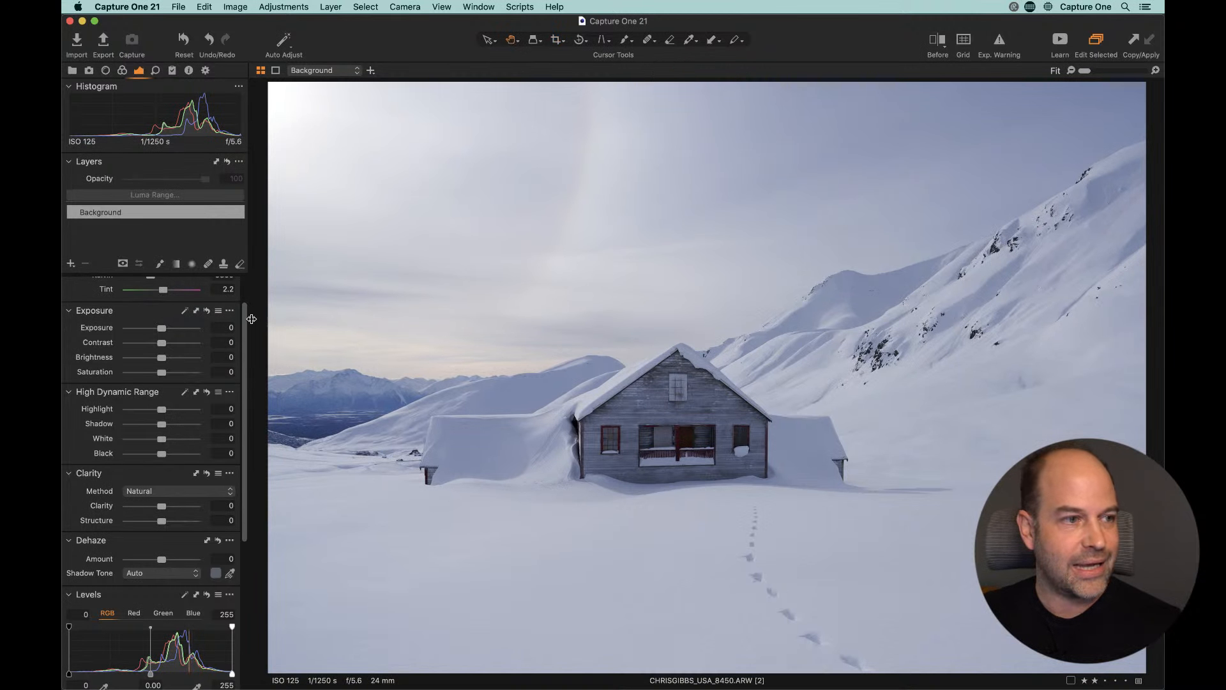
# Step: Neutralise the blue cast by sampling the white balance from the snow in the foreground
pyautogui.scroll(2, 249, 307)
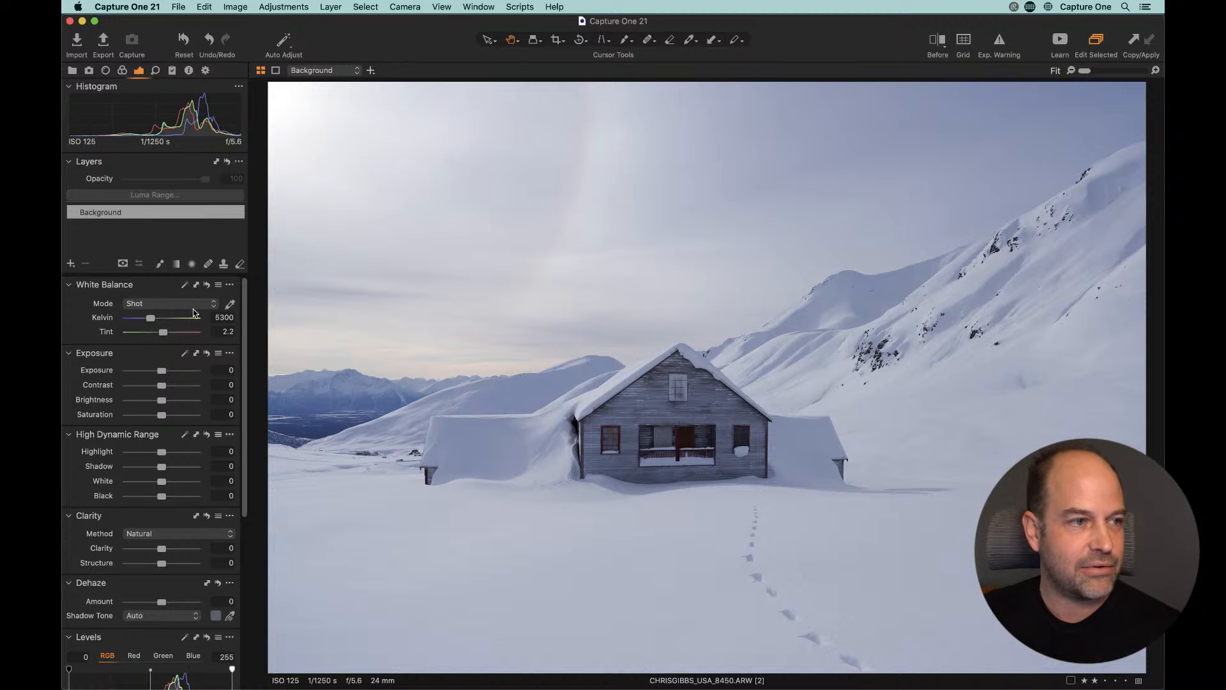
pyautogui.click(231, 305)
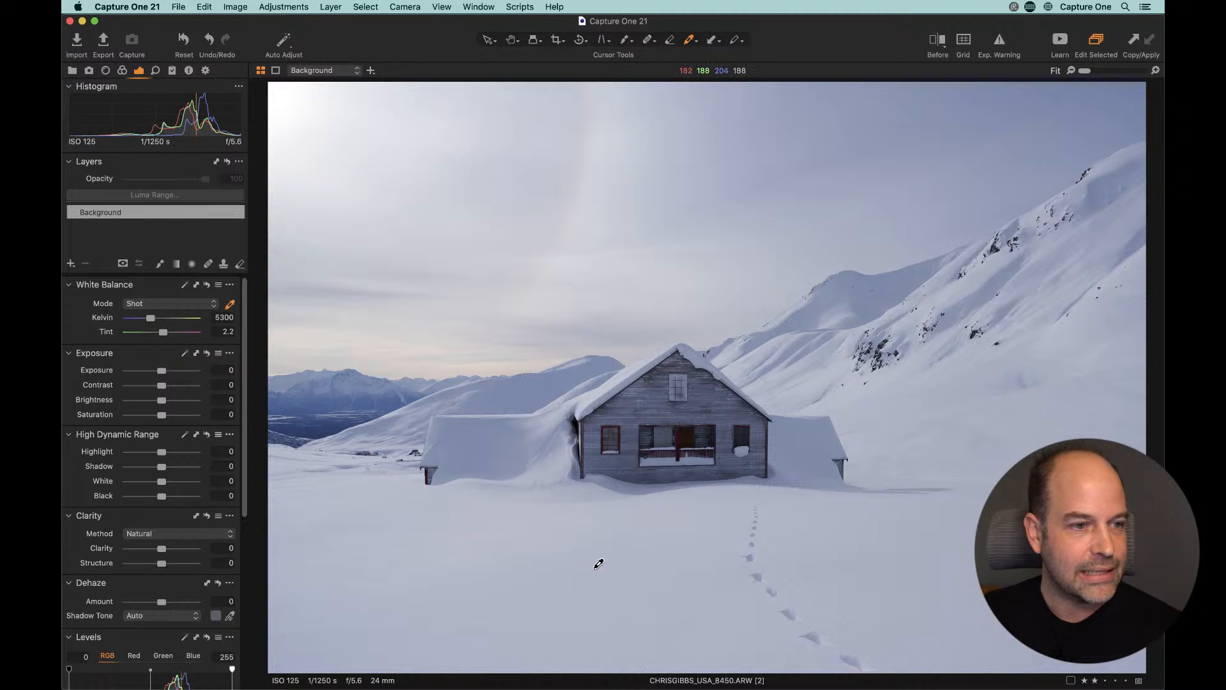
pyautogui.click(528, 548)
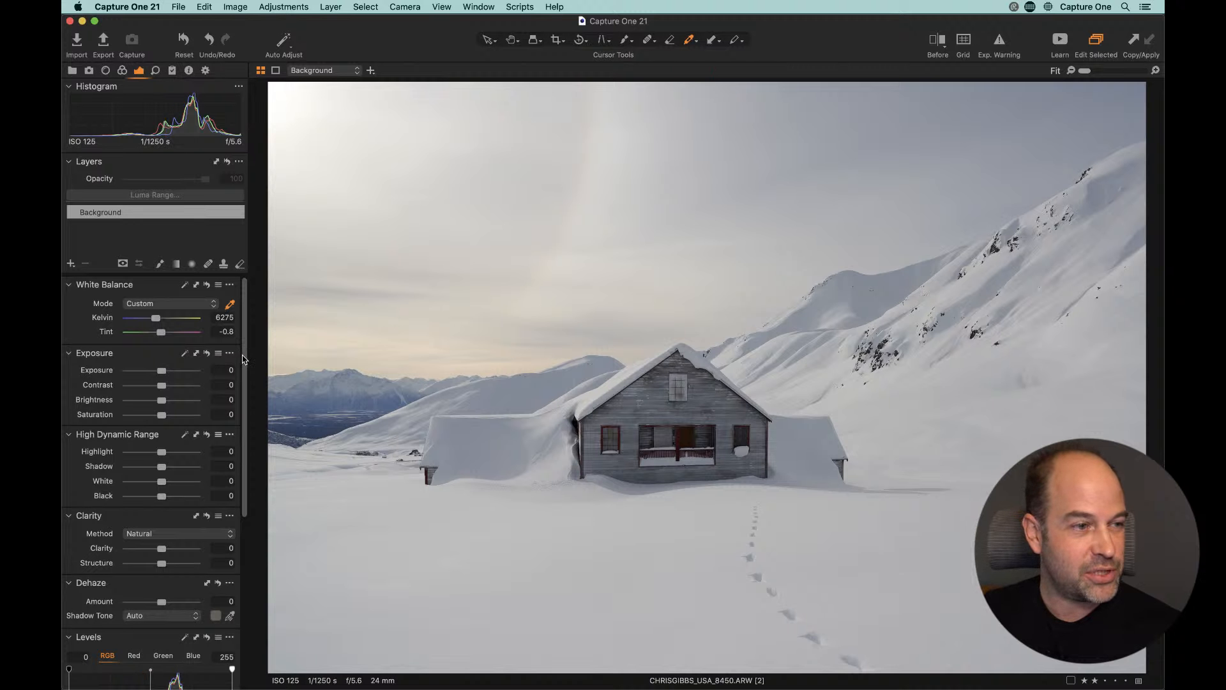
# Step: Auto-adjust the Levels of the background layer
pyautogui.moveTo(244, 359); pyautogui.dragTo(264, 518)
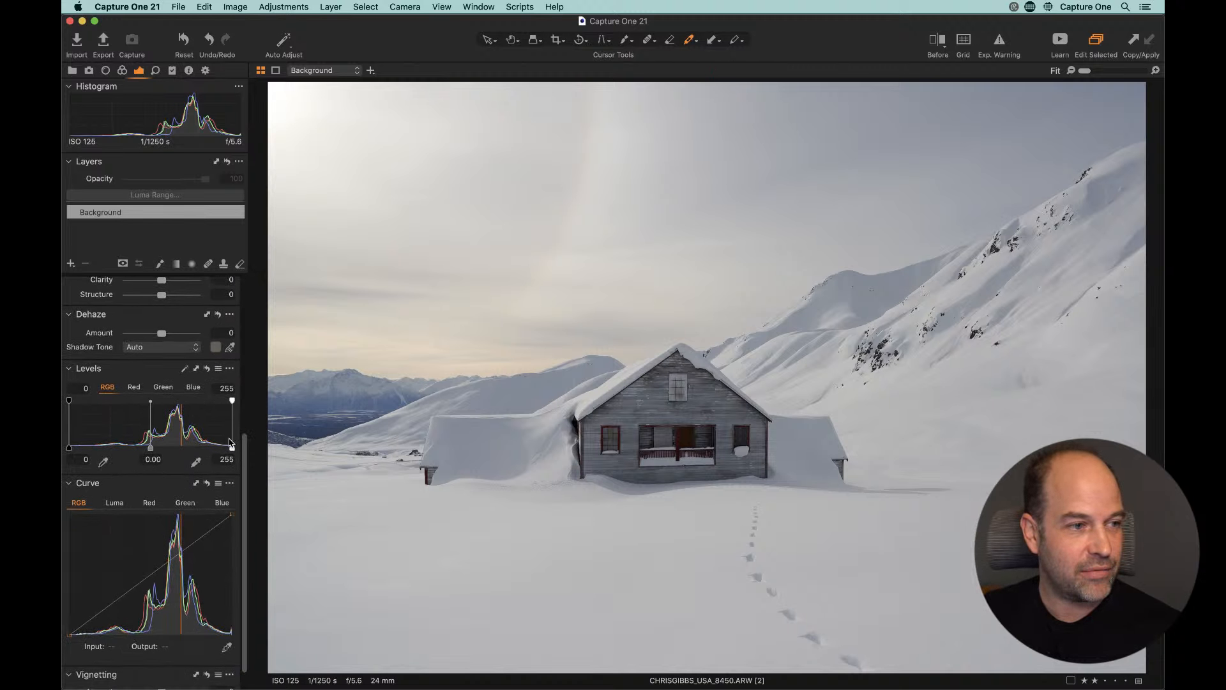
pyautogui.click(184, 369)
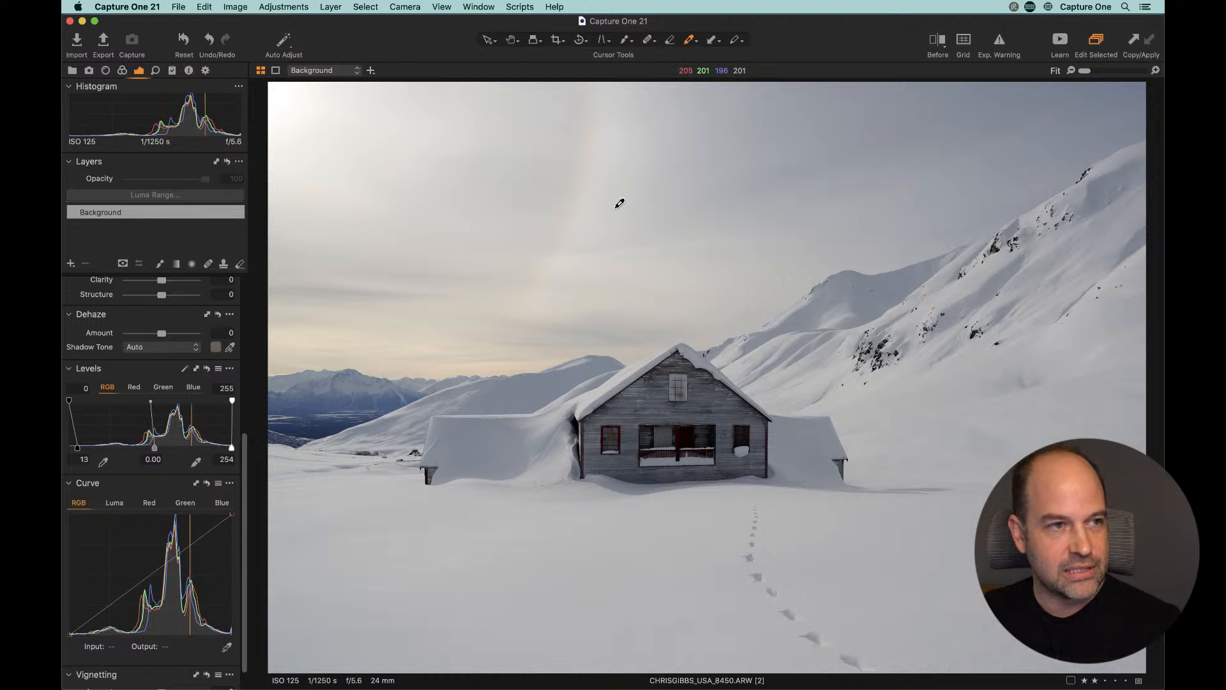
pyautogui.click(511, 41)
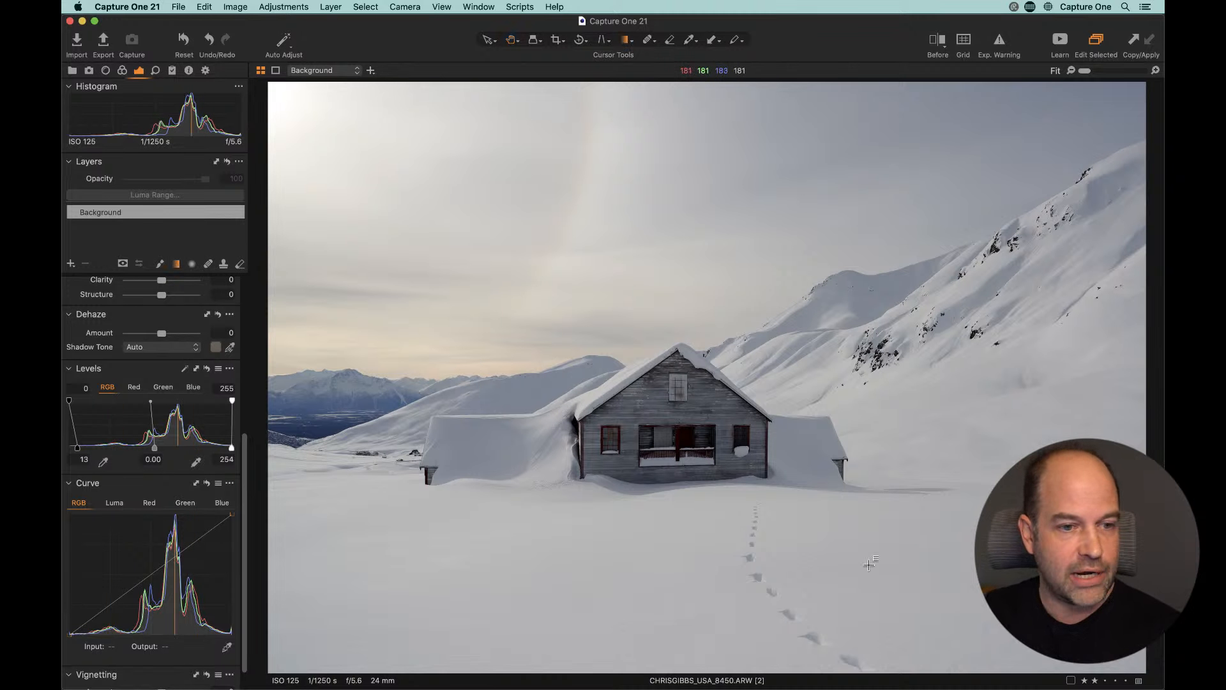
# Step: Draw a slanted linear gradient mask over the foreground snow, fading towards the mountains, and reshape its upper falloff with the mask displayed
pyautogui.moveTo(975, 657)
pyautogui.mouseDown()
pyautogui.moveTo(914, 292)
pyautogui.moveTo(948, 422)
pyautogui.moveTo(897, 318)
pyautogui.mouseUp()
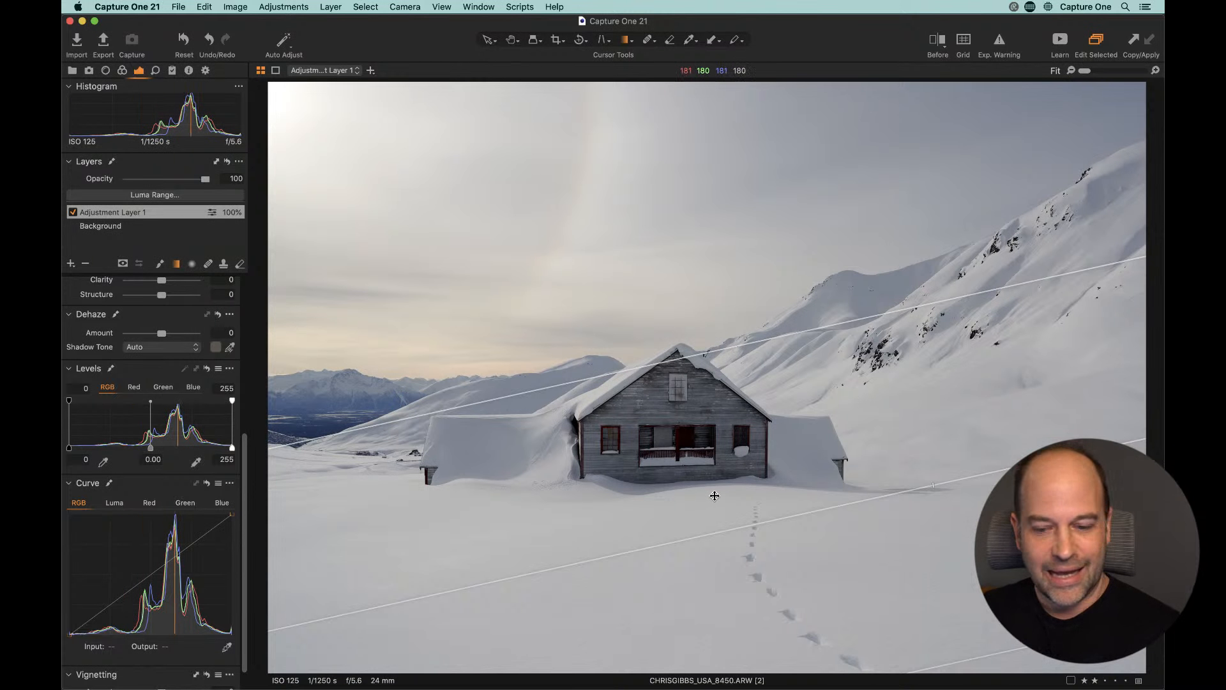
pyautogui.press('m')
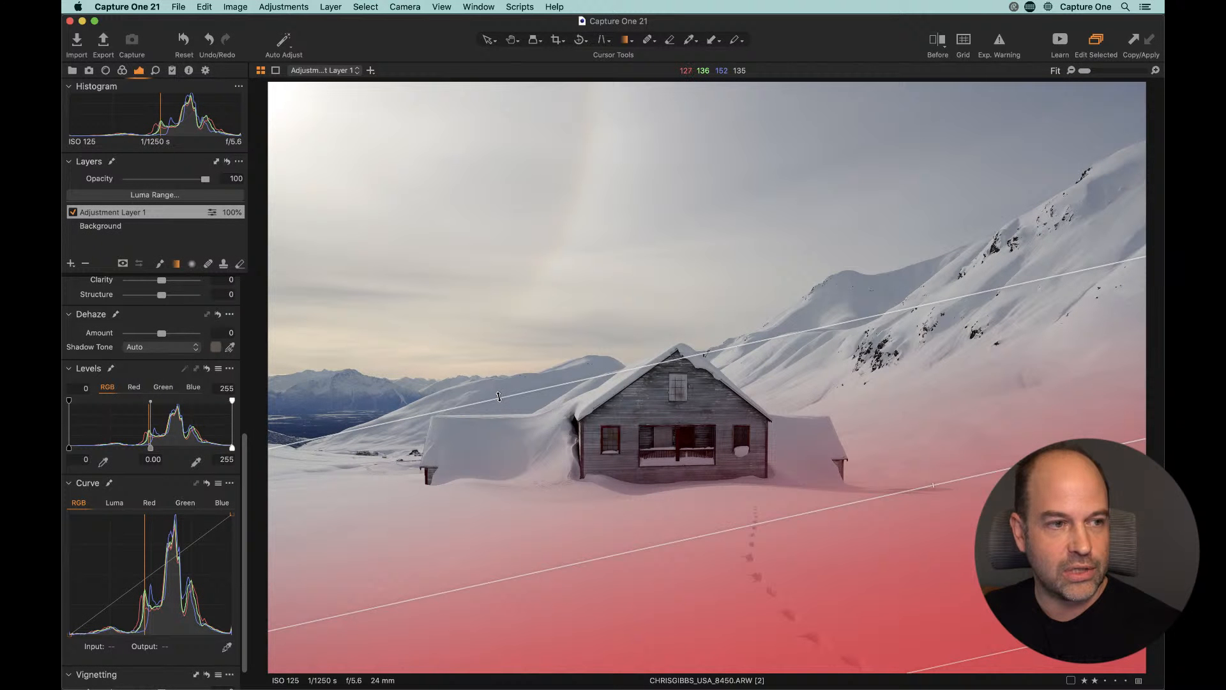
pyautogui.moveTo(500, 398)
pyautogui.mouseDown()
pyautogui.moveTo(518, 461)
pyautogui.moveTo(482, 397)
pyautogui.mouseUp()
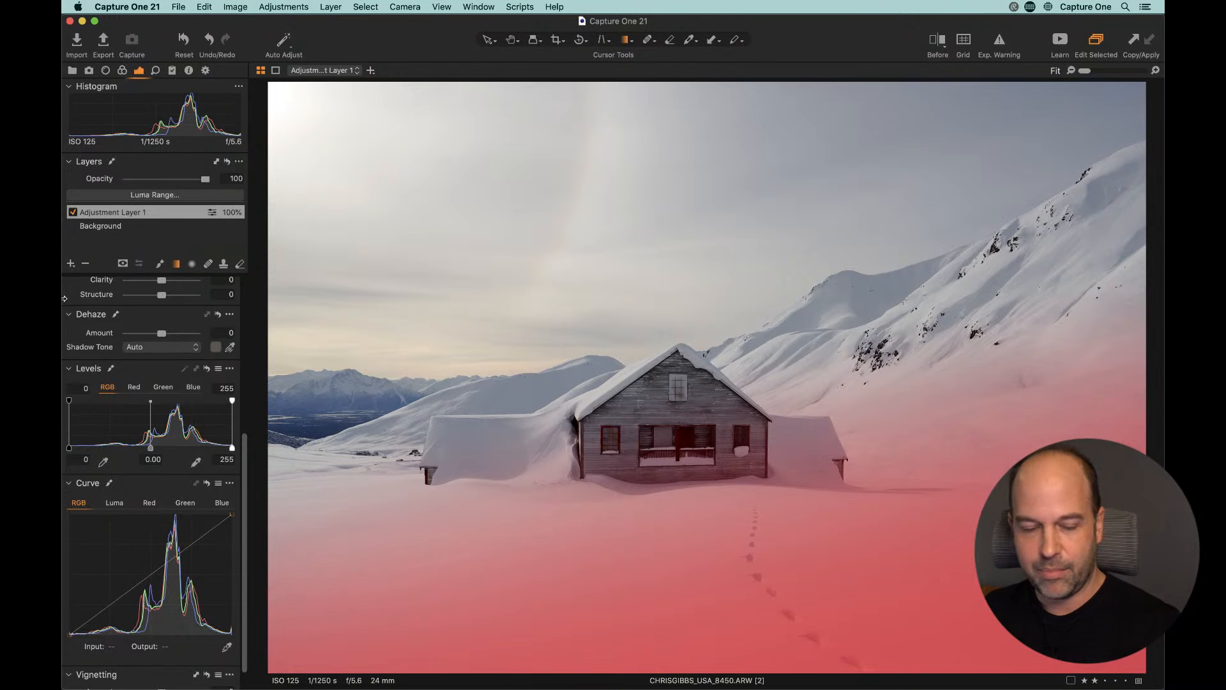
pyautogui.press('m')
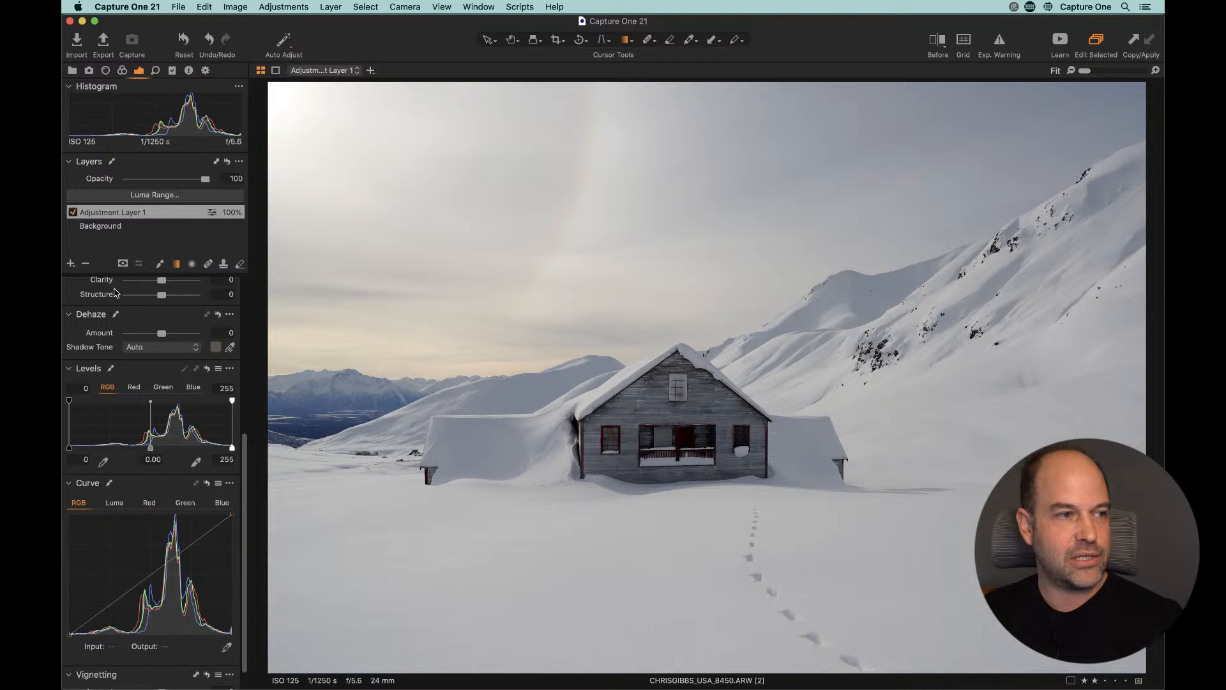
# Step: Brighten the masked foreground by raising the midtones of the adjustment layer's Luma curve
pyautogui.scroll(5, 242, 451)
pyautogui.scroll(-5, 220, 495)
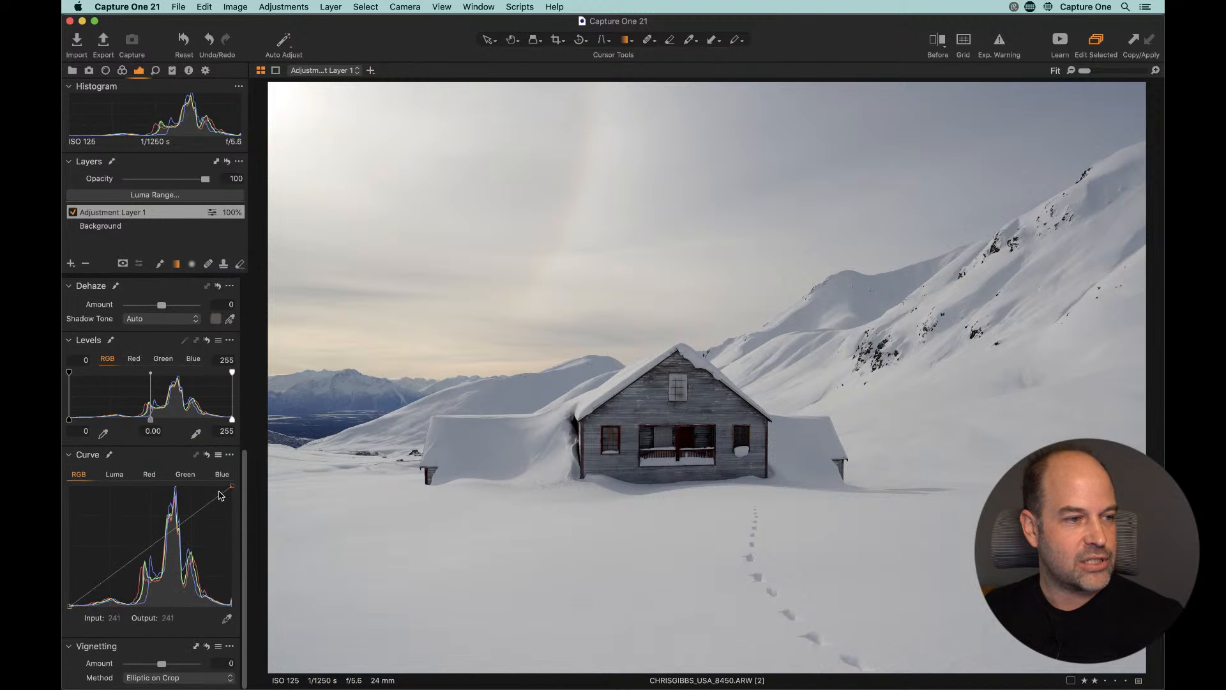
pyautogui.click(114, 474)
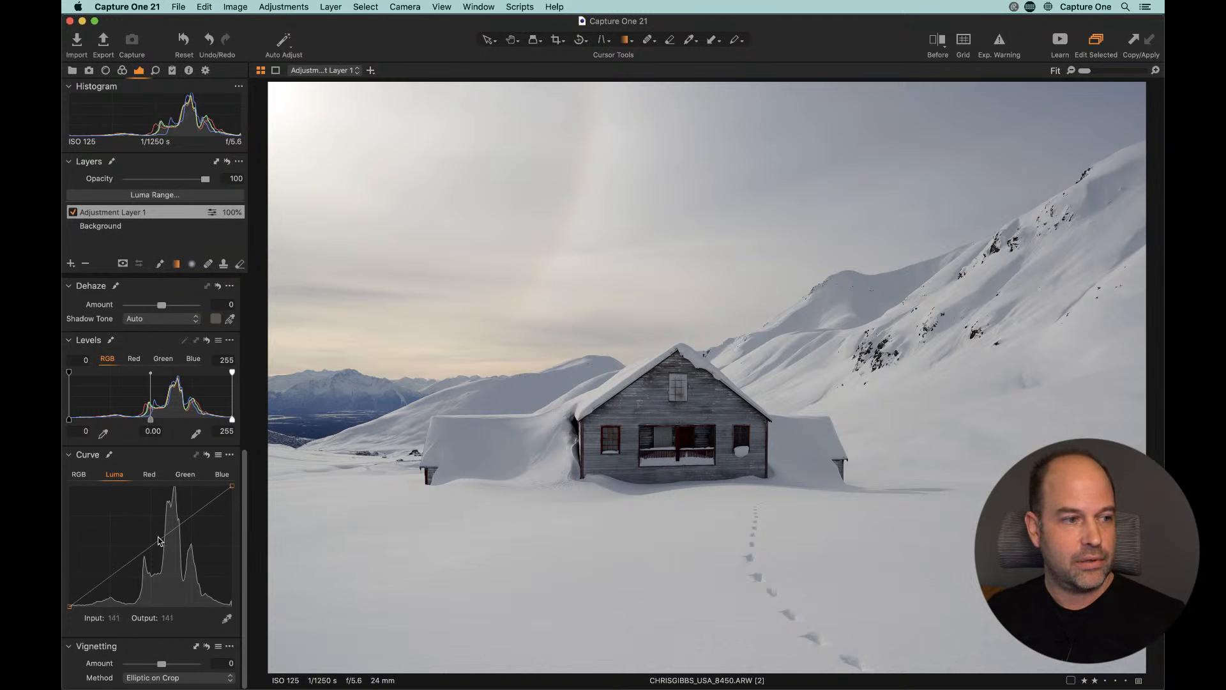
pyautogui.moveTo(169, 533); pyautogui.dragTo(160, 523)
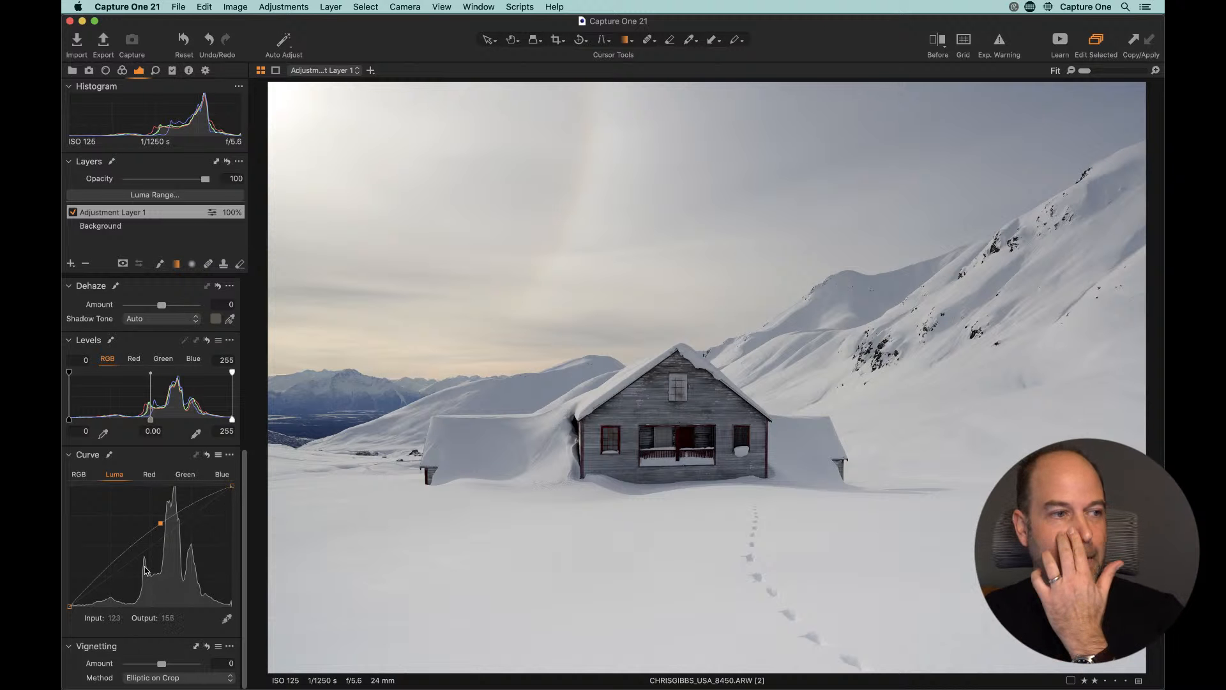
# Step: Shape a gentle S-shaped Luma curve on the Background layer, lifting the highlights to about 221 and slightly lowering the shadows
pyautogui.moveTo(247, 456); pyautogui.dragTo(244, 279)
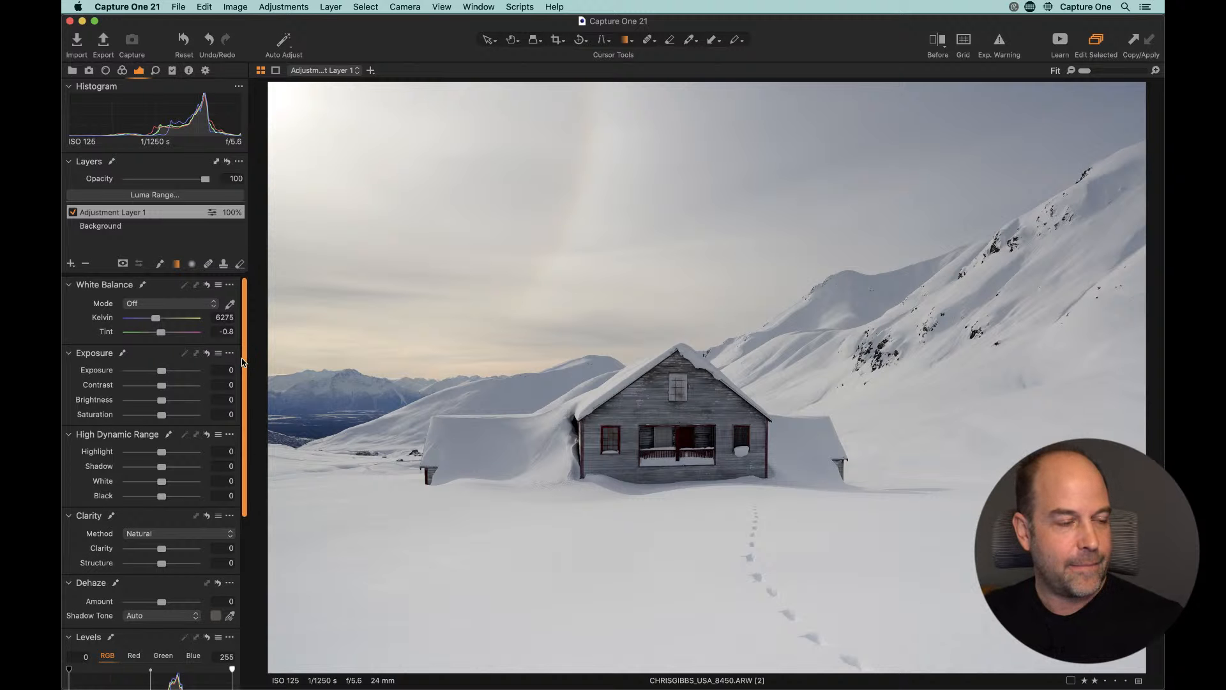
pyautogui.click(115, 228)
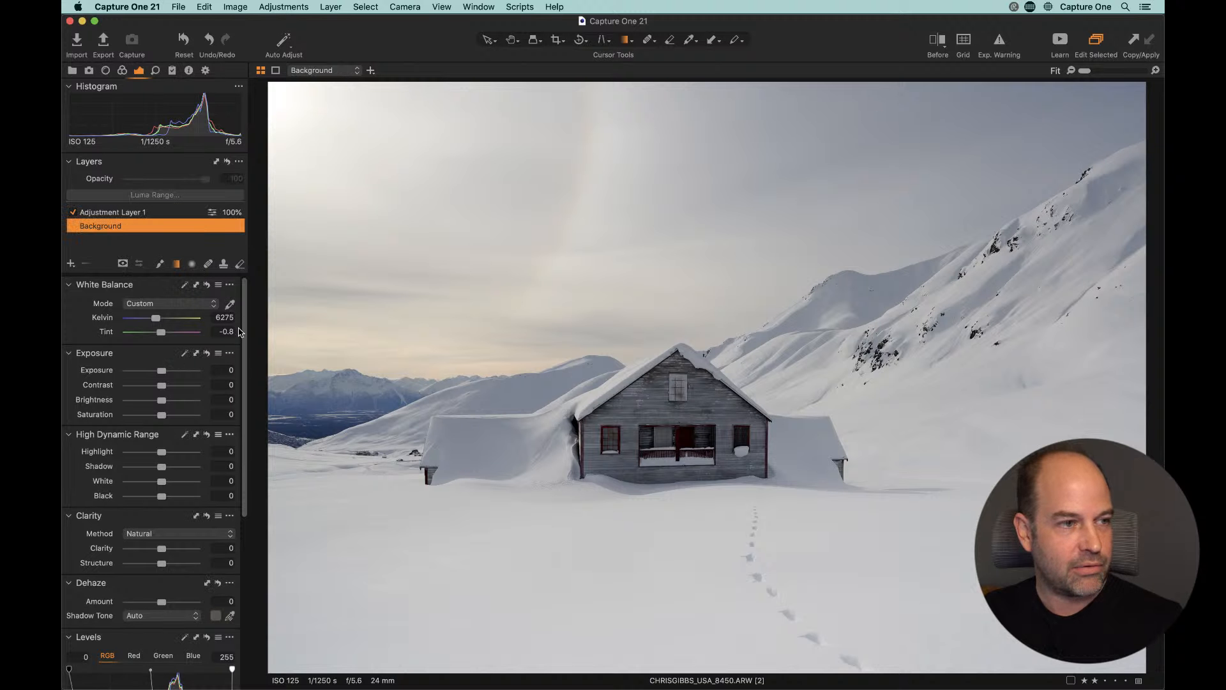
pyautogui.moveTo(245, 332); pyautogui.dragTo(264, 529)
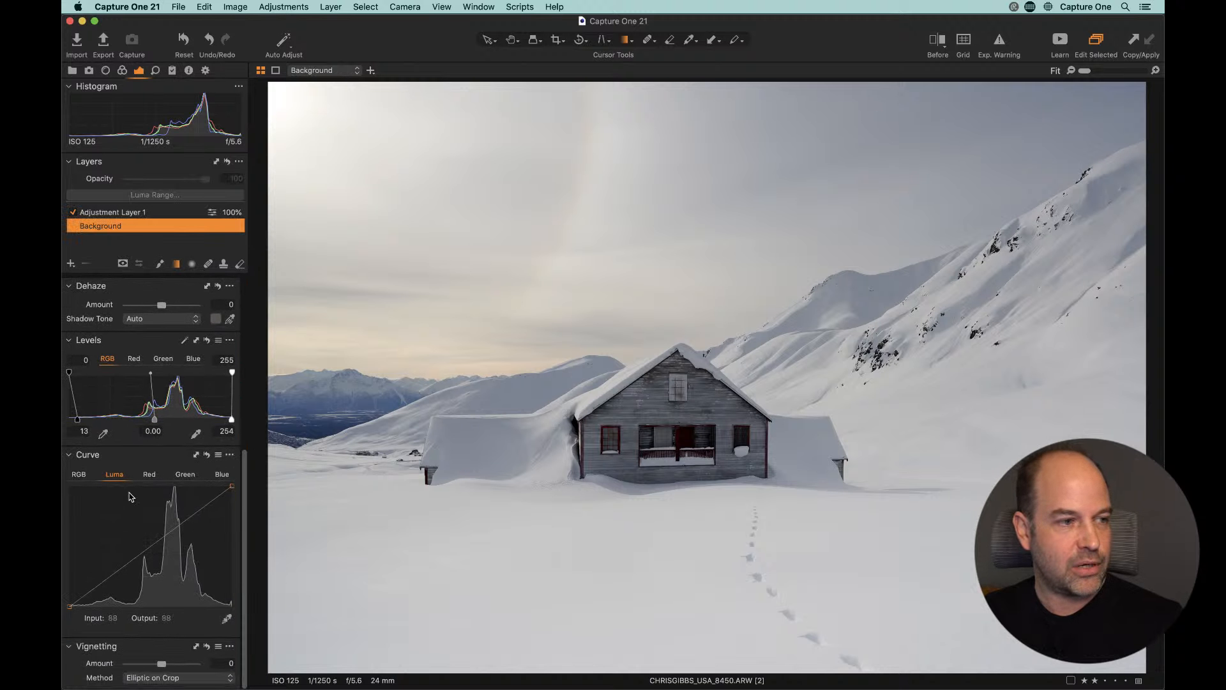
pyautogui.click(101, 581)
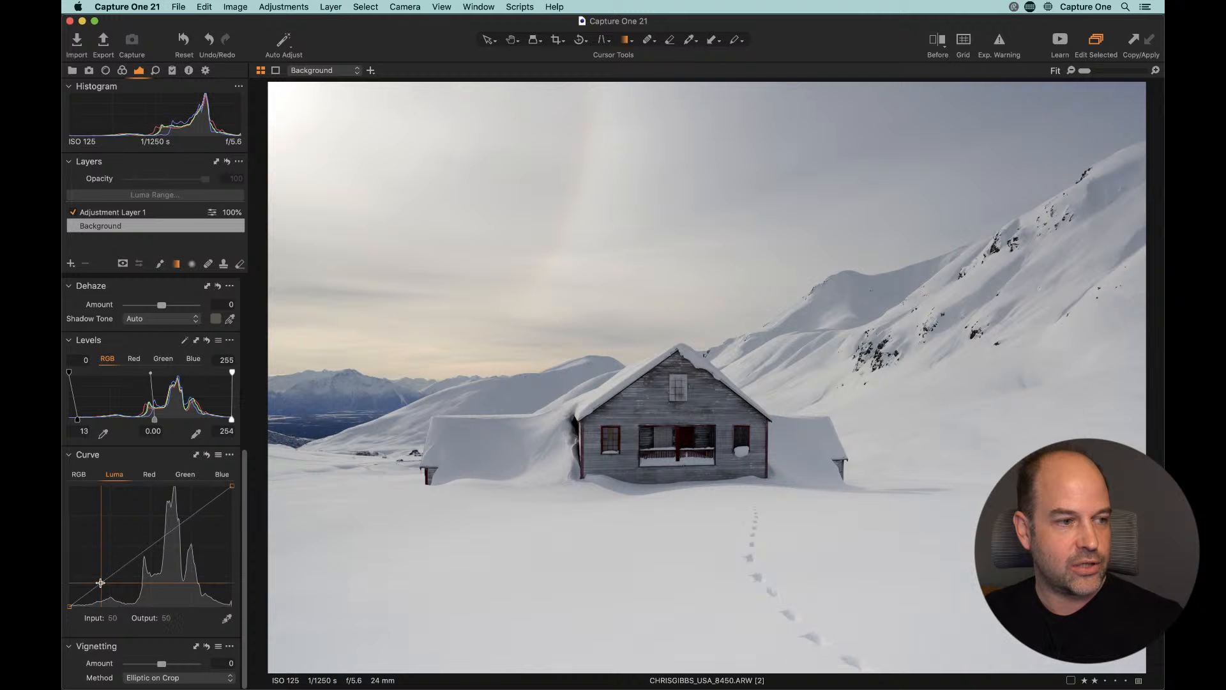
pyautogui.moveTo(200, 509); pyautogui.dragTo(205, 503)
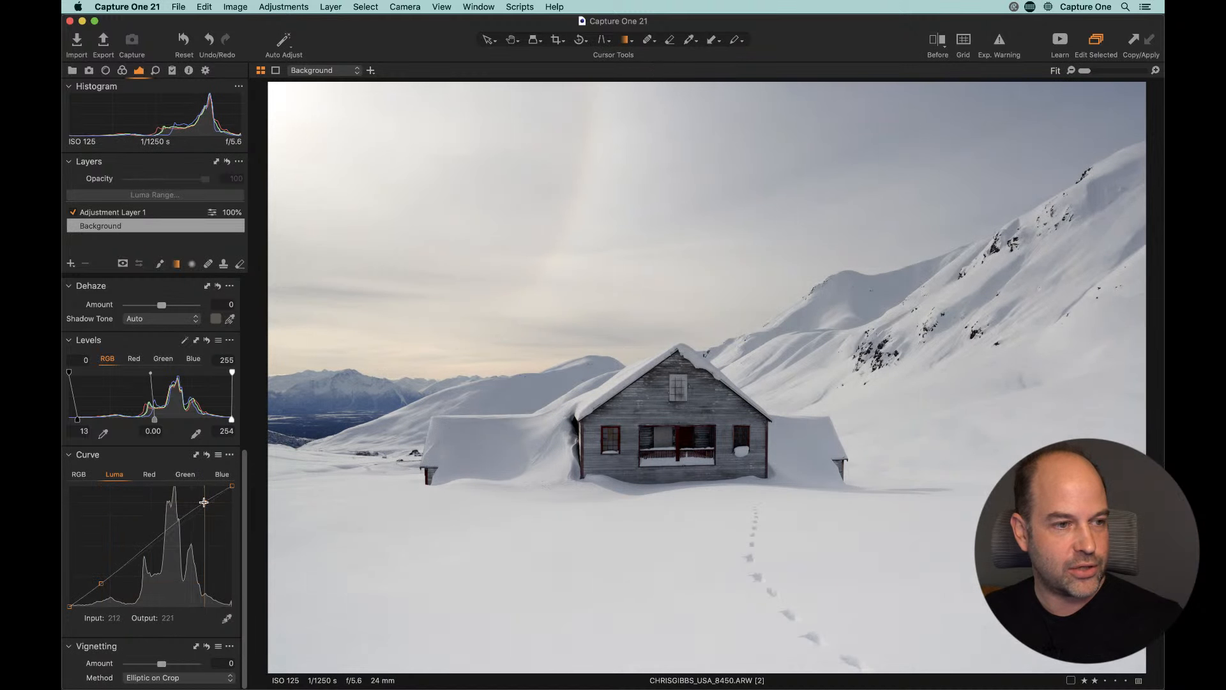
pyautogui.moveTo(100, 584); pyautogui.dragTo(102, 586)
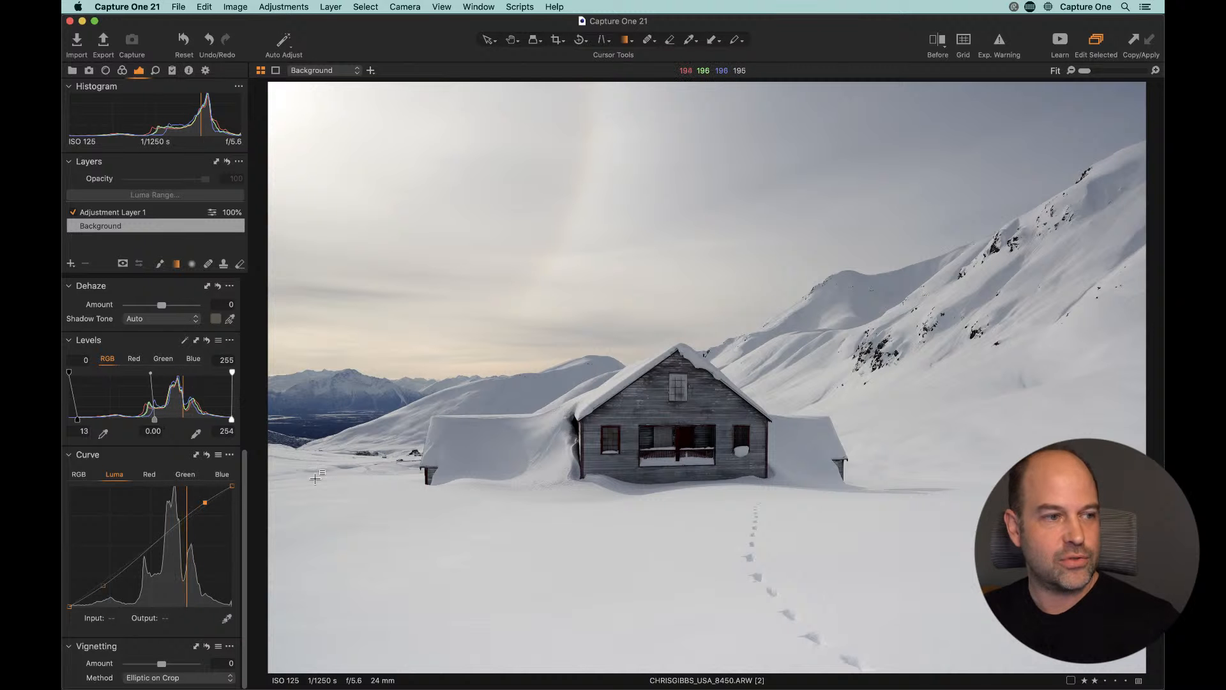
# Step: Set the Clarity of the Background layer to 27 with the Natural method
pyautogui.moveTo(242, 480); pyautogui.dragTo(247, 278)
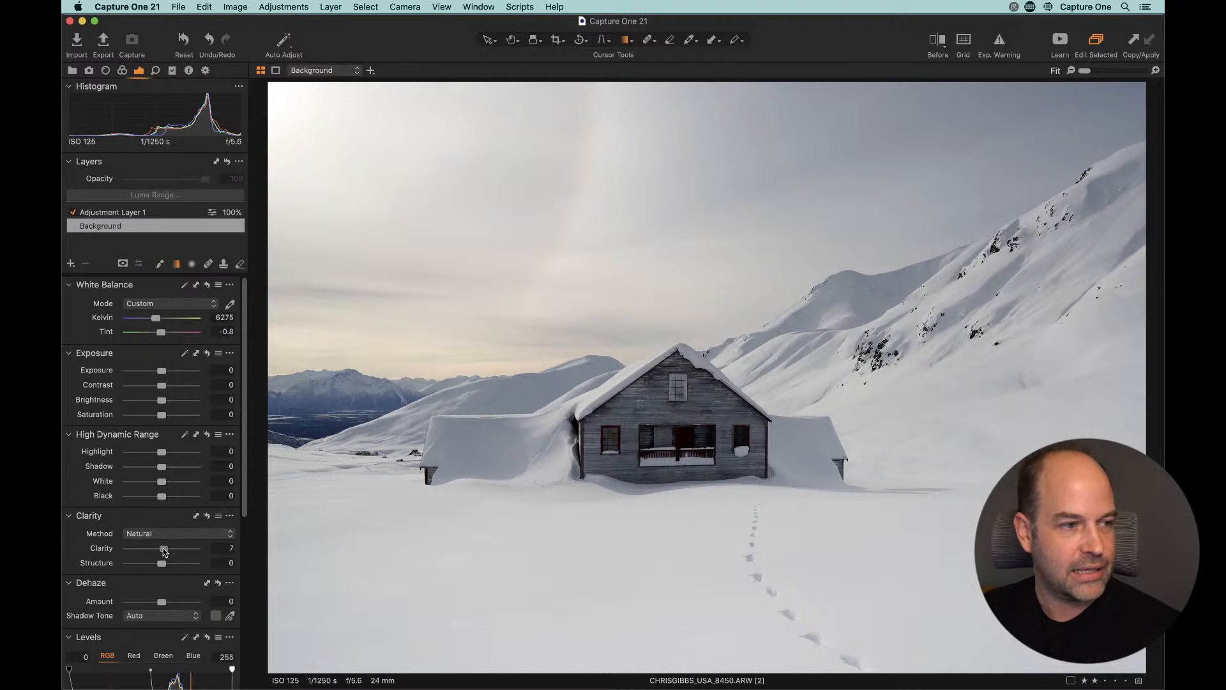
pyautogui.moveTo(164, 552); pyautogui.dragTo(174, 550)
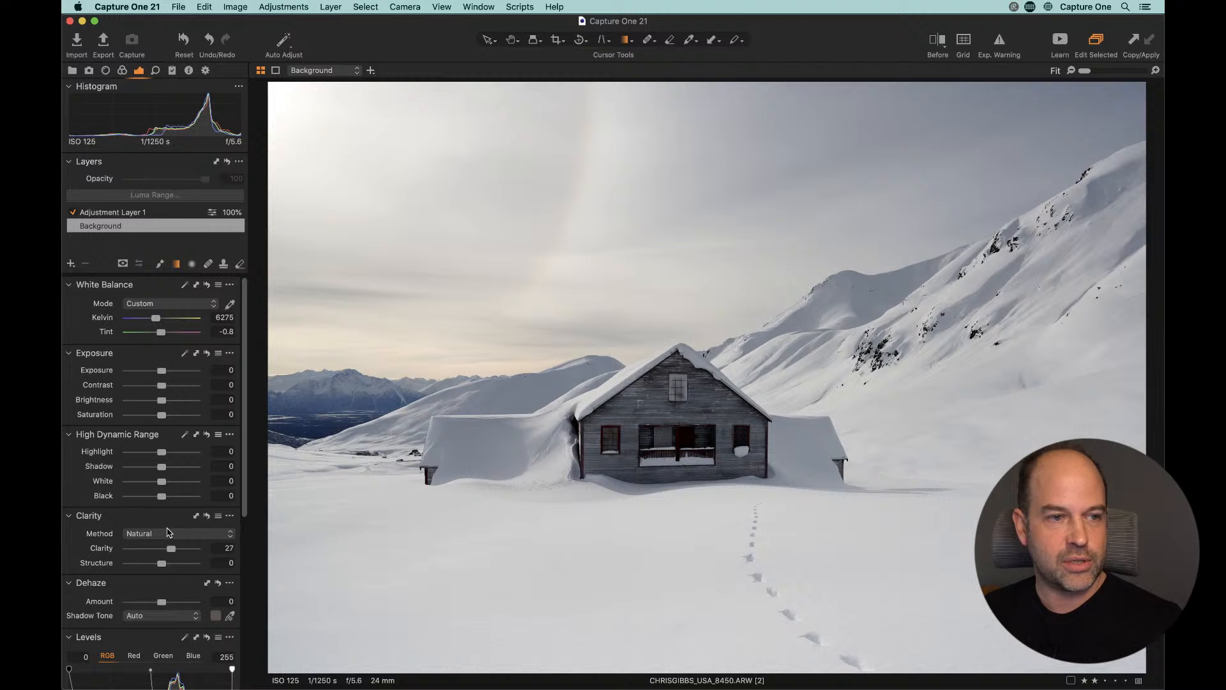
pyautogui.click(223, 267)
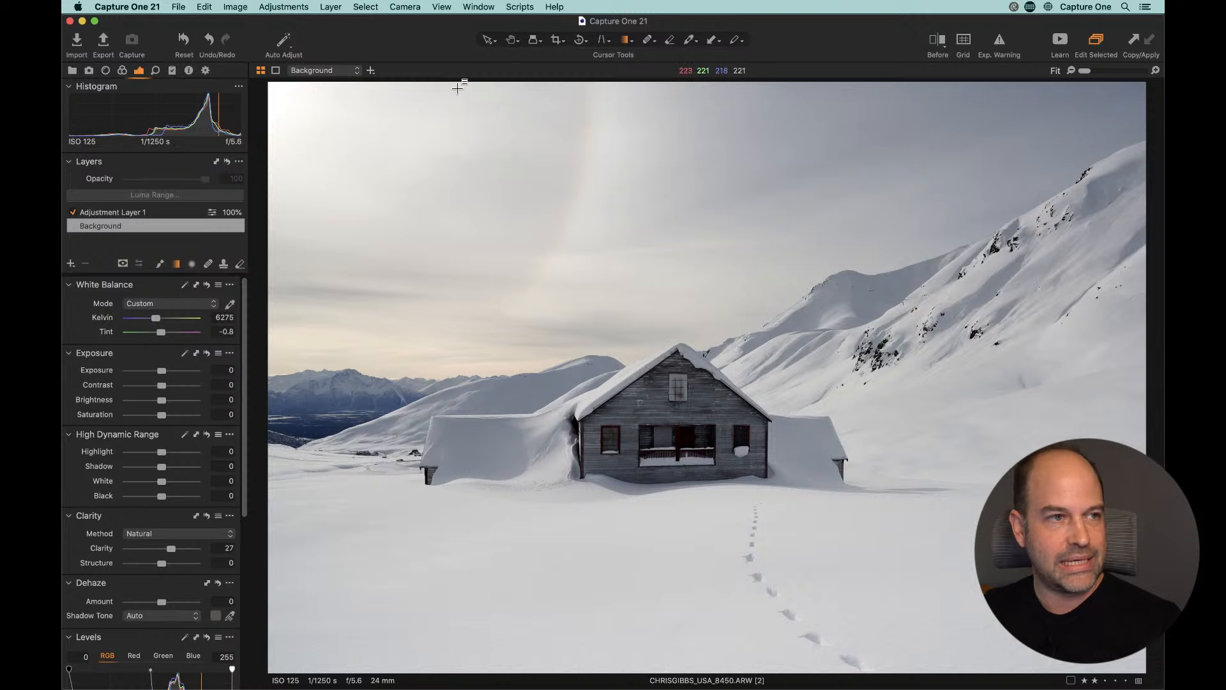
# Step: Inspect the cabin wall, the snow-covered annex and the distant valley and mountains at 200% magnification
pyautogui.moveTo(629, 442); pyautogui.dragTo(721, 344)
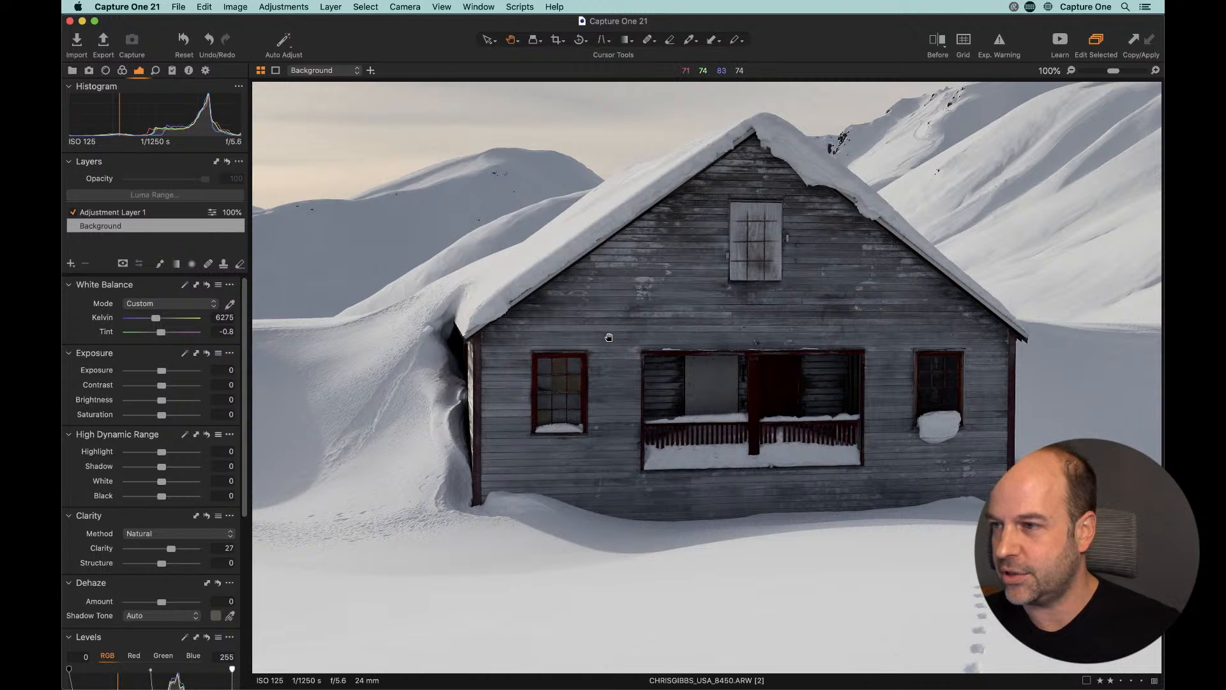
pyautogui.press('super+equal')
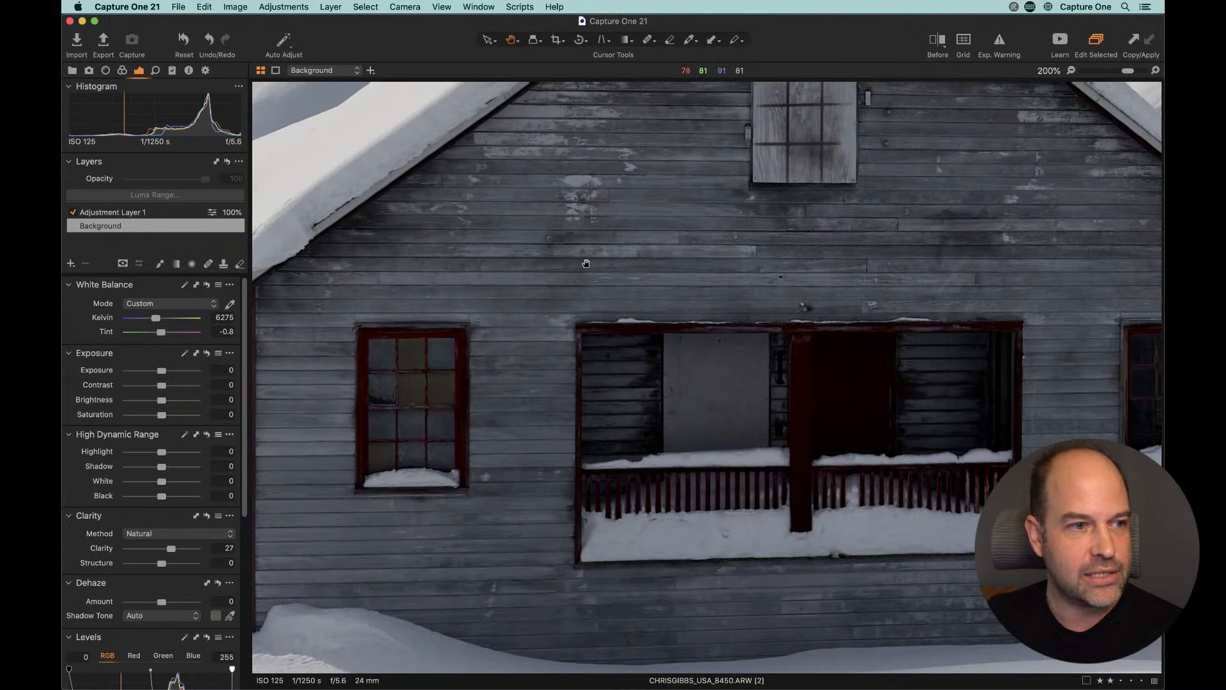
pyautogui.moveTo(526, 395); pyautogui.dragTo(683, 366)
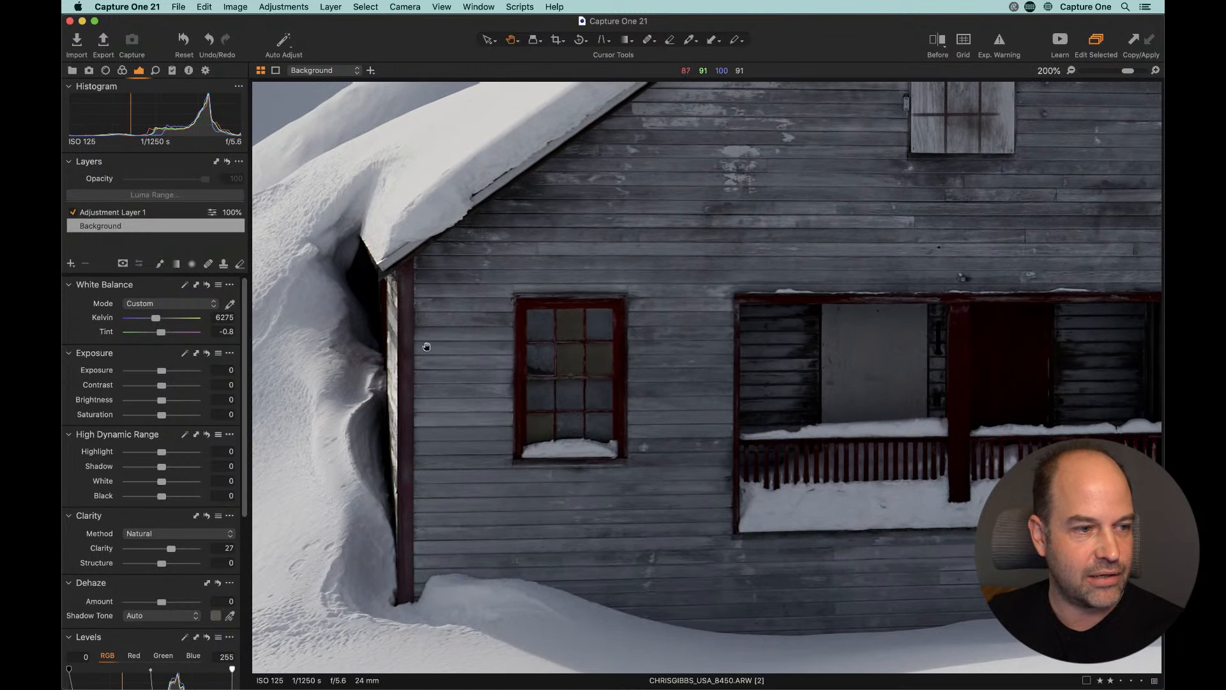
pyautogui.moveTo(424, 342); pyautogui.dragTo(733, 328)
pyautogui.moveTo(544, 403); pyautogui.dragTo(704, 371)
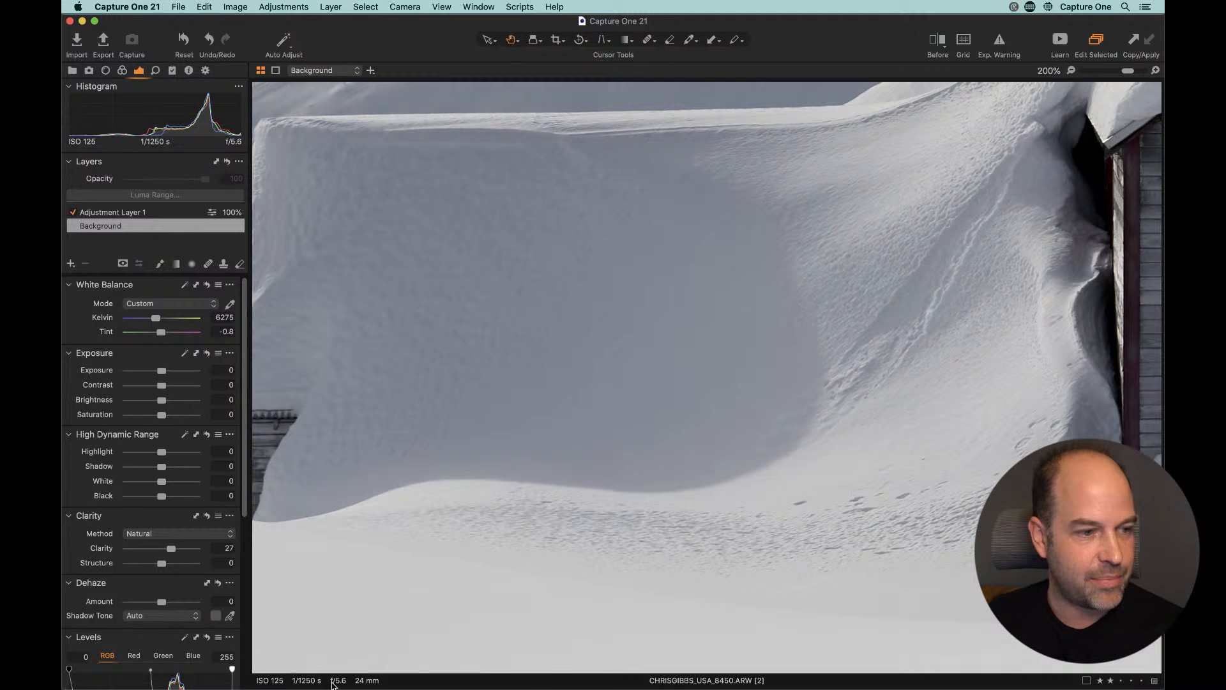
pyautogui.moveTo(367, 446); pyautogui.dragTo(778, 392)
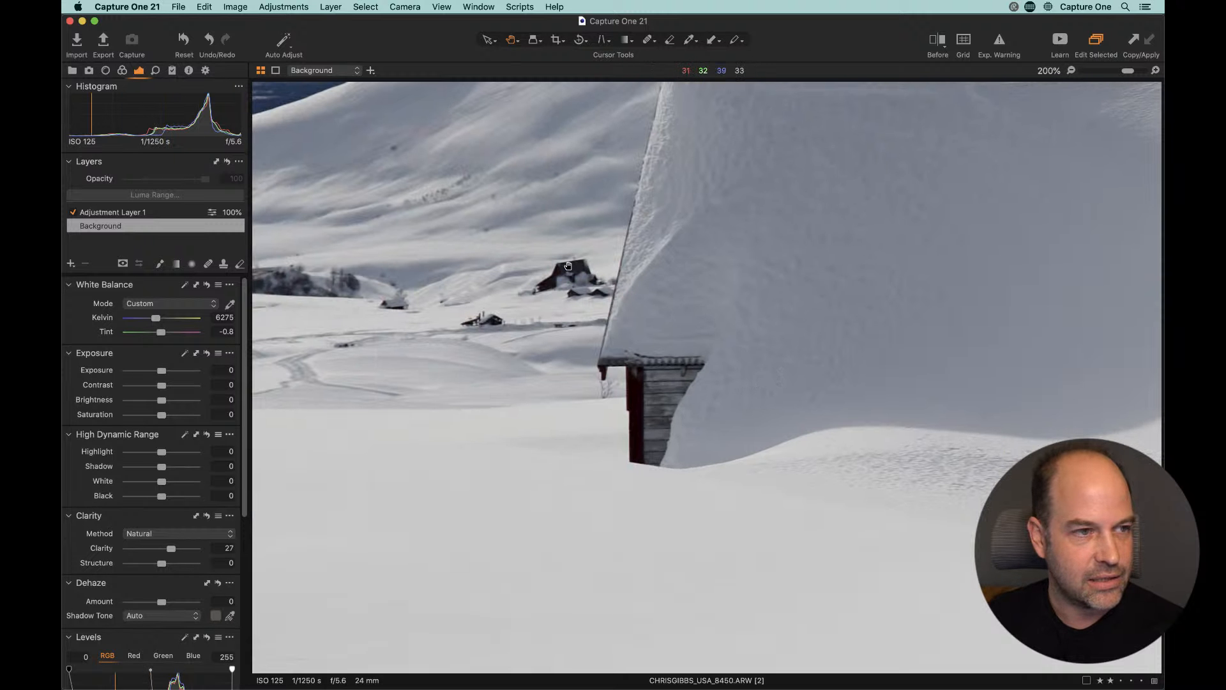
pyautogui.moveTo(500, 272); pyautogui.dragTo(799, 350)
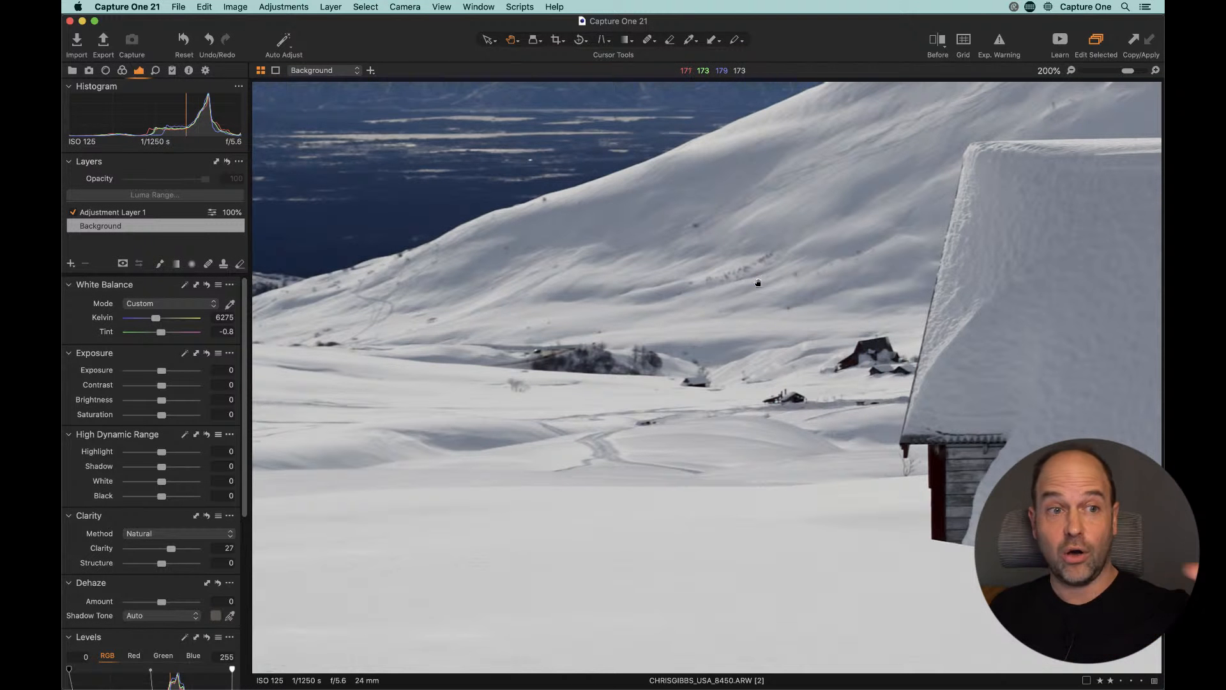
pyautogui.moveTo(427, 247); pyautogui.dragTo(659, 414)
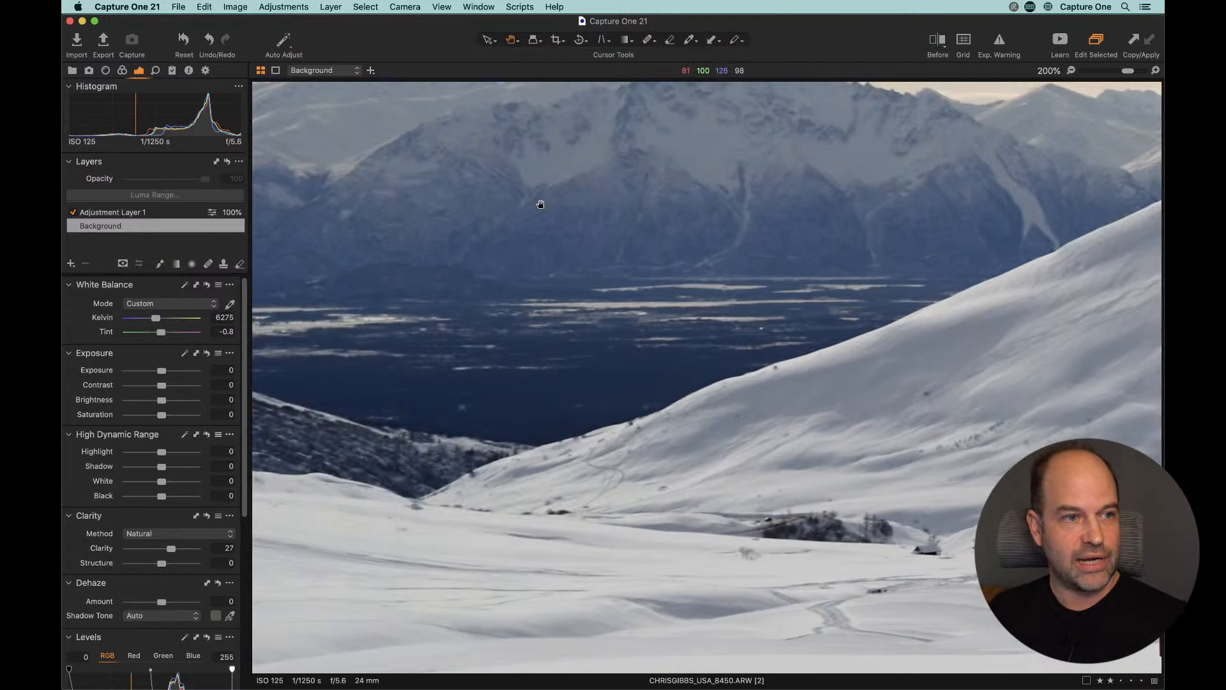
pyautogui.press('super+0')
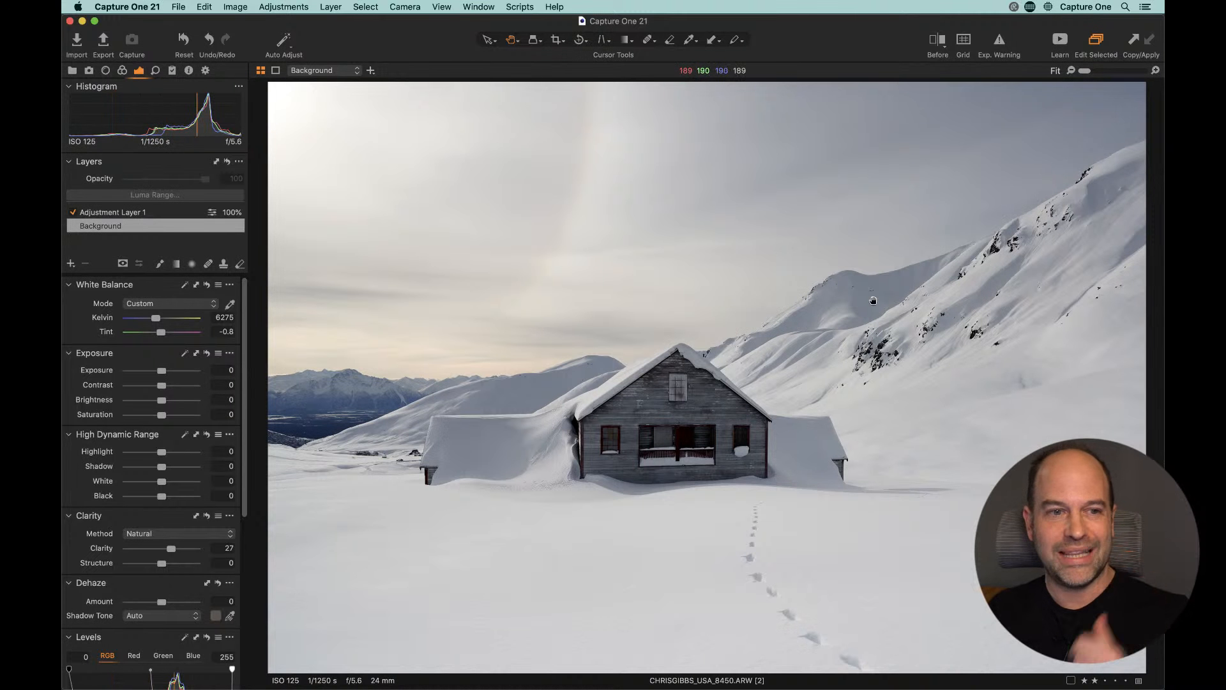
# Step: Examine the detail of the cabin gable, the snowy roof edge and the surrounding mountain slopes at 200%
pyautogui.doubleClick(713, 400)
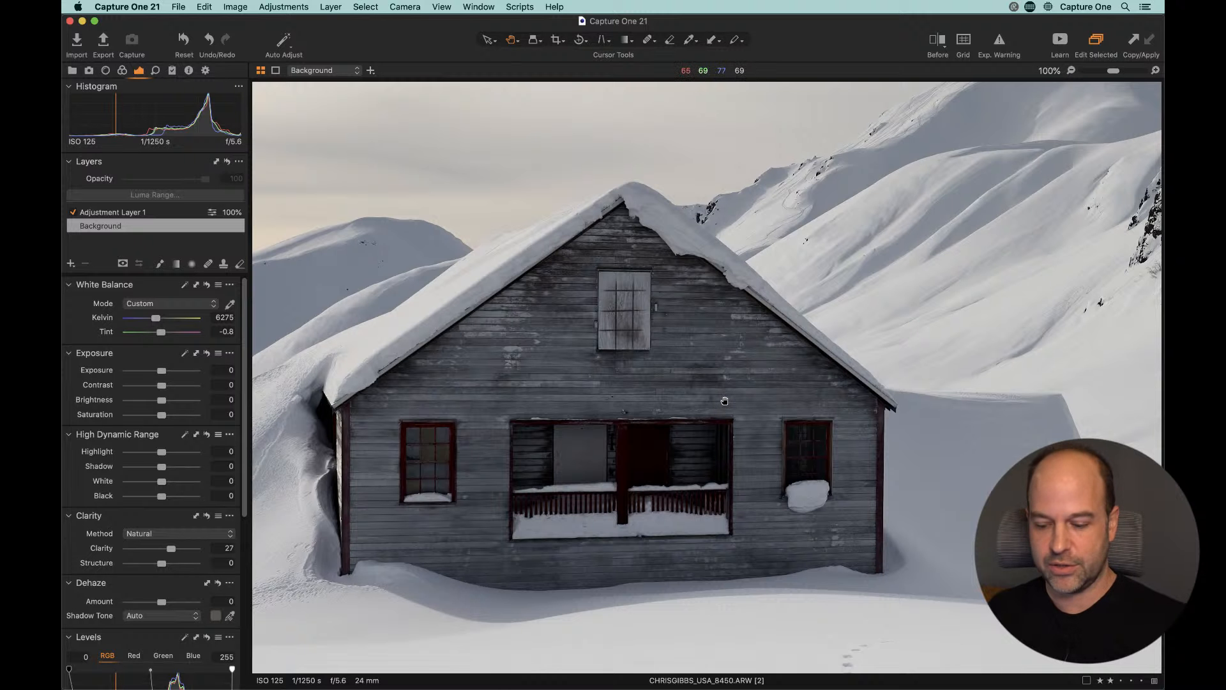
pyautogui.press('super+plus')
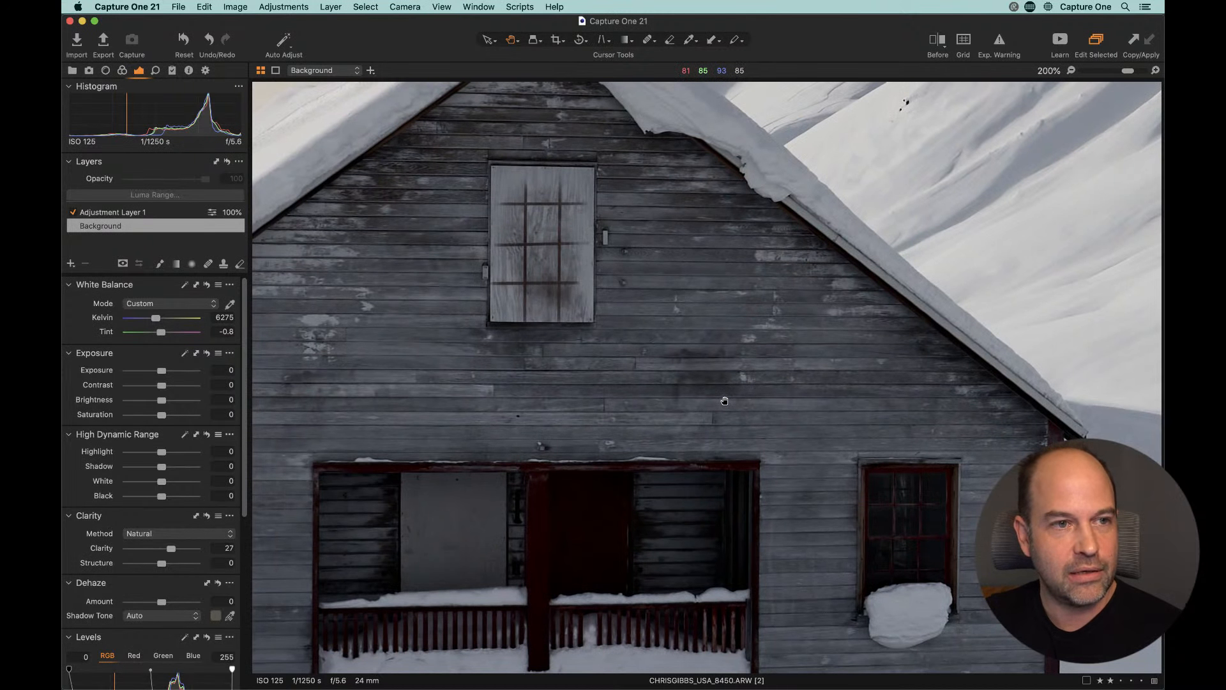
pyautogui.moveTo(672, 171); pyautogui.dragTo(668, 419)
pyautogui.moveTo(821, 303); pyautogui.dragTo(589, 323)
pyautogui.moveTo(1004, 317); pyautogui.dragTo(570, 422)
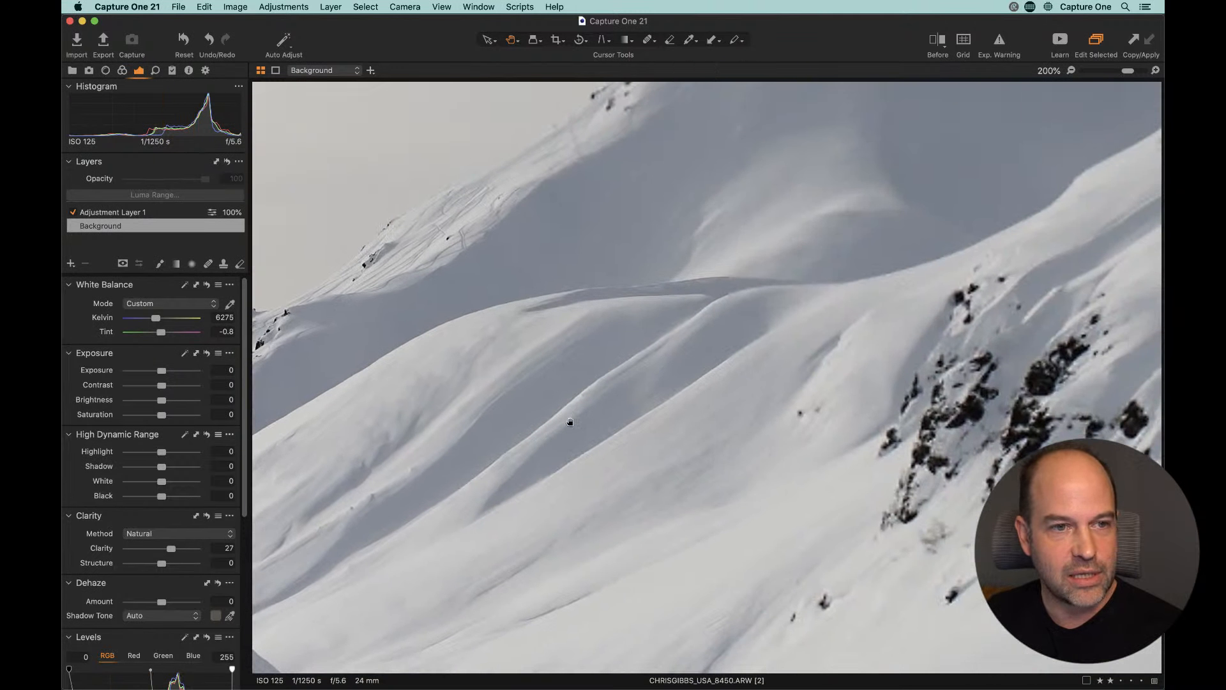
pyautogui.moveTo(770, 447); pyautogui.dragTo(1150, 235)
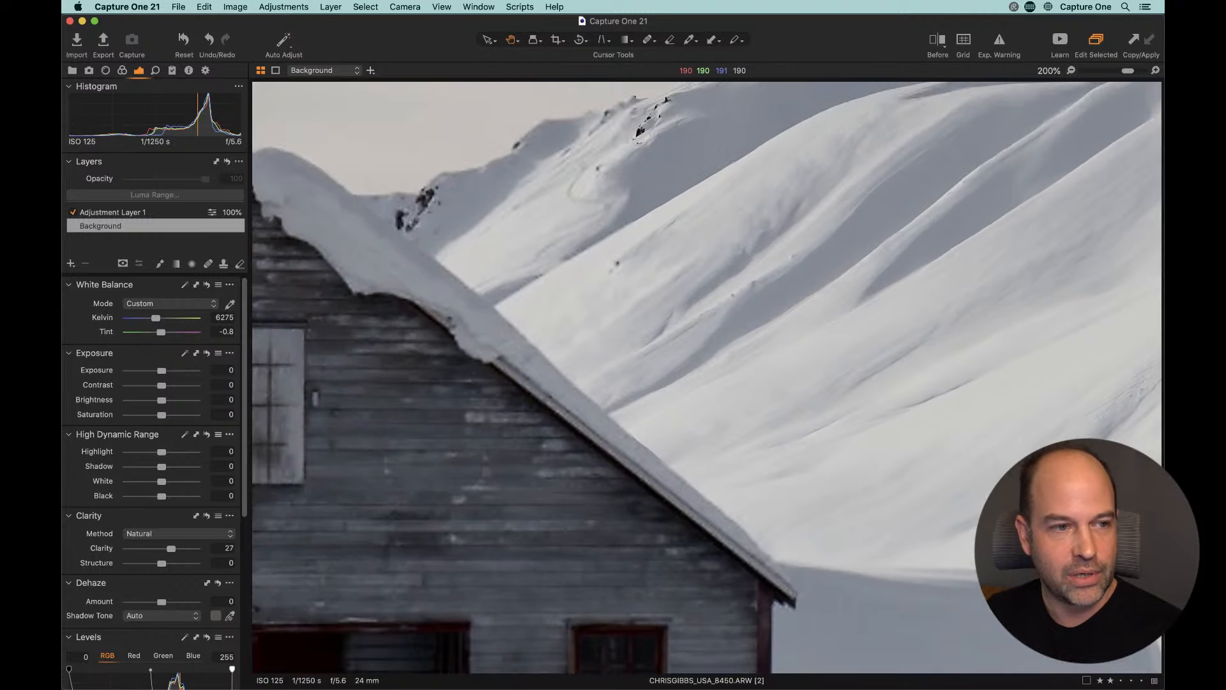
pyautogui.moveTo(483, 309); pyautogui.dragTo(1048, 319)
pyautogui.moveTo(460, 358); pyautogui.dragTo(1098, 289)
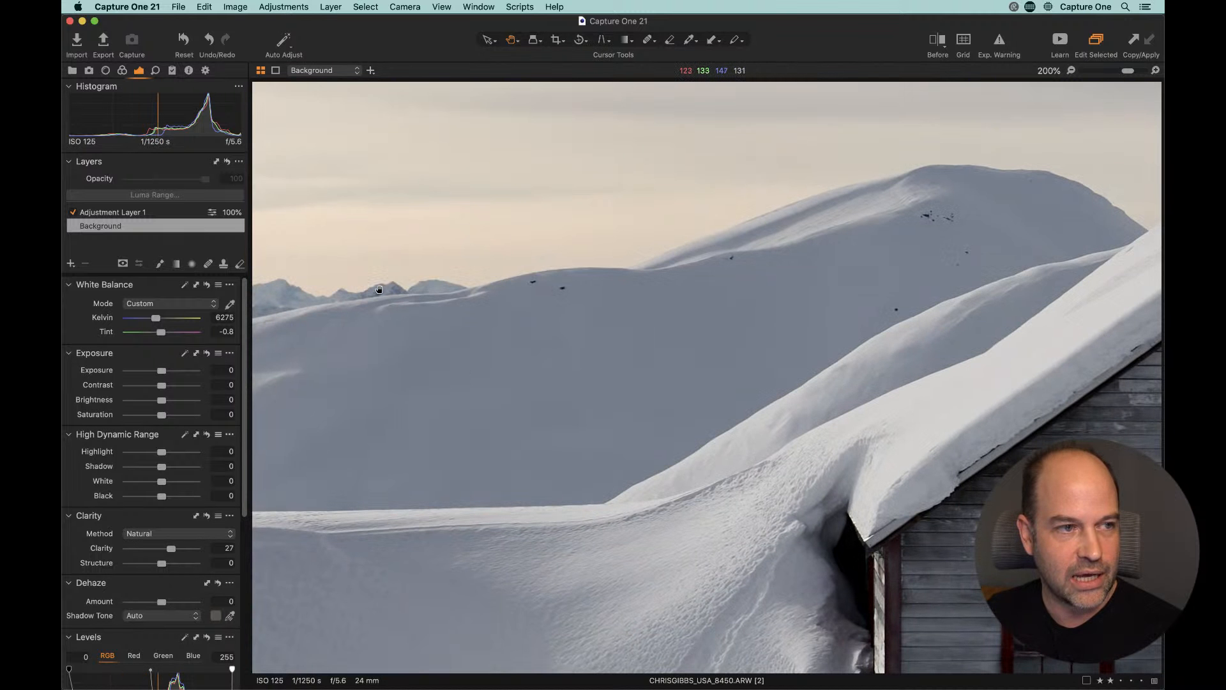
pyautogui.doubleClick(685, 368)
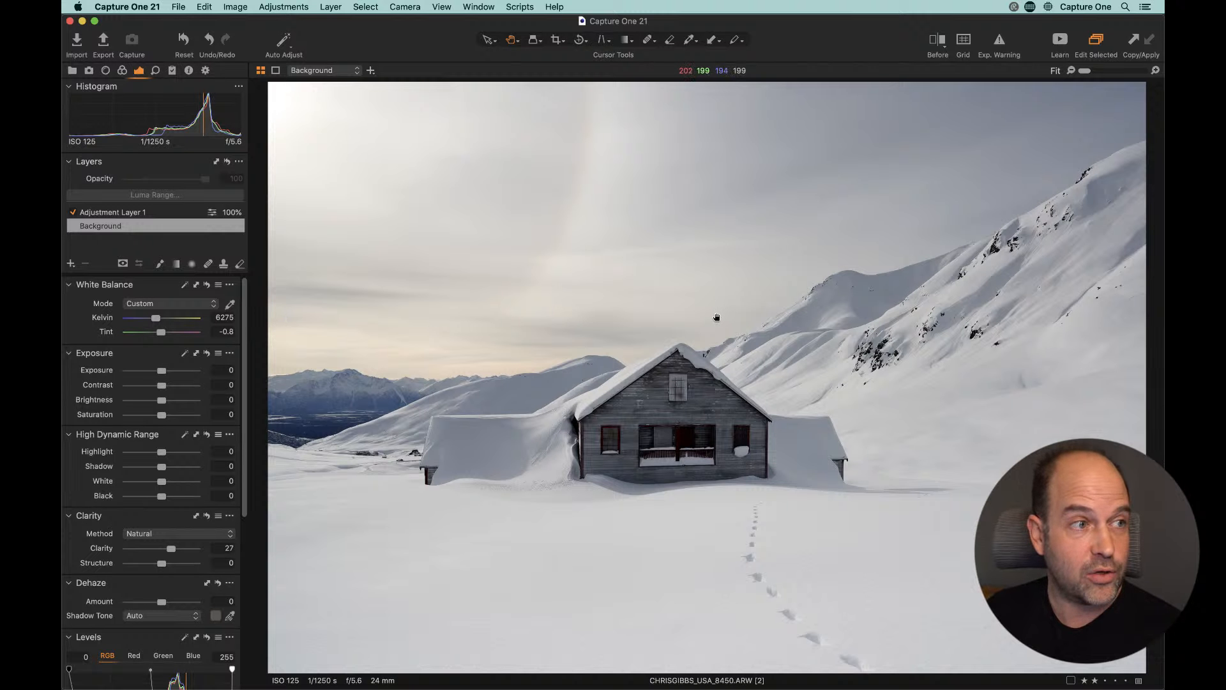
# Step: Rename the foreground gradient's adjustment layer as Front Grad
pyautogui.doubleClick(113, 212)
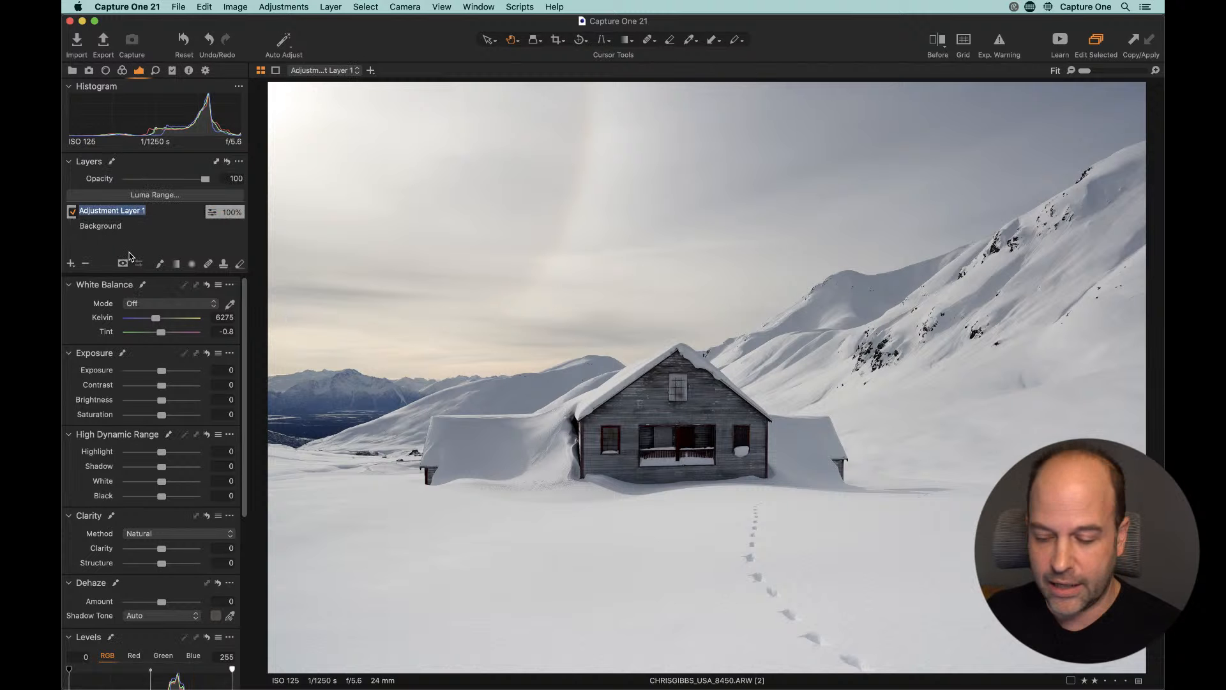
pyautogui.write('Front Grad')
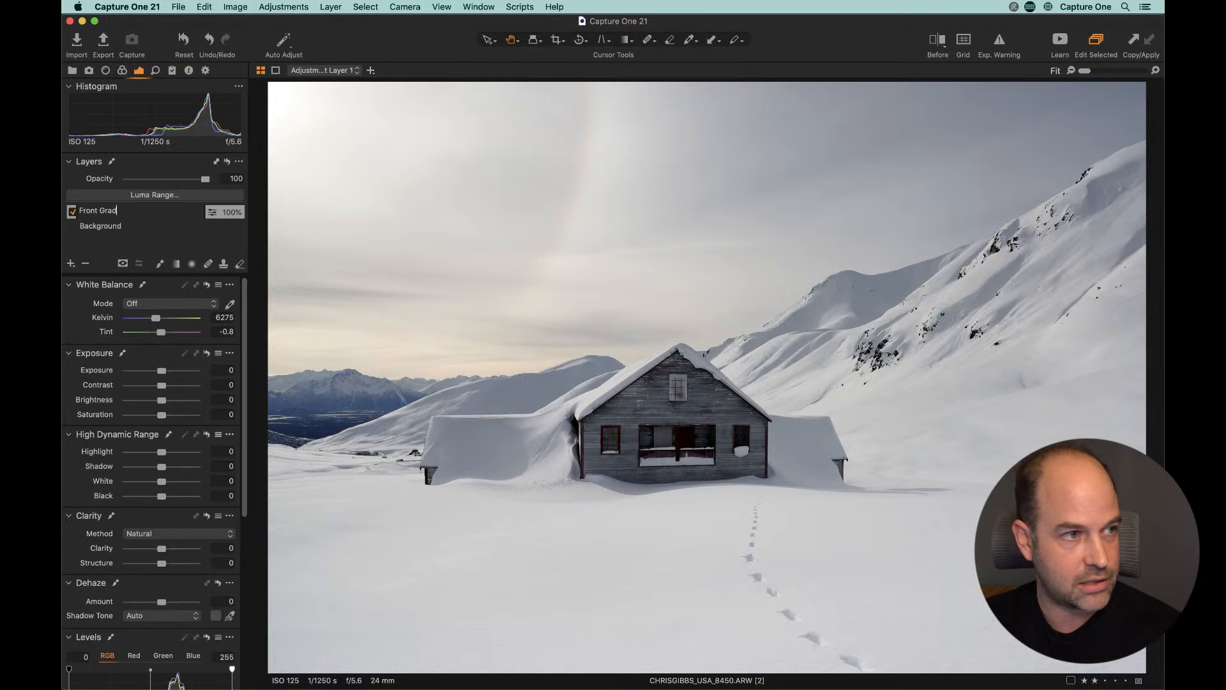
pyautogui.press('Return')
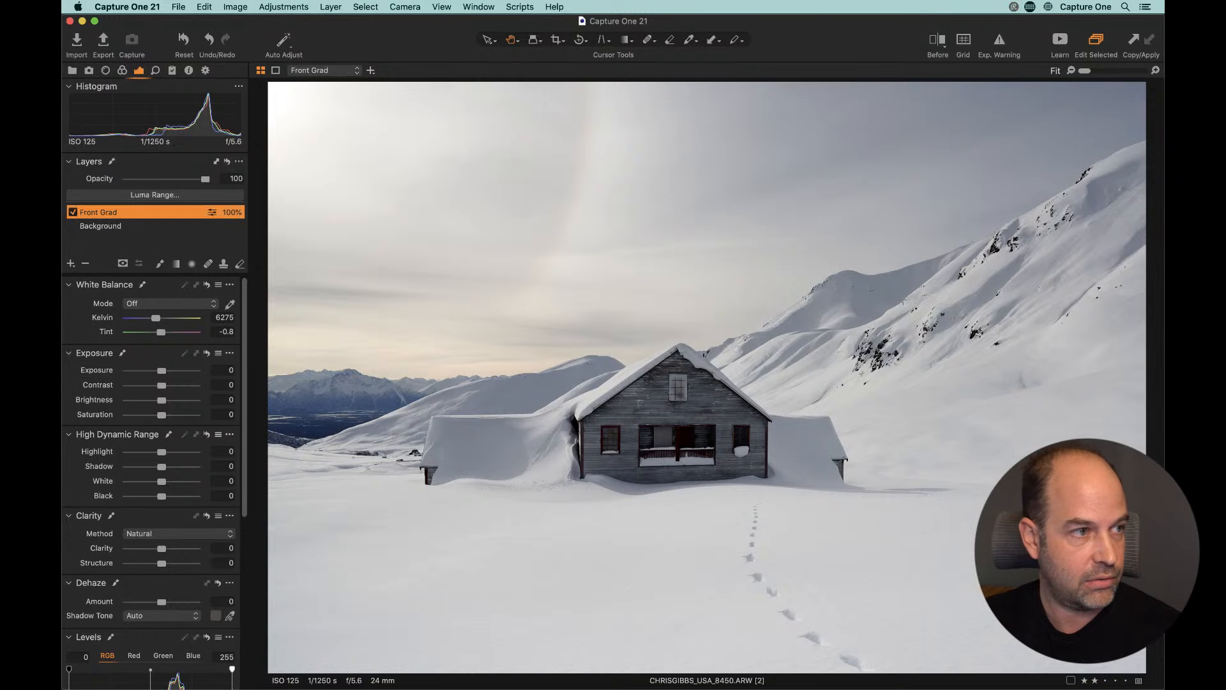
# Step: Add a new filled adjustment layer and name it Hut
pyautogui.click(70, 267)
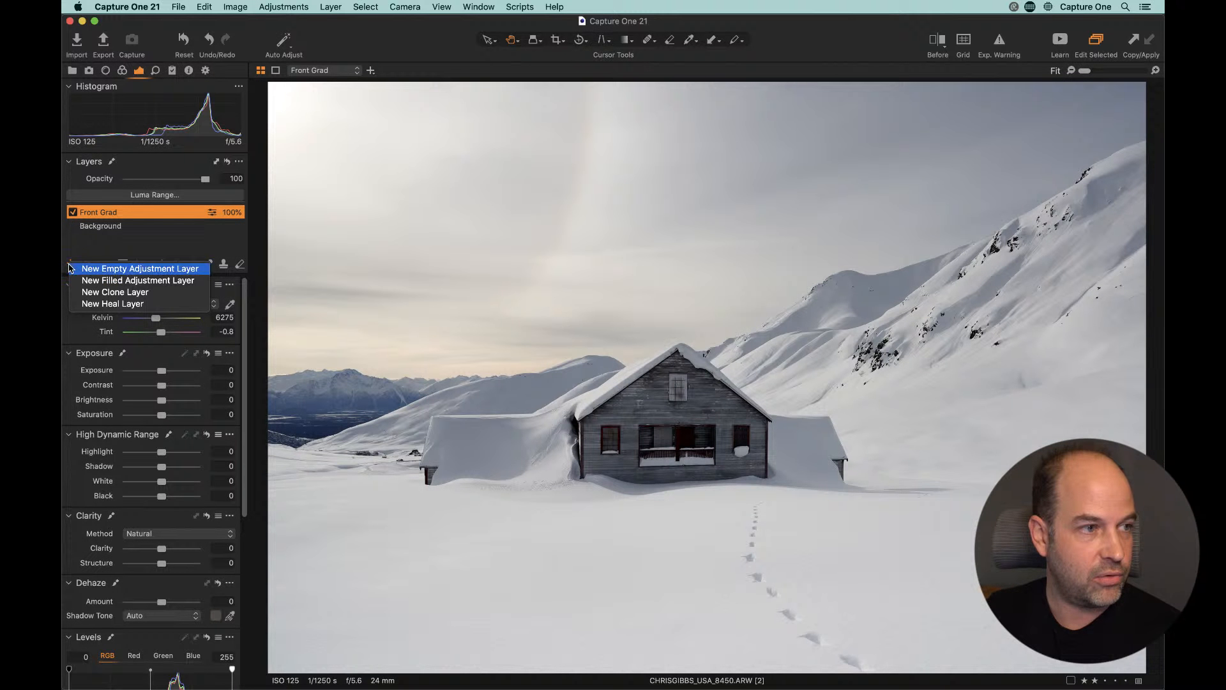
pyautogui.click(79, 280)
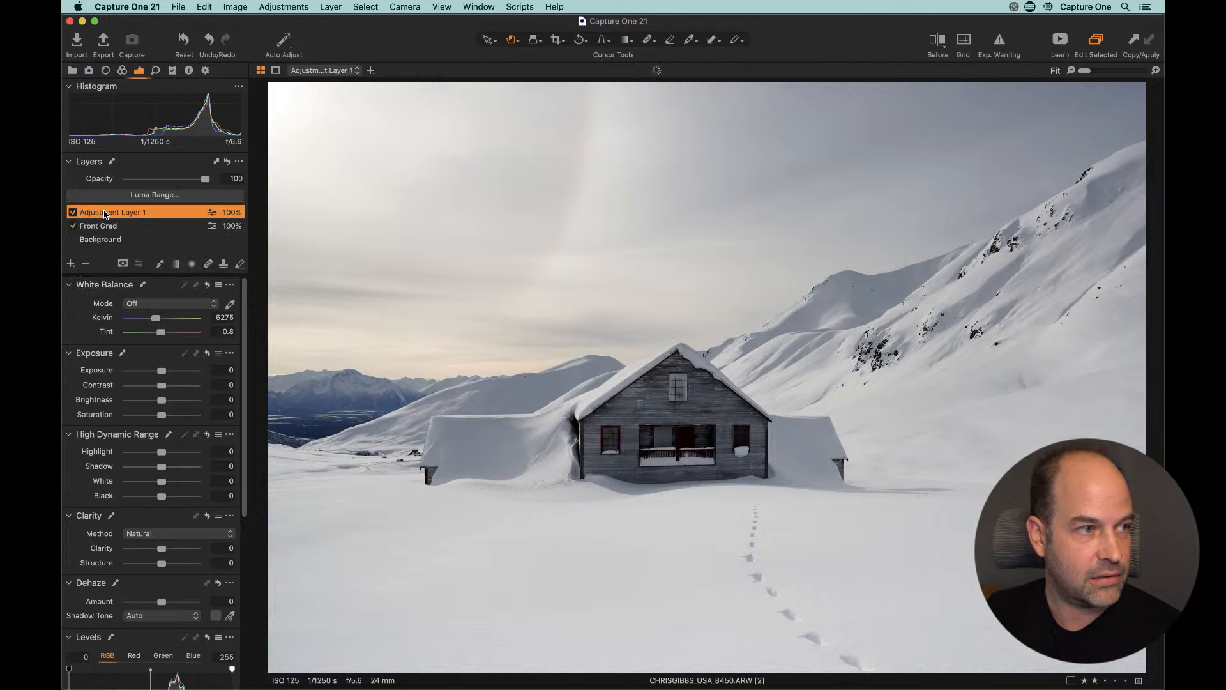
pyautogui.doubleClick(106, 214)
pyautogui.write('Hut')
pyautogui.press('Return')
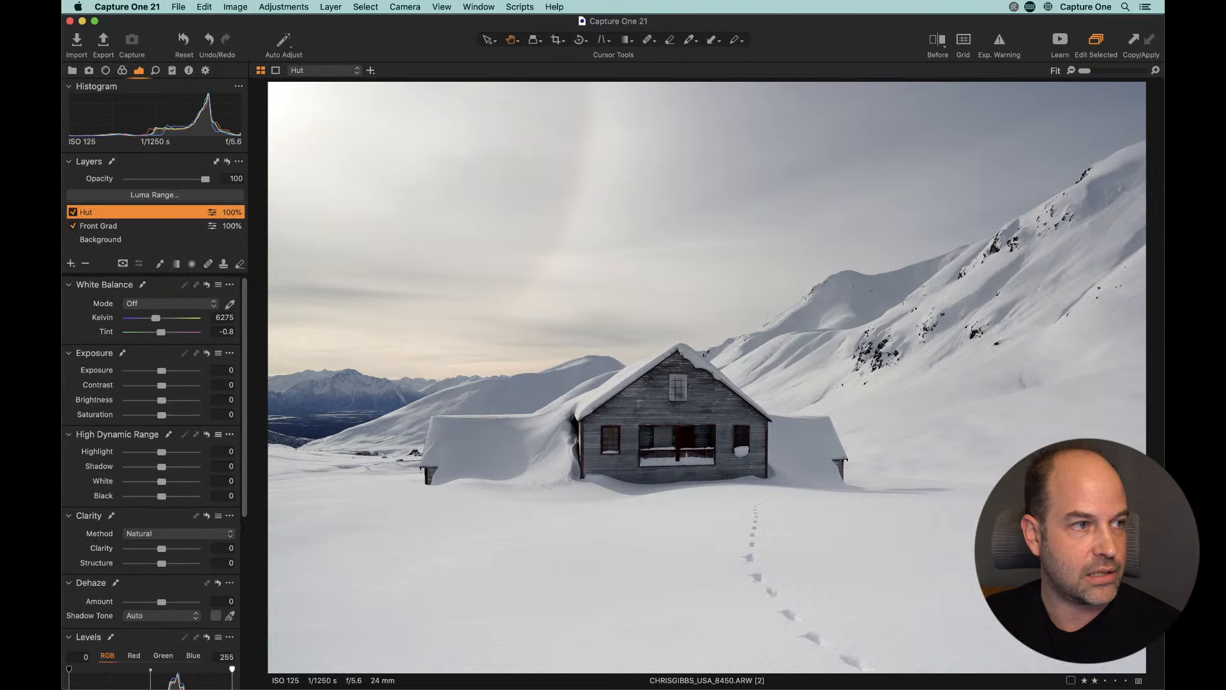
# Step: Display the Hut layer's mask to check its coverage around the cabin, and hide it again
pyautogui.press('m')
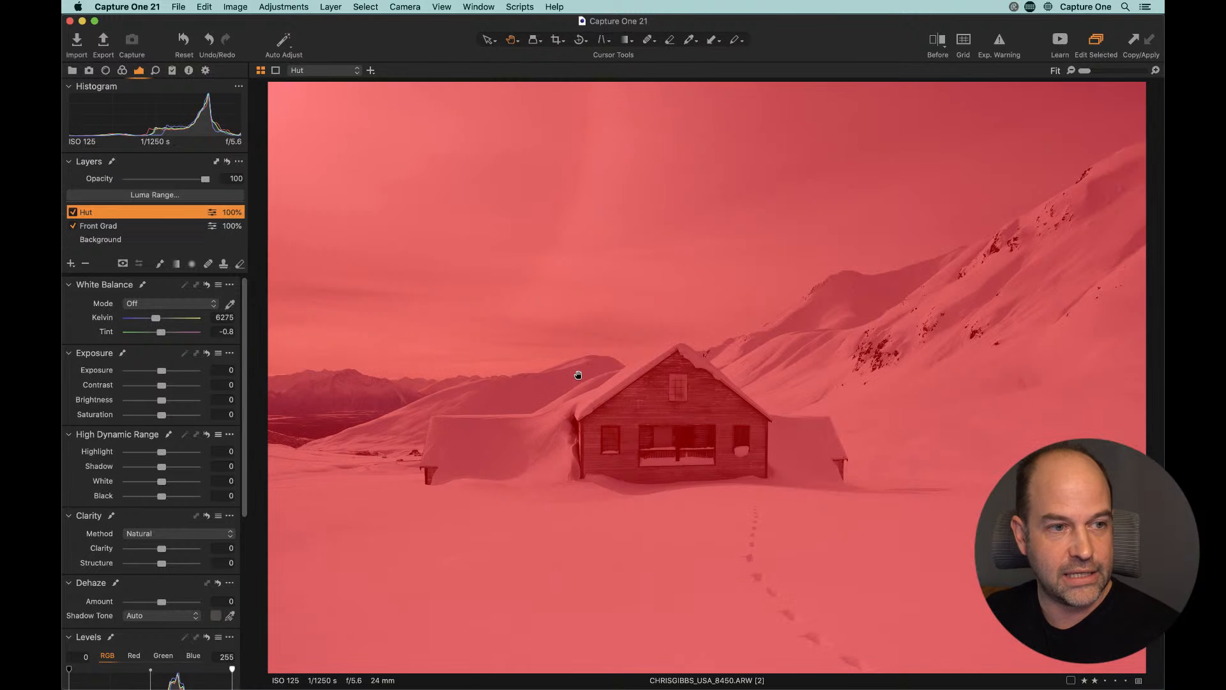
pyautogui.click(655, 421)
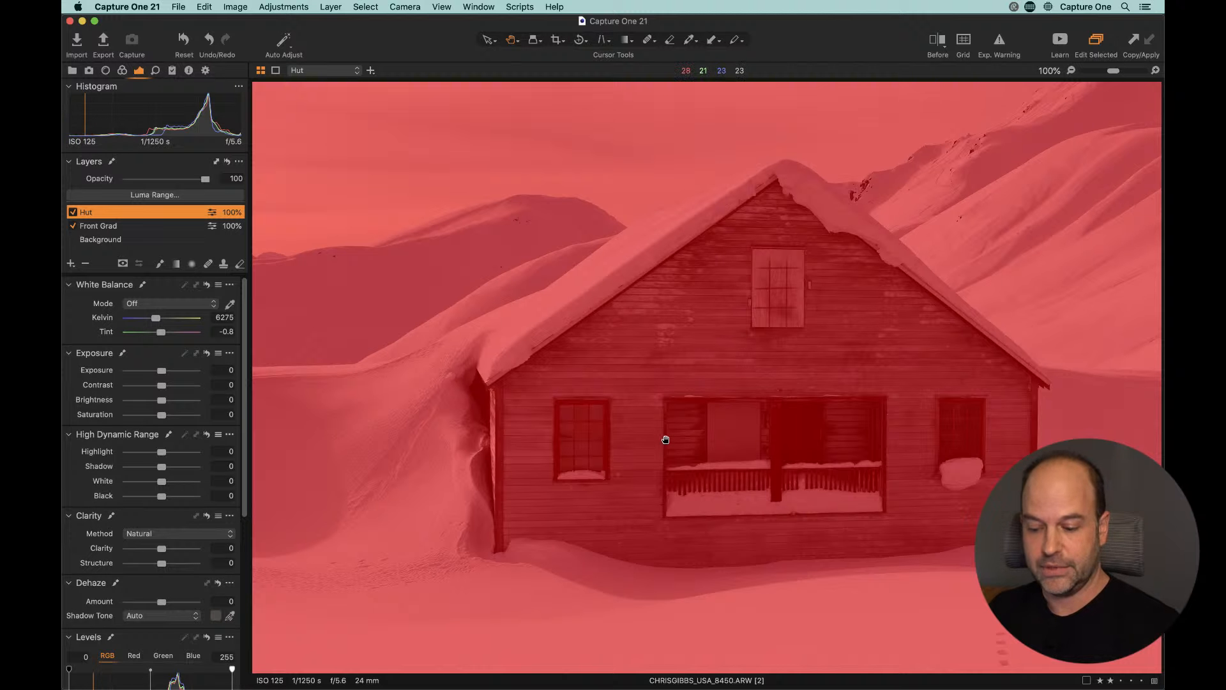
pyautogui.press('m')
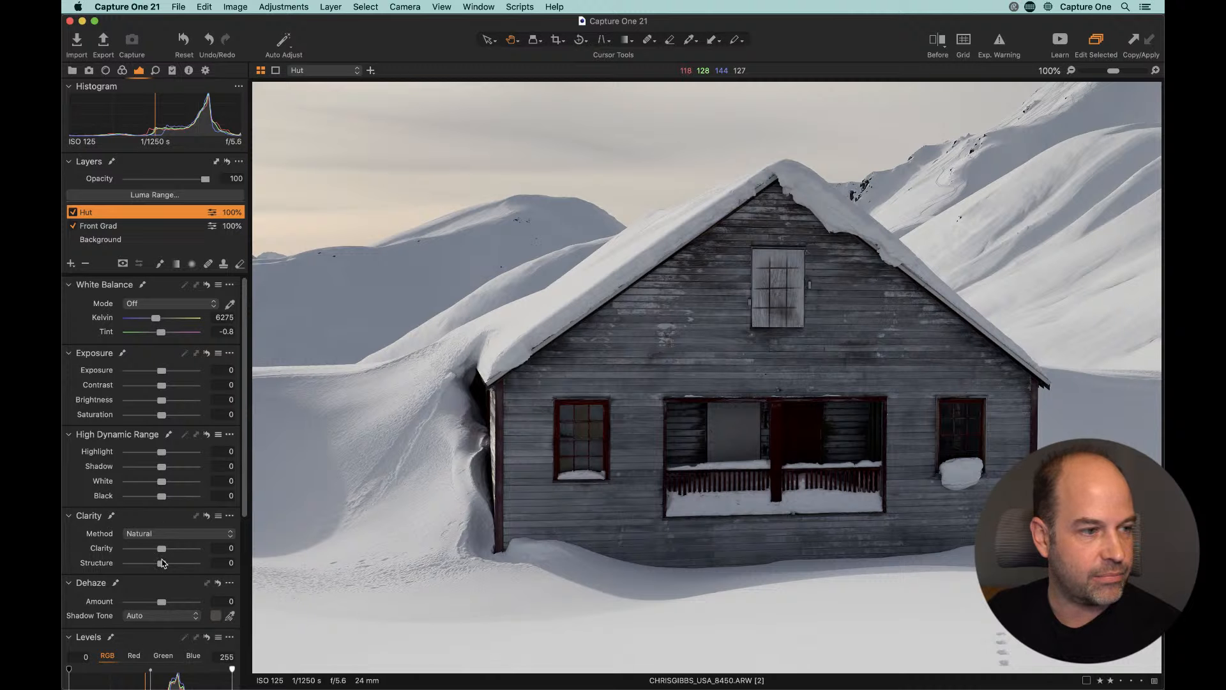
# Step: Set the Structure of the Hut layer to 9 while judging the cabin's wood detail at 200%
pyautogui.press('super+plus')
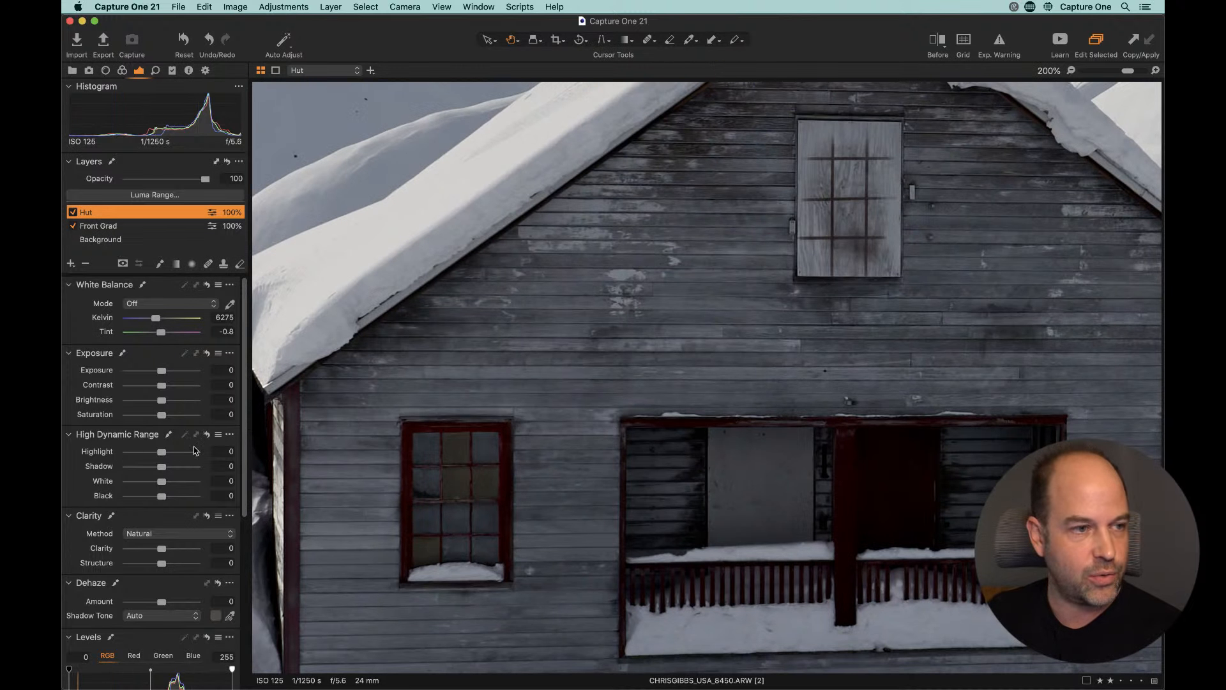
pyautogui.moveTo(163, 564); pyautogui.dragTo(166, 566)
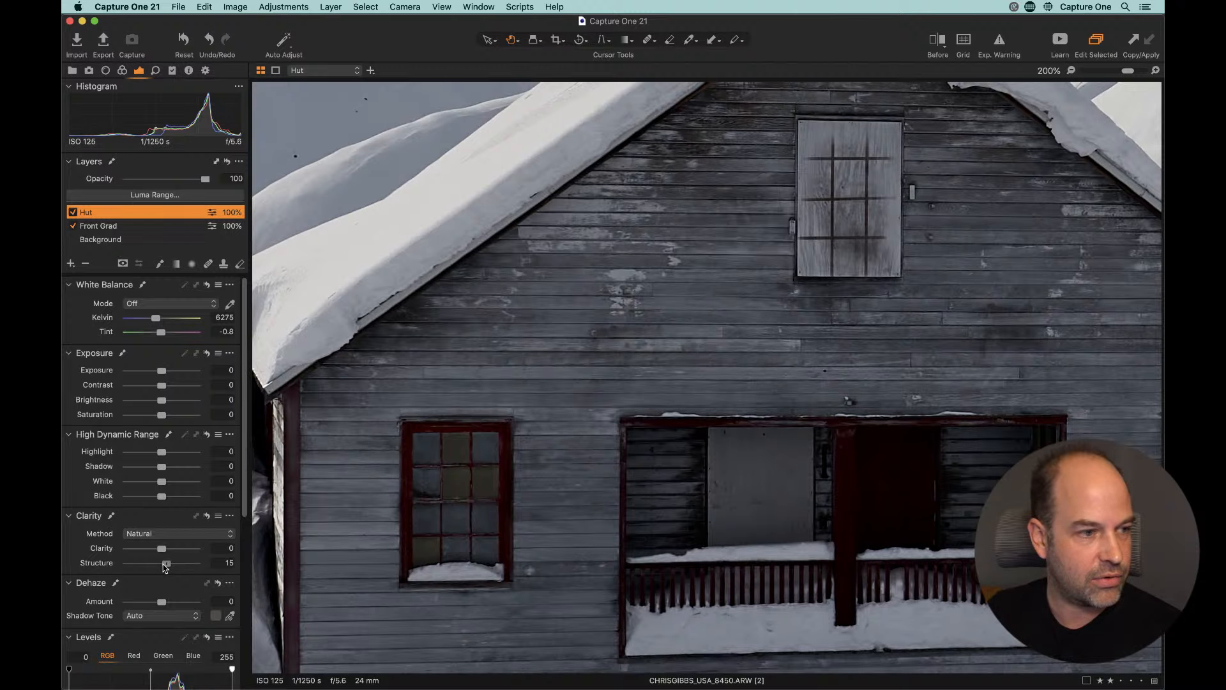
pyautogui.moveTo(165, 567); pyautogui.dragTo(162, 567)
# Step: Set the sharpening Amount of the Hut layer to 65 and check the cabin at 50% magnification
pyautogui.click(156, 71)
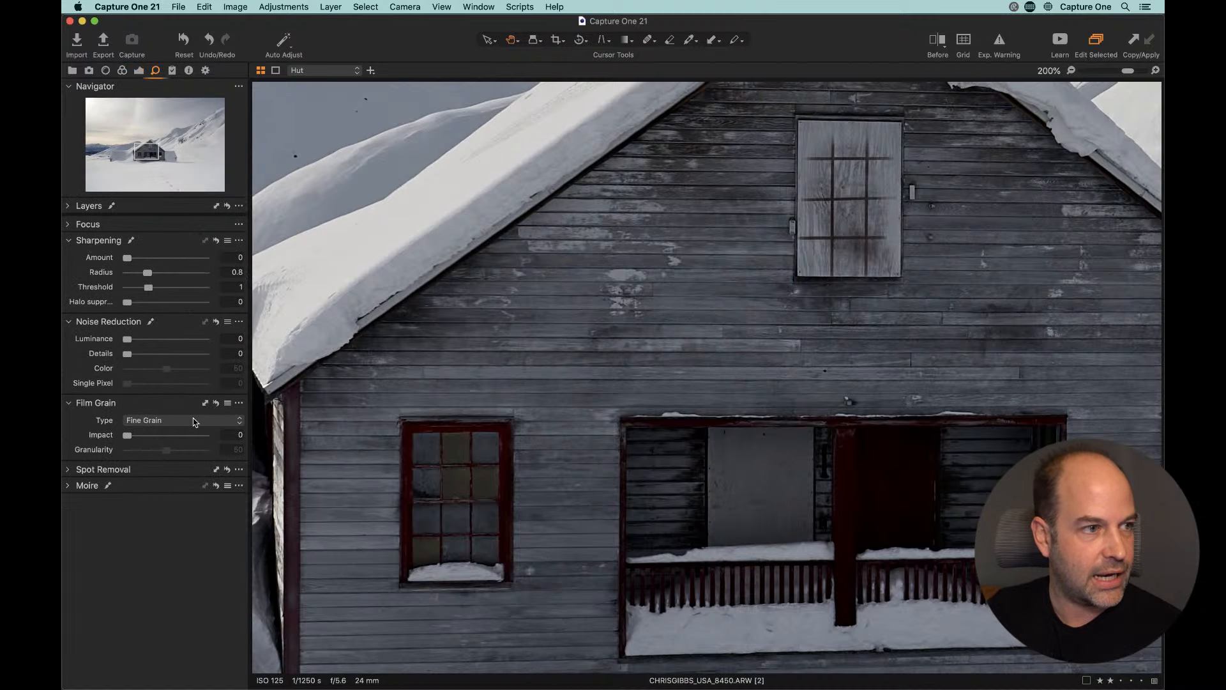
pyautogui.moveTo(128, 260); pyautogui.dragTo(133, 259)
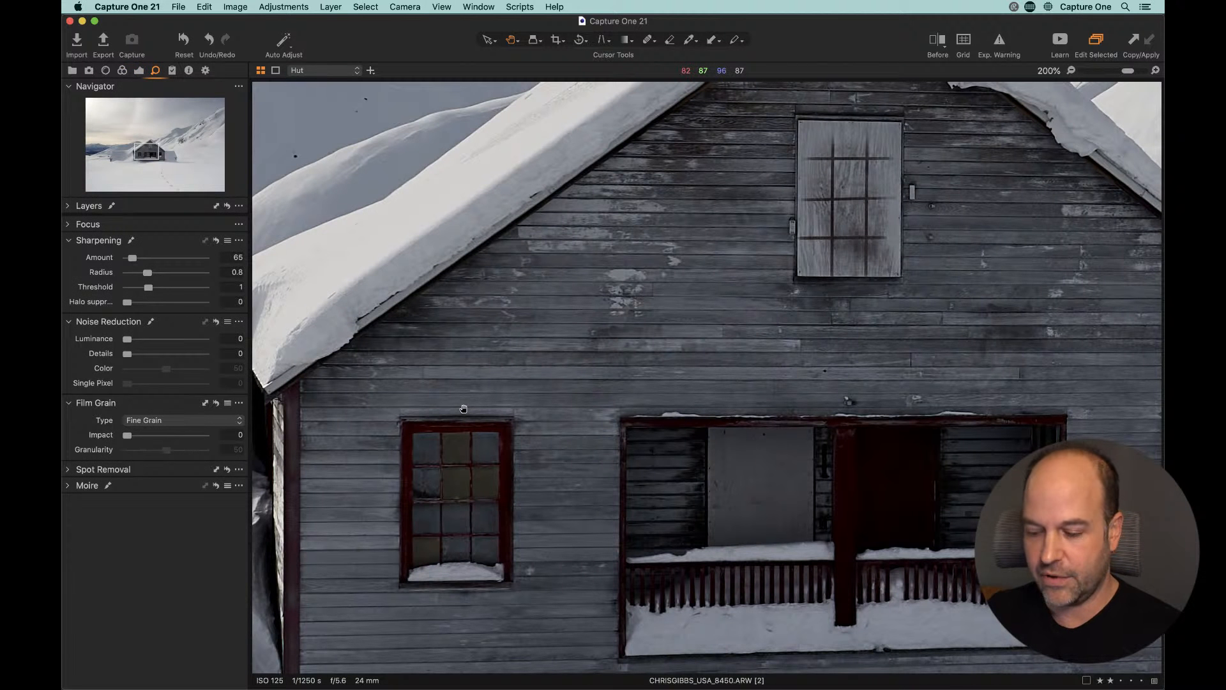
pyautogui.press('super+minus')
pyautogui.press('super+minus')
pyautogui.press('super+minus')
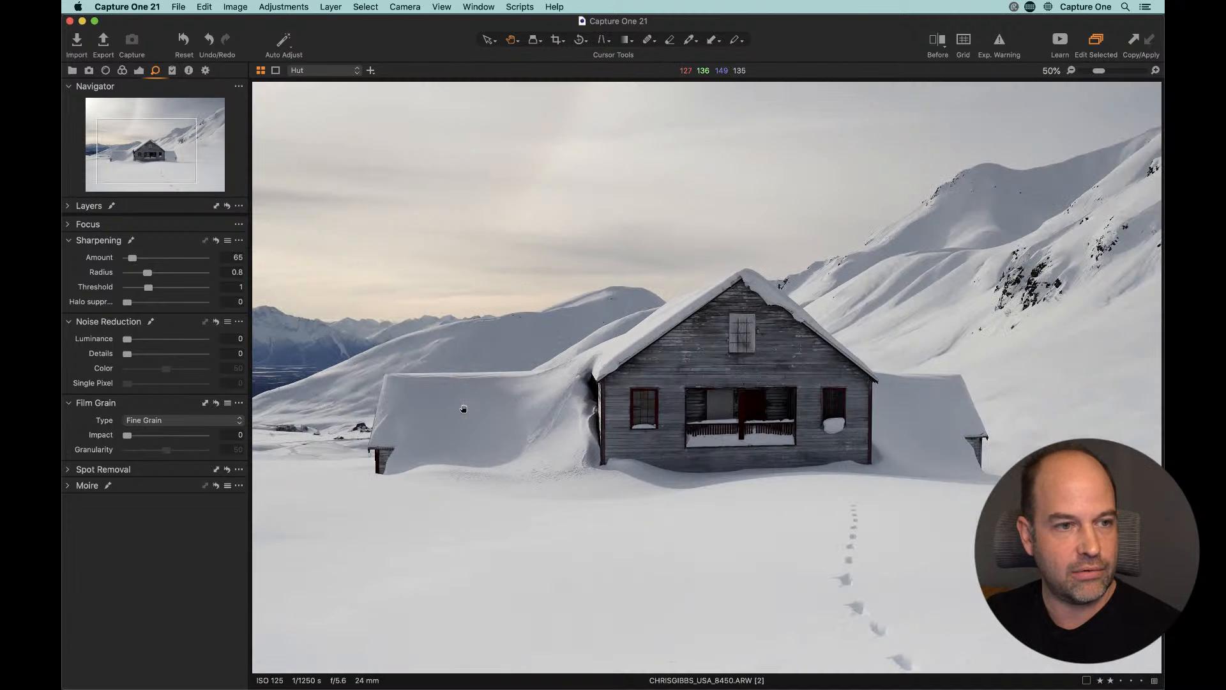
# Step: Set the Hut layer's Clarity to 50 and its High Dynamic Range Shadow to 48
pyautogui.click(138, 71)
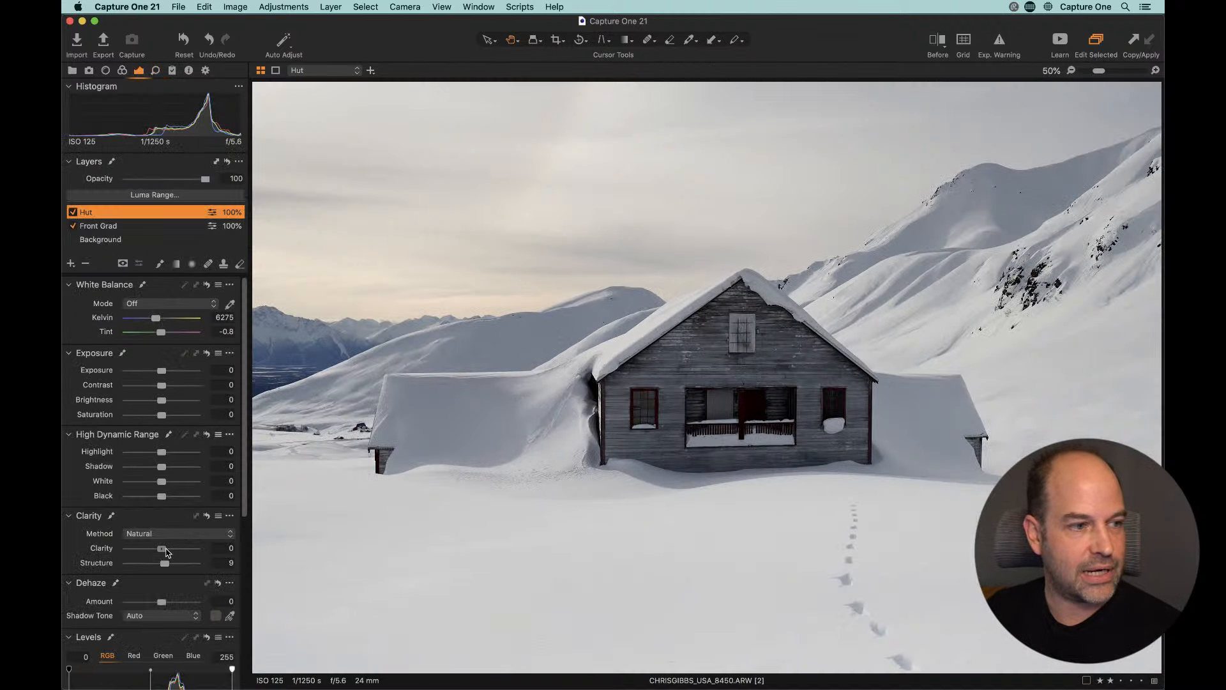
pyautogui.moveTo(165, 549); pyautogui.dragTo(181, 551)
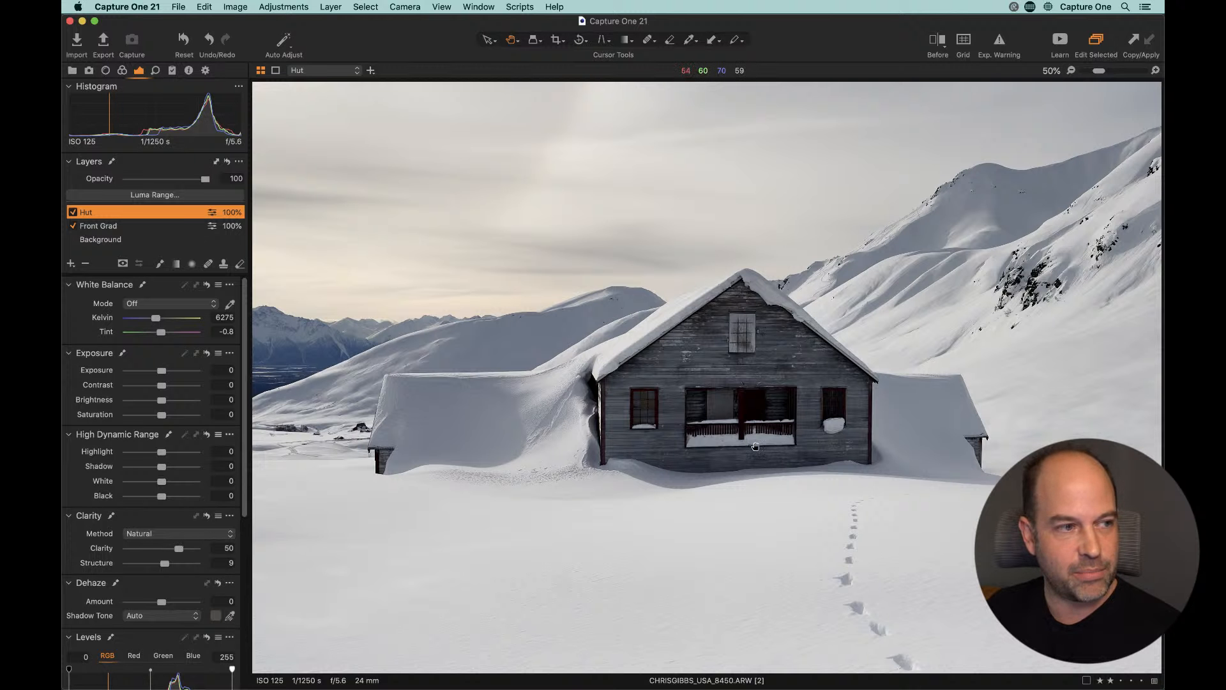
pyautogui.moveTo(165, 470)
pyautogui.mouseDown()
pyautogui.moveTo(196, 471)
pyautogui.moveTo(179, 471)
pyautogui.mouseUp()
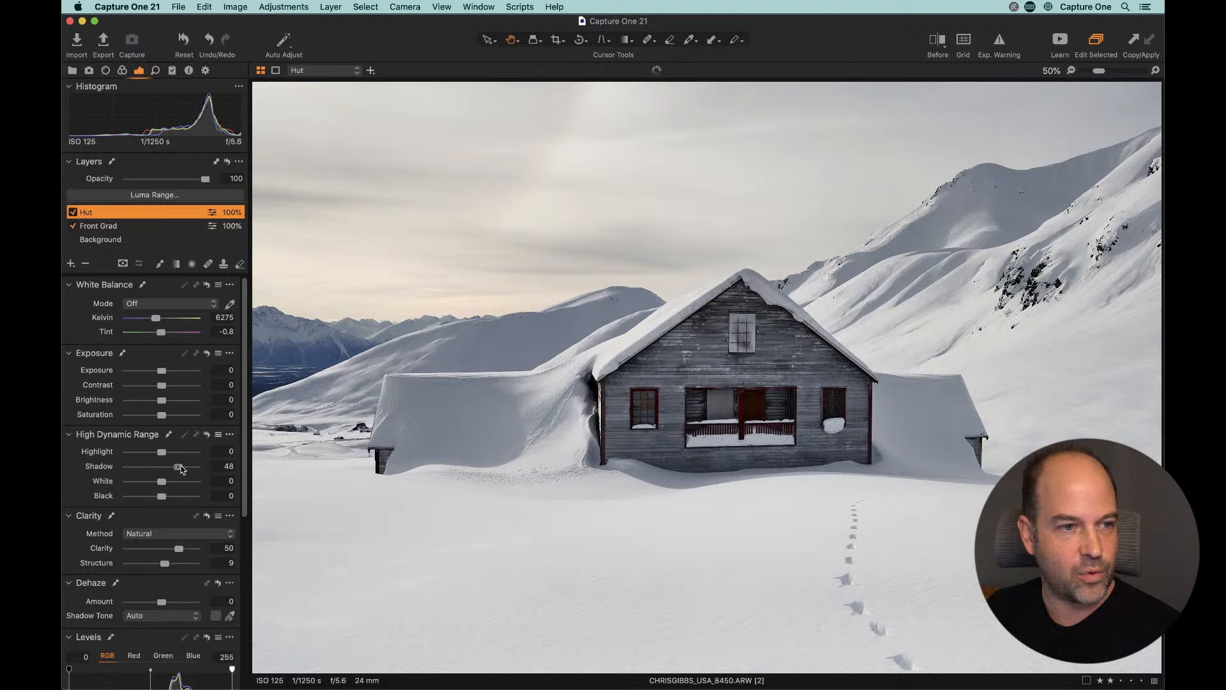
# Step: Compare the whole image with the Hut layer switched off and on, leaving the layer enabled
pyautogui.click(509, 414)
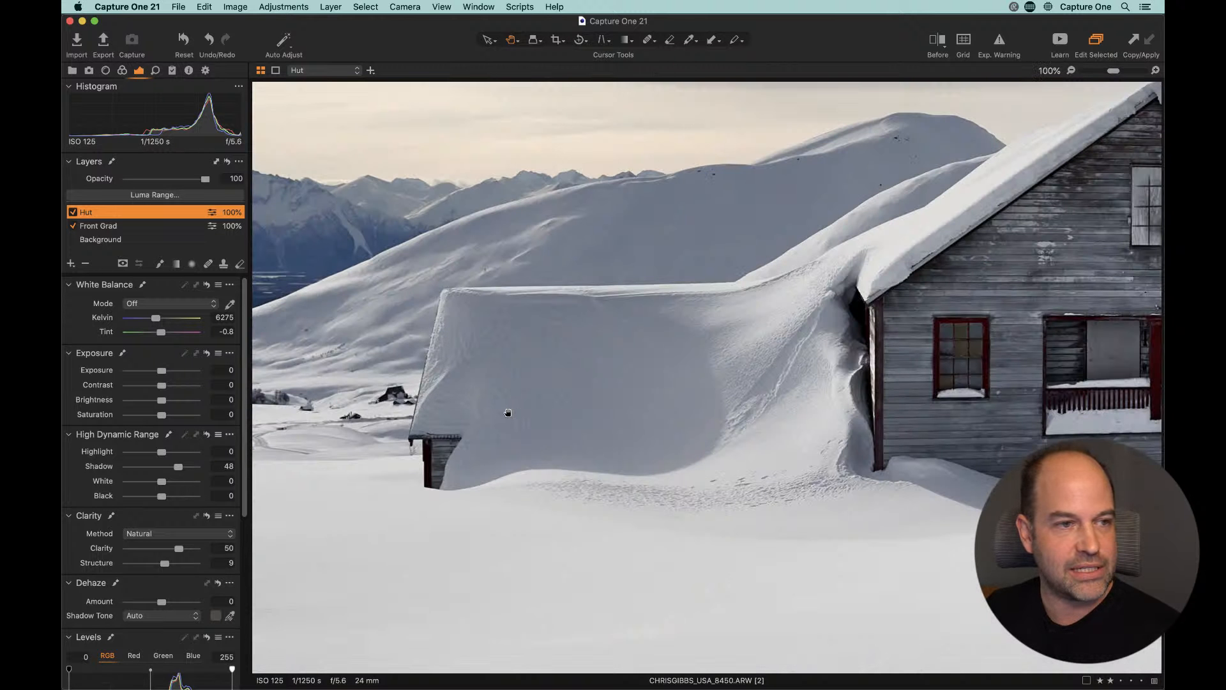
pyautogui.click(404, 336)
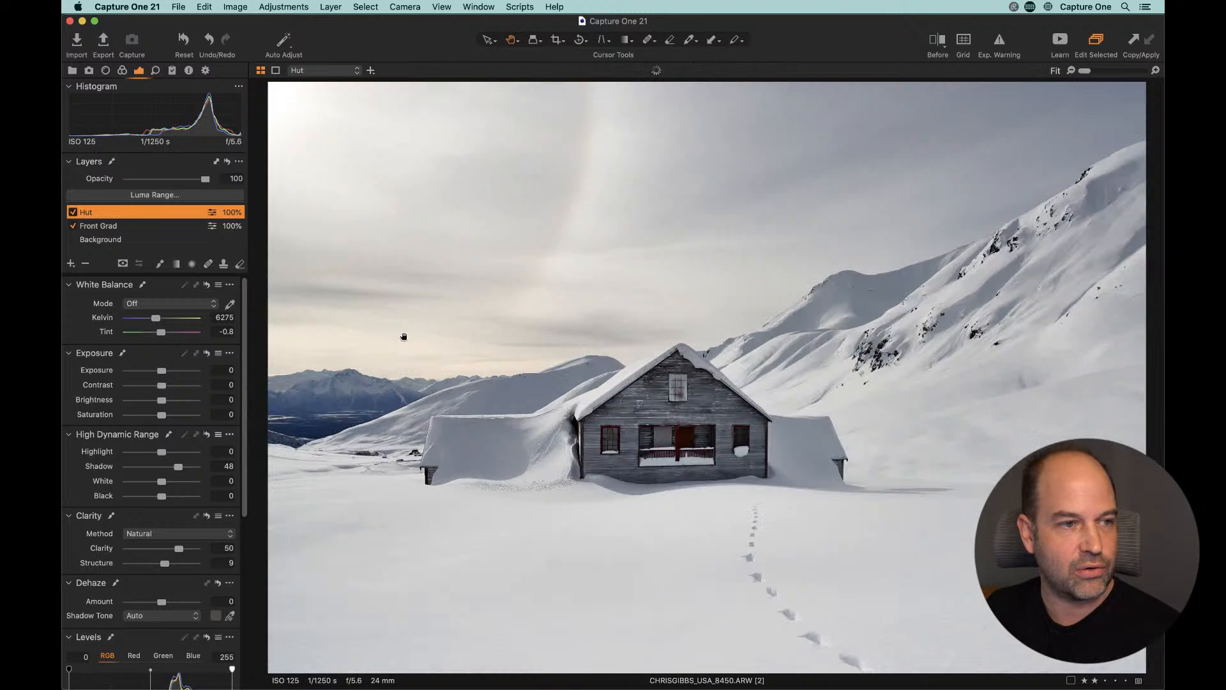
pyautogui.click(72, 213)
pyautogui.click(72, 214)
pyautogui.click(73, 214)
pyautogui.click(73, 214)
pyautogui.click(72, 214)
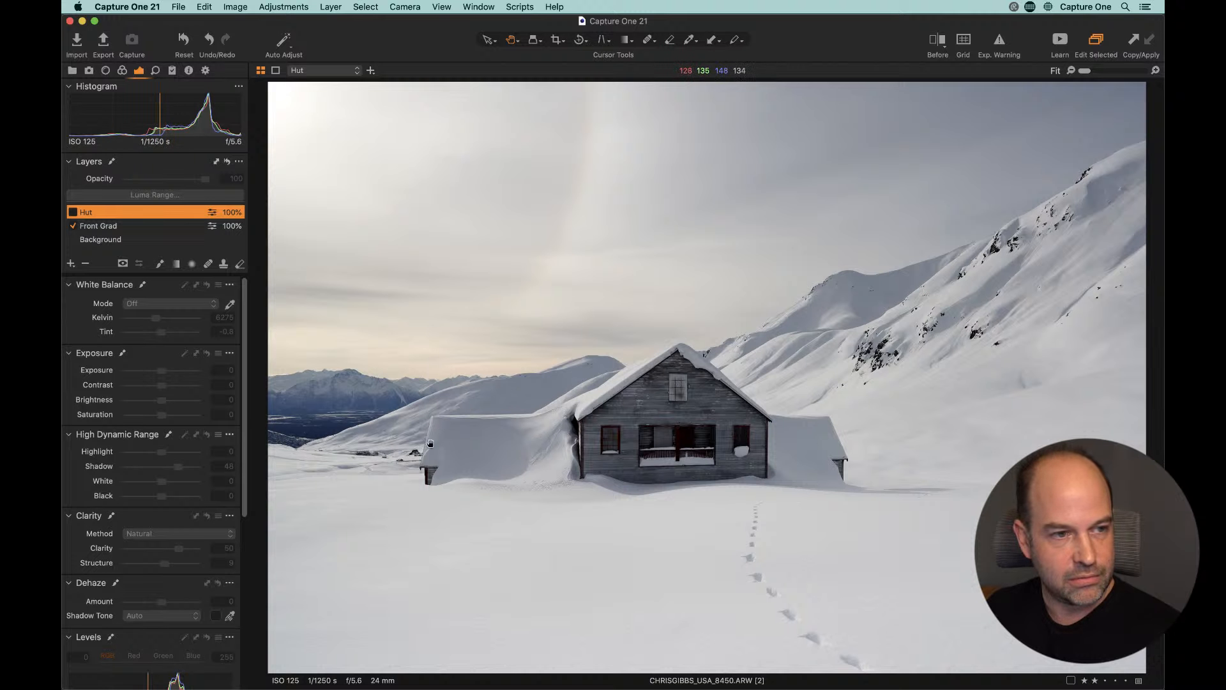
pyautogui.click(72, 214)
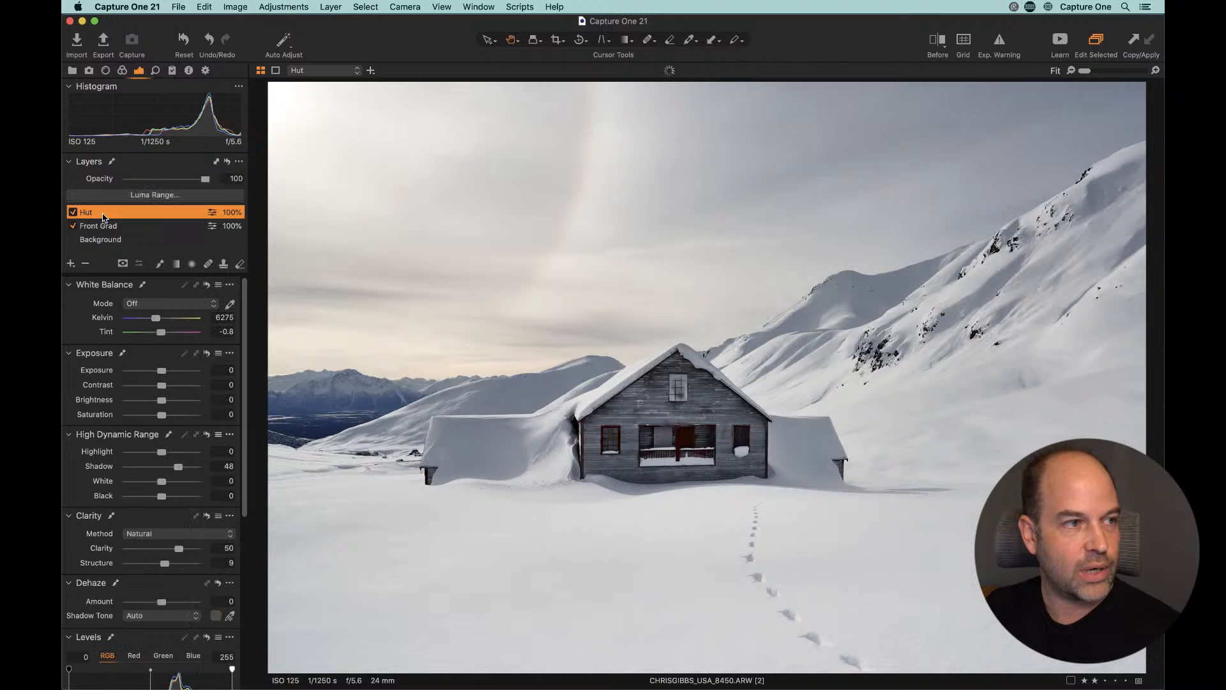
# Step: Clear the Hut layer's mask and set the mask brush to size 332, hardness 24, opacity 100 and flow 3
pyautogui.rightClick(97, 213)
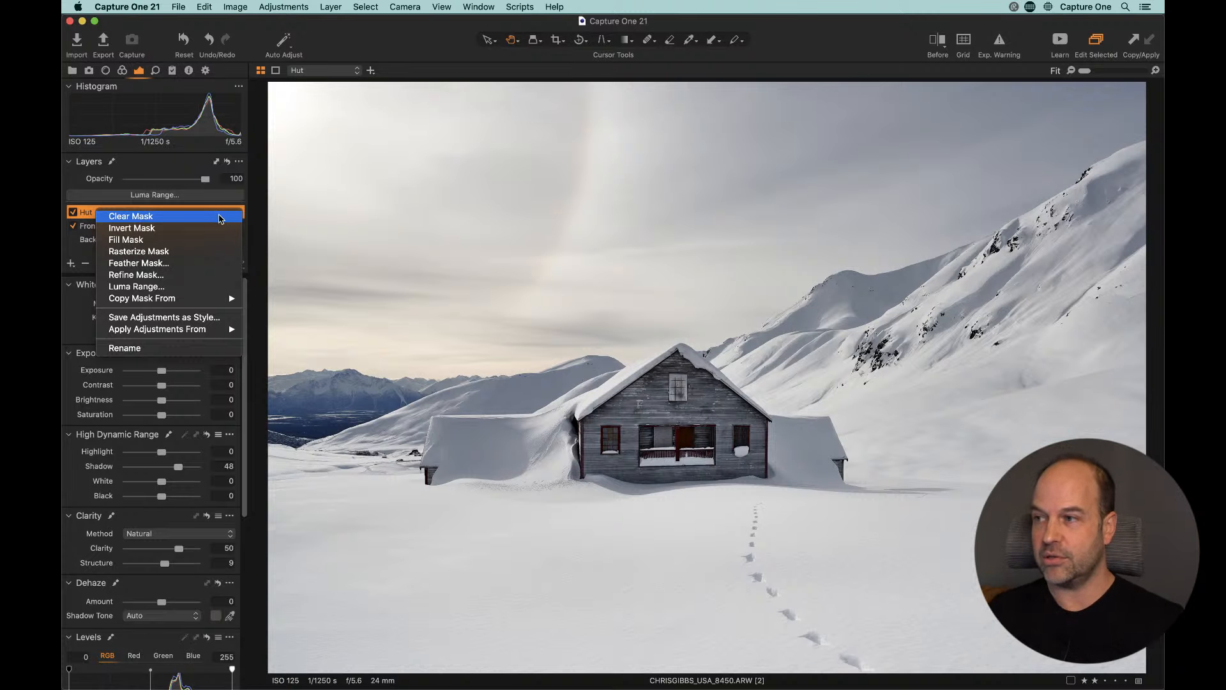
pyautogui.click(219, 219)
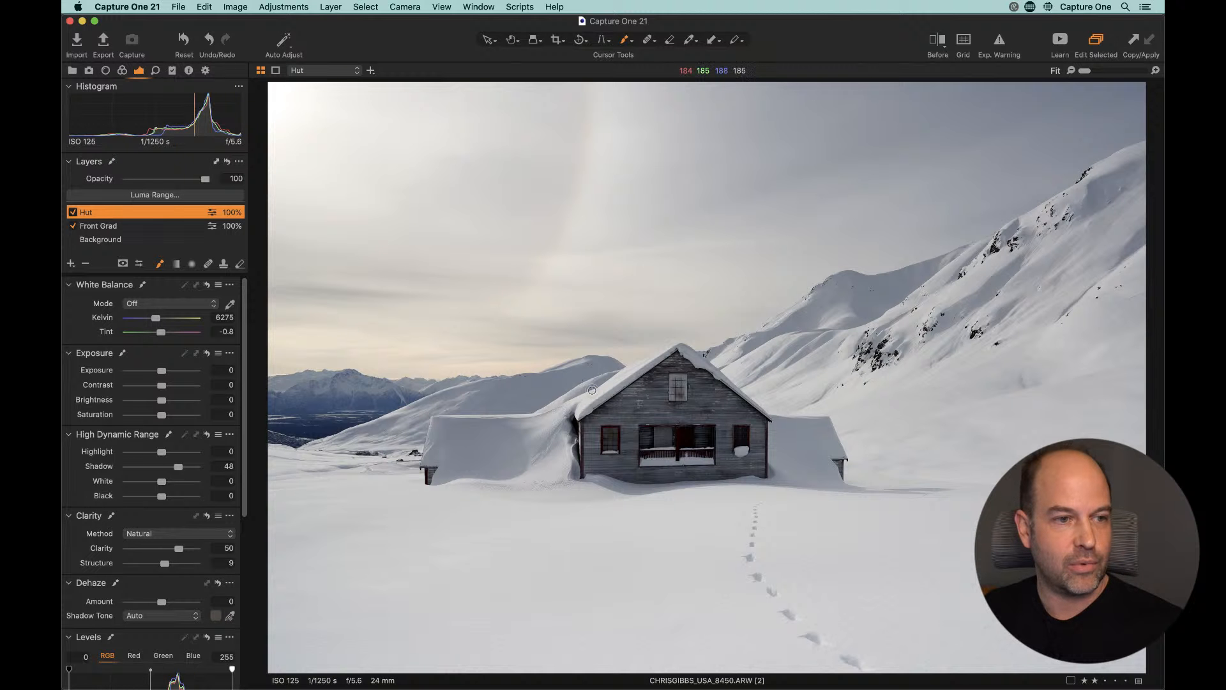
pyautogui.press('z')
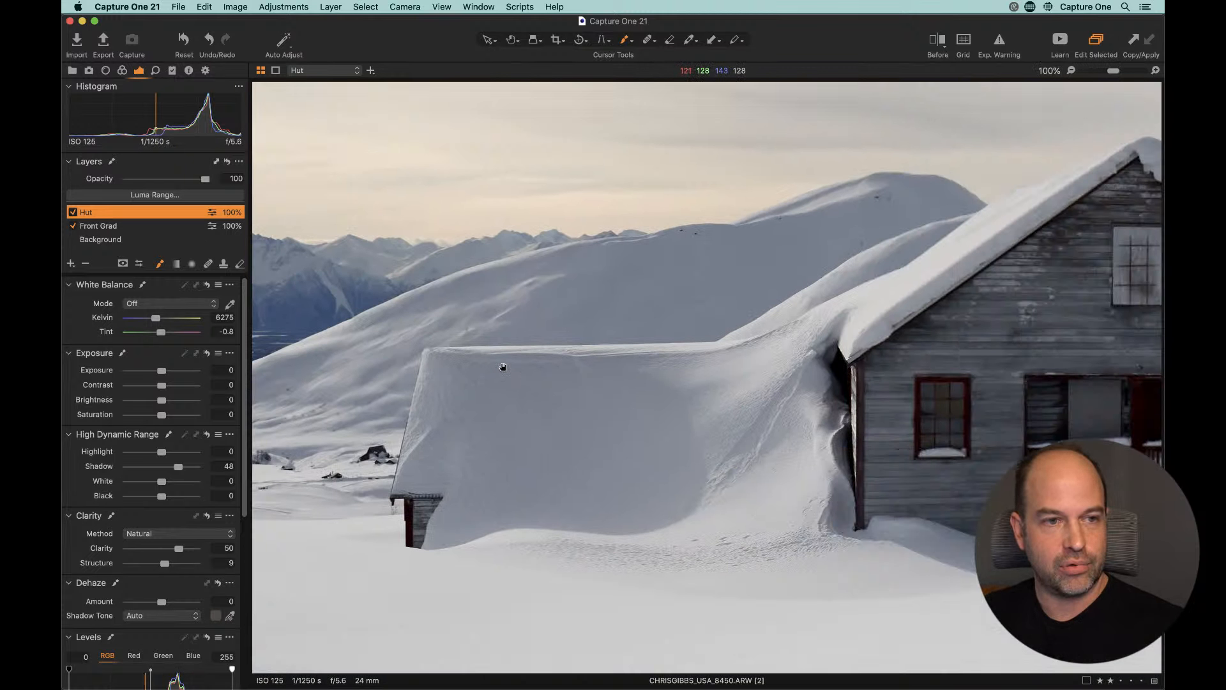
pyautogui.moveTo(503, 367); pyautogui.dragTo(188, 354)
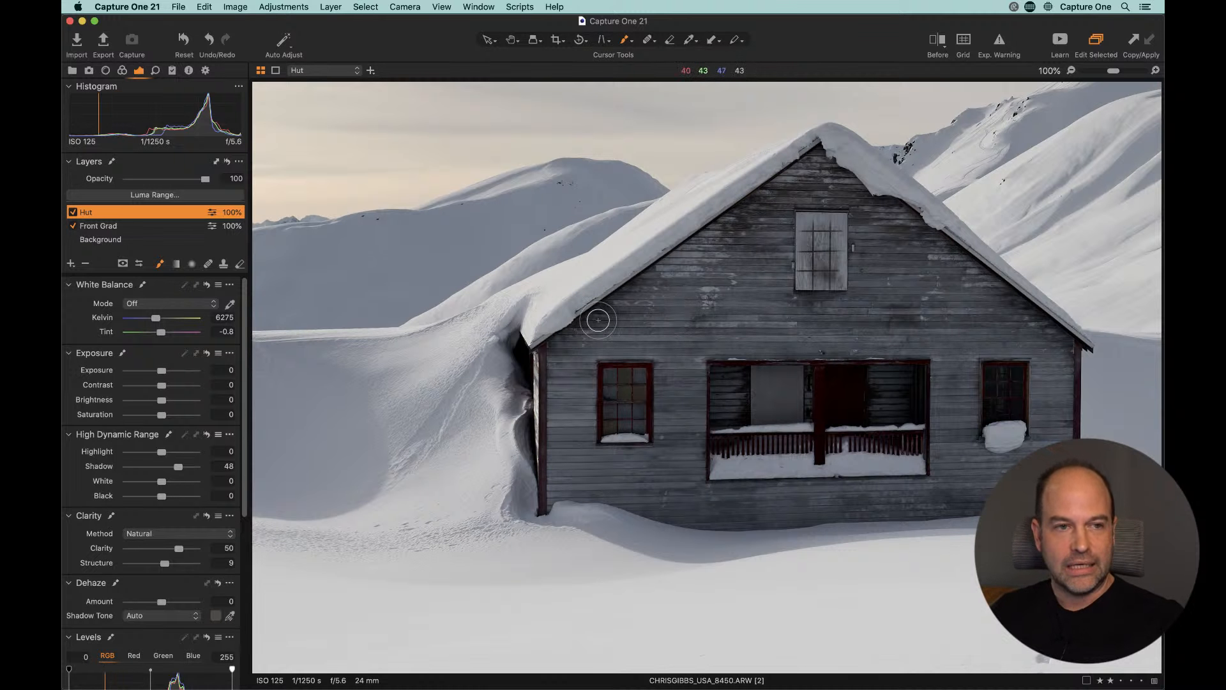
pyautogui.rightClick(617, 319)
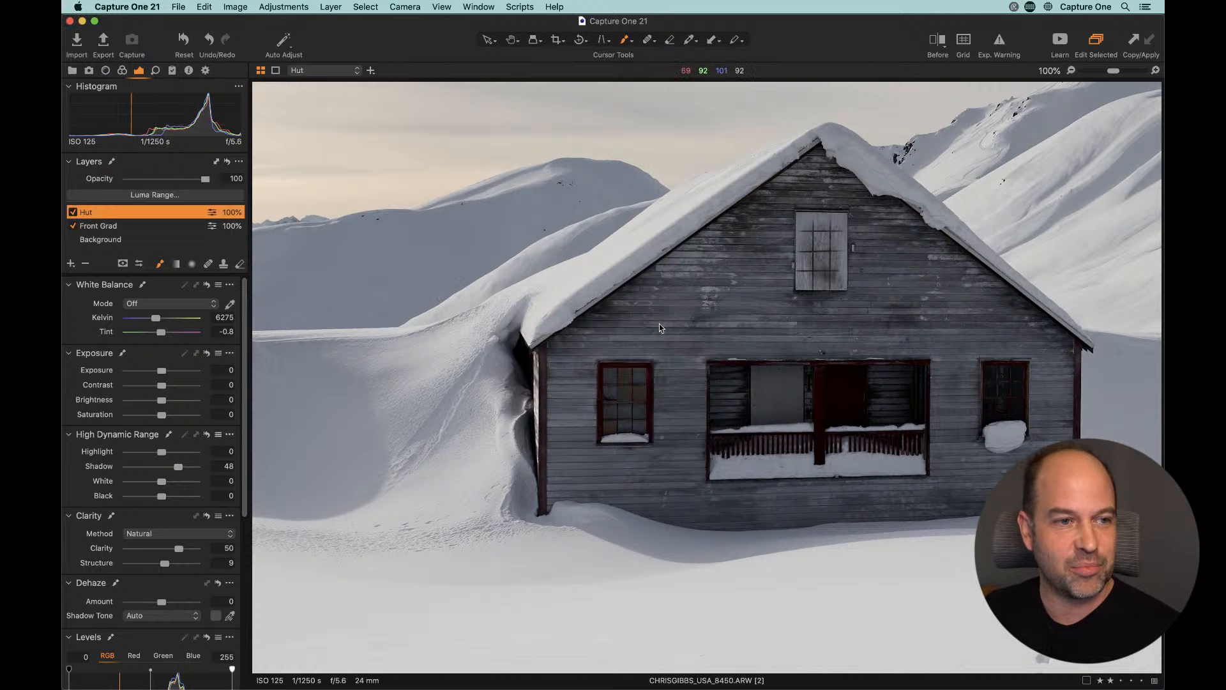
pyautogui.rightClick(660, 324)
pyautogui.moveTo(660, 324)
pyautogui.mouseDown()
pyautogui.moveTo(682, 325)
pyautogui.moveTo(665, 339)
pyautogui.mouseUp()
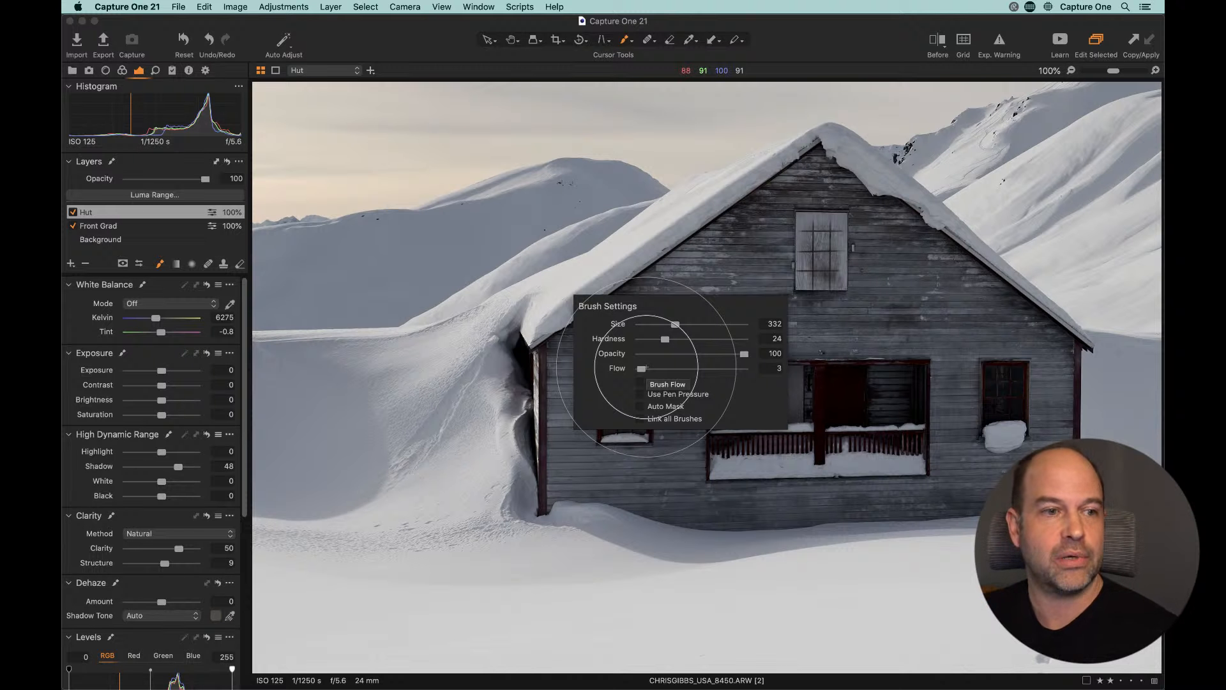
# Step: Brush a first low-flow stroke onto the cabin's wooden wall and check its coverage with the mask overlay at 50% magnification
pyautogui.moveTo(722, 307); pyautogui.dragTo(661, 350)
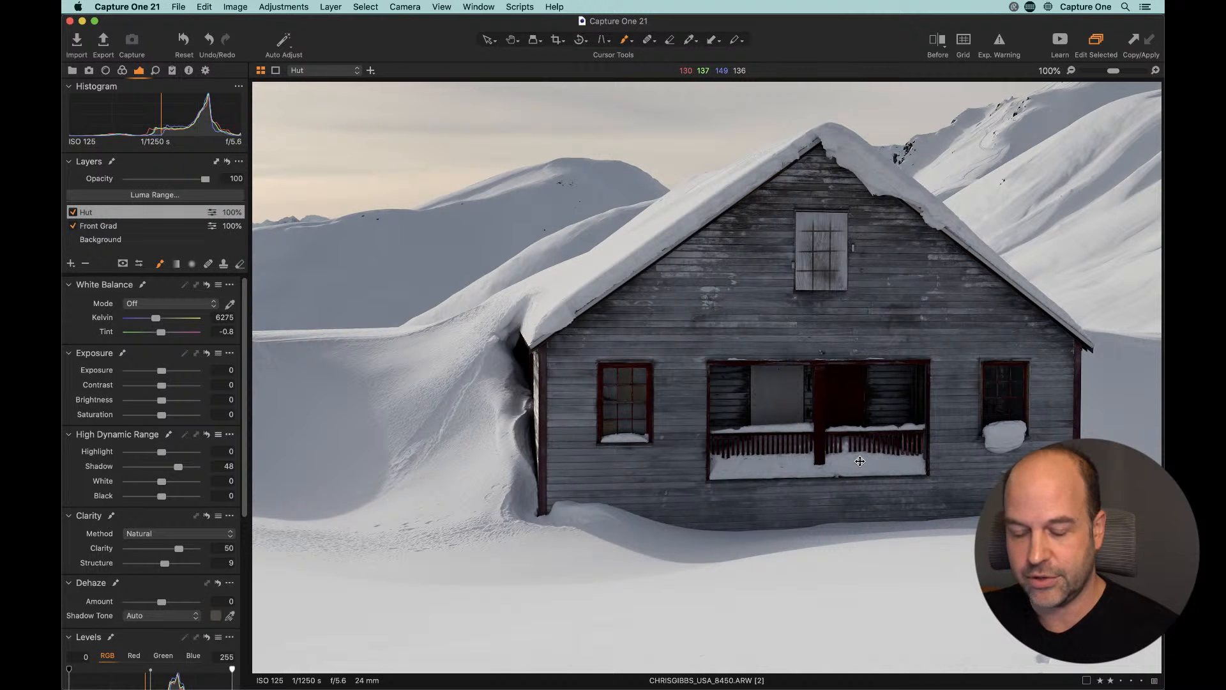
pyautogui.press('super+minus')
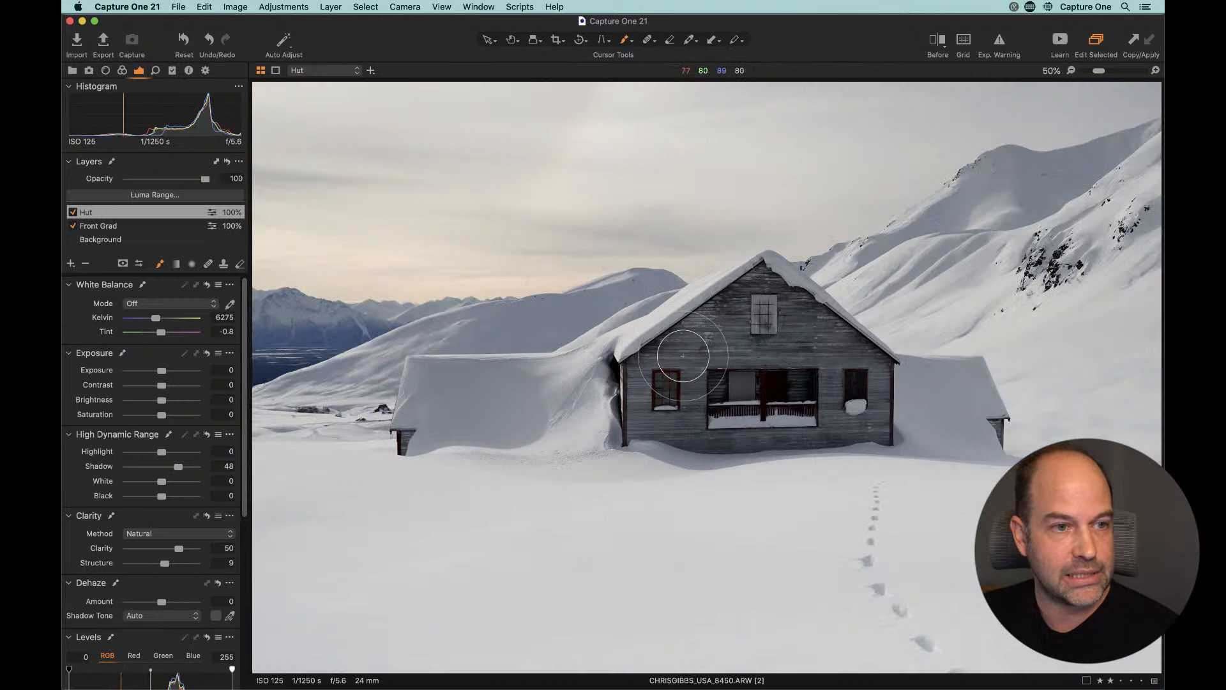
pyautogui.press('m')
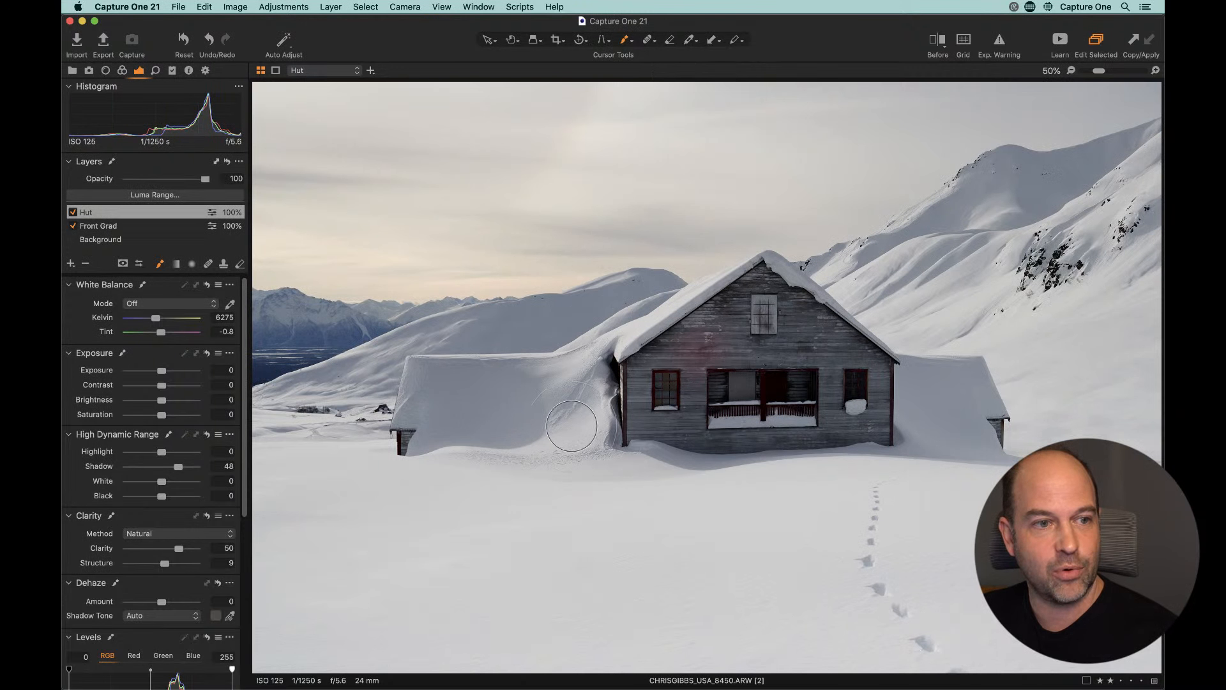
pyautogui.press('super+plus')
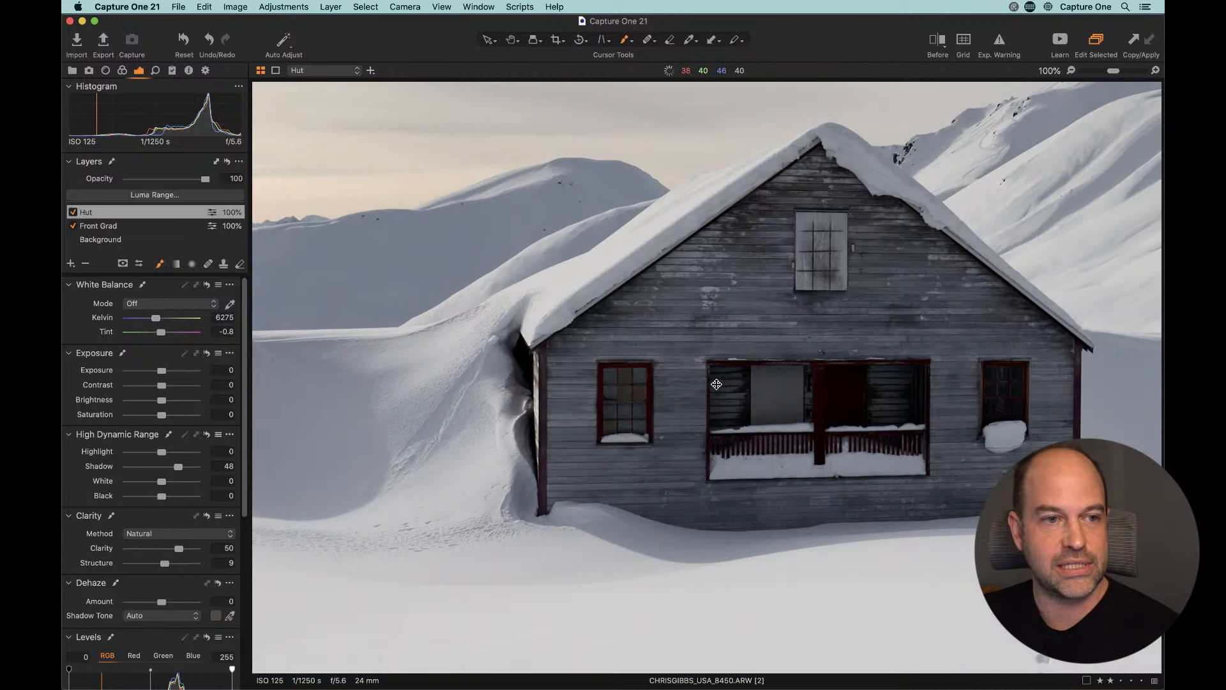
# Step: Build up the Hut layer's mask with repeated low-flow brush strokes across the cabin's front wall, windows and porch
pyautogui.moveTo(678, 468)
pyautogui.mouseDown()
pyautogui.moveTo(961, 475)
pyautogui.moveTo(1006, 406)
pyautogui.moveTo(930, 368)
pyautogui.moveTo(932, 336)
pyautogui.moveTo(882, 251)
pyautogui.moveTo(854, 206)
pyautogui.moveTo(832, 198)
pyautogui.moveTo(664, 294)
pyautogui.moveTo(695, 278)
pyautogui.moveTo(589, 386)
pyautogui.moveTo(631, 453)
pyautogui.moveTo(768, 475)
pyautogui.moveTo(1058, 460)
pyautogui.moveTo(1041, 454)
pyautogui.moveTo(1025, 358)
pyautogui.moveTo(941, 312)
pyautogui.moveTo(848, 227)
pyautogui.moveTo(780, 352)
pyautogui.moveTo(746, 333)
pyautogui.moveTo(614, 342)
pyautogui.moveTo(822, 202)
pyautogui.moveTo(792, 311)
pyautogui.moveTo(928, 320)
pyautogui.moveTo(1026, 428)
pyautogui.moveTo(827, 478)
pyautogui.moveTo(686, 471)
pyautogui.moveTo(655, 378)
pyautogui.mouseUp()
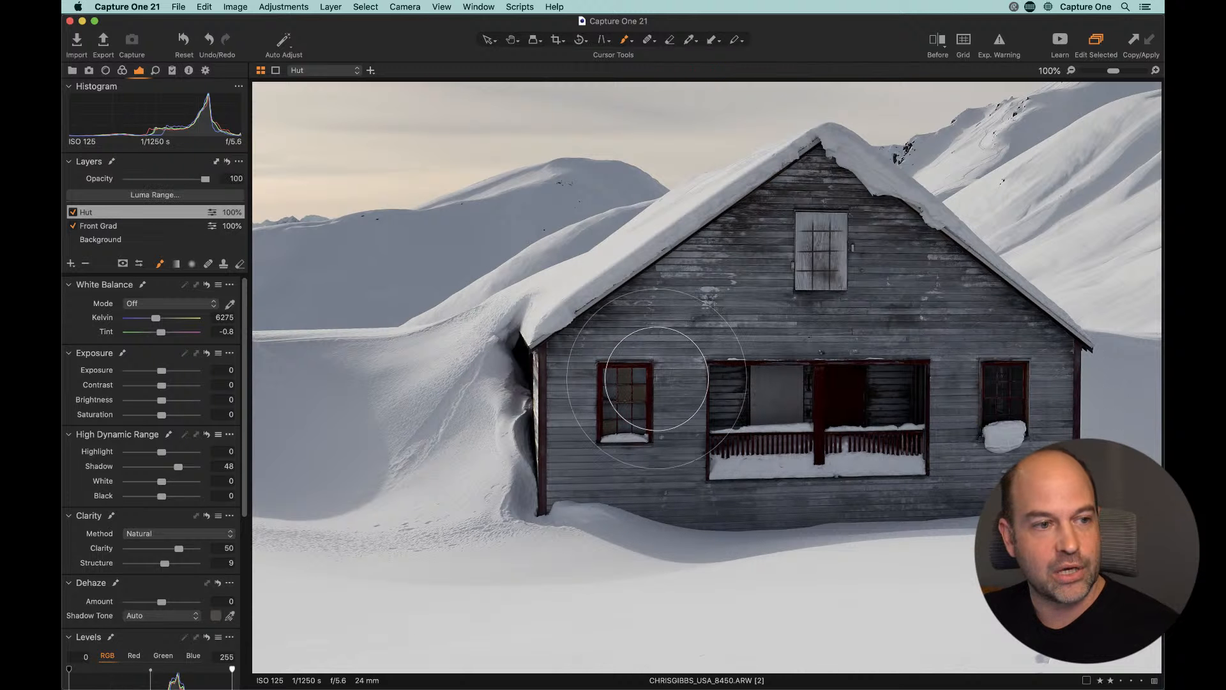
pyautogui.moveTo(496, 404); pyautogui.dragTo(930, 367)
pyautogui.moveTo(606, 352)
pyautogui.mouseDown()
pyautogui.moveTo(550, 361)
pyautogui.moveTo(548, 425)
pyautogui.moveTo(575, 325)
pyautogui.moveTo(852, 335)
pyautogui.moveTo(693, 378)
pyautogui.moveTo(819, 377)
pyautogui.moveTo(725, 418)
pyautogui.moveTo(796, 444)
pyautogui.moveTo(718, 472)
pyautogui.moveTo(877, 470)
pyautogui.moveTo(728, 472)
pyautogui.moveTo(980, 283)
pyautogui.moveTo(875, 430)
pyautogui.mouseUp()
pyautogui.moveTo(900, 355); pyautogui.dragTo(269, 412)
pyautogui.moveTo(883, 397); pyautogui.dragTo(1023, 494)
pyautogui.moveTo(1108, 511)
pyautogui.mouseDown()
pyautogui.moveTo(730, 497)
pyautogui.moveTo(793, 400)
pyautogui.moveTo(654, 269)
pyautogui.moveTo(661, 296)
pyautogui.moveTo(595, 419)
pyautogui.moveTo(684, 435)
pyautogui.moveTo(640, 443)
pyautogui.moveTo(760, 414)
pyautogui.moveTo(619, 426)
pyautogui.moveTo(571, 460)
pyautogui.moveTo(694, 468)
pyautogui.moveTo(576, 505)
pyautogui.moveTo(712, 472)
pyautogui.moveTo(693, 446)
pyautogui.mouseUp()
# Step: Compare the cabin at 67% magnification with the Hut layer switched off and on, leaving the layer enabled
pyautogui.press('super+minus')
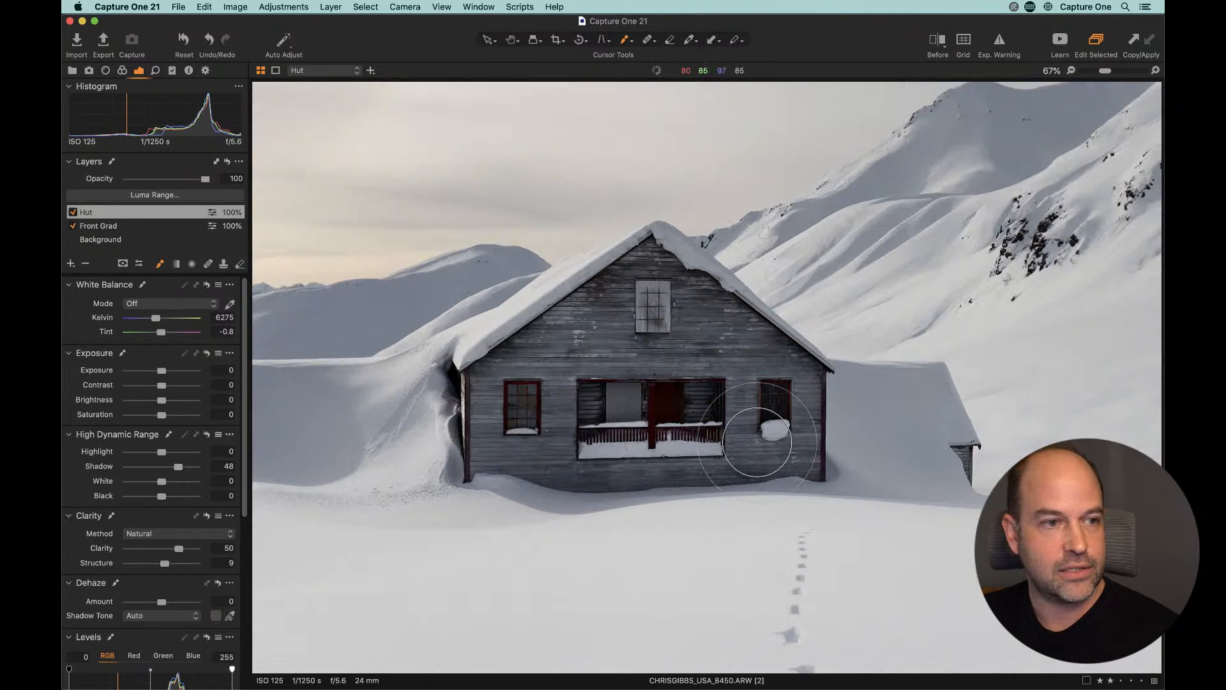
pyautogui.click(72, 213)
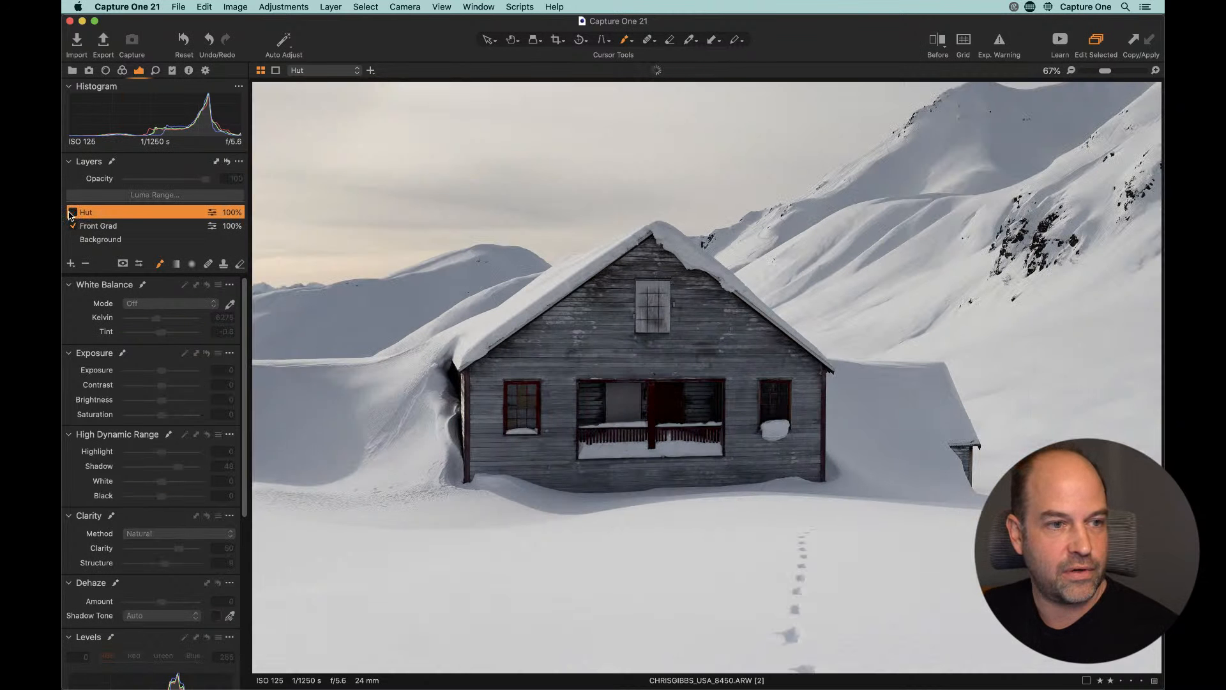
pyautogui.click(72, 213)
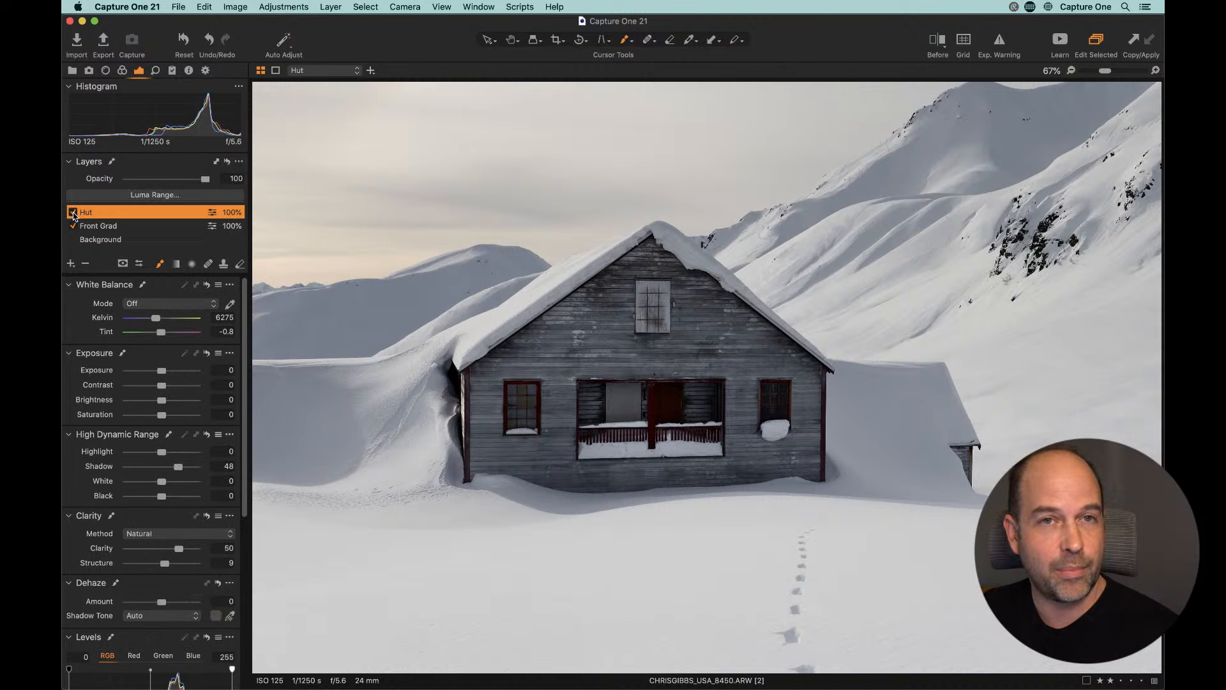
# Step: Brush another pass of the Hut mask over the cabin's front and compare the whole image with the layer off and on
pyautogui.rightClick(684, 375)
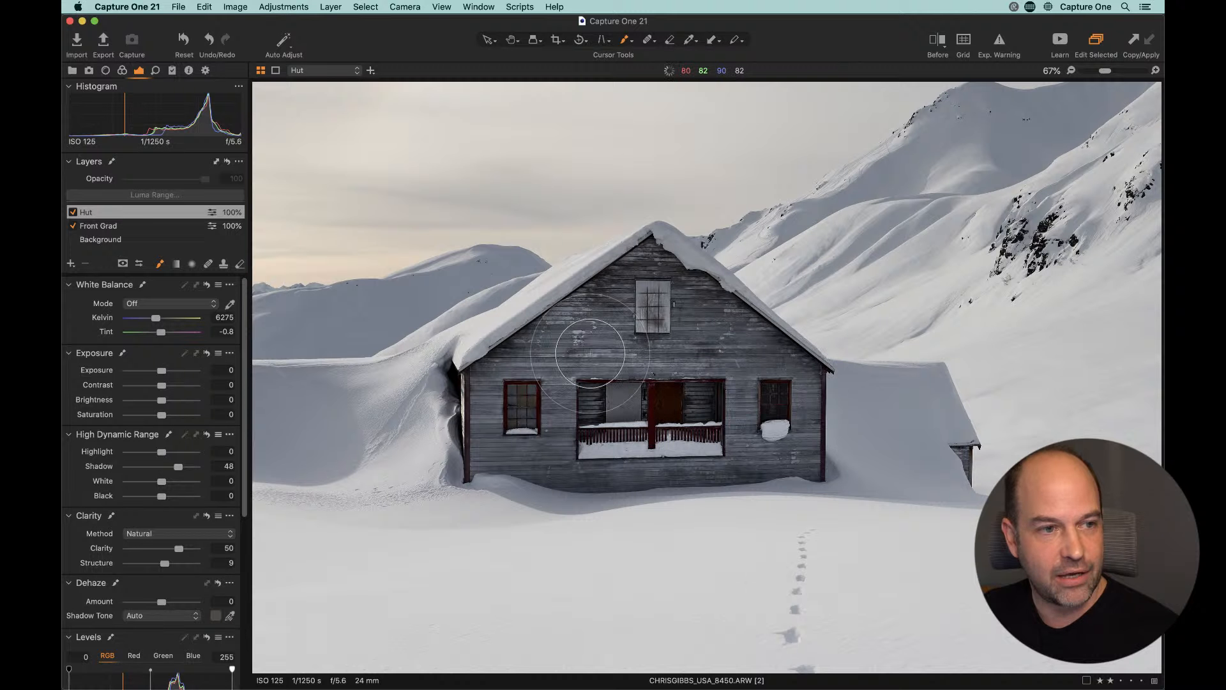
pyautogui.moveTo(591, 351)
pyautogui.mouseDown()
pyautogui.moveTo(625, 268)
pyautogui.moveTo(614, 299)
pyautogui.moveTo(557, 345)
pyautogui.moveTo(593, 439)
pyautogui.moveTo(664, 430)
pyautogui.moveTo(779, 446)
pyautogui.moveTo(734, 342)
pyautogui.moveTo(700, 301)
pyautogui.moveTo(775, 419)
pyautogui.mouseUp()
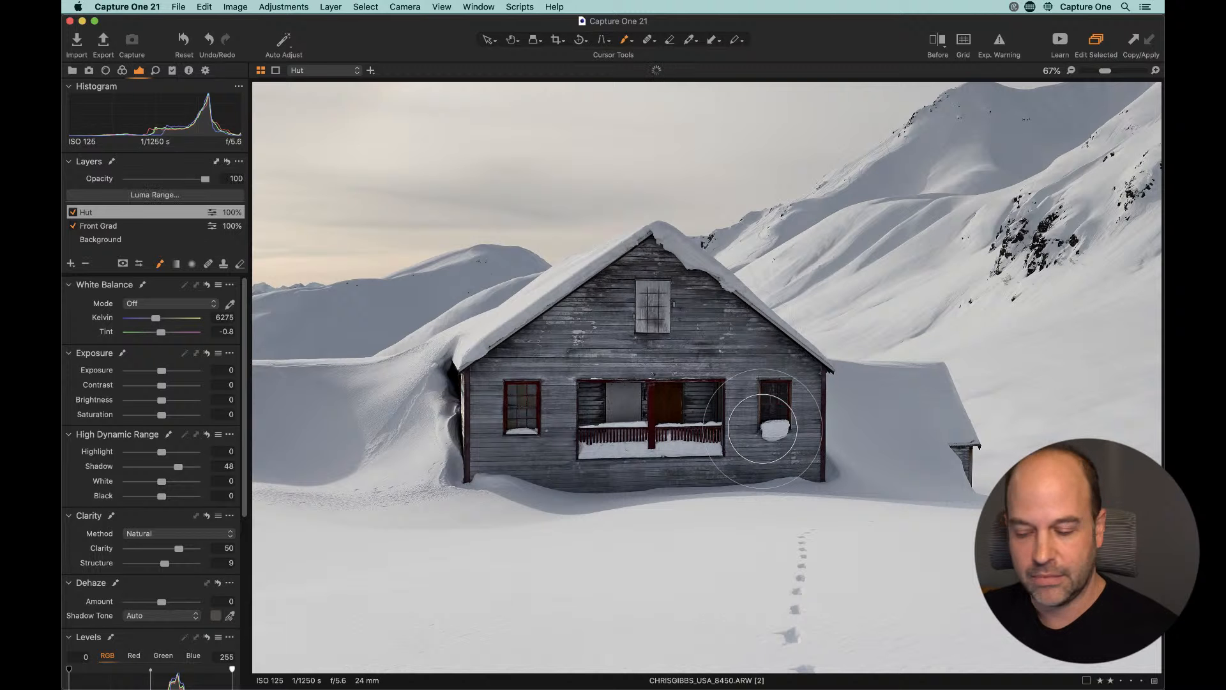
pyautogui.press('super+minus')
pyautogui.press('super+0')
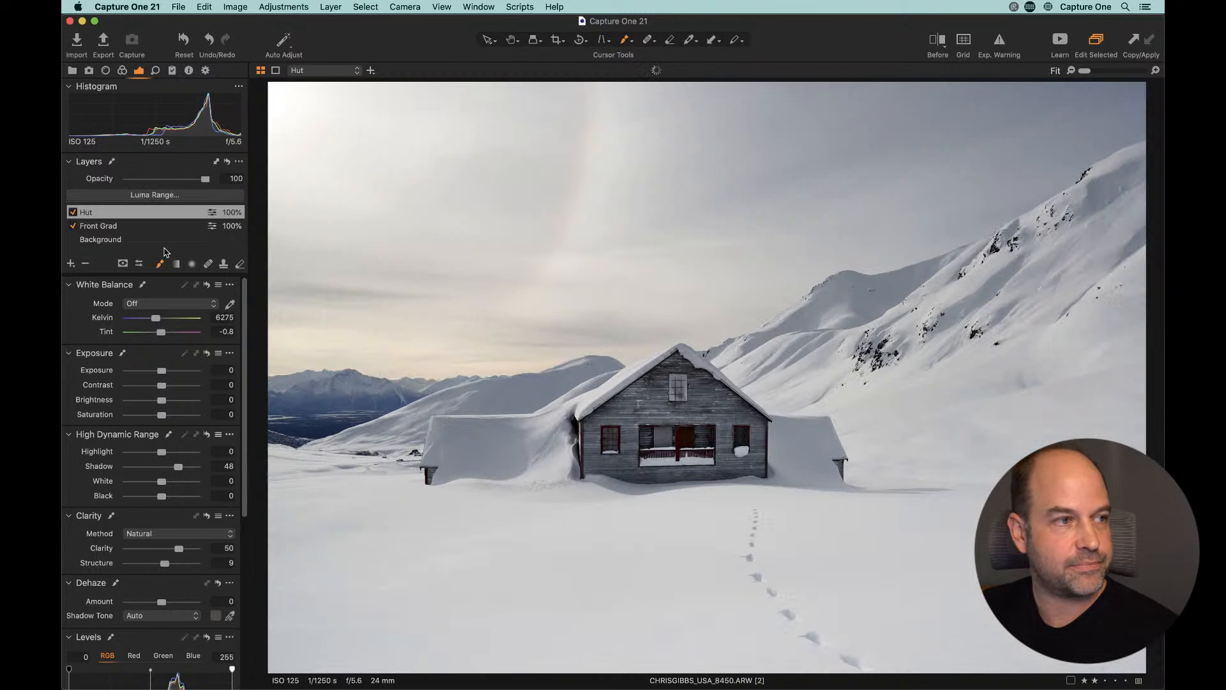
pyautogui.click(74, 212)
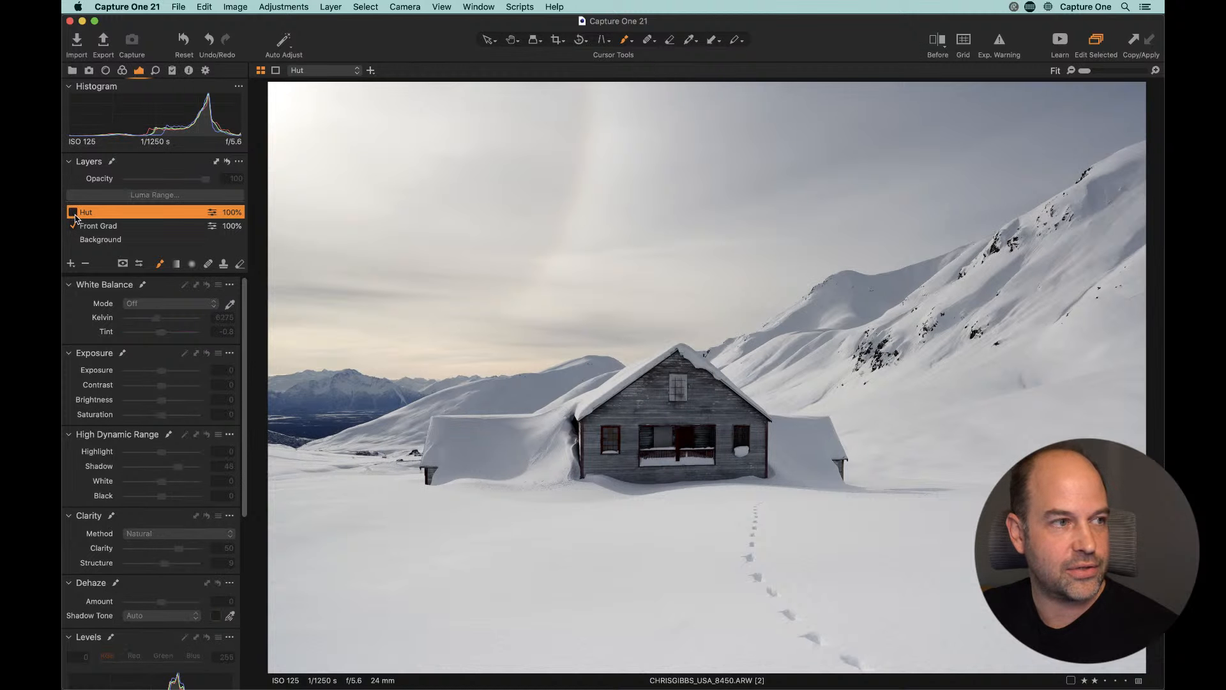
pyautogui.click(72, 214)
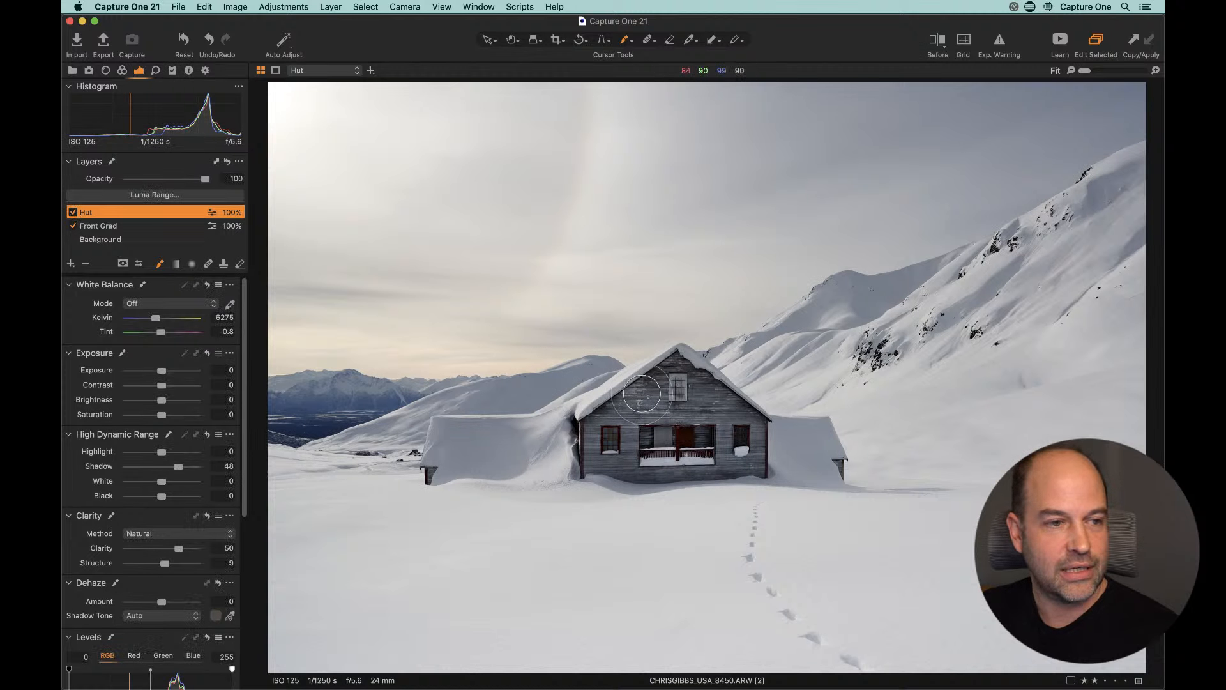
# Step: Examine the upper wall's wood detail at 200% with the Hut layer off and on, and return to the whole image
pyautogui.doubleClick(629, 402)
pyautogui.press('super+plus')
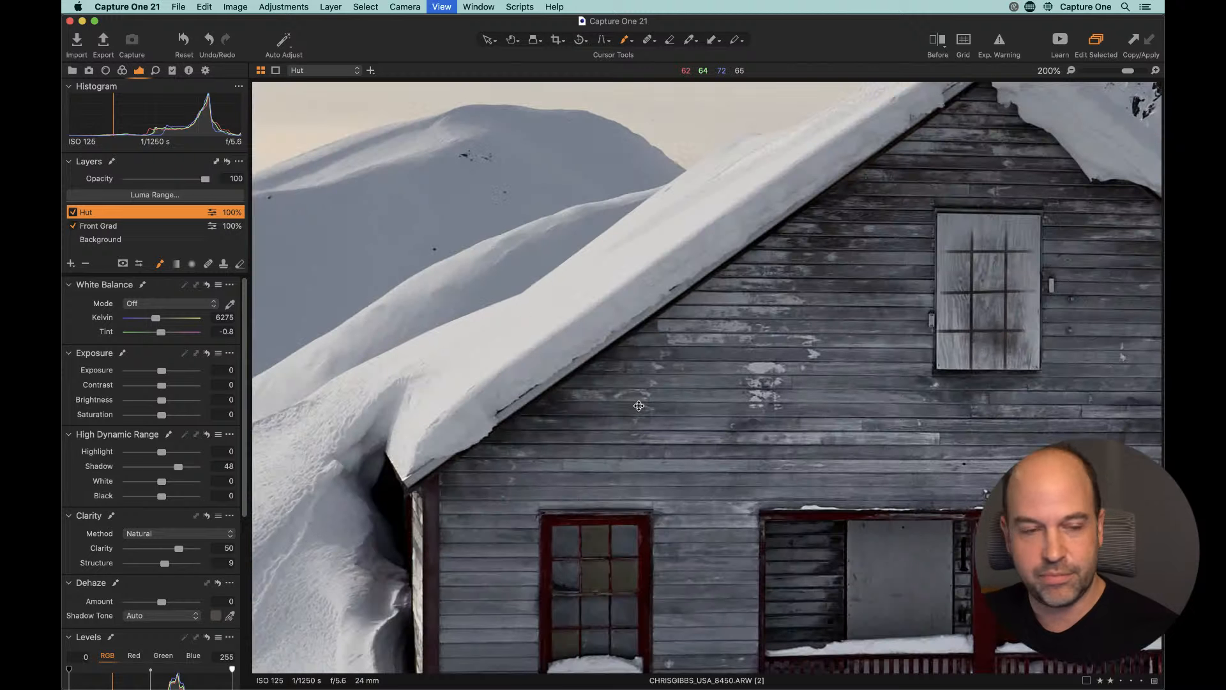
pyautogui.moveTo(683, 286); pyautogui.dragTo(389, 312)
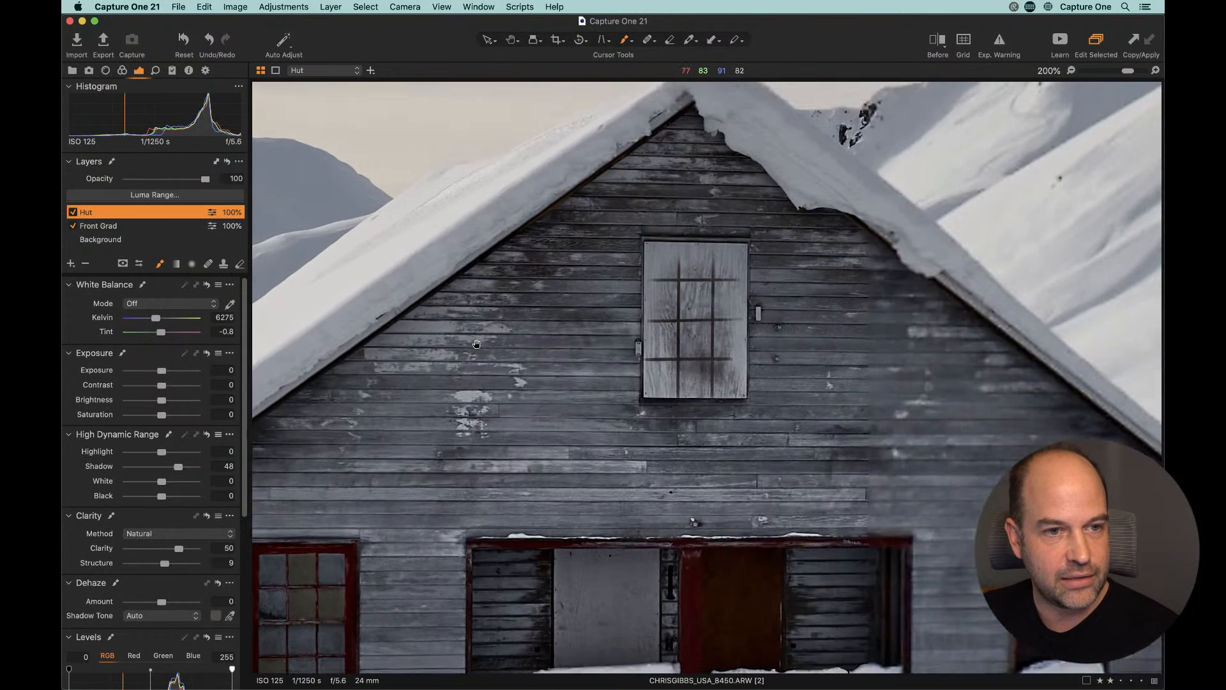
pyautogui.click(72, 212)
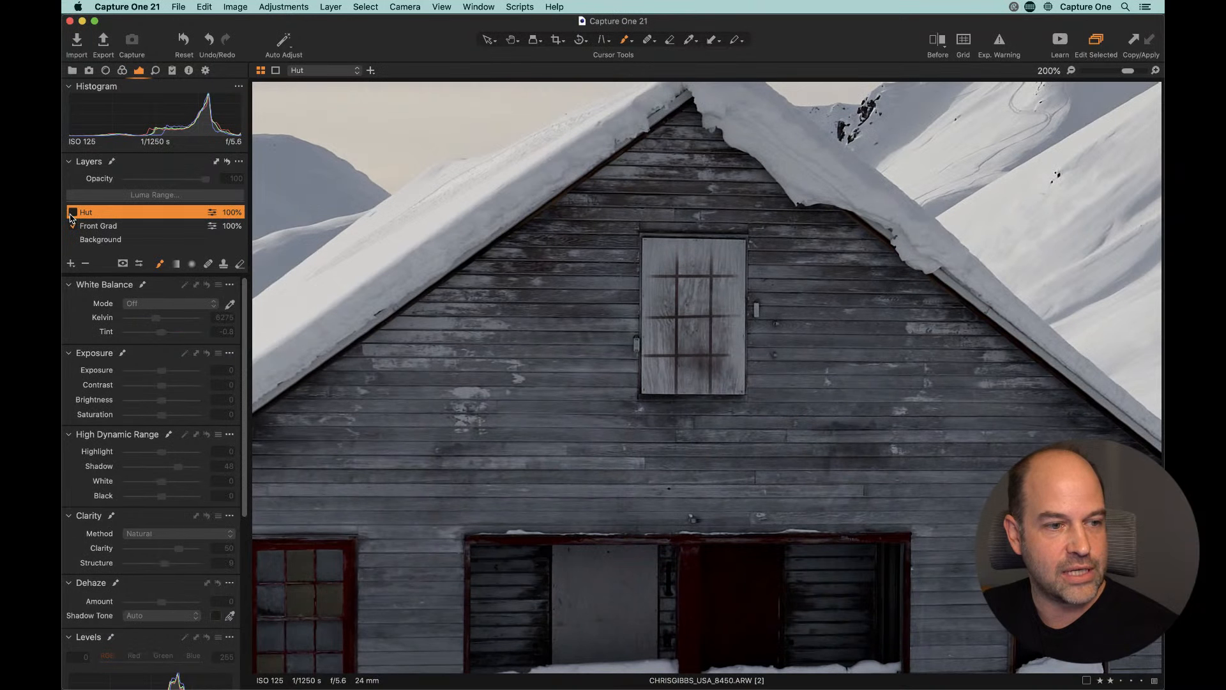
pyautogui.click(72, 213)
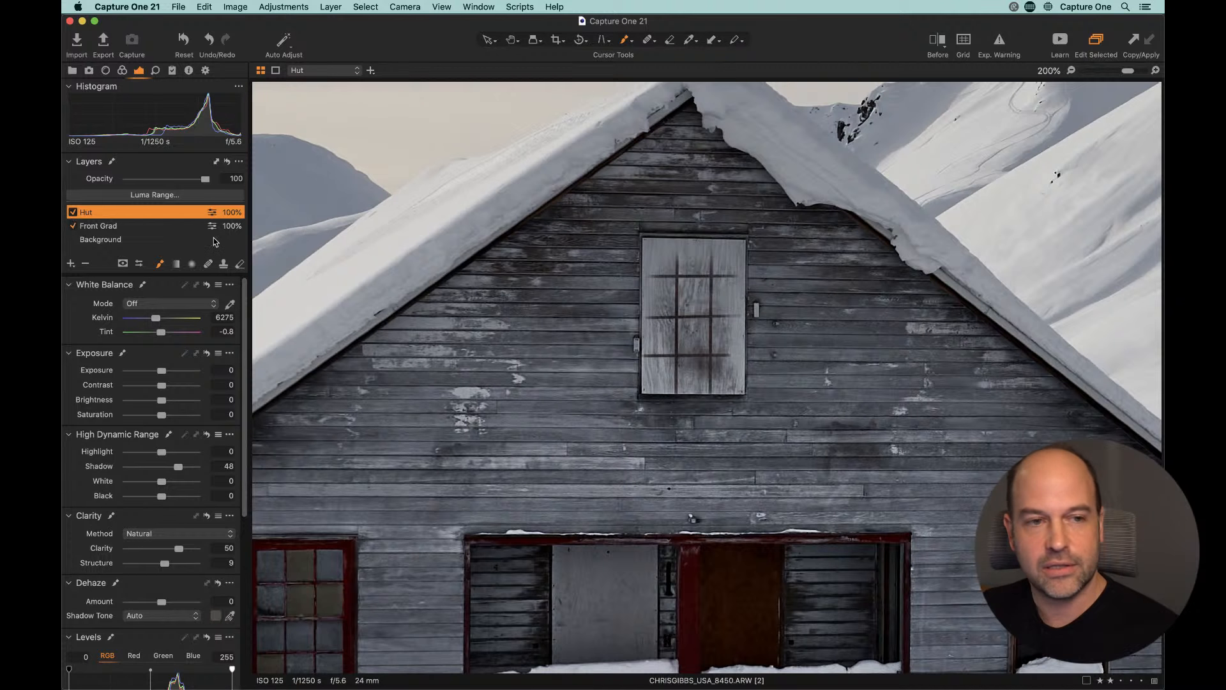
pyautogui.press('h')
pyautogui.doubleClick(751, 379)
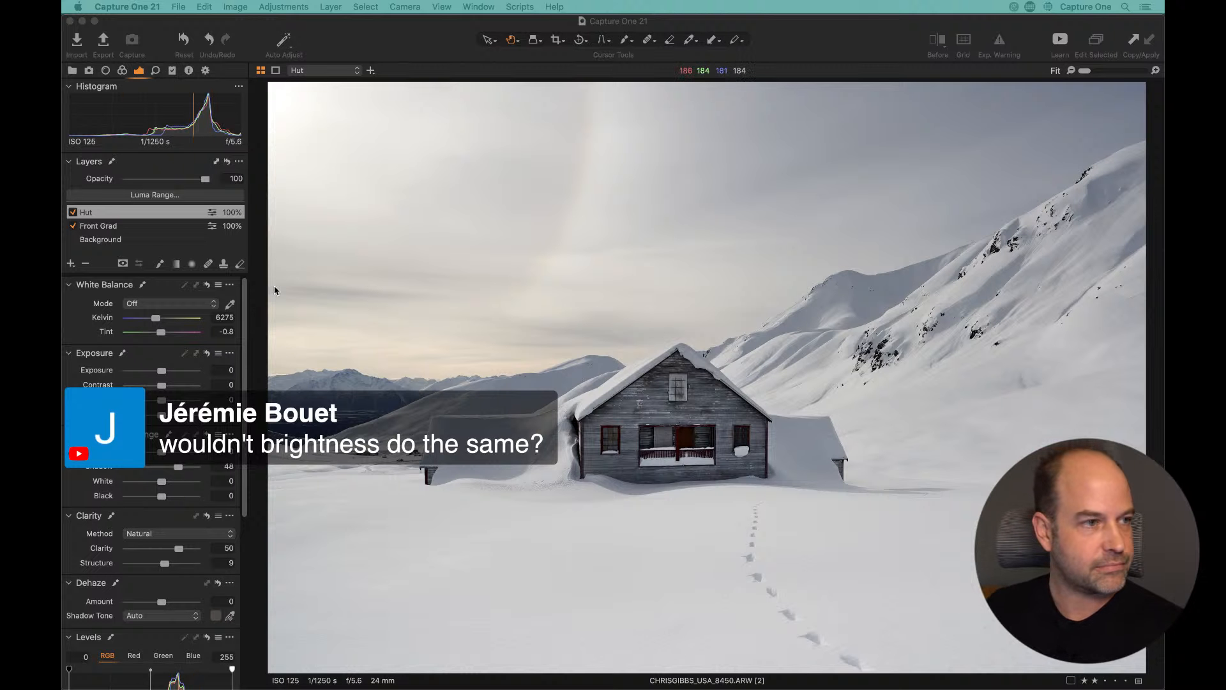
# Step: Reset the Front Grad layer's curve and raise its Brightness instead to lighten the snowy foreground
pyautogui.click(114, 226)
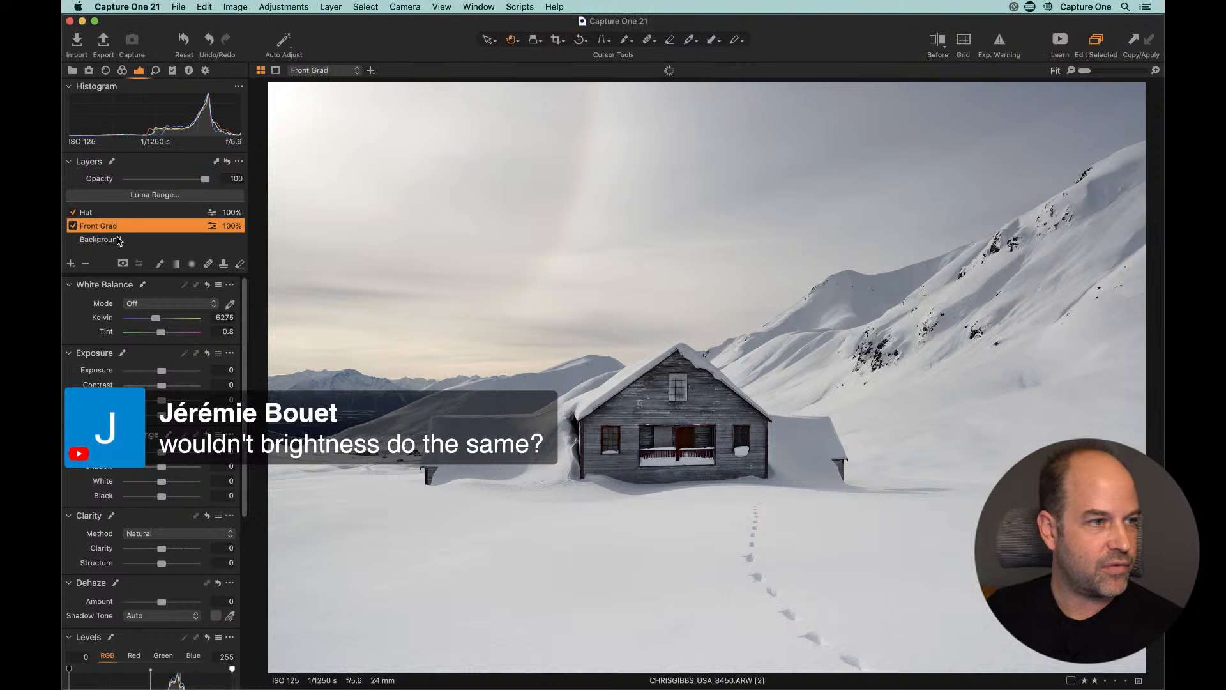
pyautogui.scroll(-8, 244, 359)
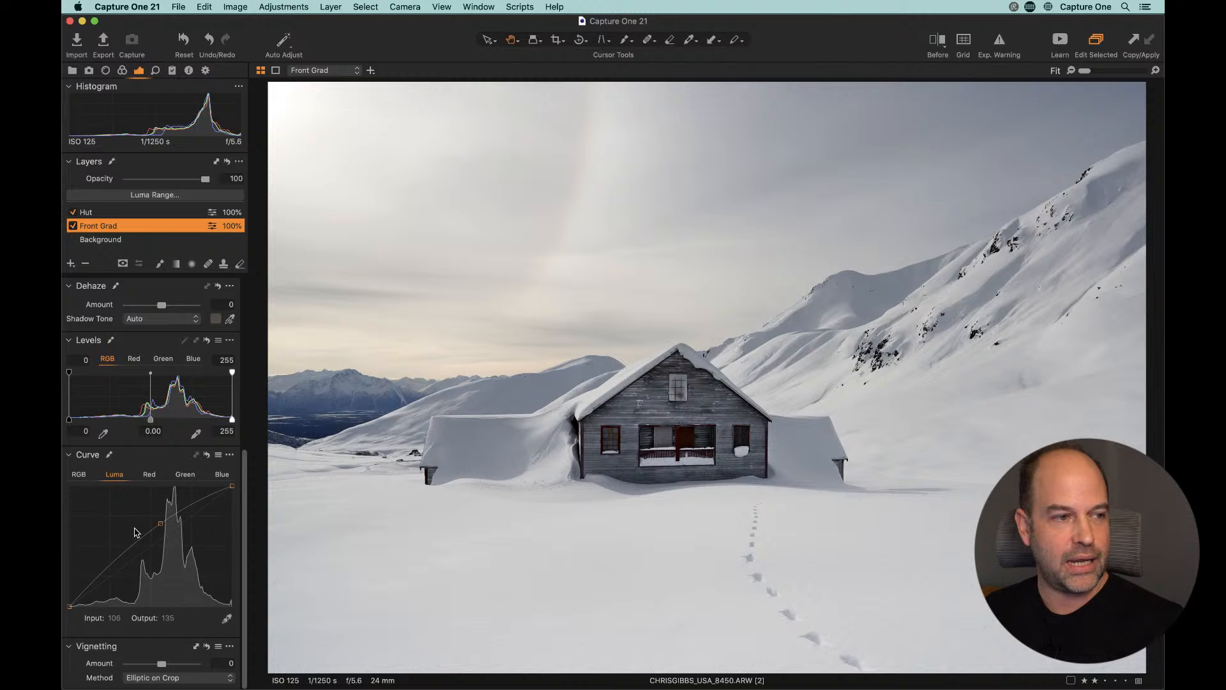
pyautogui.click(208, 456)
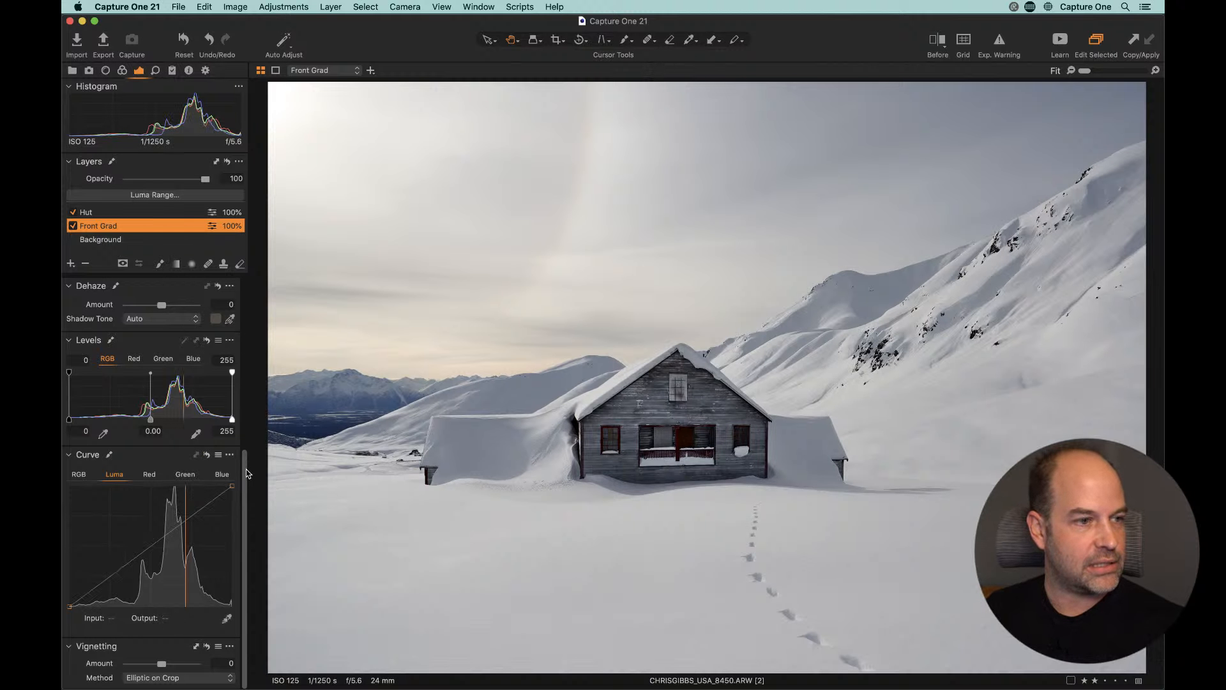
pyautogui.scroll(10, 164, 393)
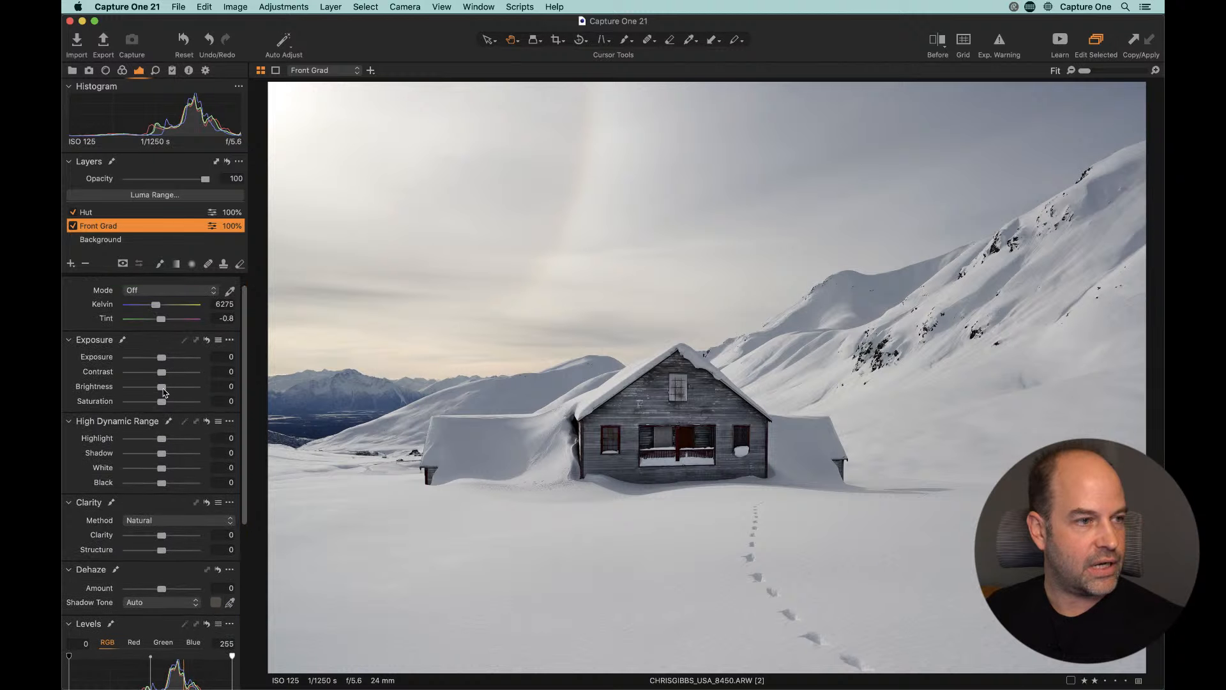
pyautogui.moveTo(164, 392); pyautogui.dragTo(265, 515)
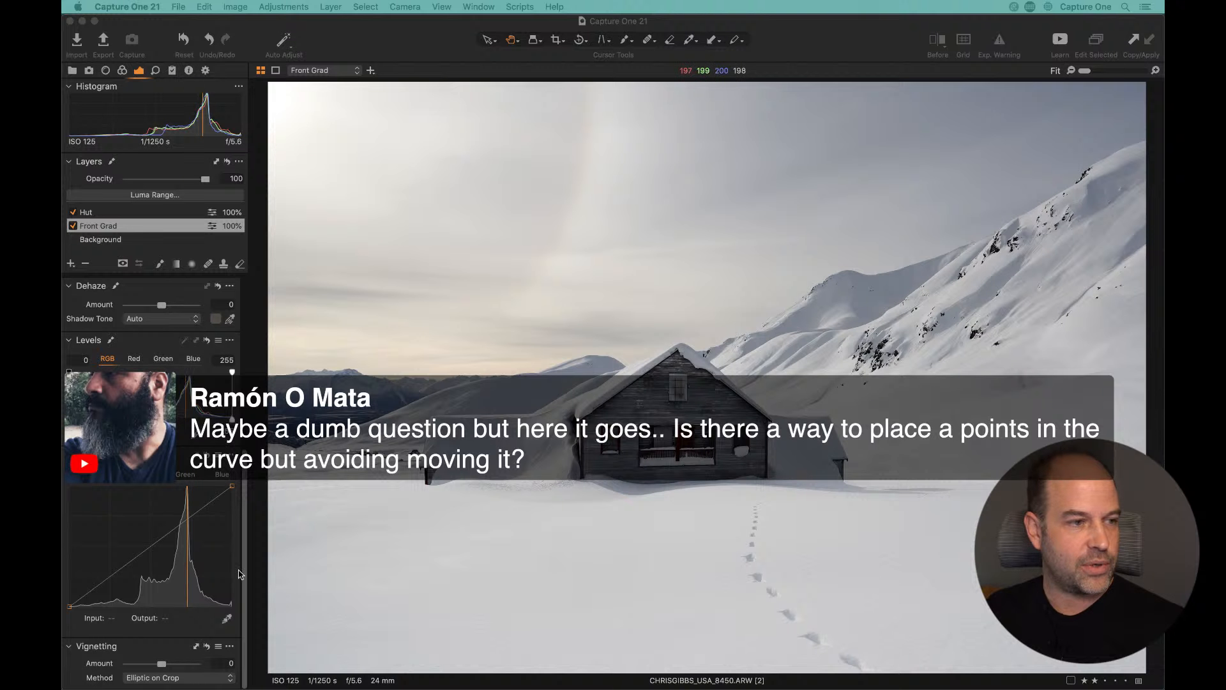
# Step: Review the presets available for the Curve tool, such as 5-point-AllChannels, without applying one
pyautogui.click(219, 457)
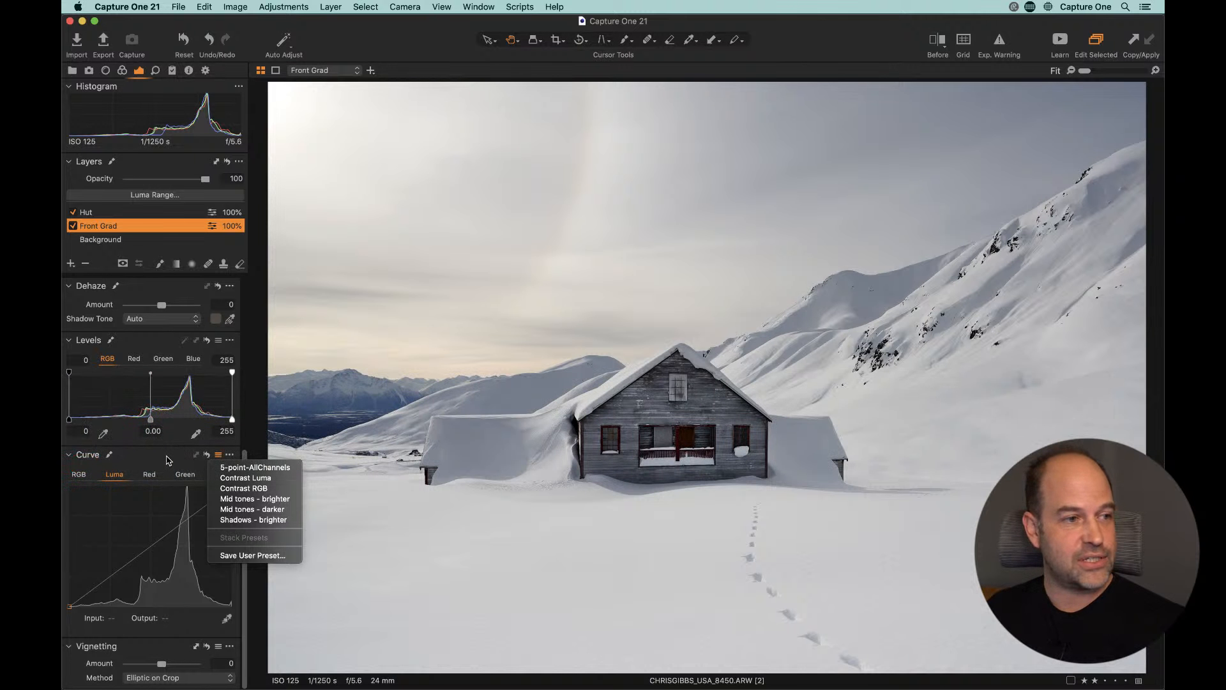
pyautogui.click(167, 459)
pyautogui.click(219, 455)
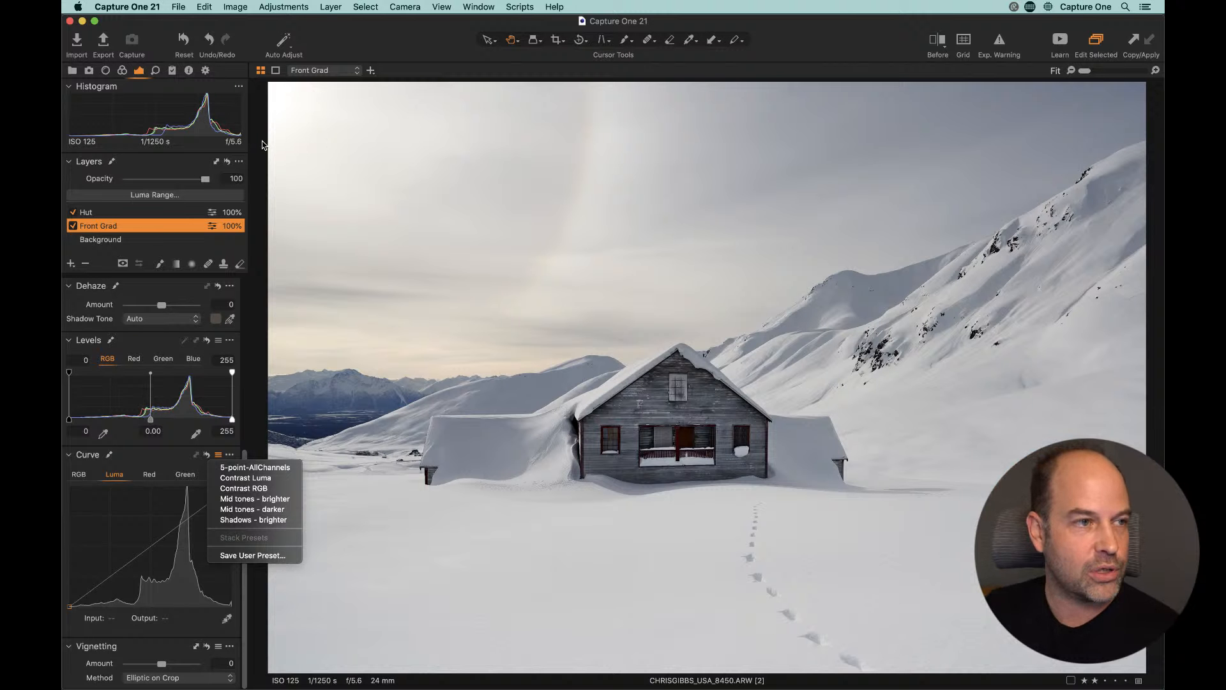
pyautogui.click(660, 245)
# Step: Show the browser, open the warm colour-graded variant of the cabin photo and search the help for "compare"
pyautogui.press('super+shift+b')
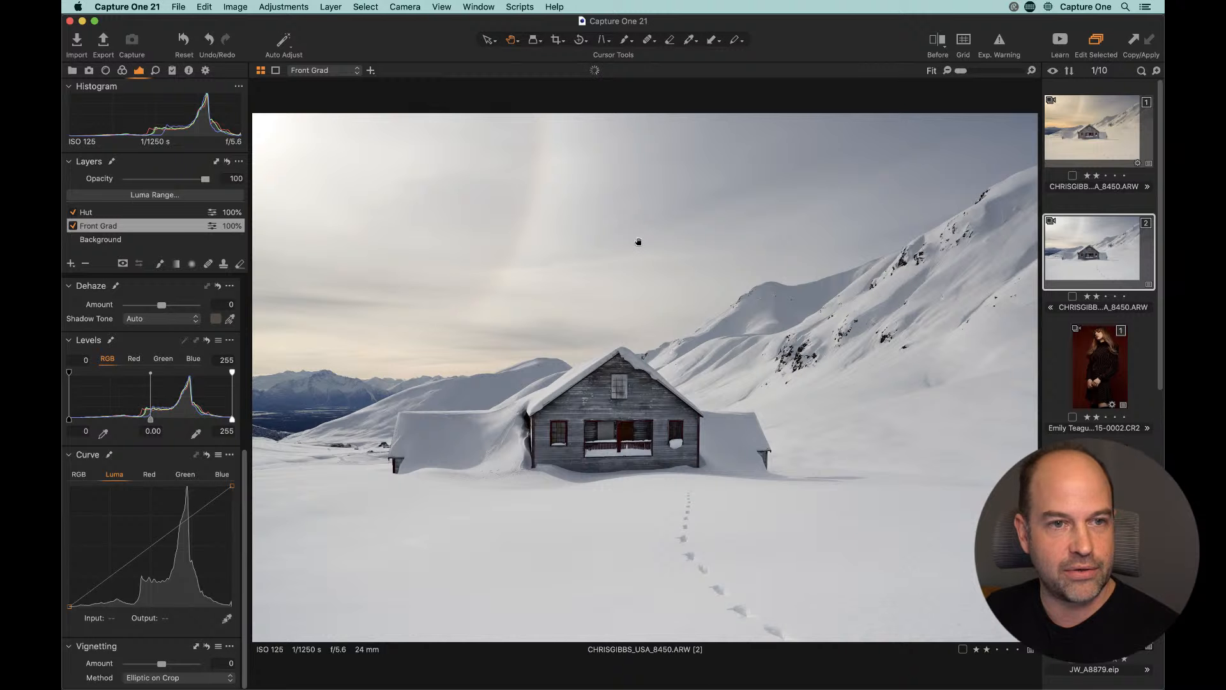
pyautogui.click(1068, 131)
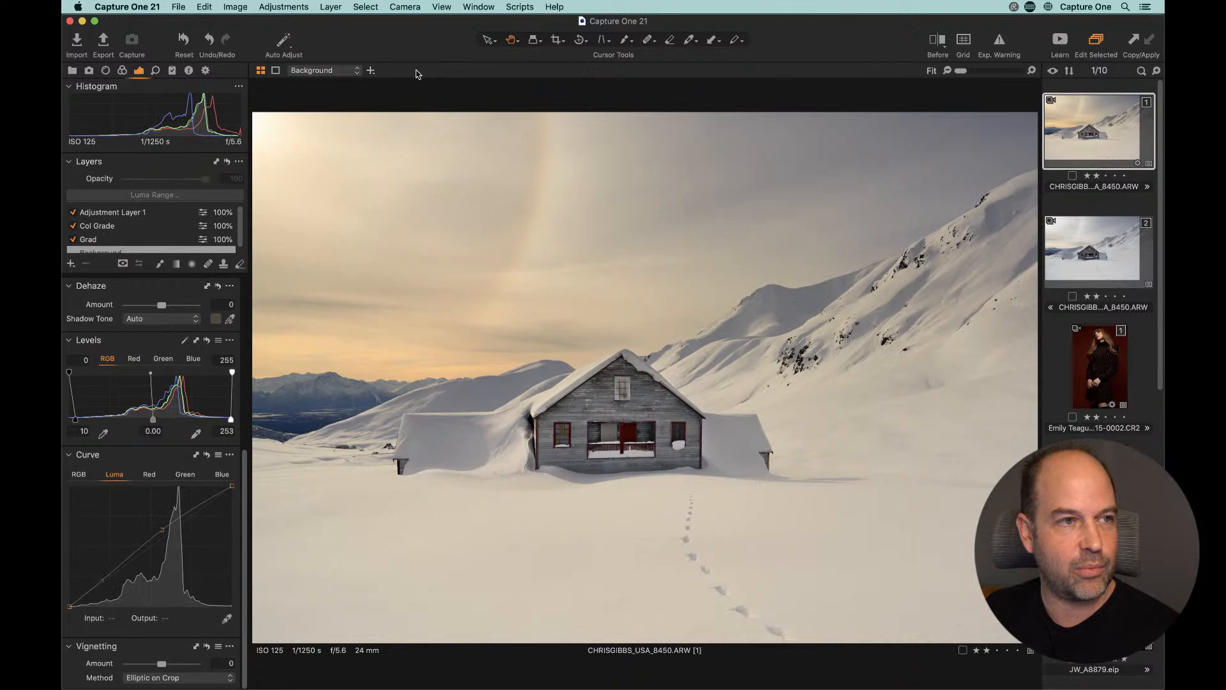
pyautogui.click(365, 6)
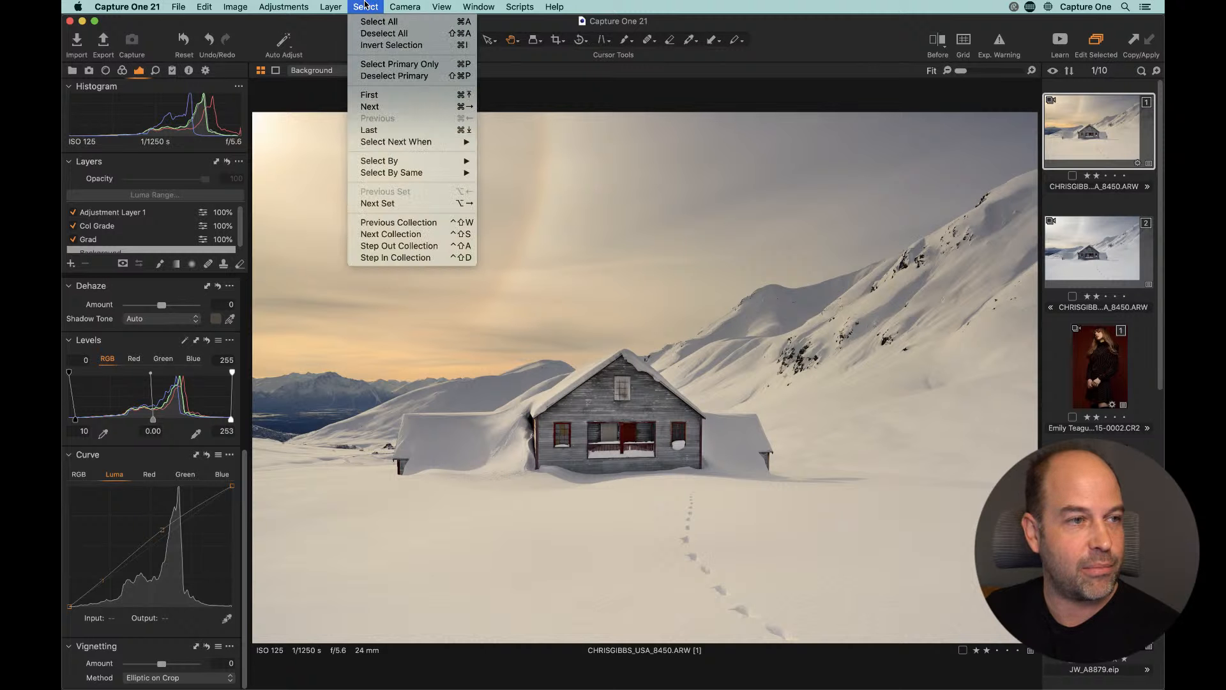
pyautogui.moveTo(339, 5)
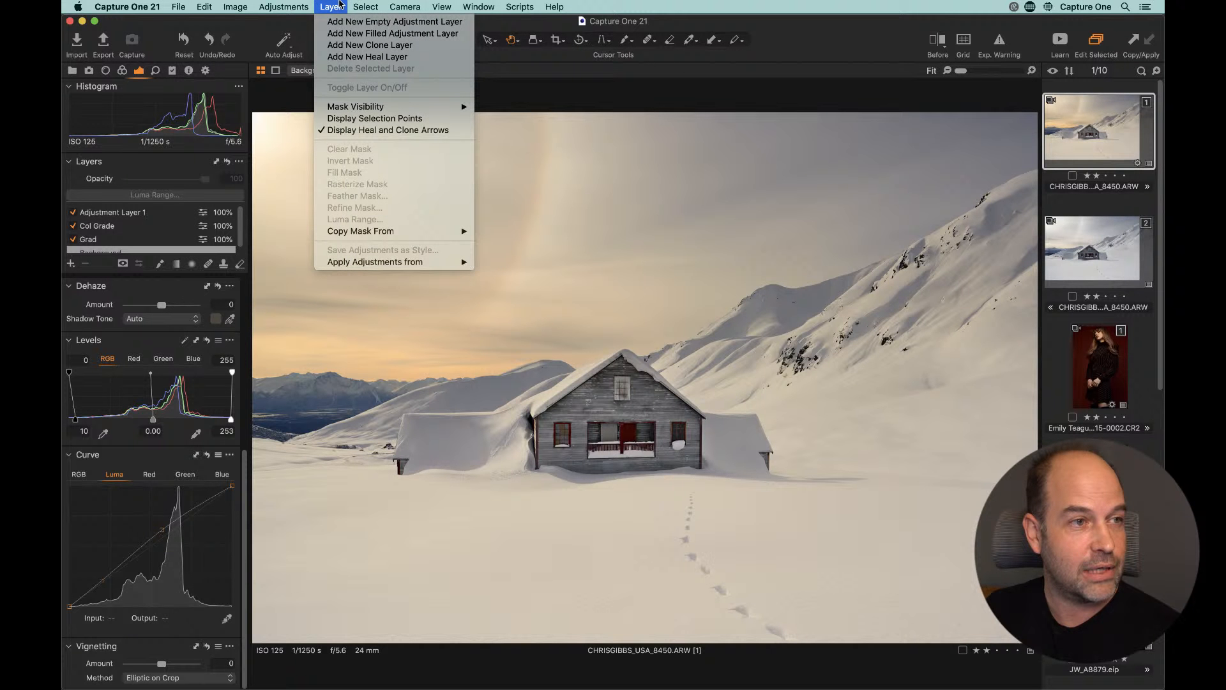
pyautogui.moveTo(376, 4)
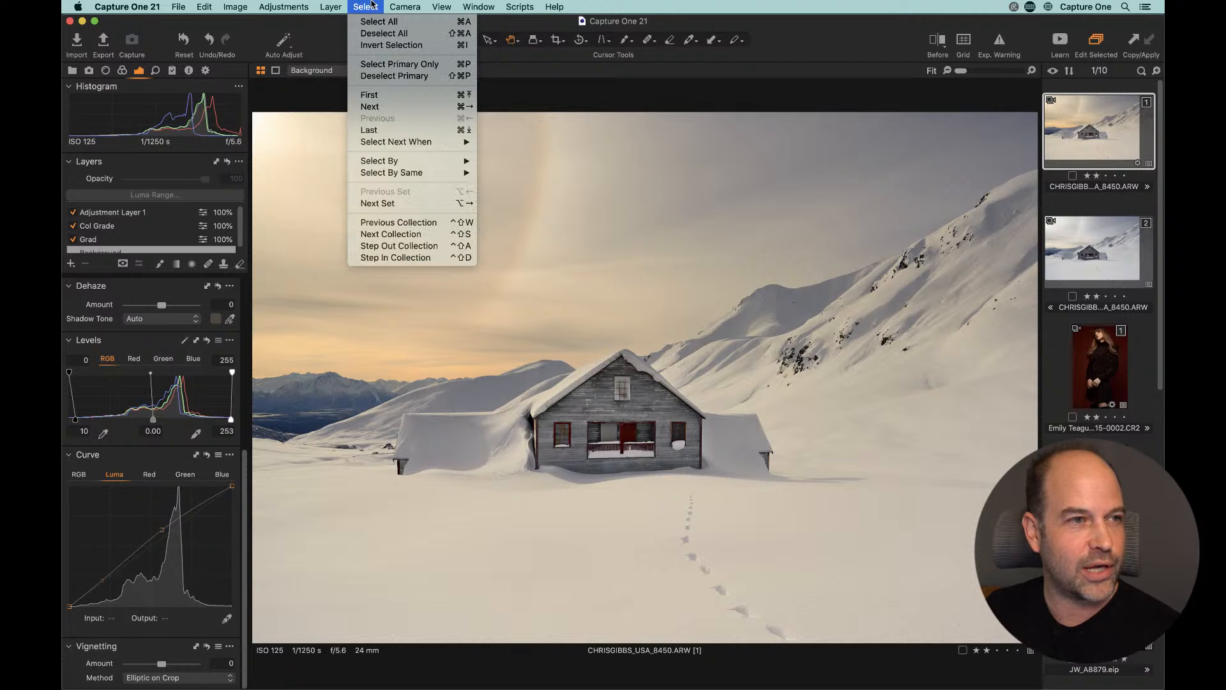
pyautogui.moveTo(242, 4)
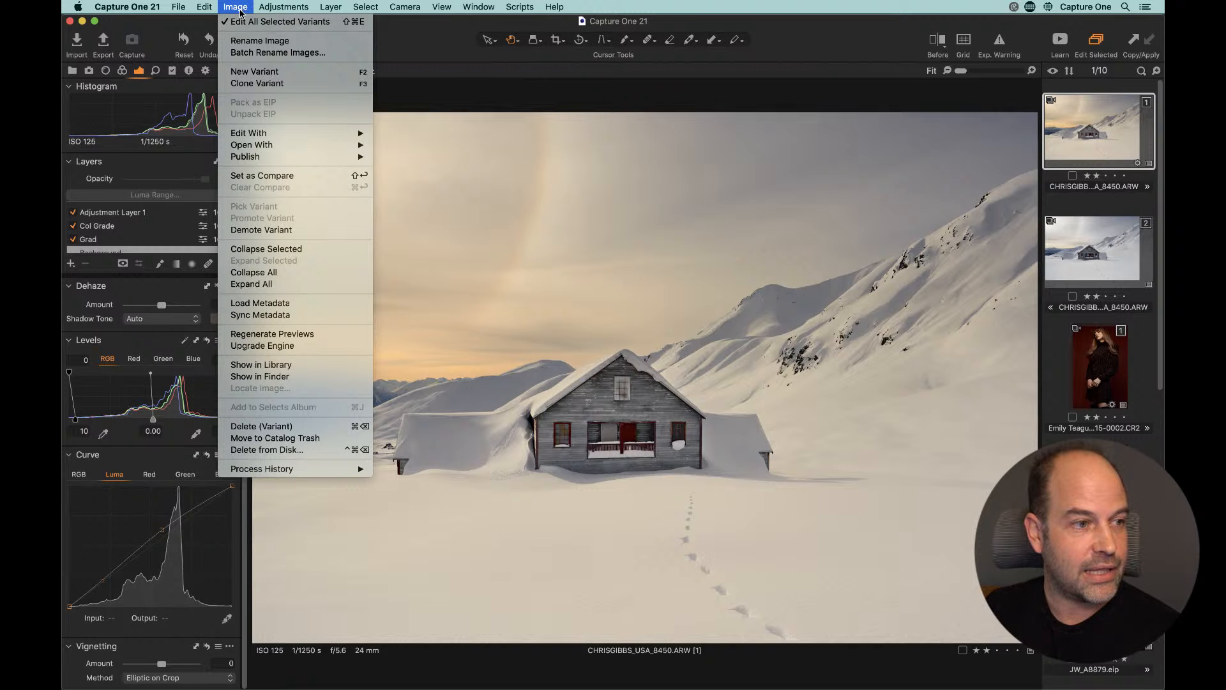
pyautogui.moveTo(555, 6)
pyautogui.write('compare')
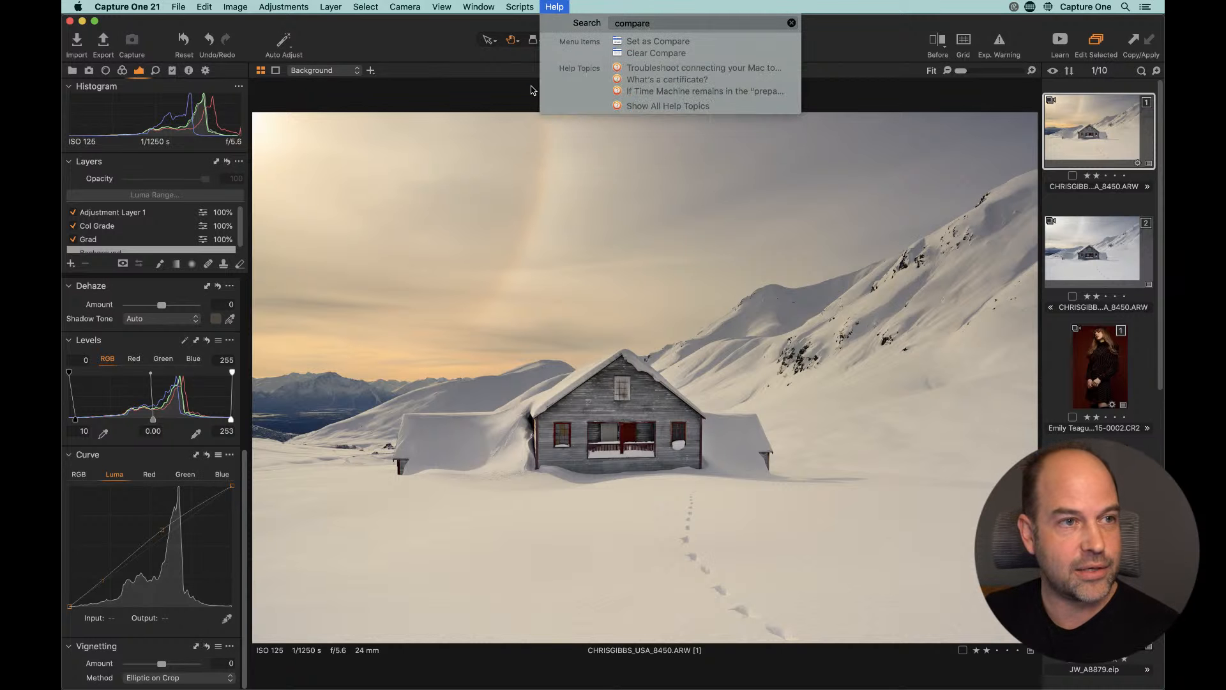
# Step: Set the warm colour-graded variant as the compare image and view it together with the neutral variant
pyautogui.moveTo(655, 41)
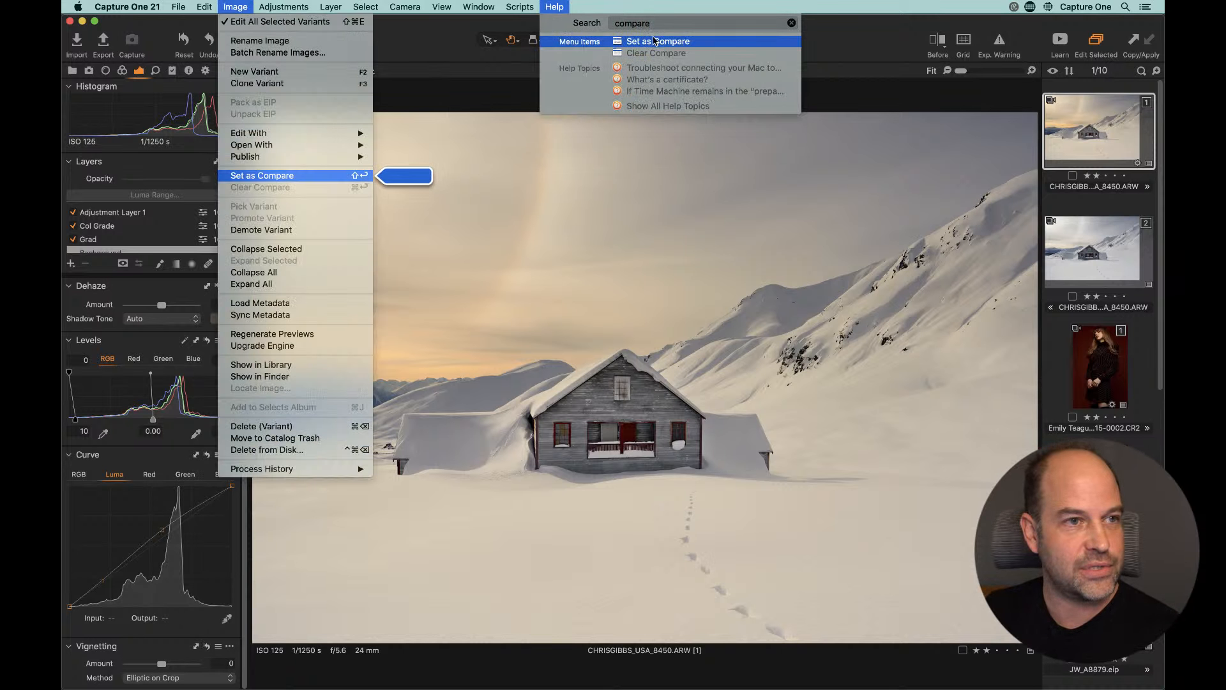
pyautogui.click(564, 6)
pyautogui.click(560, 6)
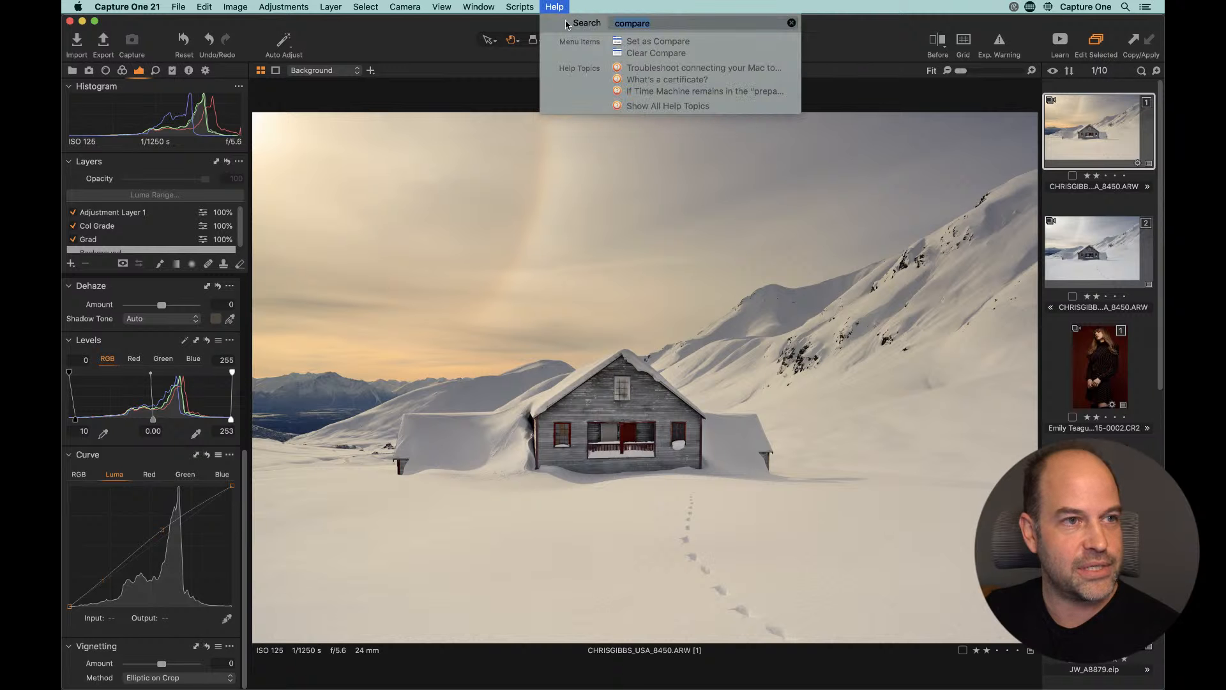
pyautogui.moveTo(629, 41)
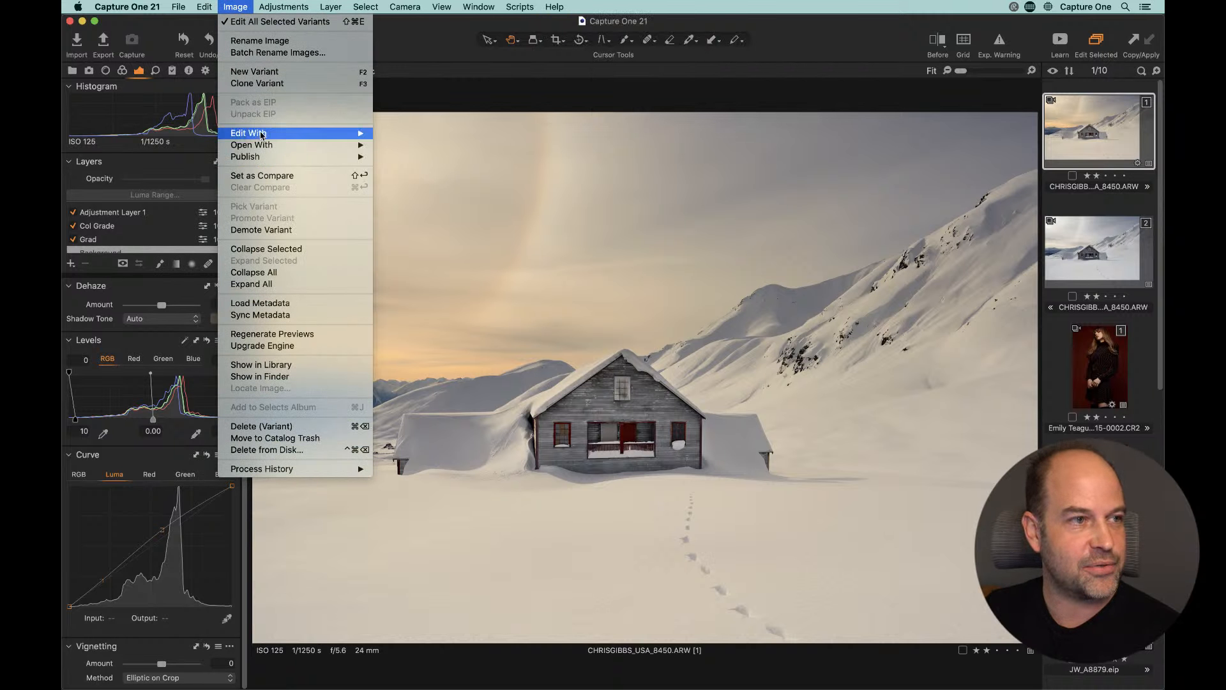
pyautogui.click(265, 178)
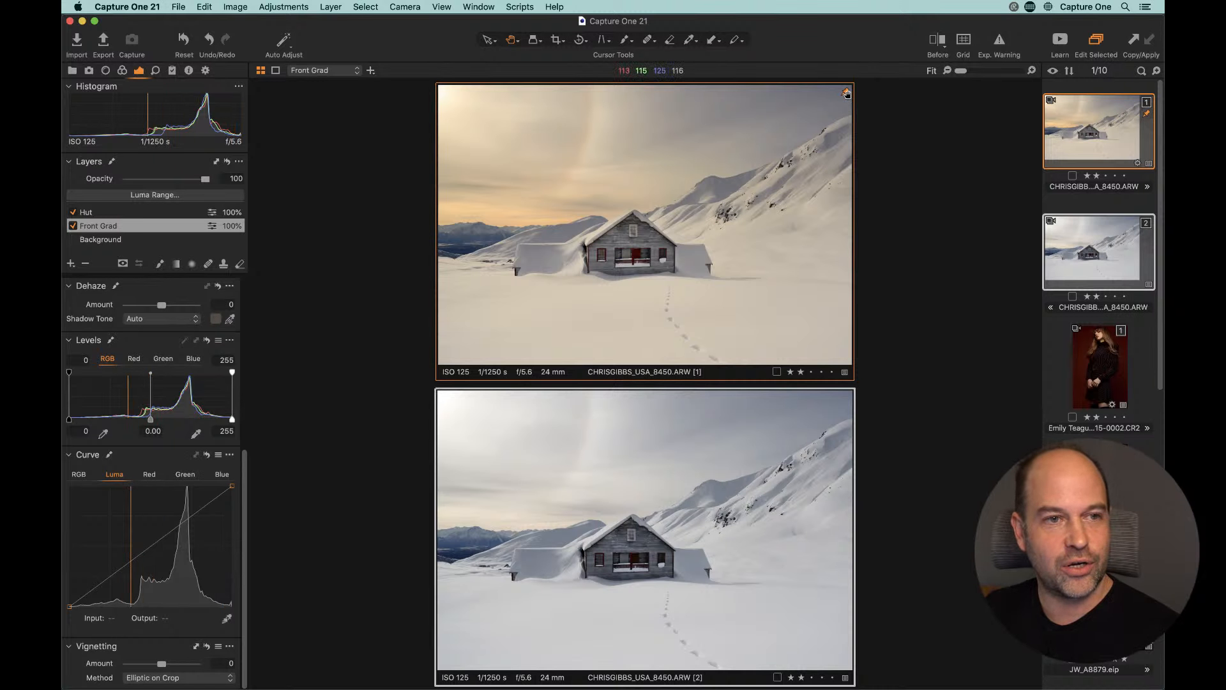
pyautogui.click(1100, 356)
pyautogui.click(1079, 258)
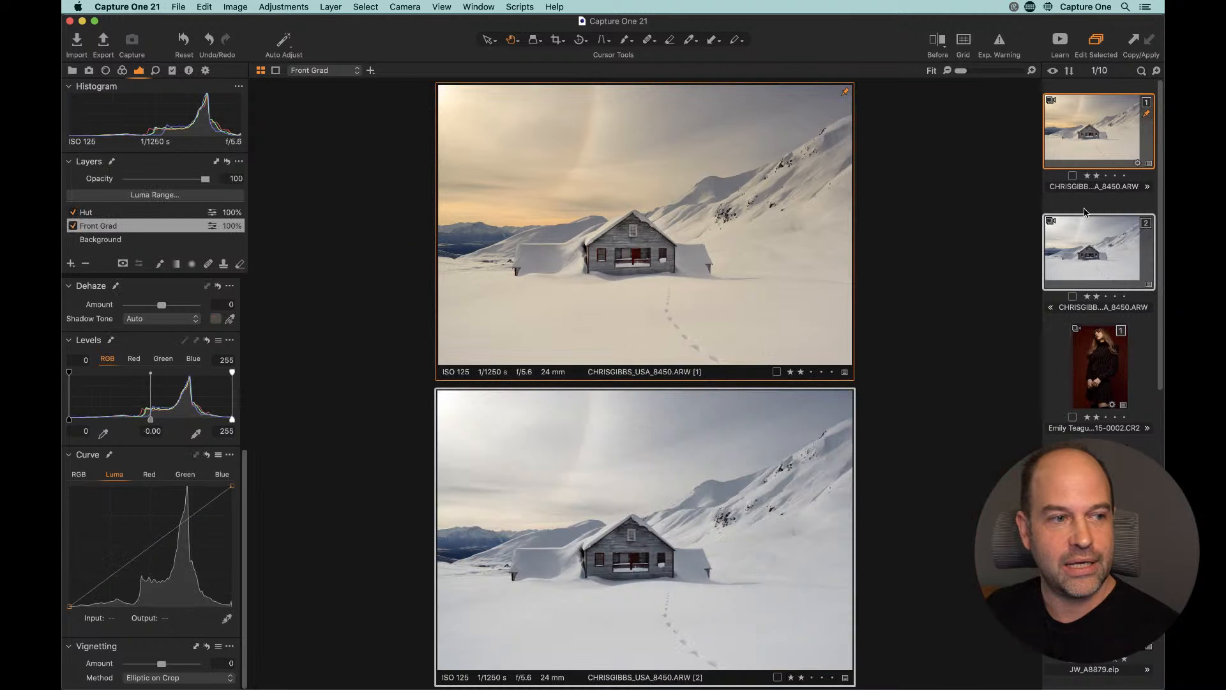
pyautogui.click(1094, 142)
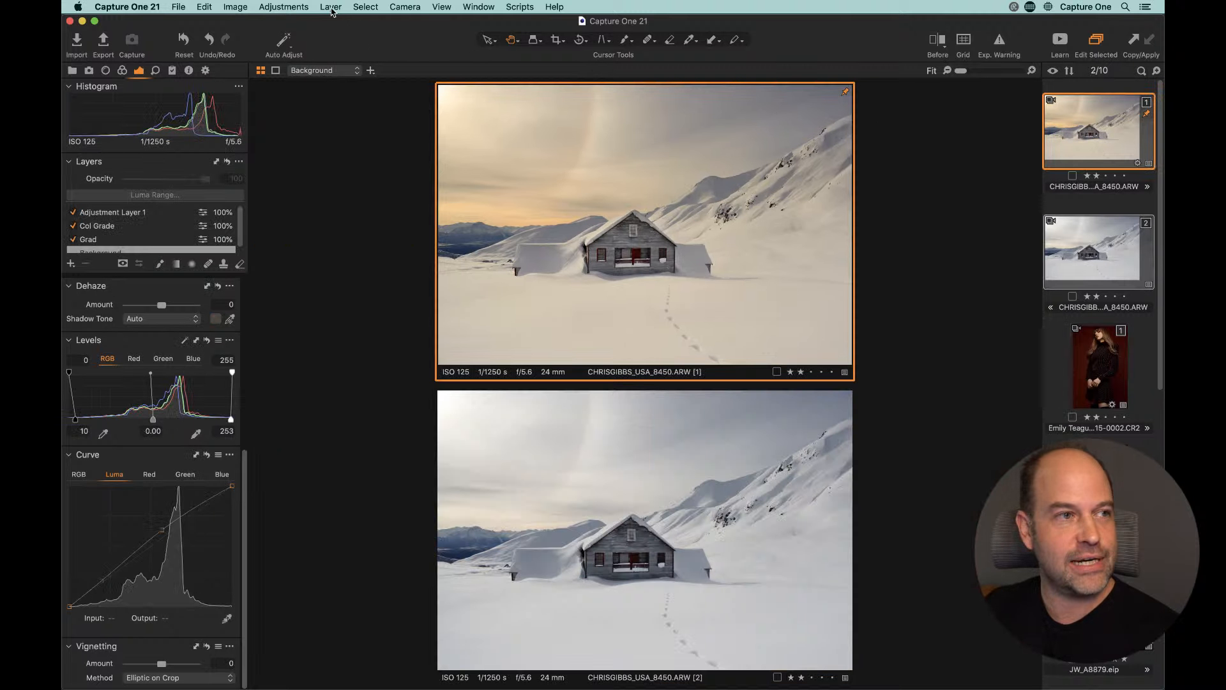
# Step: Clear the compare image, reopen only the neutral second variant and hide the browser
pyautogui.click(248, 3)
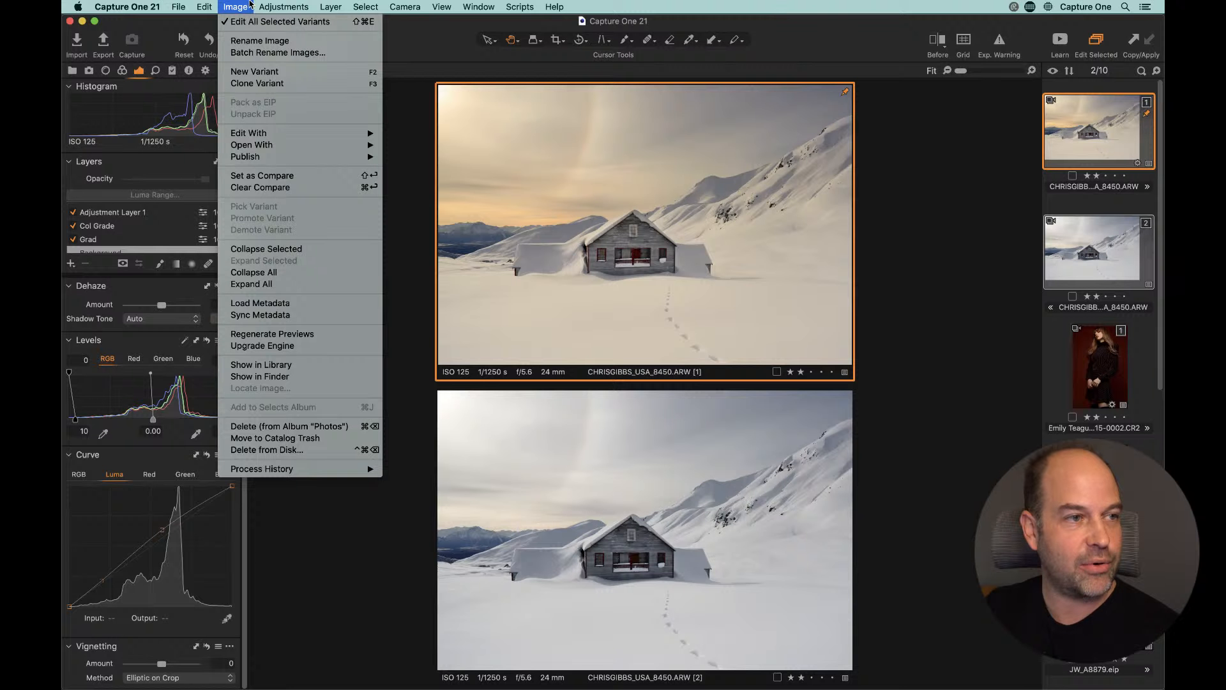
pyautogui.click(309, 187)
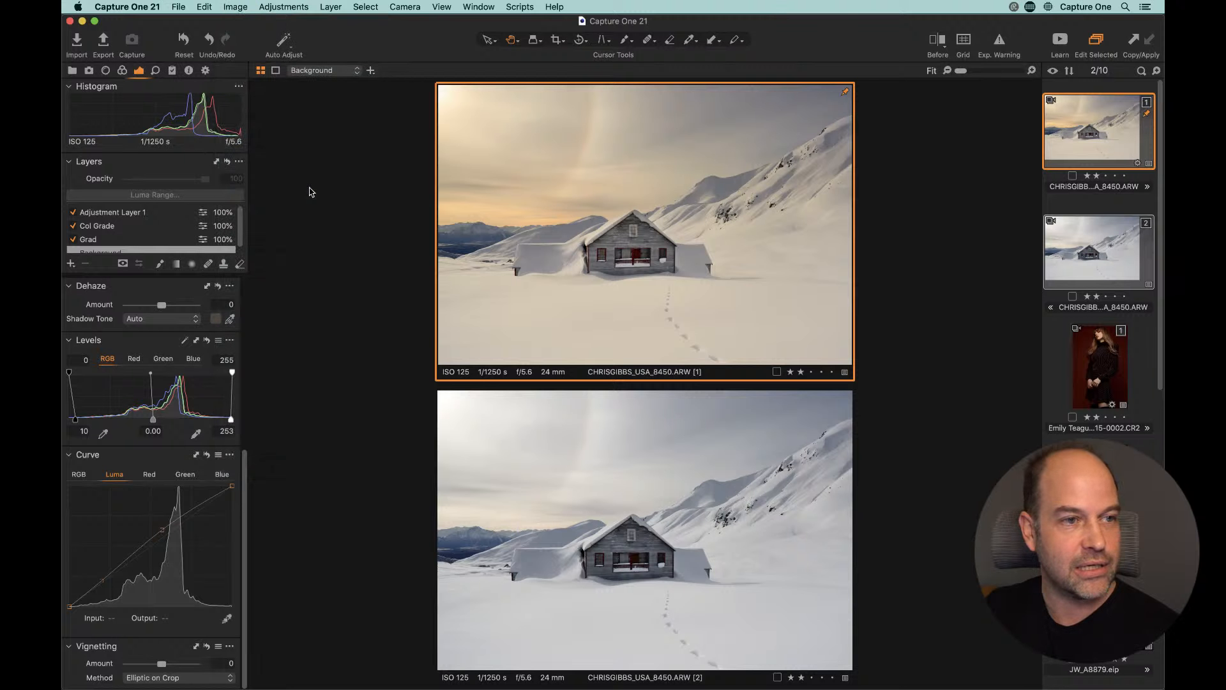
pyautogui.click(1064, 324)
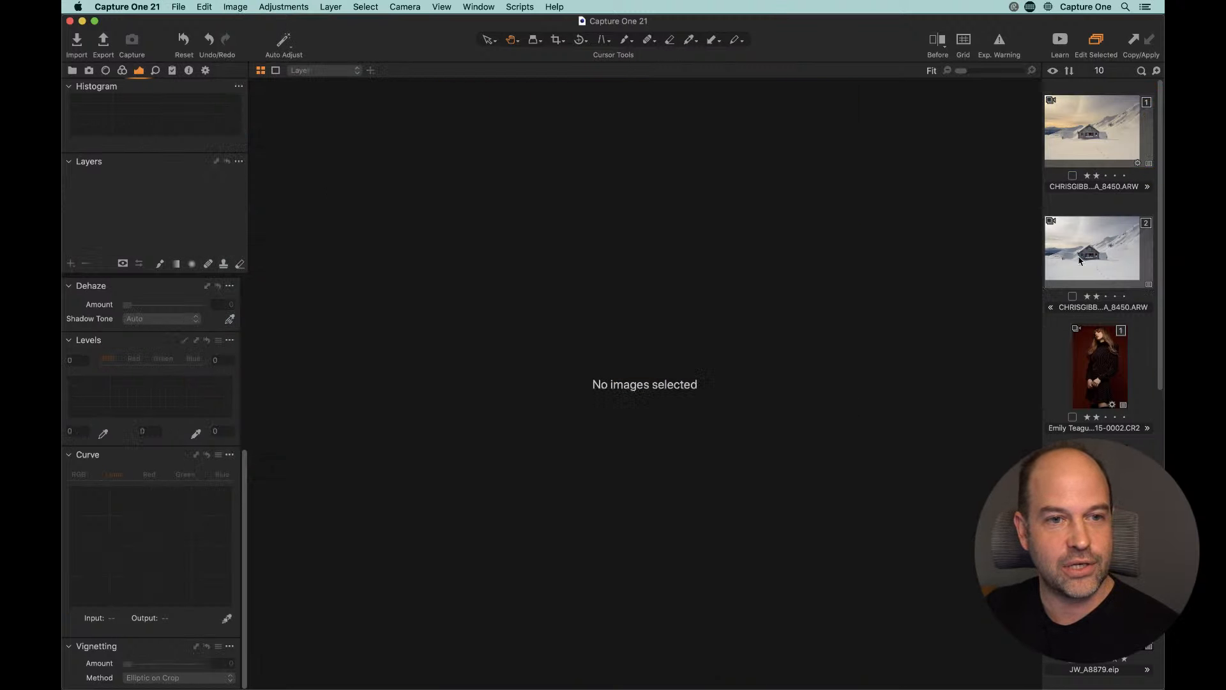
pyautogui.click(1079, 254)
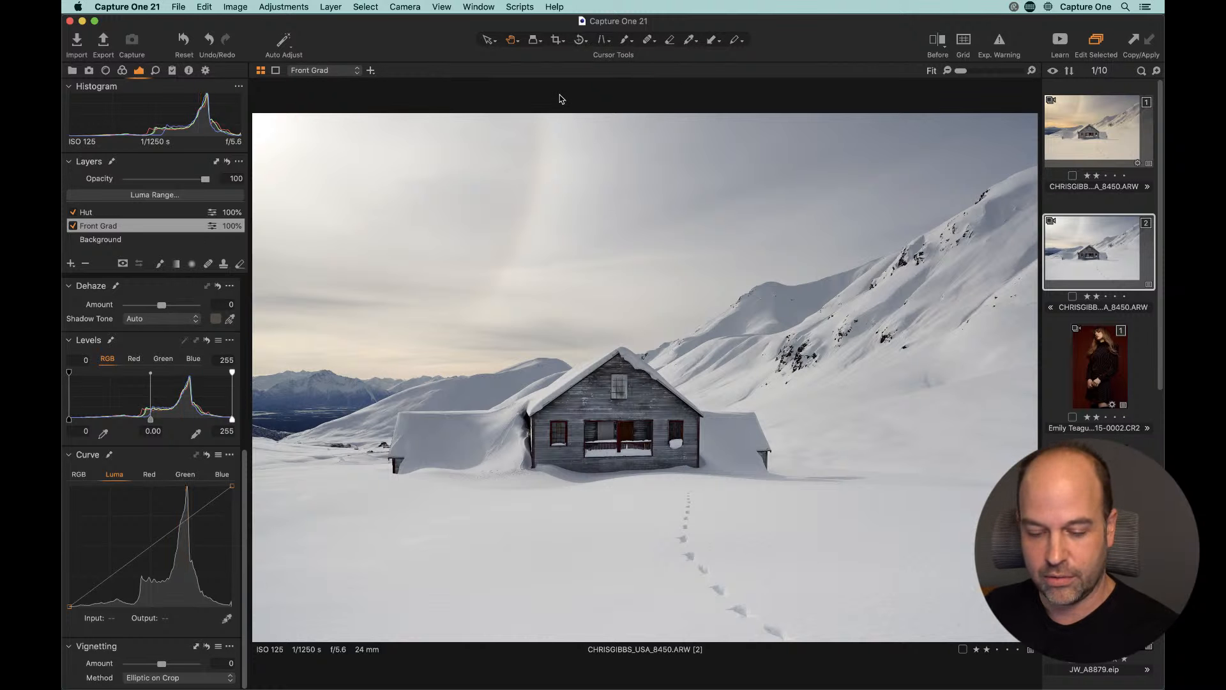
pyautogui.press('super+shift+b')
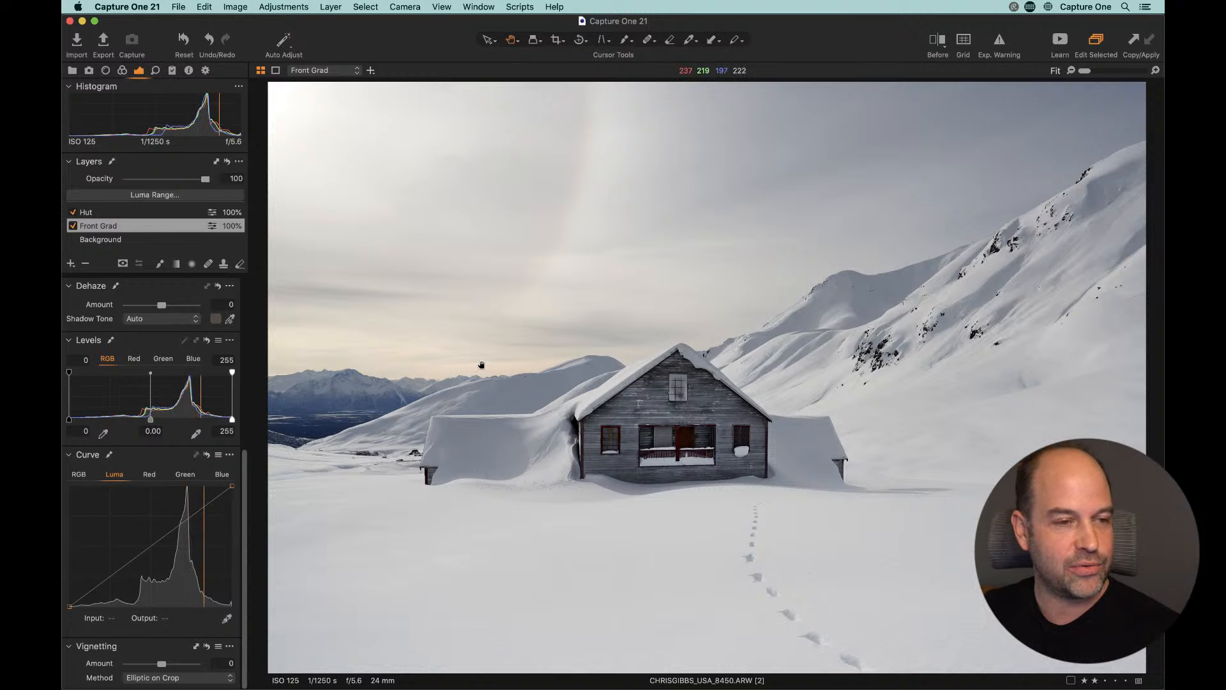
# Step: Add a filled adjustment layer named Color Grading
pyautogui.click(71, 263)
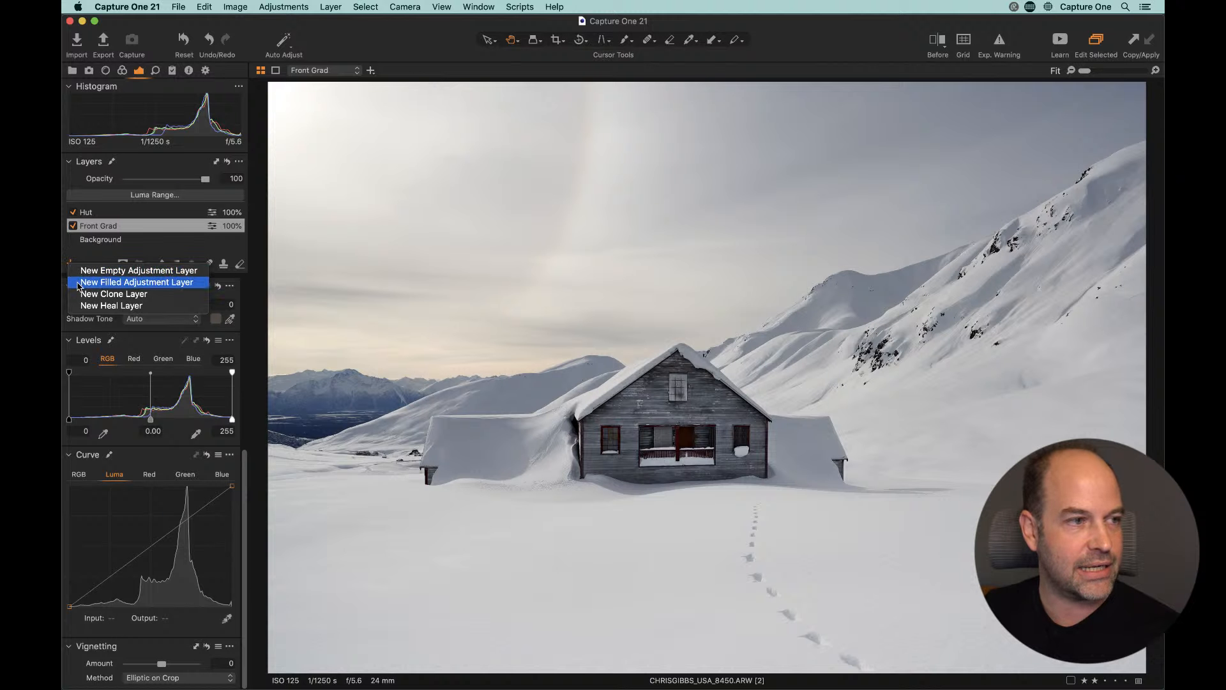
pyautogui.click(145, 288)
pyautogui.write('Color Grading')
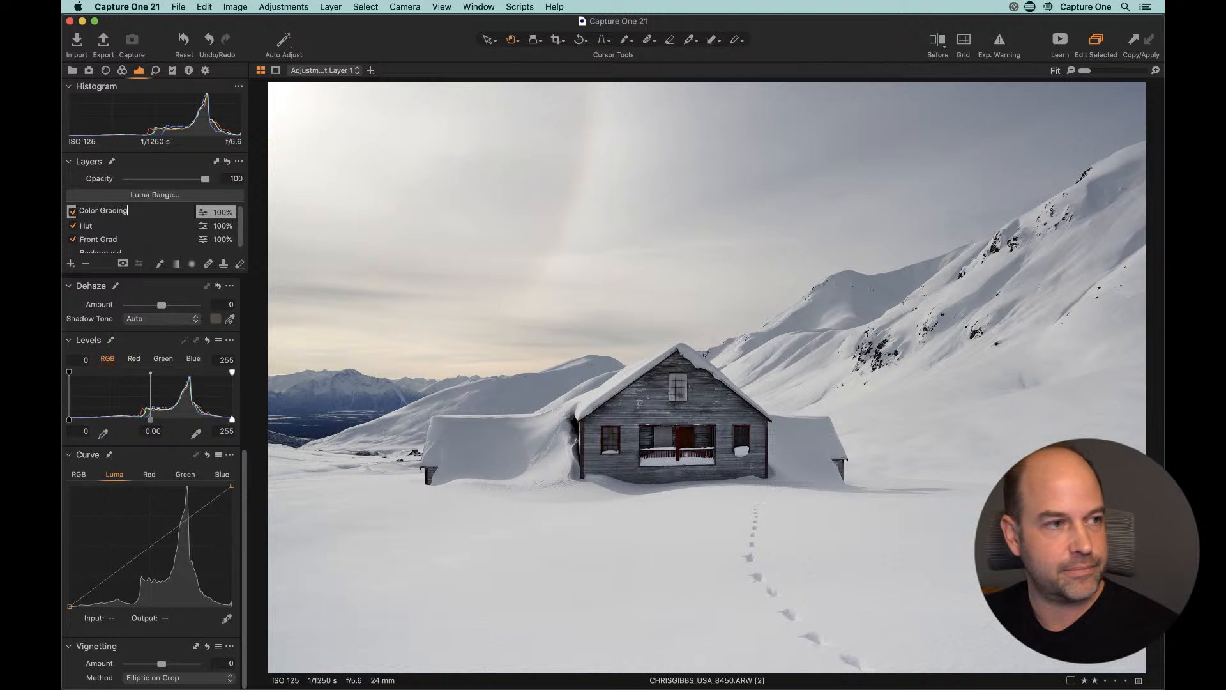
pyautogui.press('Return')
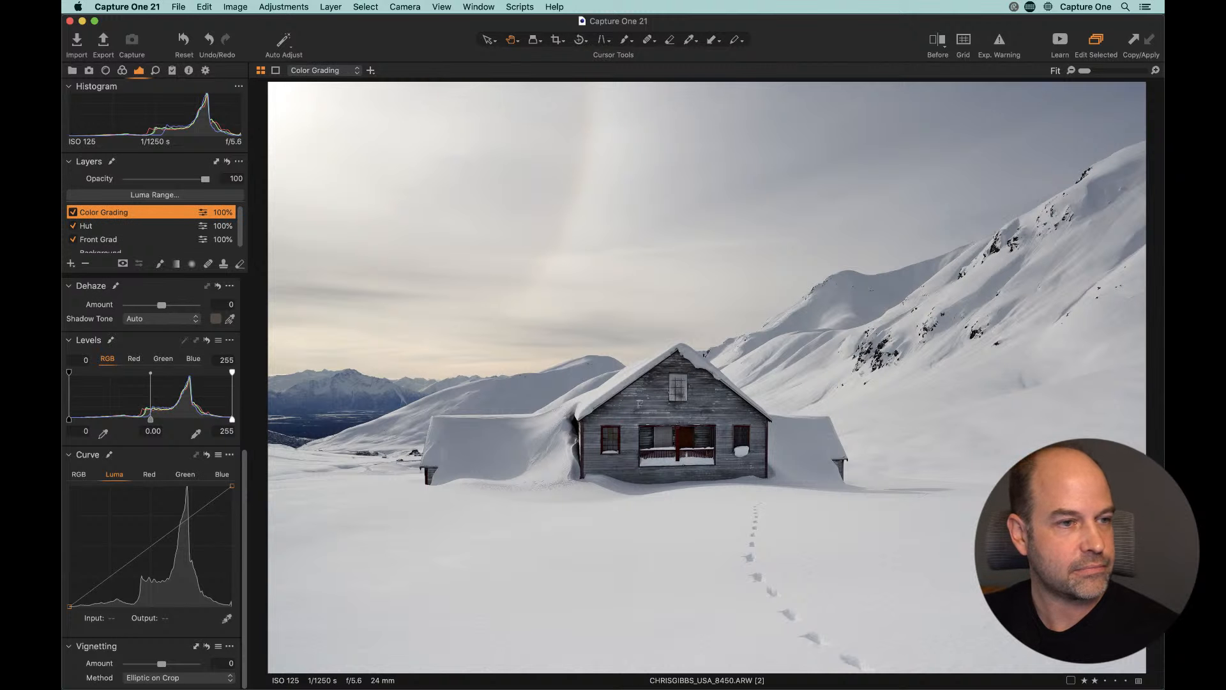
# Step: Sample the pale yellow sky above the distant mountains in the advanced Color Editor and widen its saturation range to the wheel's outer edge
pyautogui.click(127, 75)
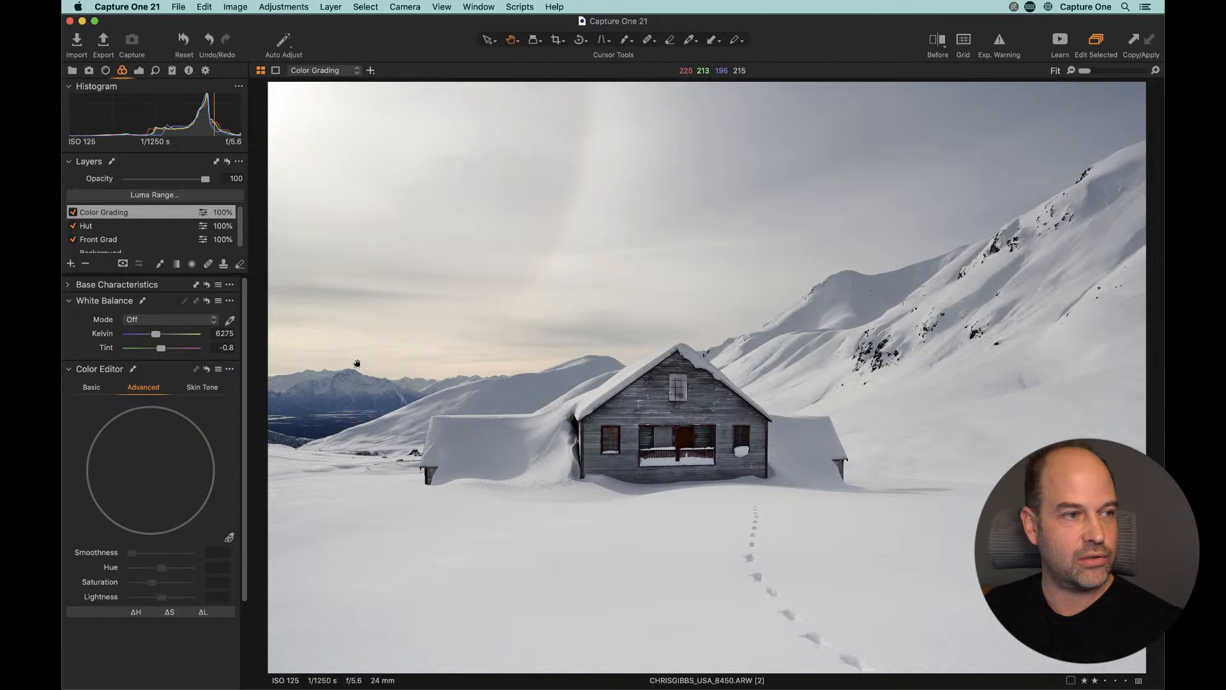
pyautogui.click(229, 539)
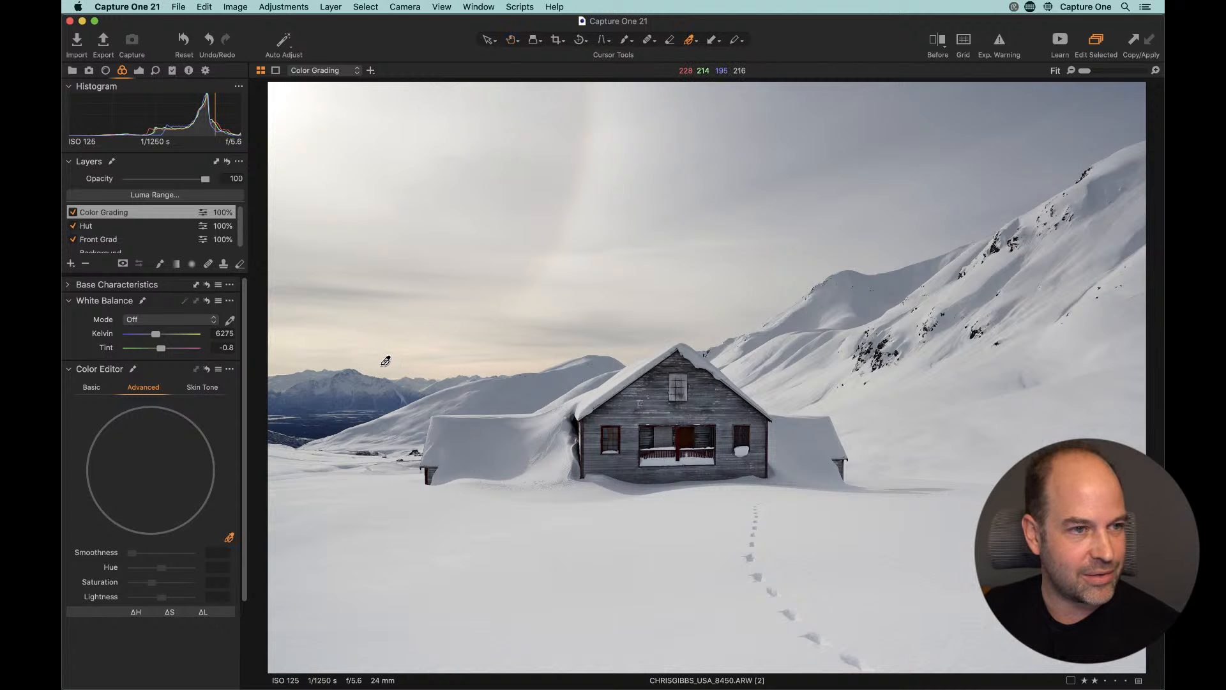
pyautogui.click(386, 359)
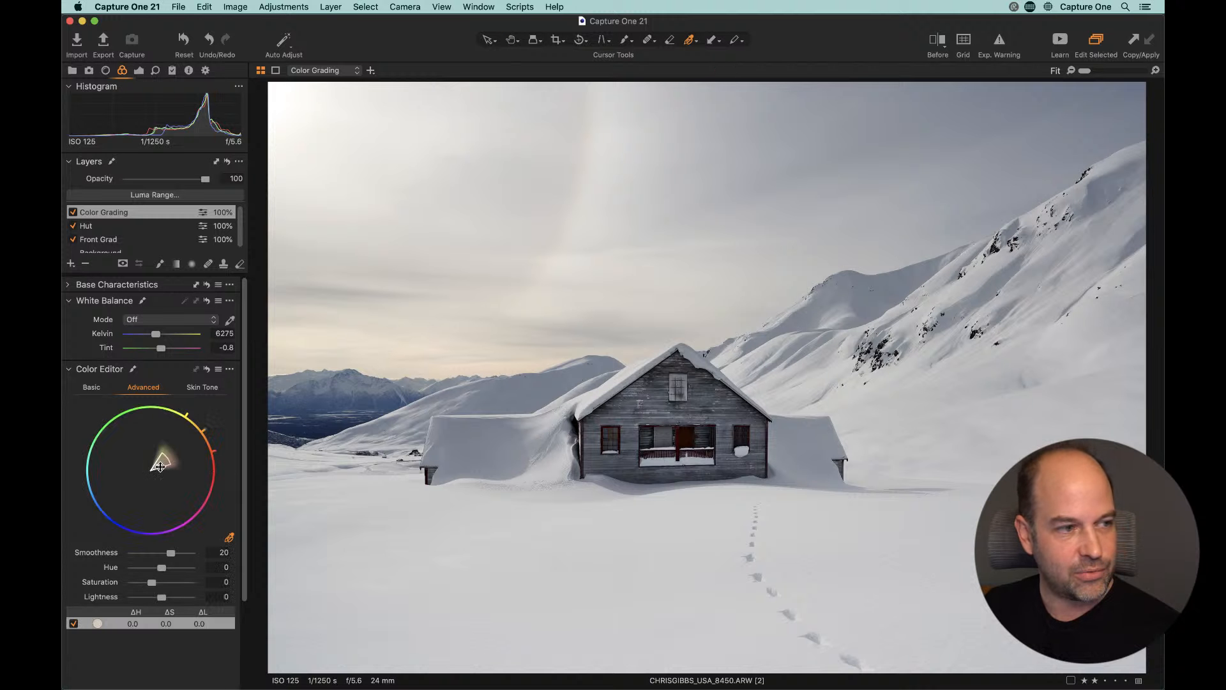
pyautogui.moveTo(168, 455); pyautogui.dragTo(201, 433)
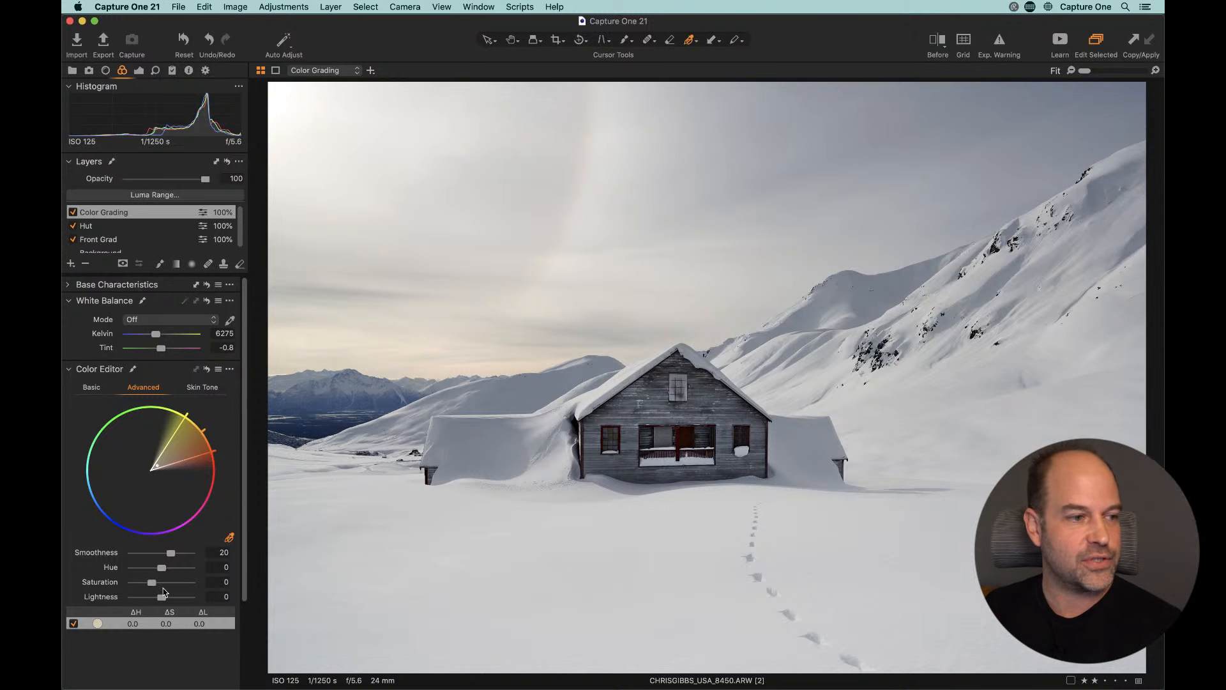
# Step: Set the sampled sky colour's Saturation to 88 and its Lightness to -11.8, comparing the image with the correction off and on
pyautogui.moveTo(152, 581); pyautogui.dragTo(169, 582)
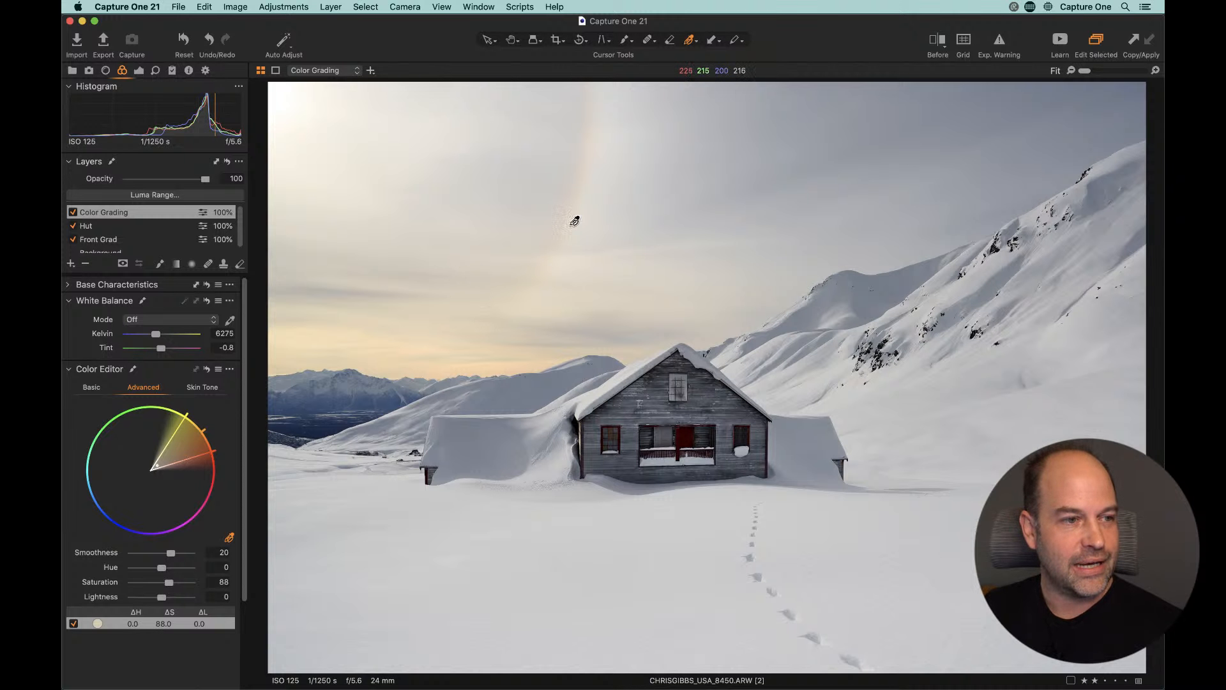
pyautogui.moveTo(161, 597); pyautogui.dragTo(147, 598)
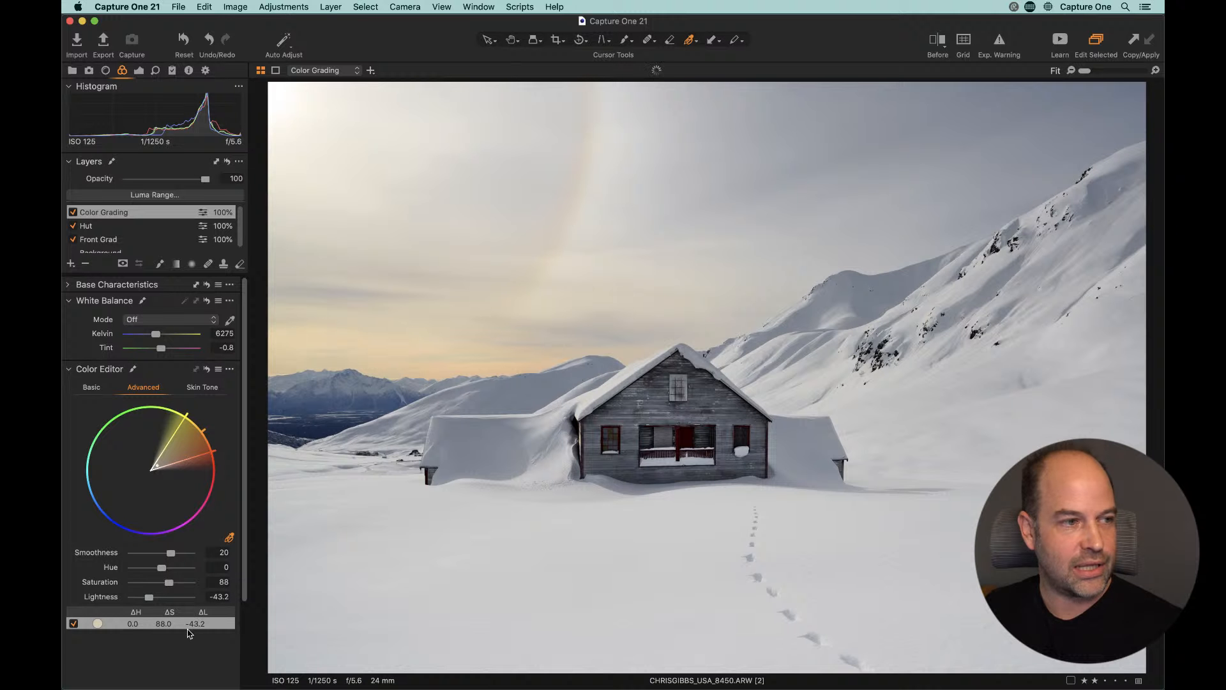
pyautogui.click(73, 624)
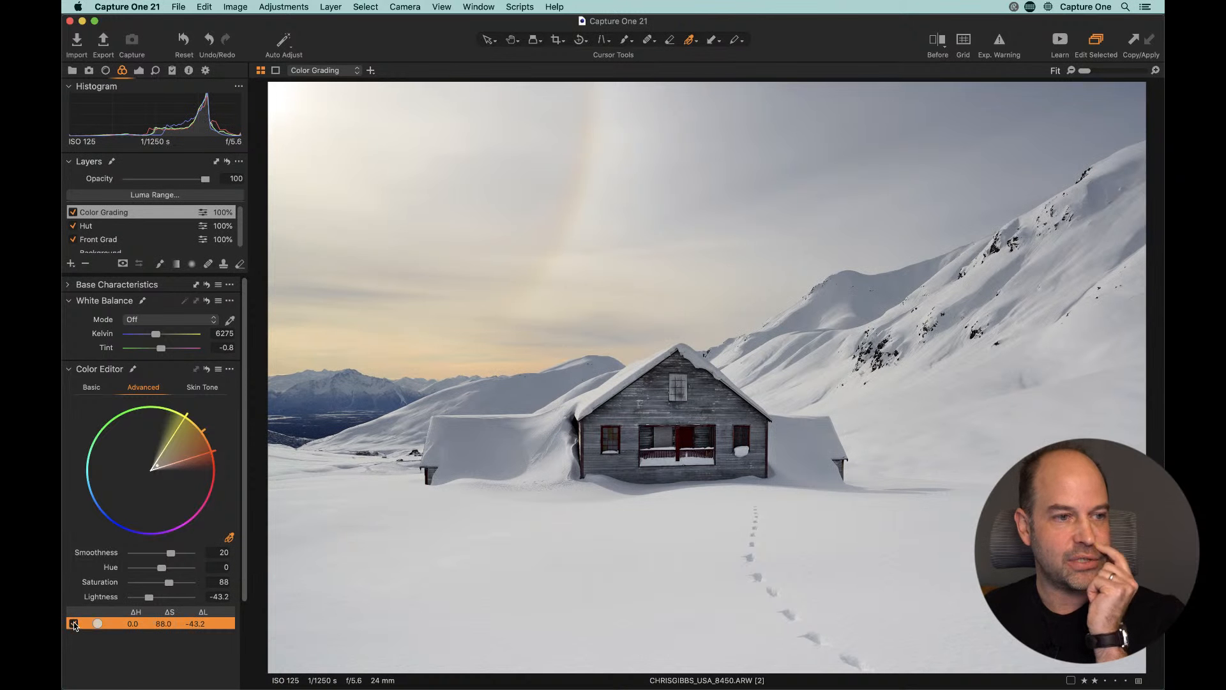
pyautogui.click(73, 624)
pyautogui.click(73, 623)
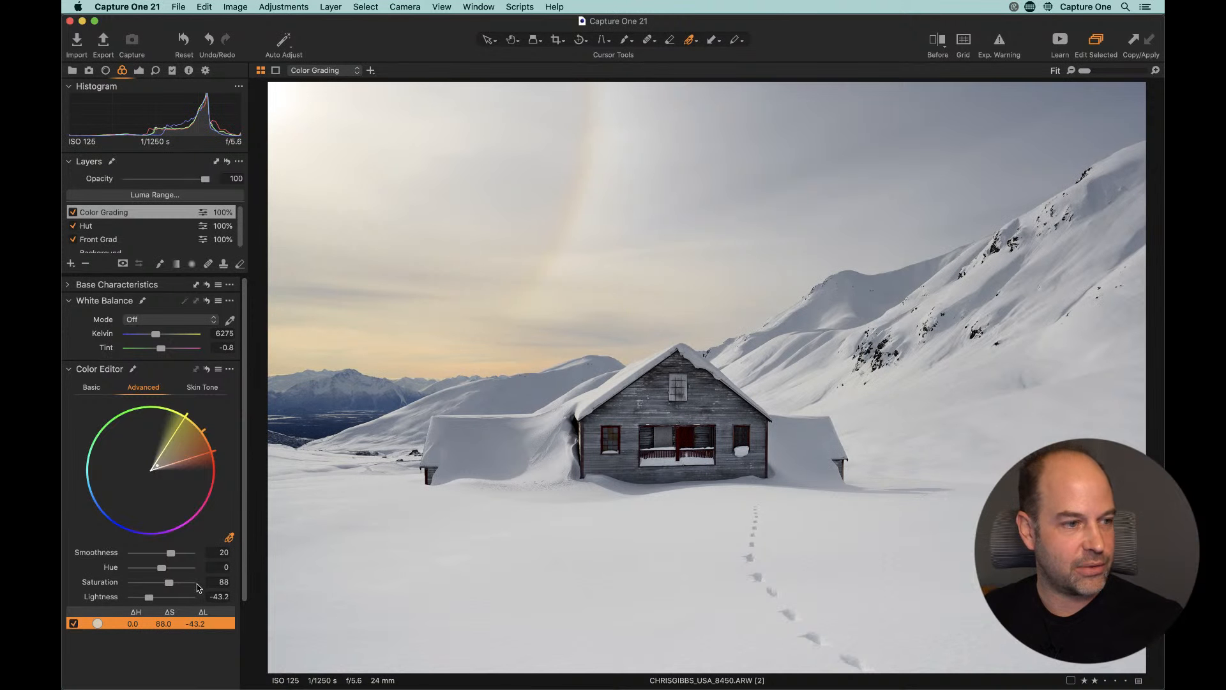
pyautogui.moveTo(152, 599); pyautogui.dragTo(160, 600)
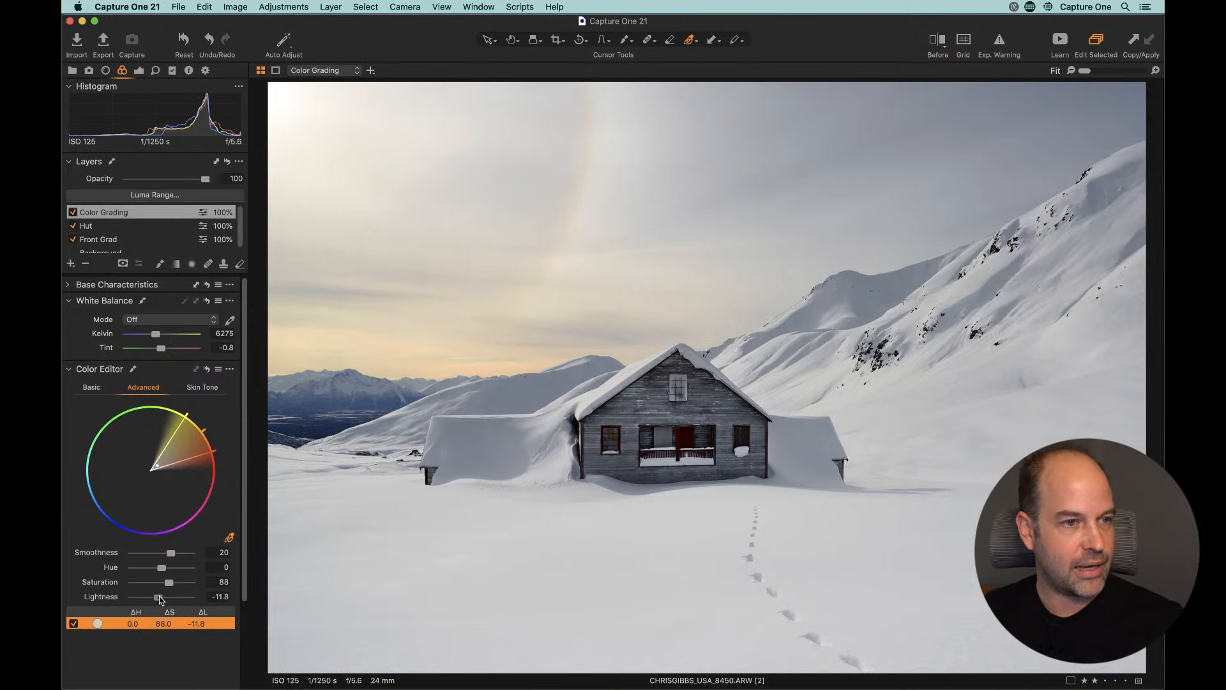
pyautogui.click(72, 624)
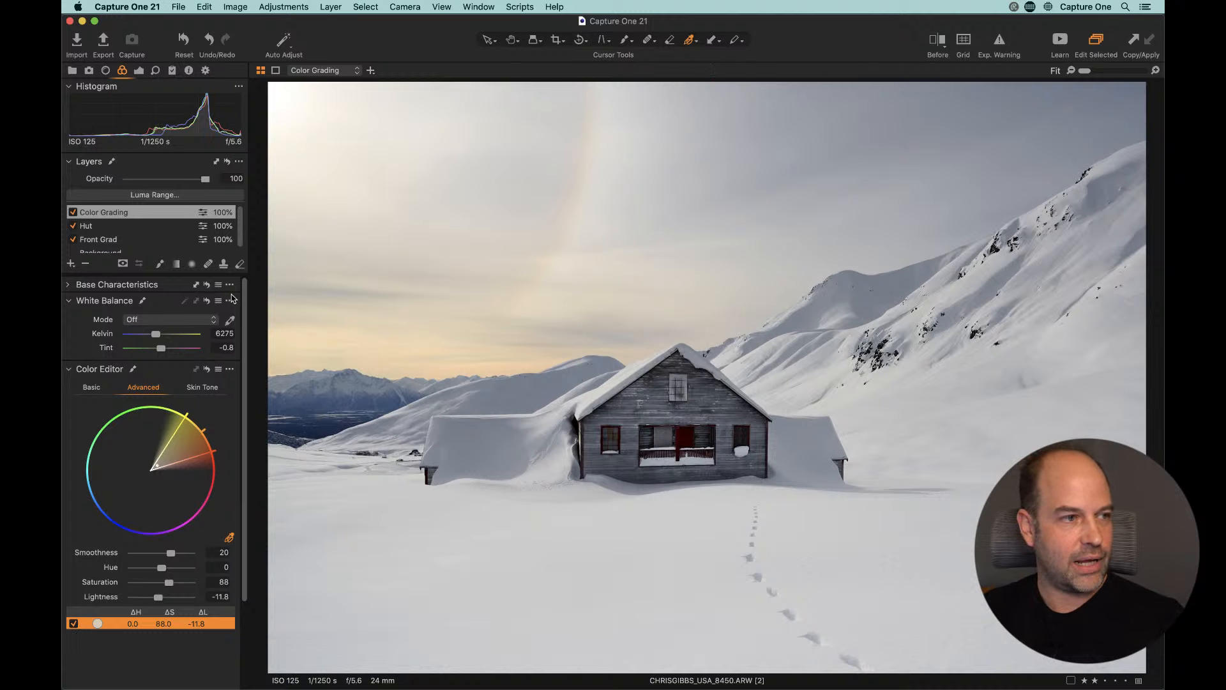
# Step: Collapse the Color Editor, float the Color Balance tool over the sky and shift its Master wheel slightly toward blue
pyautogui.click(69, 370)
pyautogui.click(68, 384)
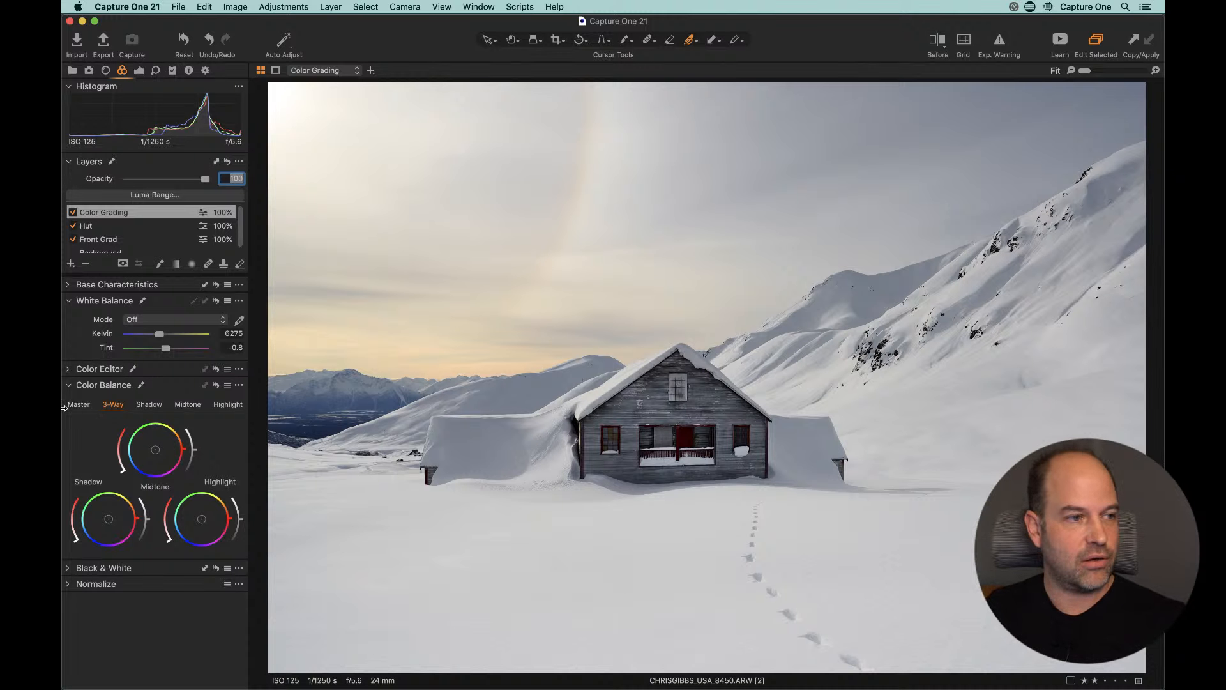
pyautogui.moveTo(108, 390); pyautogui.dragTo(785, 132)
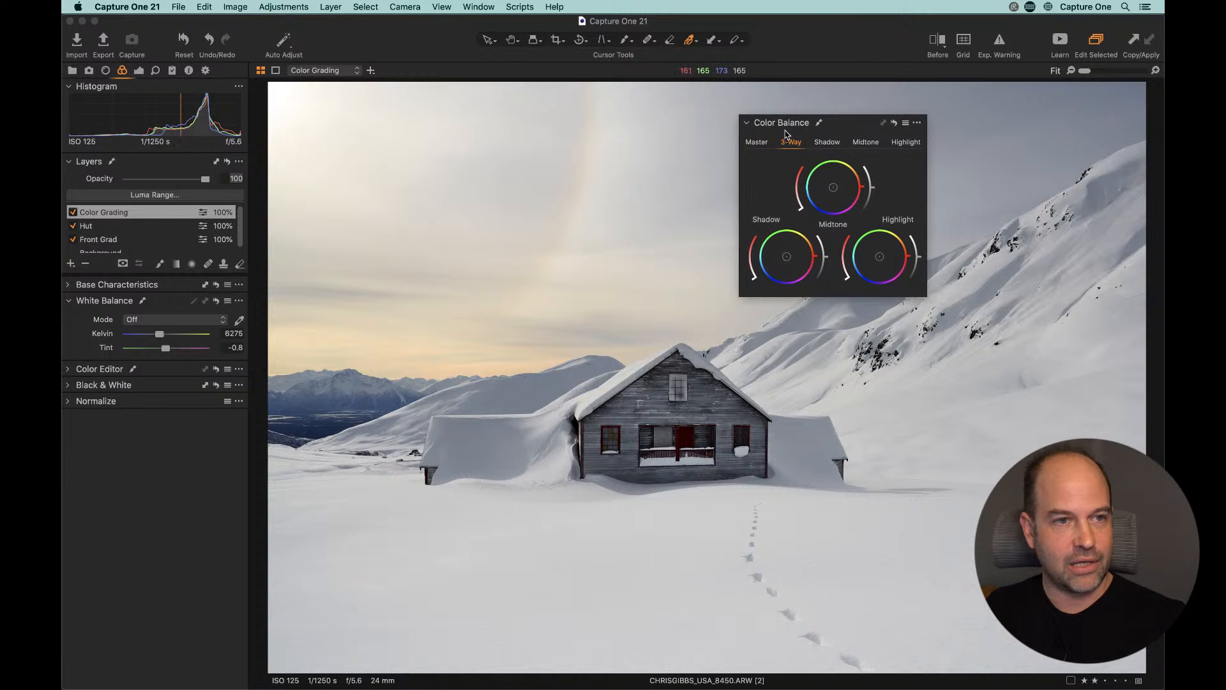
pyautogui.click(758, 143)
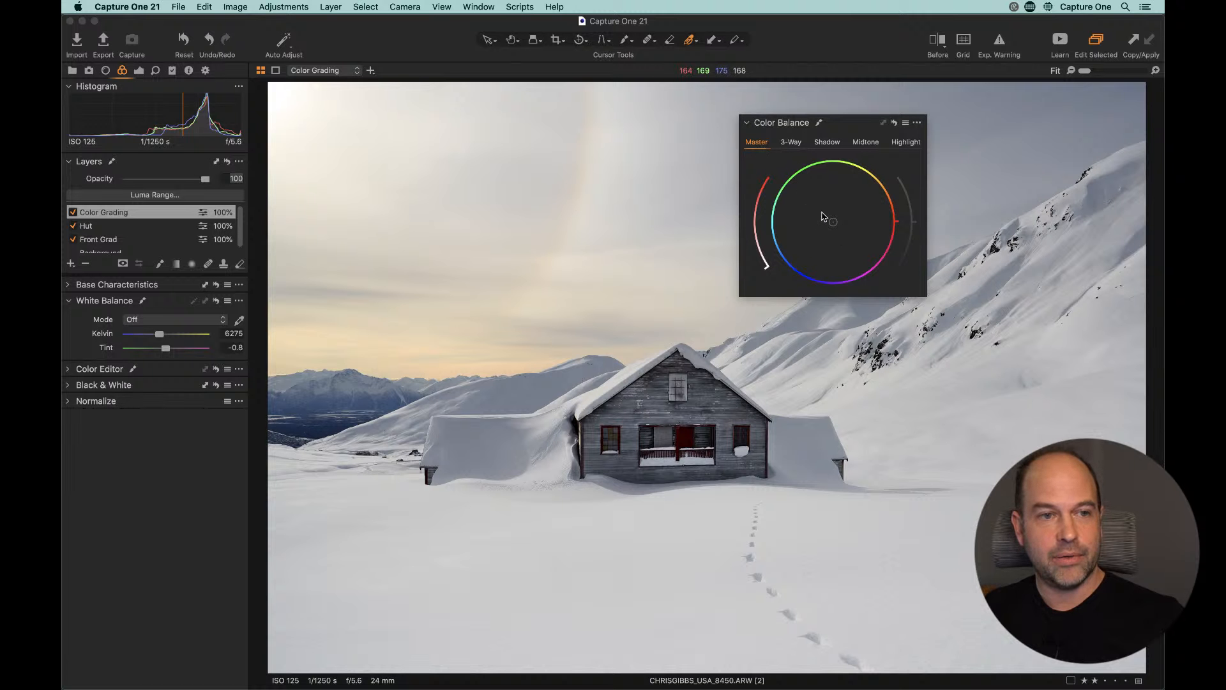
pyautogui.moveTo(824, 217)
pyautogui.mouseDown()
pyautogui.moveTo(860, 192)
pyautogui.moveTo(786, 260)
pyautogui.moveTo(798, 176)
pyautogui.moveTo(867, 190)
pyautogui.moveTo(830, 222)
pyautogui.mouseUp()
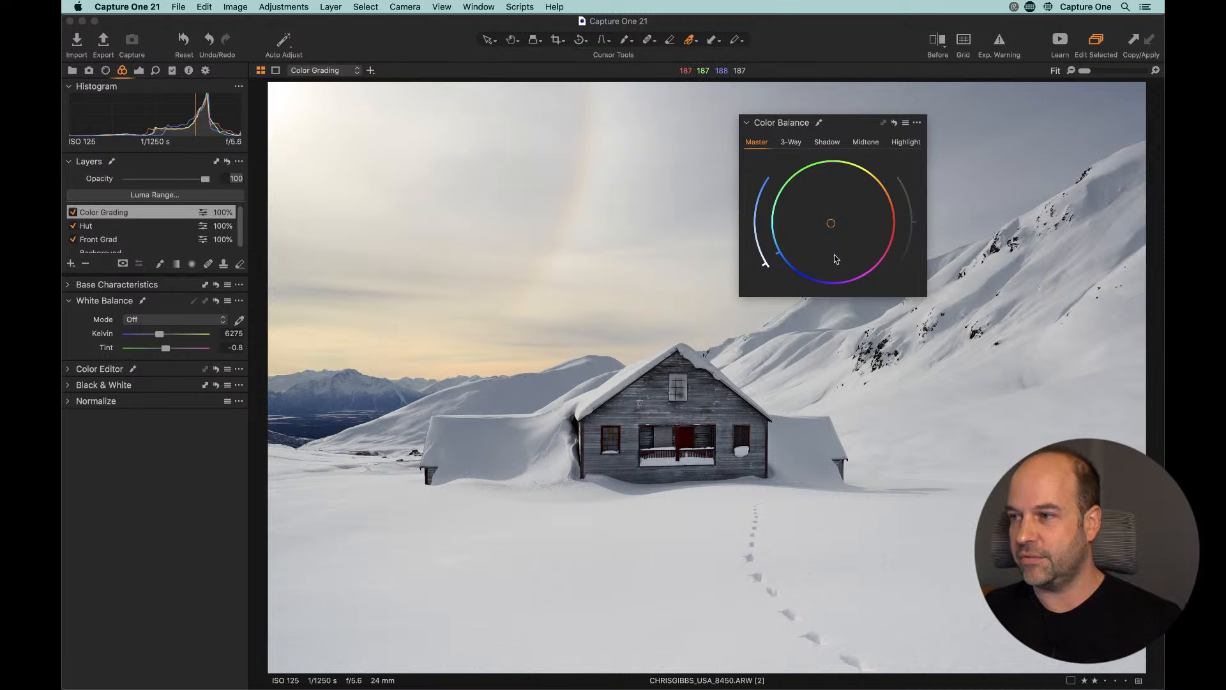
# Step: Shift the Master wheel of Color Balance away from blue to a warm yellow tint on the Color Grading layer
pyautogui.moveTo(832, 224); pyautogui.dragTo(844, 211)
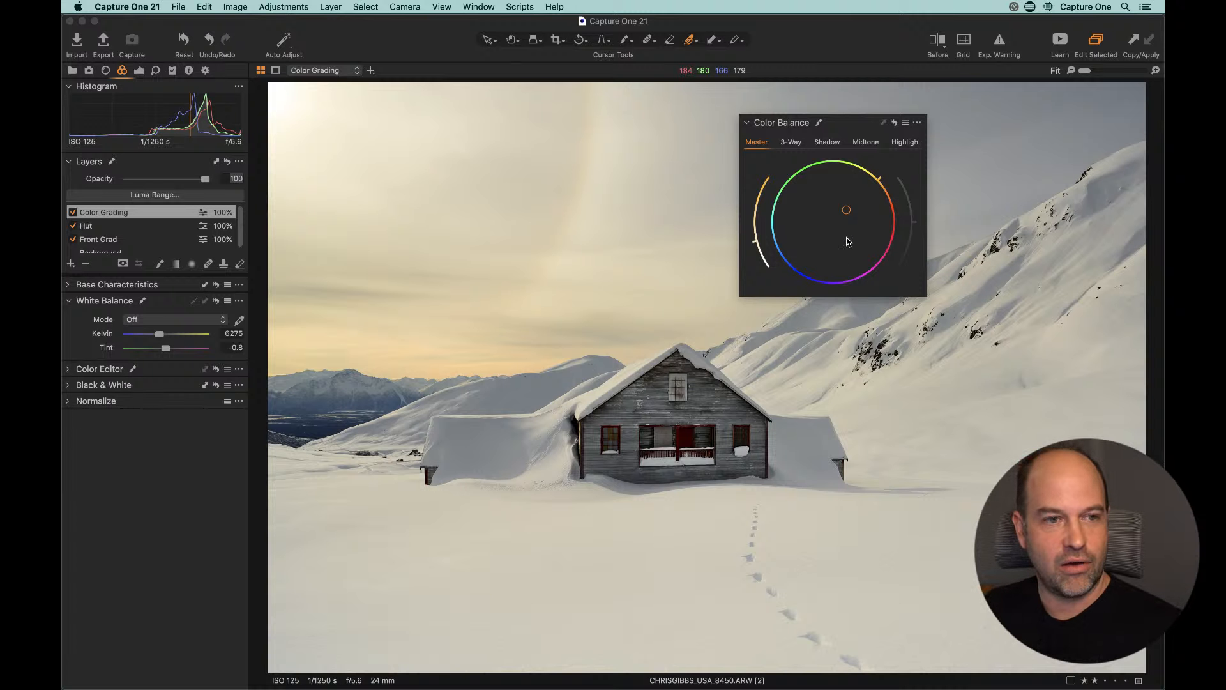
pyautogui.moveTo(846, 209); pyautogui.dragTo(846, 206)
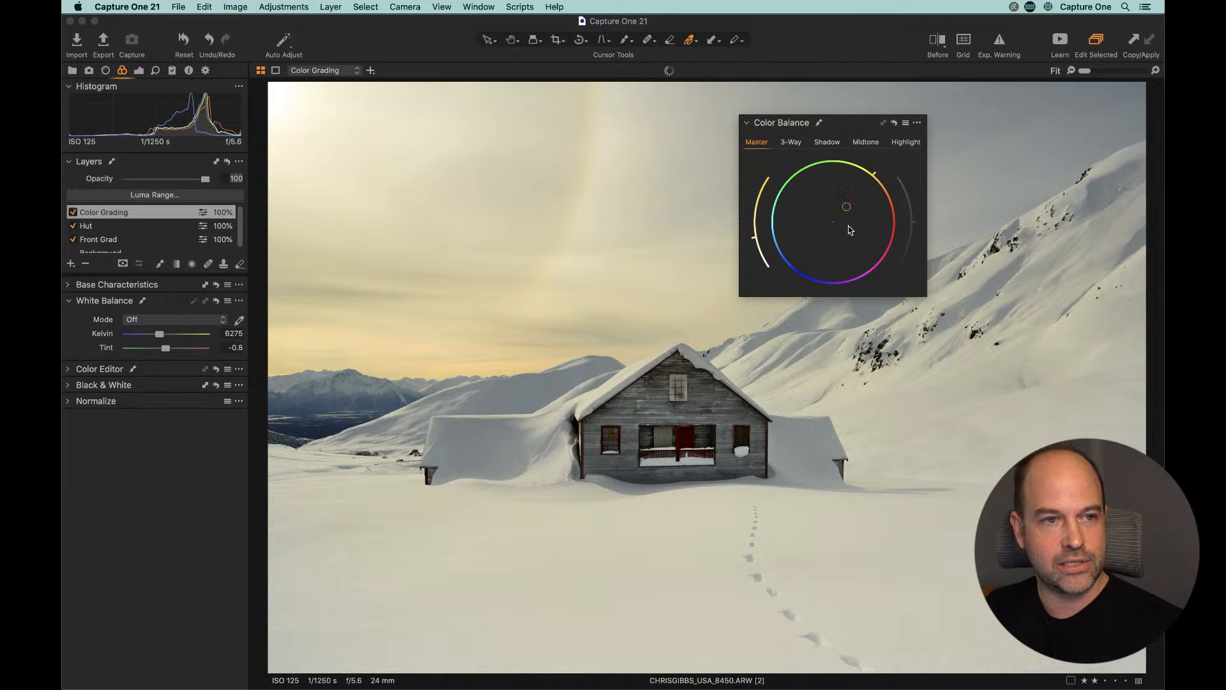
# Step: Darken the Color Balance shadows slightly and dock the tool back beneath the Color Editor, showing its Master wheel
pyautogui.click(828, 142)
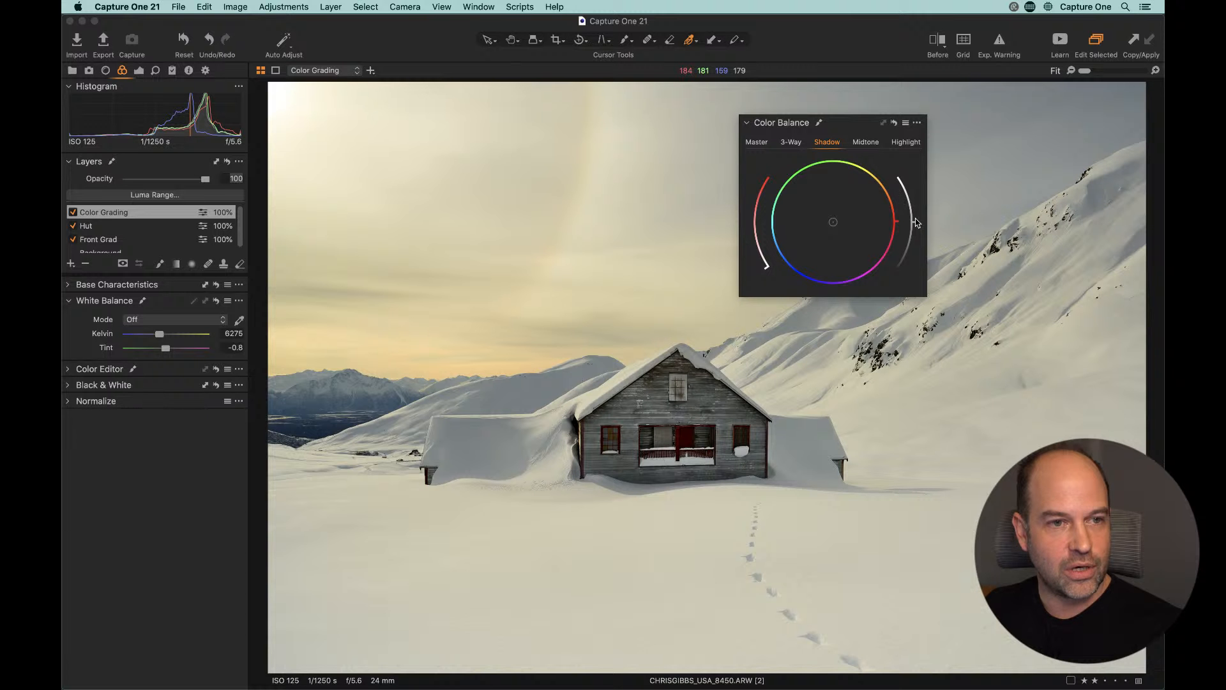
pyautogui.moveTo(913, 222)
pyautogui.mouseDown()
pyautogui.moveTo(915, 209)
pyautogui.moveTo(918, 236)
pyautogui.mouseUp()
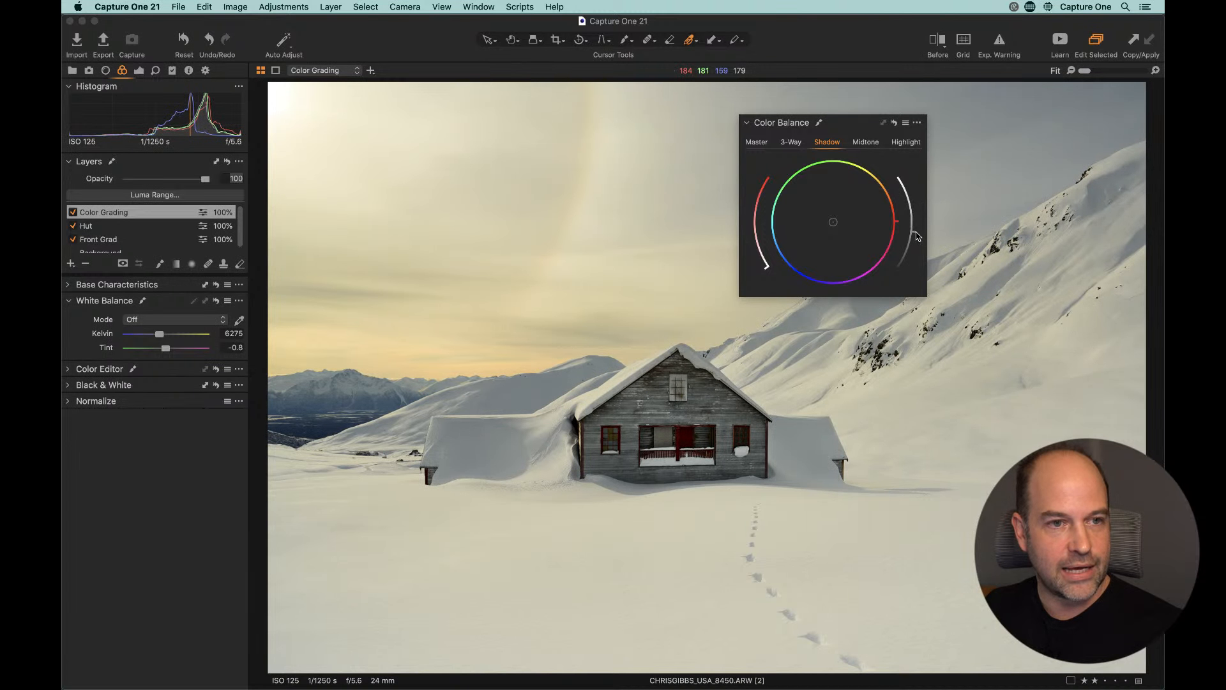
pyautogui.click(757, 142)
pyautogui.moveTo(832, 134); pyautogui.dragTo(170, 429)
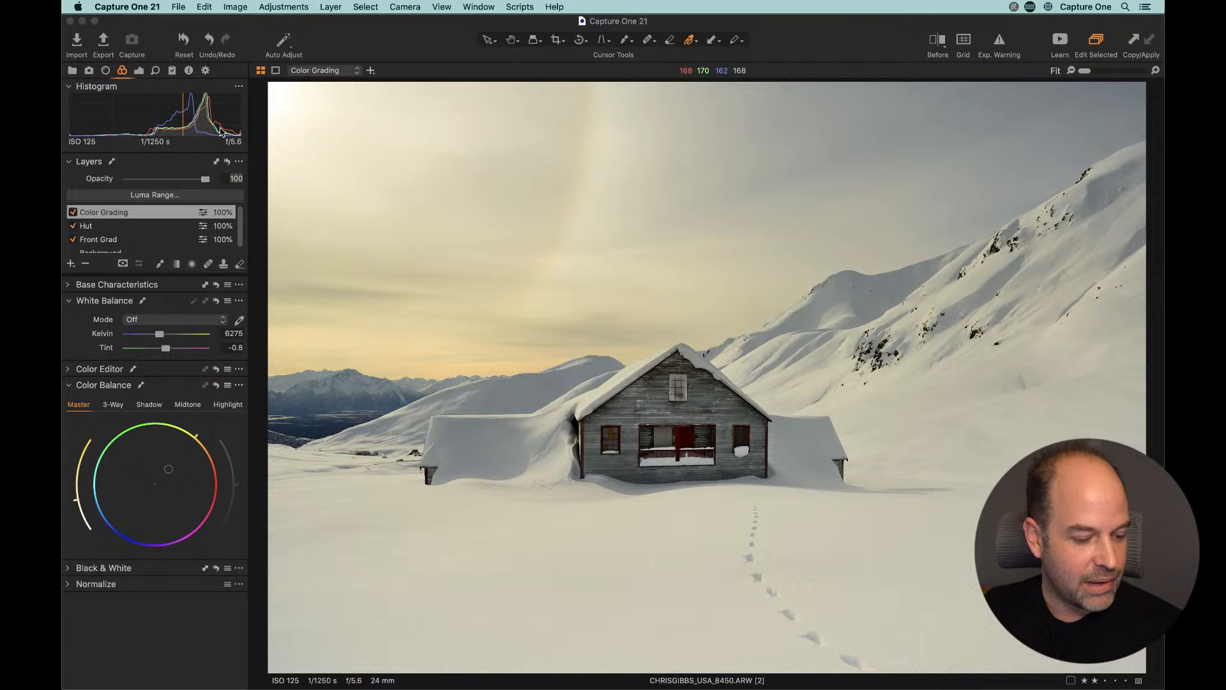
# Step: Refine the Background layer's Luma curve by moving its shadow point slightly right and its highlight point slightly left for more contrast
pyautogui.click(139, 71)
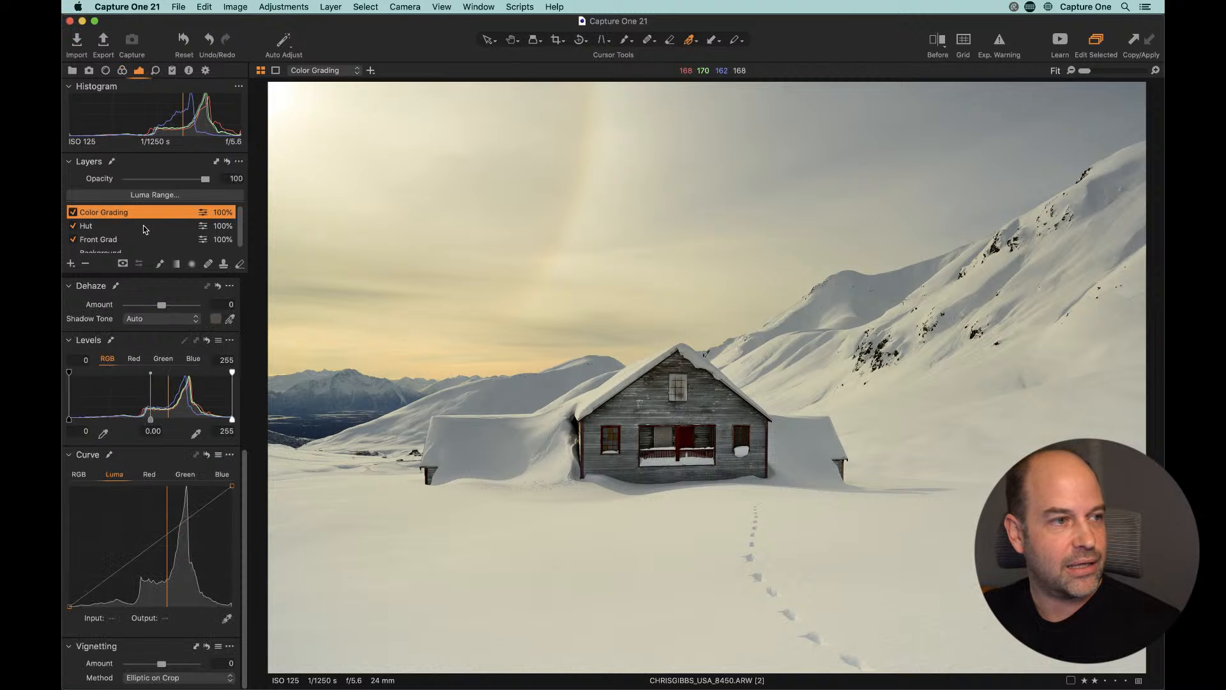
pyautogui.scroll(-1, 143, 232)
pyautogui.click(112, 245)
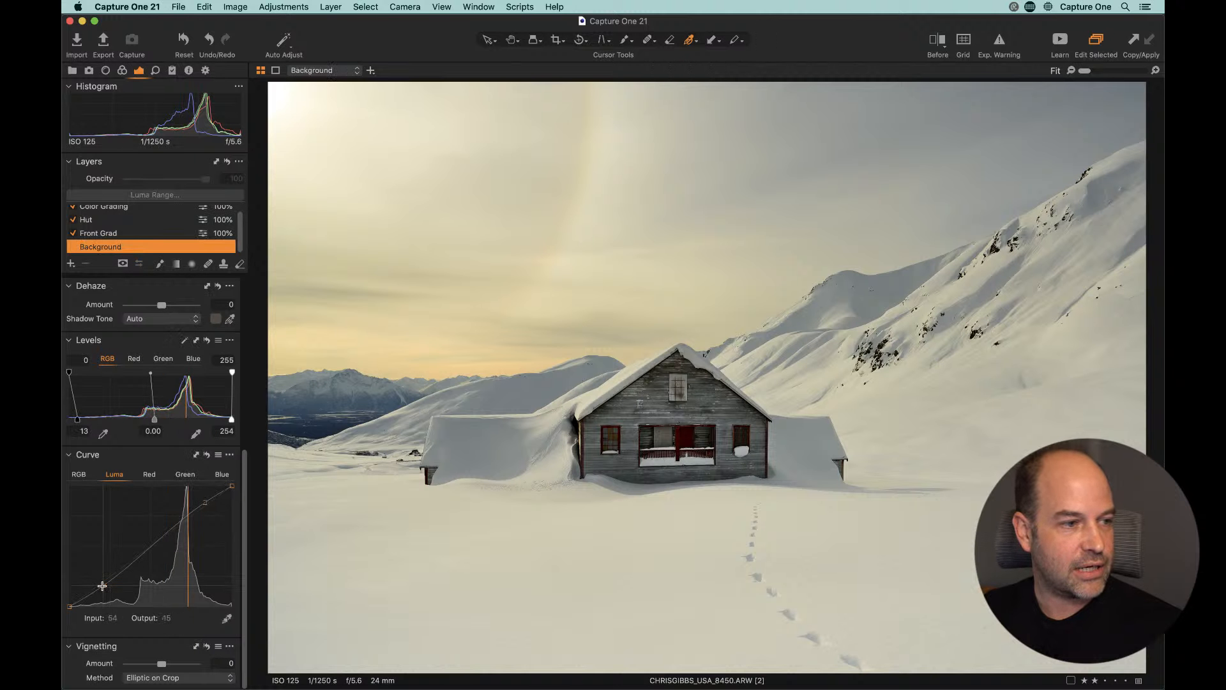
pyautogui.moveTo(102, 586); pyautogui.dragTo(107, 585)
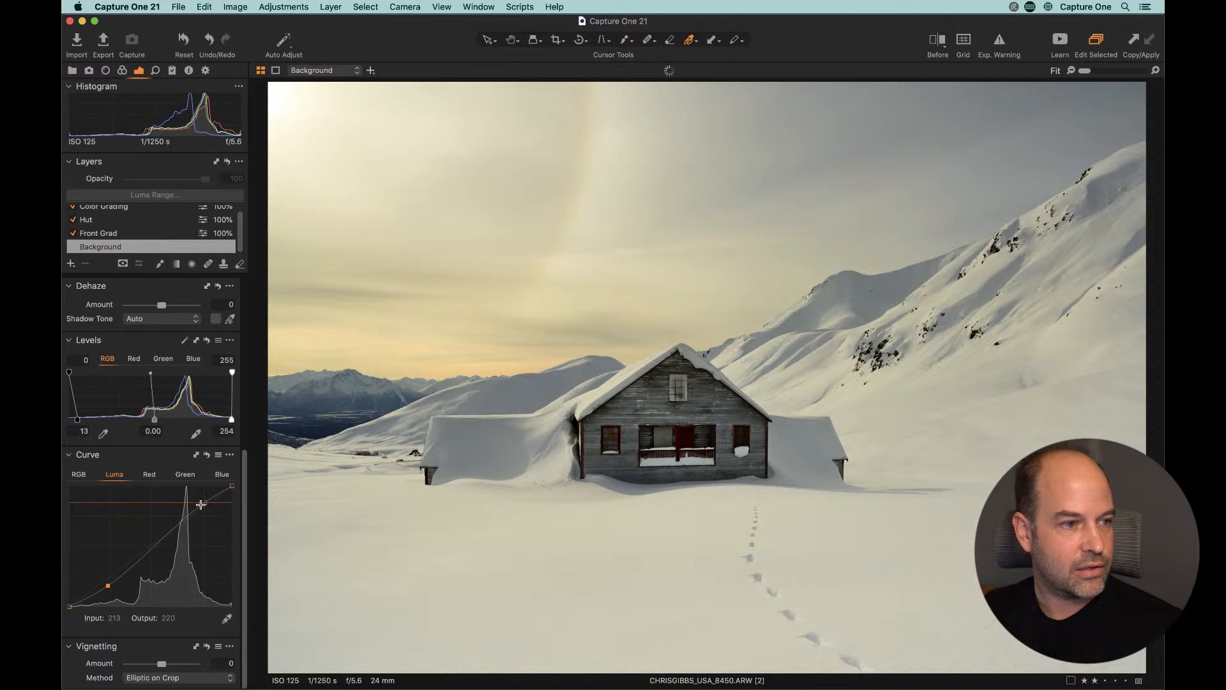
pyautogui.moveTo(204, 501); pyautogui.dragTo(200, 501)
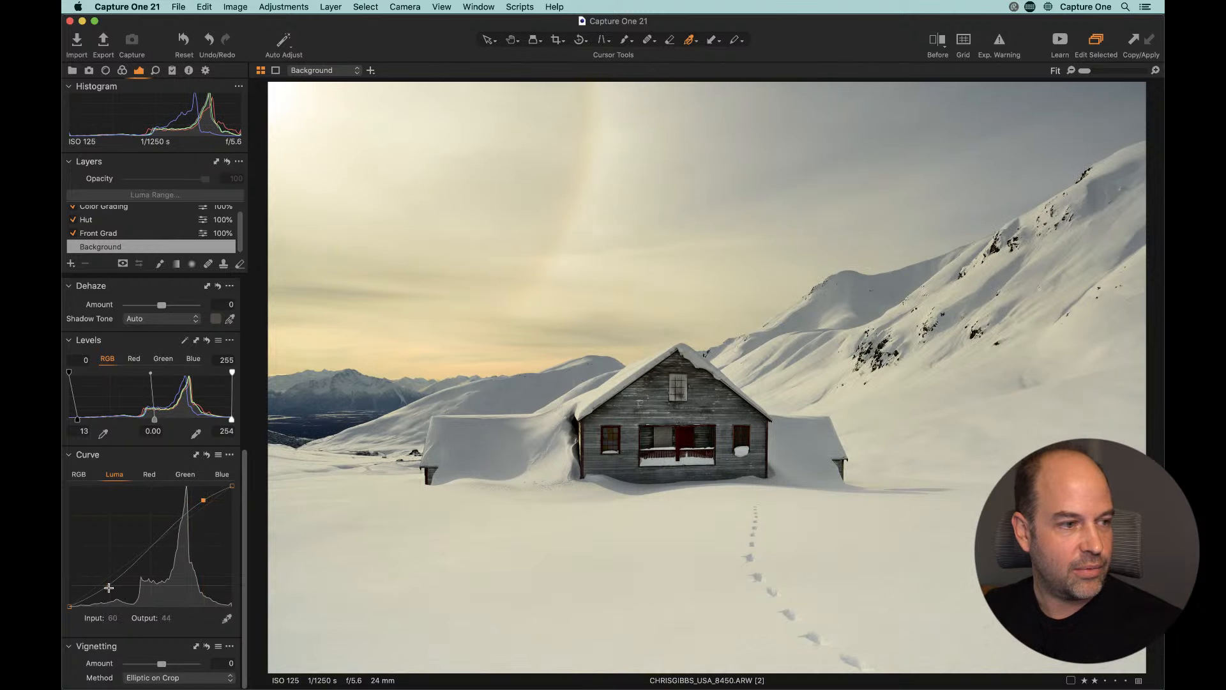
pyautogui.moveTo(107, 586); pyautogui.dragTo(103, 586)
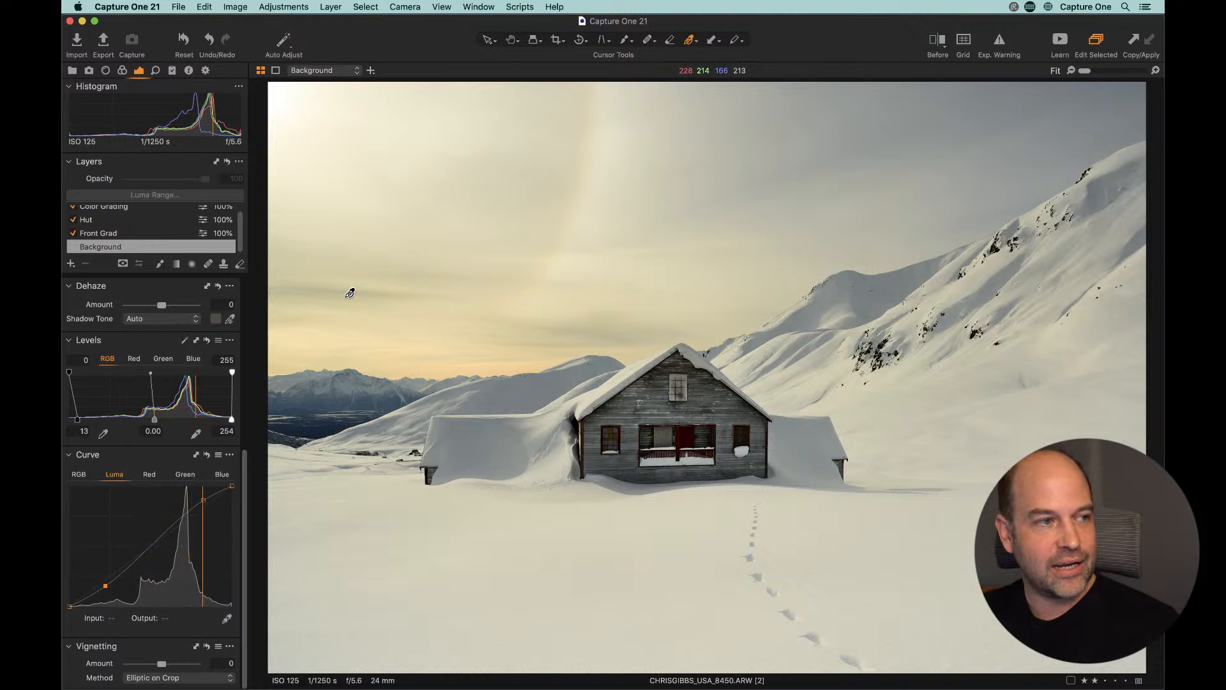
# Step: Try a Dehaze amount of 44 on the Background layer and reset it to 0
pyautogui.moveTo(166, 308); pyautogui.dragTo(179, 308)
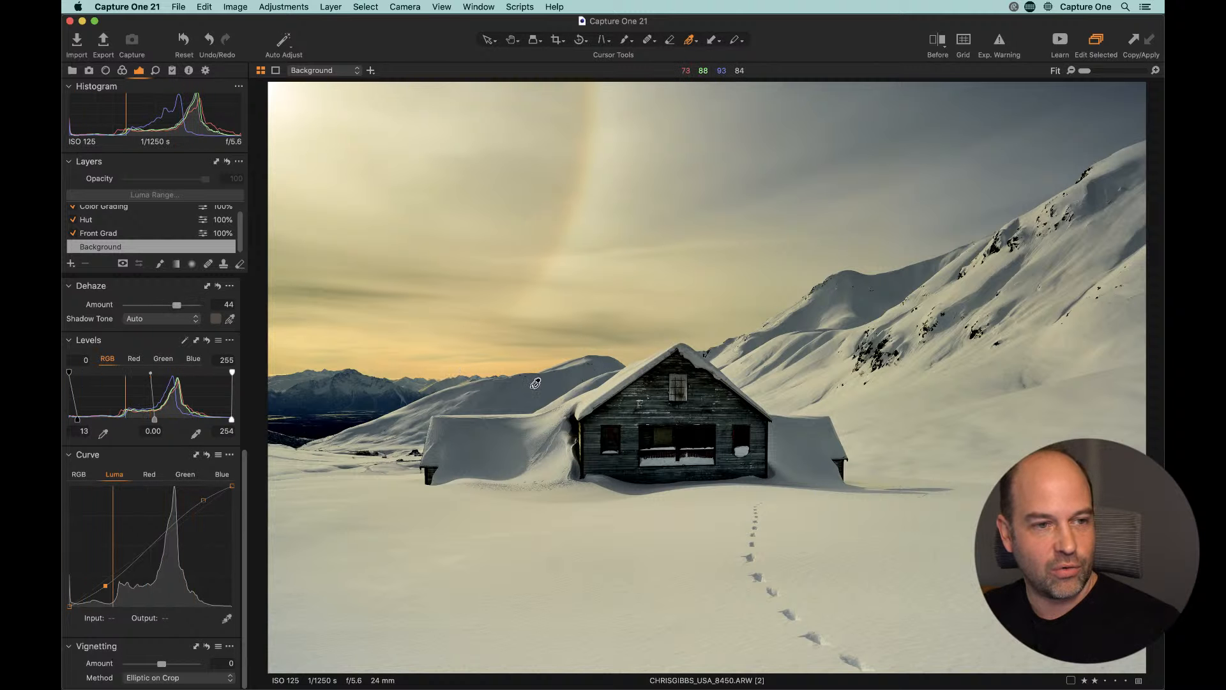
pyautogui.doubleClick(163, 305)
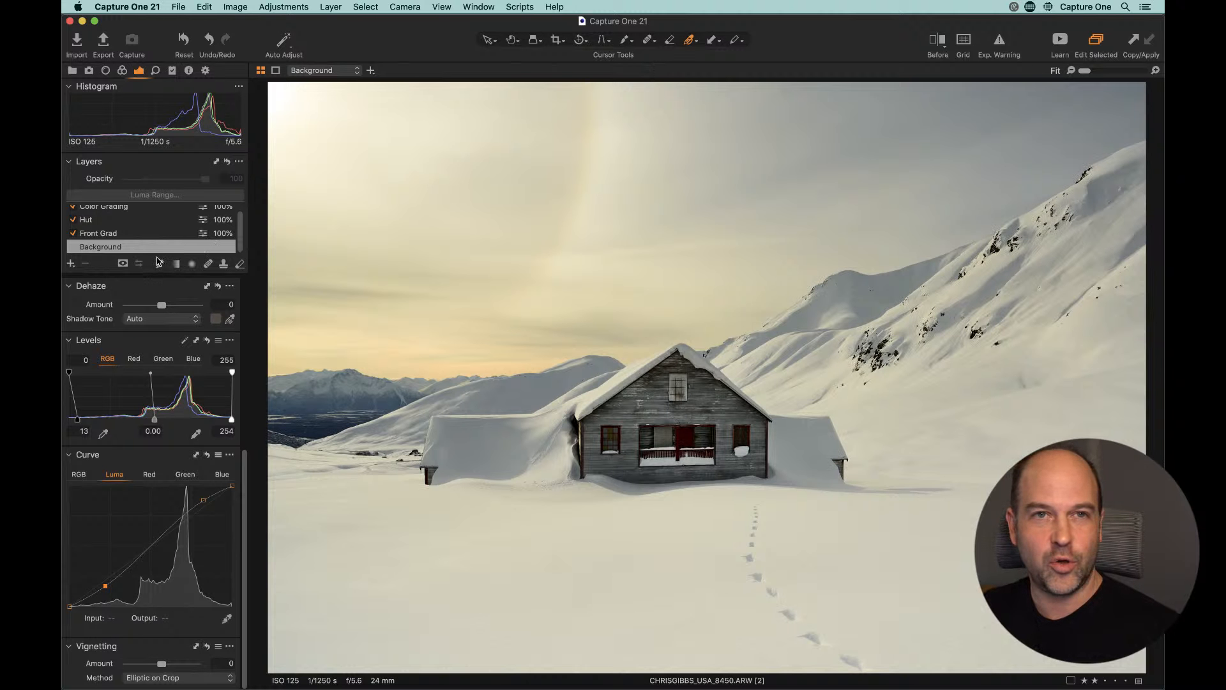
# Step: Add a new adjustment layer named Sky
pyautogui.click(71, 263)
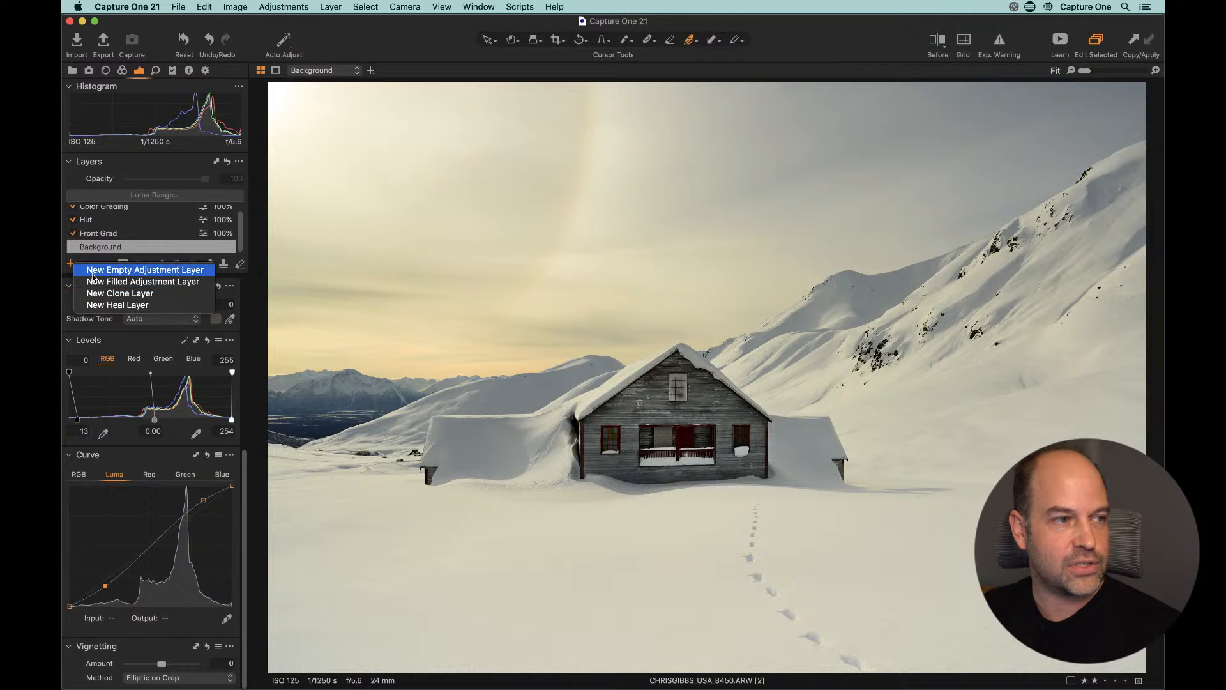
pyautogui.click(71, 264)
pyautogui.click(70, 264)
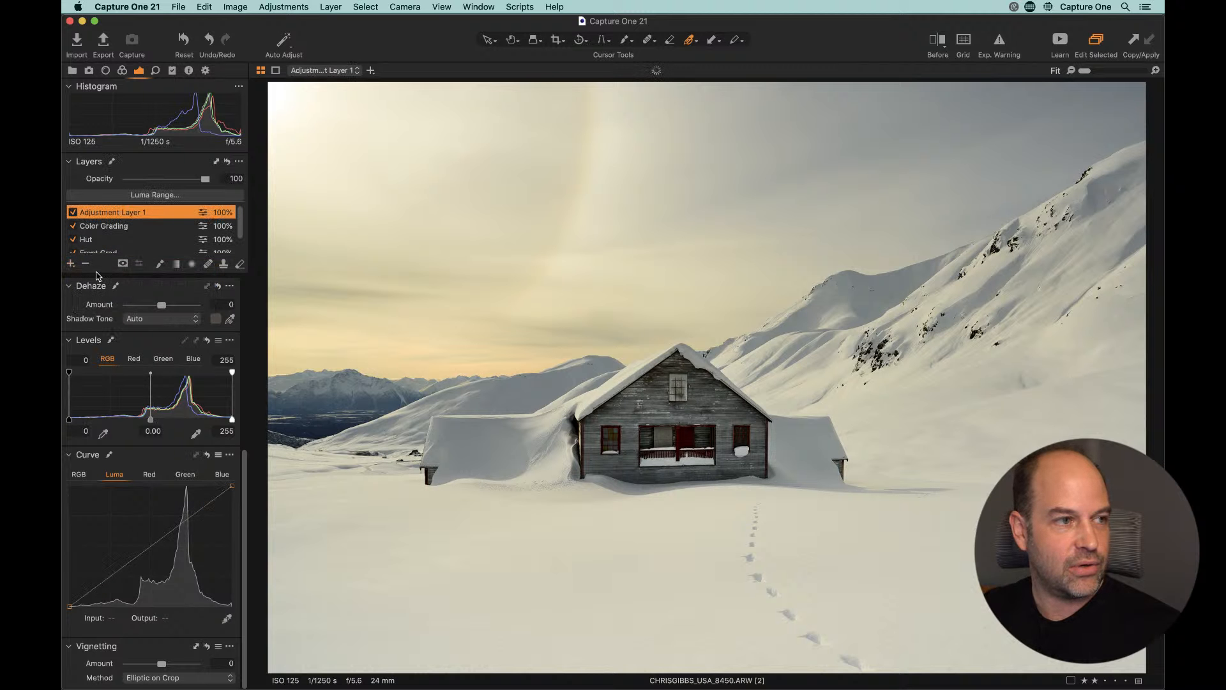
pyautogui.doubleClick(126, 216)
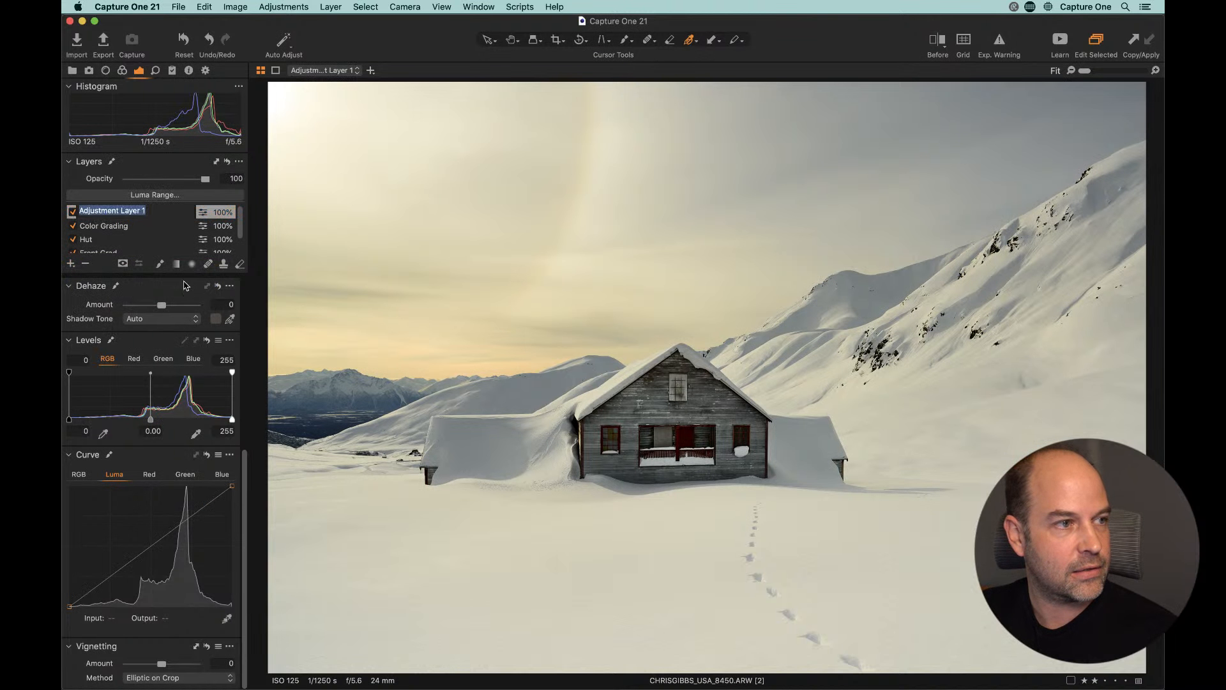
pyautogui.write('Sky')
pyautogui.press('Return')
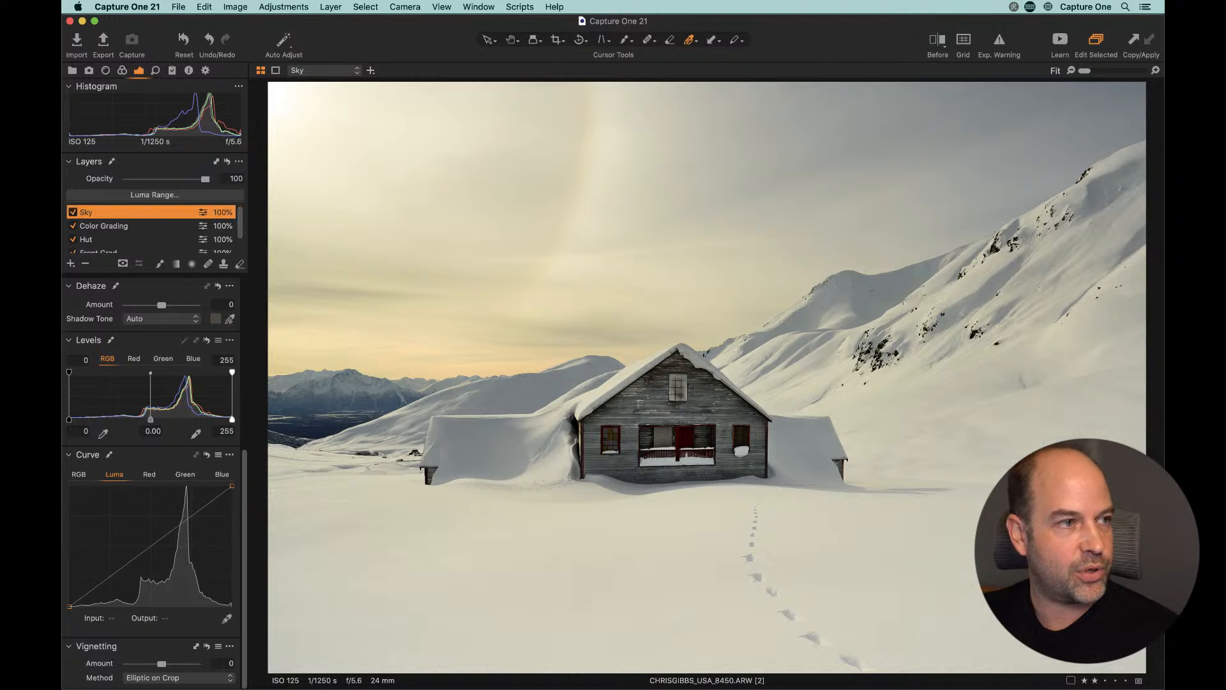
# Step: Draw a linear gradient mask from the sky down to the hut and tilt it to follow the mountain slope
pyautogui.click(177, 264)
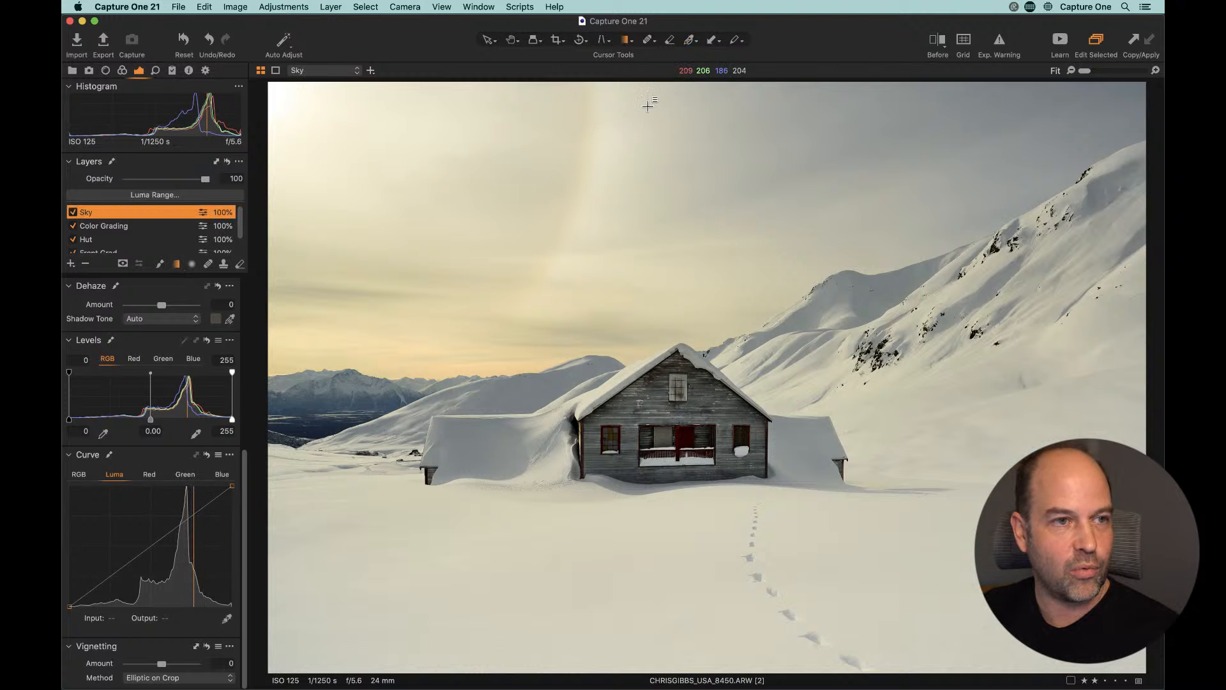
pyautogui.moveTo(693, 267); pyautogui.dragTo(668, 451)
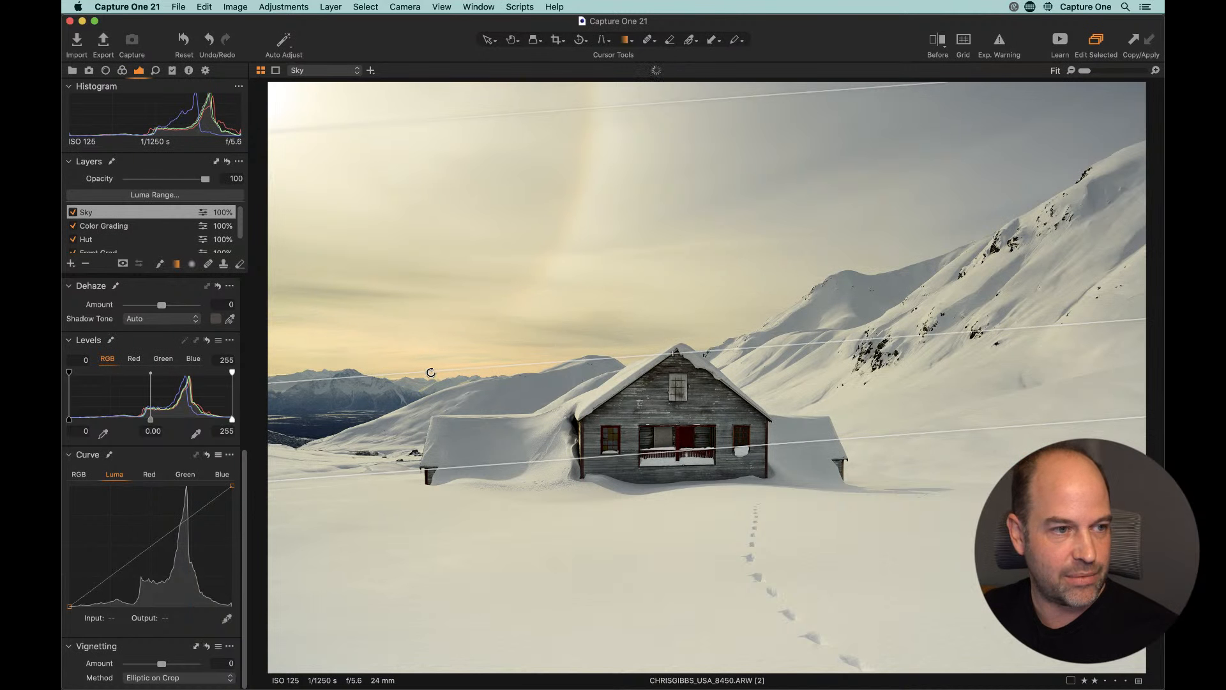
pyautogui.moveTo(431, 373); pyautogui.dragTo(424, 403)
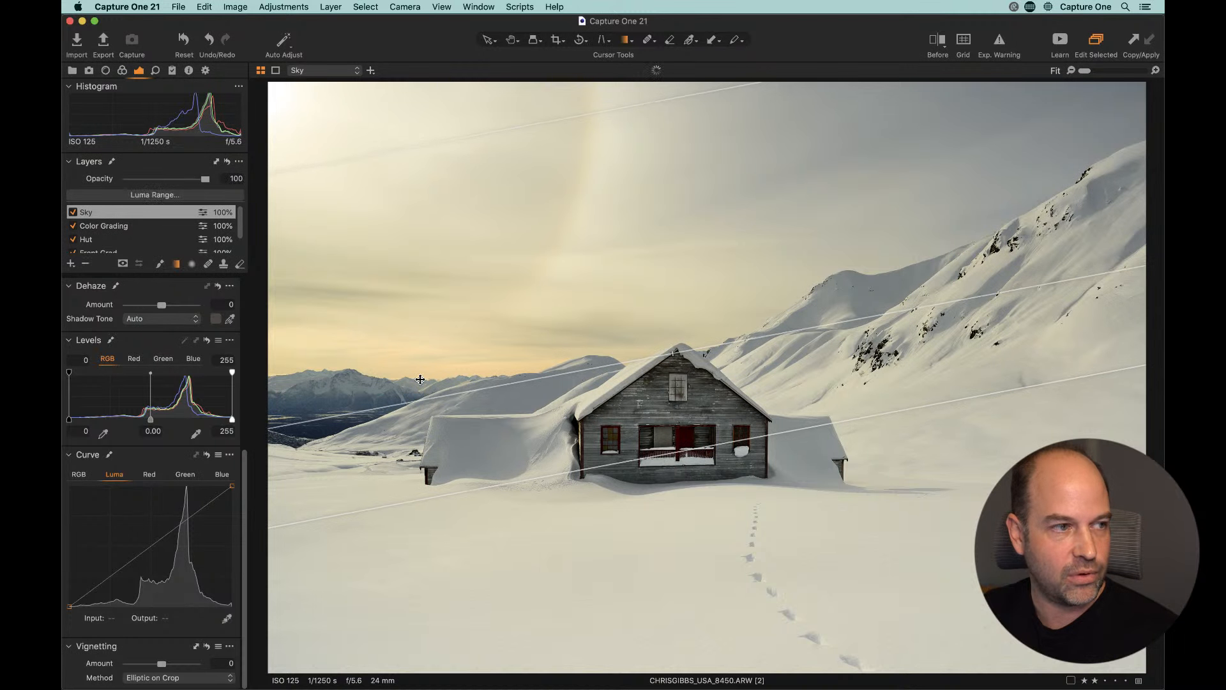
# Step: Try a Dehaze amount of 17 on the Sky layer and reset it to 0
pyautogui.moveTo(163, 307); pyautogui.dragTo(167, 307)
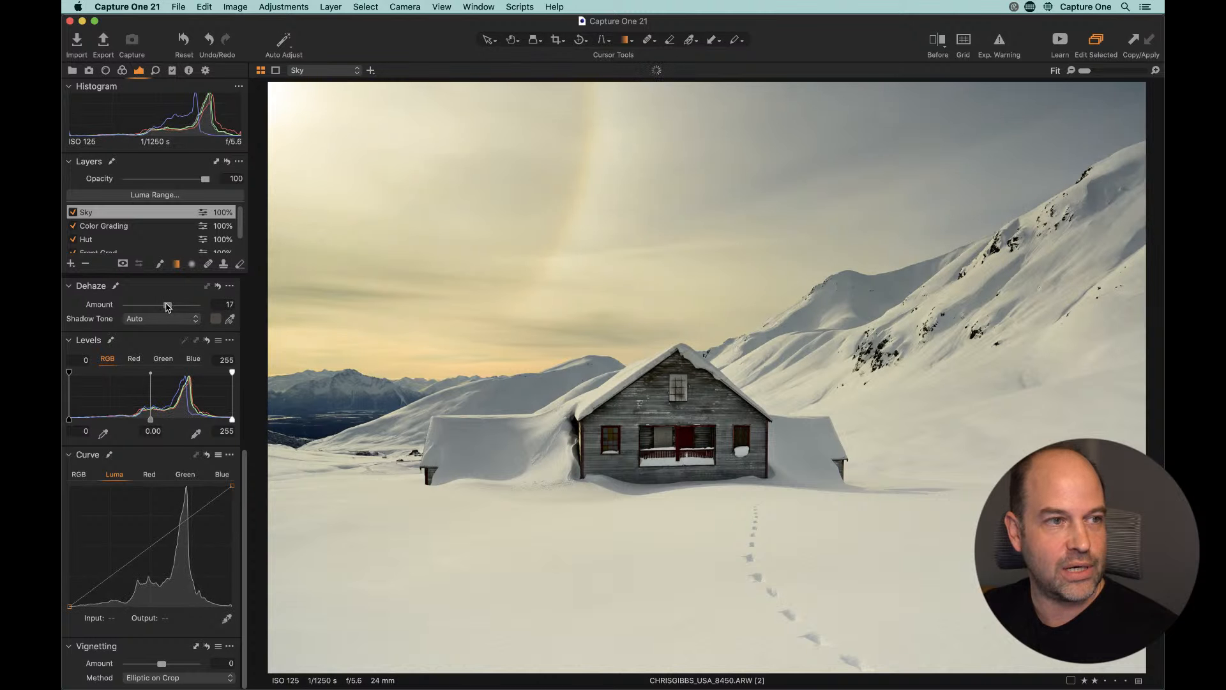
pyautogui.doubleClick(169, 307)
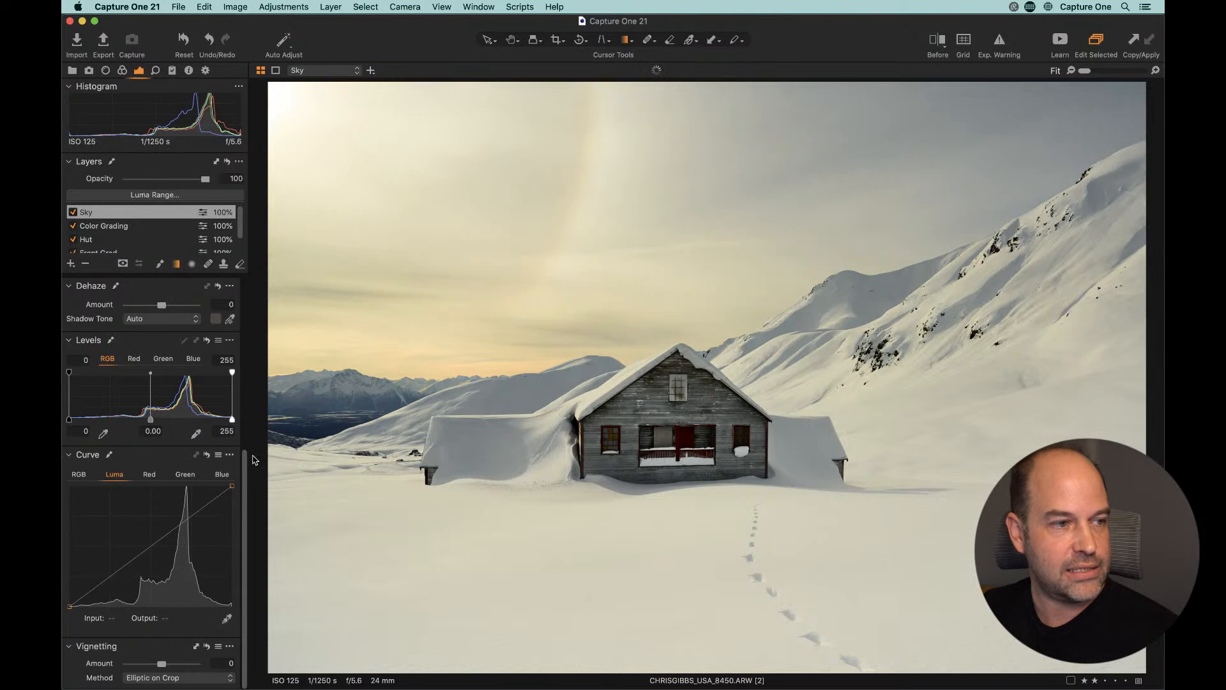
# Step: Set the Sky layer's Clarity to 36 and Highlight to -22, comparing the image with the layer off and on
pyautogui.moveTo(246, 478); pyautogui.dragTo(251, 344)
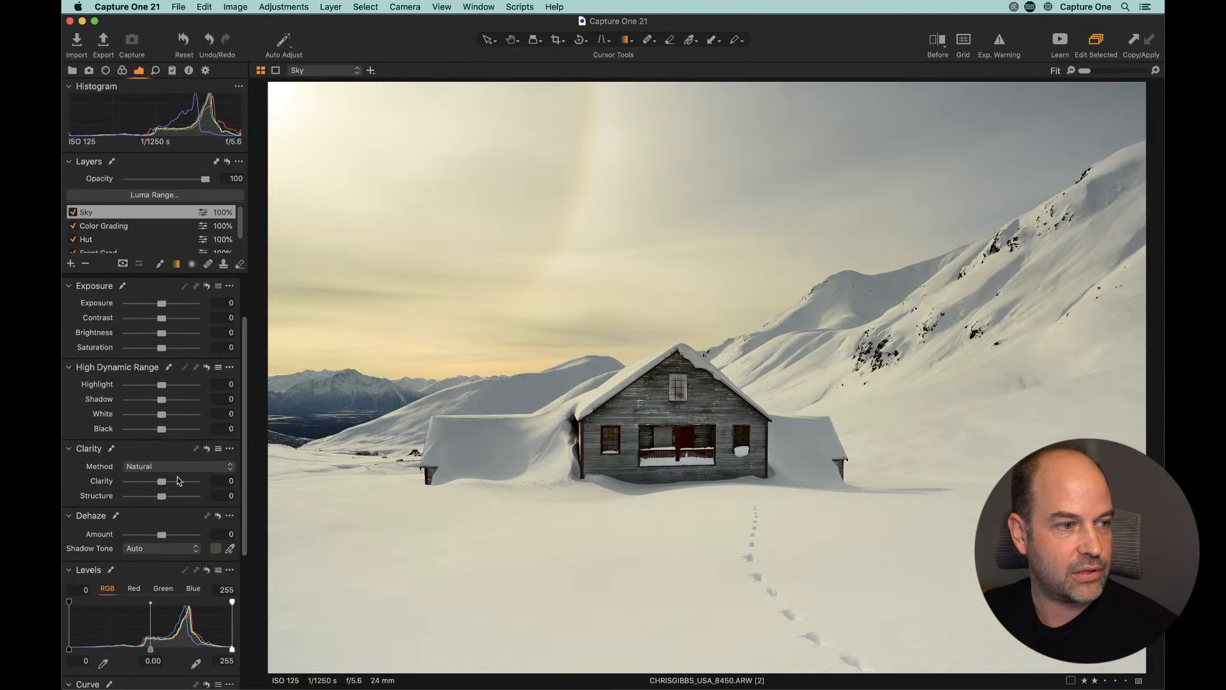
pyautogui.moveTo(163, 484)
pyautogui.mouseDown()
pyautogui.moveTo(185, 486)
pyautogui.moveTo(174, 484)
pyautogui.mouseUp()
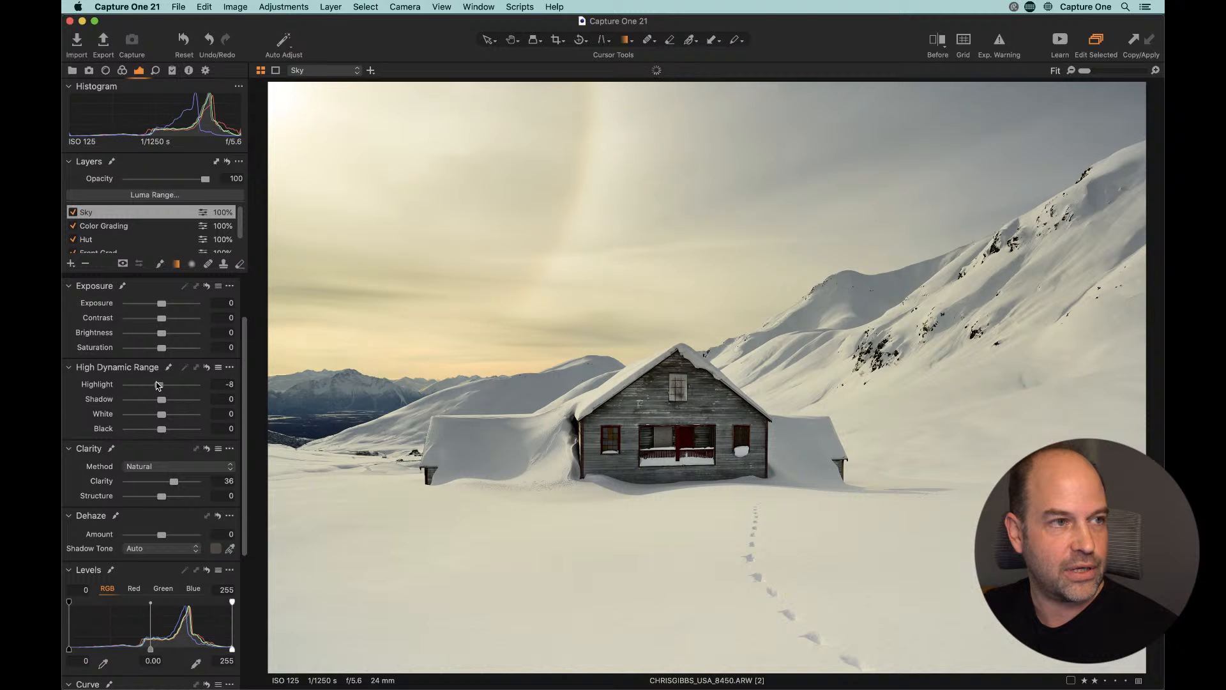
pyautogui.moveTo(158, 384); pyautogui.dragTo(154, 386)
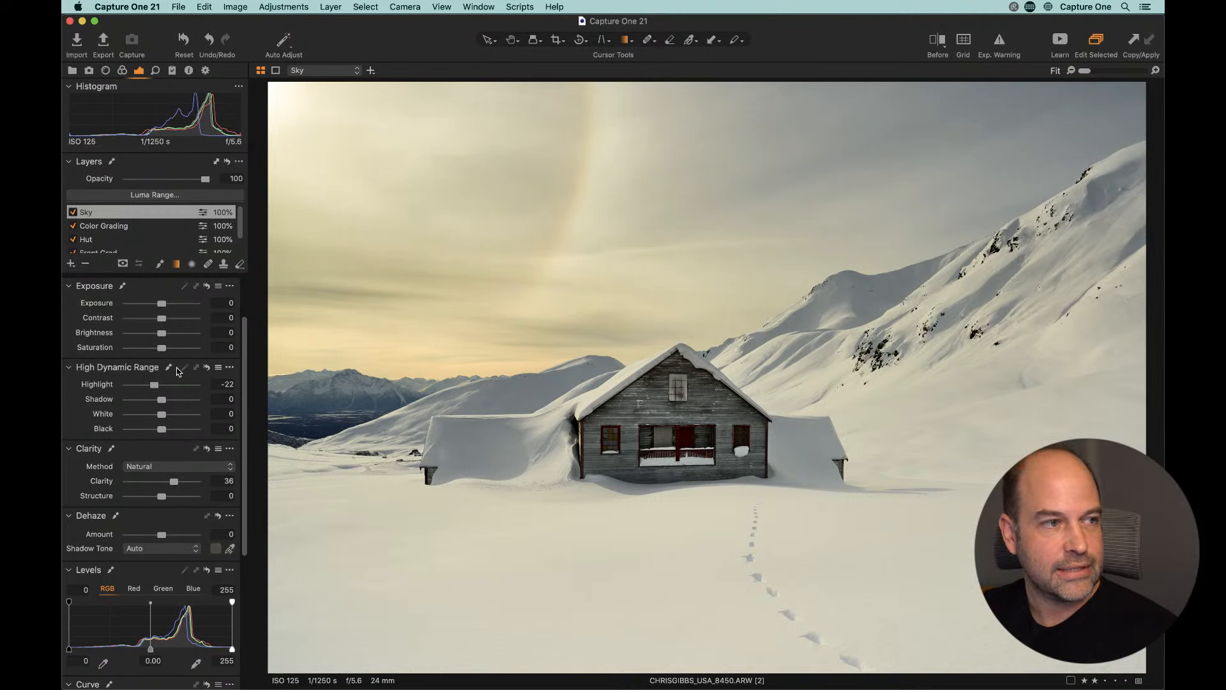
pyautogui.click(72, 212)
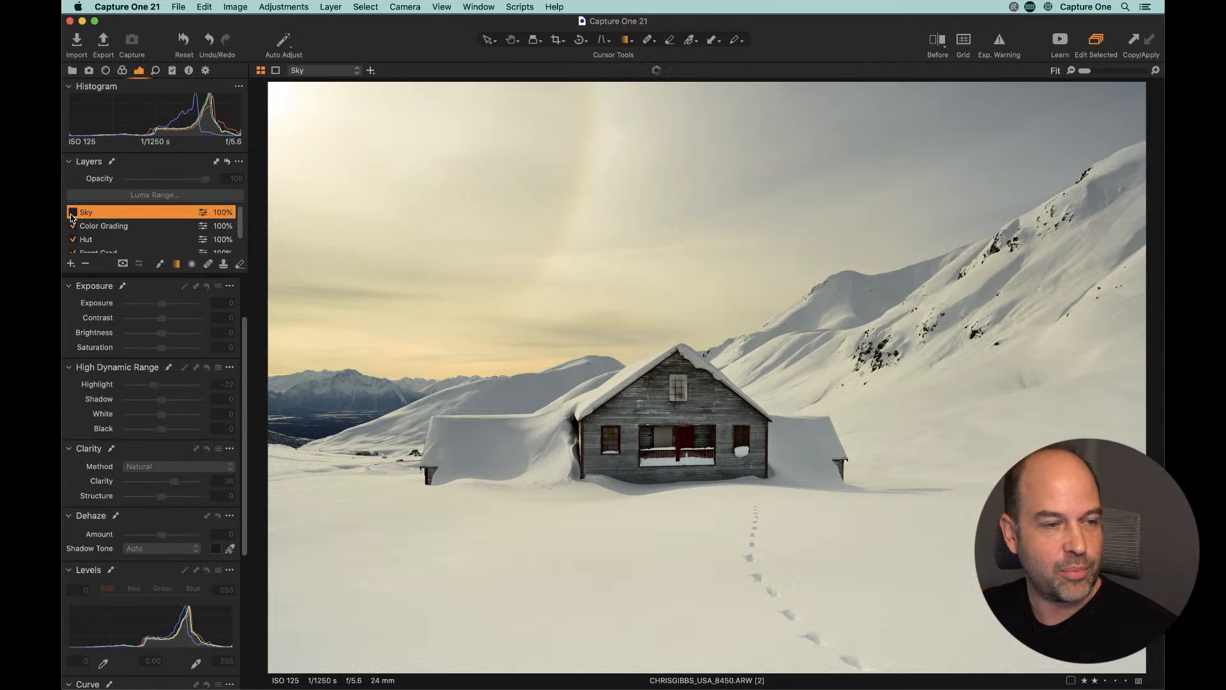
pyautogui.click(73, 212)
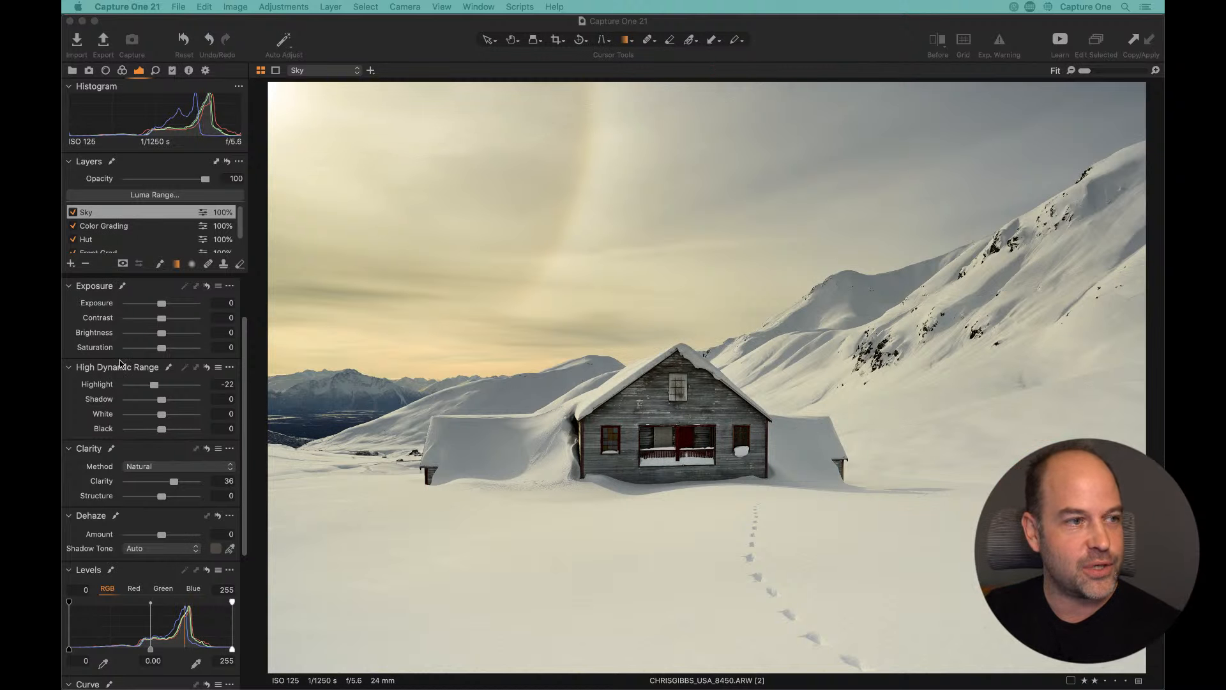
# Step: Compare the original and edited cabin photo in a split before/after view with the divider over the hut
pyautogui.click(512, 41)
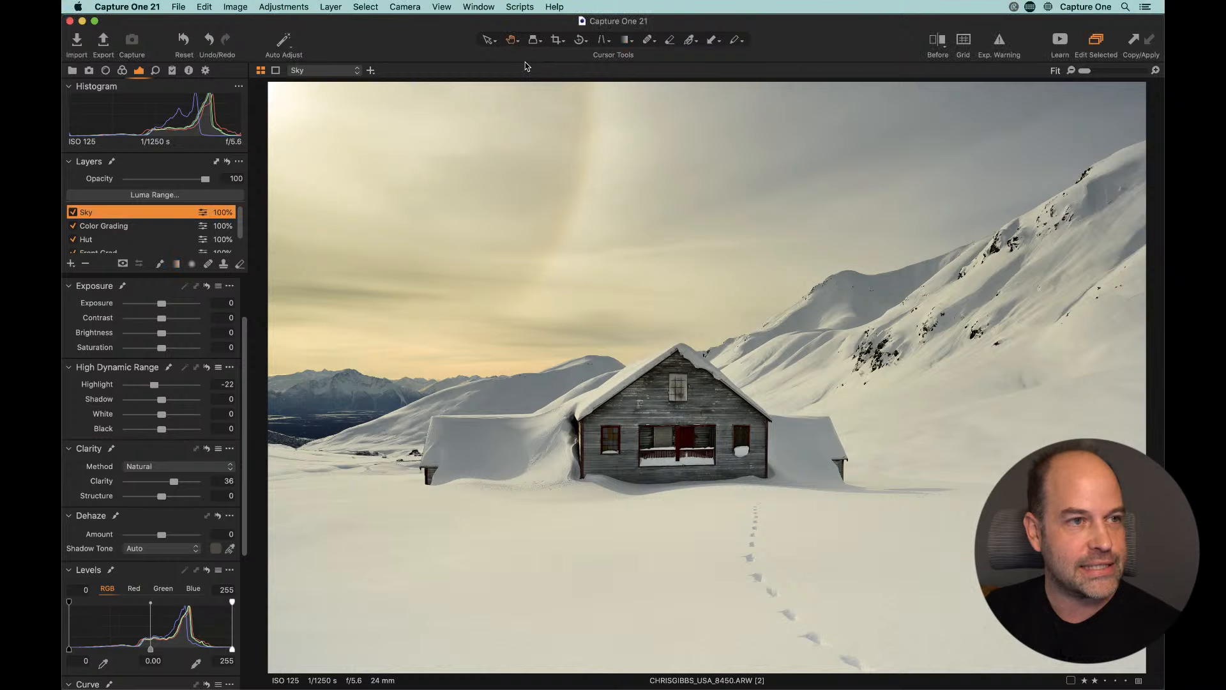
pyautogui.click(937, 40)
pyautogui.moveTo(707, 377); pyautogui.dragTo(663, 377)
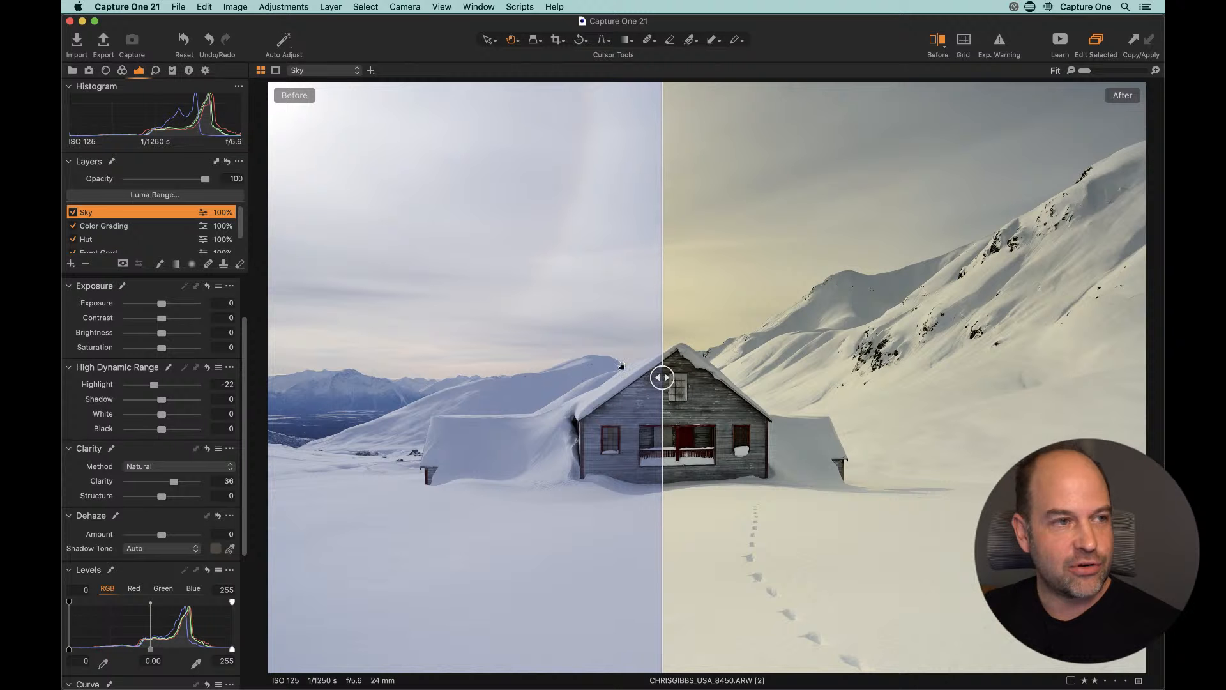
# Step: Check the cabin photo's camera and exposure metadata, and return to the exposure tools
pyautogui.click(191, 72)
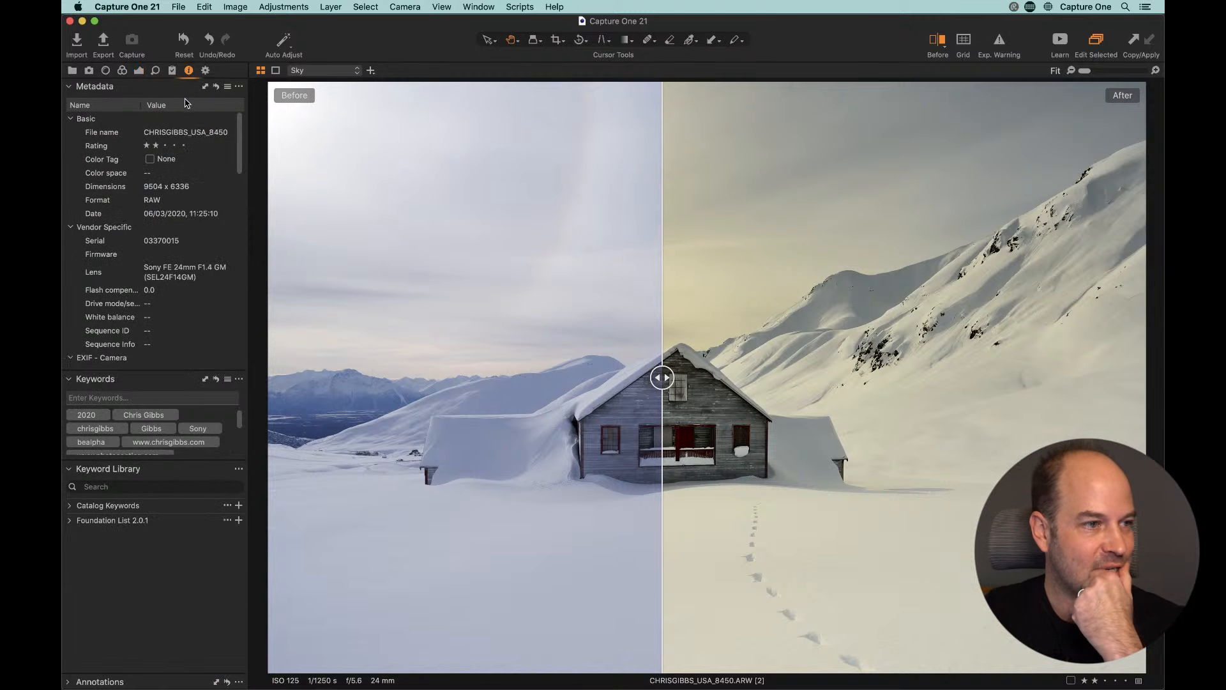
pyautogui.scroll(-5, 137, 259)
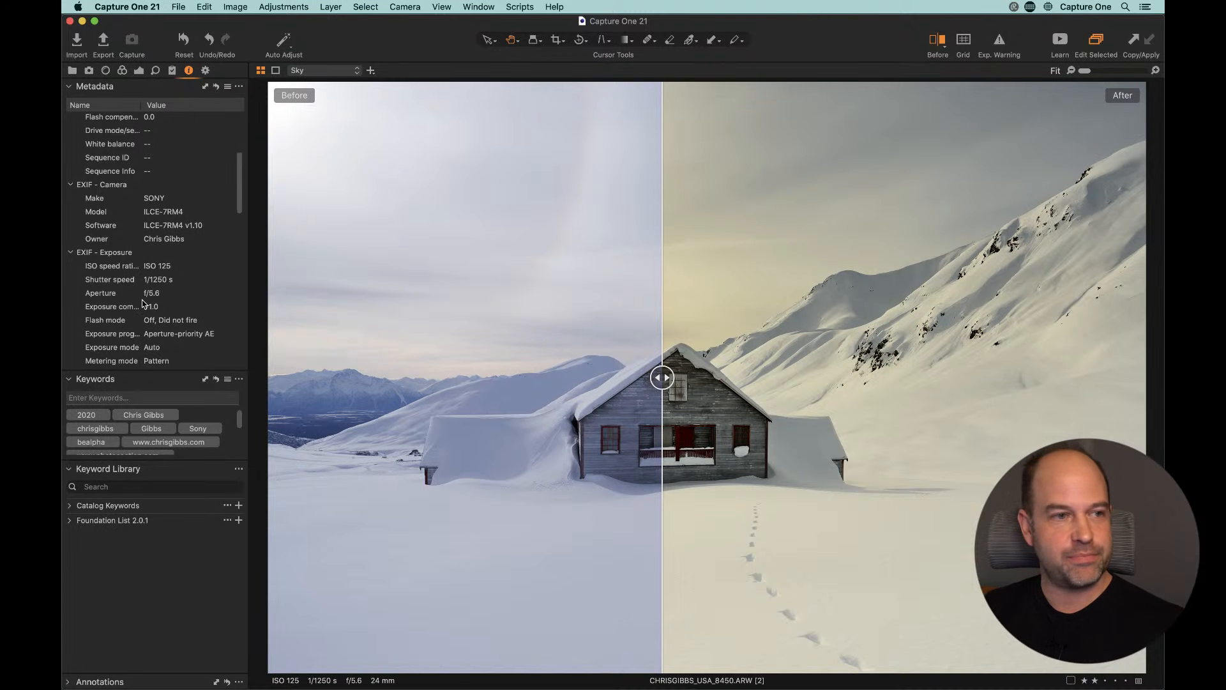
pyautogui.click(139, 72)
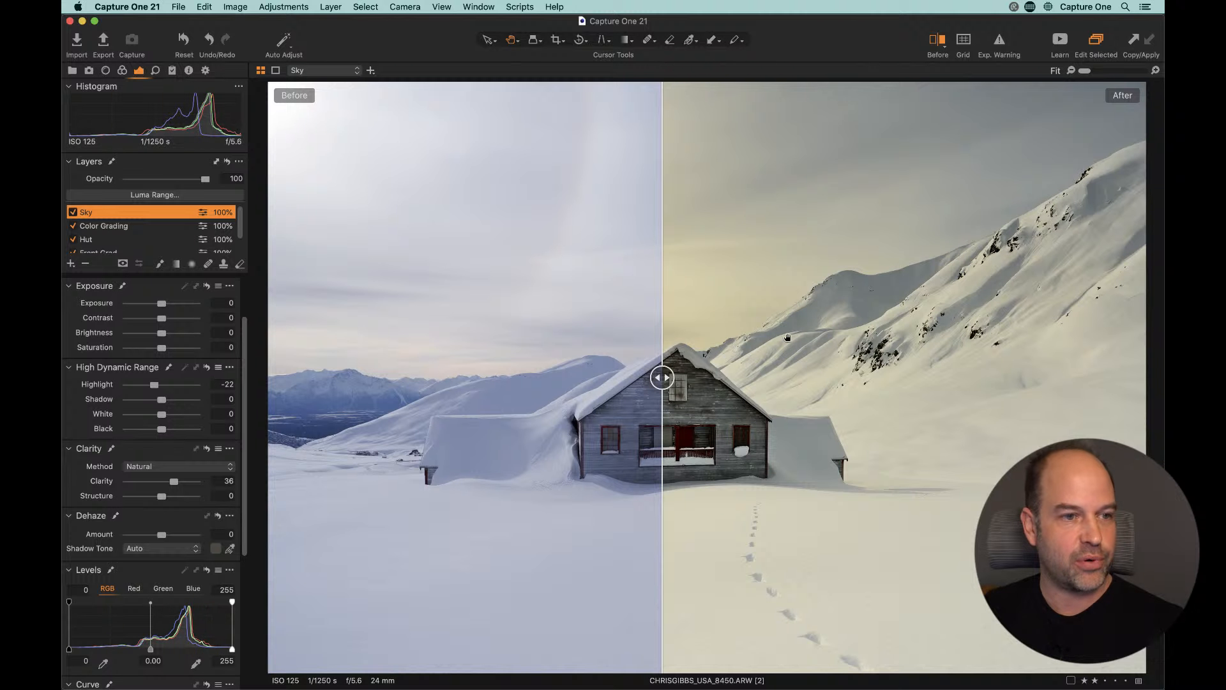
# Step: Move the before/after divider to the hut's roof peak for a last comparison and turn the split view off
pyautogui.moveTo(663, 378)
pyautogui.mouseDown()
pyautogui.moveTo(1056, 378)
pyautogui.moveTo(269, 377)
pyautogui.moveTo(1143, 377)
pyautogui.moveTo(963, 378)
pyautogui.moveTo(194, 435)
pyautogui.moveTo(772, 378)
pyautogui.moveTo(678, 378)
pyautogui.mouseUp()
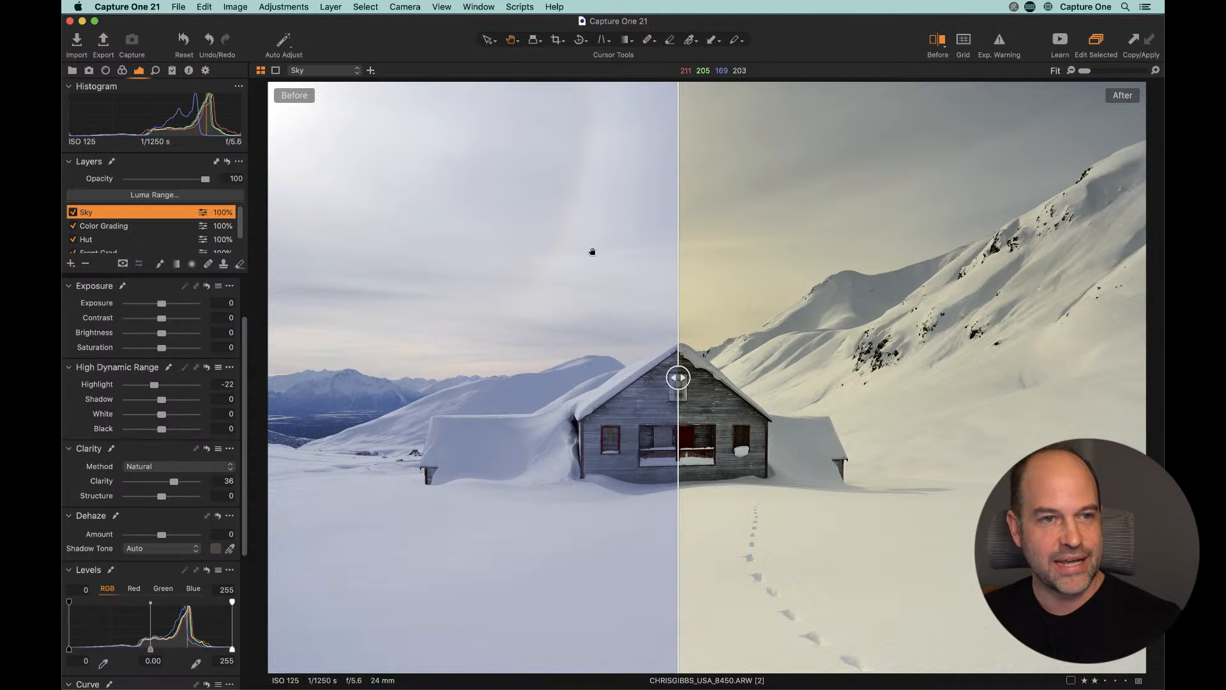
pyautogui.click(938, 42)
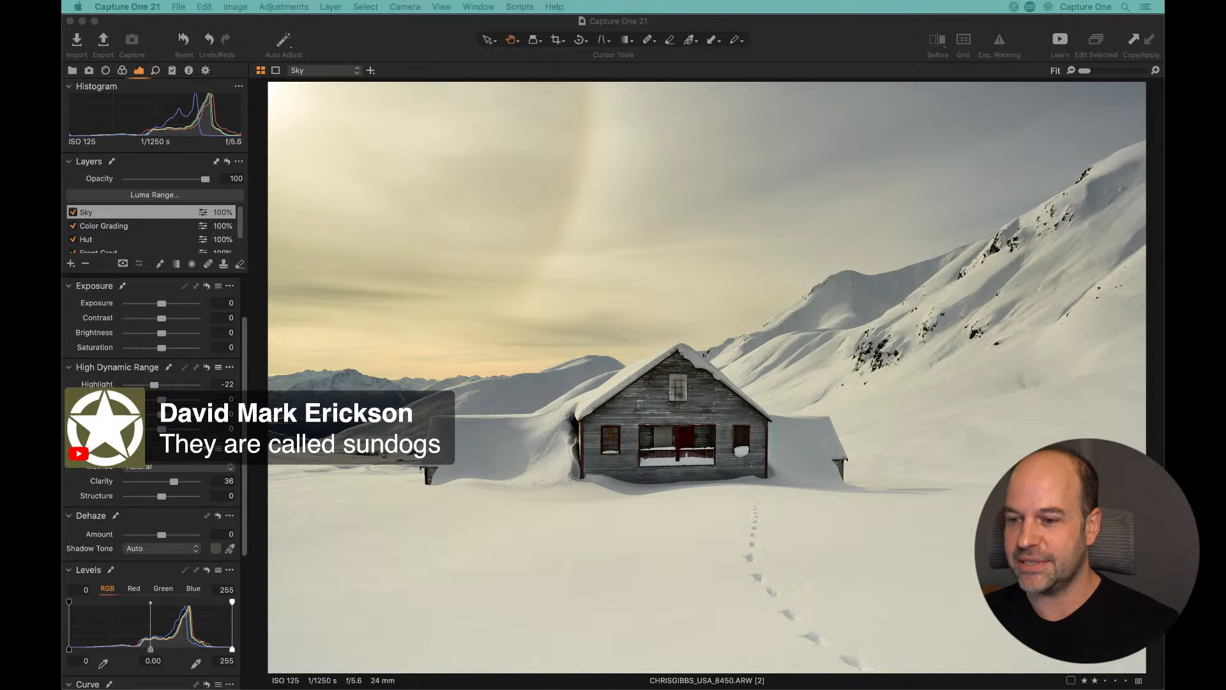
# Step: Show the image browser and open the second variant of the dark portrait with the red backdrop
pyautogui.click(261, 159)
pyautogui.press('y')
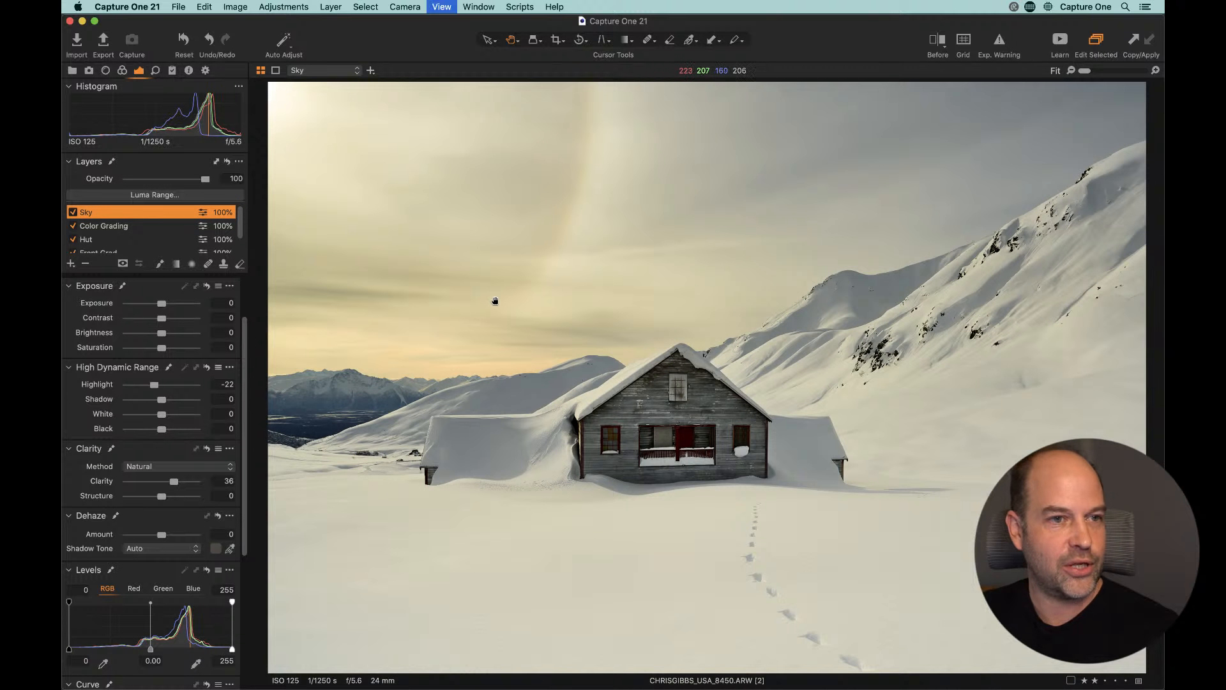
pyautogui.click(1100, 487)
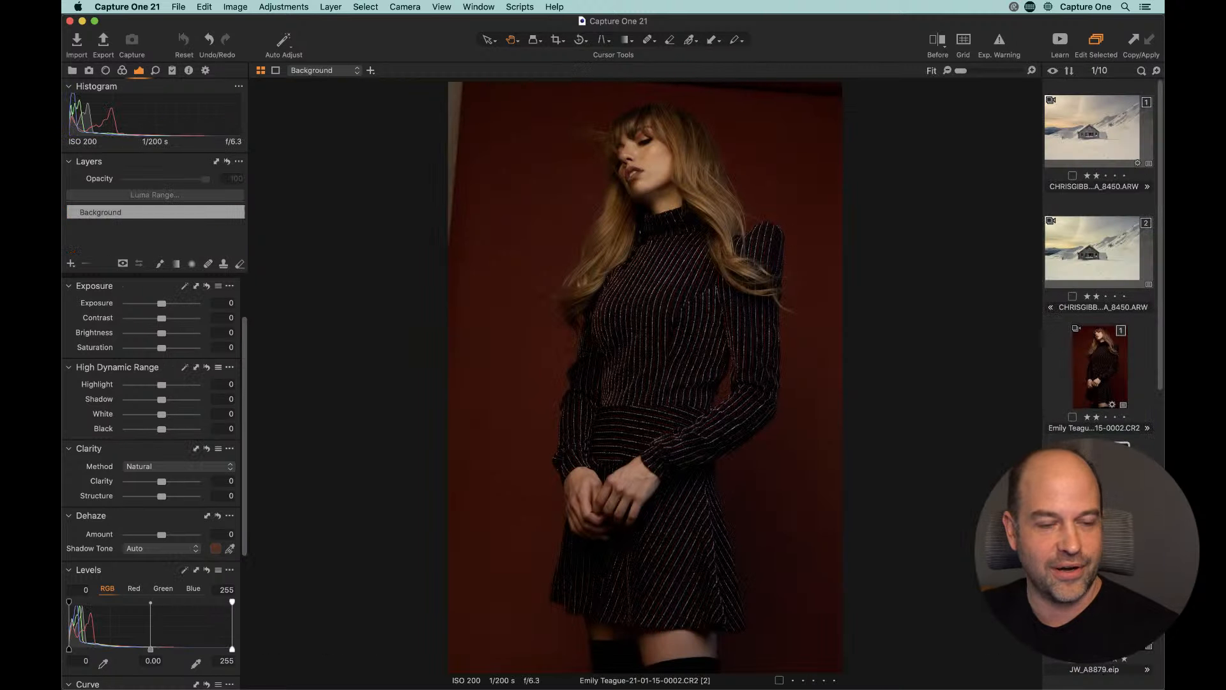
# Step: Hide the image browser, return to the unedited portrait variant and crop it to about 1857 × 3000 px, excluding the backdrop's edges
pyautogui.press('super+b')
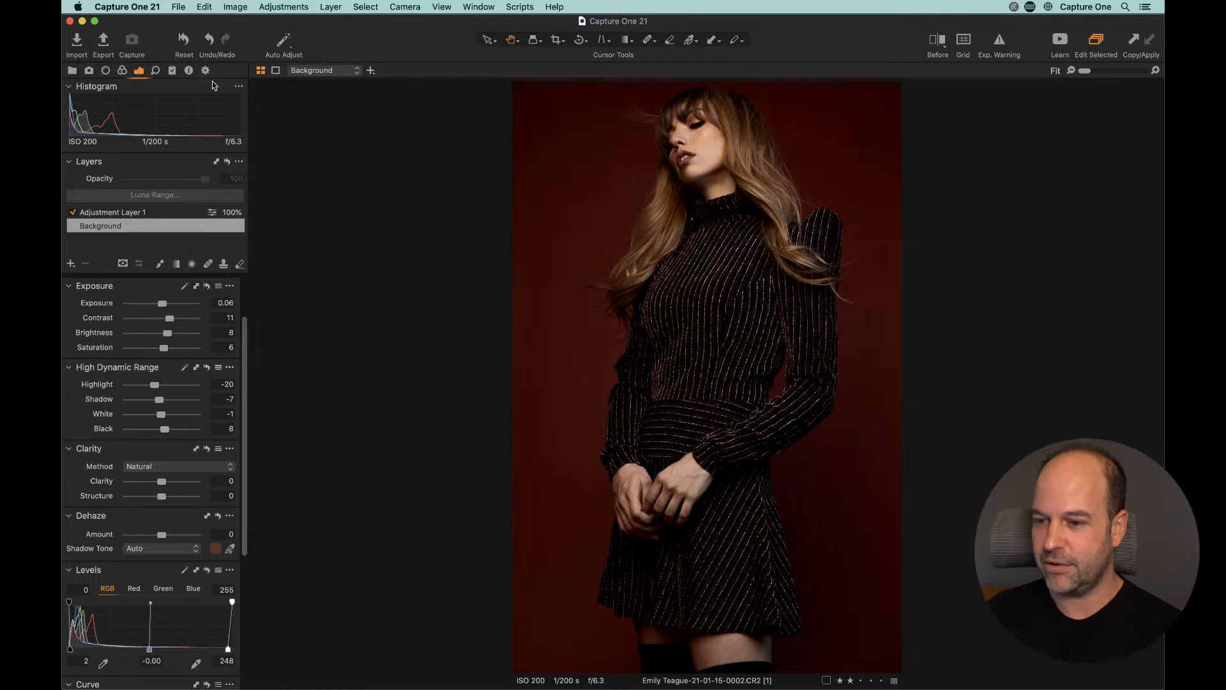
pyautogui.press('super+Right')
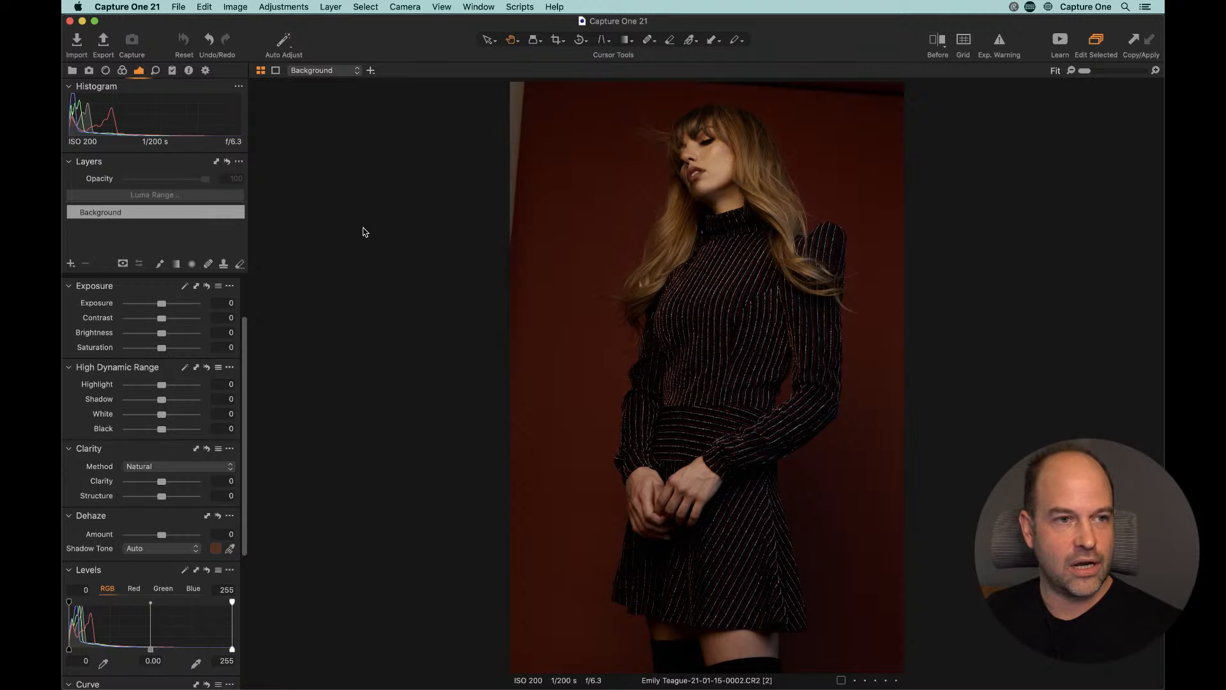
pyautogui.click(557, 40)
pyautogui.moveTo(511, 83); pyautogui.dragTo(544, 89)
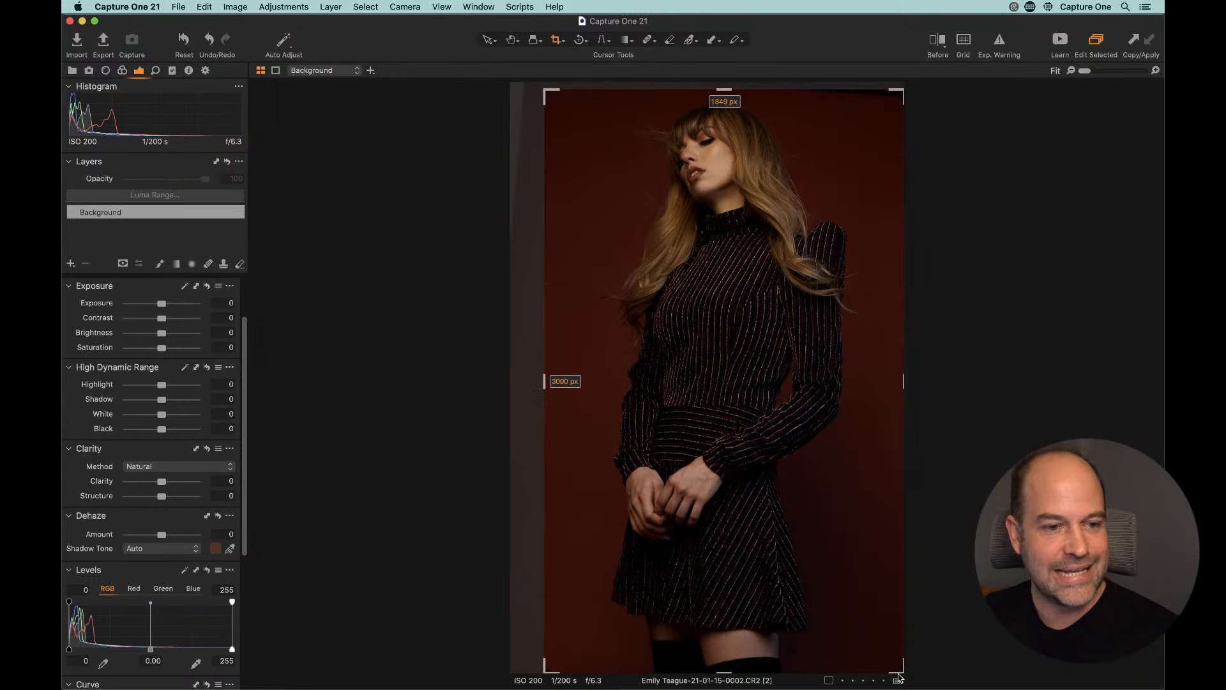
pyautogui.moveTo(898, 668)
pyautogui.mouseDown()
pyautogui.moveTo(887, 635)
pyautogui.moveTo(897, 646)
pyautogui.mouseUp()
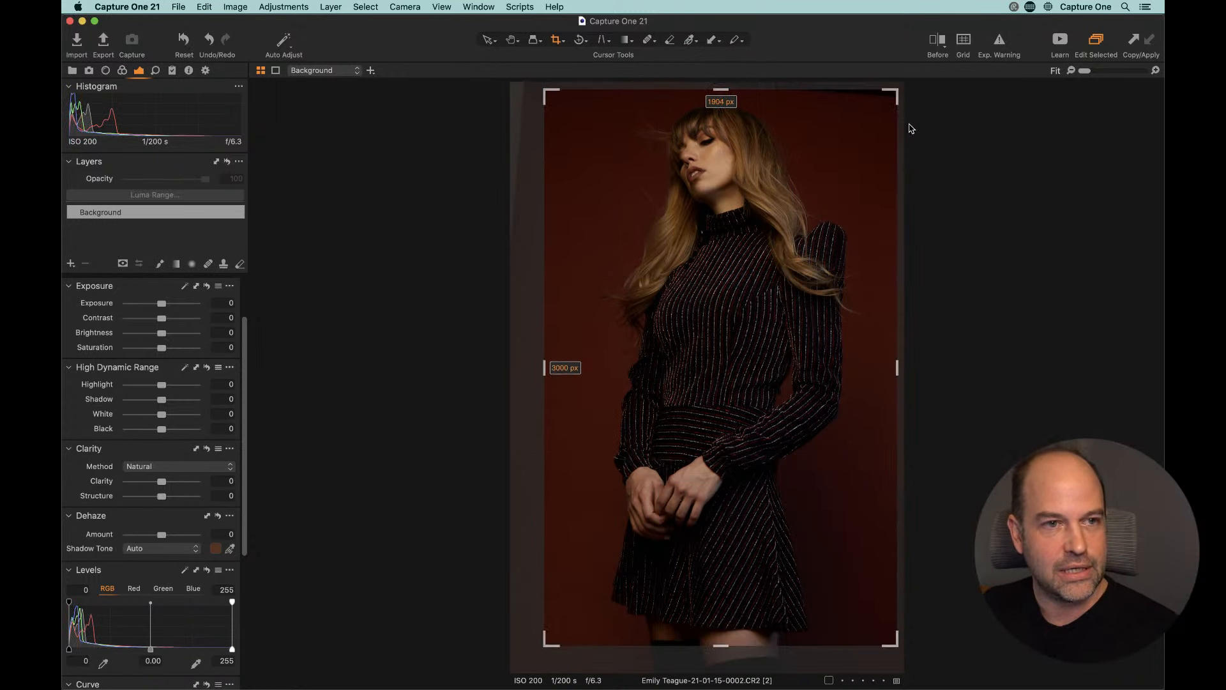
pyautogui.moveTo(896, 90); pyautogui.dragTo(886, 95)
pyautogui.moveTo(641, 349); pyautogui.dragTo(642, 348)
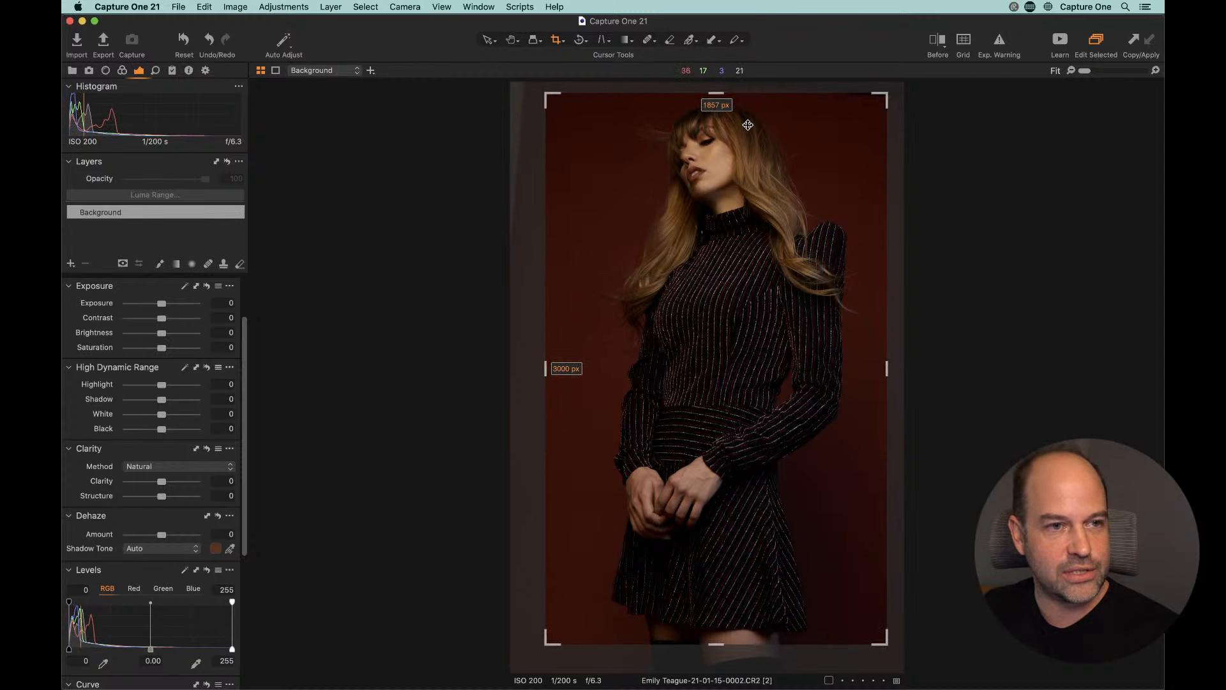
pyautogui.press('h')
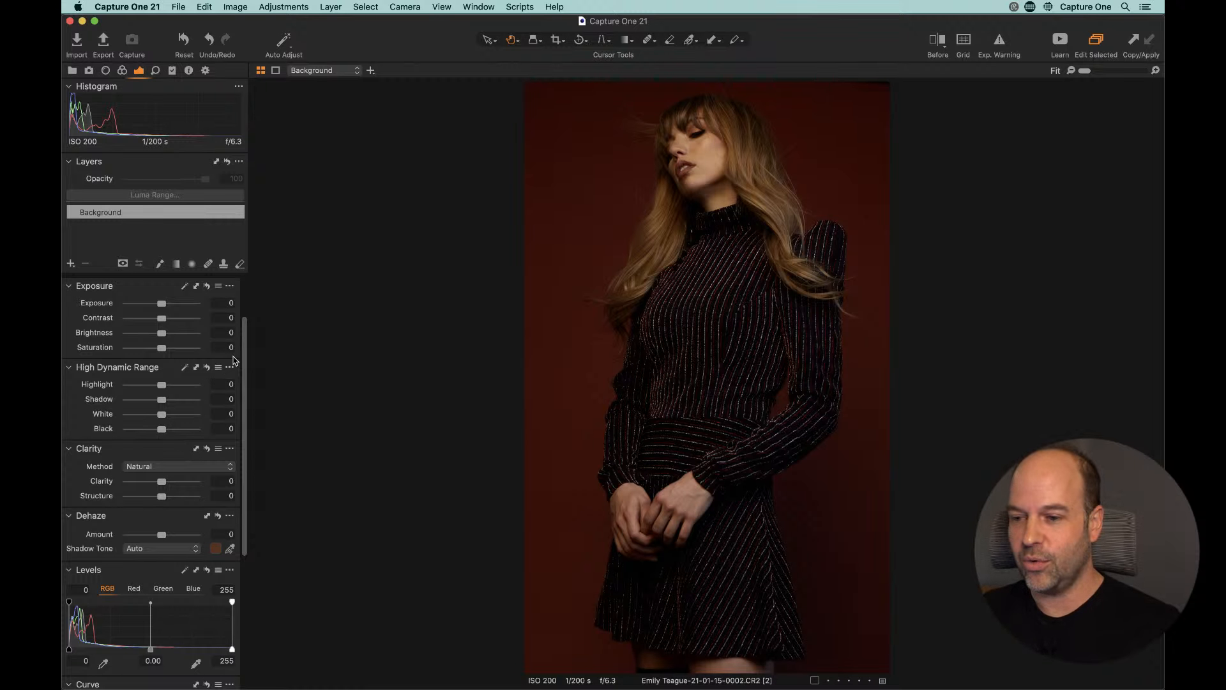
# Step: Brighten the portrait with an Exposure of 0.24 and a Brightness of 4
pyautogui.scroll(3, 240, 313)
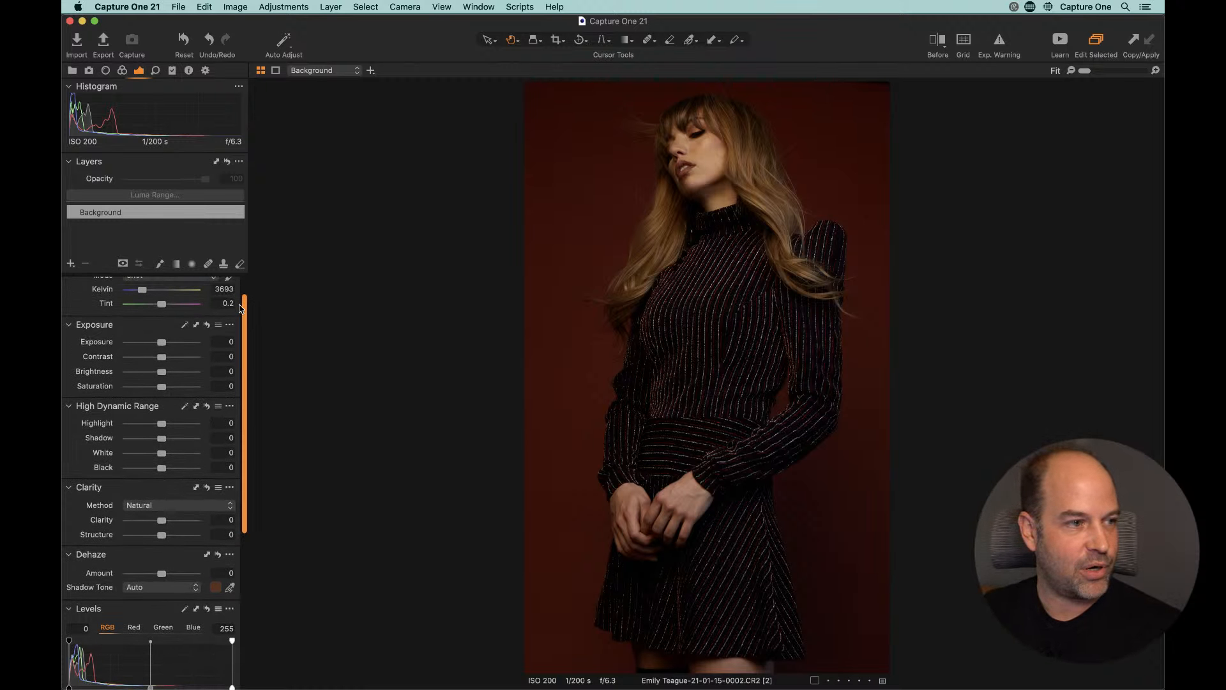
pyautogui.moveTo(165, 347); pyautogui.dragTo(166, 374)
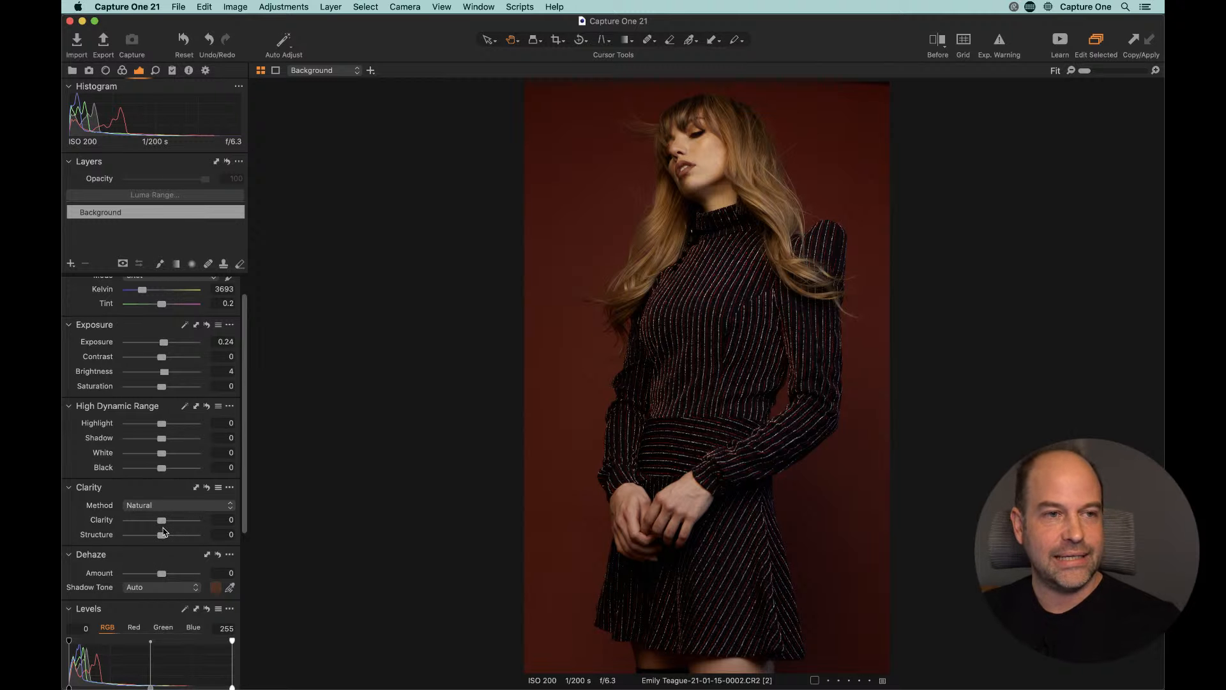
# Step: Try a Clarity of 34 on the face at 100% and of -10 on the whole portrait, resetting it each time
pyautogui.click(714, 170)
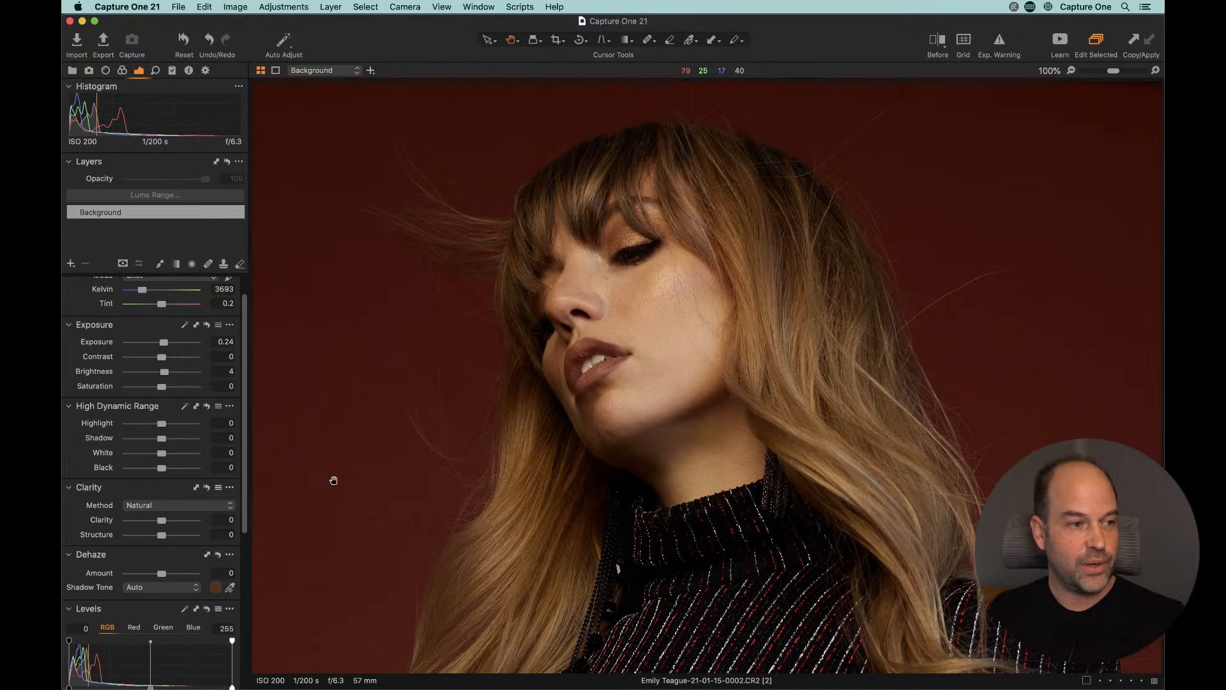
pyautogui.moveTo(161, 522); pyautogui.dragTo(173, 521)
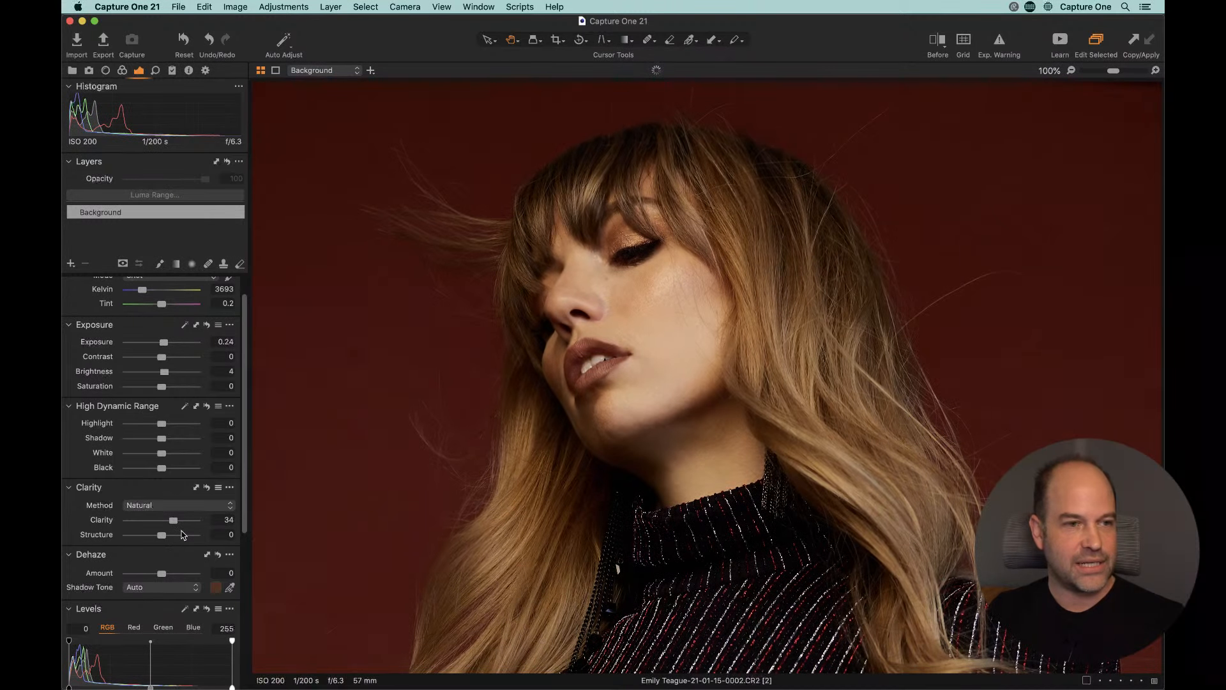
pyautogui.doubleClick(174, 520)
pyautogui.doubleClick(674, 371)
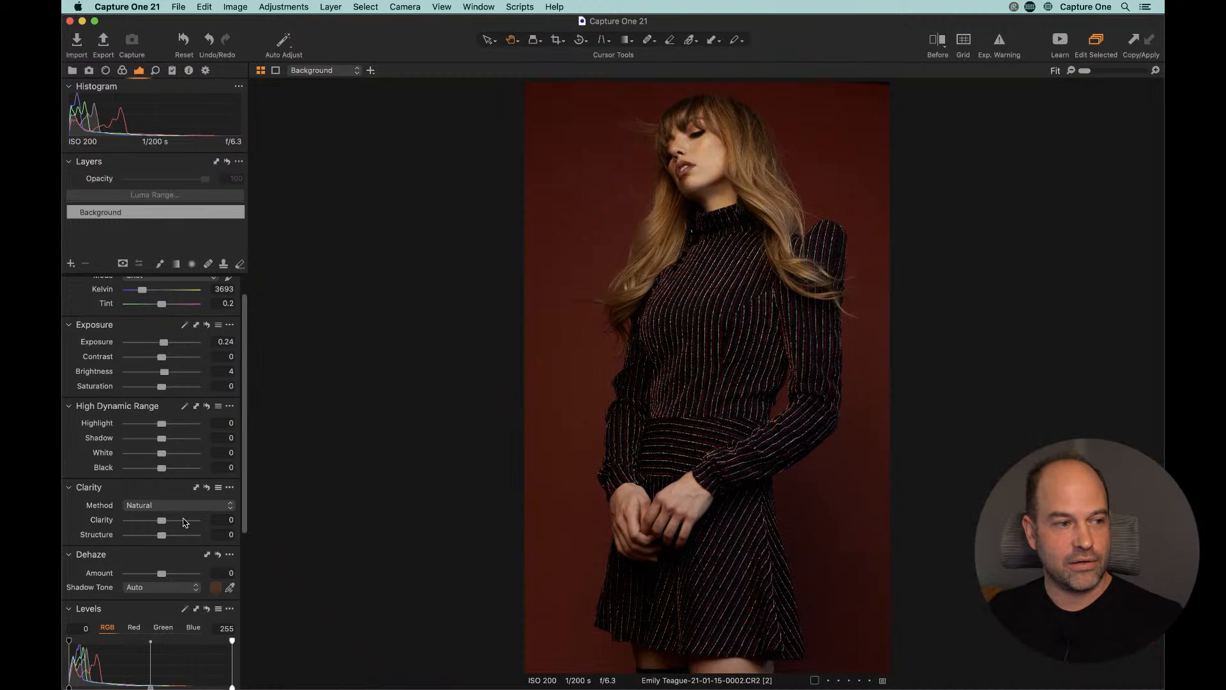
pyautogui.moveTo(161, 520)
pyautogui.mouseDown()
pyautogui.moveTo(199, 522)
pyautogui.moveTo(150, 527)
pyautogui.moveTo(198, 530)
pyautogui.moveTo(167, 530)
pyautogui.mouseUp()
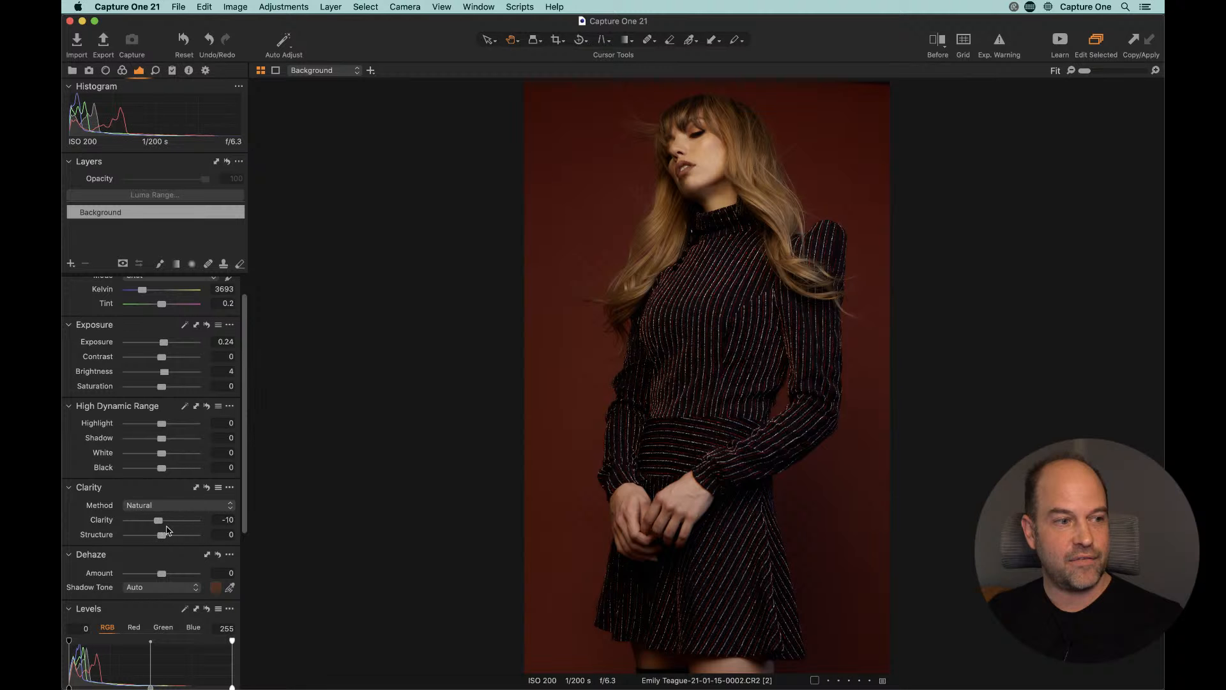
pyautogui.doubleClick(167, 528)
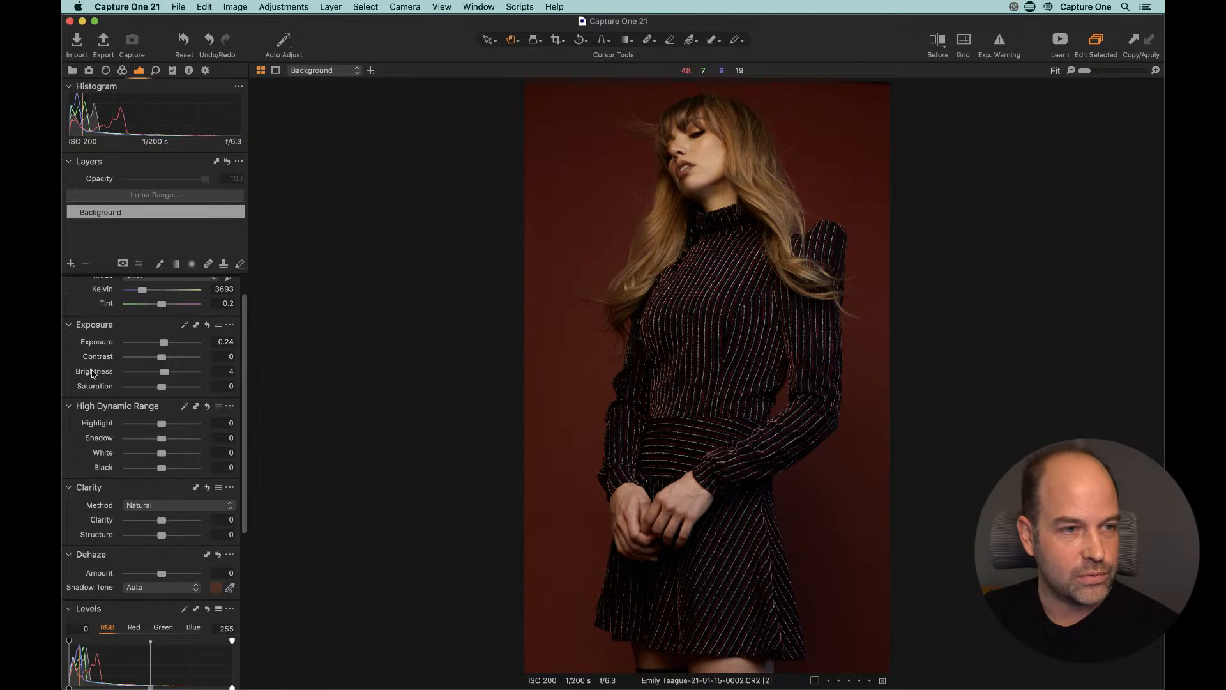
# Step: Sample the red backdrop beside the model's hair as a color range in the Advanced Color Editor
pyautogui.click(122, 71)
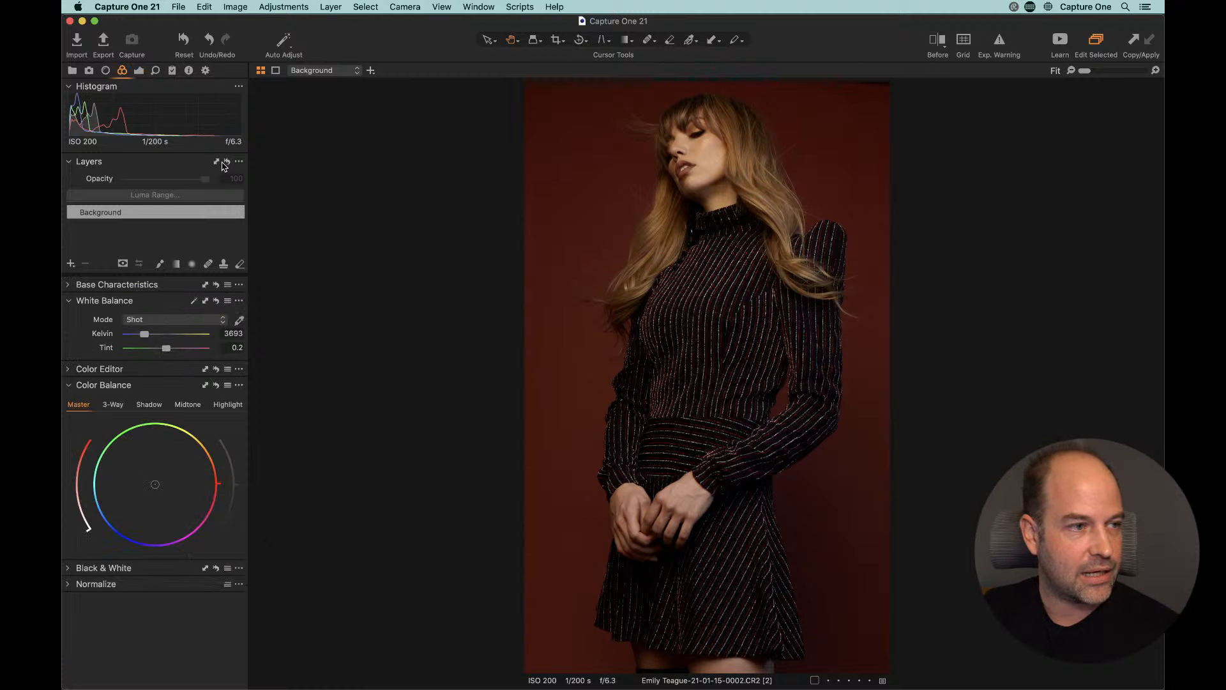
pyautogui.click(68, 369)
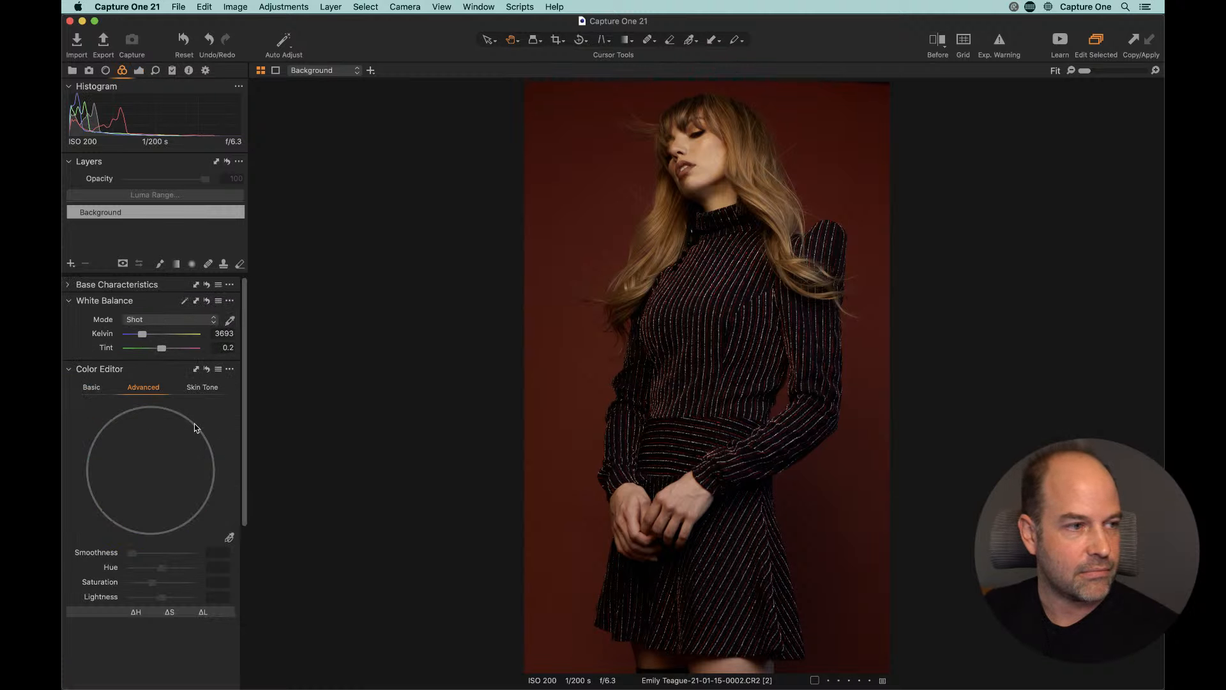
pyautogui.click(227, 537)
pyautogui.click(588, 331)
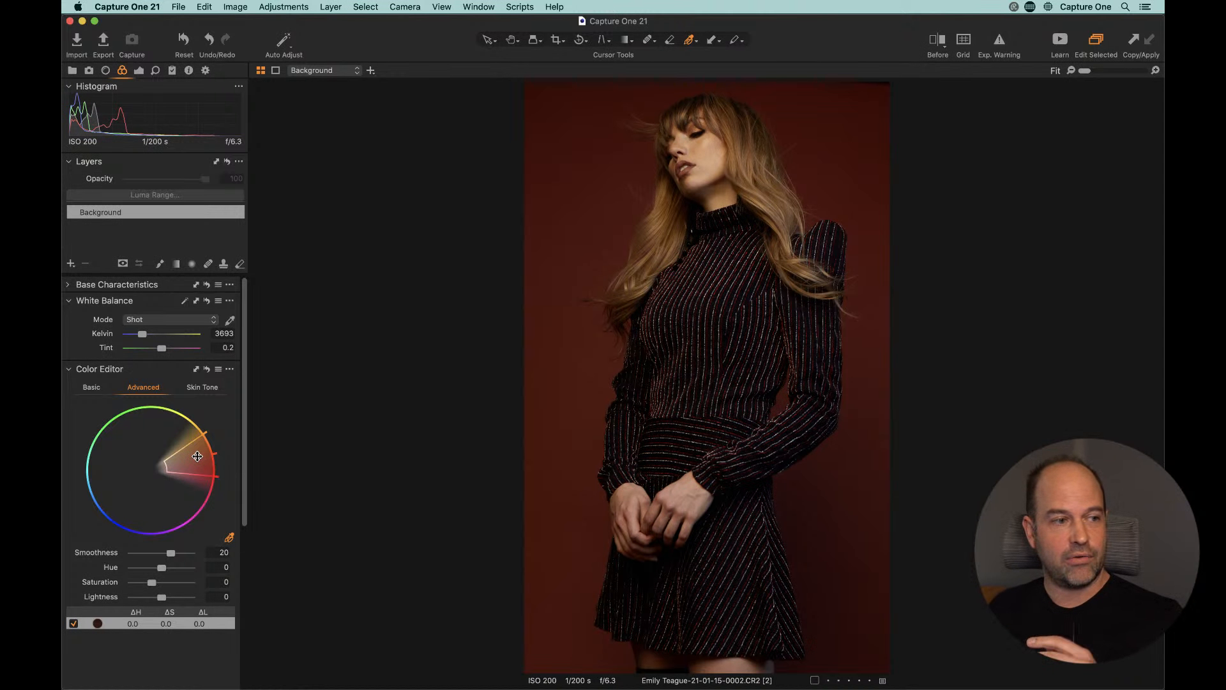
pyautogui.scroll(-5, 156, 495)
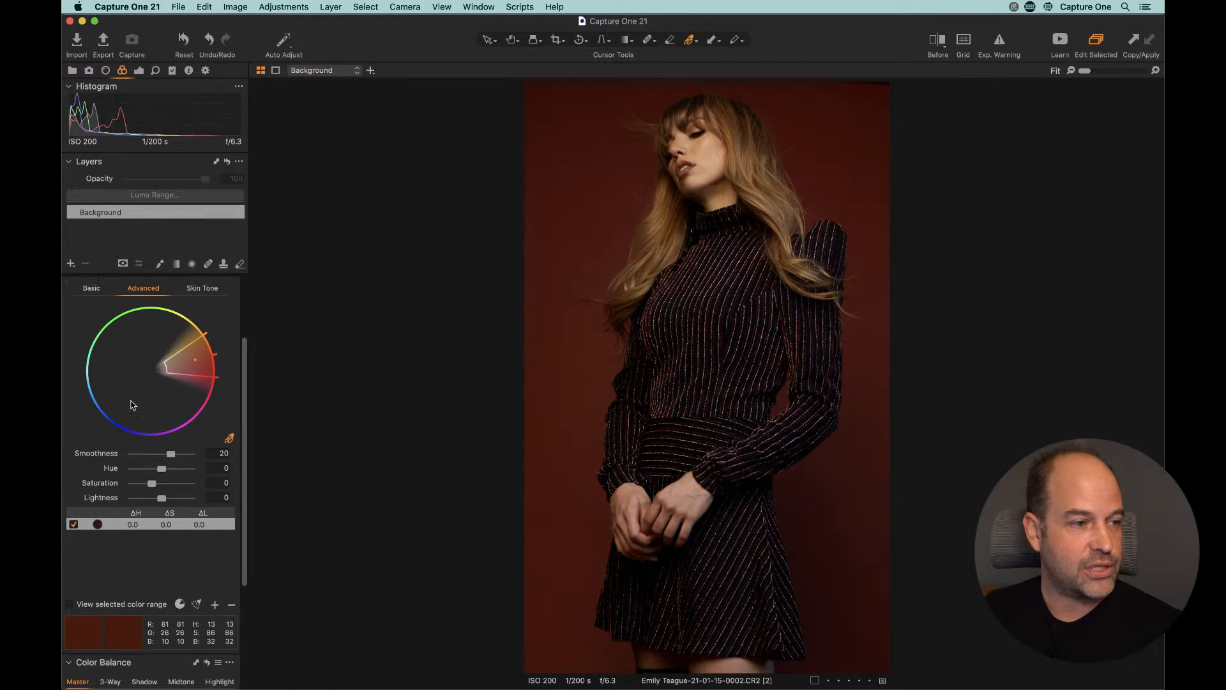
# Step: Preview the selected color range and narrow its saturation and hue limits to the backdrop's reds, excluding most skin and hair
pyautogui.click(67, 608)
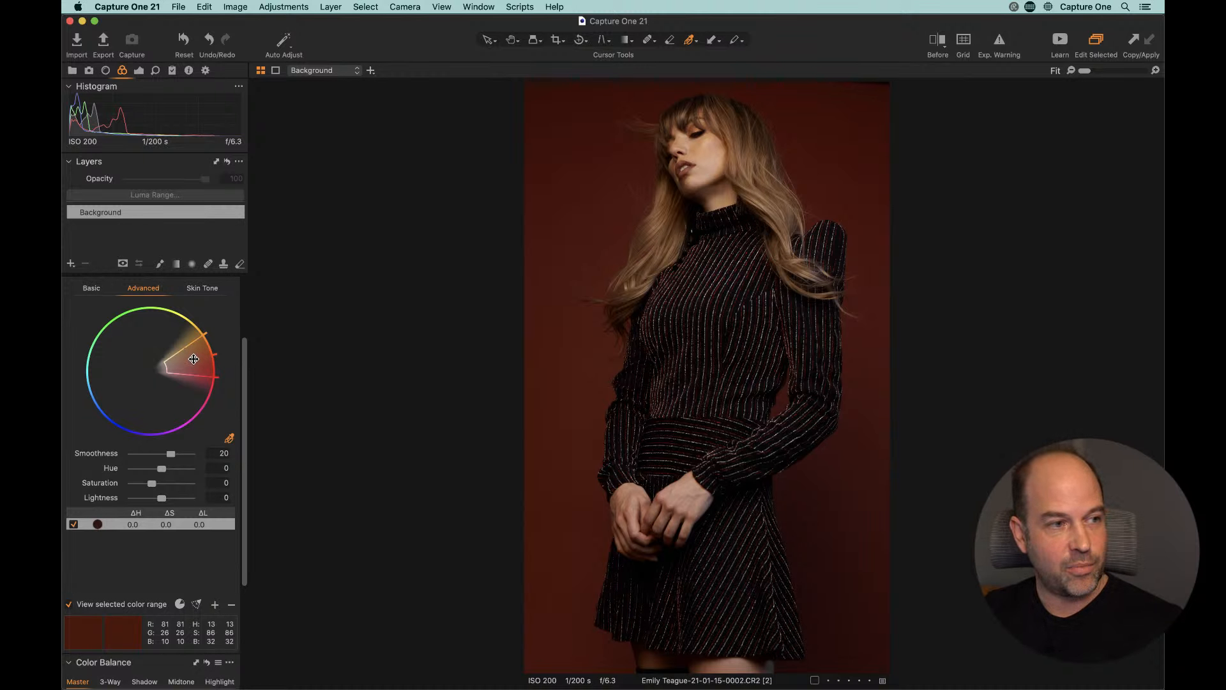
pyautogui.moveTo(164, 366); pyautogui.dragTo(177, 368)
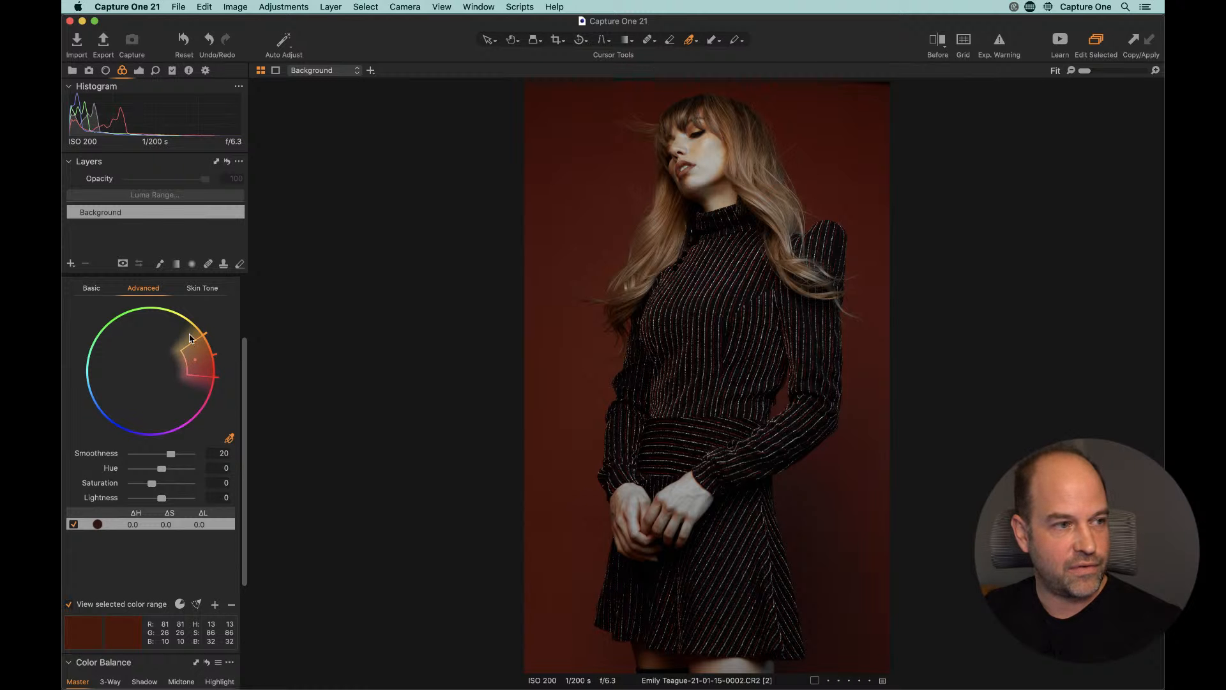
pyautogui.moveTo(196, 336); pyautogui.dragTo(203, 343)
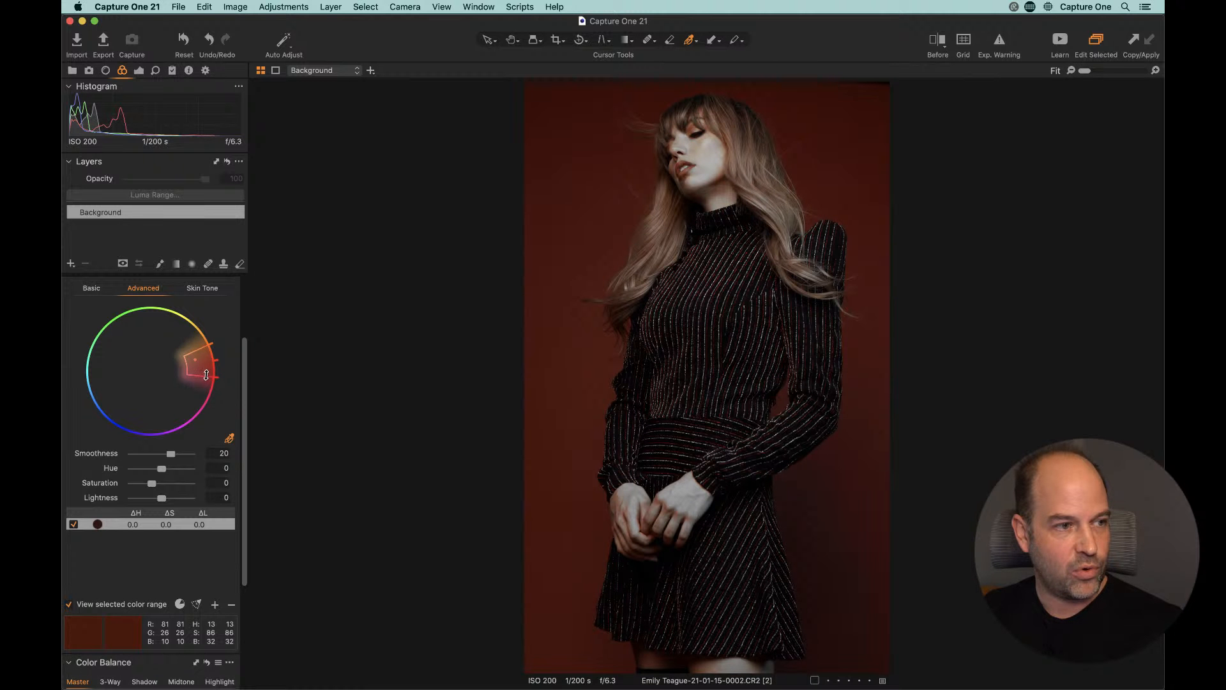
pyautogui.moveTo(207, 375)
pyautogui.mouseDown()
pyautogui.moveTo(205, 408)
pyautogui.moveTo(216, 359)
pyautogui.moveTo(215, 376)
pyautogui.mouseUp()
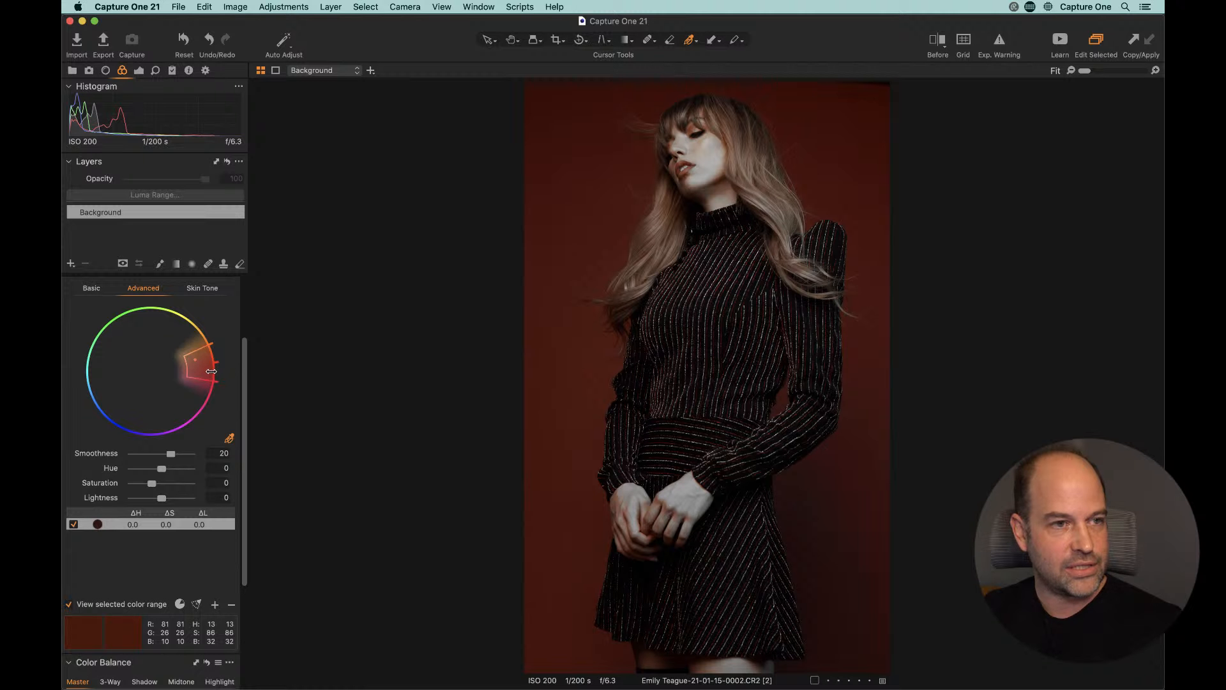
# Step: Test different Smoothness values for the backdrop color range, set it to 12.1 and turn off the range preview
pyautogui.moveTo(171, 454); pyautogui.dragTo(153, 458)
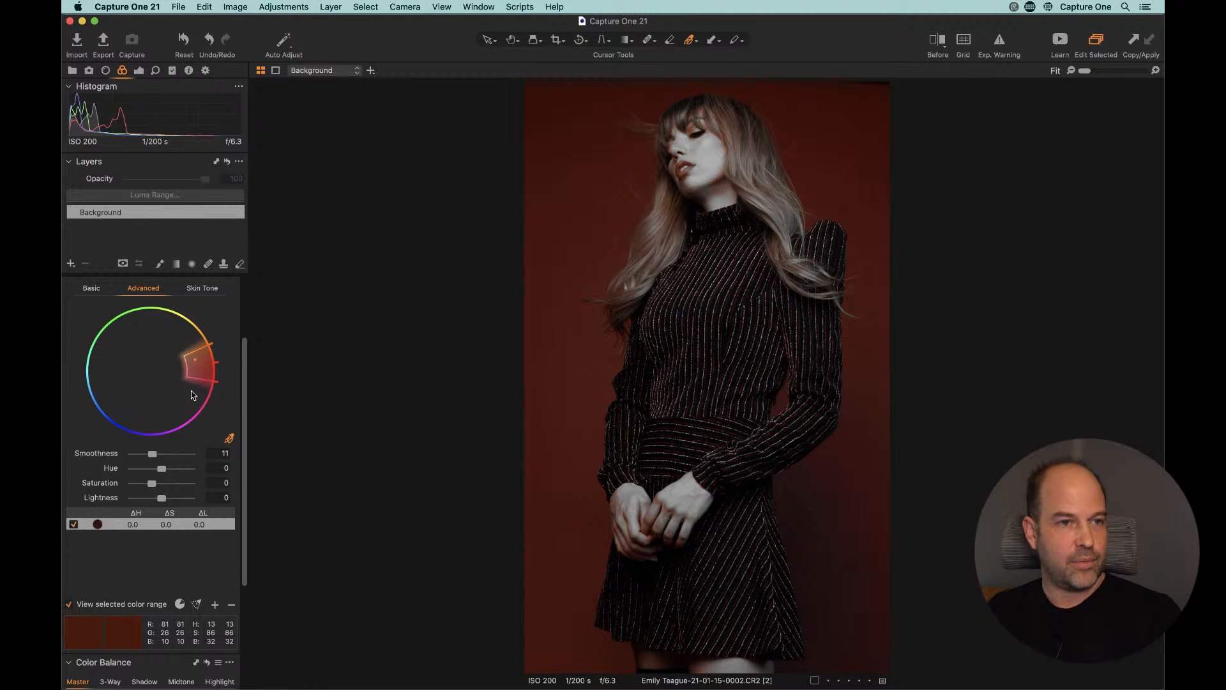
pyautogui.moveTo(156, 453); pyautogui.dragTo(88, 456)
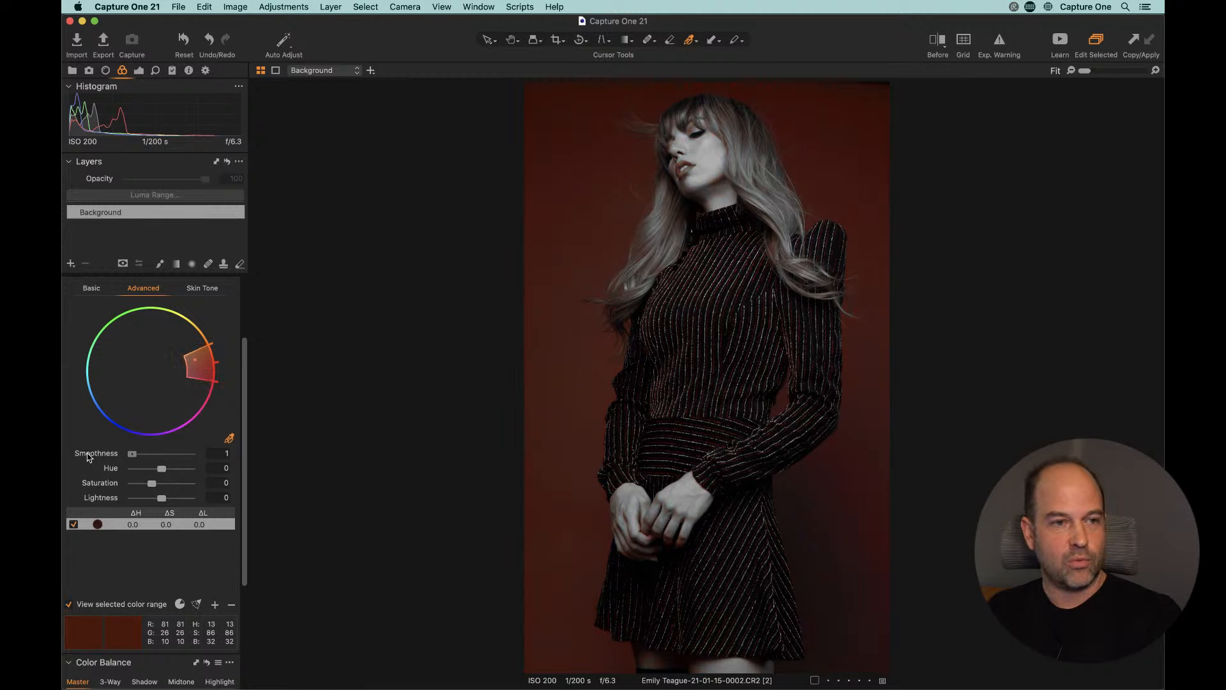
pyautogui.moveTo(133, 454); pyautogui.dragTo(154, 455)
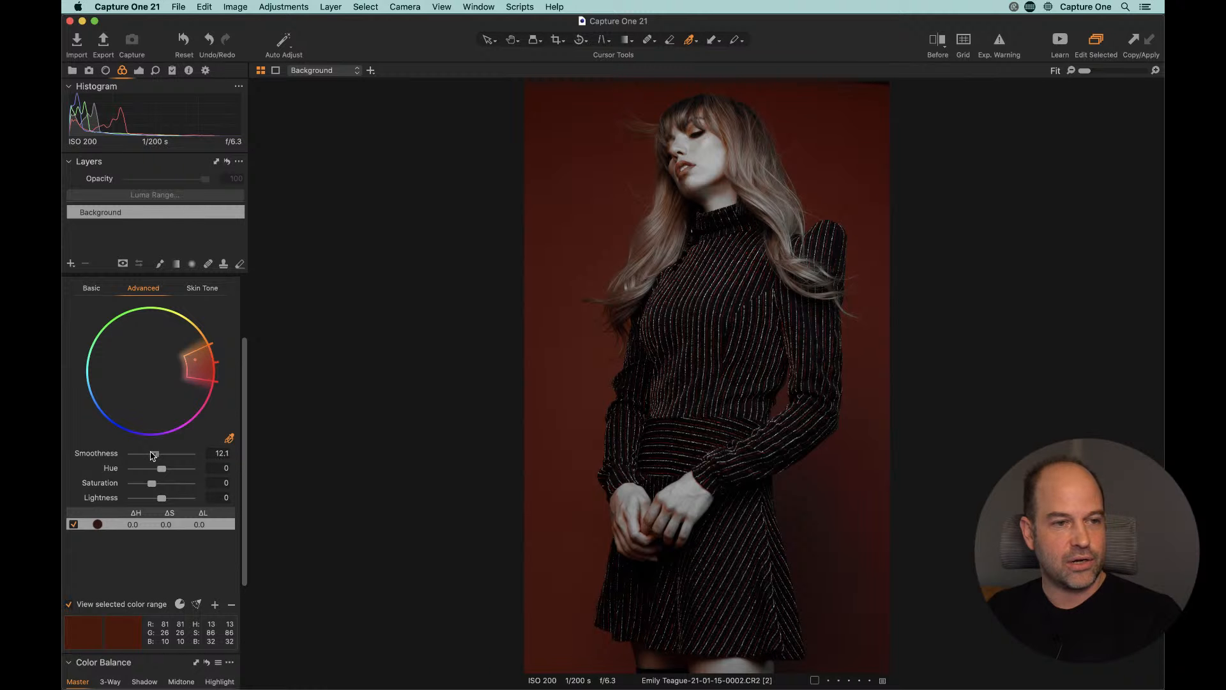
pyautogui.click(69, 605)
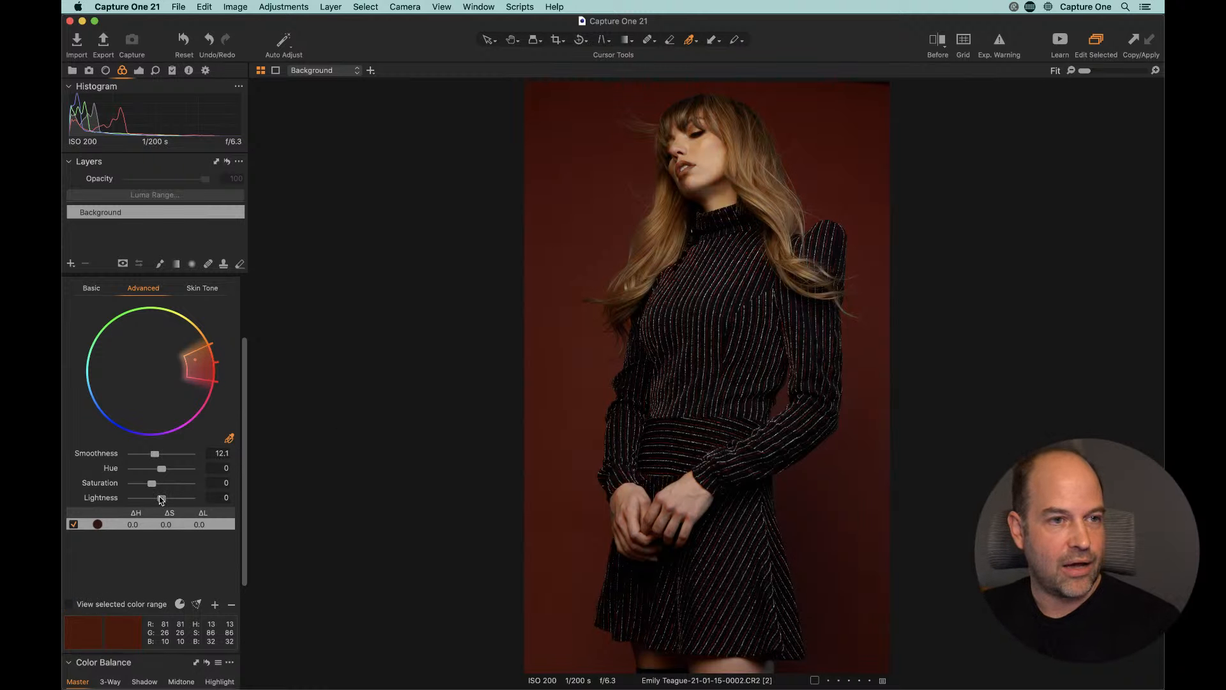
# Step: Darken the backdrop's reds to a Lightness of -12.6 and shift their Hue to -2.1
pyautogui.moveTo(161, 499); pyautogui.dragTo(158, 500)
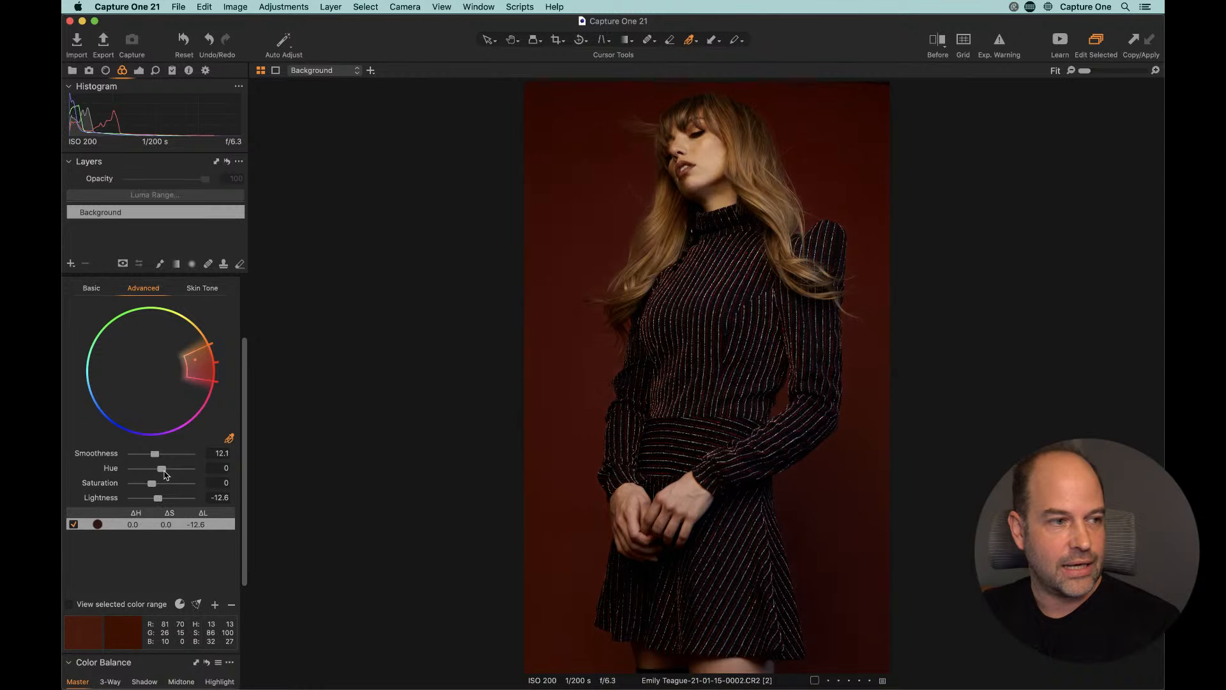
pyautogui.moveTo(163, 469); pyautogui.dragTo(118, 472)
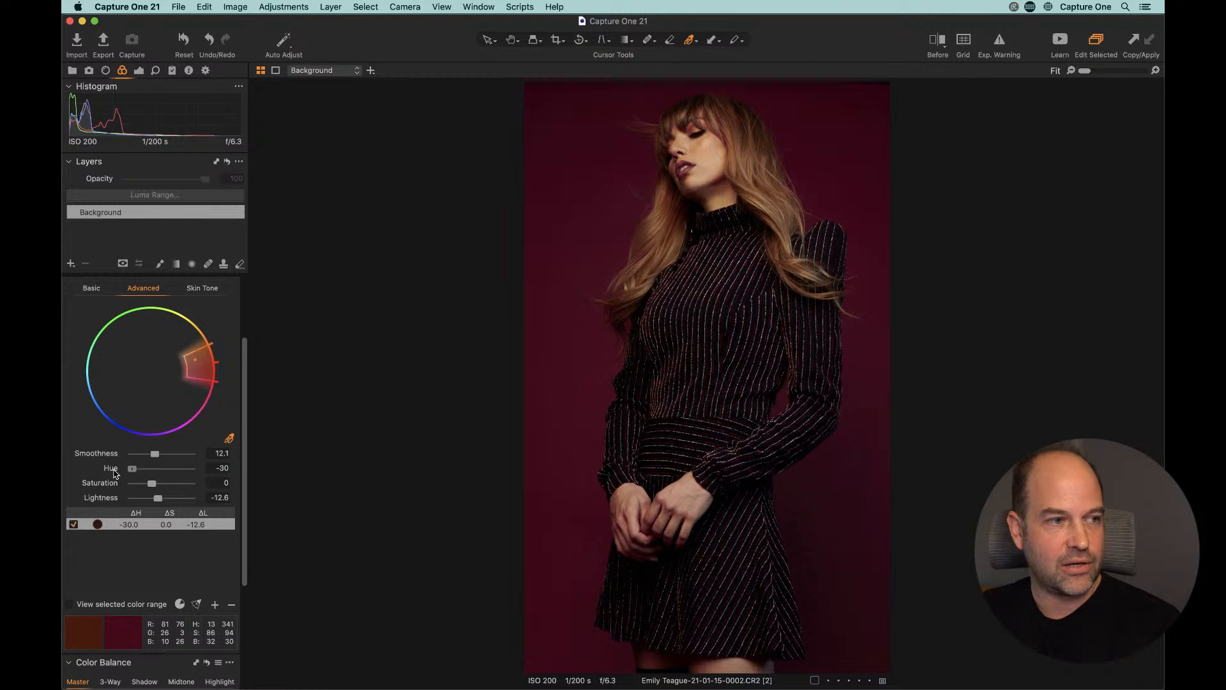
pyautogui.moveTo(132, 469)
pyautogui.mouseDown()
pyautogui.moveTo(234, 472)
pyautogui.moveTo(149, 470)
pyautogui.mouseUp()
pyautogui.doubleClick(164, 470)
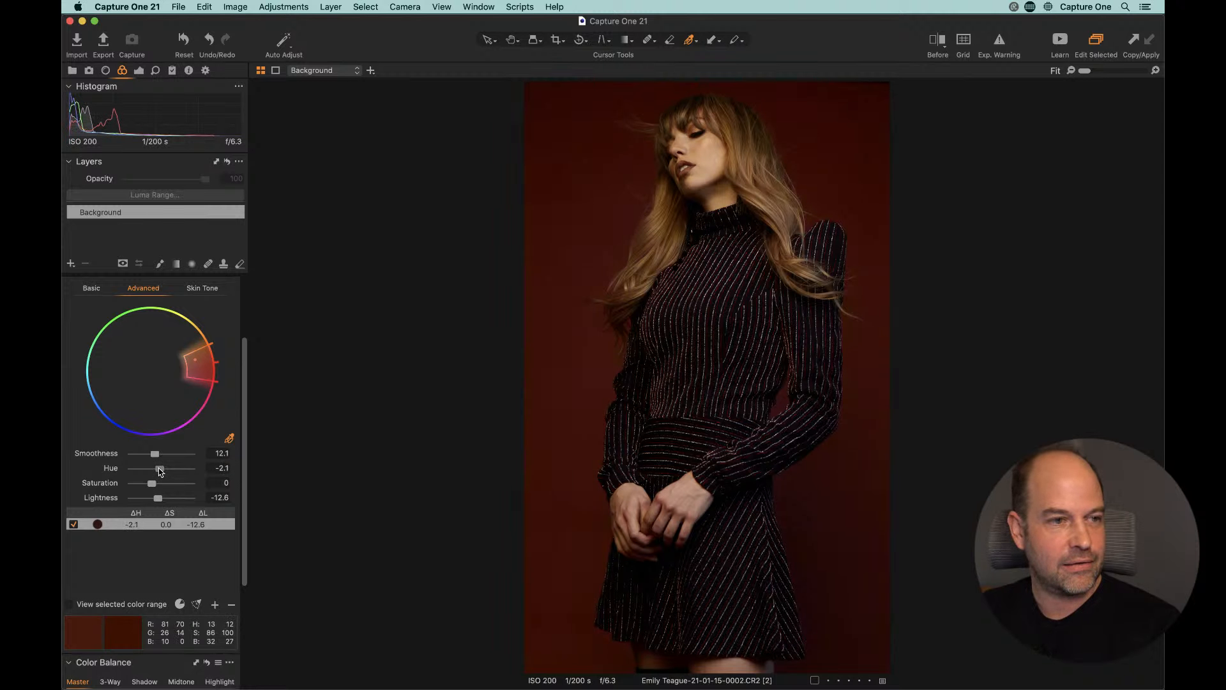
pyautogui.moveTo(163, 472); pyautogui.dragTo(160, 472)
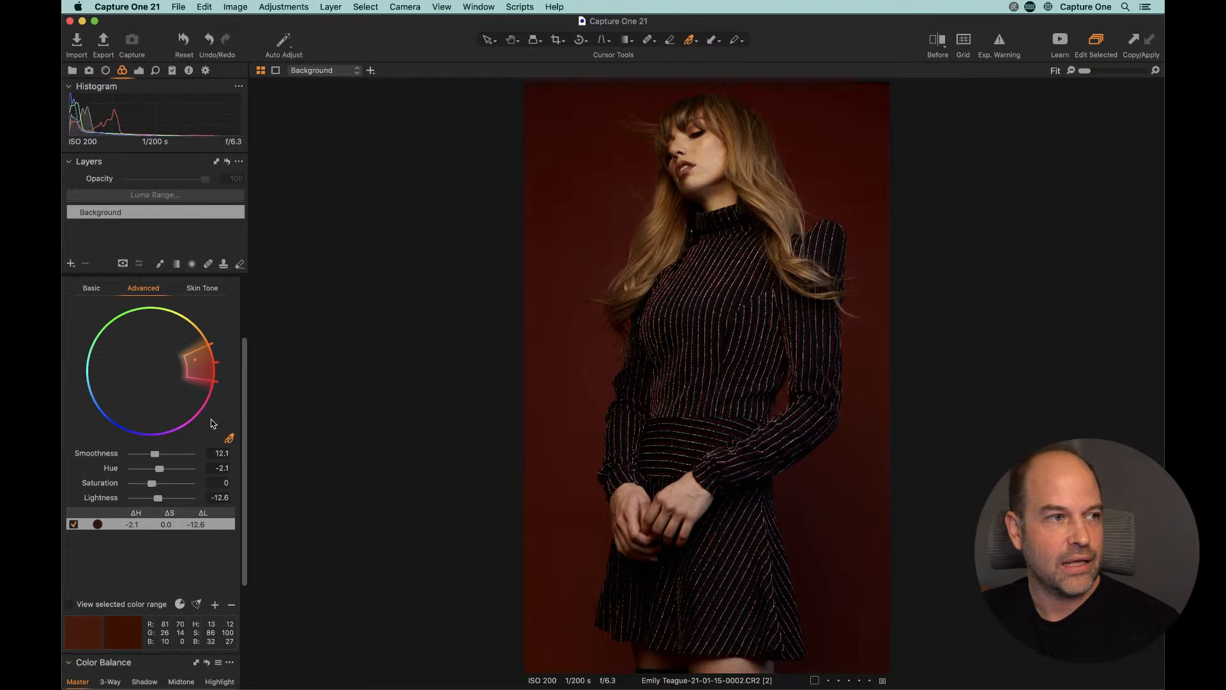
# Step: Return to the exposure tools and add a new filled adjustment layer named "Color Grading"
pyautogui.click(139, 71)
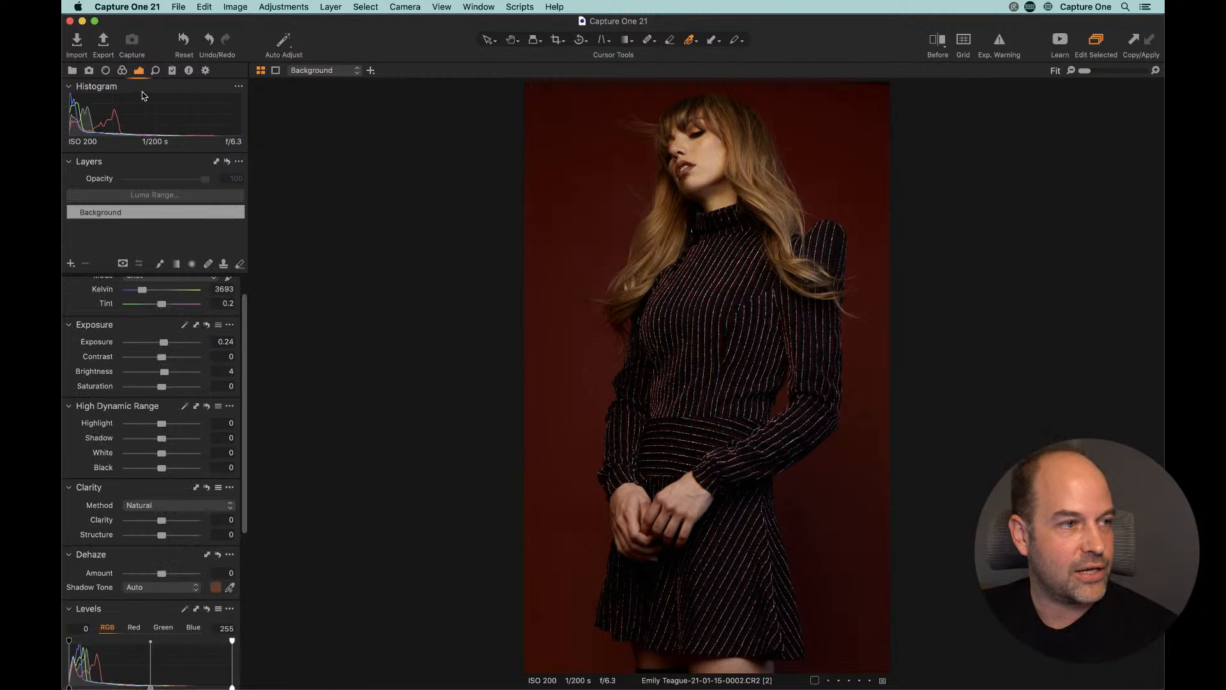
pyautogui.click(71, 264)
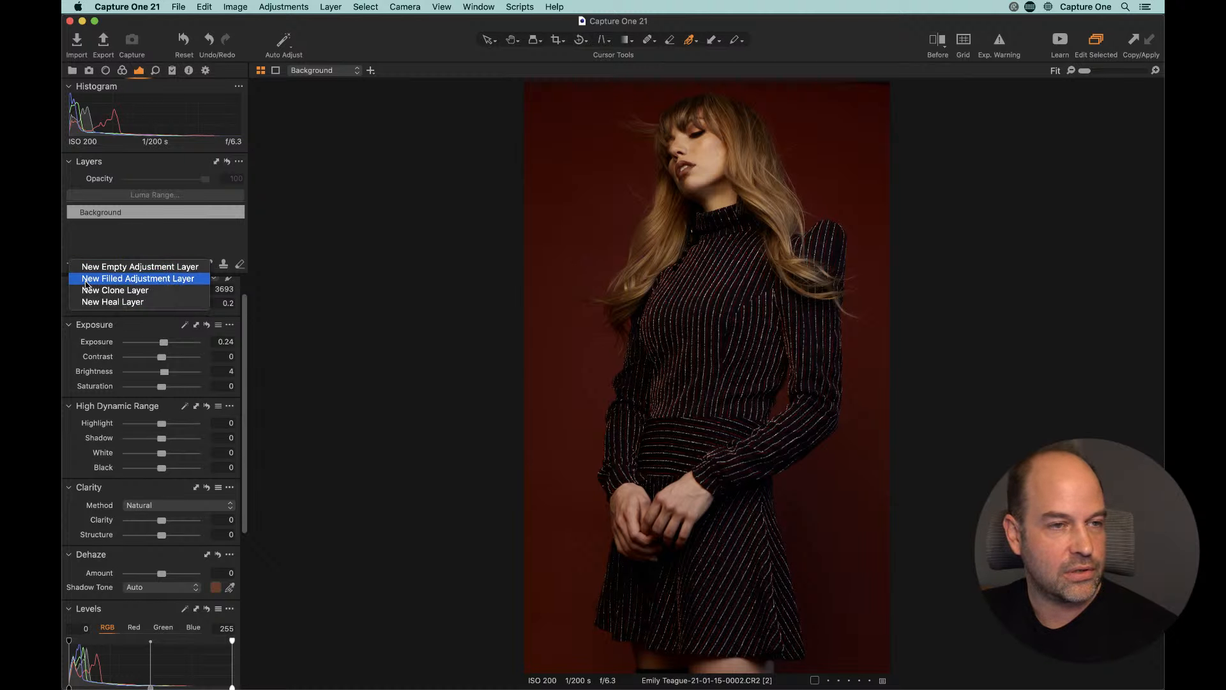
pyautogui.click(88, 285)
pyautogui.doubleClick(107, 211)
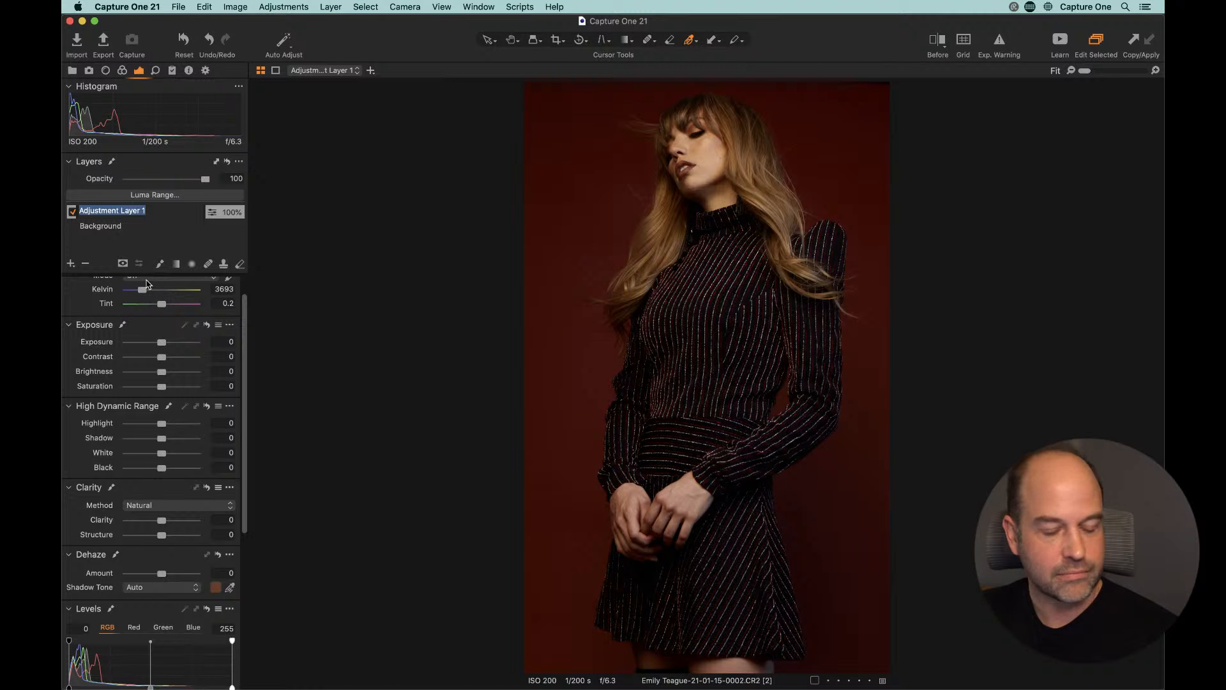
pyautogui.write('c')
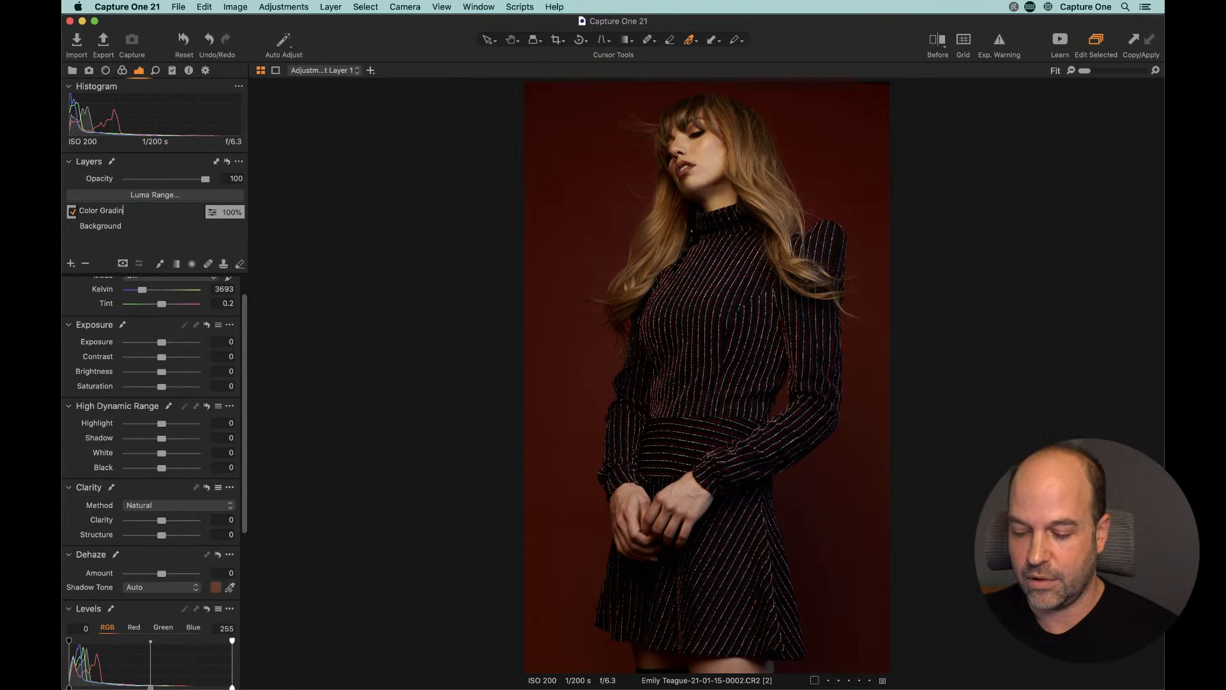
pyautogui.press('Return')
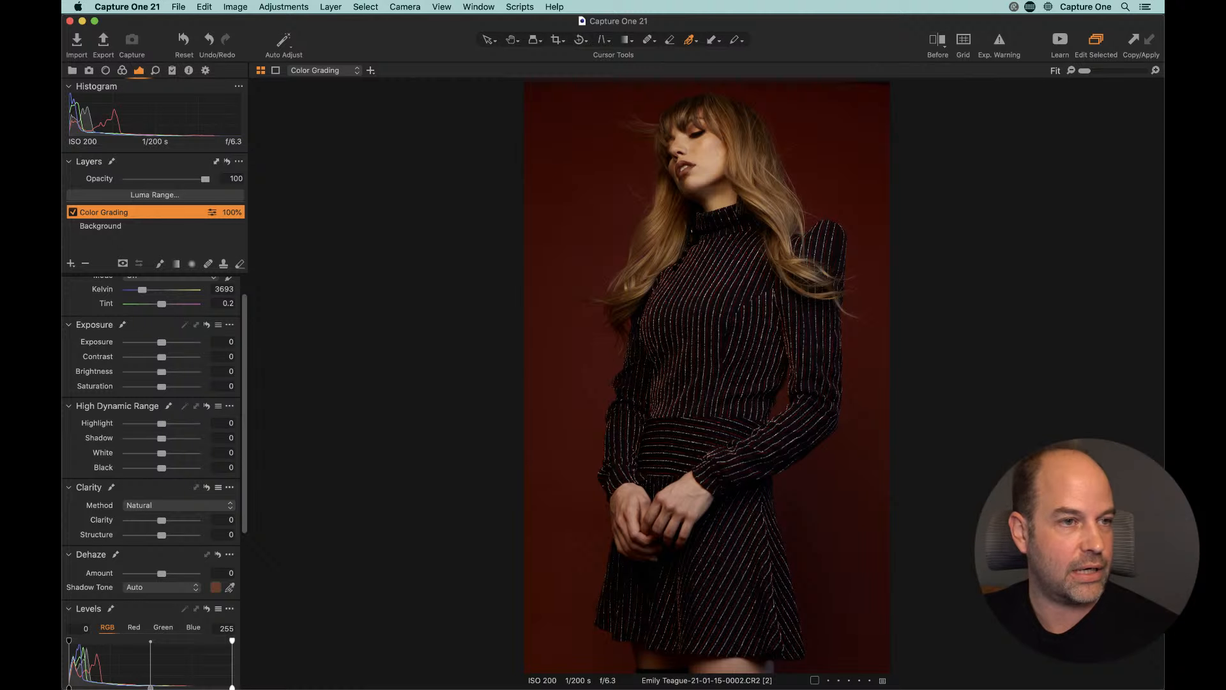
# Step: Zoom to 100% on the model's face and float the Color Balance tool over the image with its Midtone wheel showing
pyautogui.press('h')
pyautogui.click(700, 192)
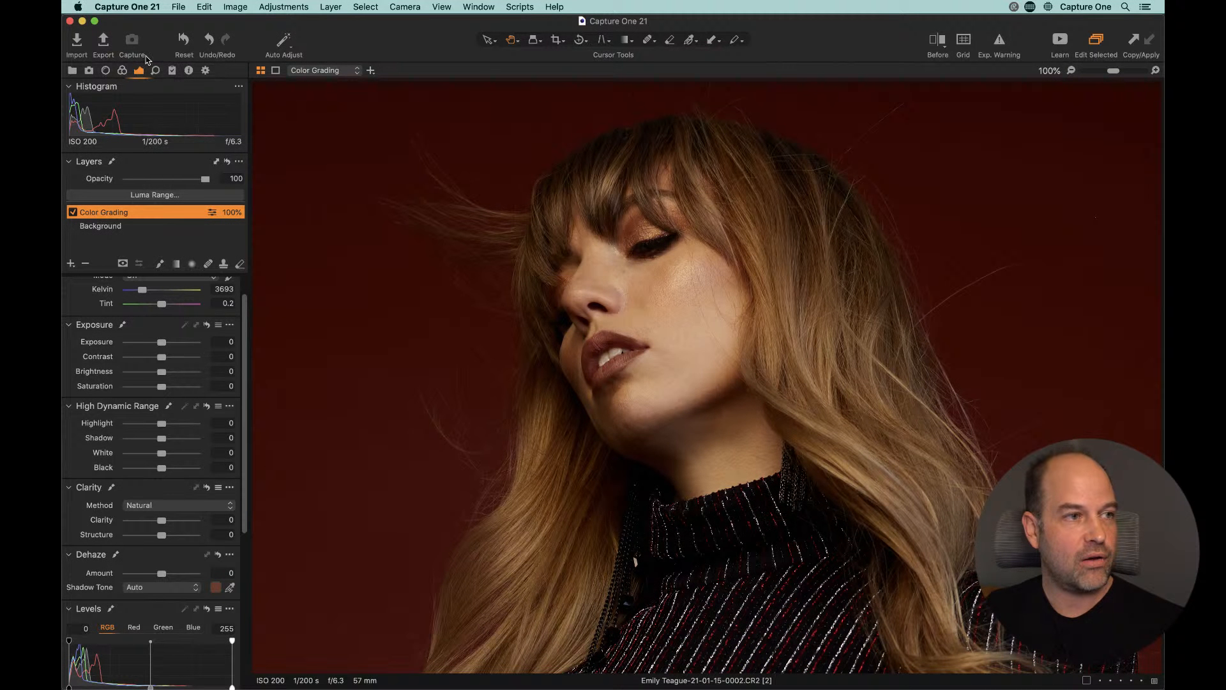
pyautogui.click(123, 71)
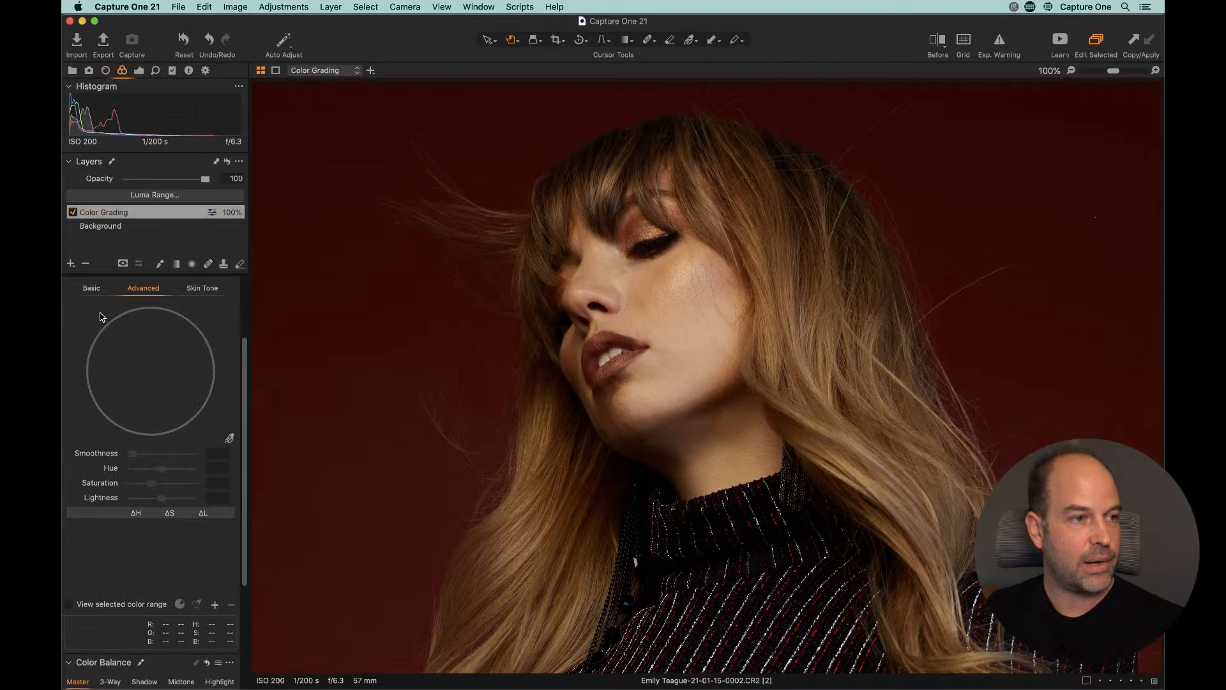
pyautogui.scroll(2, 102, 317)
pyautogui.click(69, 321)
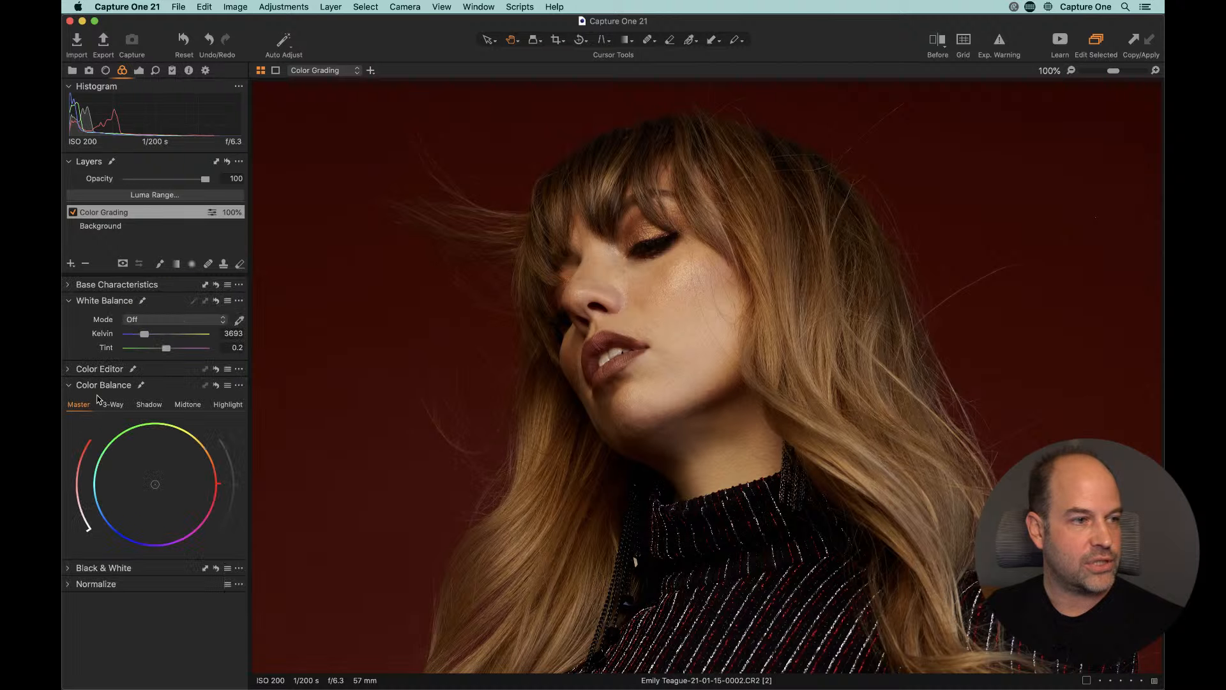
pyautogui.click(182, 406)
pyautogui.moveTo(192, 385); pyautogui.dragTo(484, 307)
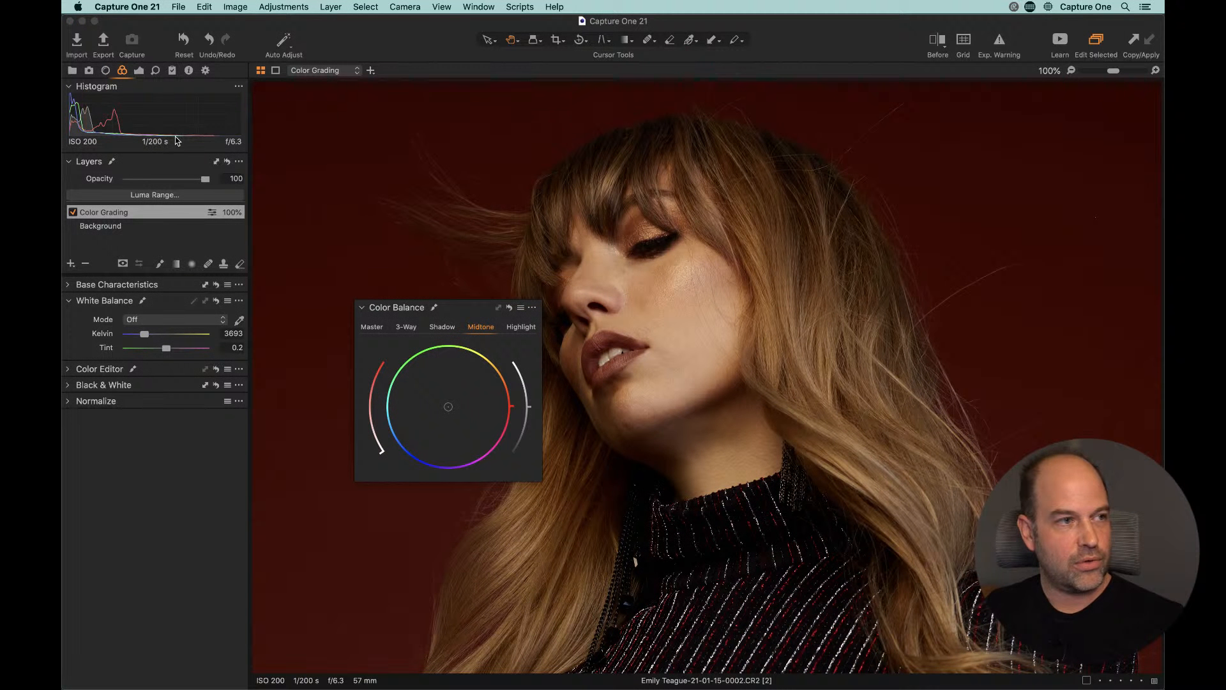
# Step: Bring up the exposure tools, shift the Color Grading layer's midtones slightly toward blue, and compare the image with and without the shift
pyautogui.click(124, 70)
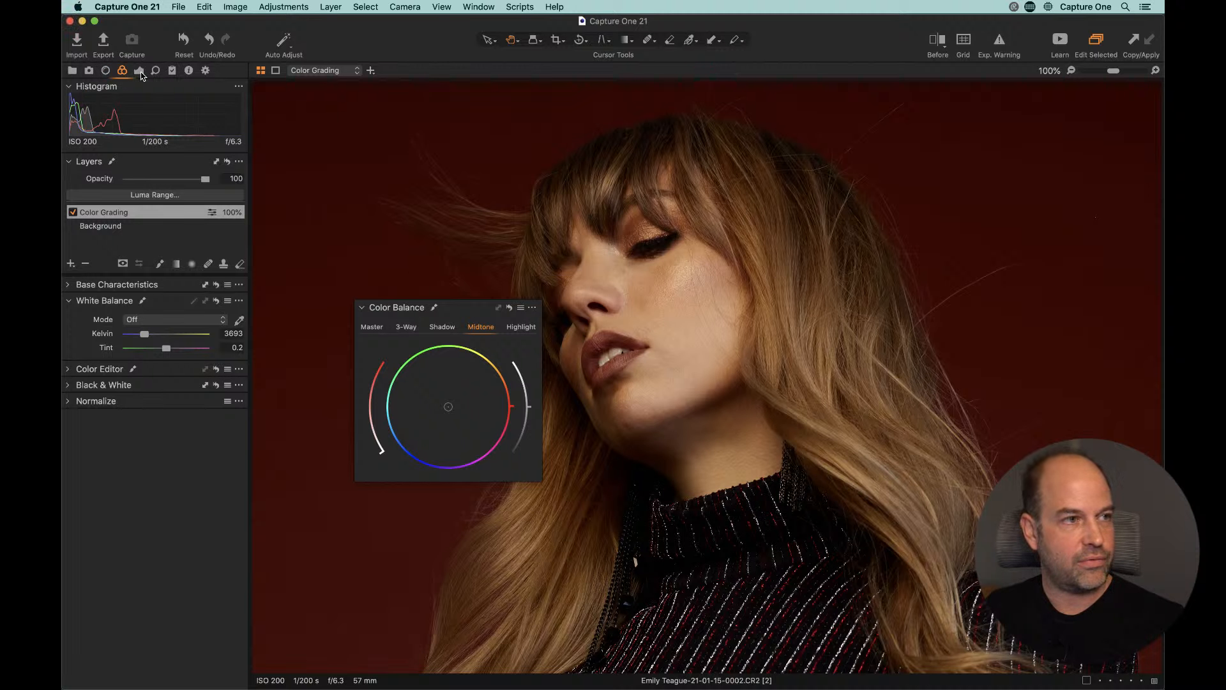
pyautogui.click(139, 70)
pyautogui.scroll(-5, 134, 571)
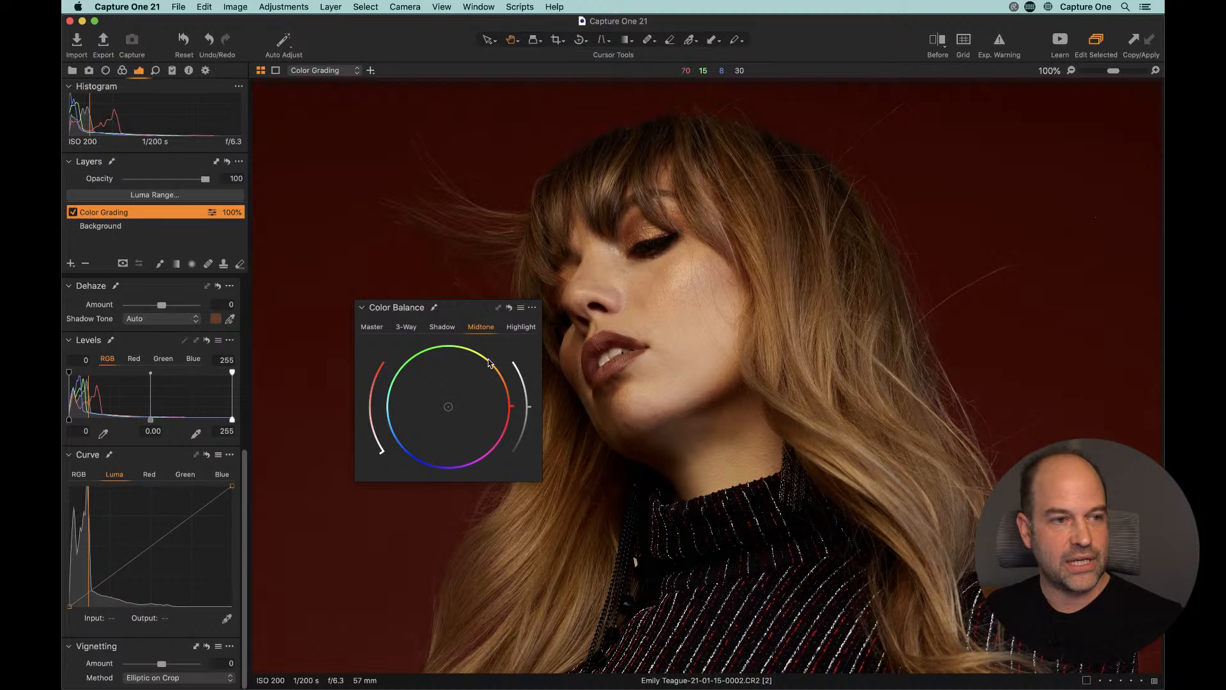
pyautogui.moveTo(448, 406)
pyautogui.mouseDown()
pyautogui.moveTo(402, 449)
pyautogui.moveTo(441, 414)
pyautogui.mouseUp()
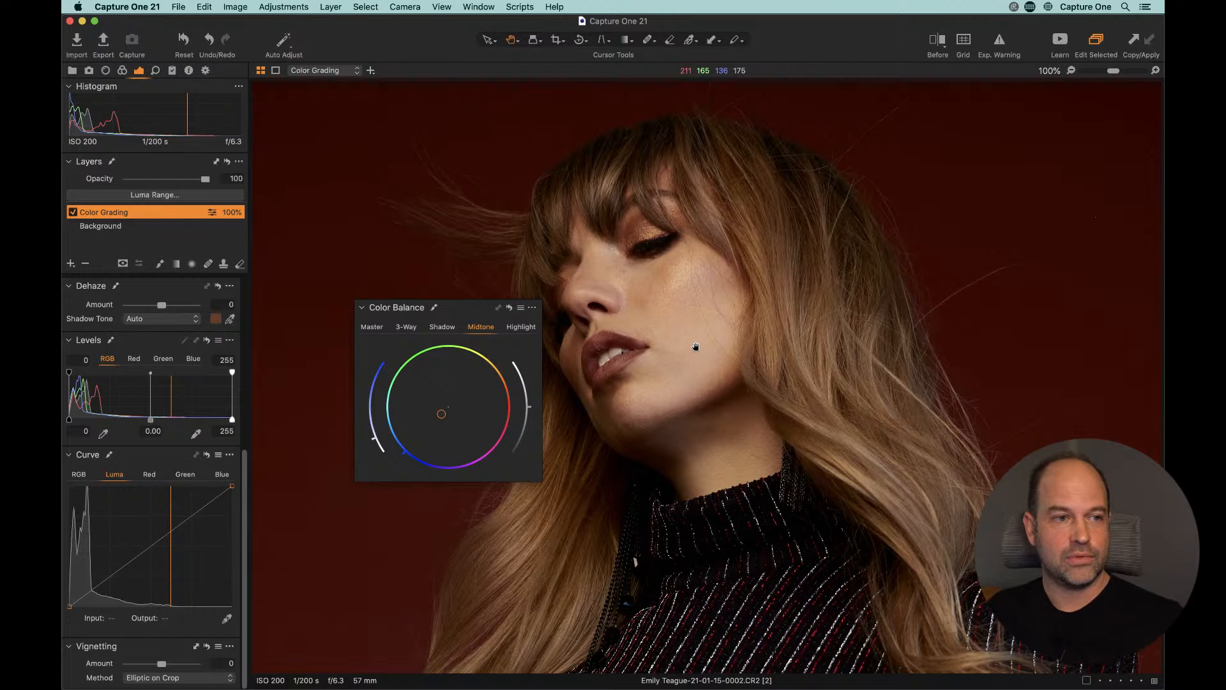
pyautogui.click(509, 310)
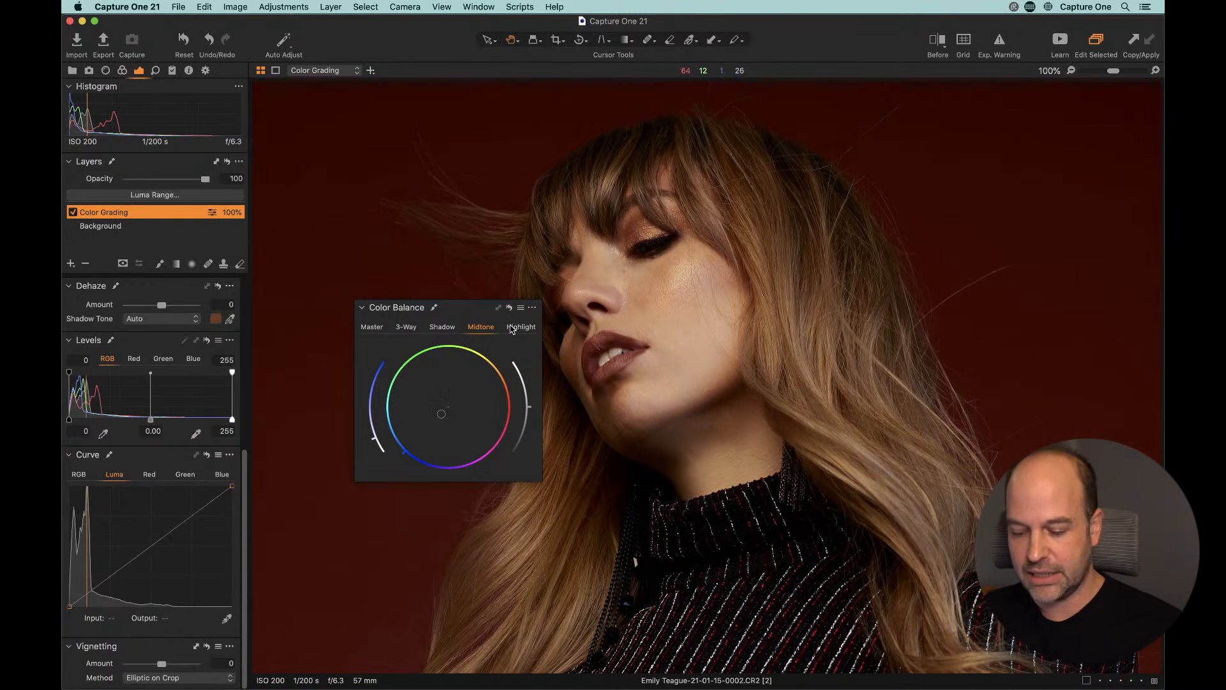
# Step: Show the browser and compare the portrait's finished first variant with the current variant, ending on the current one
pyautogui.press('super+b')
pyautogui.click(1112, 374)
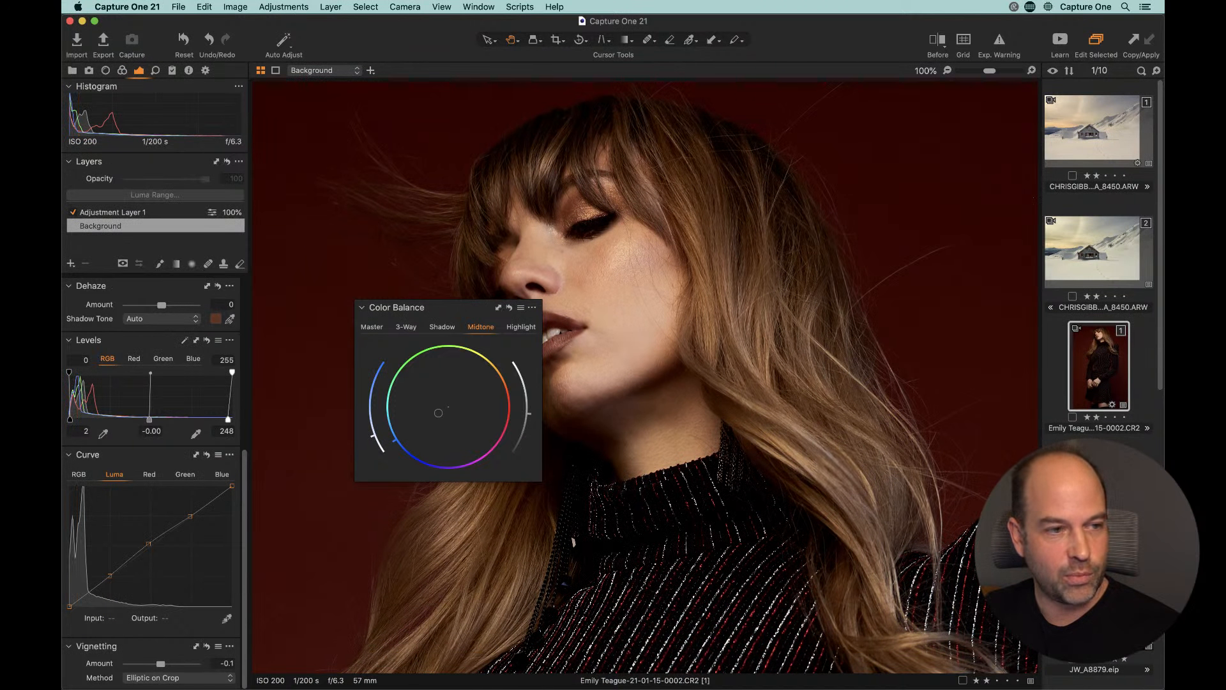
pyautogui.press('Down')
pyautogui.press('Up')
pyautogui.press('Down')
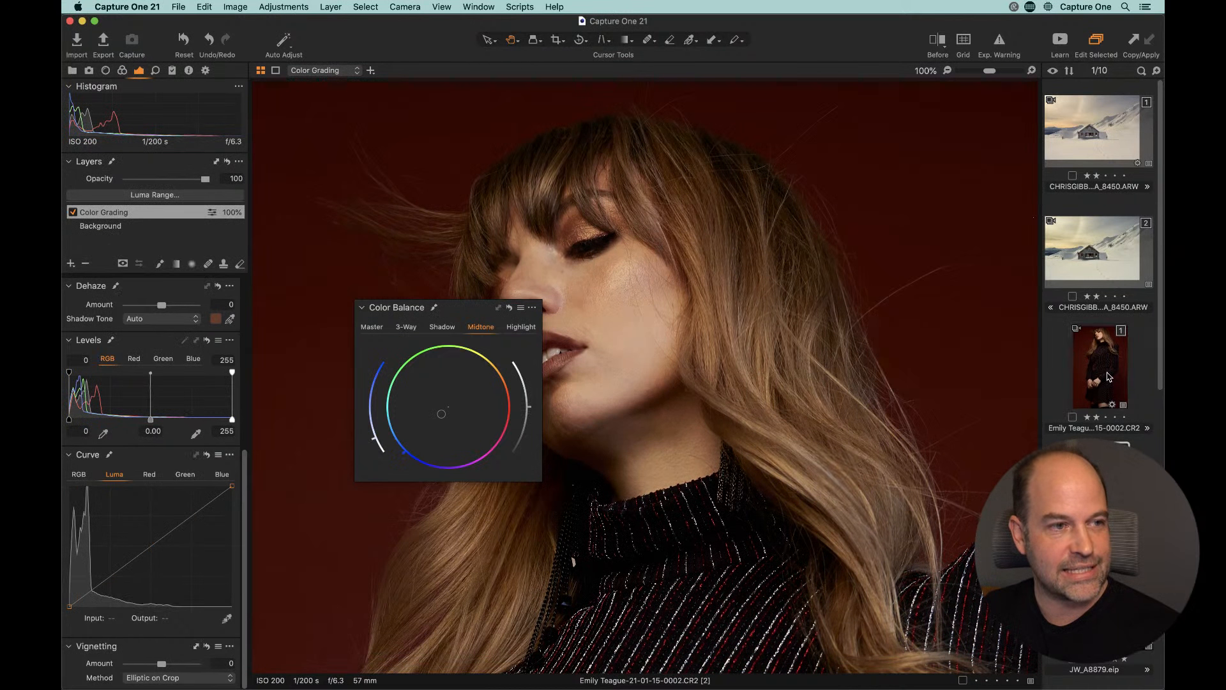
pyautogui.click(1108, 377)
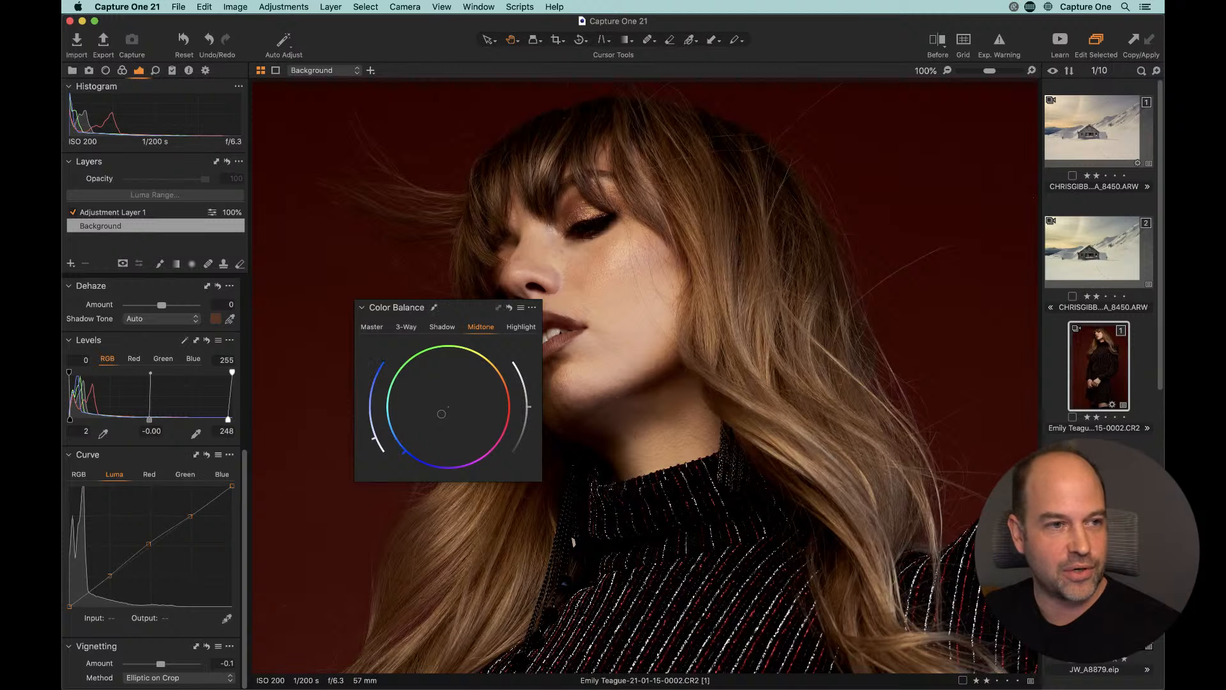
pyautogui.press('Down')
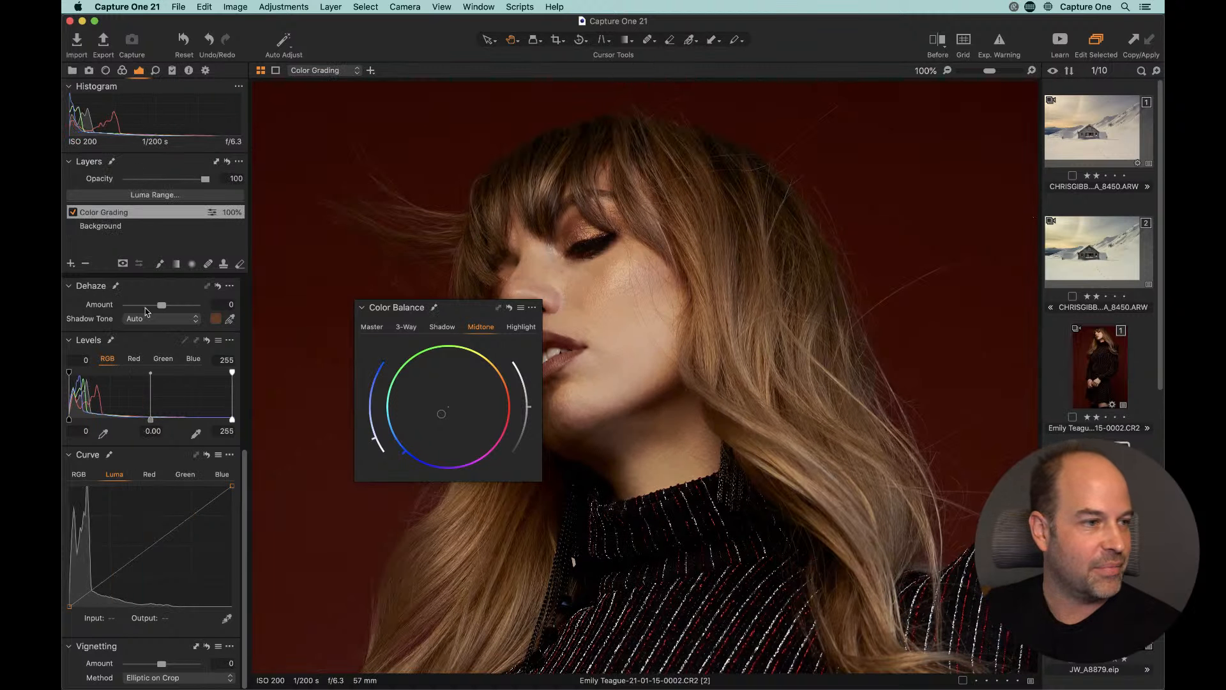
# Step: Dock the Color Balance tool back above the Color Editor, collapse it, fit the portrait to the viewer and hide the browser
pyautogui.click(124, 71)
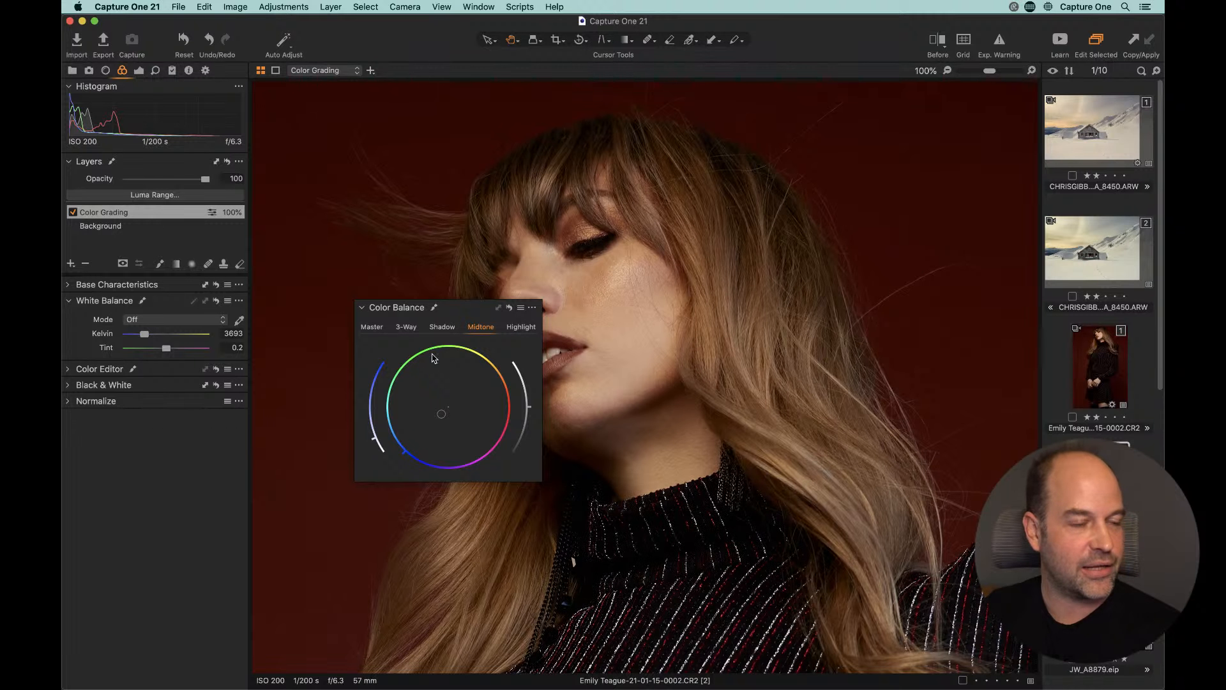
pyautogui.moveTo(416, 307); pyautogui.dragTo(86, 370)
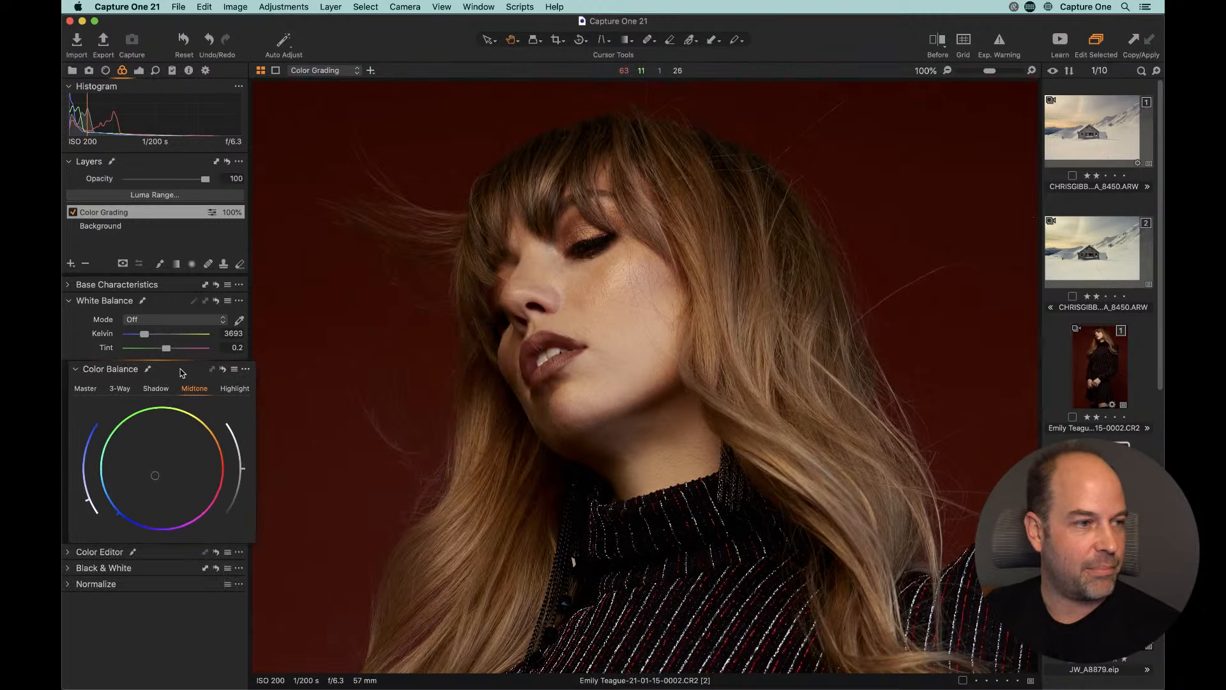
pyautogui.click(72, 370)
pyautogui.doubleClick(629, 374)
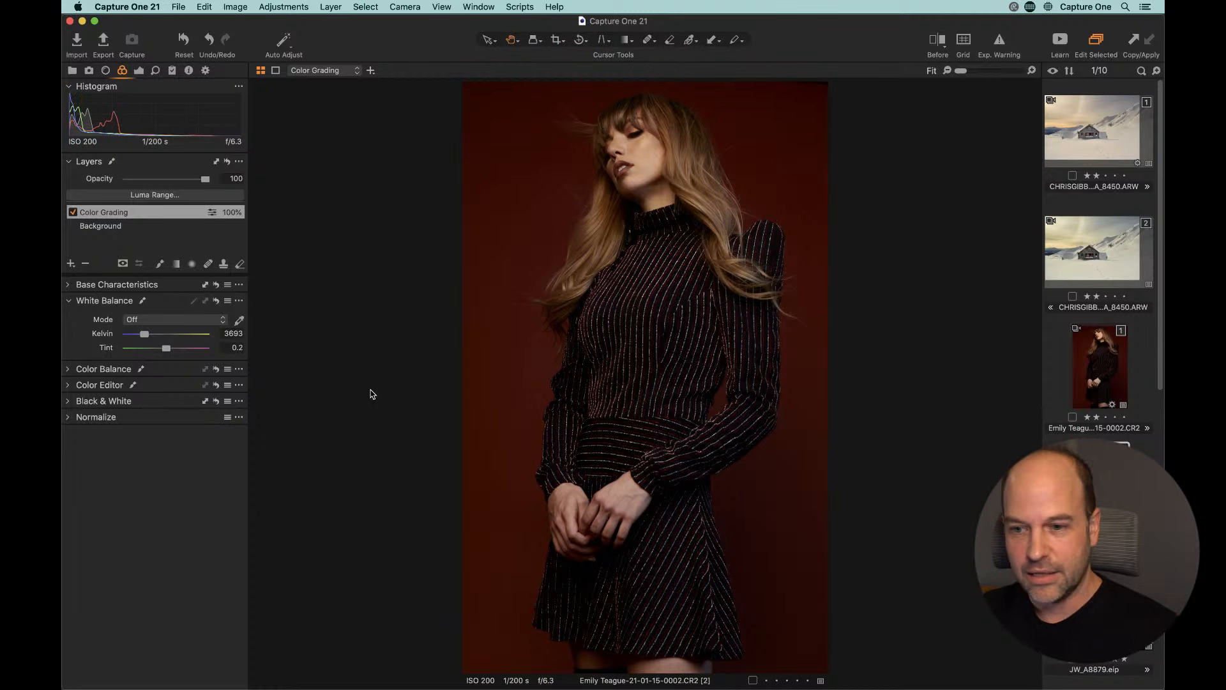
pyautogui.press('super+shift+b')
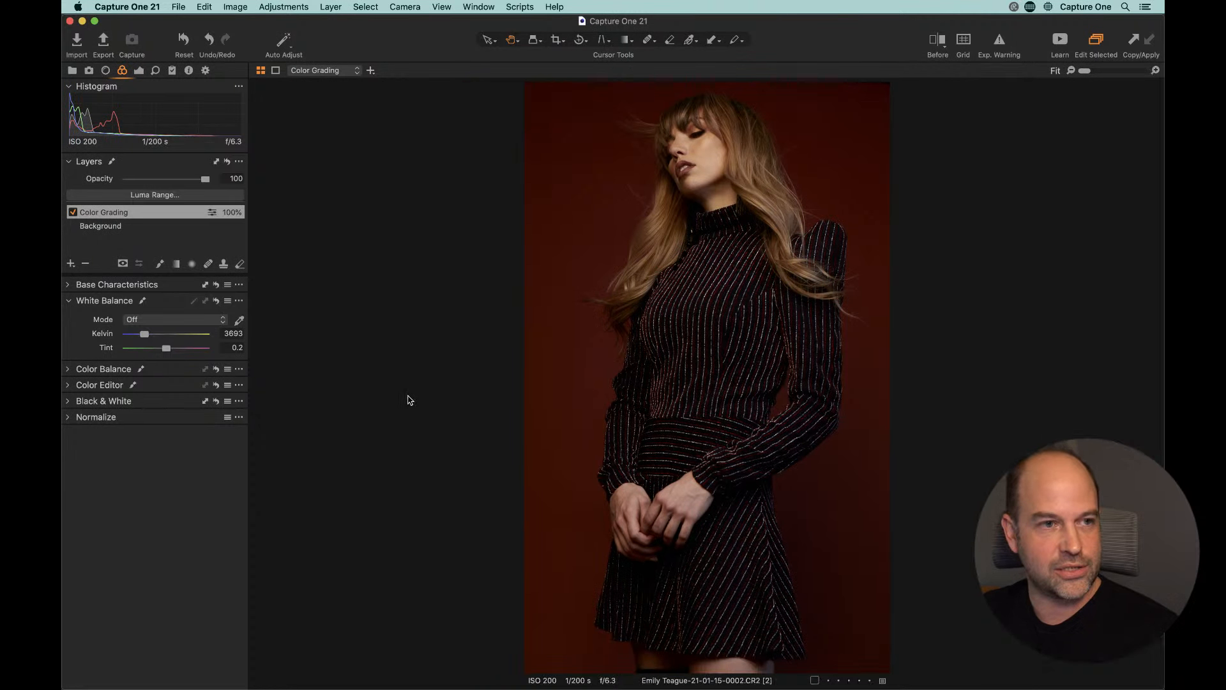
# Step: Expand the Color Editor and add a new filled adjustment layer named "Skin Tone"
pyautogui.click(535, 369)
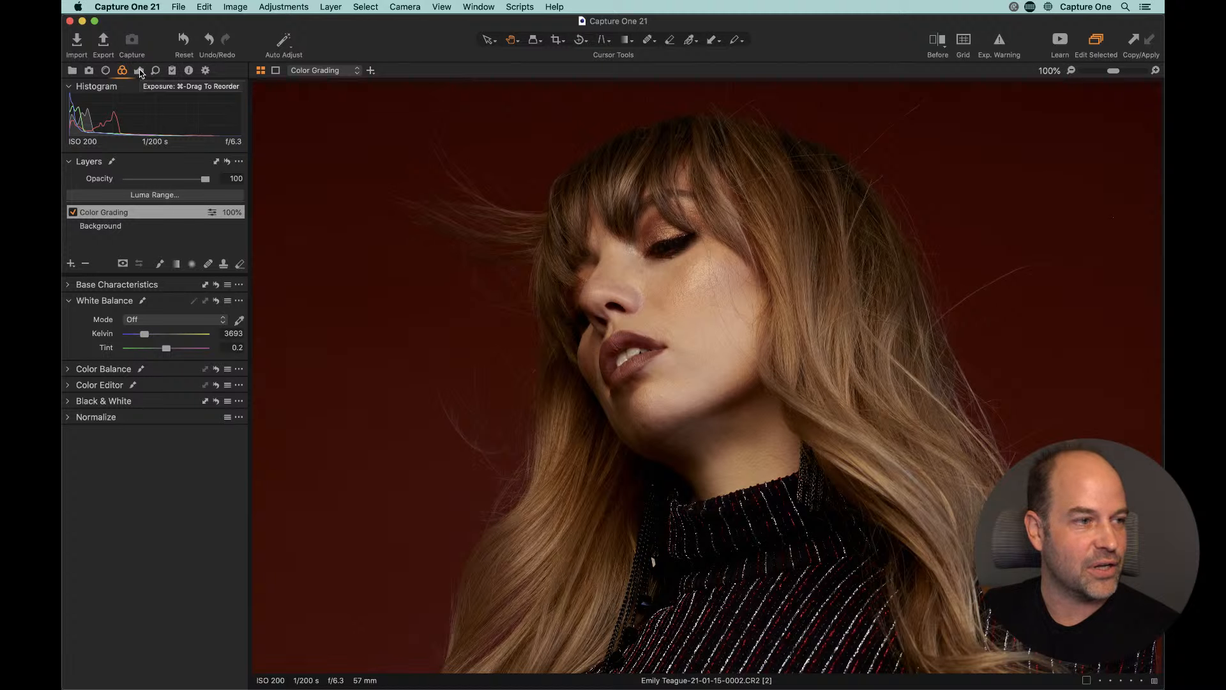
pyautogui.click(72, 384)
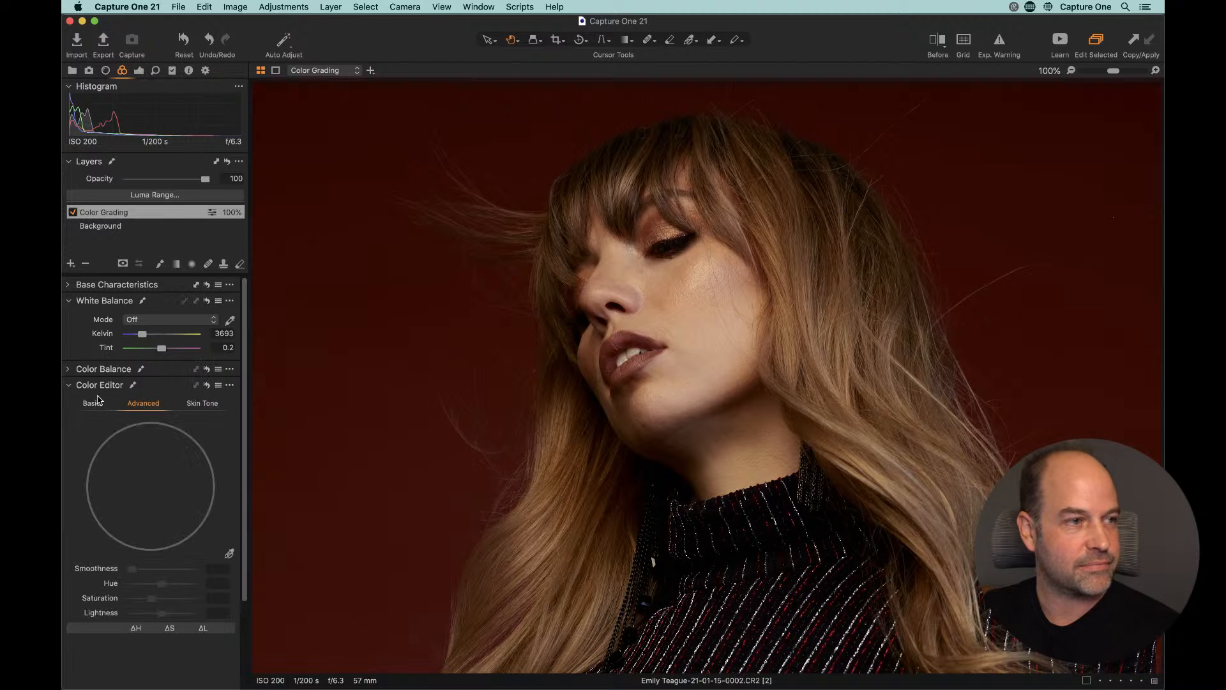
pyautogui.click(71, 264)
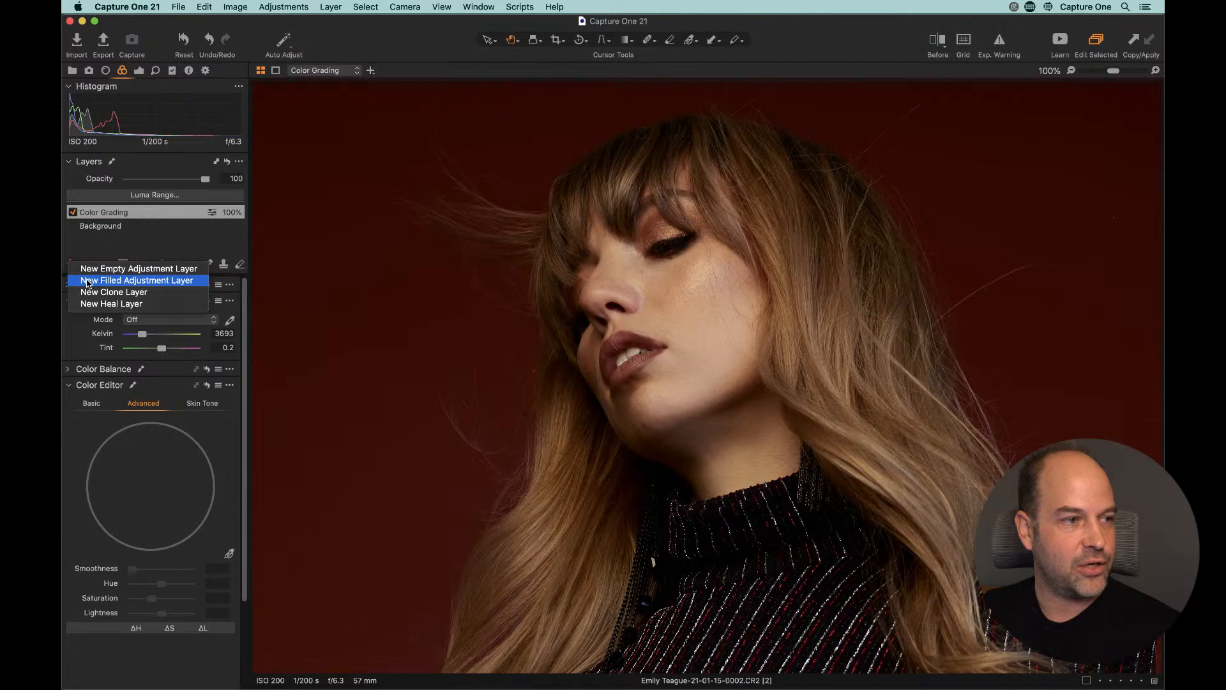
pyautogui.click(89, 281)
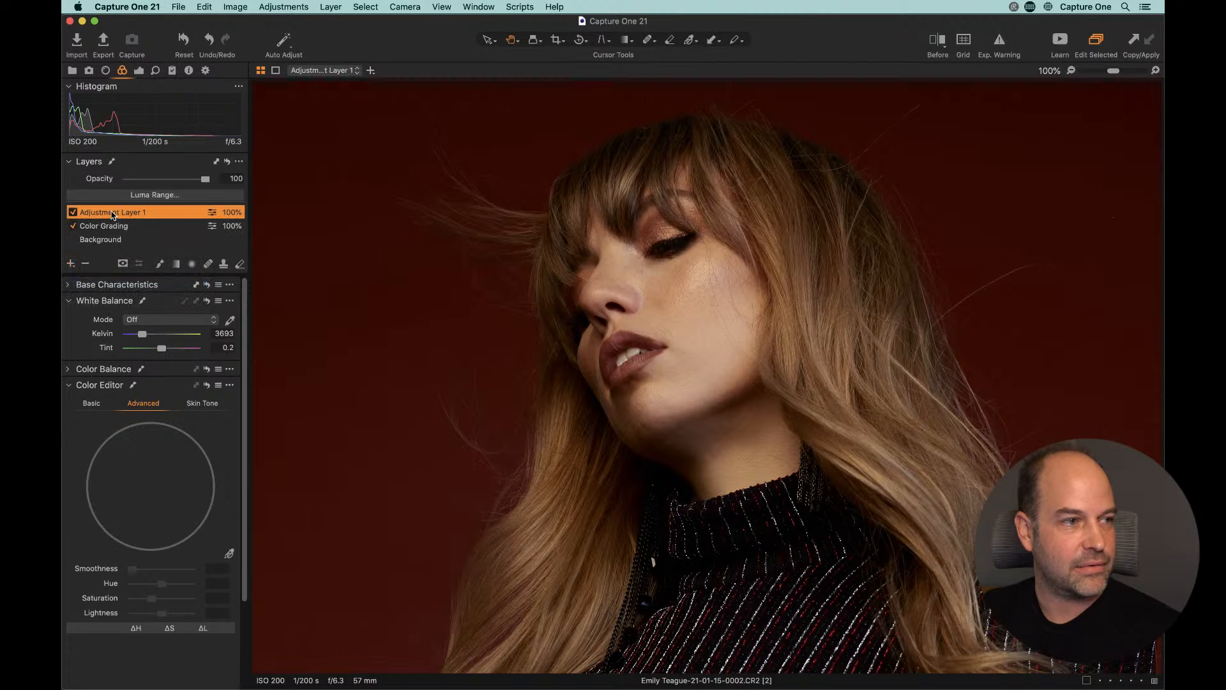
pyautogui.write('Skin')
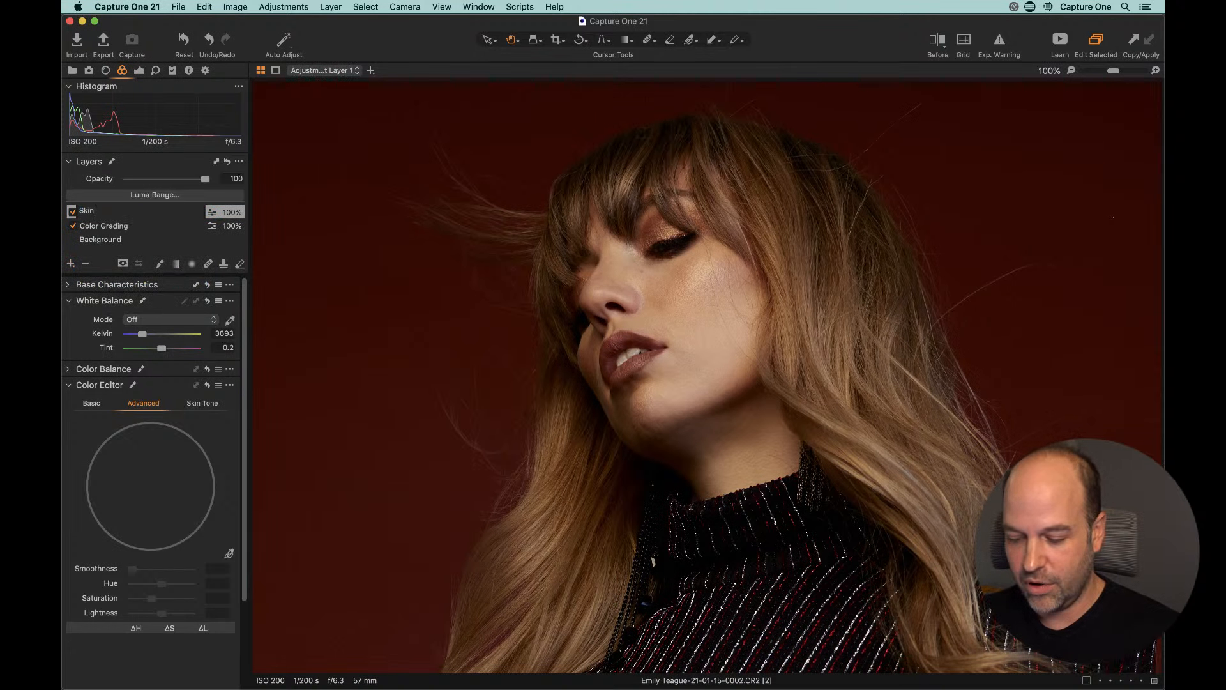
pyautogui.write(' Tone')
pyautogui.press('Return')
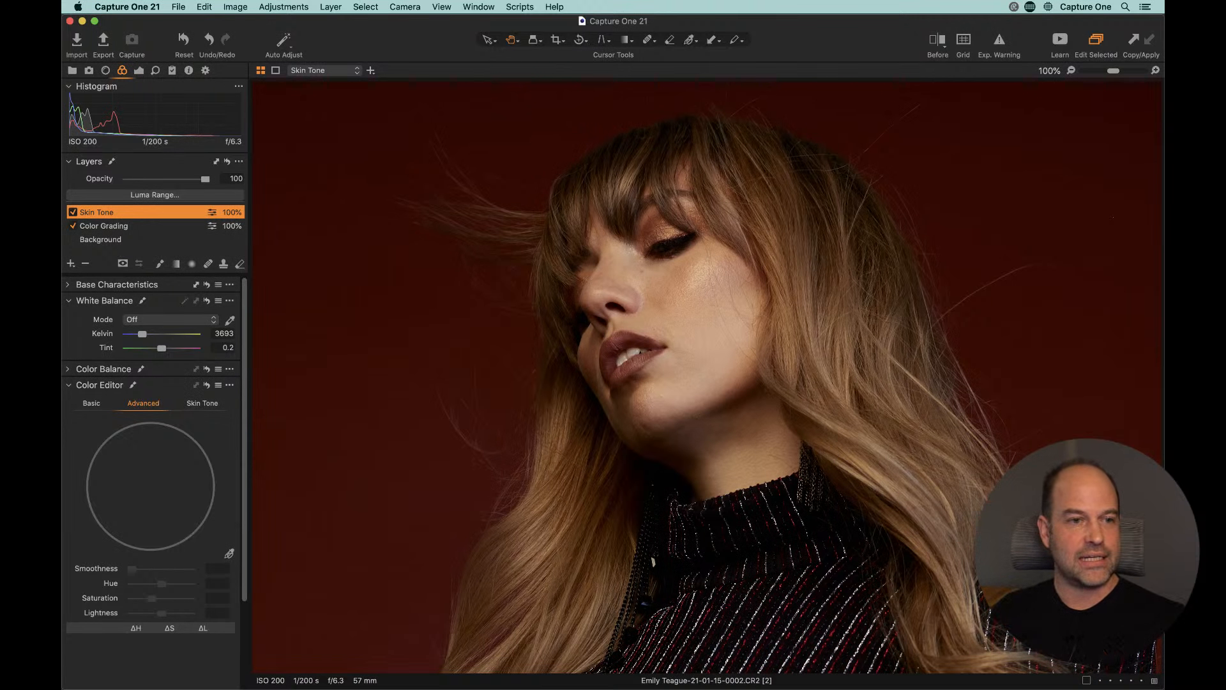
# Step: Check the Color Grading layer's effect by switching it off and on and trying its opacity, leaving it at 100
pyautogui.click(101, 226)
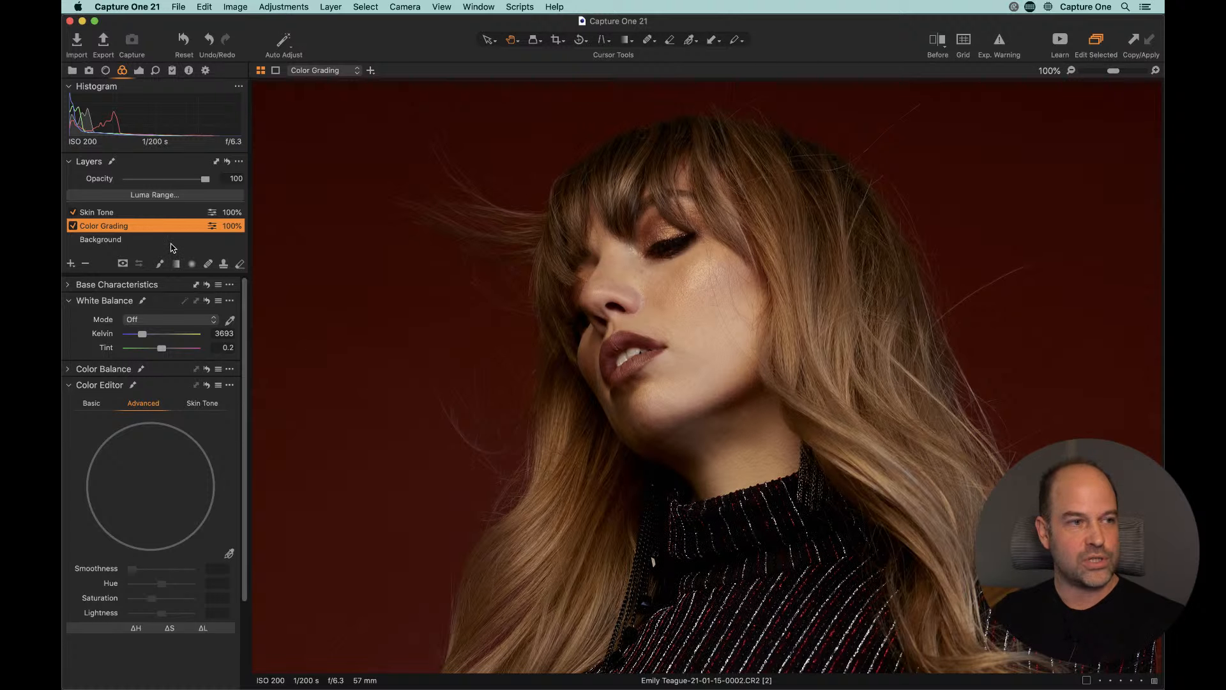
pyautogui.click(74, 227)
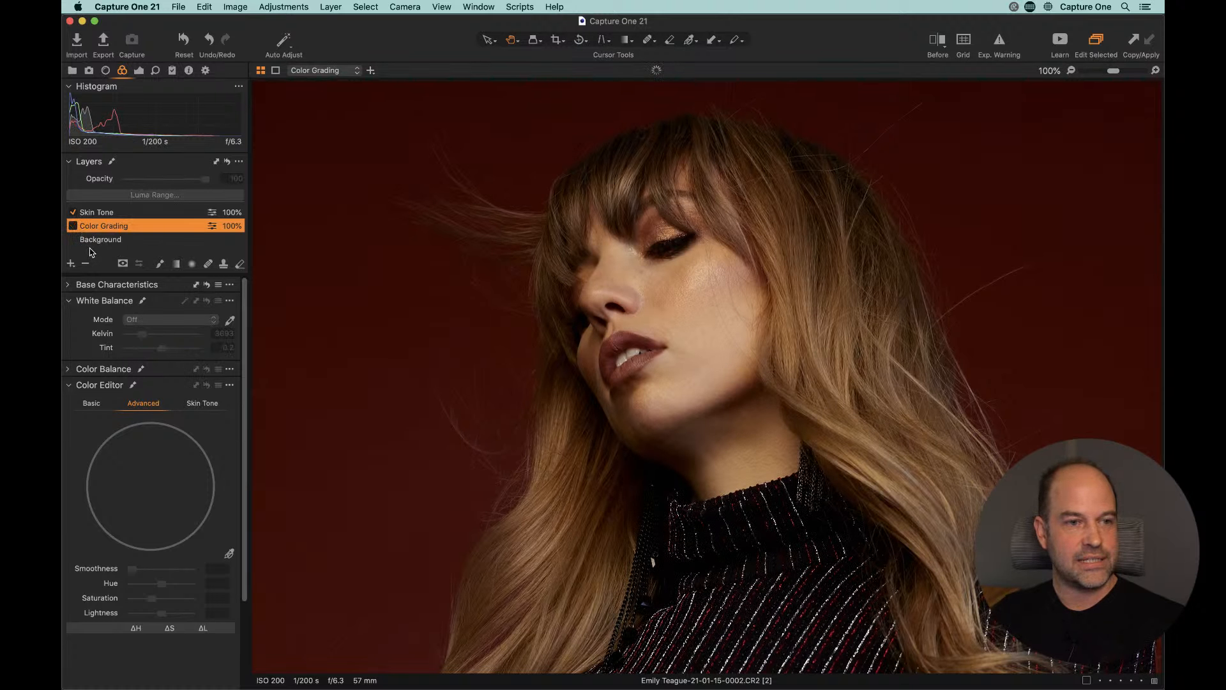
pyautogui.click(74, 227)
pyautogui.moveTo(205, 179); pyautogui.dragTo(228, 204)
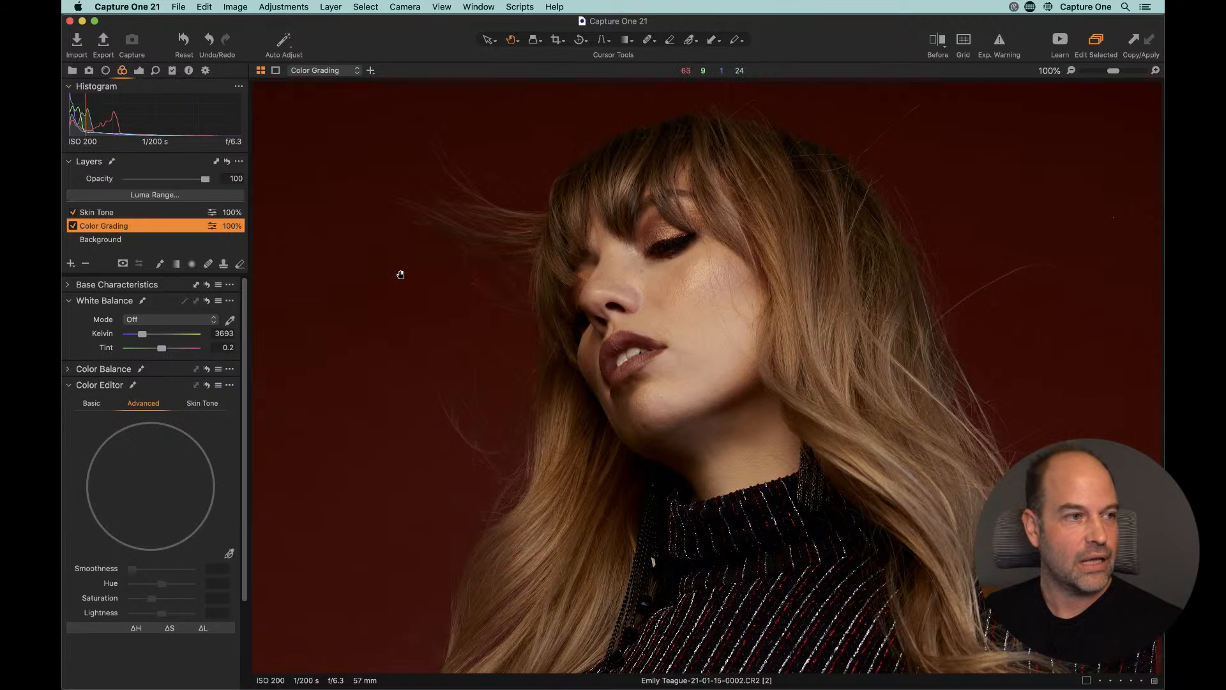
# Step: Select the Skin Tone layer and briefly display its mask to check the coverage
pyautogui.click(127, 213)
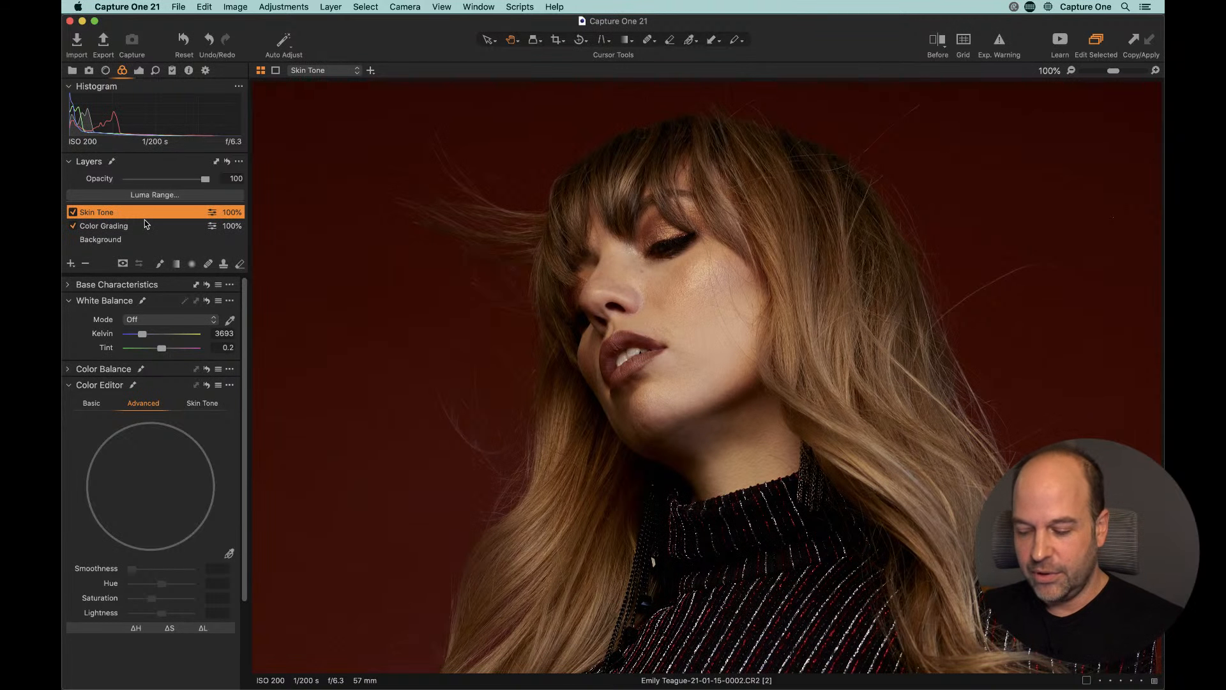
pyautogui.press('m')
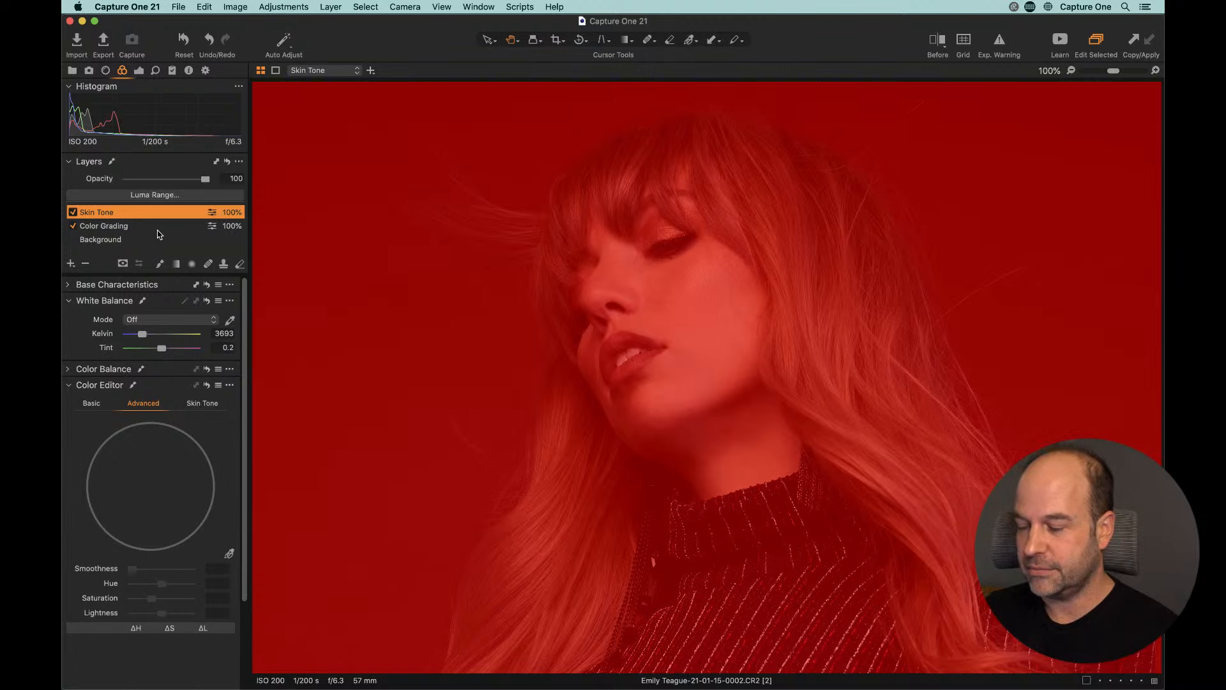
pyautogui.press('m')
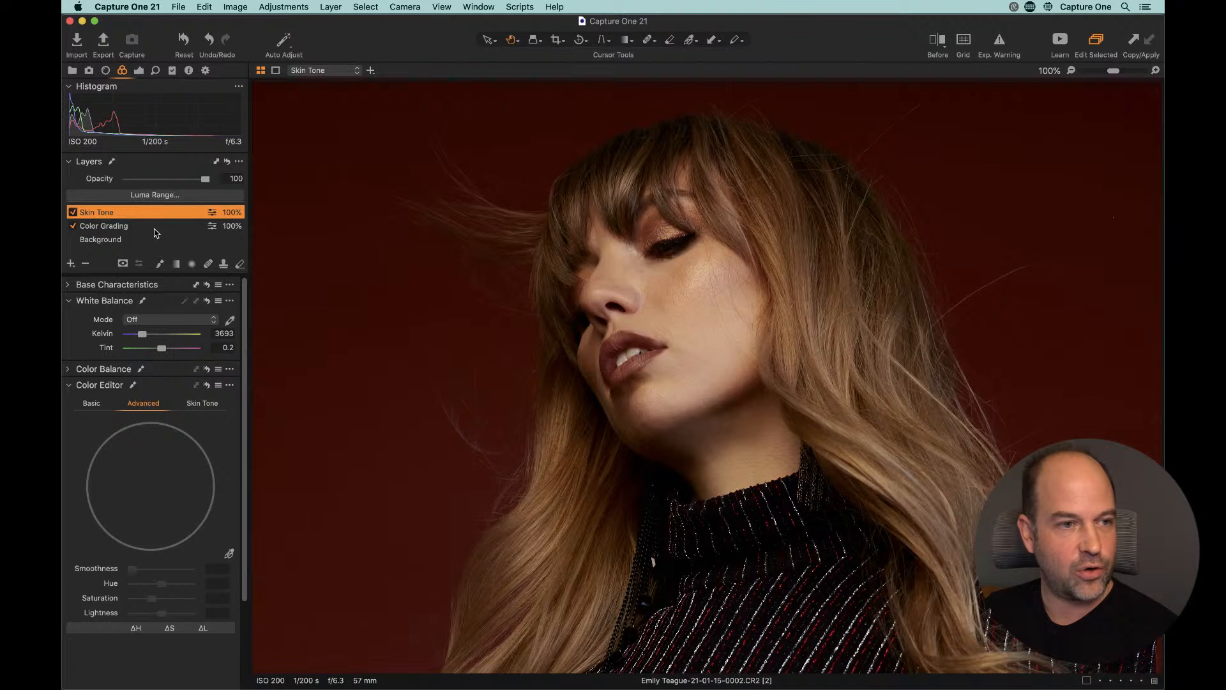
# Step: Switch the Color Editor to Skin Tone mode and sample a representative skin color from the model's cheek at 200% zoom
pyautogui.click(197, 404)
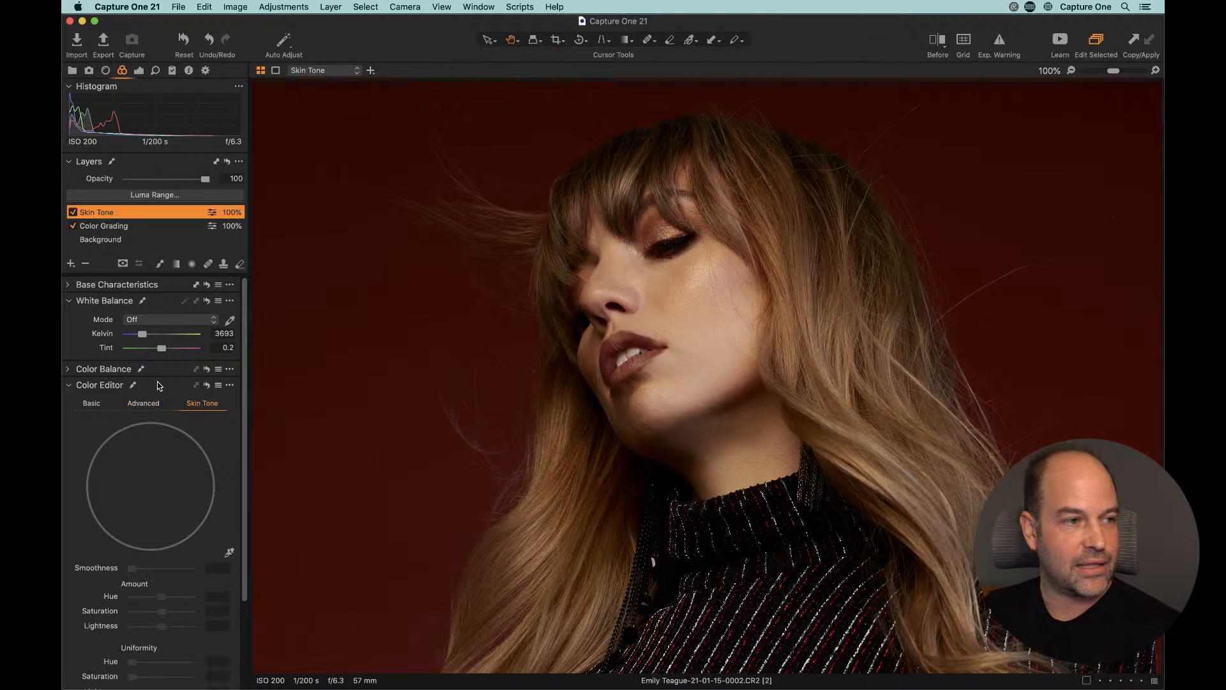
pyautogui.scroll(-5, 158, 385)
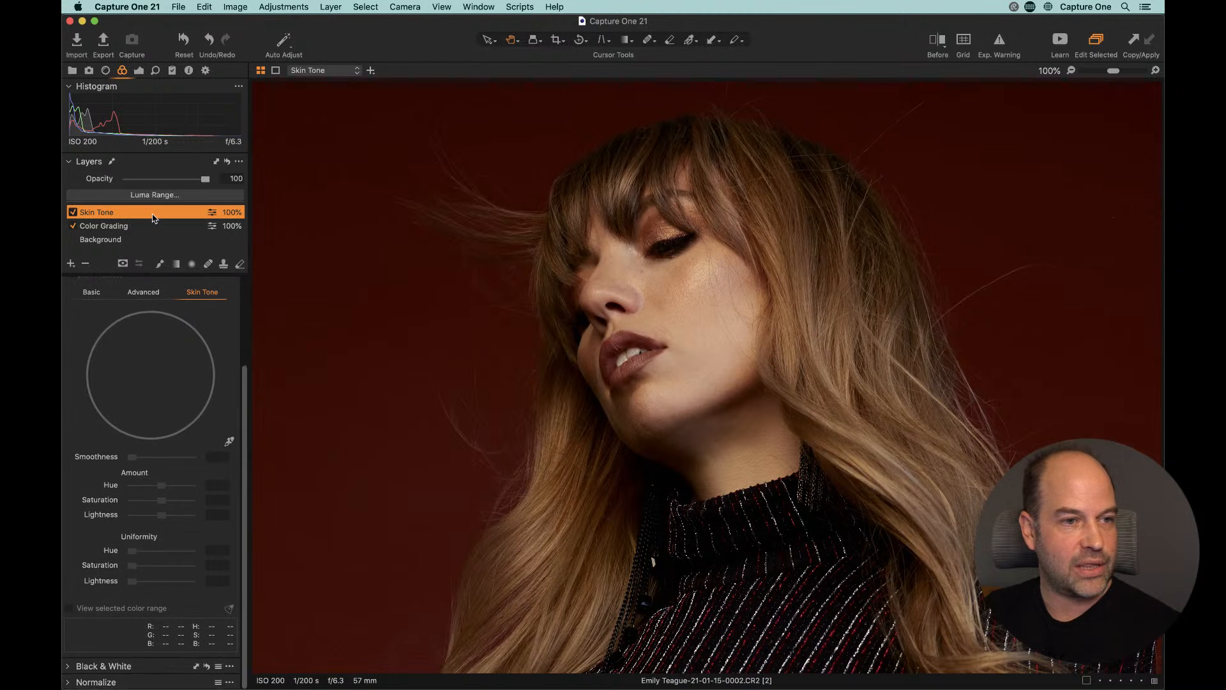
pyautogui.click(231, 440)
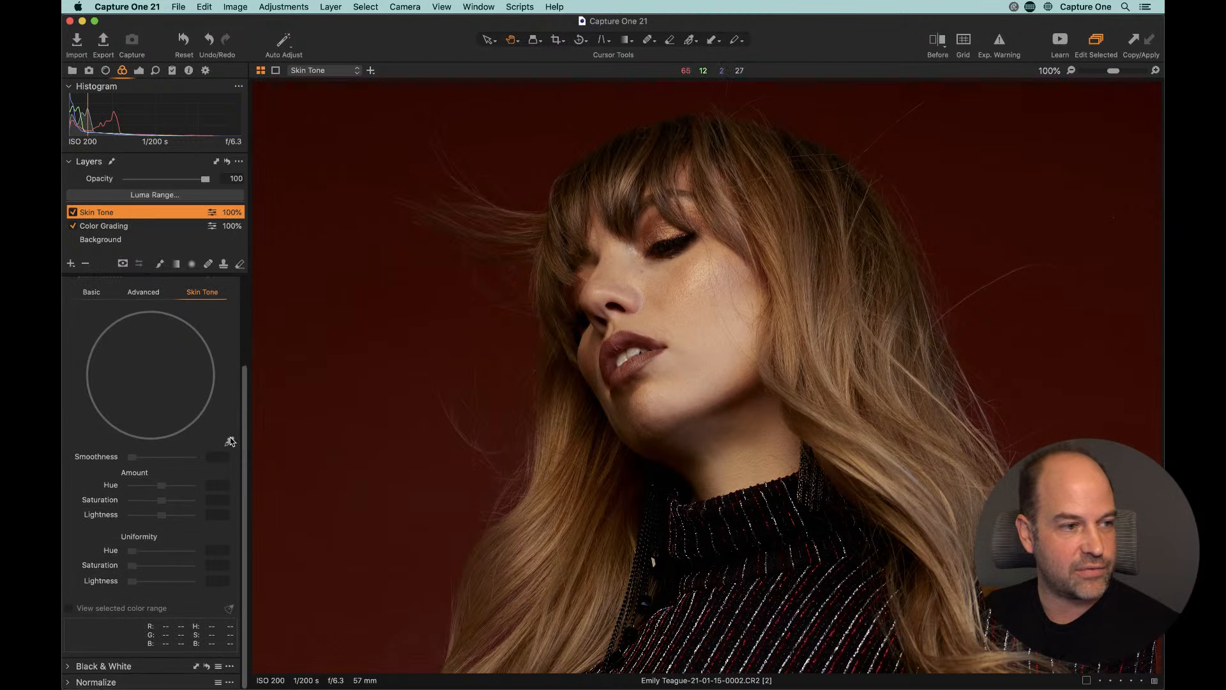
pyautogui.click(230, 442)
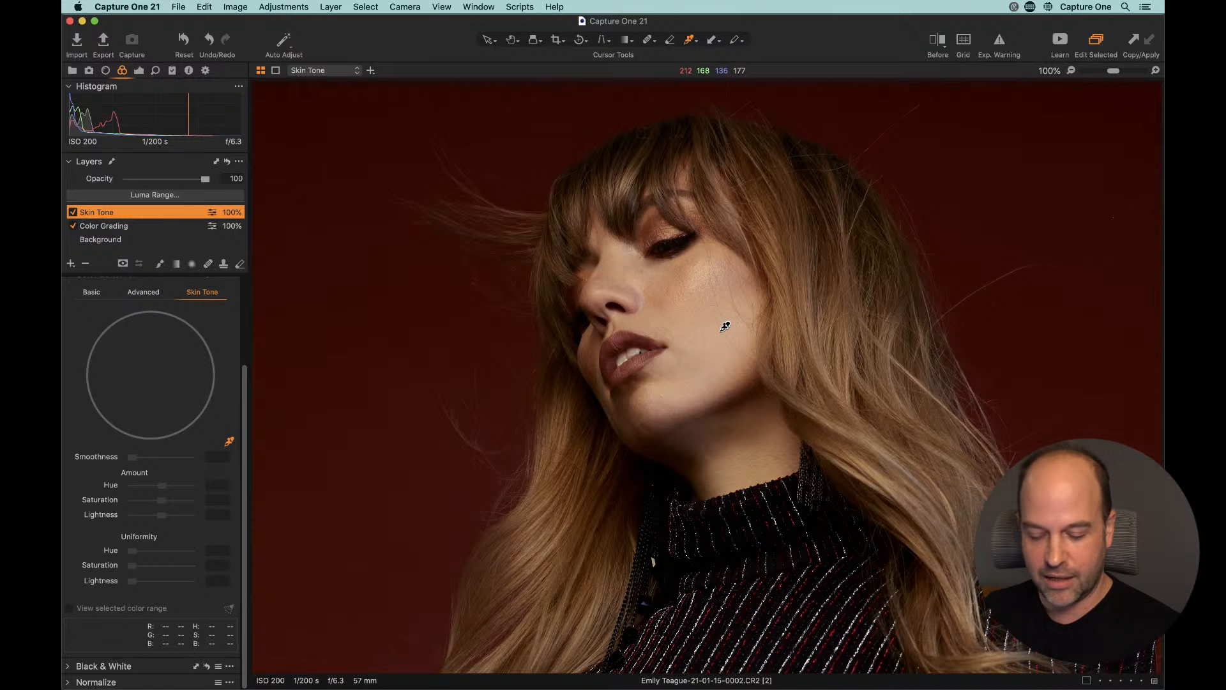
pyautogui.press('super+plus')
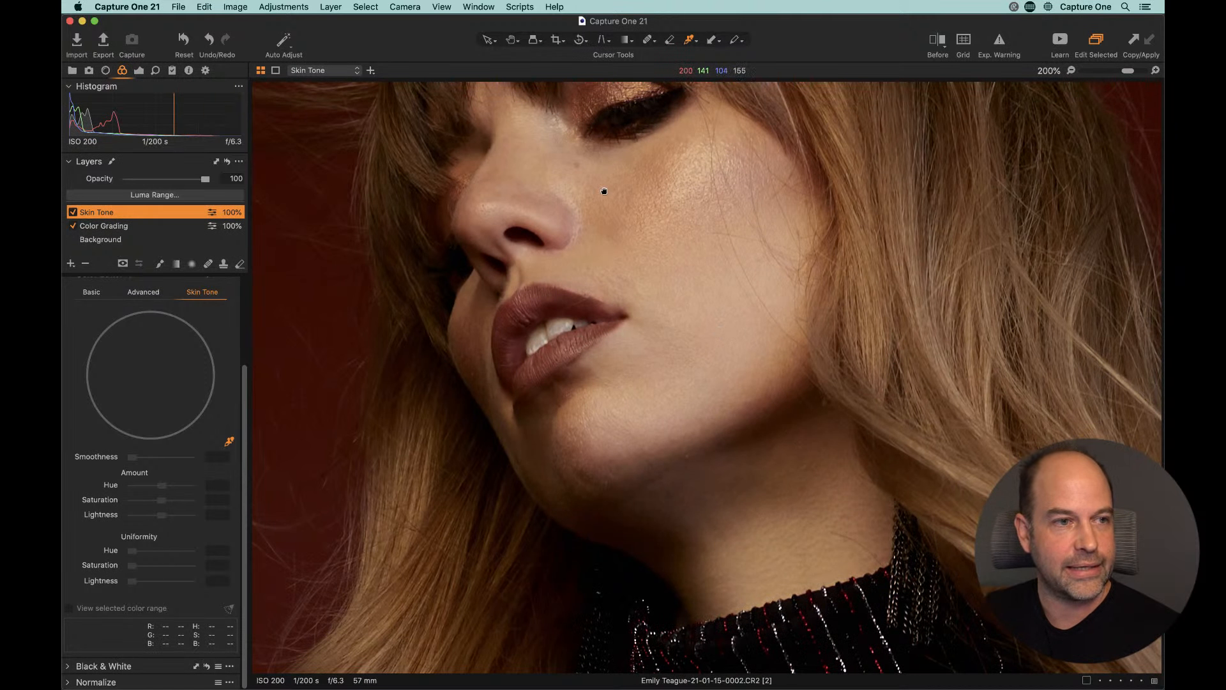
pyautogui.moveTo(599, 193); pyautogui.dragTo(573, 363)
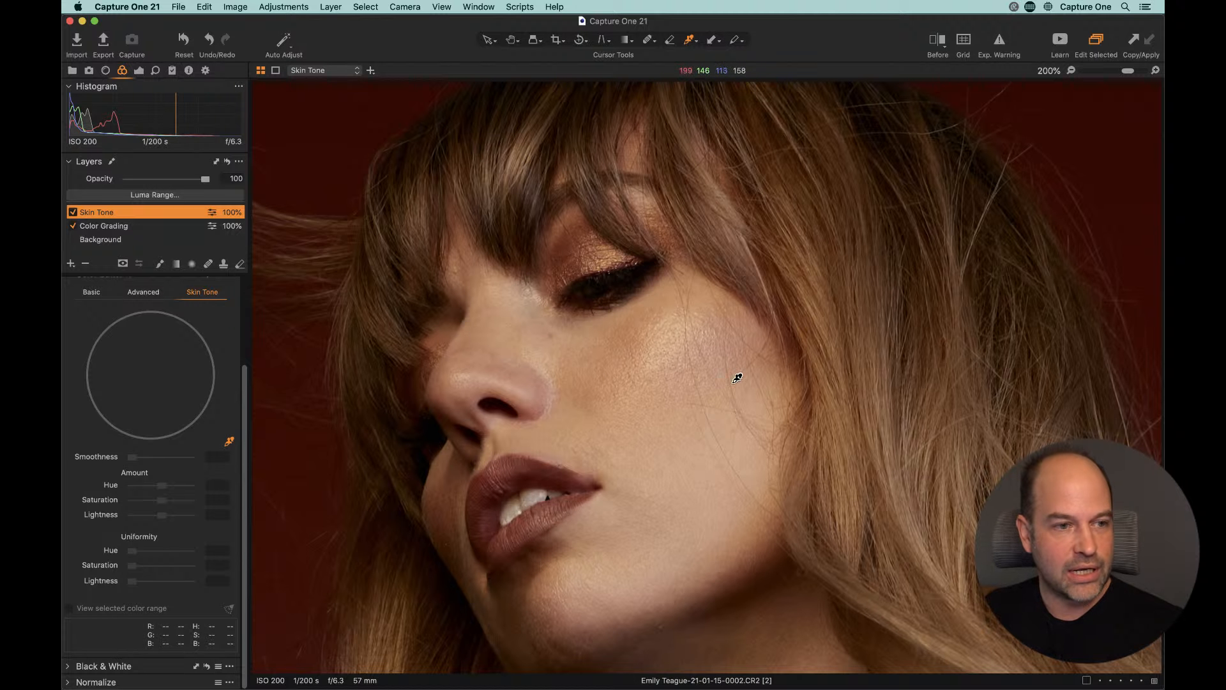
pyautogui.click(646, 422)
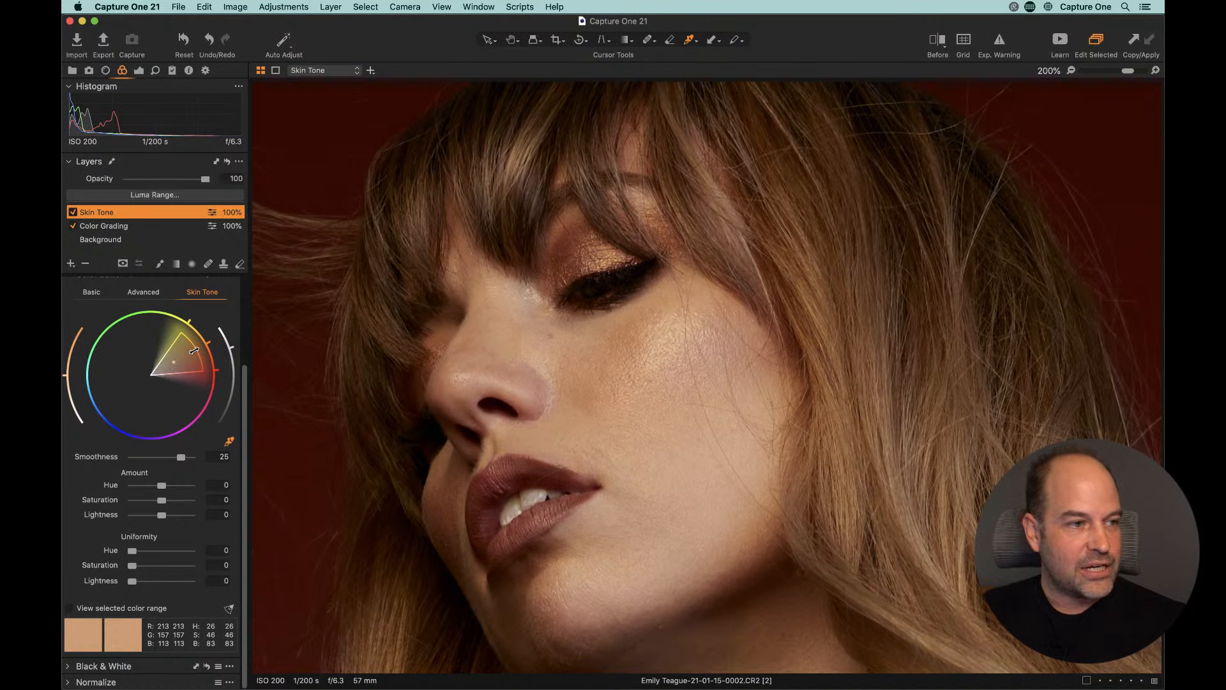
# Step: Widen the sampled skin color range on the wheel and raise Hue uniformity to 100, comparing with the Skin Tone layer off and on
pyautogui.moveTo(194, 351); pyautogui.dragTo(169, 334)
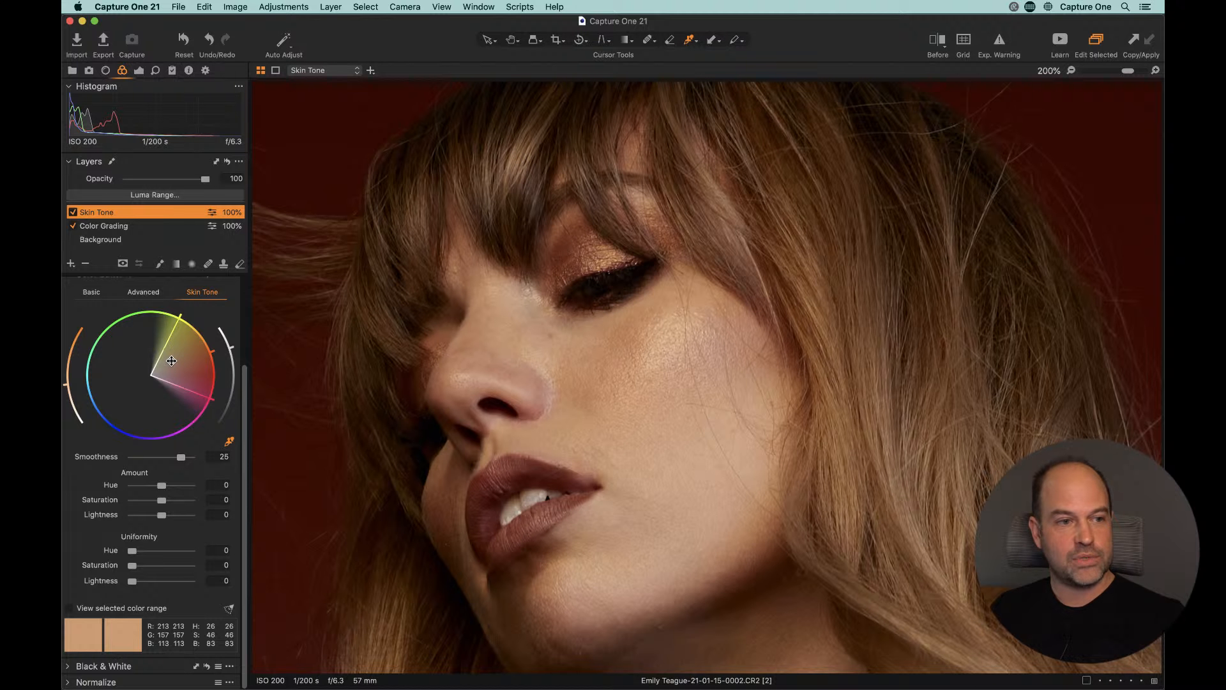
pyautogui.moveTo(132, 553); pyautogui.dragTo(261, 545)
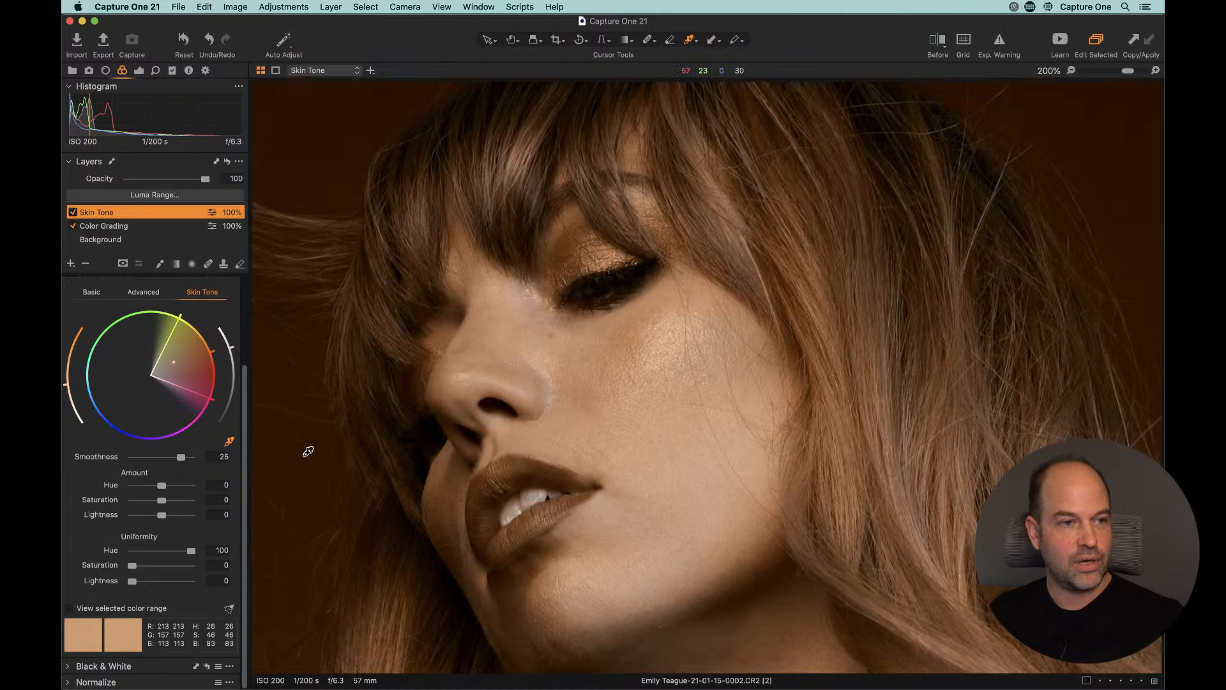
pyautogui.click(73, 212)
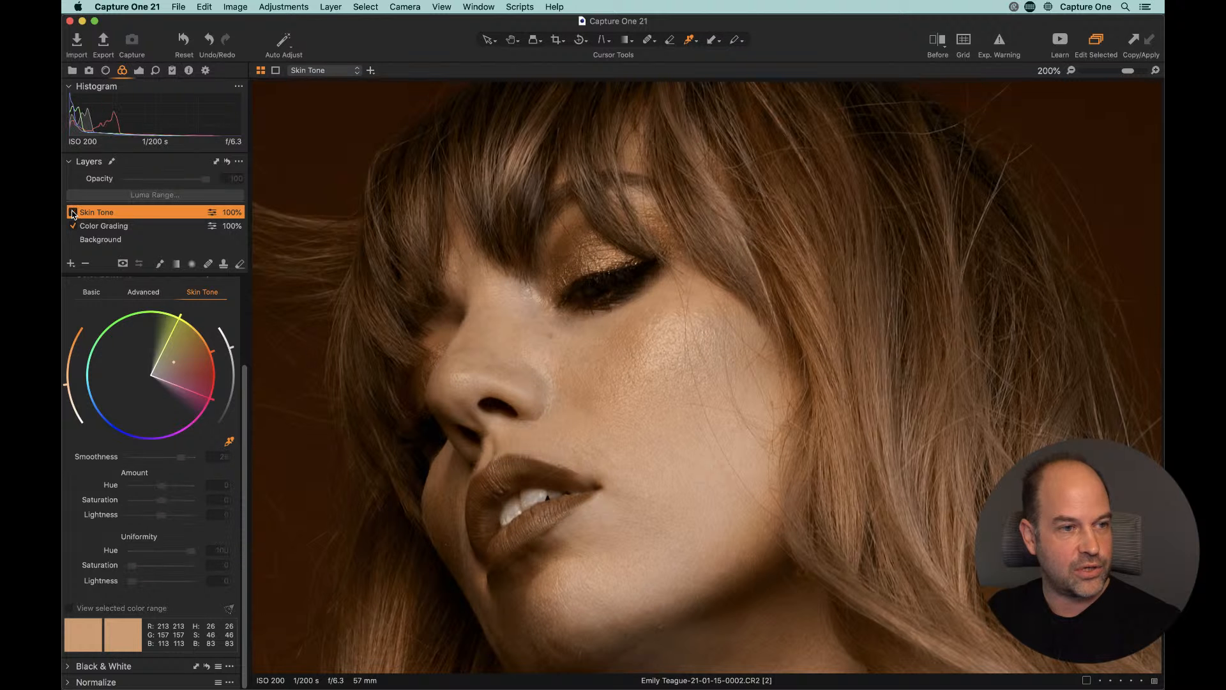
pyautogui.click(72, 213)
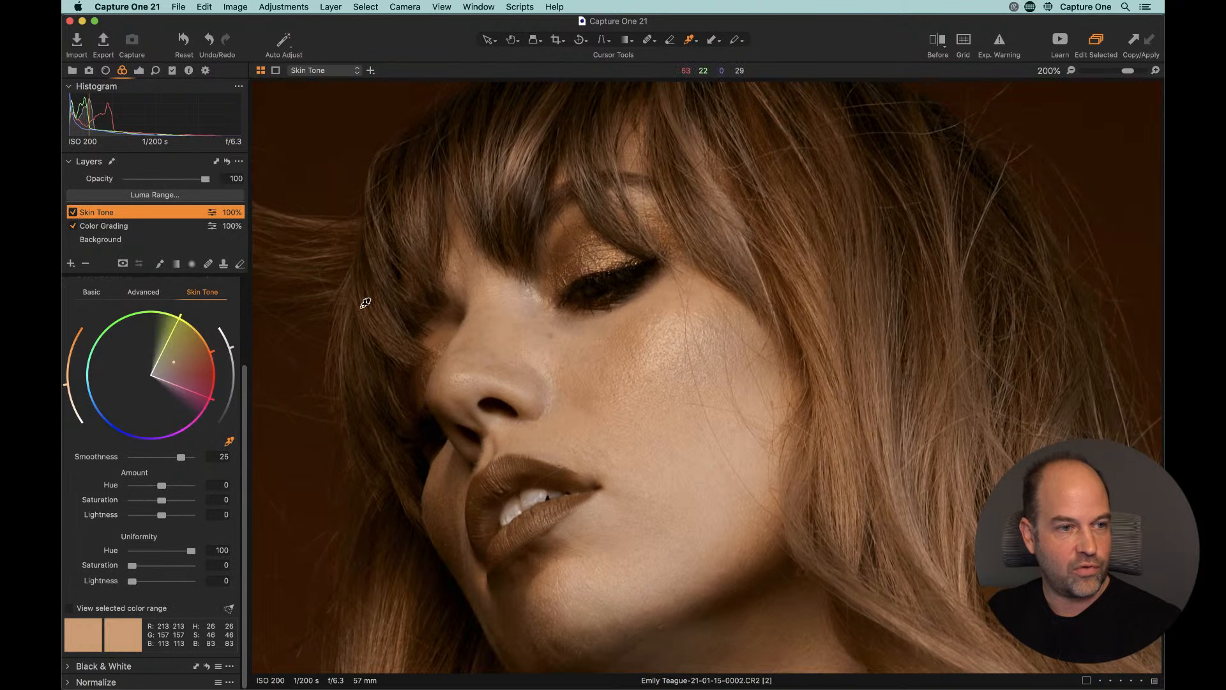
# Step: Check the neck and jaw, and set the skin tone Uniformity to Hue 85.9 and Saturation 60.4
pyautogui.scroll(-10, 726, 548)
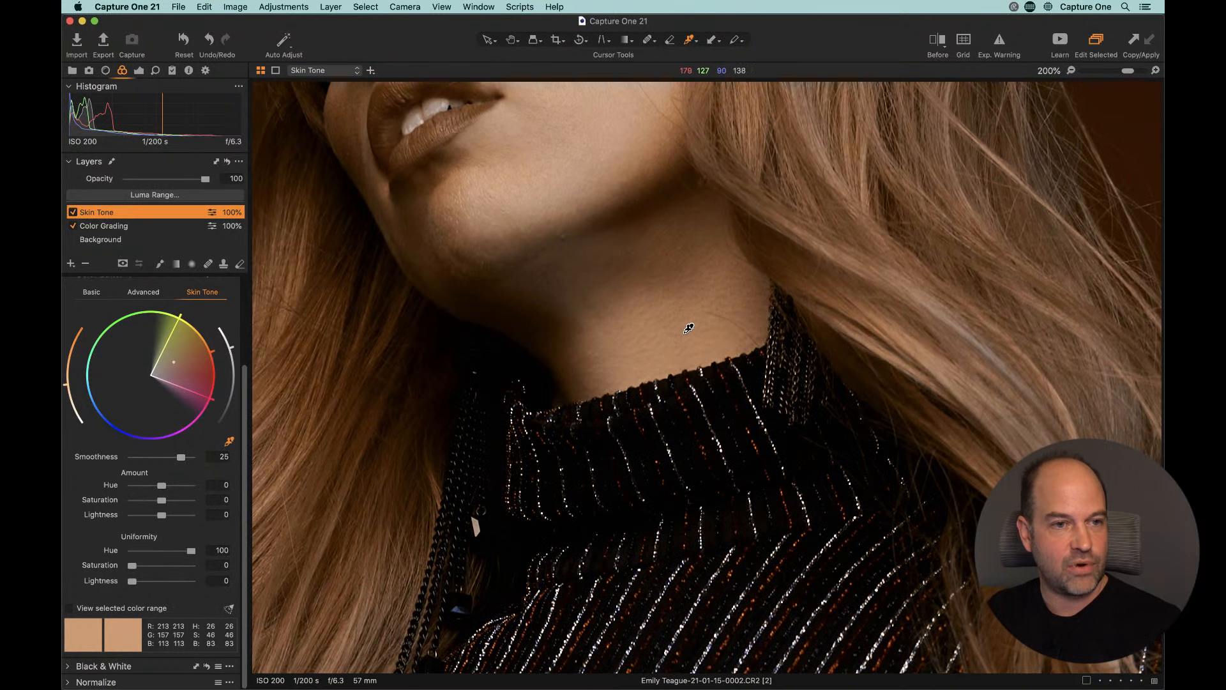
pyautogui.scroll(8, 668, 314)
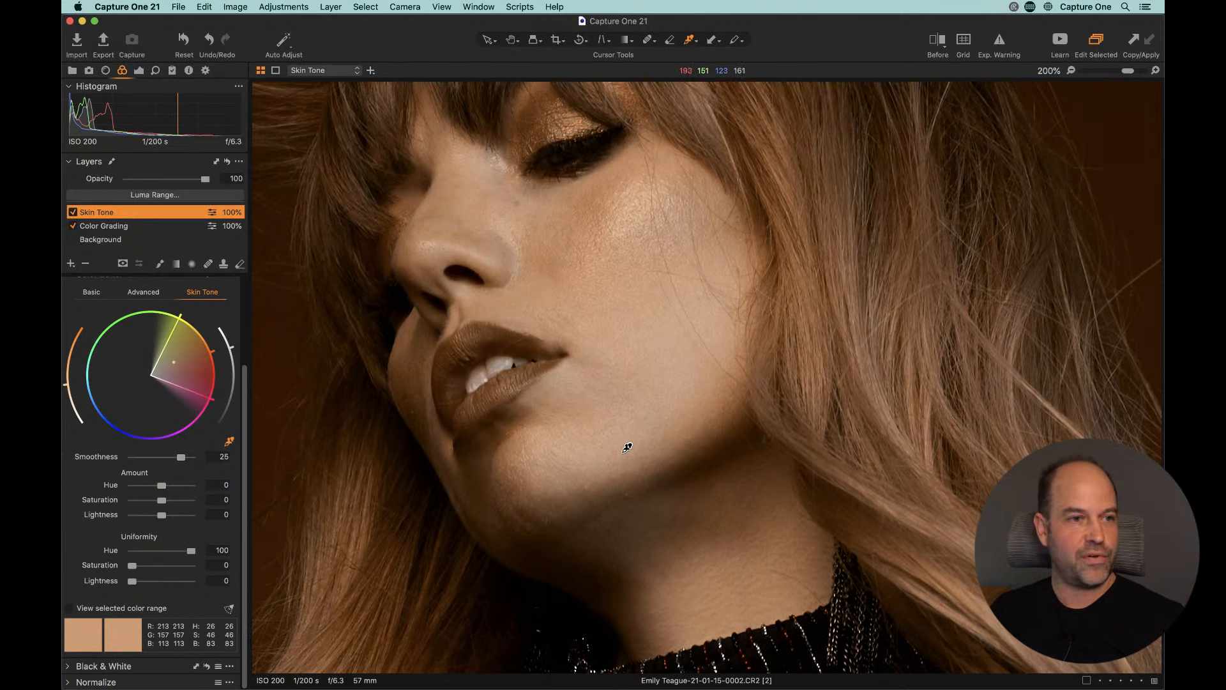
pyautogui.moveTo(191, 552); pyautogui.dragTo(99, 584)
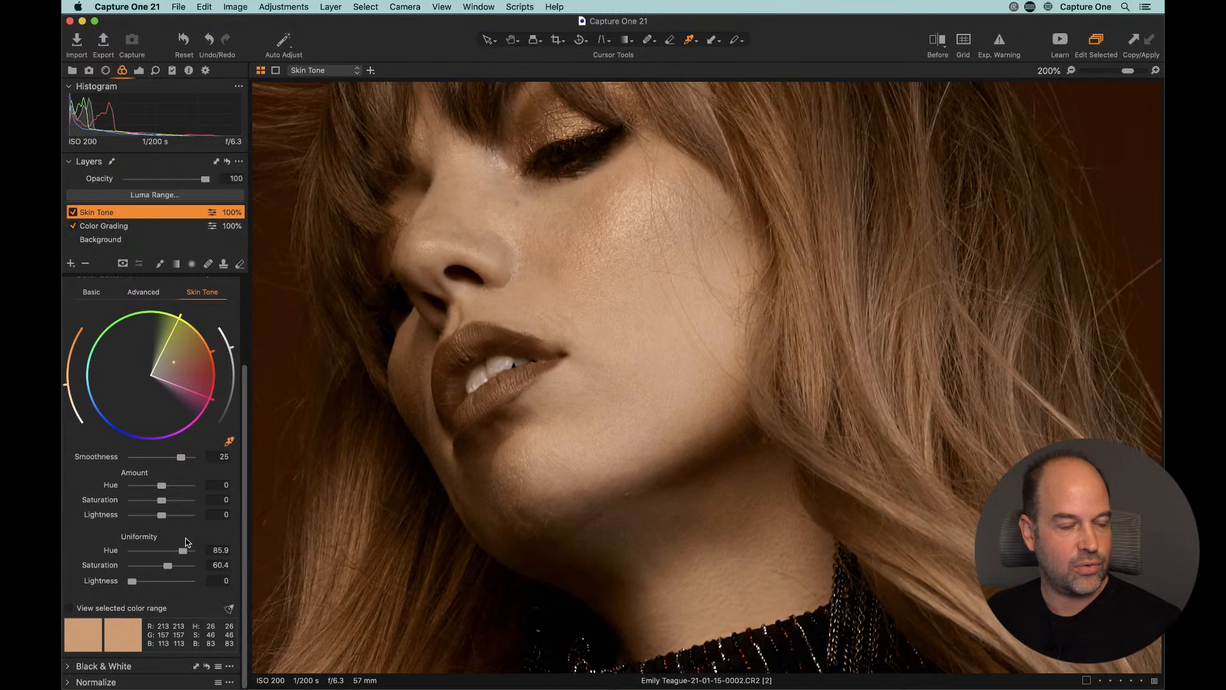
# Step: Clear the Skin Tone layer's mask and activate the mask brush
pyautogui.rightClick(106, 215)
pyautogui.click(141, 217)
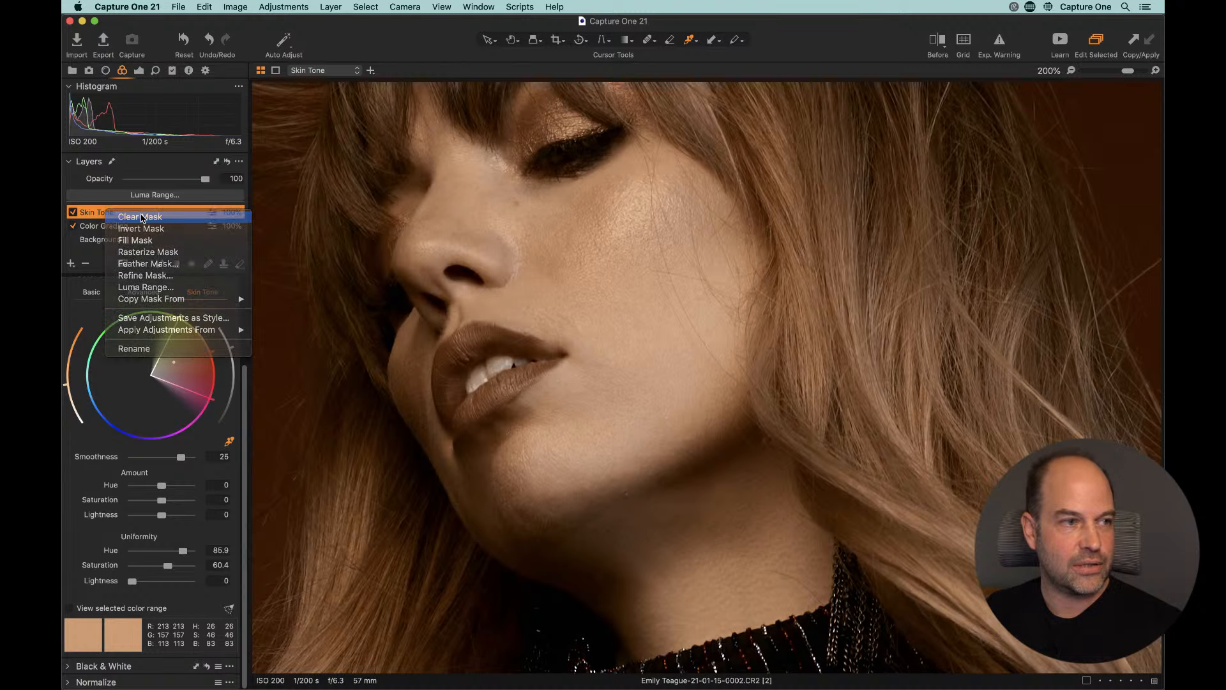
pyautogui.click(160, 265)
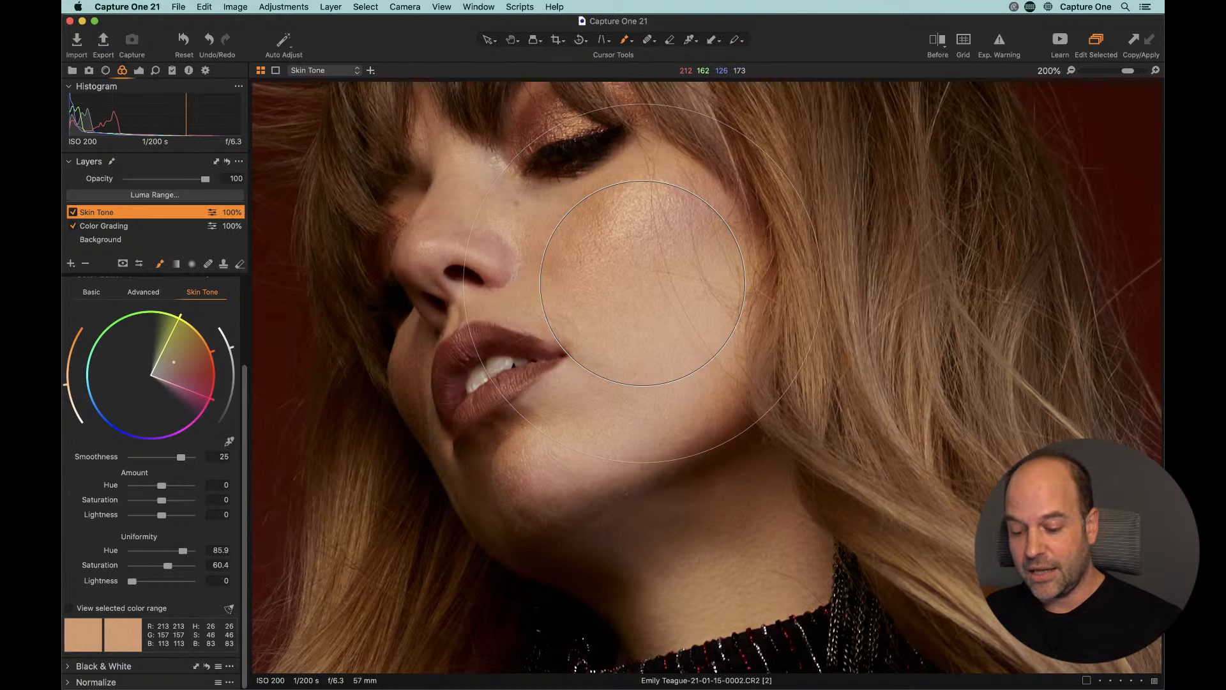
# Step: Fill the Skin Tone layer's mask again, display its overlay over the whole image, and clear the mask
pyautogui.doubleClick(652, 286)
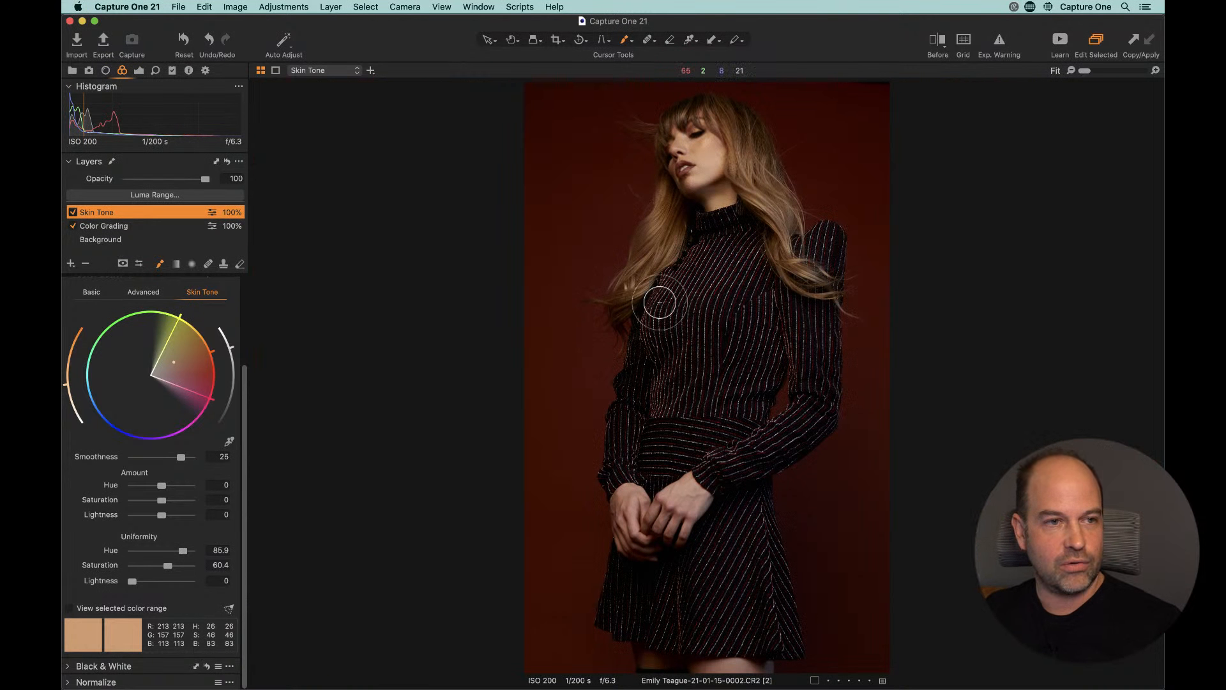
pyautogui.rightClick(123, 217)
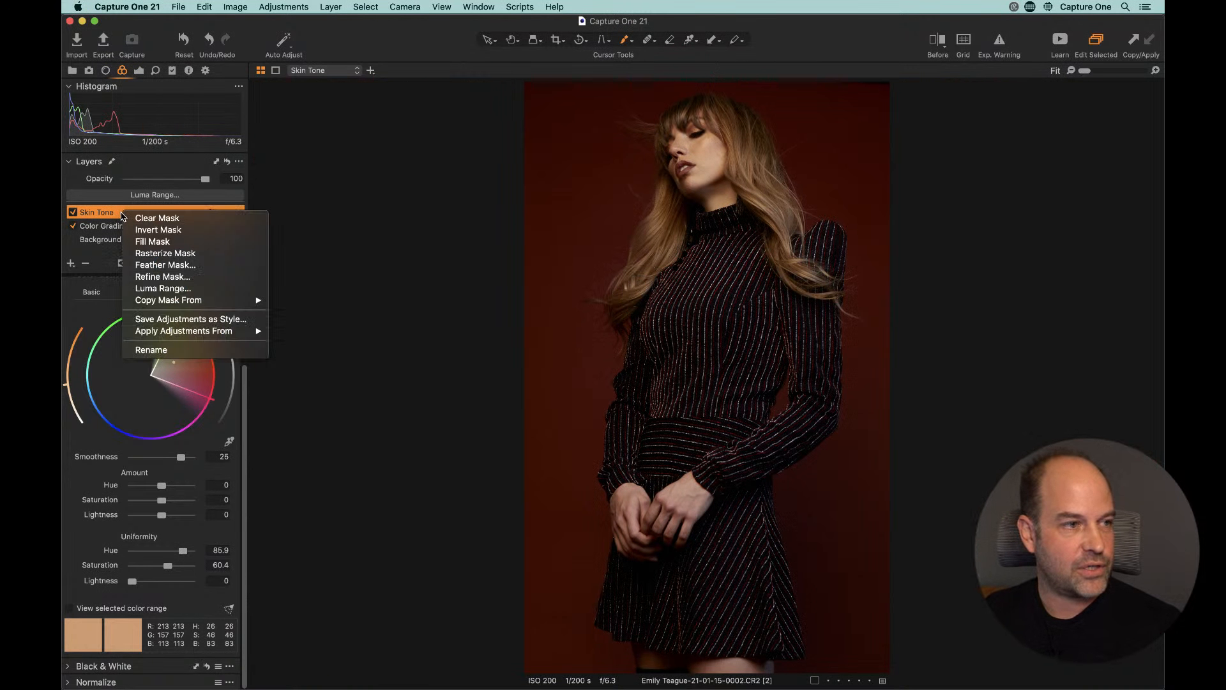
pyautogui.click(143, 242)
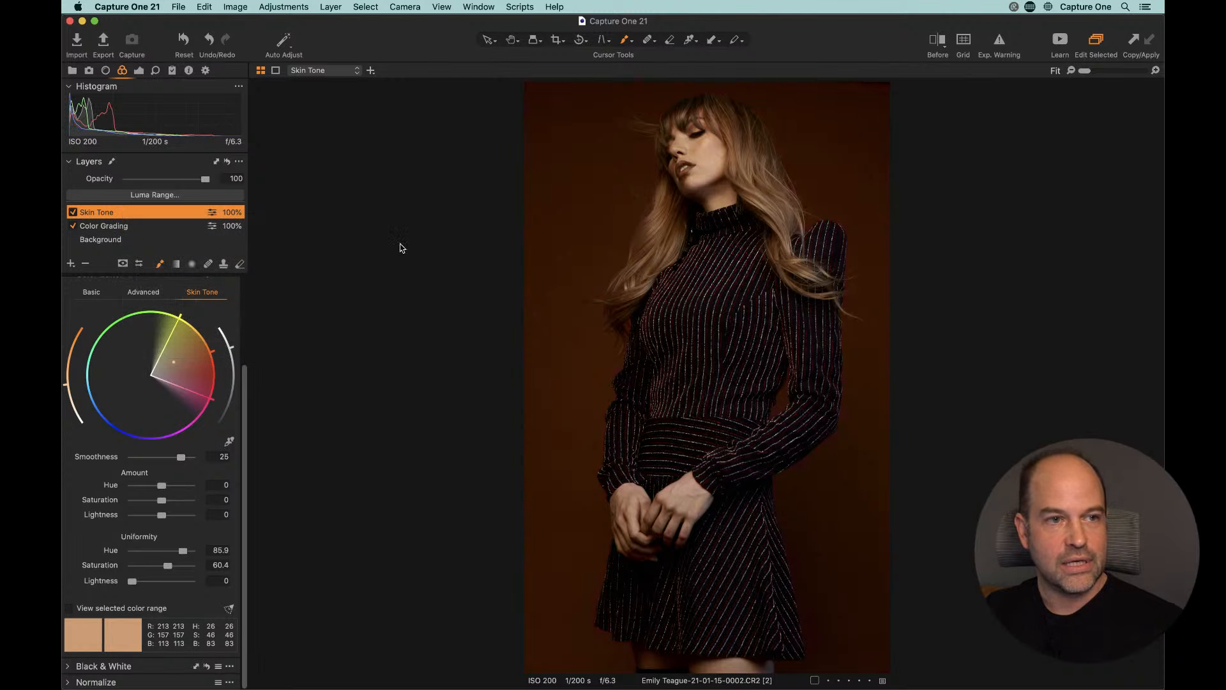
pyautogui.press('m')
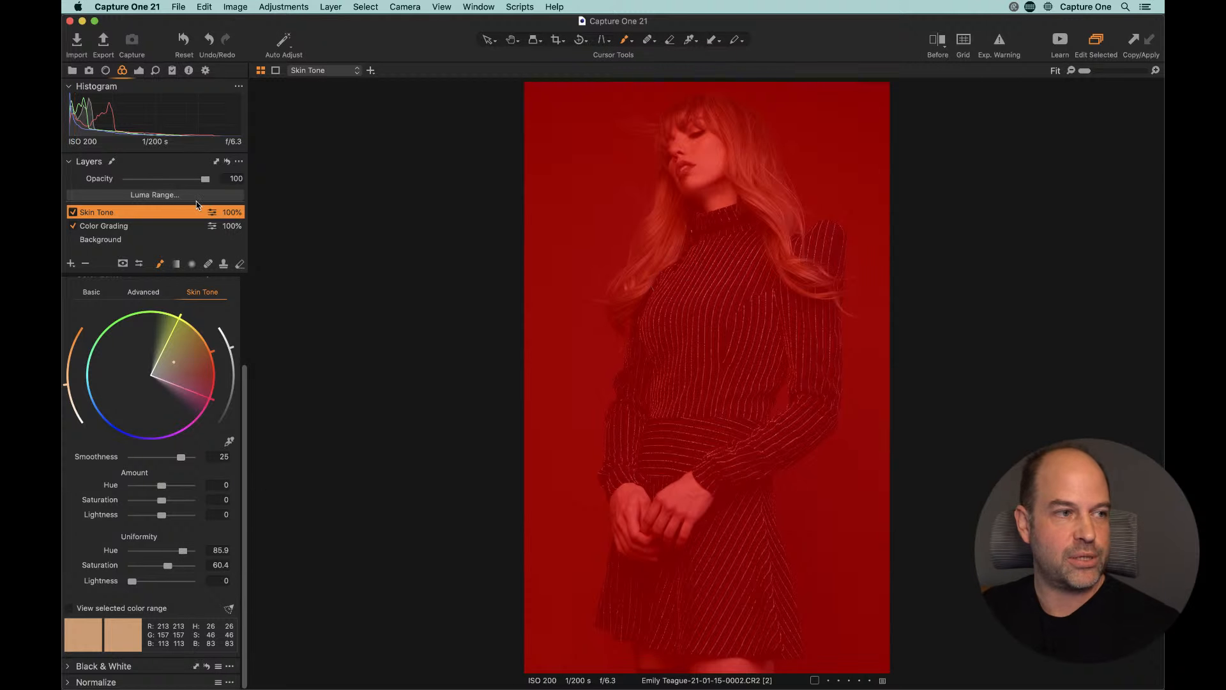
pyautogui.rightClick(115, 216)
pyautogui.click(127, 218)
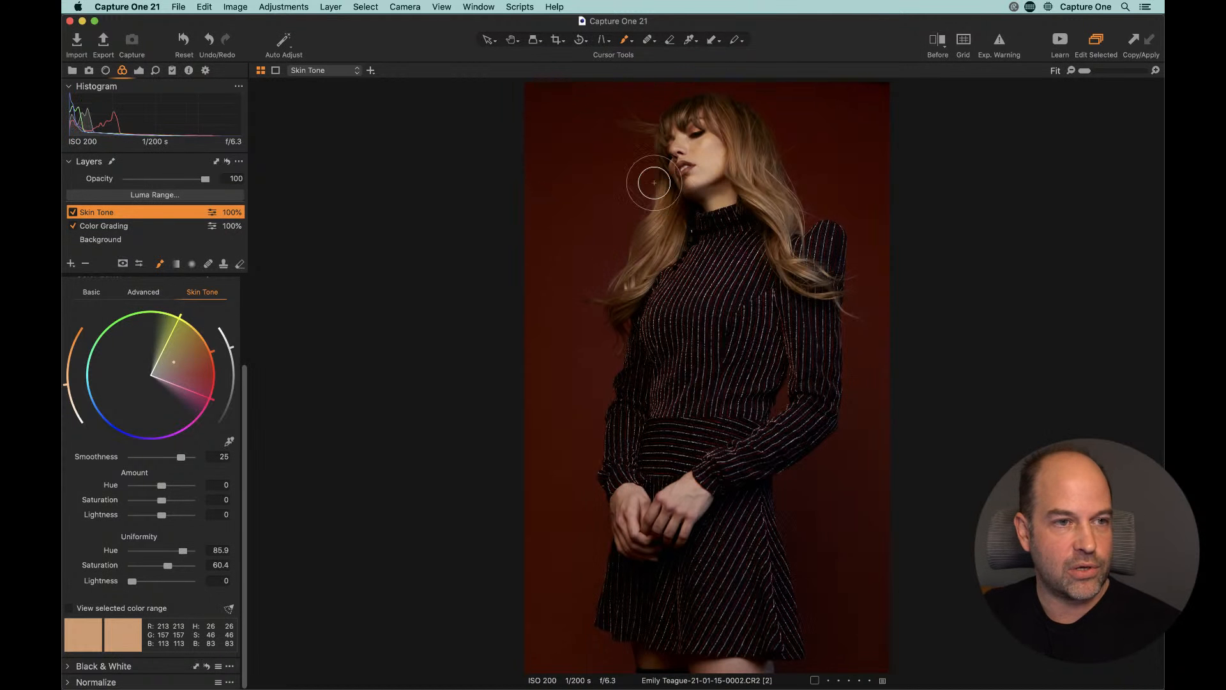
# Step: Set the mask brush to size 150 with a flow of 5 and paint the mask over the larger skin areas of the face
pyautogui.press('super+alt+0')
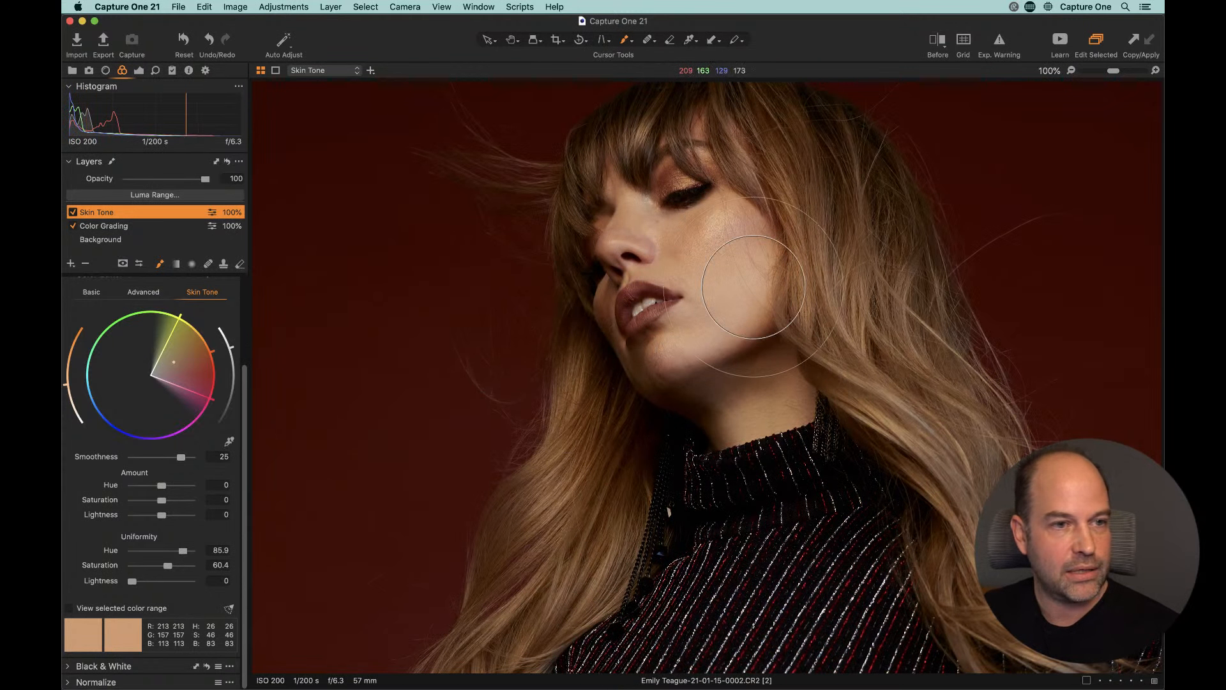
pyautogui.rightClick(728, 261)
pyautogui.moveTo(731, 263); pyautogui.dragTo(727, 263)
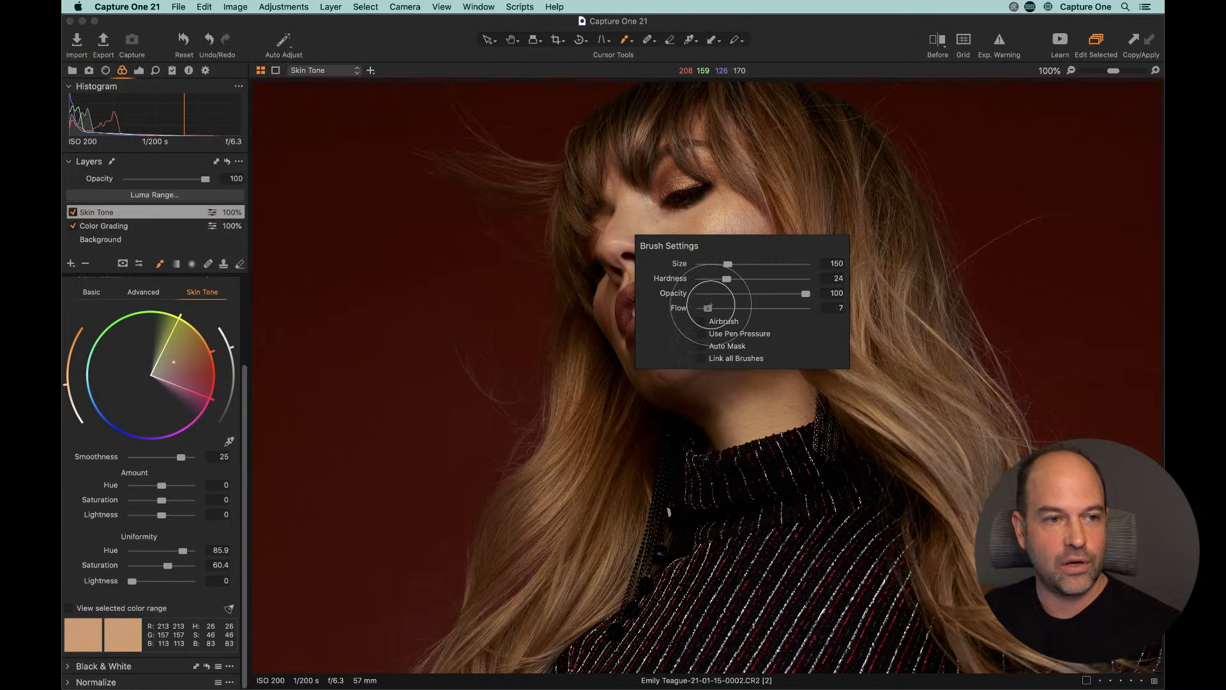
pyautogui.moveTo(722, 348)
pyautogui.mouseDown()
pyautogui.moveTo(740, 313)
pyautogui.moveTo(687, 355)
pyautogui.moveTo(734, 321)
pyautogui.moveTo(753, 364)
pyautogui.mouseUp()
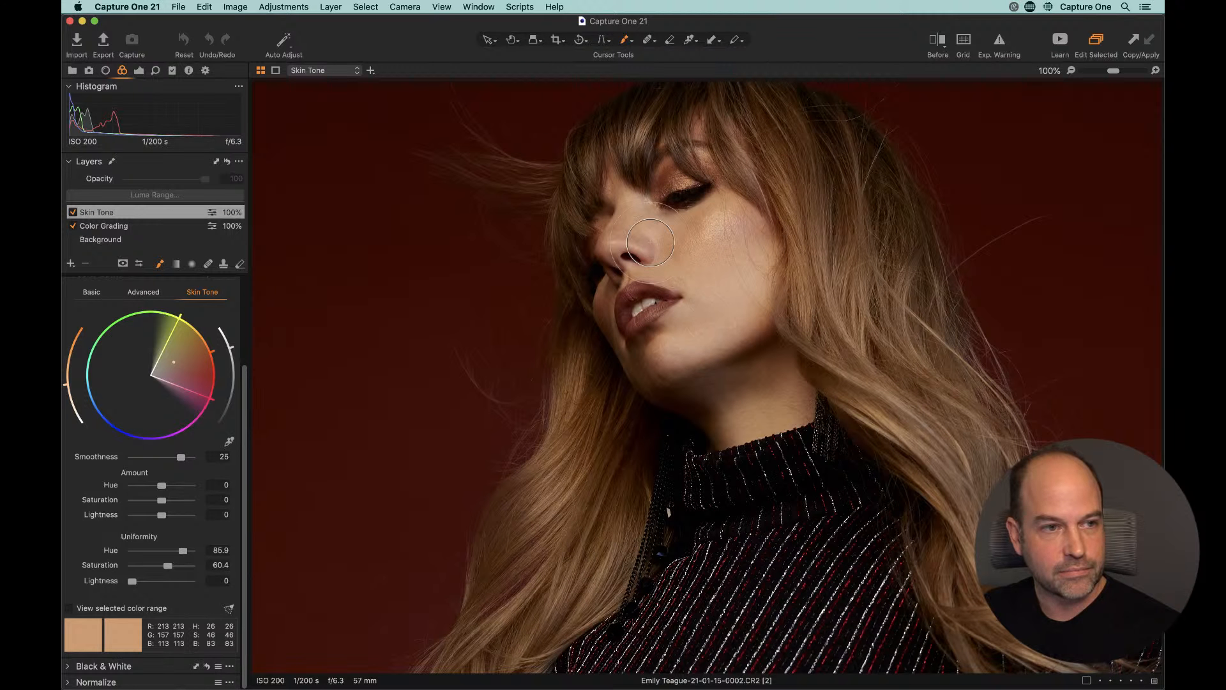
# Step: Reduce the brush size to 93 and paint the mask over the finer skin areas around the nose and cheek
pyautogui.press('super+plus')
pyautogui.press('super+plus')
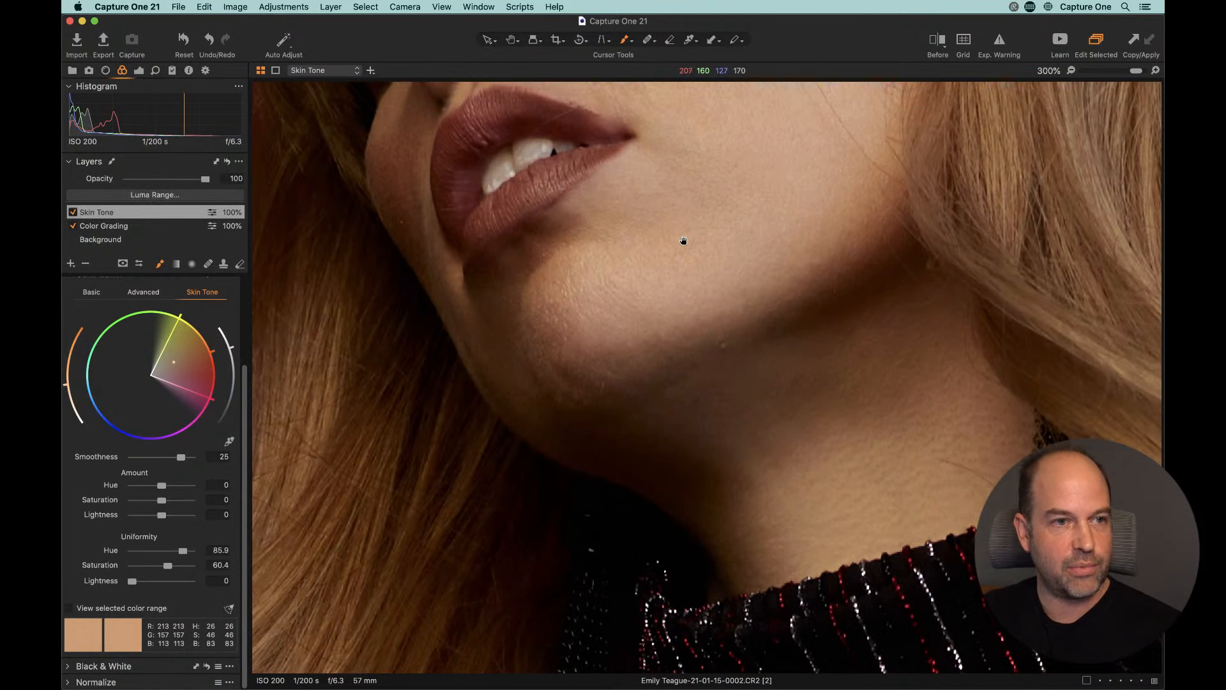
pyautogui.moveTo(684, 241); pyautogui.dragTo(830, 504)
pyautogui.rightClick(741, 385)
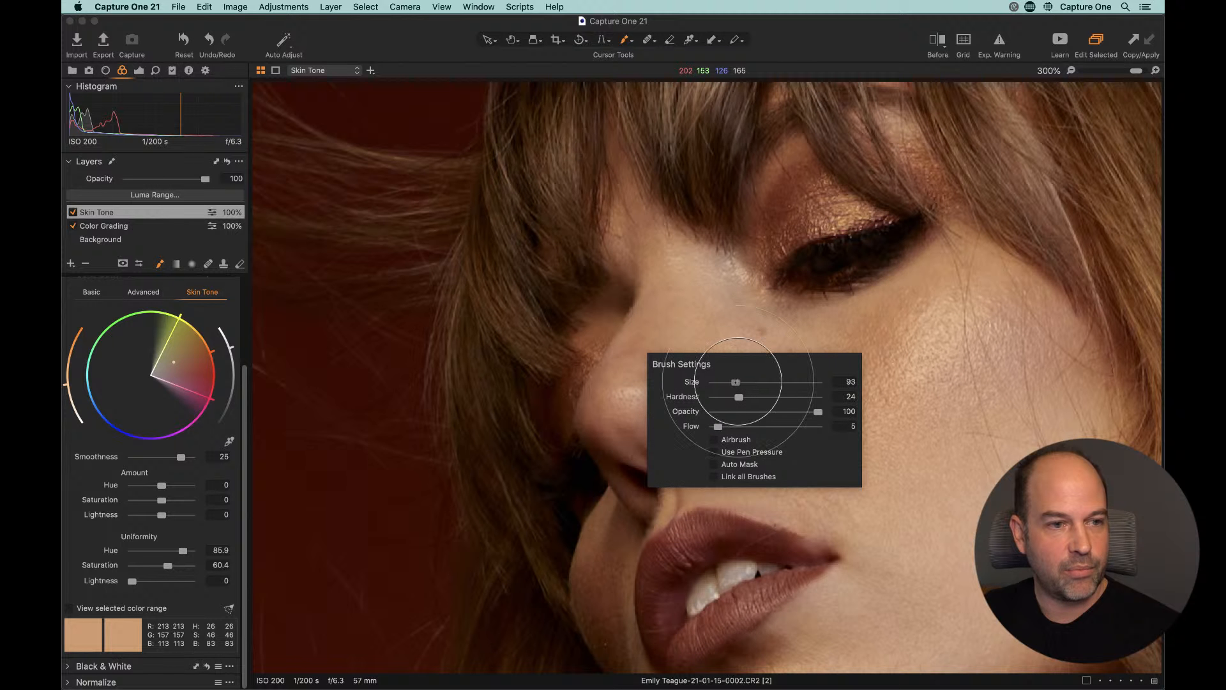
pyautogui.click(730, 263)
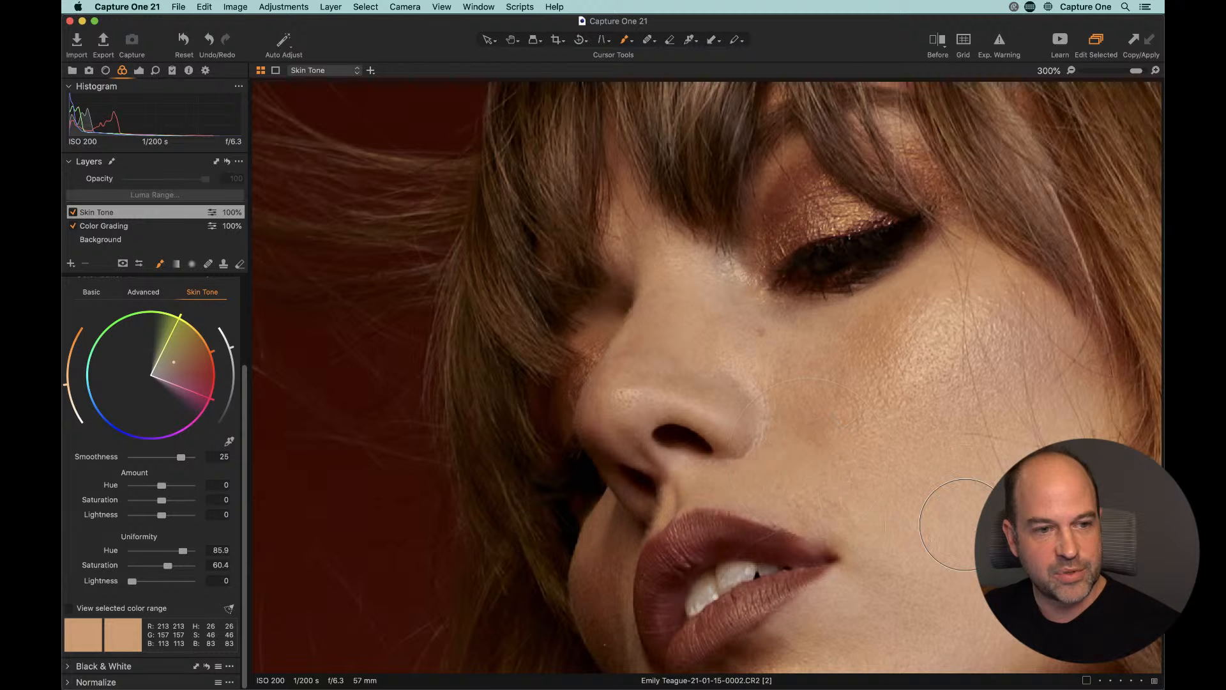
pyautogui.scroll(-5, 712, 343)
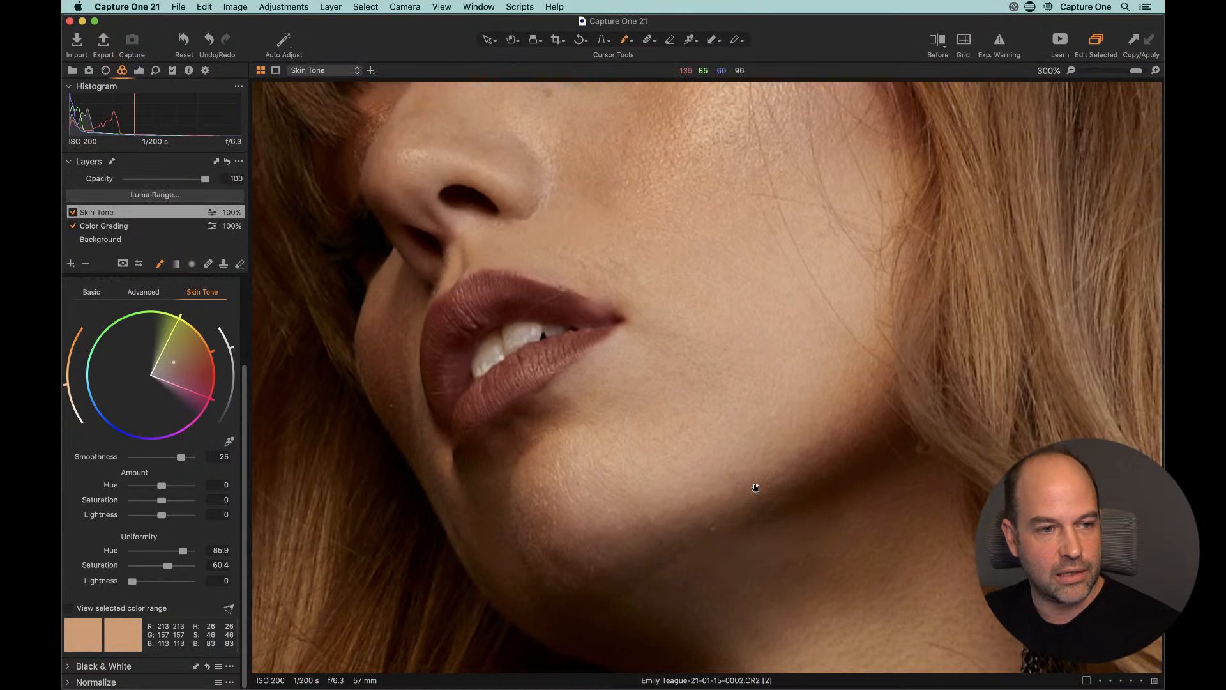
# Step: Set the brush size to 259 and paint the mask over both hands and the legs below the skirt hem
pyautogui.doubleClick(770, 510)
pyautogui.doubleClick(693, 511)
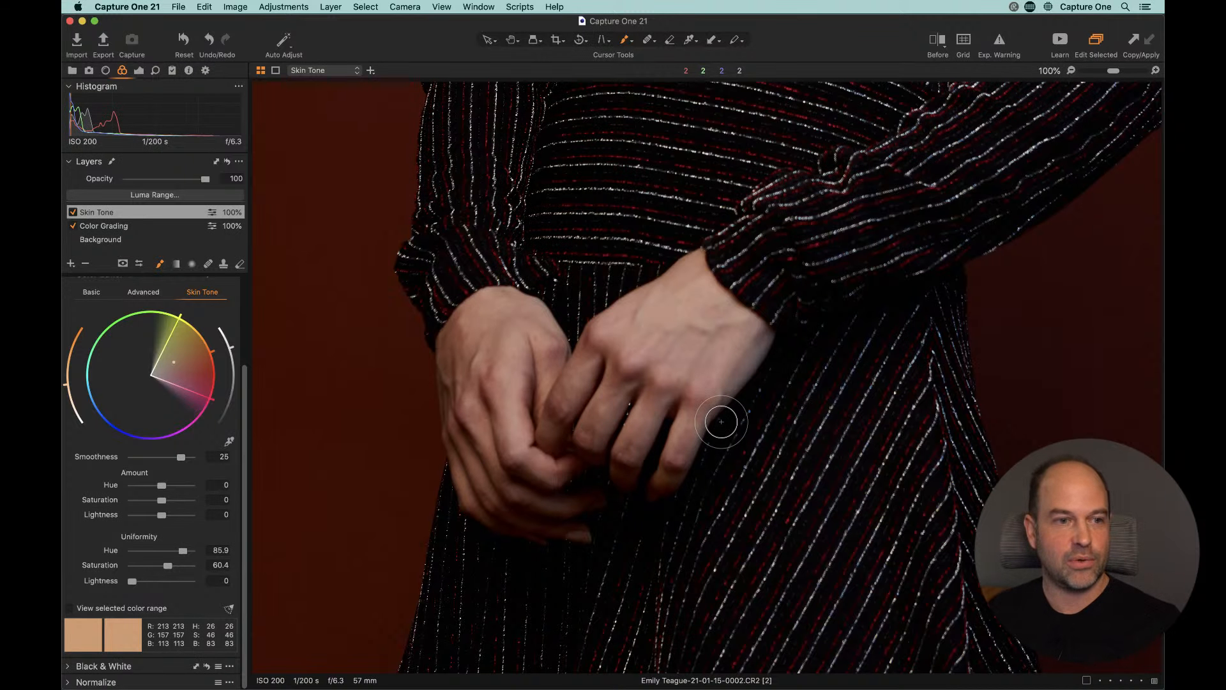
pyautogui.rightClick(640, 324)
pyautogui.moveTo(628, 311); pyautogui.dragTo(641, 310)
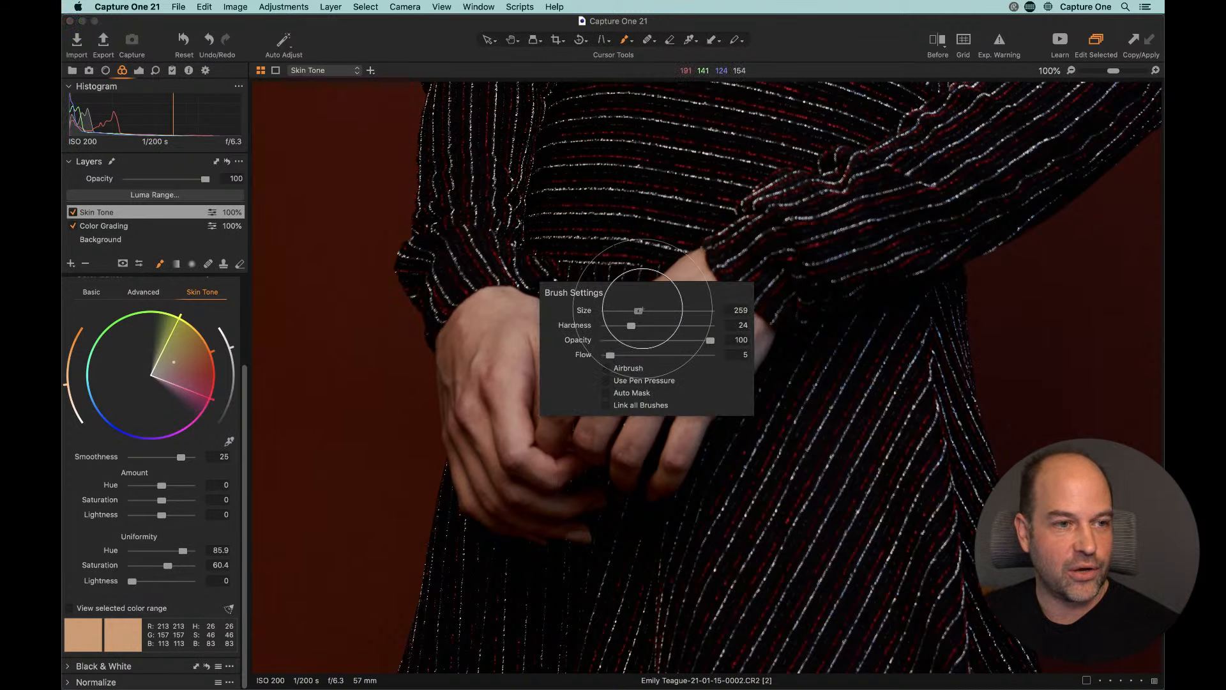
pyautogui.click(662, 225)
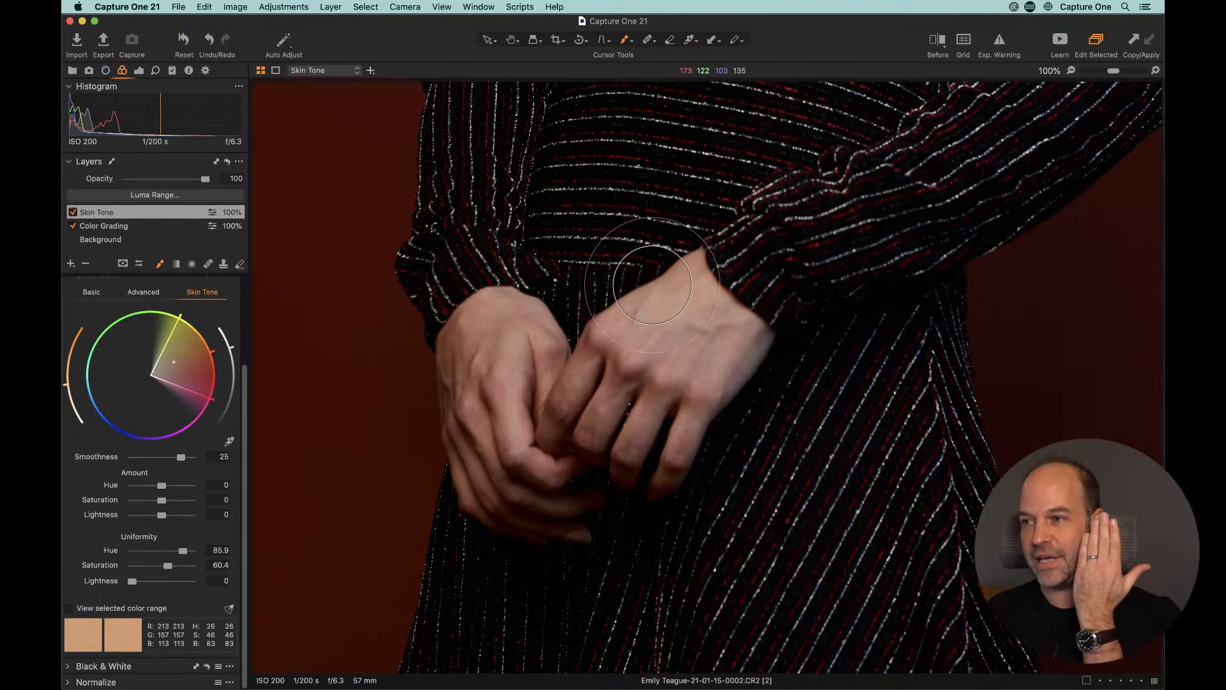
pyautogui.moveTo(699, 309)
pyautogui.mouseDown()
pyautogui.moveTo(646, 387)
pyautogui.moveTo(744, 321)
pyautogui.moveTo(751, 353)
pyautogui.moveTo(754, 340)
pyautogui.moveTo(689, 428)
pyautogui.moveTo(745, 352)
pyautogui.moveTo(707, 398)
pyautogui.moveTo(725, 364)
pyautogui.moveTo(695, 352)
pyautogui.moveTo(686, 316)
pyautogui.moveTo(641, 313)
pyautogui.moveTo(697, 268)
pyautogui.moveTo(631, 330)
pyautogui.moveTo(757, 324)
pyautogui.moveTo(686, 423)
pyautogui.moveTo(761, 324)
pyautogui.moveTo(679, 428)
pyautogui.moveTo(746, 333)
pyautogui.moveTo(636, 387)
pyautogui.moveTo(638, 340)
pyautogui.mouseUp()
pyautogui.moveTo(479, 345)
pyautogui.mouseDown()
pyautogui.moveTo(441, 383)
pyautogui.moveTo(530, 288)
pyautogui.moveTo(511, 415)
pyautogui.moveTo(549, 473)
pyautogui.mouseUp()
pyautogui.moveTo(843, 540); pyautogui.dragTo(779, 329)
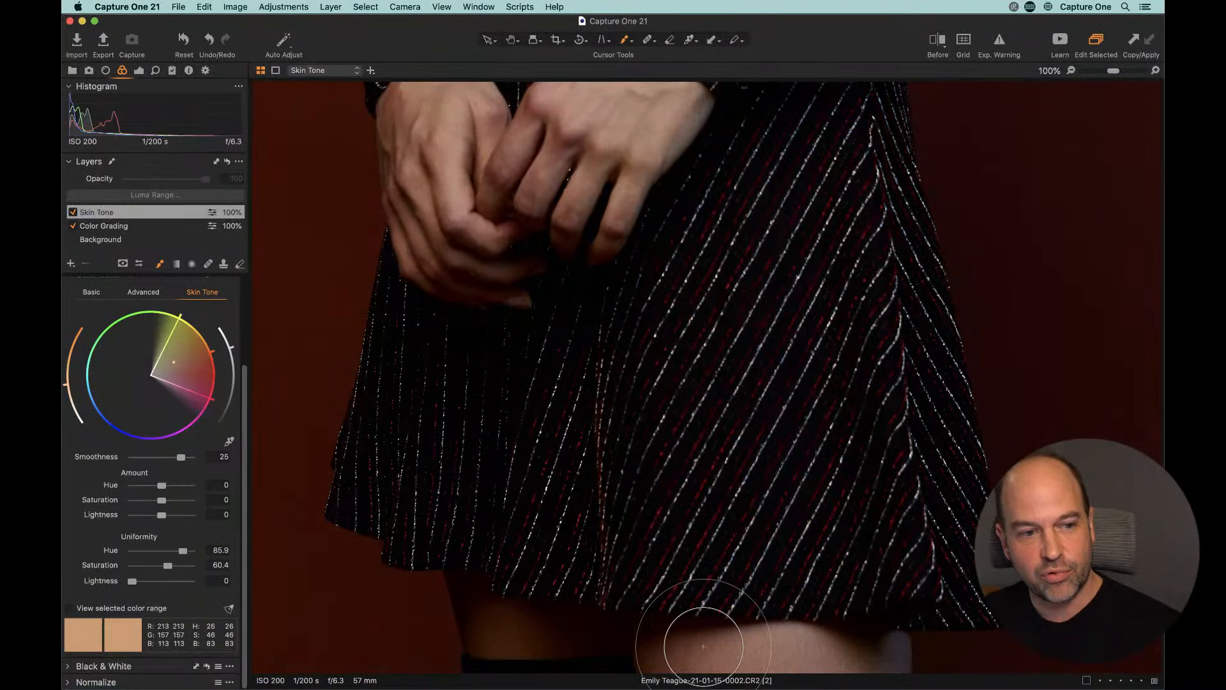
pyautogui.moveTo(882, 647)
pyautogui.mouseDown()
pyautogui.moveTo(905, 646)
pyautogui.moveTo(744, 639)
pyautogui.moveTo(683, 650)
pyautogui.mouseUp()
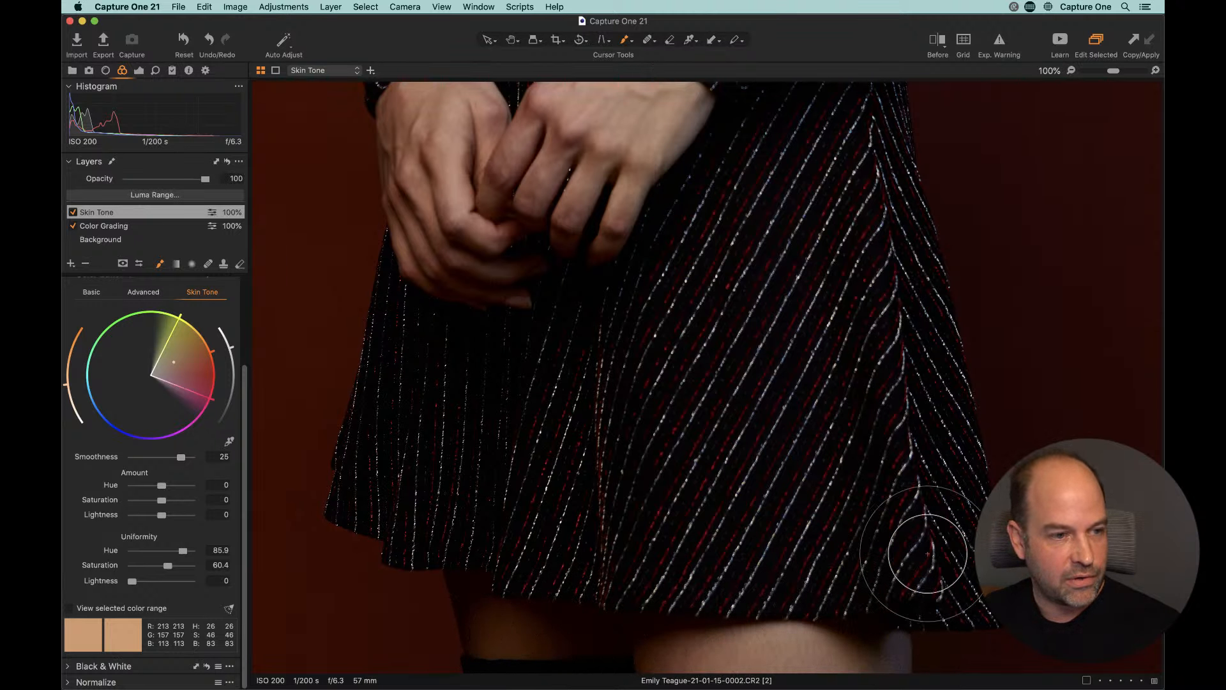
# Step: Compare the face with the Skin Tone layer switched off and on, at 100% and 300%, leaving the layer enabled
pyautogui.doubleClick(707, 397)
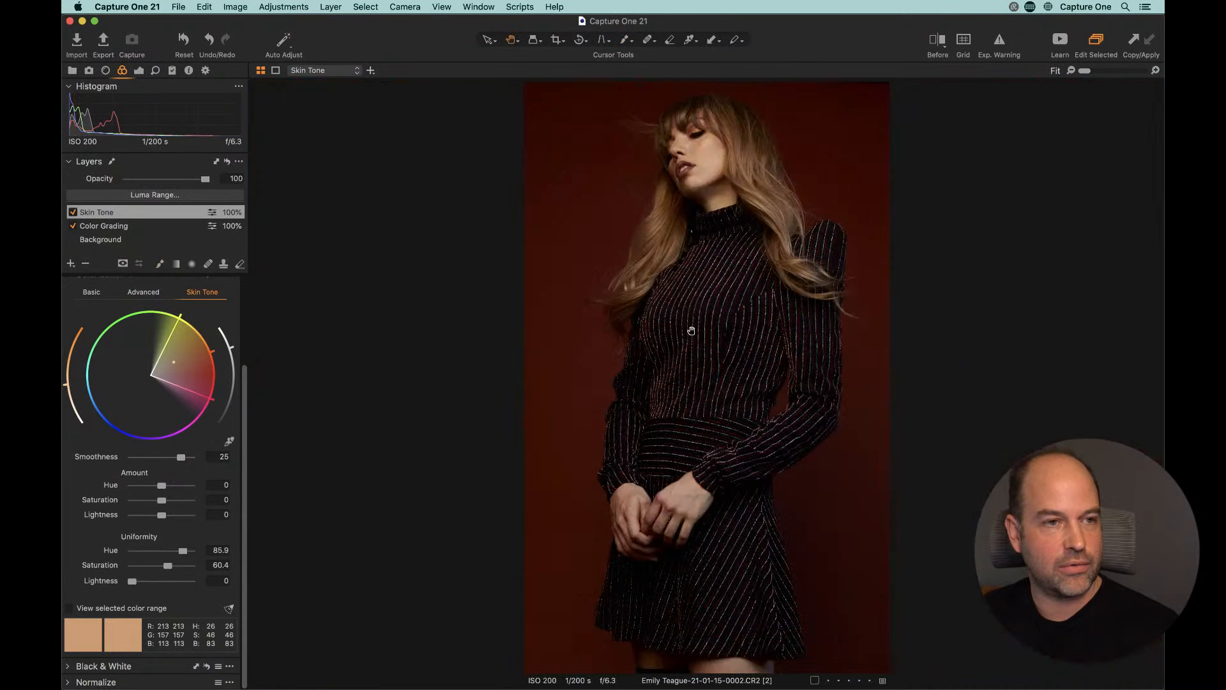
pyautogui.doubleClick(691, 195)
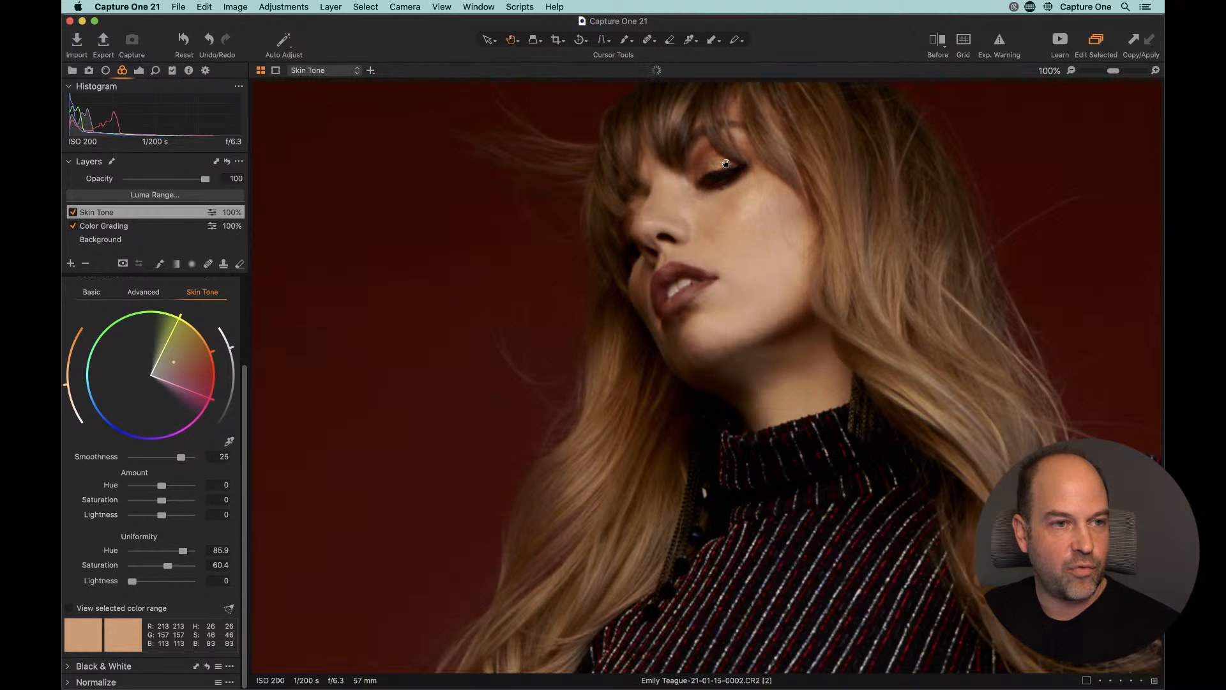
pyautogui.click(72, 212)
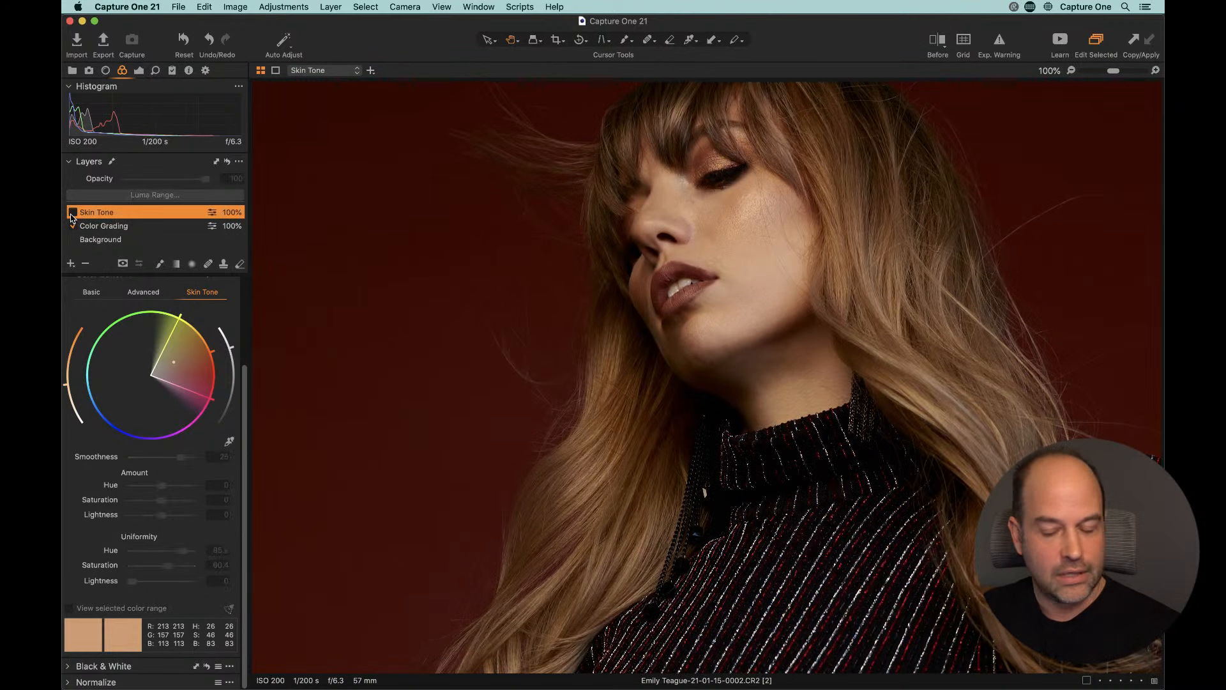
pyautogui.press('super+plus')
pyautogui.moveTo(779, 144); pyautogui.dragTo(632, 501)
pyautogui.click(72, 212)
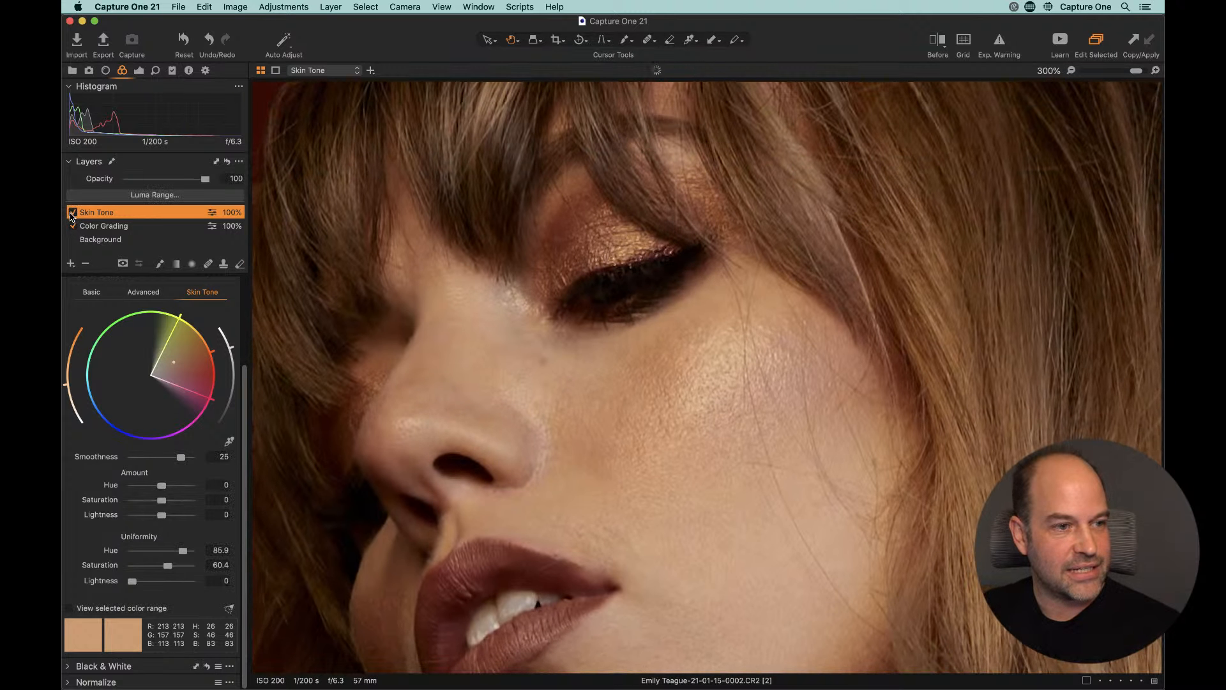
pyautogui.click(74, 213)
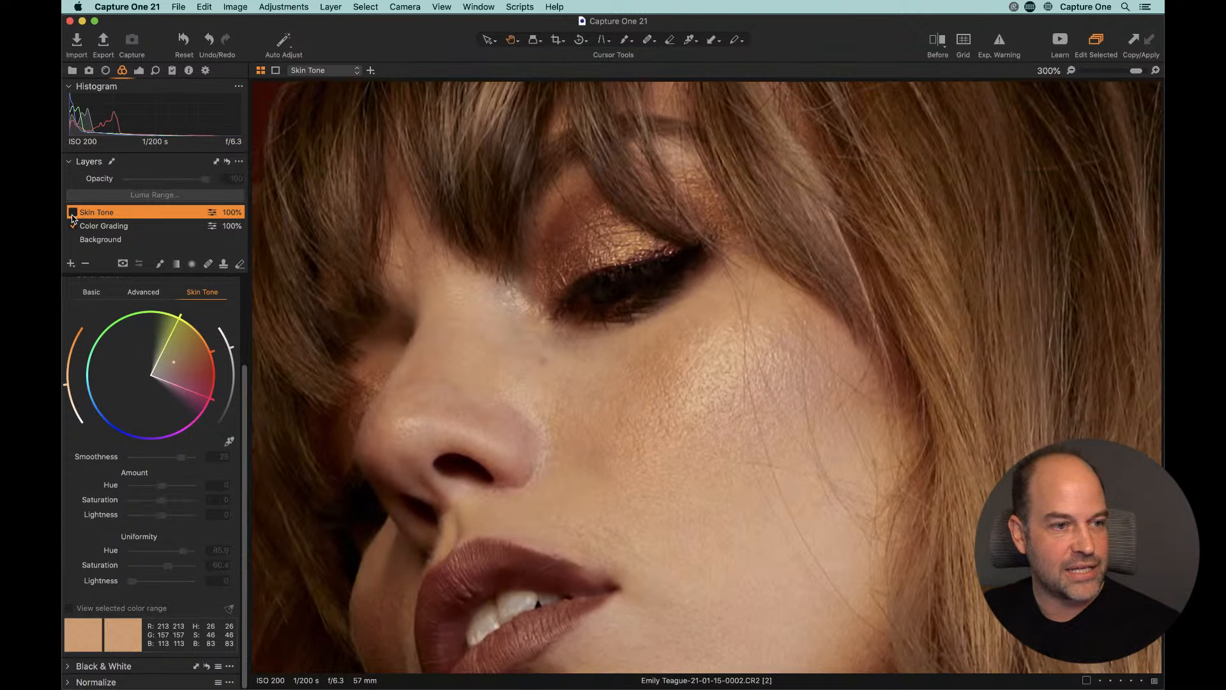
pyautogui.click(74, 213)
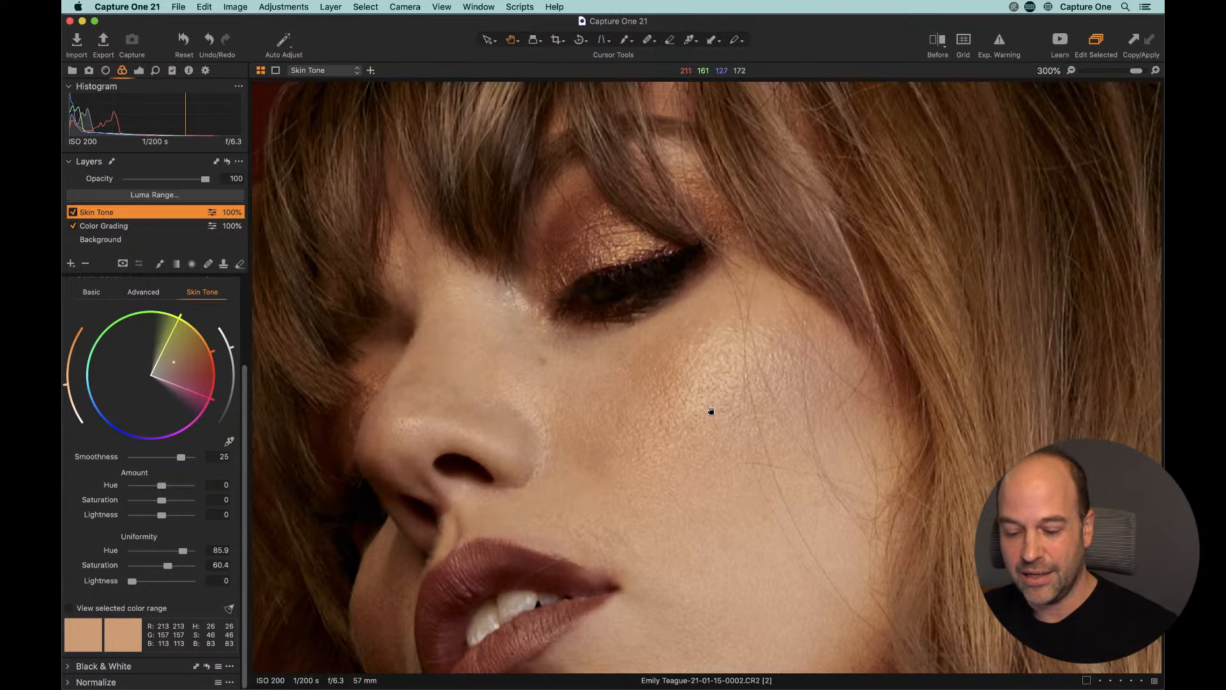
pyautogui.press('super+0')
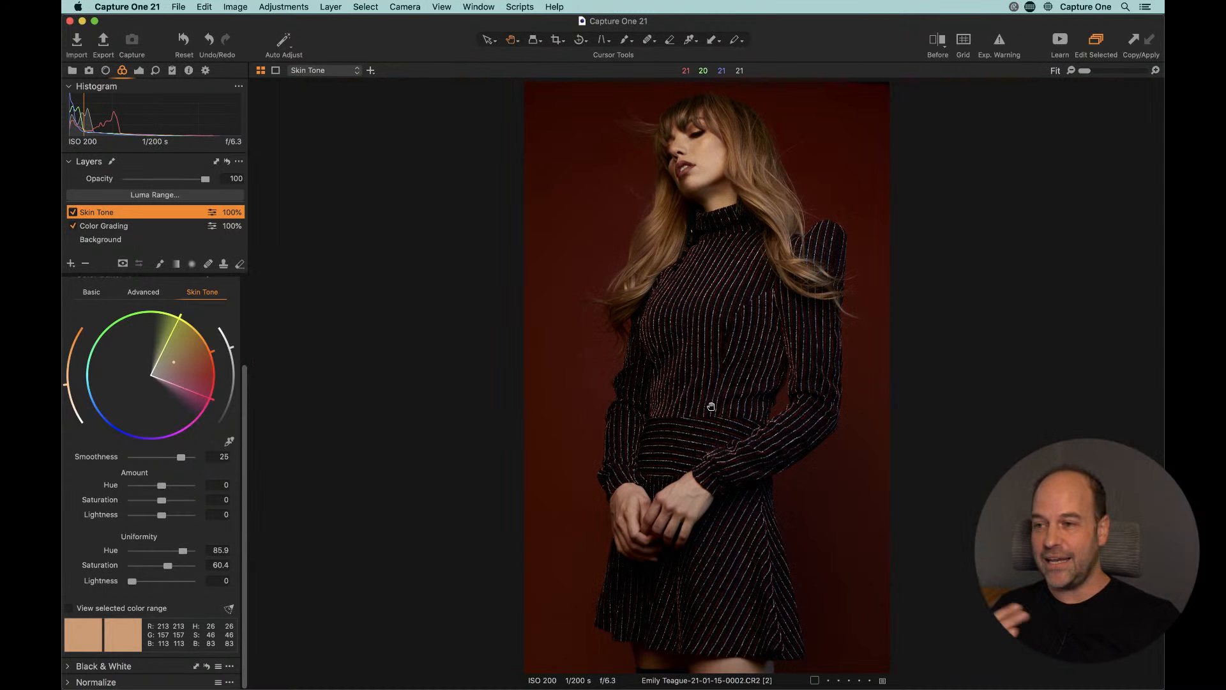
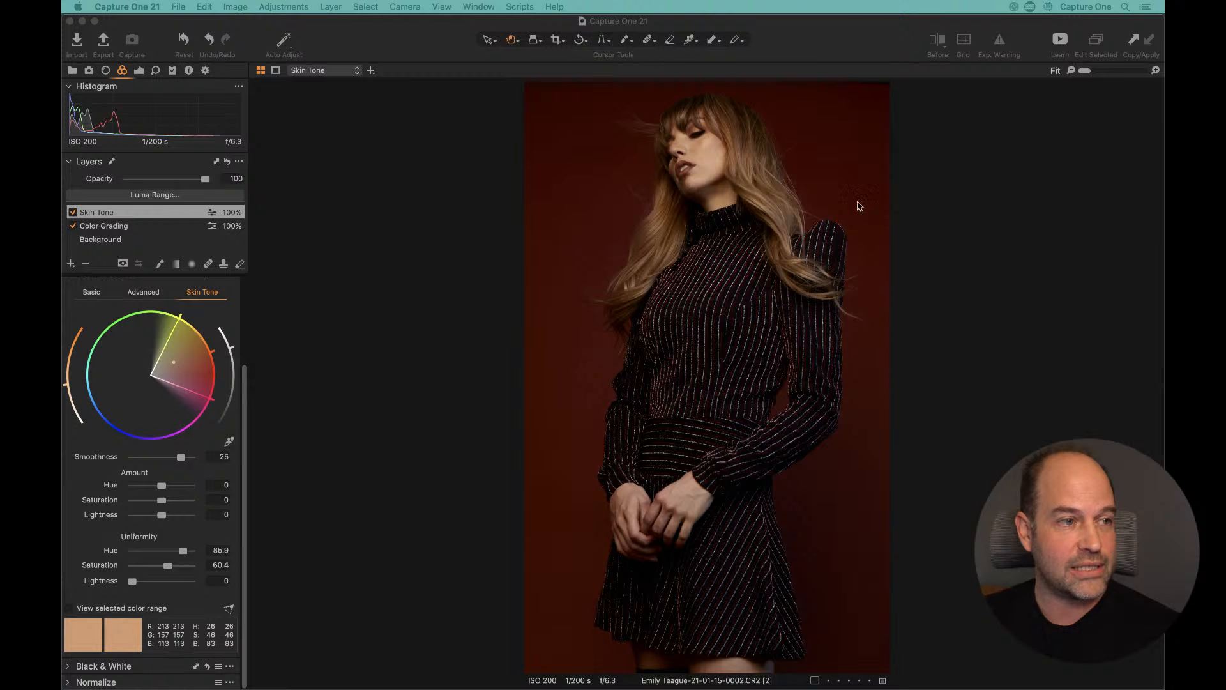
pyautogui.click(446, 220)
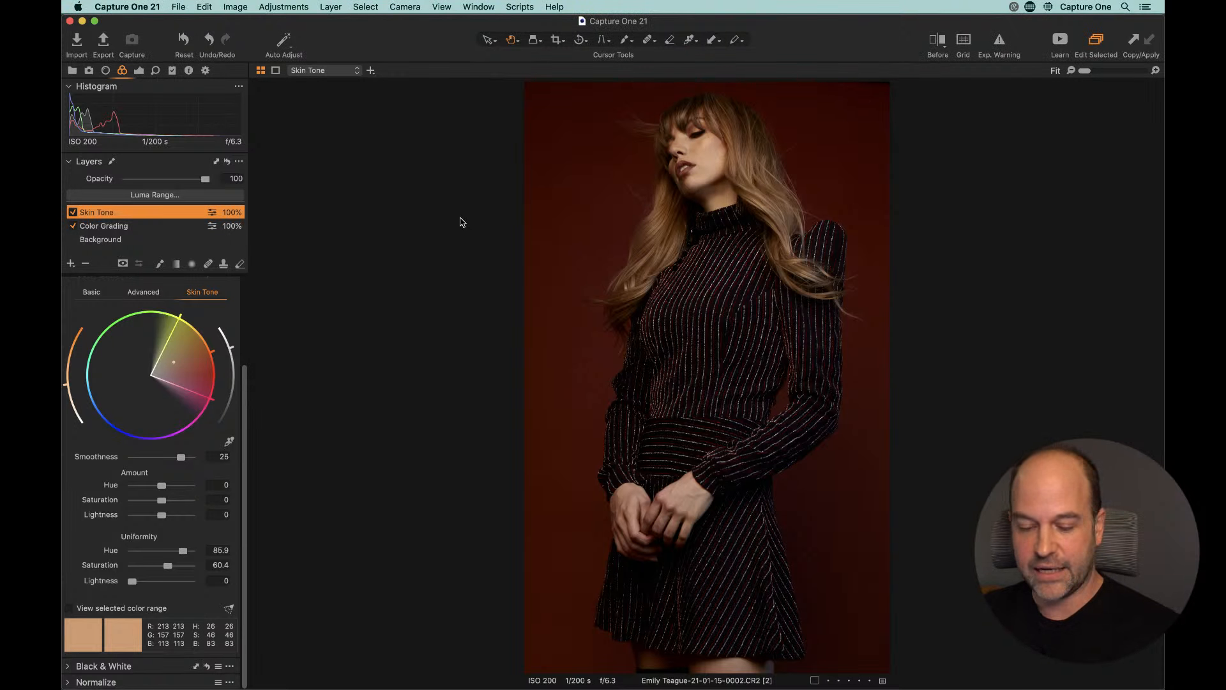
# Step: Try extending the skin tone range to blue and shifting its colour to purple, then restore the range and colour to skin tones
pyautogui.doubleClick(717, 193)
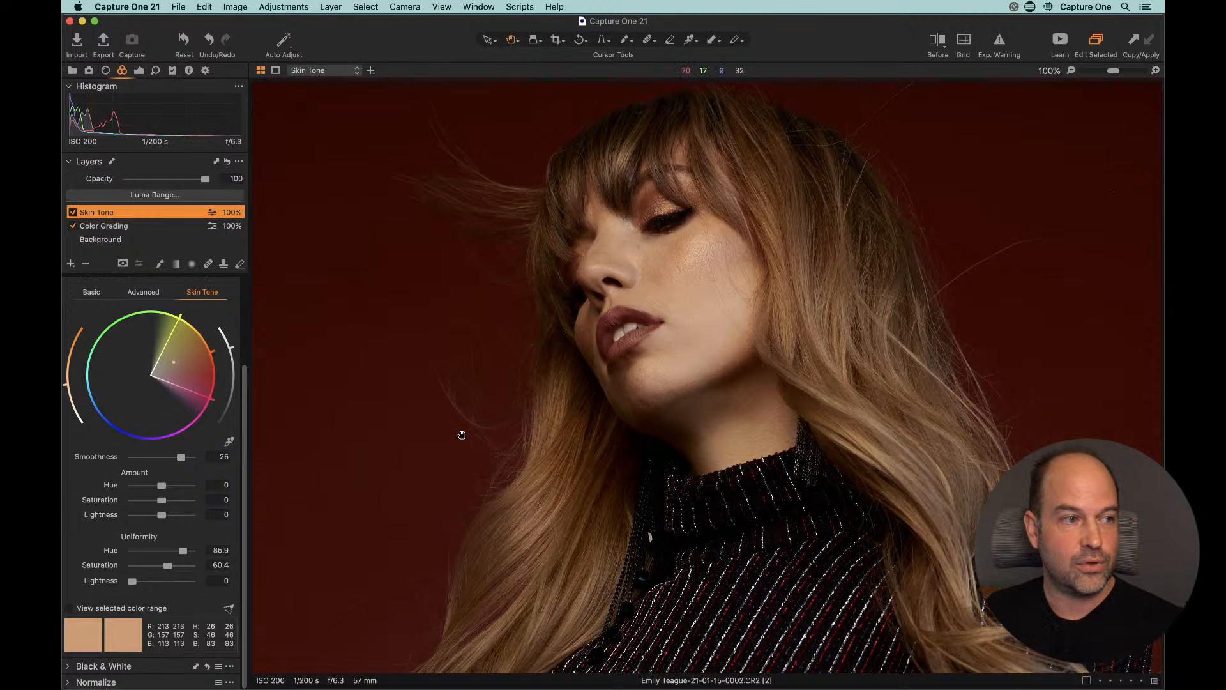
pyautogui.moveTo(198, 397); pyautogui.dragTo(143, 440)
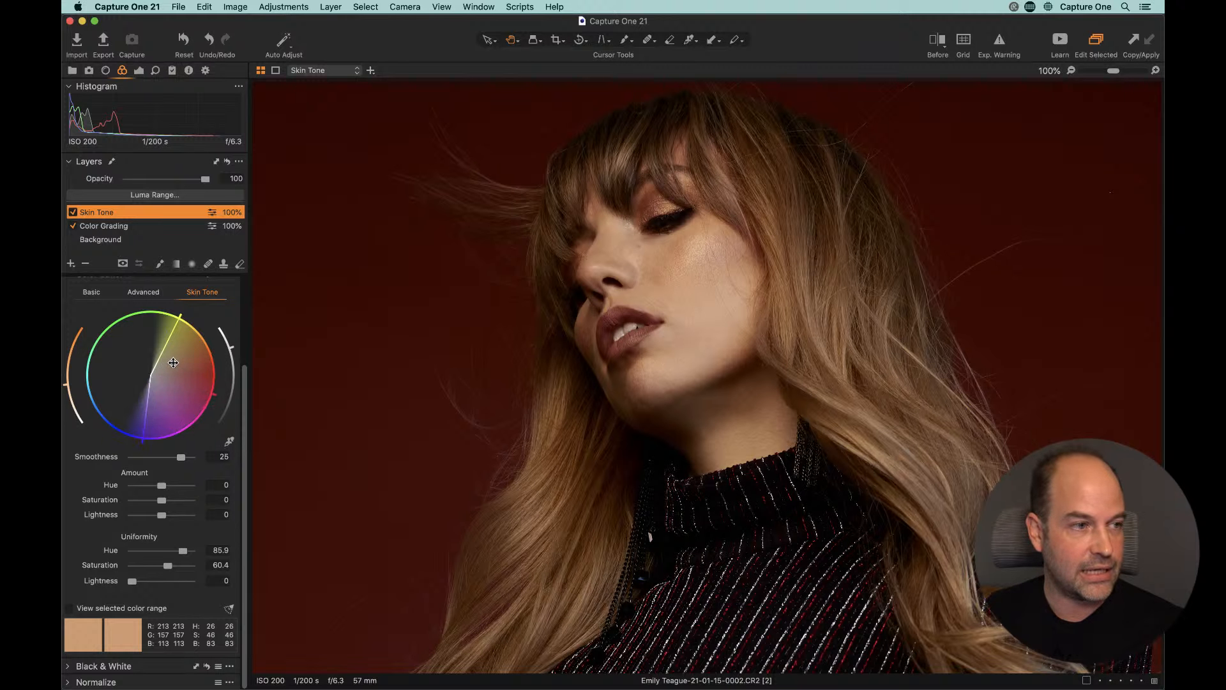
pyautogui.moveTo(166, 367); pyautogui.dragTo(156, 419)
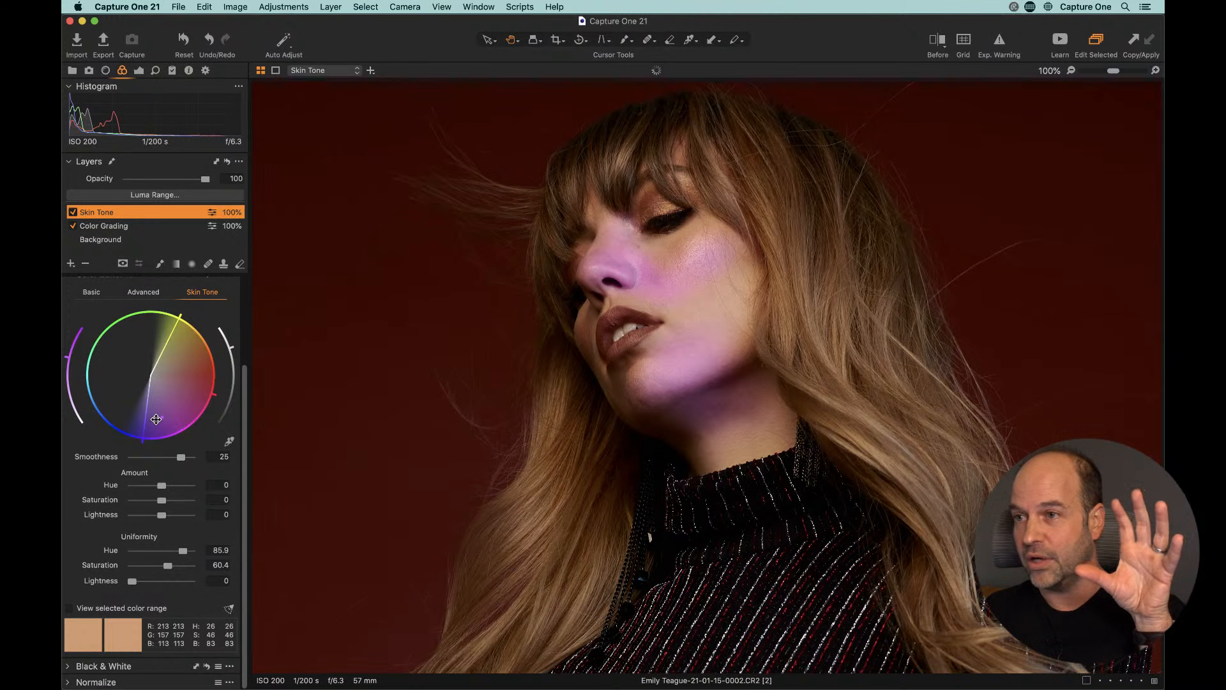
pyautogui.moveTo(157, 419)
pyautogui.mouseDown()
pyautogui.moveTo(175, 386)
pyautogui.moveTo(165, 365)
pyautogui.mouseUp()
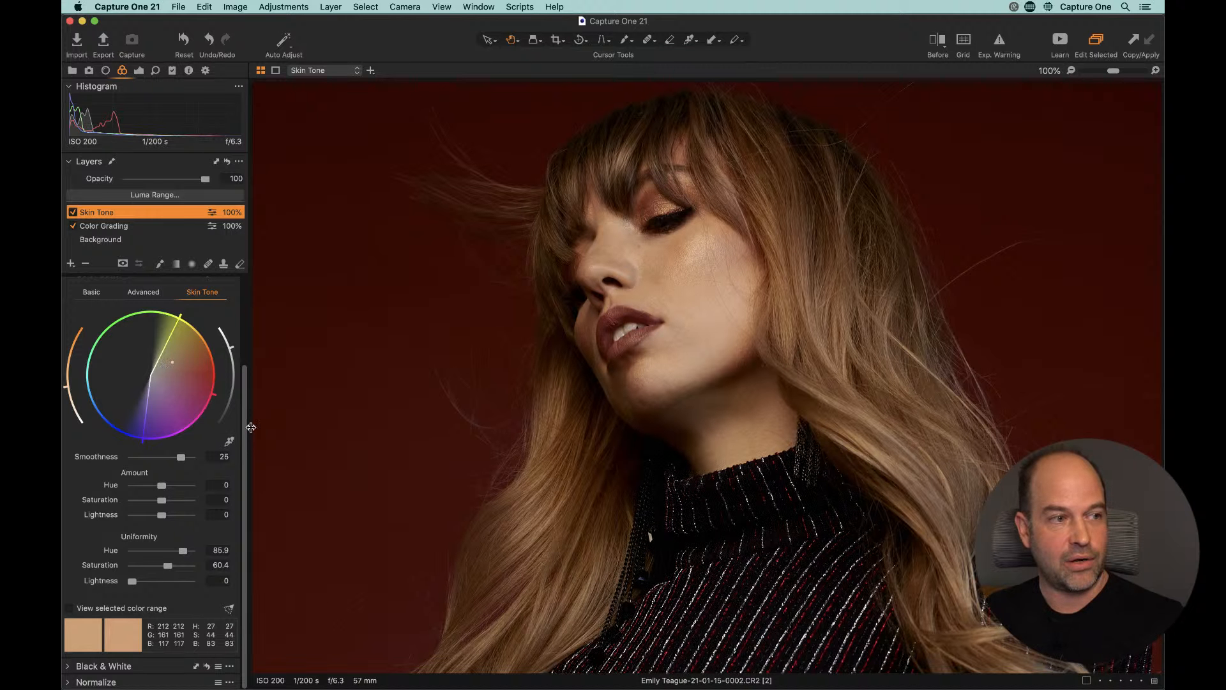
pyautogui.moveTo(142, 427); pyautogui.dragTo(195, 388)
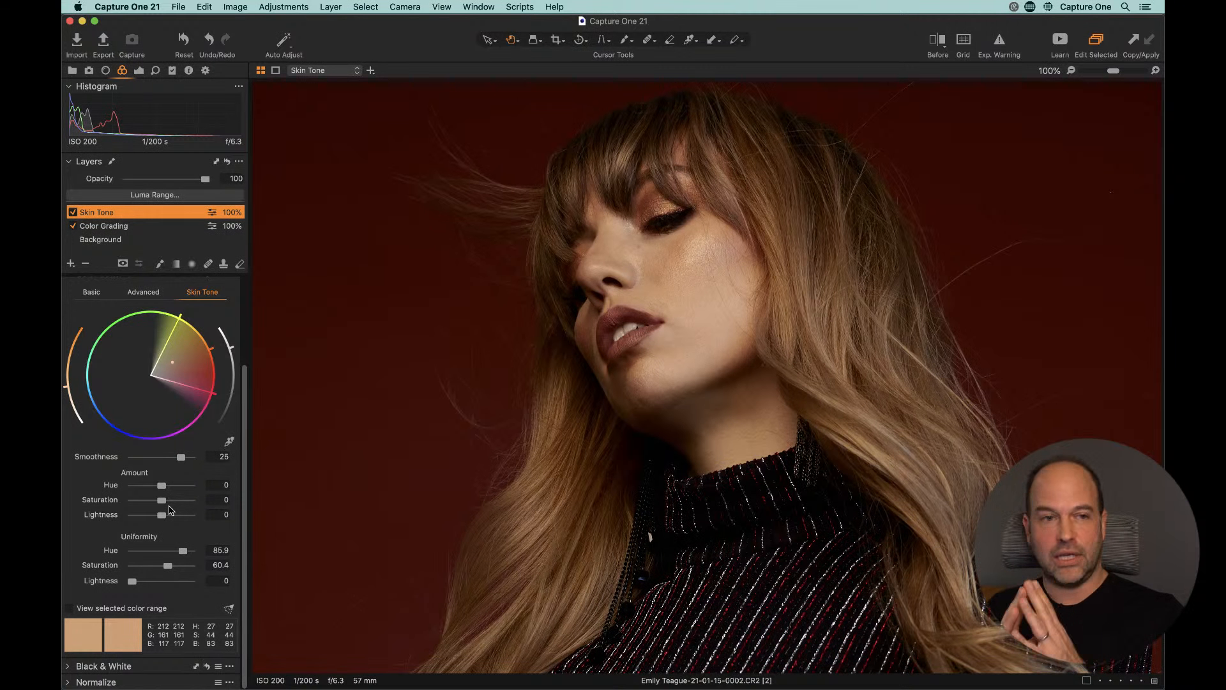
pyautogui.doubleClick(445, 370)
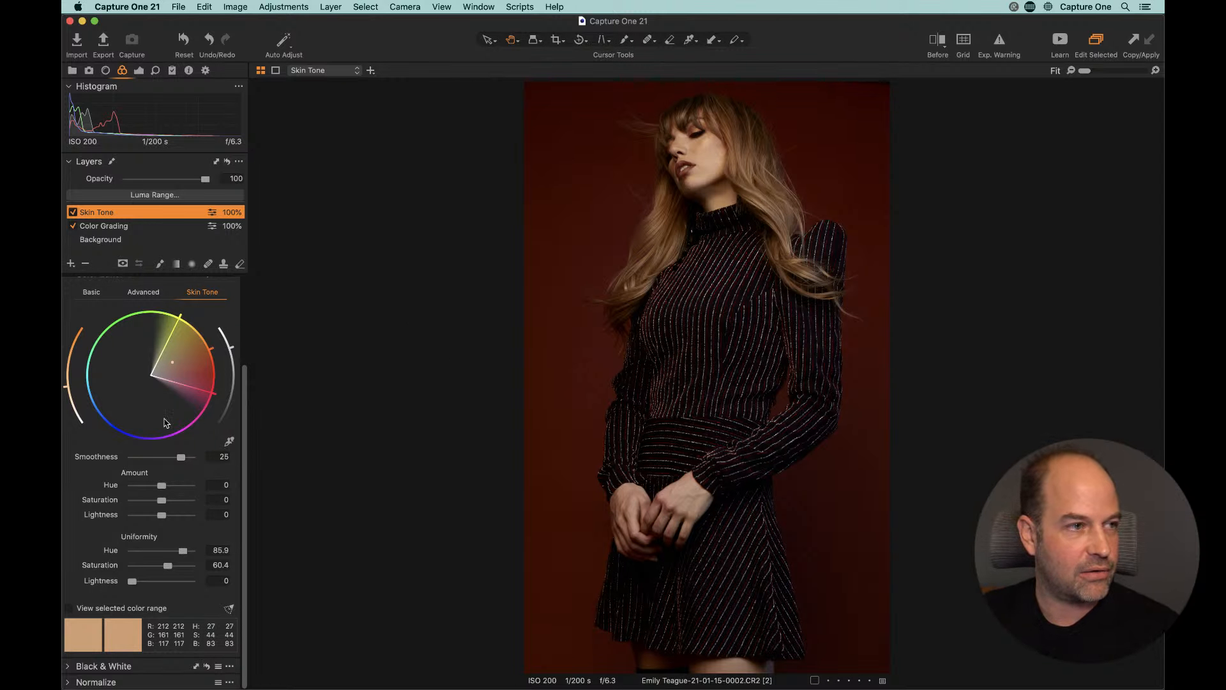
# Step: Compare the portrait before and after the edits in split view and return to the normal view
pyautogui.click(139, 71)
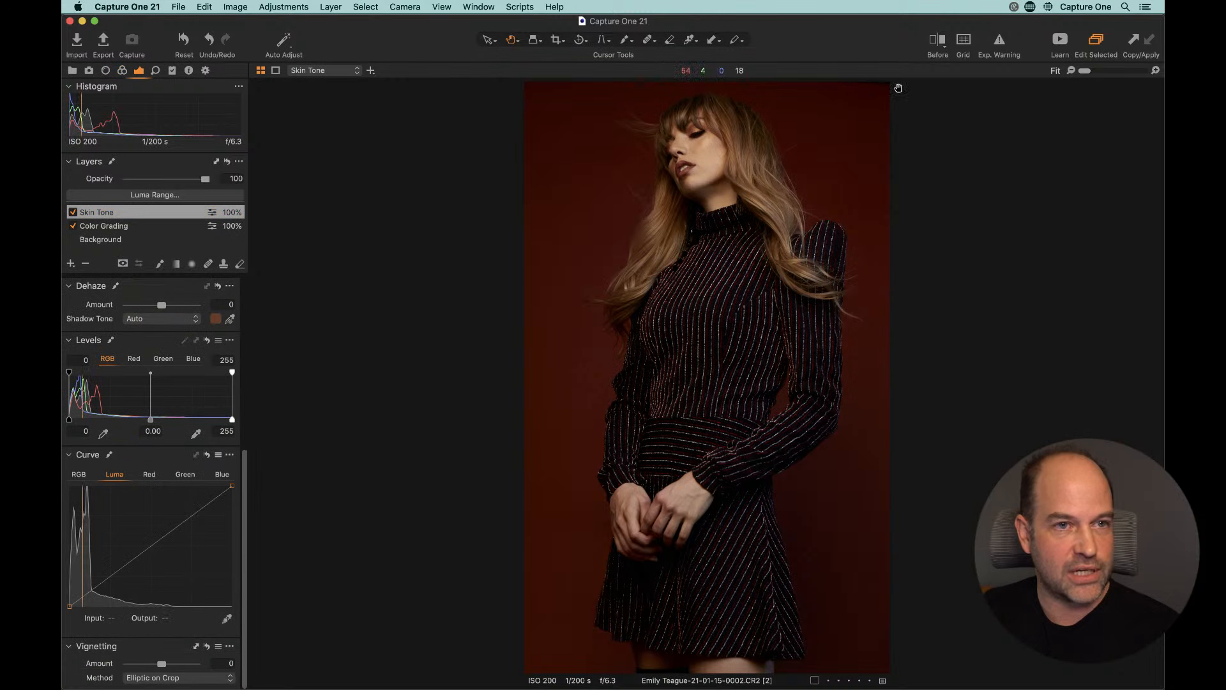
pyautogui.click(937, 41)
pyautogui.moveTo(711, 377)
pyautogui.mouseDown()
pyautogui.moveTo(882, 375)
pyautogui.moveTo(515, 378)
pyautogui.moveTo(835, 375)
pyautogui.moveTo(571, 376)
pyautogui.moveTo(707, 376)
pyautogui.moveTo(695, 375)
pyautogui.mouseUp()
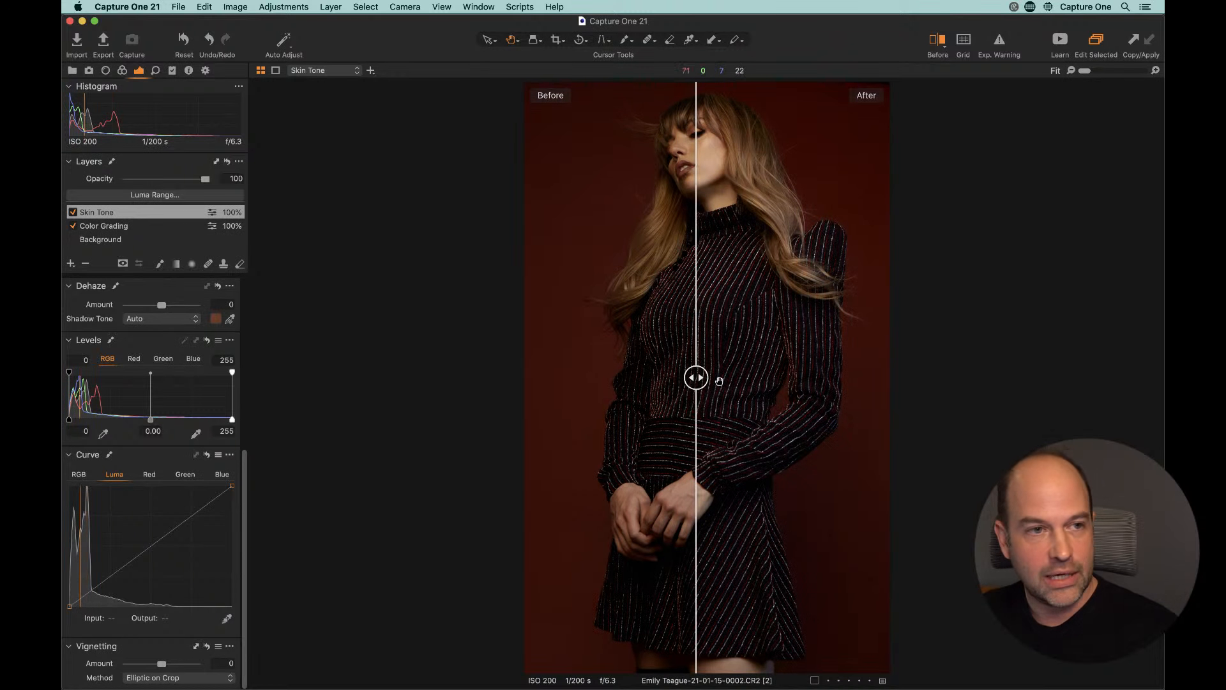
pyautogui.click(943, 41)
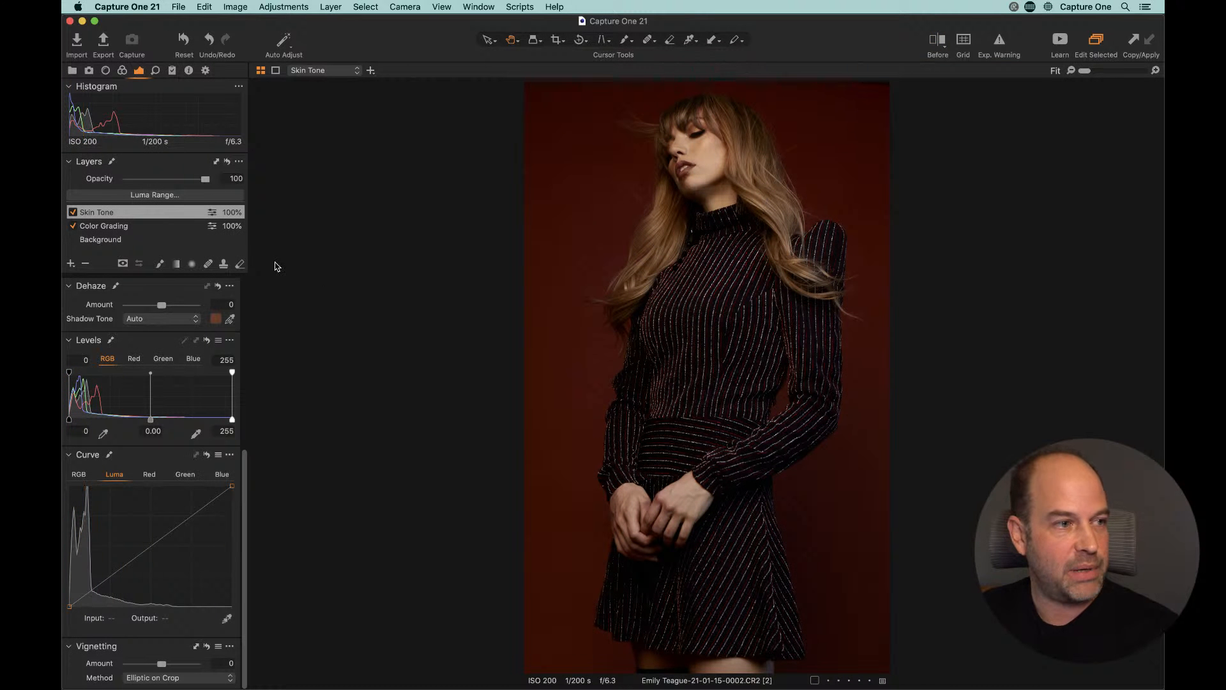
# Step: Add a new adjustment layer named Hair above the Skin Tone layer
pyautogui.click(71, 263)
pyautogui.write('Hair')
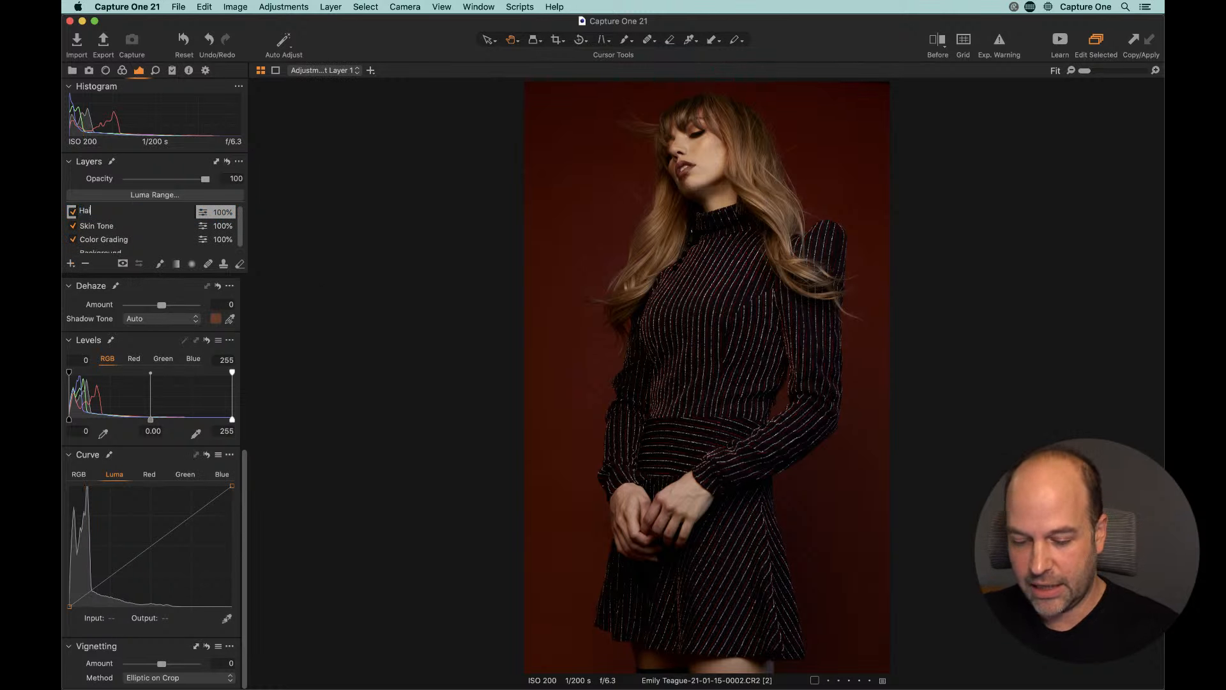
pyautogui.press('Return')
# Step: Paint a brush mask on the Hair layer over the model's hair on both sides of her face and hide the mask overlay
pyautogui.click(159, 264)
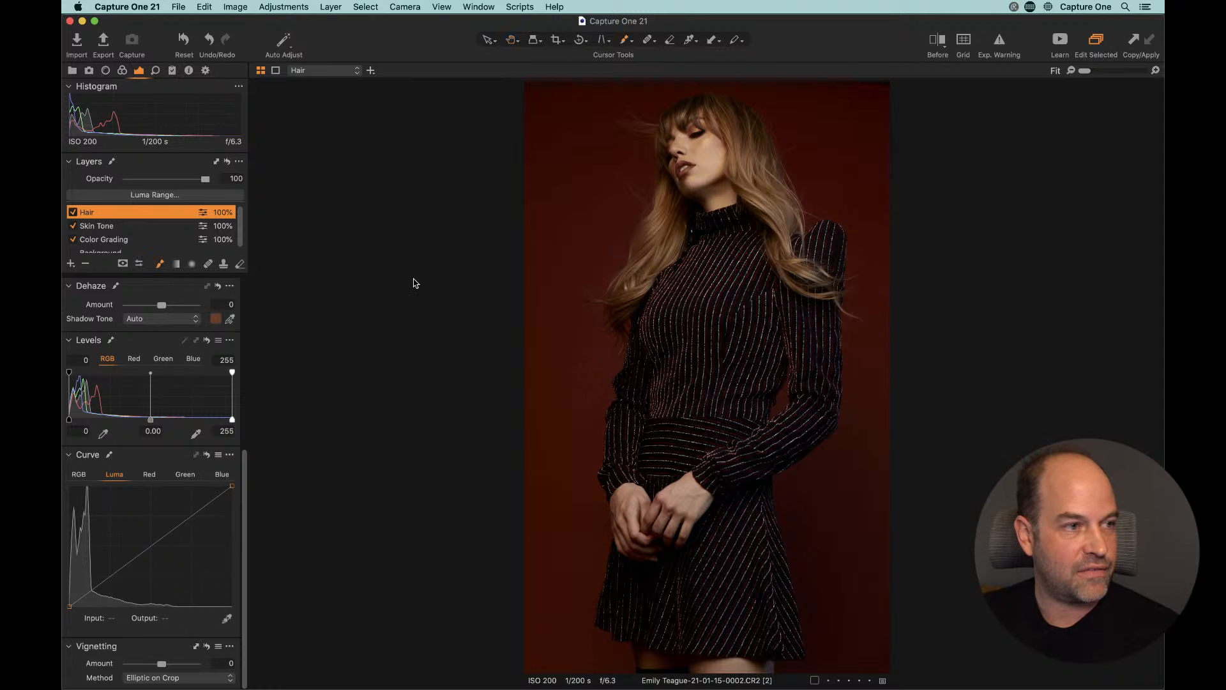
pyautogui.rightClick(747, 143)
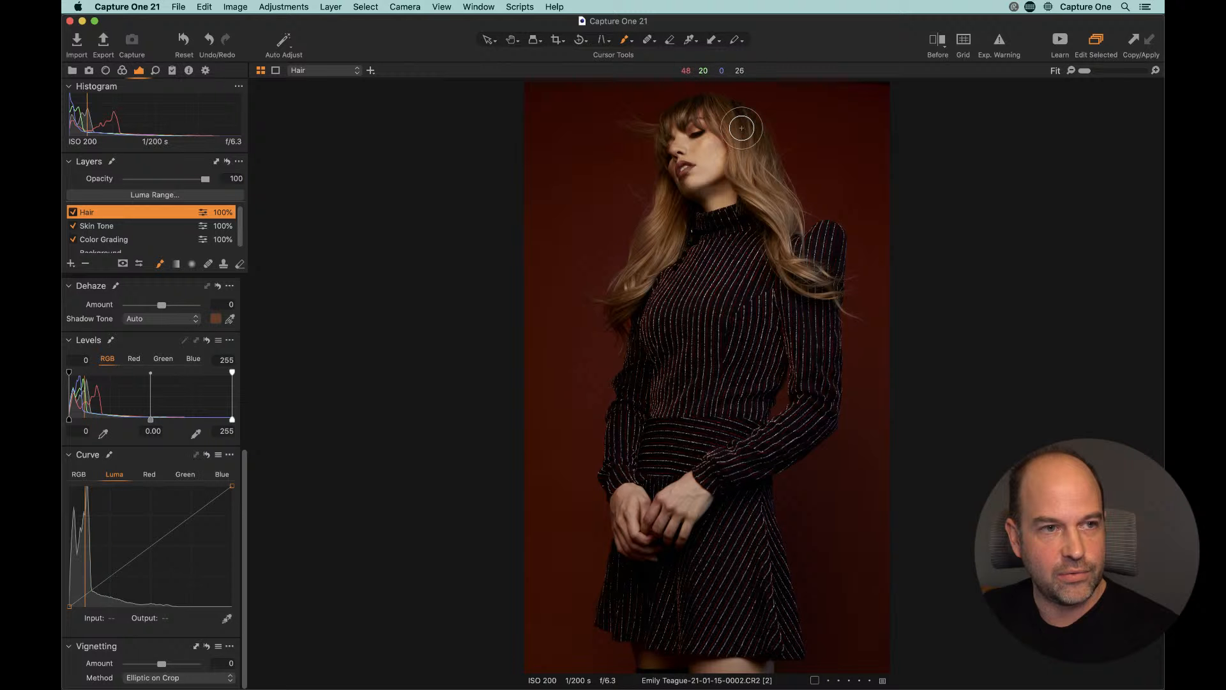
pyautogui.rightClick(747, 135)
pyautogui.moveTo(742, 151); pyautogui.dragTo(734, 150)
pyautogui.moveTo(748, 134); pyautogui.dragTo(751, 136)
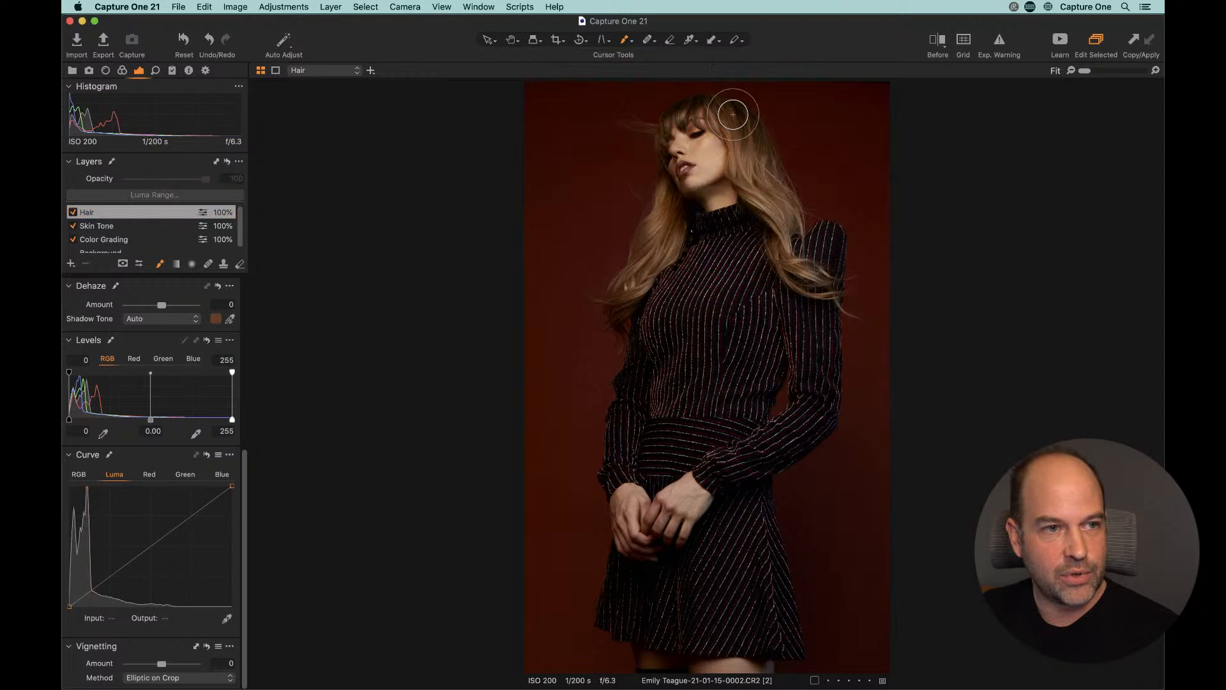
pyautogui.moveTo(740, 161)
pyautogui.mouseDown()
pyautogui.moveTo(732, 131)
pyautogui.moveTo(765, 193)
pyautogui.moveTo(772, 180)
pyautogui.moveTo(776, 242)
pyautogui.moveTo(806, 266)
pyautogui.mouseUp()
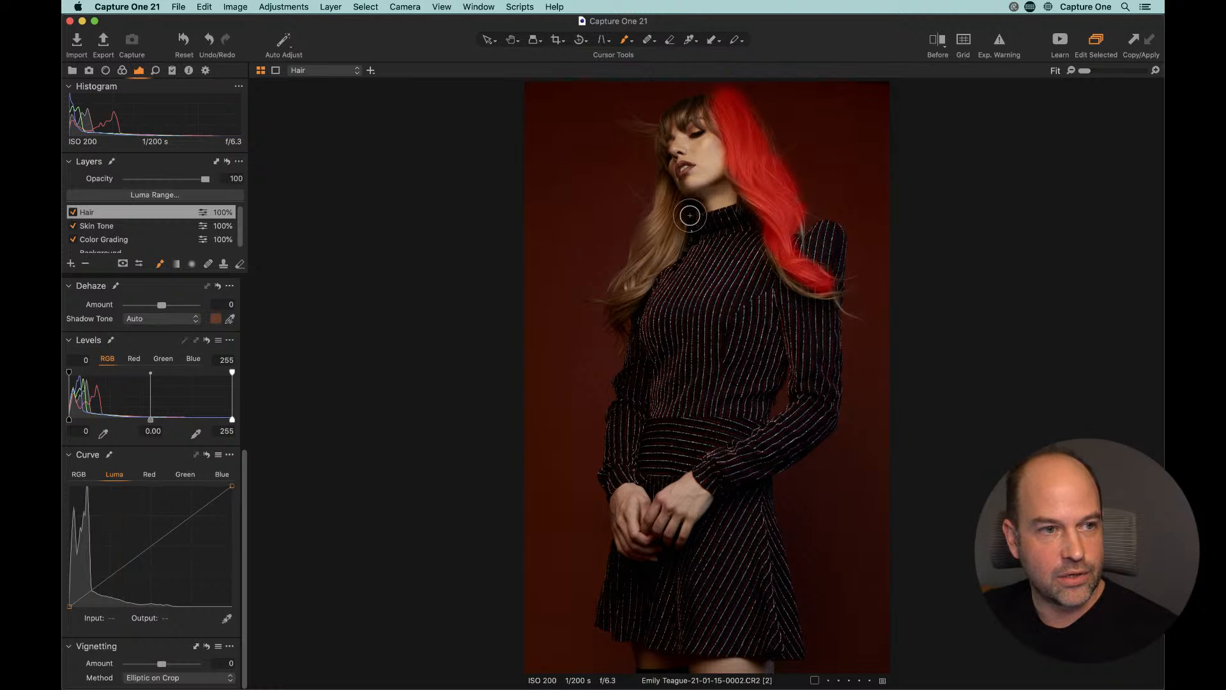
pyautogui.moveTo(678, 217)
pyautogui.mouseDown()
pyautogui.moveTo(667, 205)
pyautogui.moveTo(620, 281)
pyautogui.moveTo(715, 100)
pyautogui.moveTo(693, 109)
pyautogui.mouseUp()
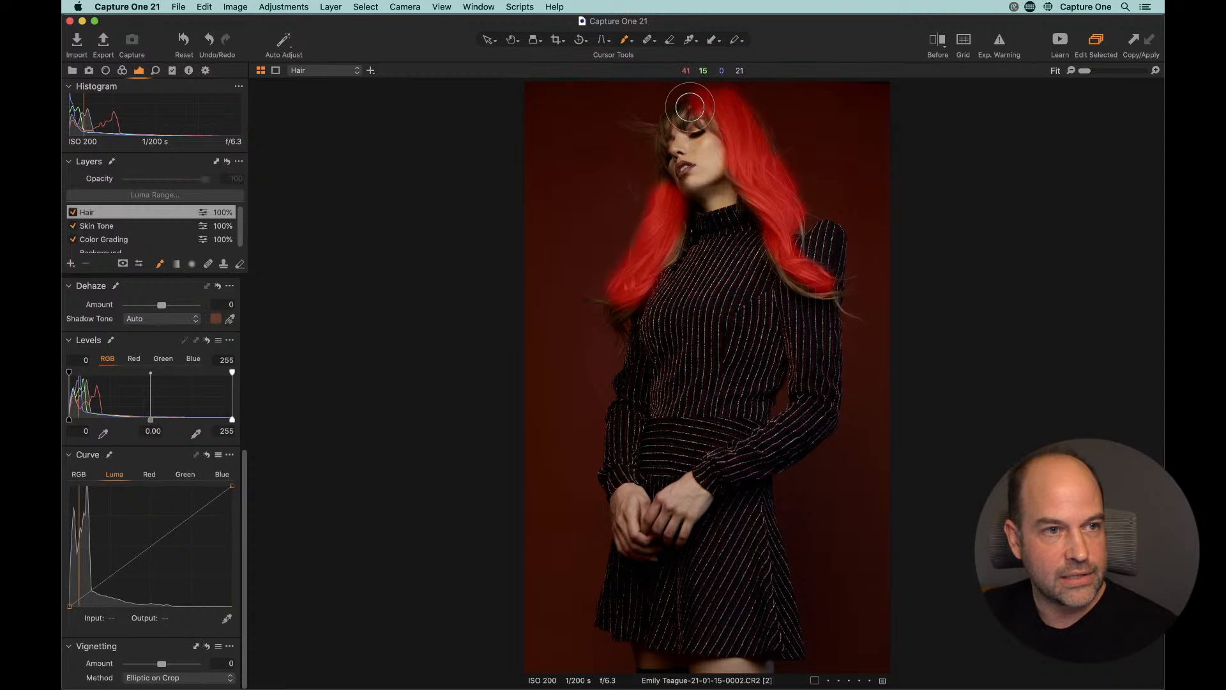
pyautogui.press('m')
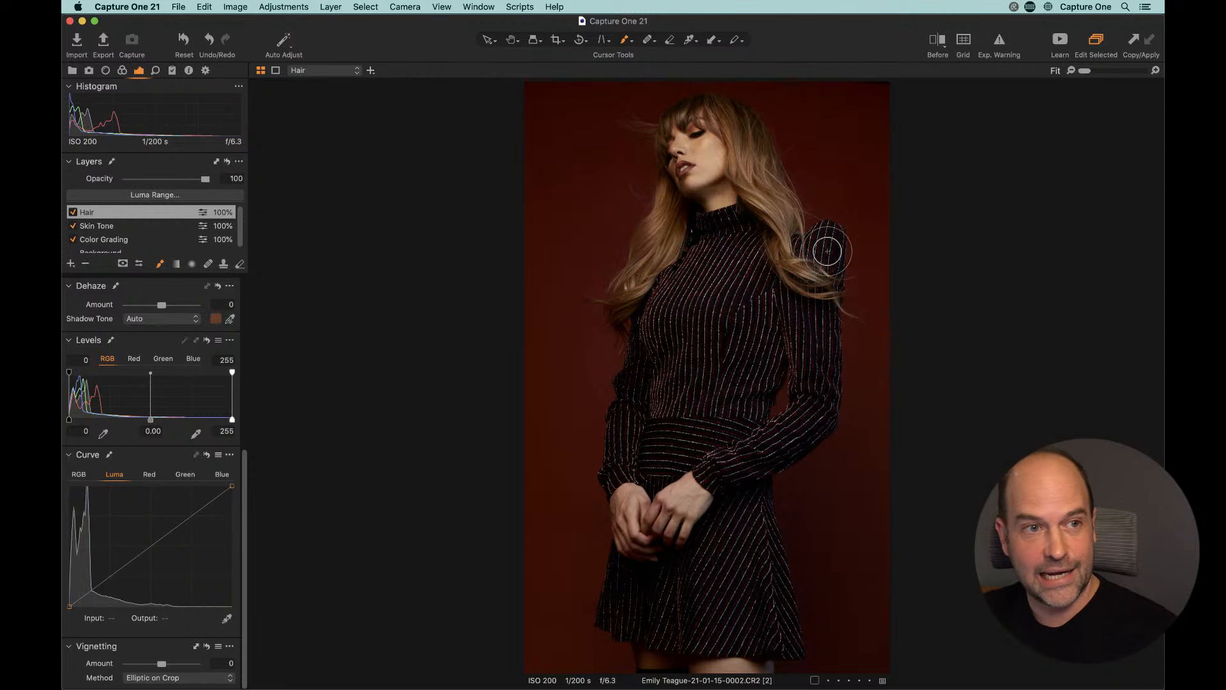
# Step: Set Clarity on the Hair layer to 62 and compare the portrait with the layer off and on
pyautogui.scroll(8, 144, 450)
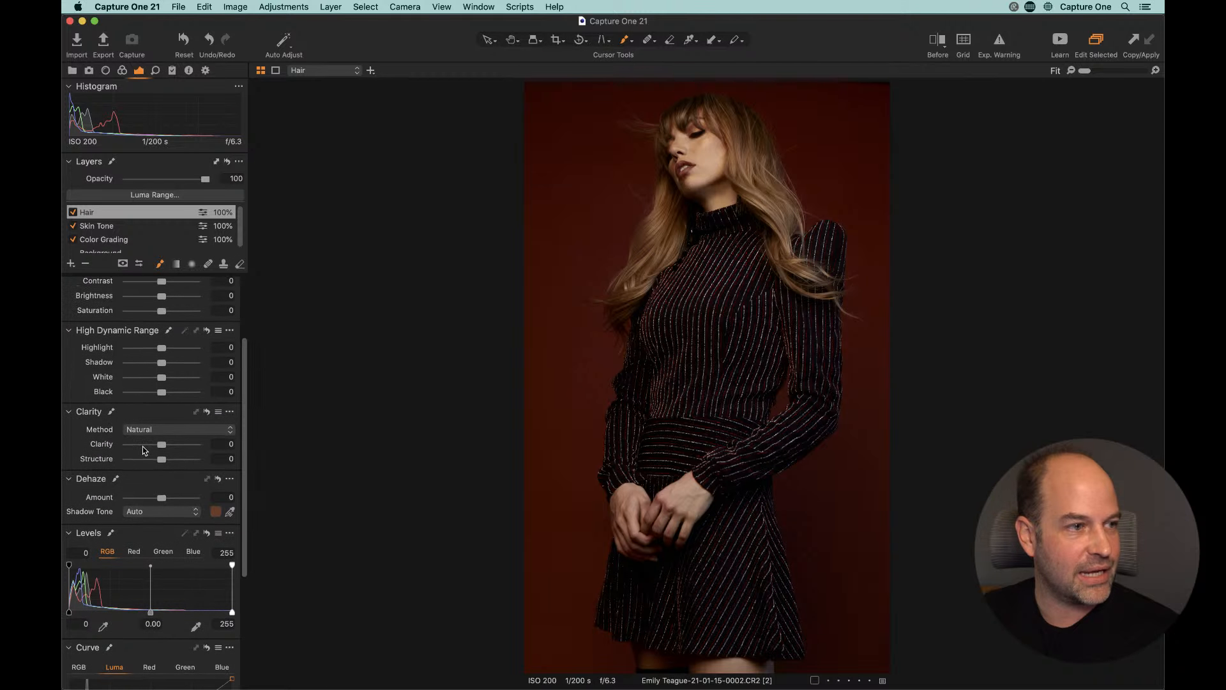
pyautogui.moveTo(163, 448); pyautogui.dragTo(184, 448)
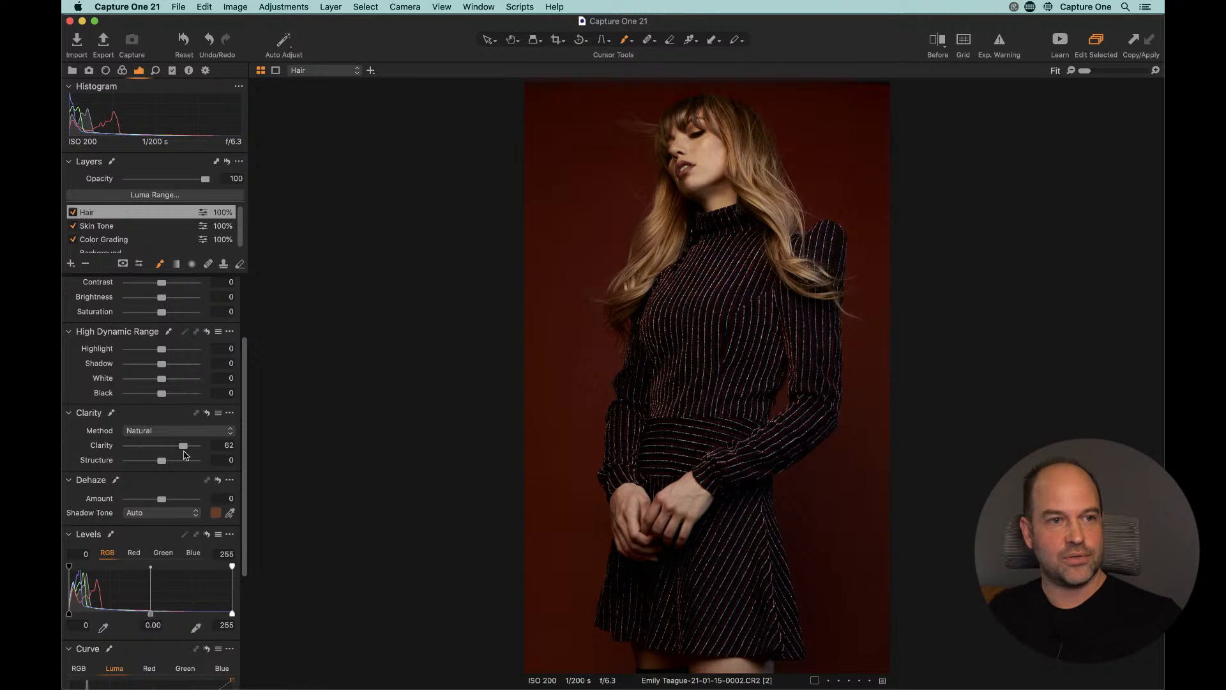
pyautogui.click(72, 212)
pyautogui.click(72, 212)
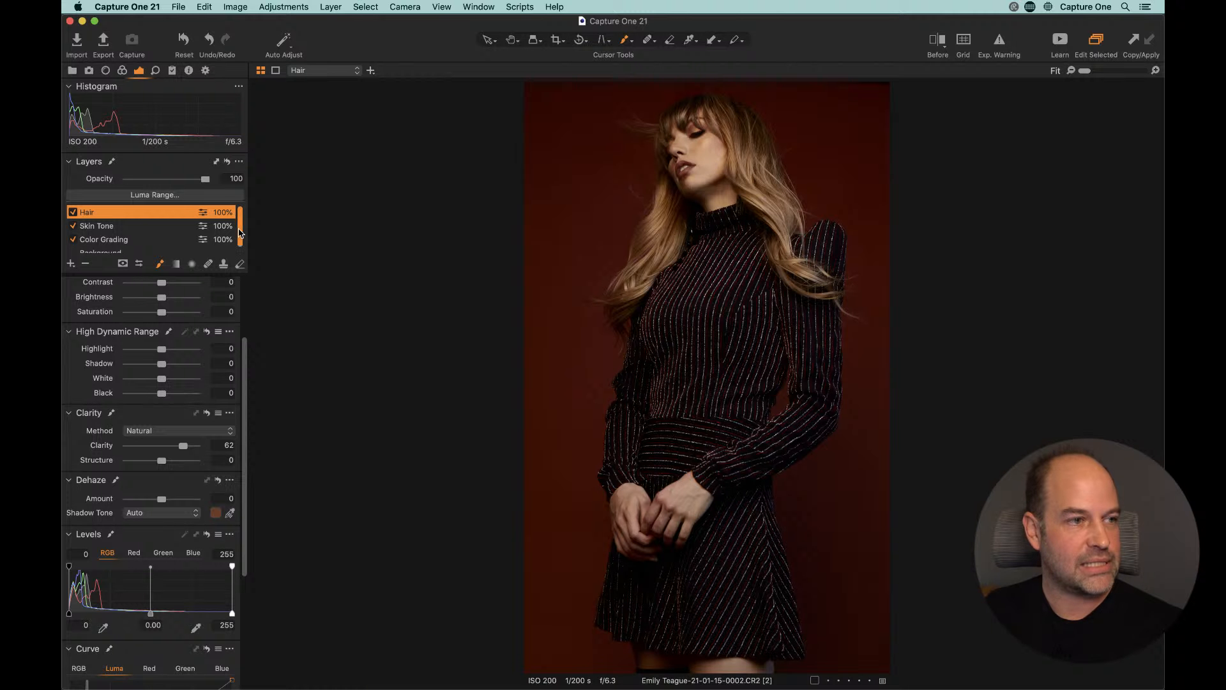
# Step: Set the Background layer's Brightness to 7
pyautogui.scroll(-1, 235, 230)
pyautogui.click(229, 246)
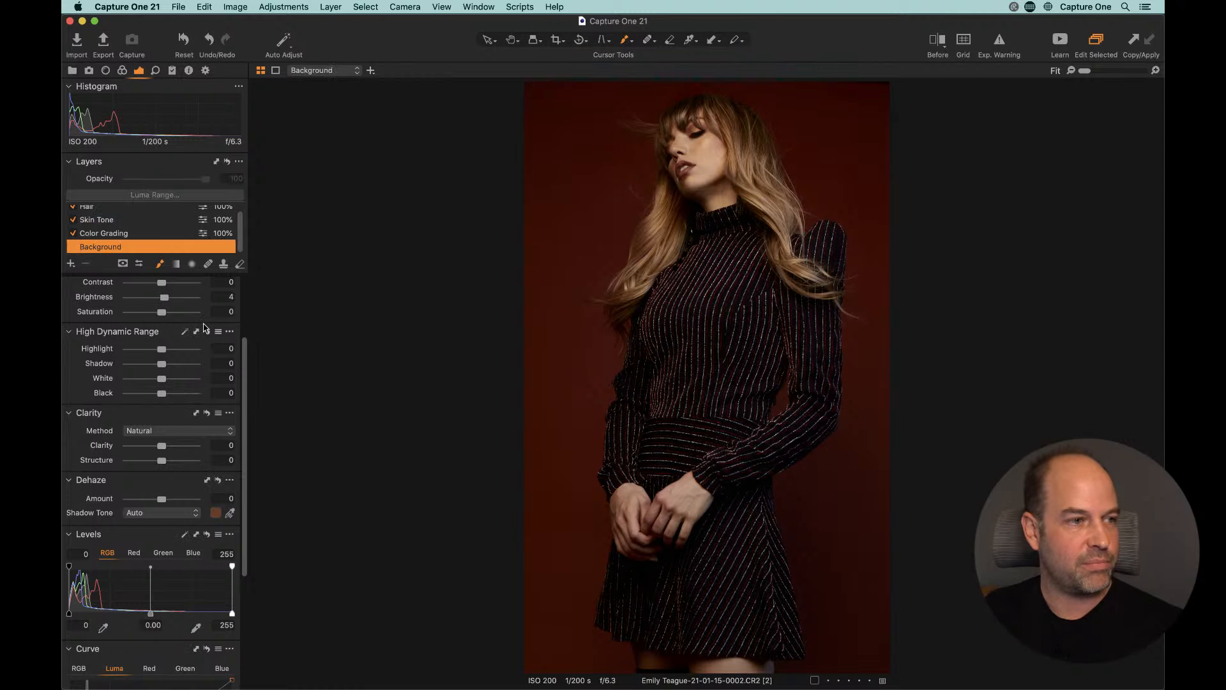
pyautogui.scroll(4, 164, 342)
pyautogui.moveTo(167, 401); pyautogui.dragTo(171, 403)
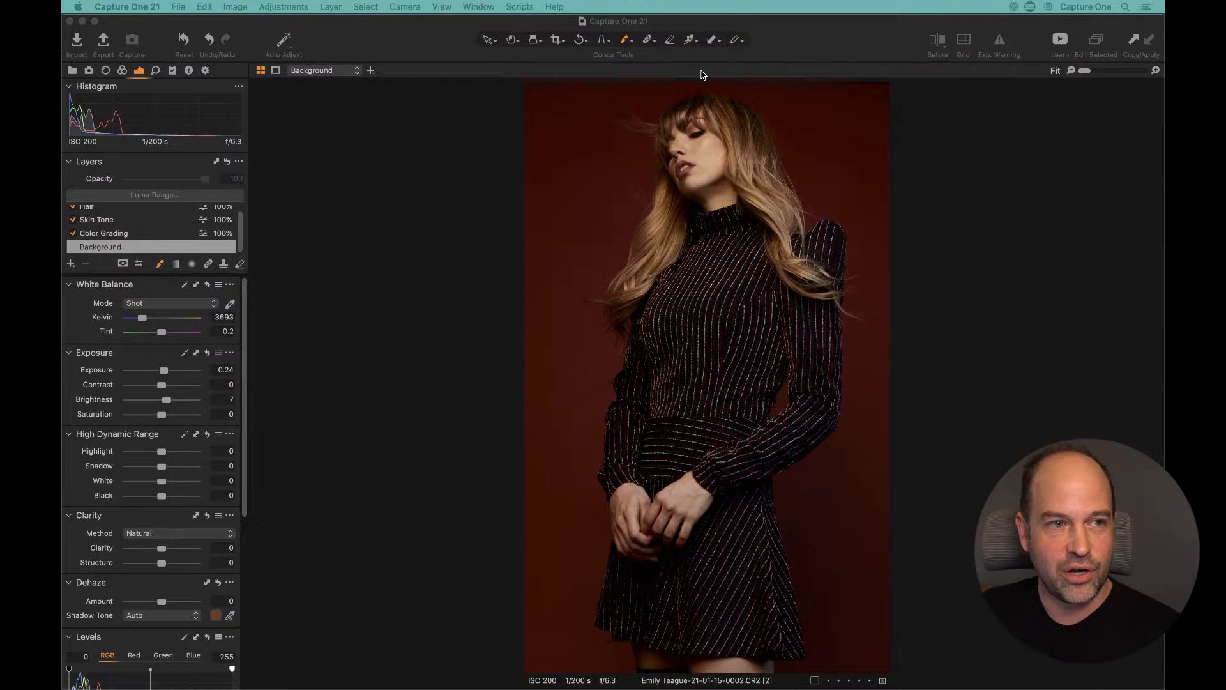
pyautogui.click(517, 207)
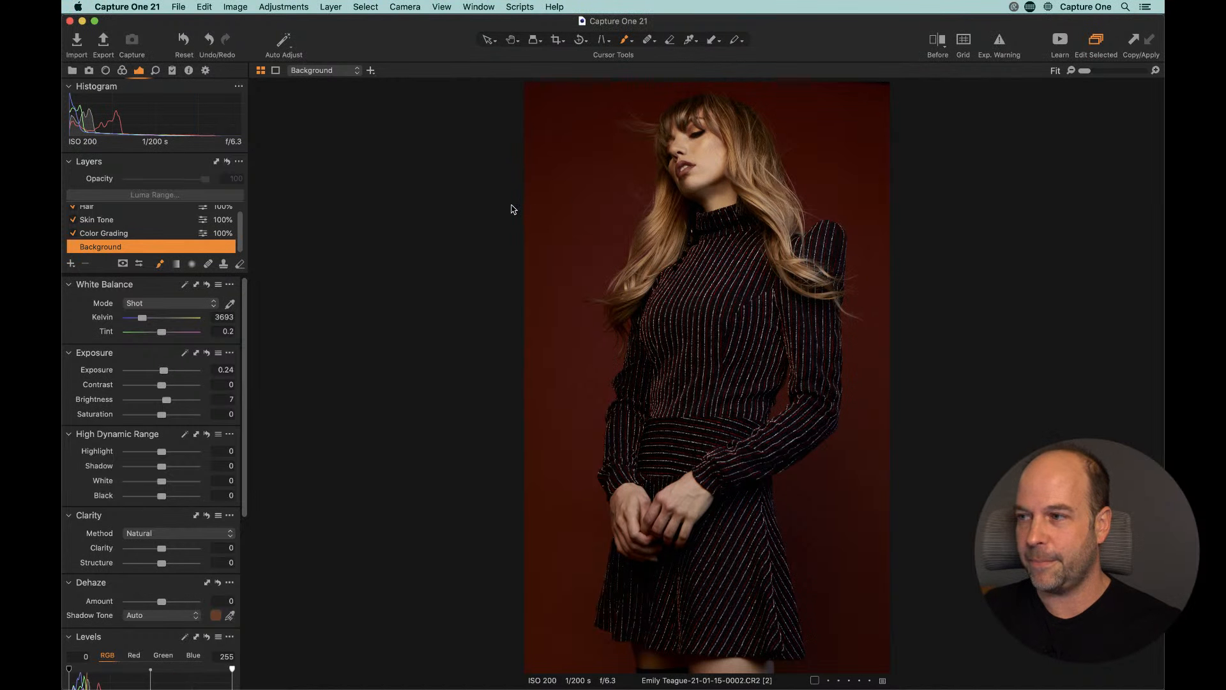
# Step: Open the second, unedited variant of JW_A8879.eip from the image browser for viewing and ready the Pan tool
pyautogui.press('super+alt+v')
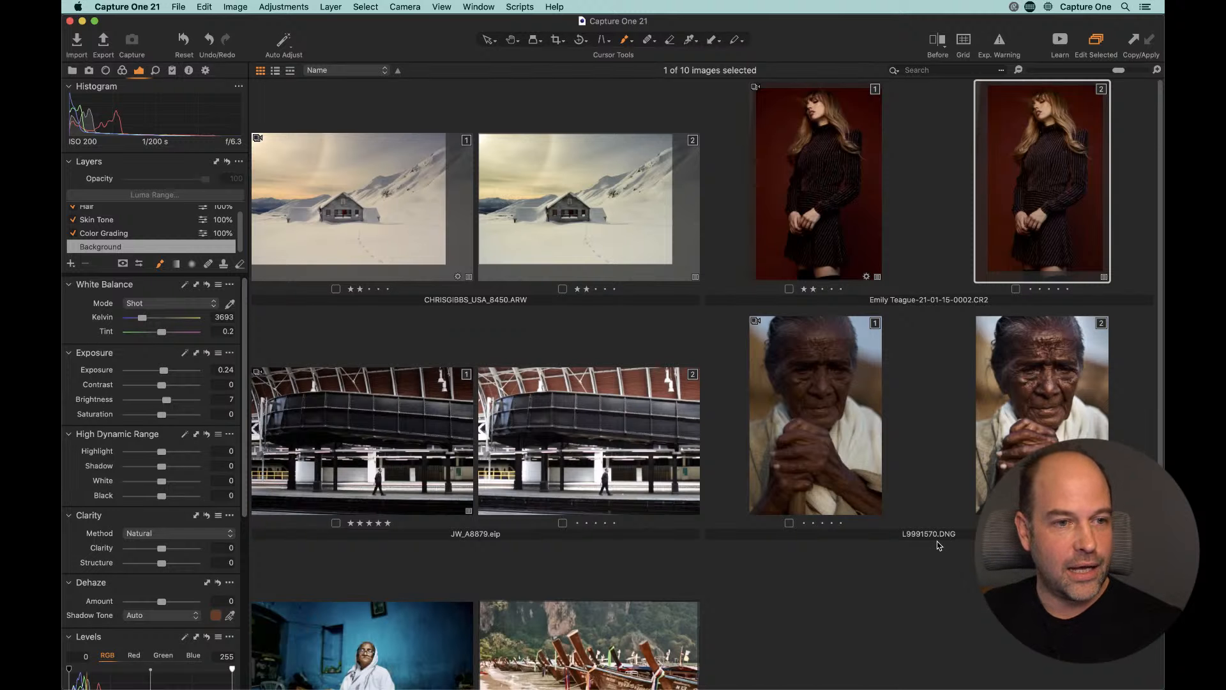
pyautogui.click(579, 458)
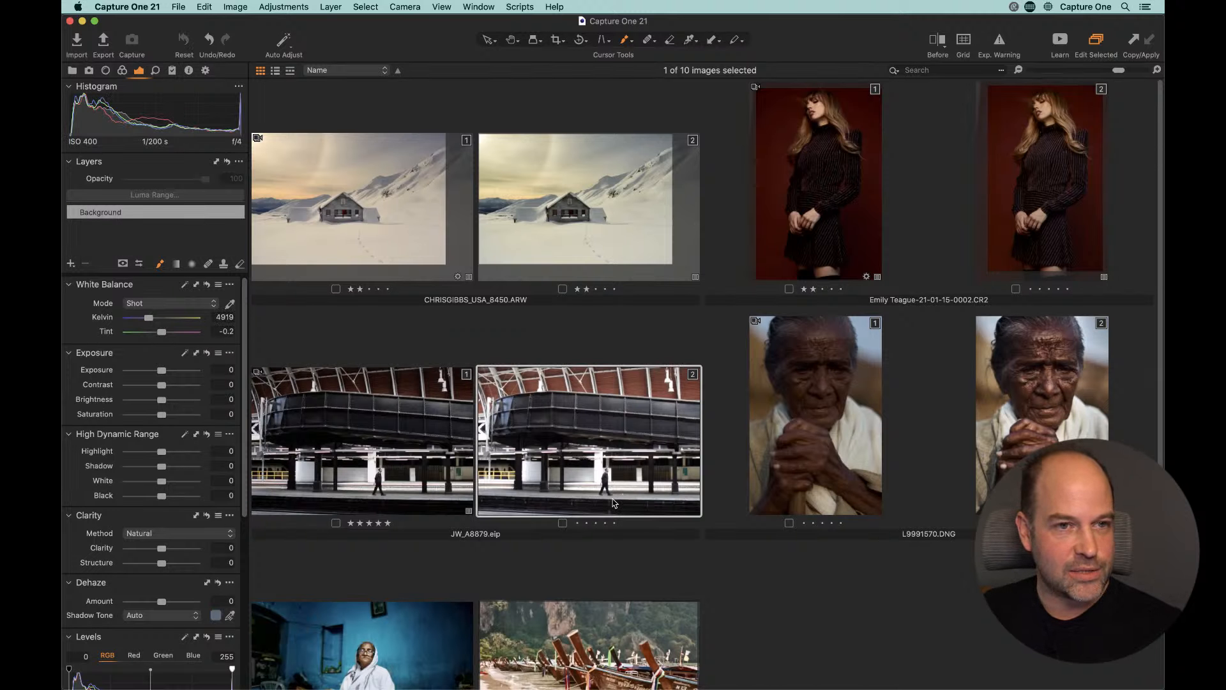
pyautogui.doubleClick(613, 502)
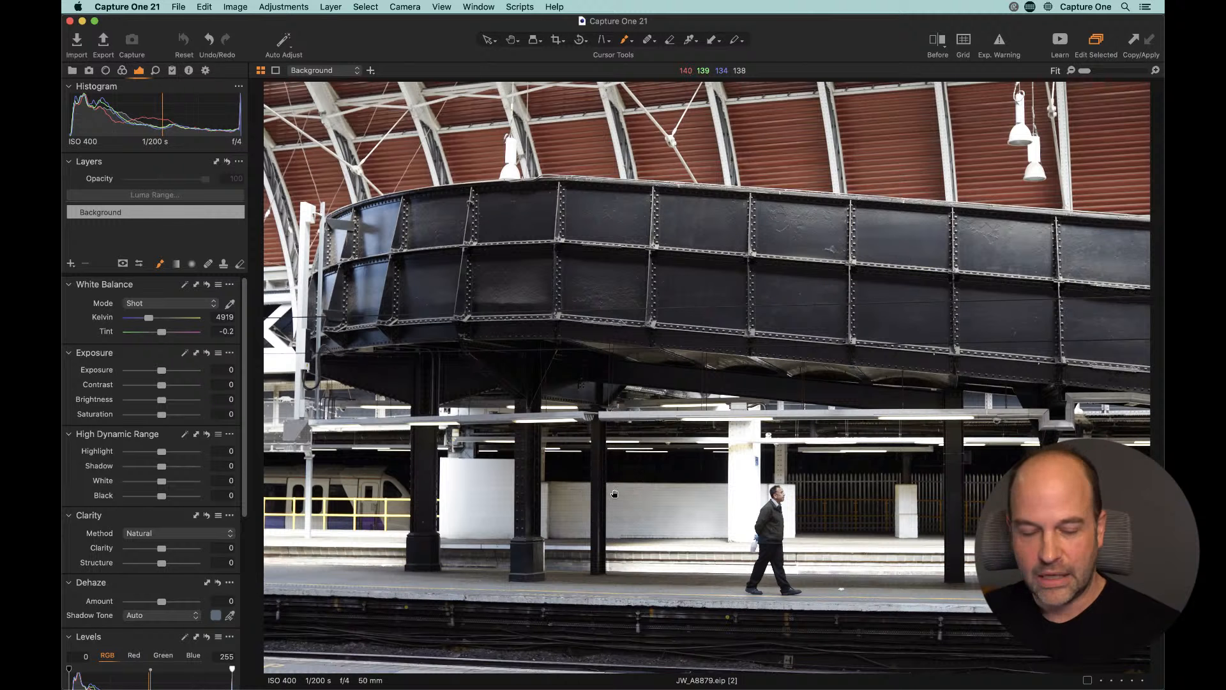
pyautogui.press('h')
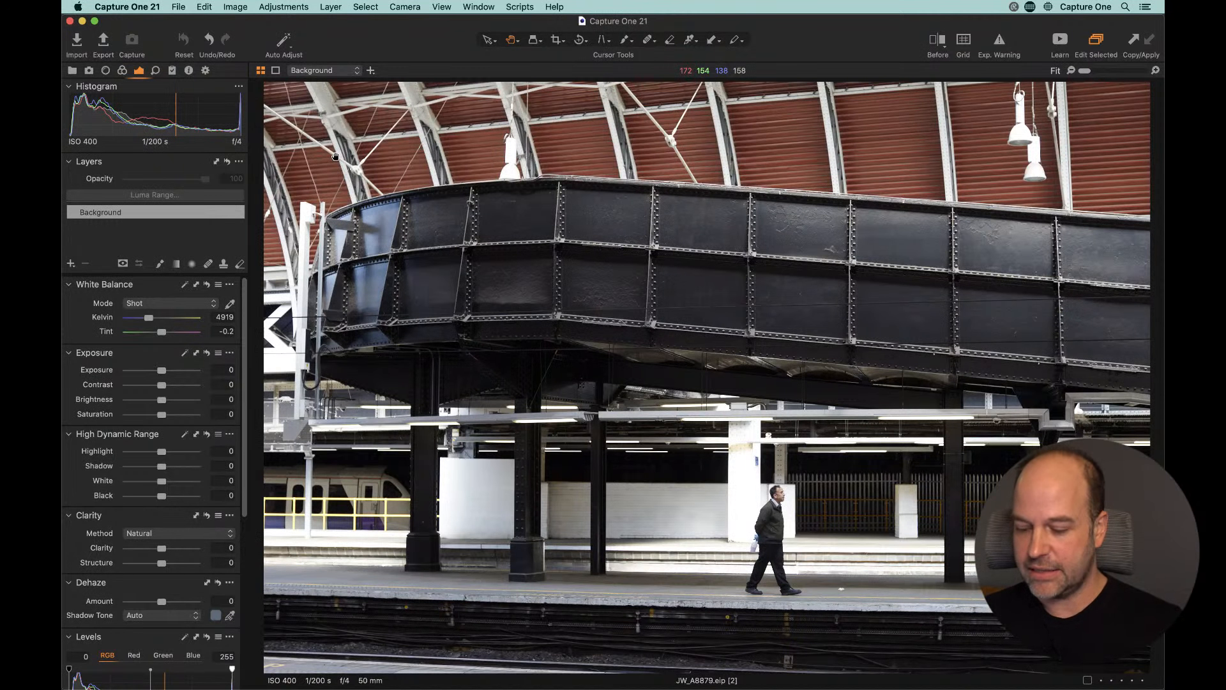
# Step: Compare the station photo with its edited first variant and look through the adjustment tools of the unedited one
pyautogui.press('Left')
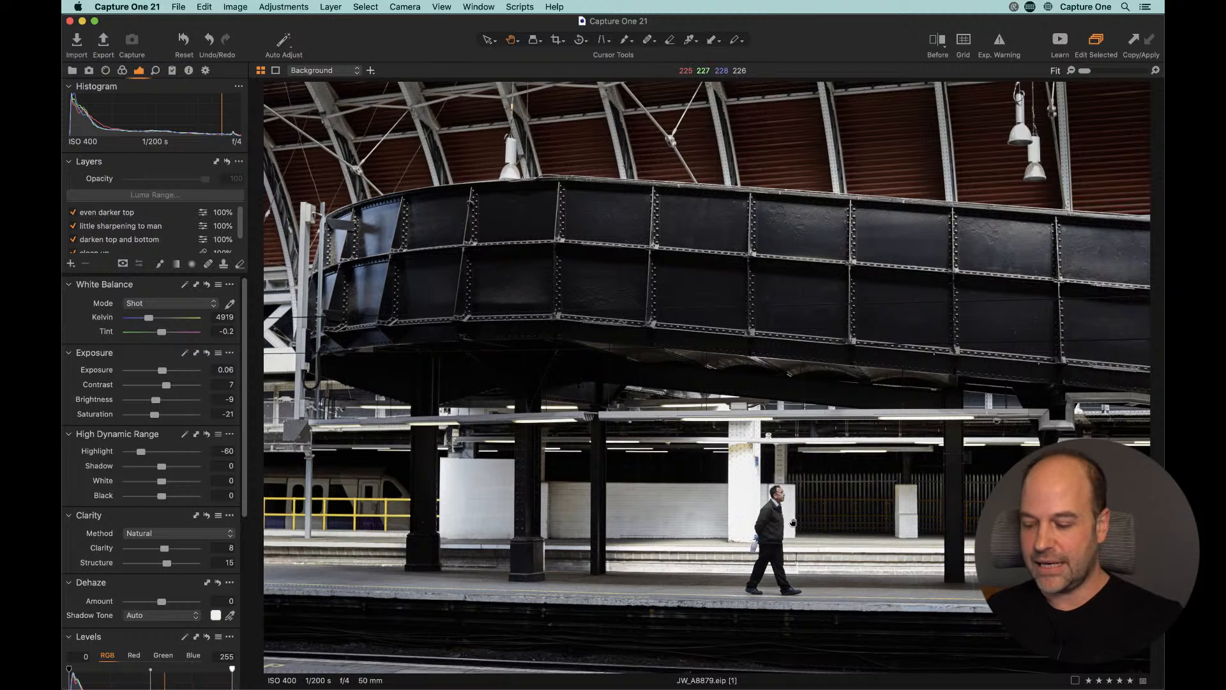
pyautogui.press('Right')
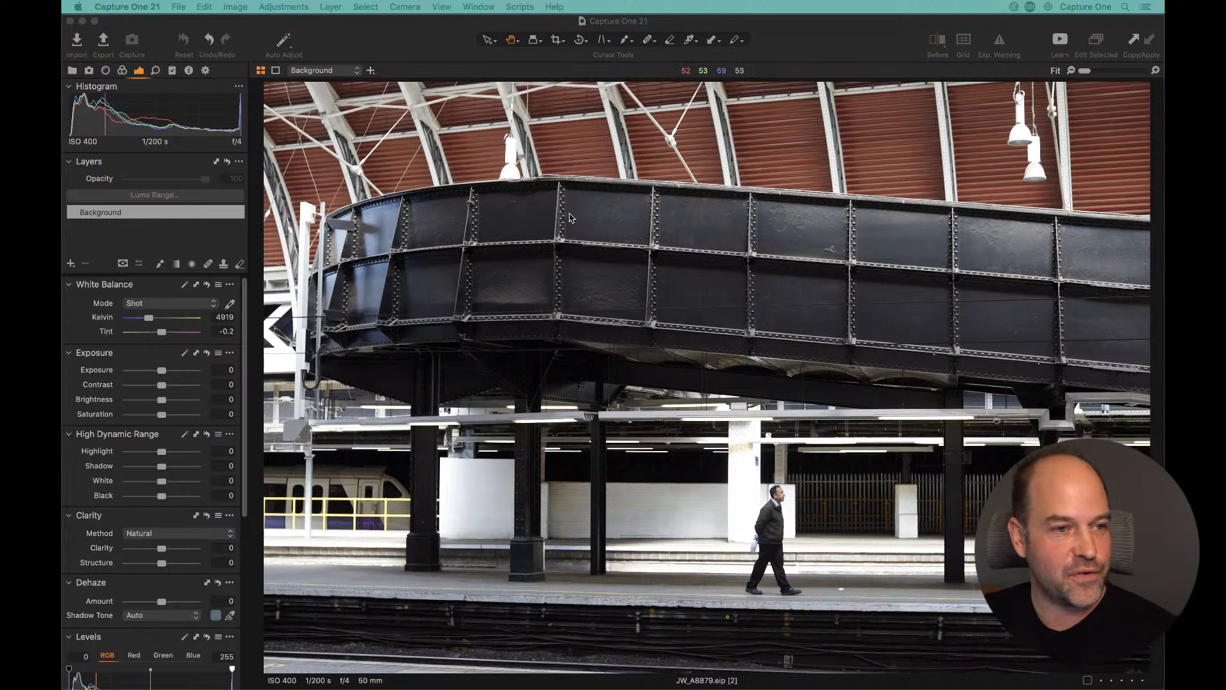
pyautogui.scroll(-5, 183, 474)
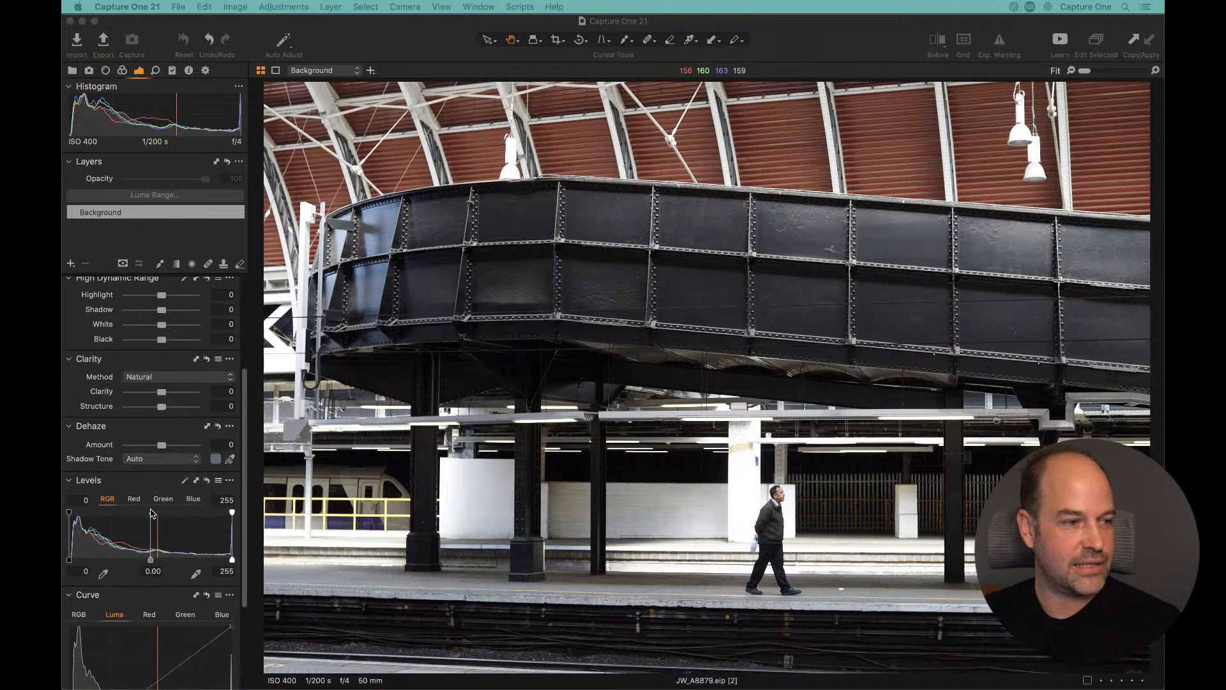
pyautogui.scroll(5, 183, 473)
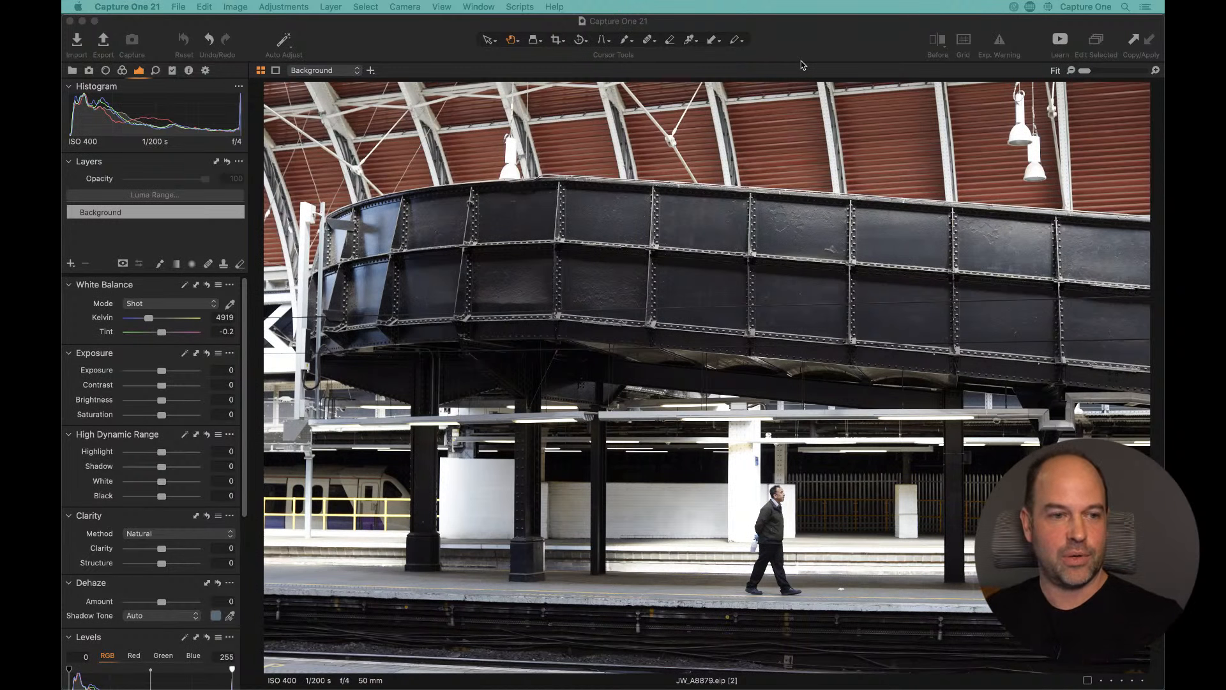
# Step: Crop the station photo in from its upper-left corner to about 3000 × 1996 px and set Highlight to -41
pyautogui.click(555, 40)
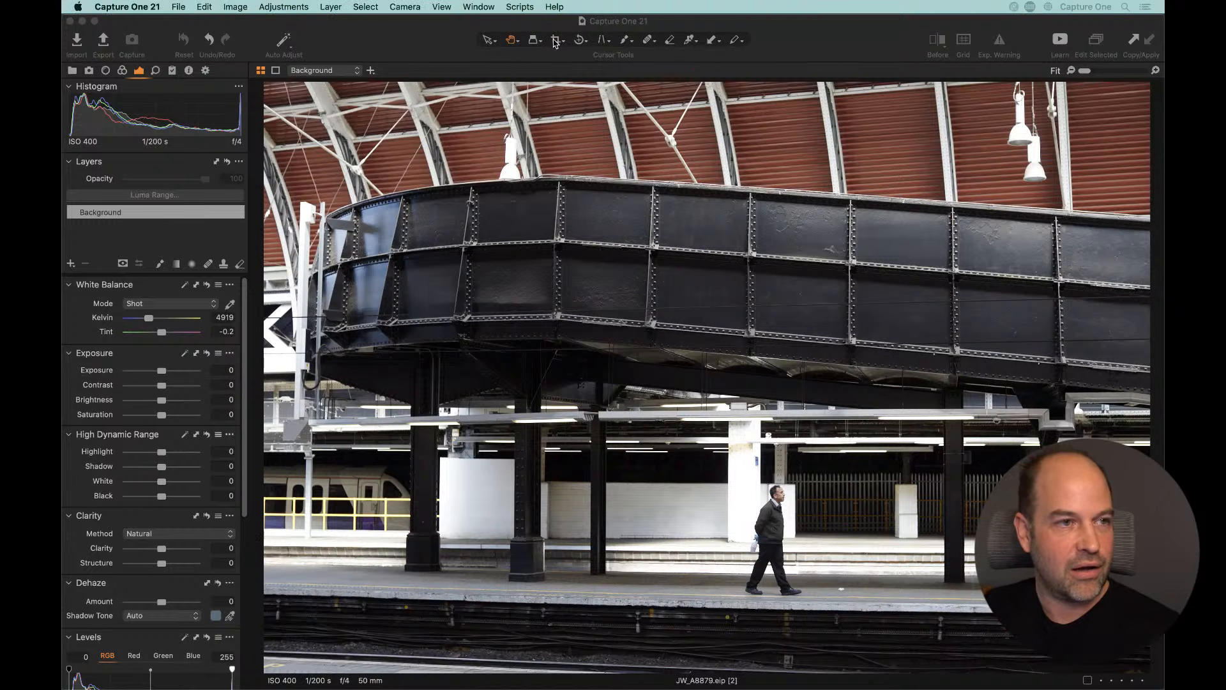
pyautogui.moveTo(265, 81); pyautogui.dragTo(284, 99)
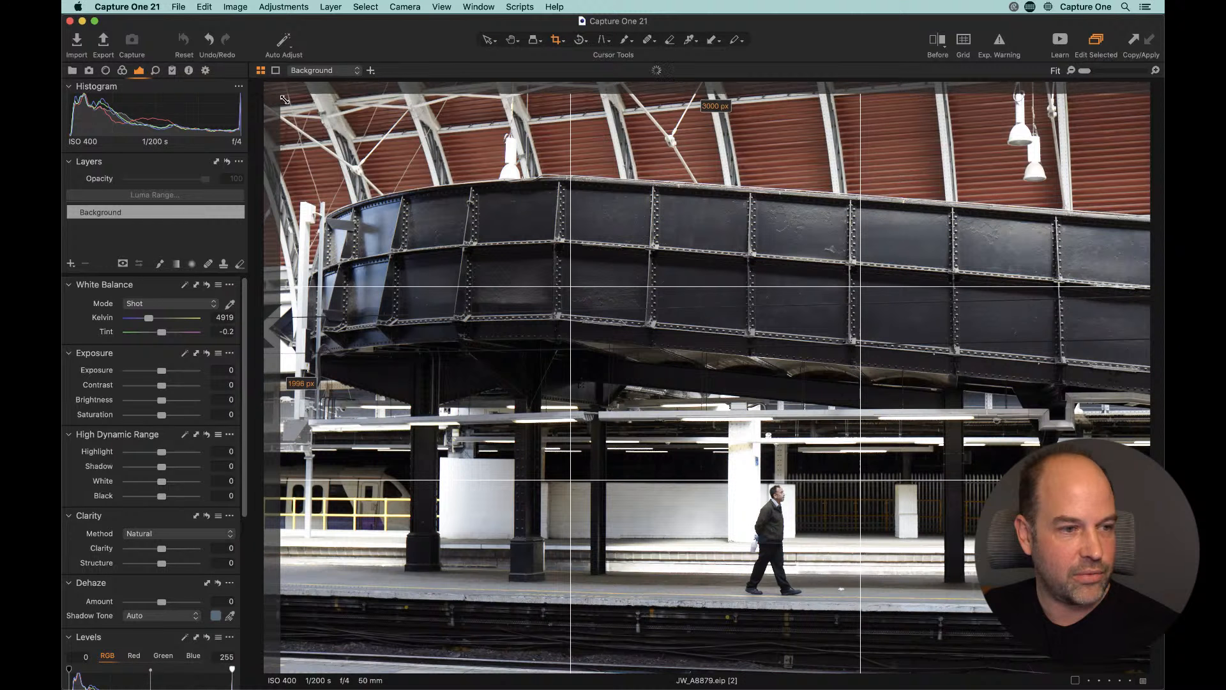
pyautogui.press('h')
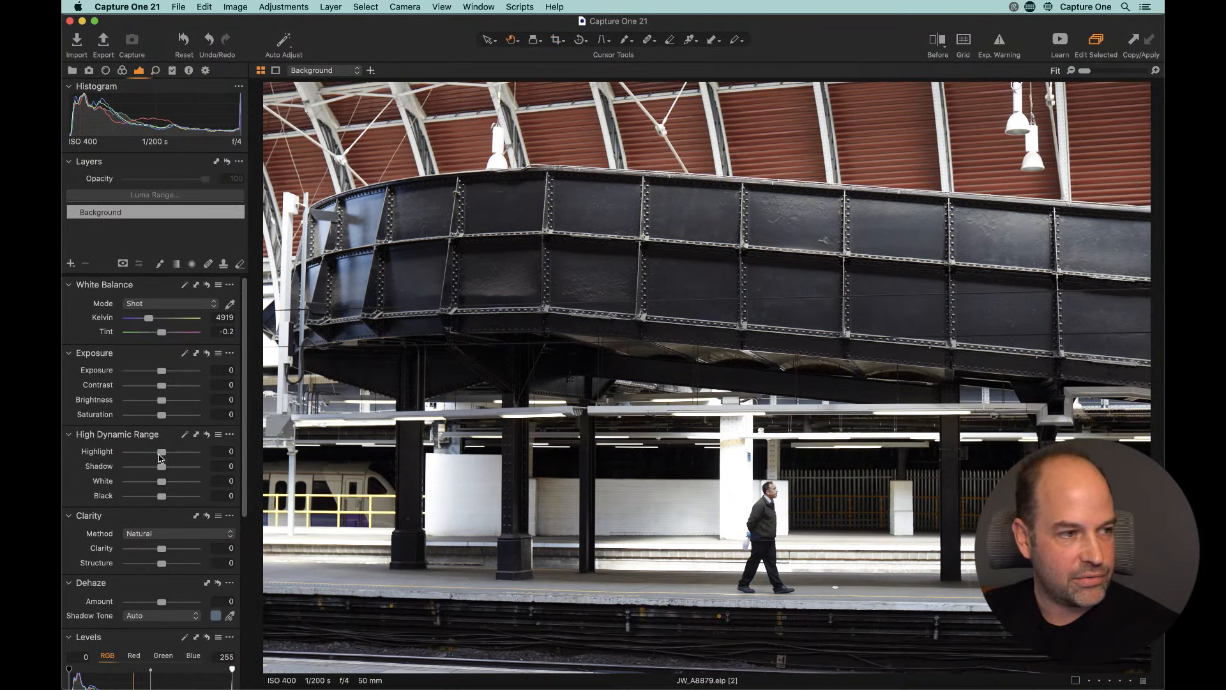
pyautogui.moveTo(161, 451)
pyautogui.mouseDown()
pyautogui.moveTo(140, 457)
pyautogui.moveTo(149, 454)
pyautogui.mouseUp()
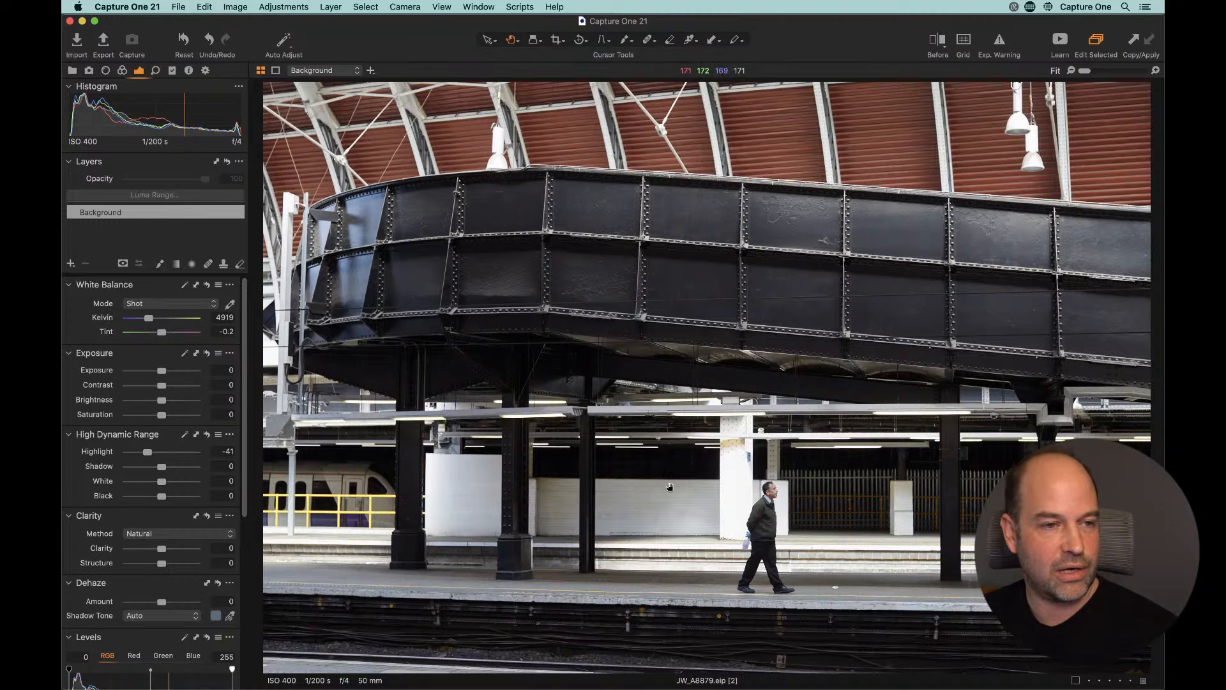
# Step: Add a new adjustment layer to the station photo and name it Gran bottom
pyautogui.click(70, 264)
pyautogui.write('Gra')
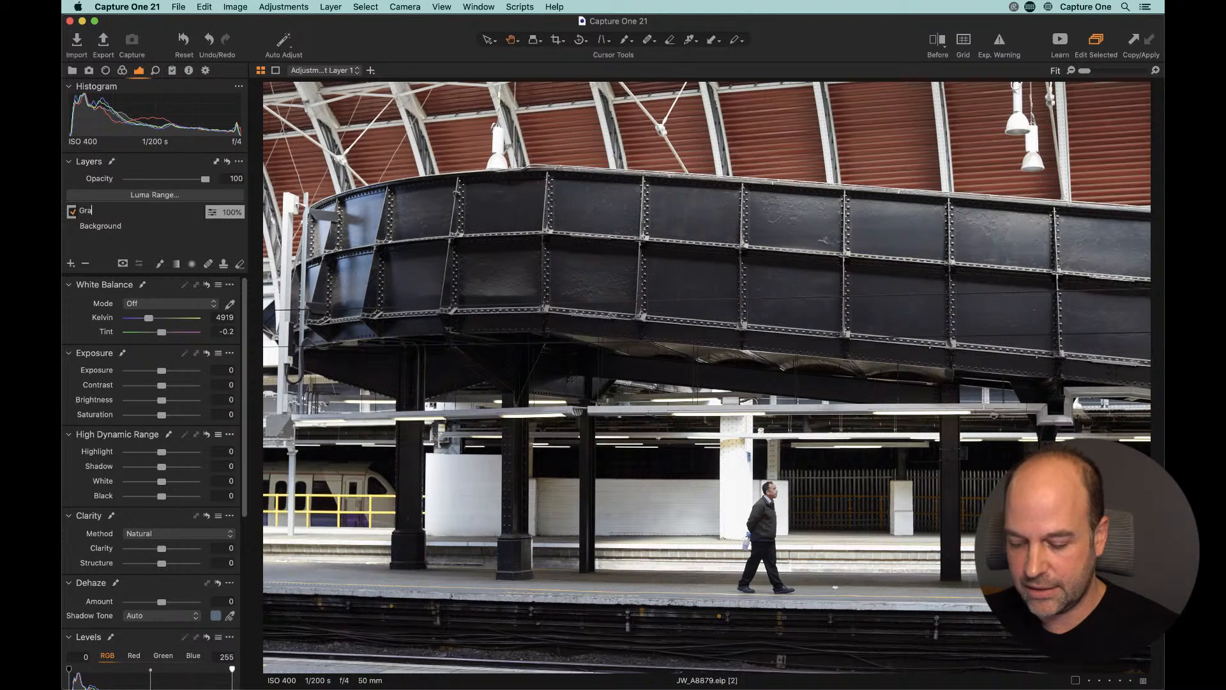
pyautogui.write('n')
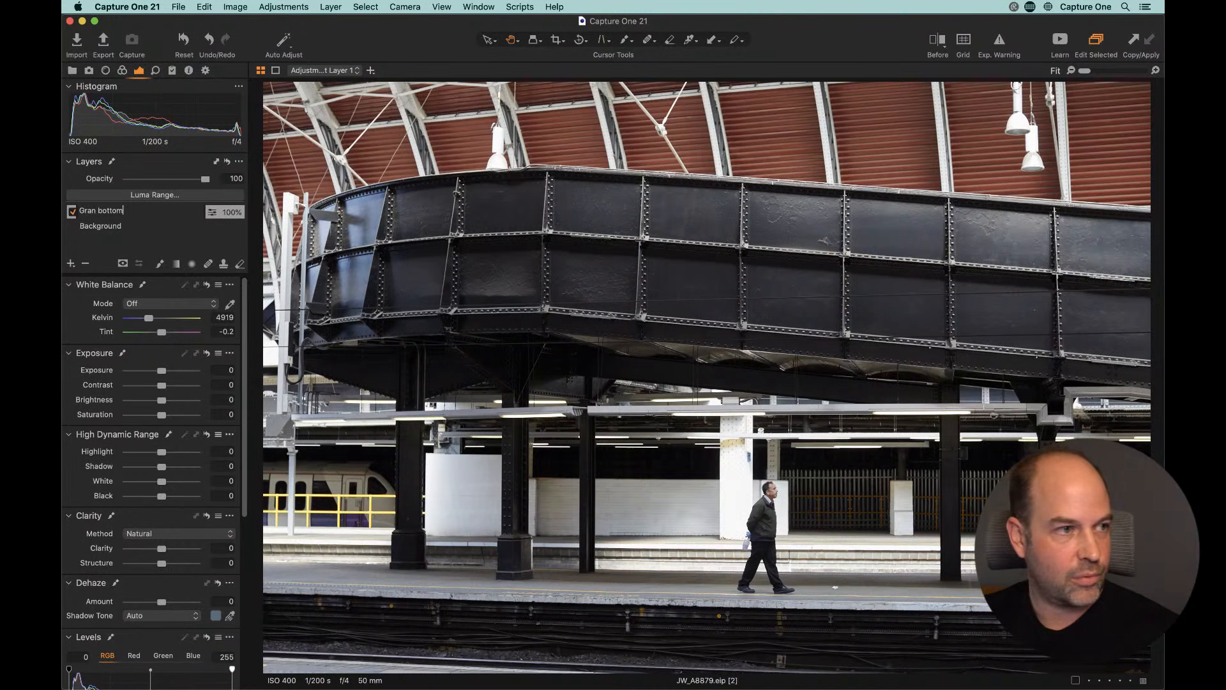
pyautogui.write(' bottom')
pyautogui.press('Return')
# Step: Draw a linear gradient mask up from the tracks to the platform and fine-tune its upper edge with the mask displayed
pyautogui.press('g')
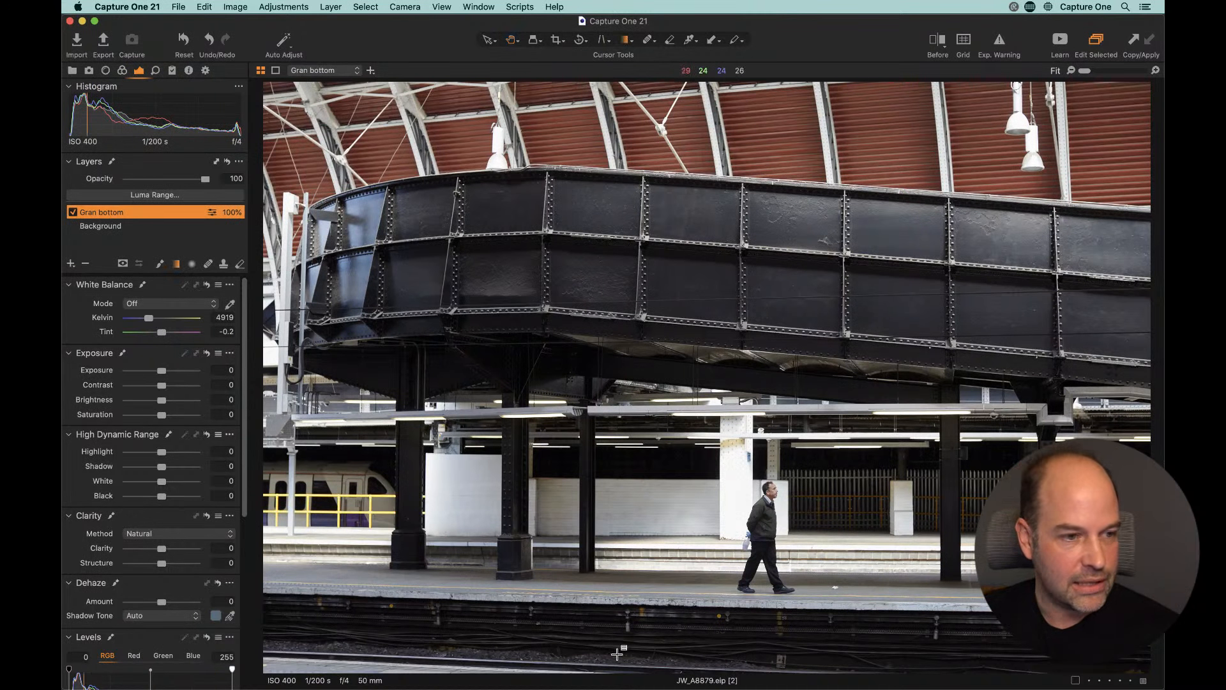
pyautogui.moveTo(609, 666); pyautogui.dragTo(610, 553)
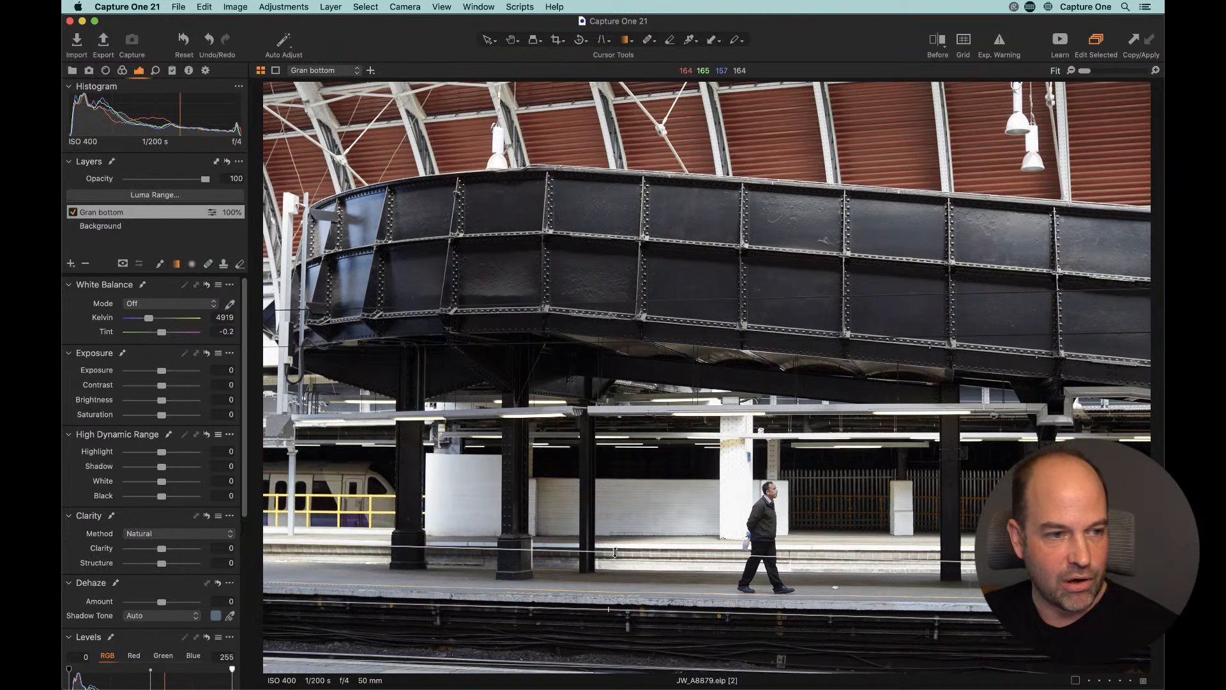
pyautogui.moveTo(613, 553); pyautogui.dragTo(617, 576)
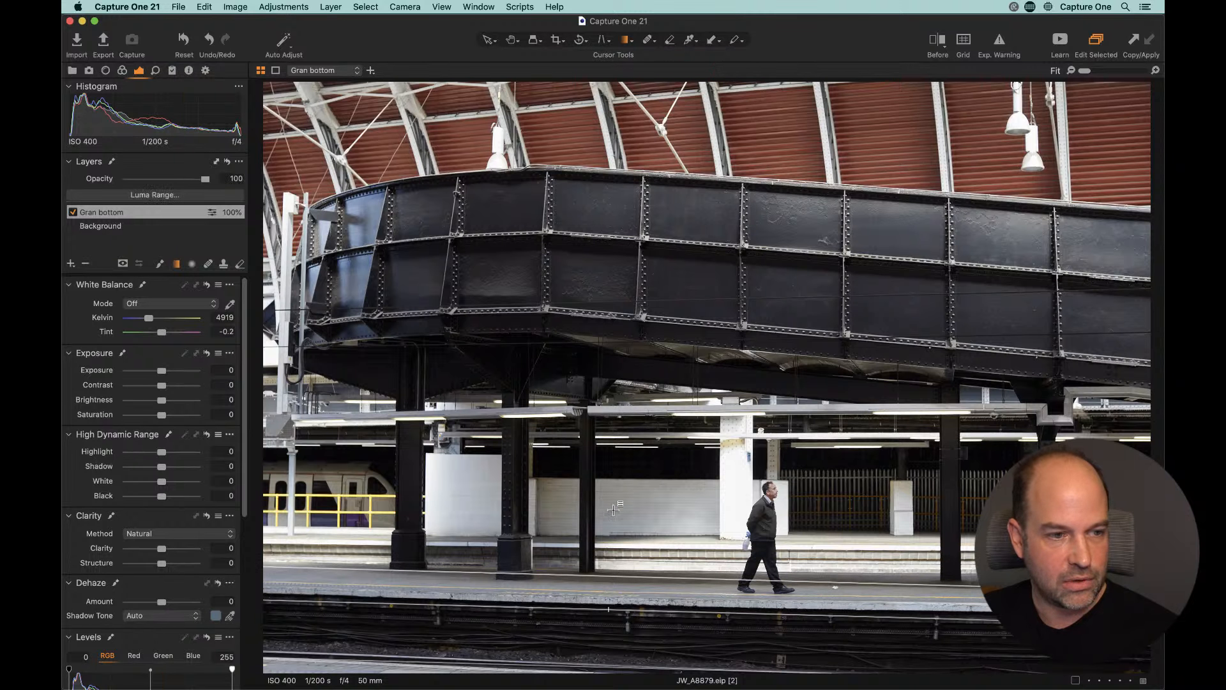
pyautogui.press('m')
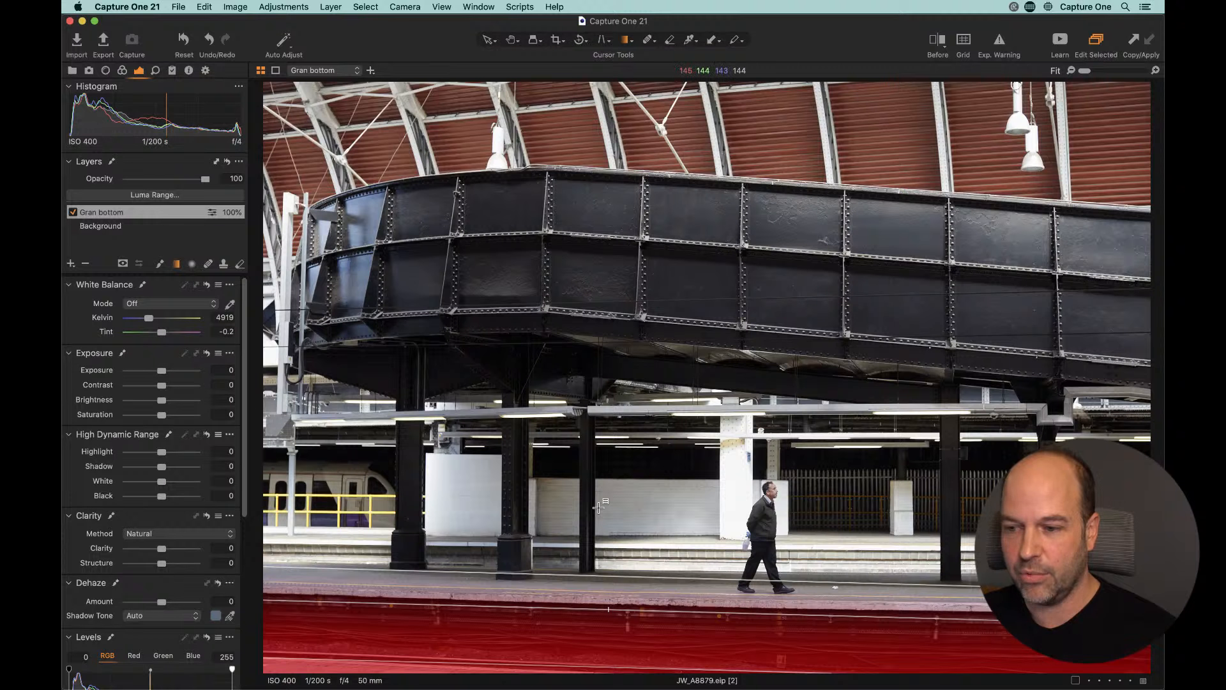
pyautogui.moveTo(587, 573); pyautogui.dragTo(587, 566)
pyautogui.press('m')
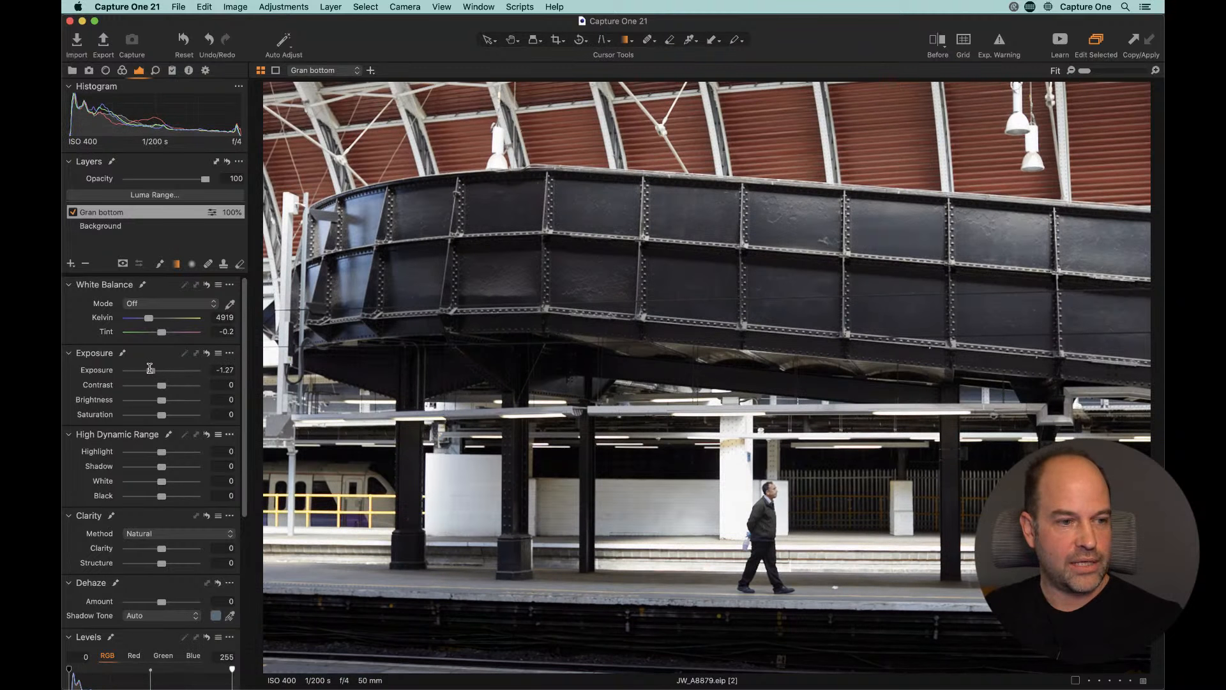
# Step: Try darkening the tracks with Exposure -1.59, Brightness -35 and Exposure -1.88, resetting each adjustment after inspecting it
pyautogui.moveTo(158, 369); pyautogui.dragTo(145, 370)
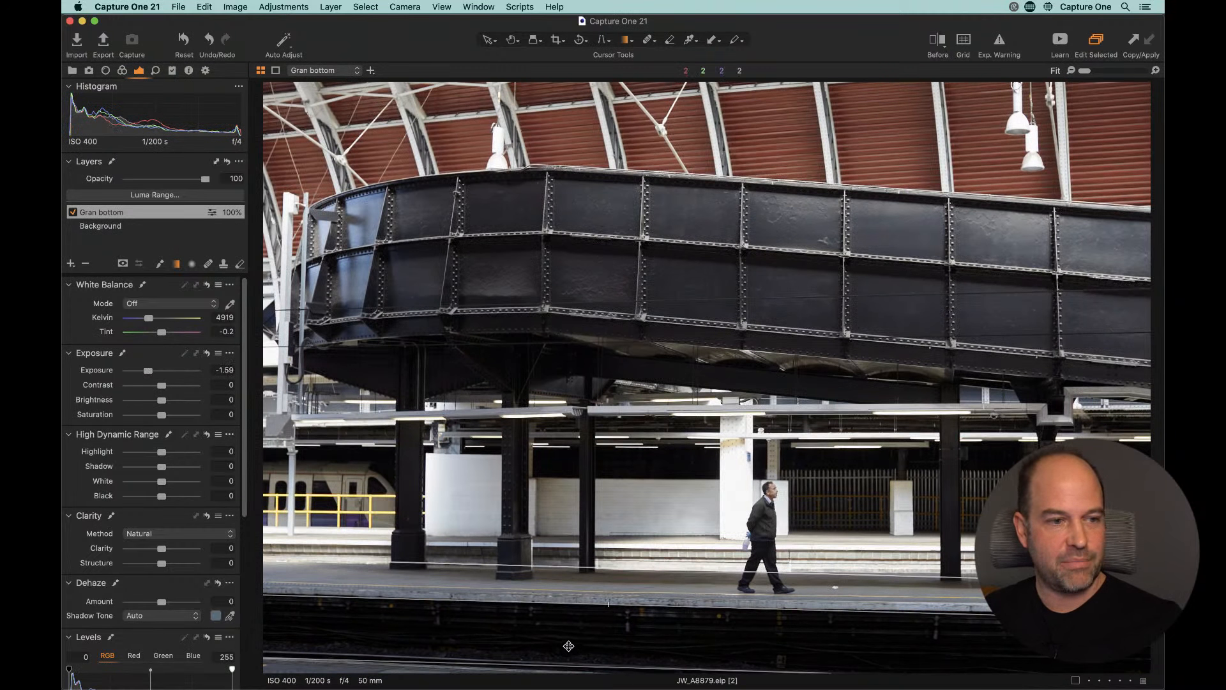
pyautogui.press('h')
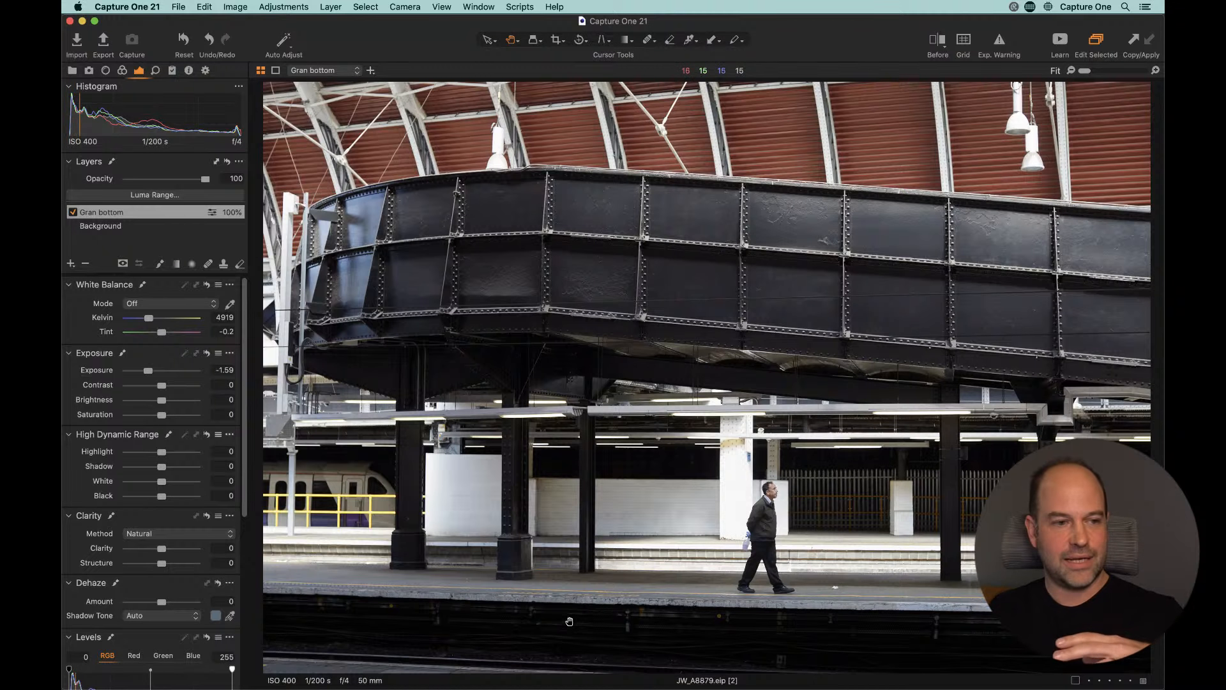
pyautogui.doubleClick(165, 373)
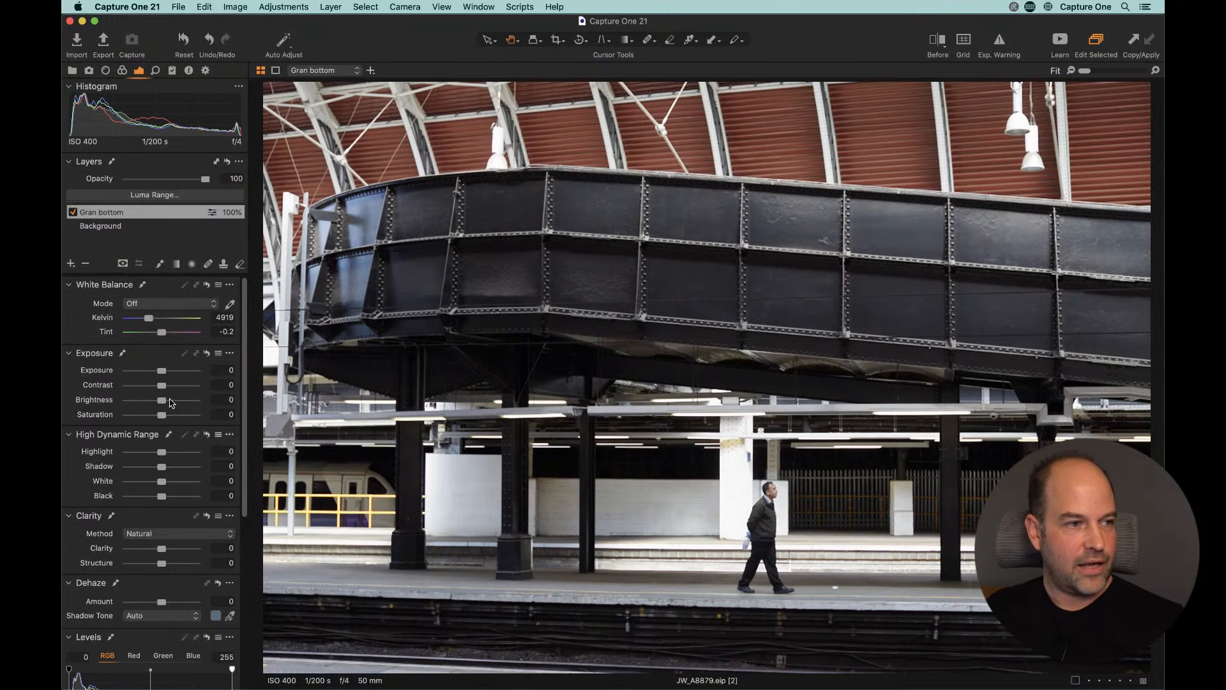
pyautogui.moveTo(161, 400); pyautogui.dragTo(138, 400)
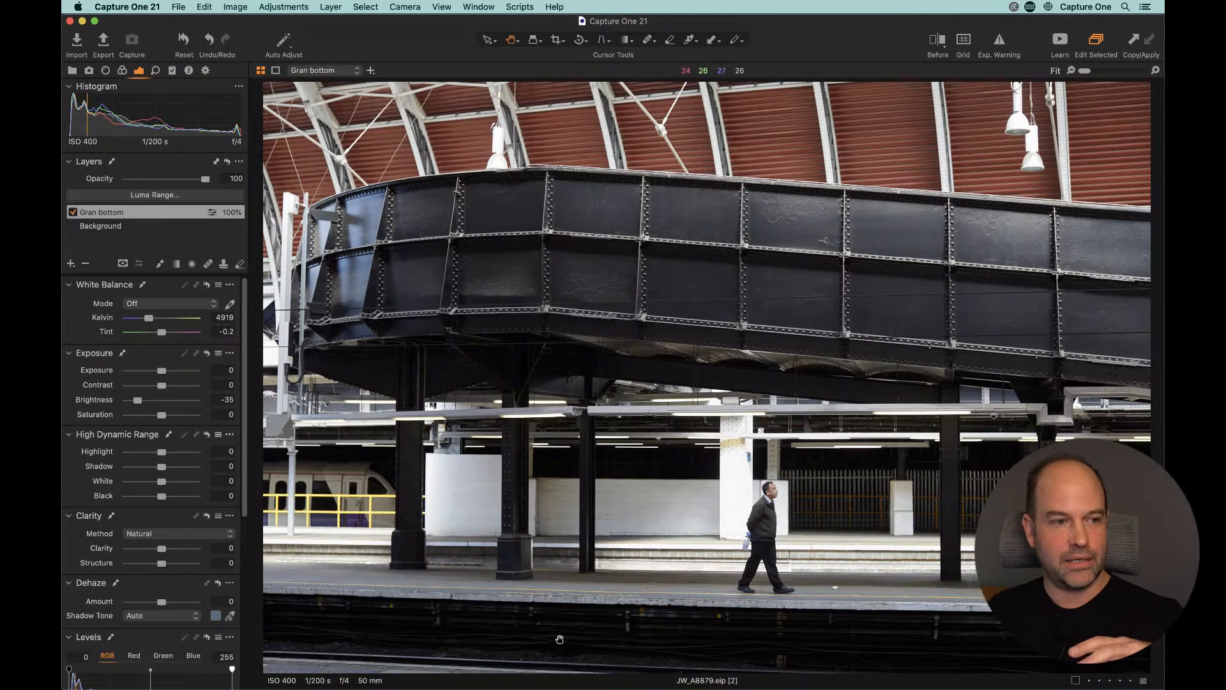
pyautogui.click(538, 622)
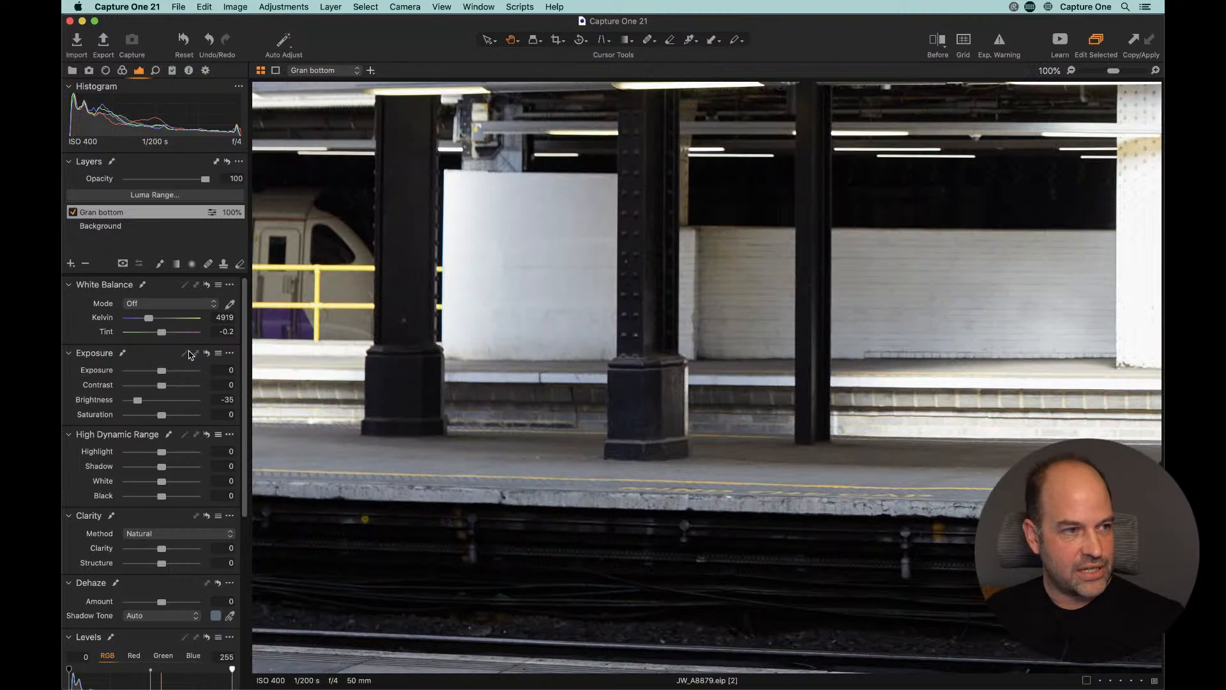
pyautogui.doubleClick(163, 401)
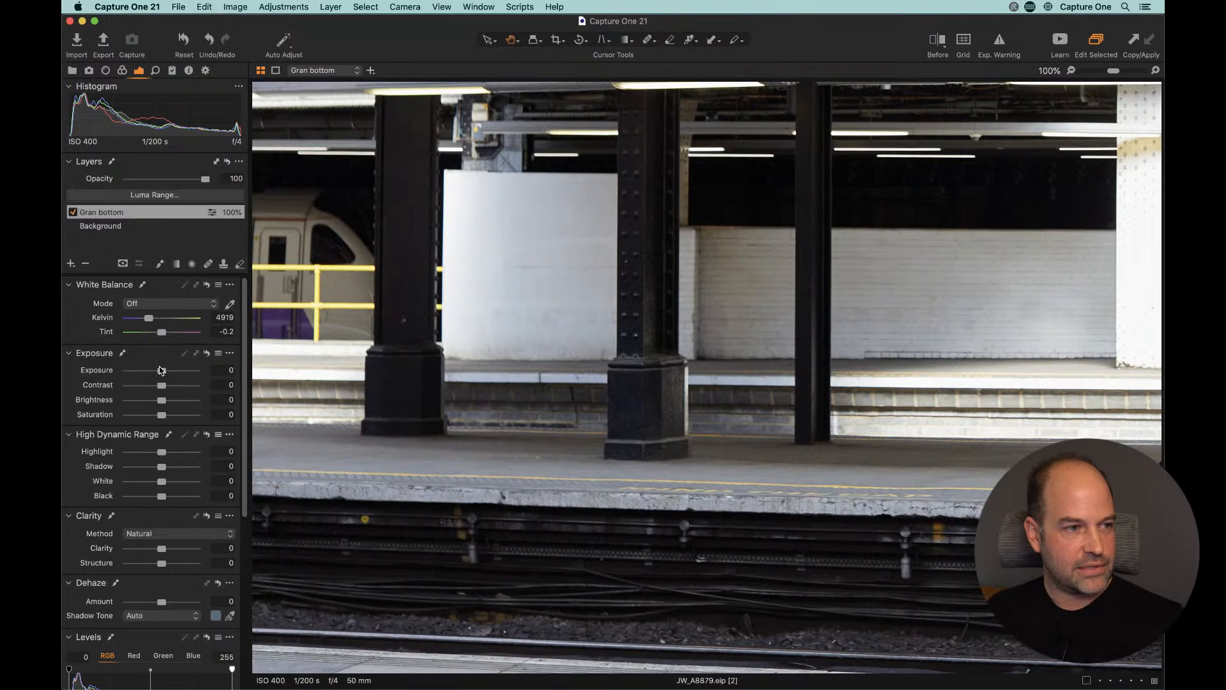
pyautogui.moveTo(159, 371); pyautogui.dragTo(145, 371)
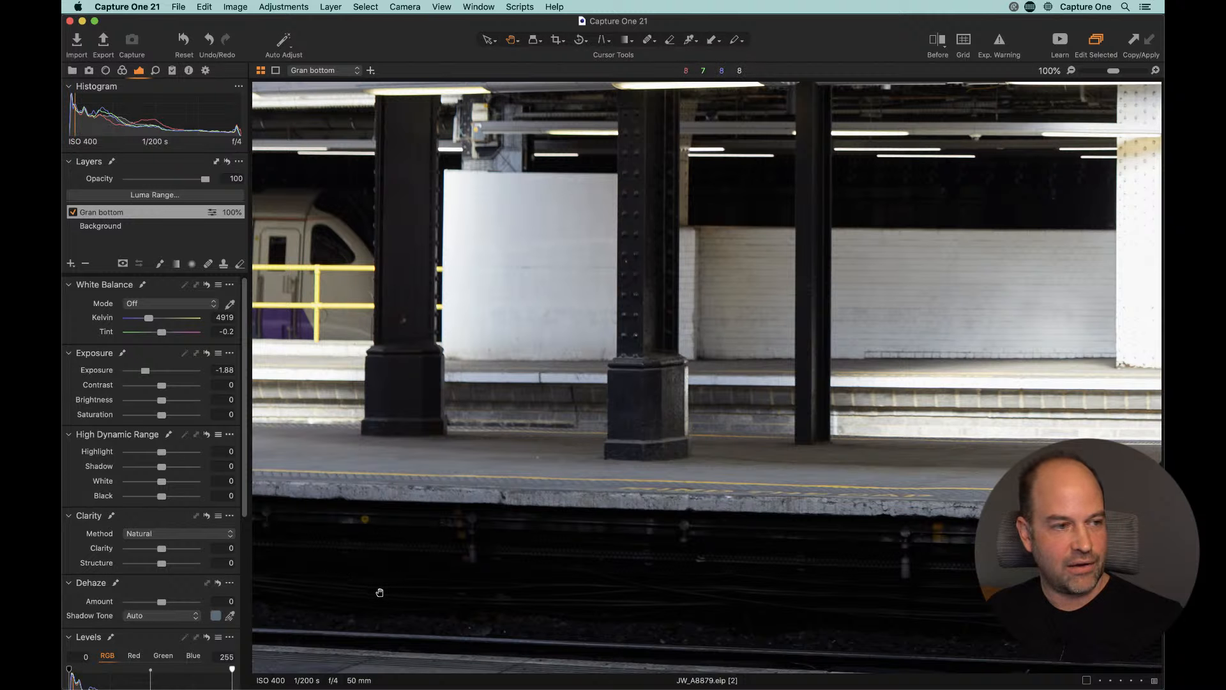
pyautogui.doubleClick(166, 372)
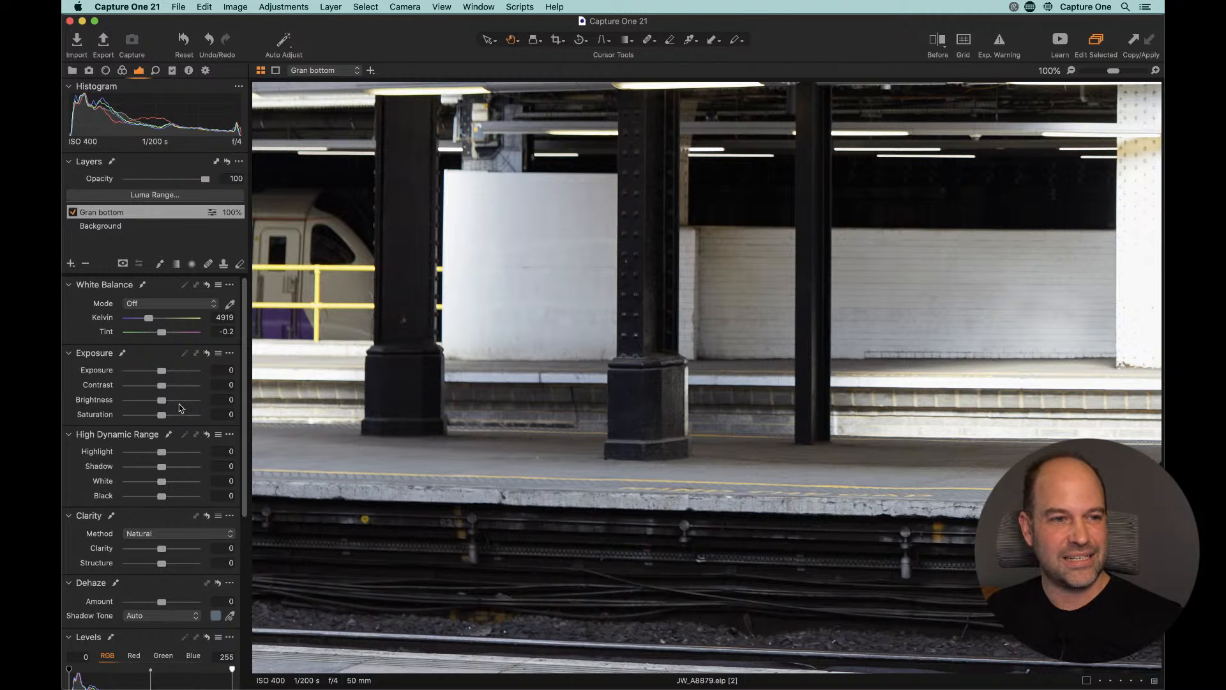
# Step: Set the bottom gradient layer's Brightness to -28 and Exposure to -0.24, and toggle the layer to compare the effect
pyautogui.moveTo(161, 403); pyautogui.dragTo(142, 404)
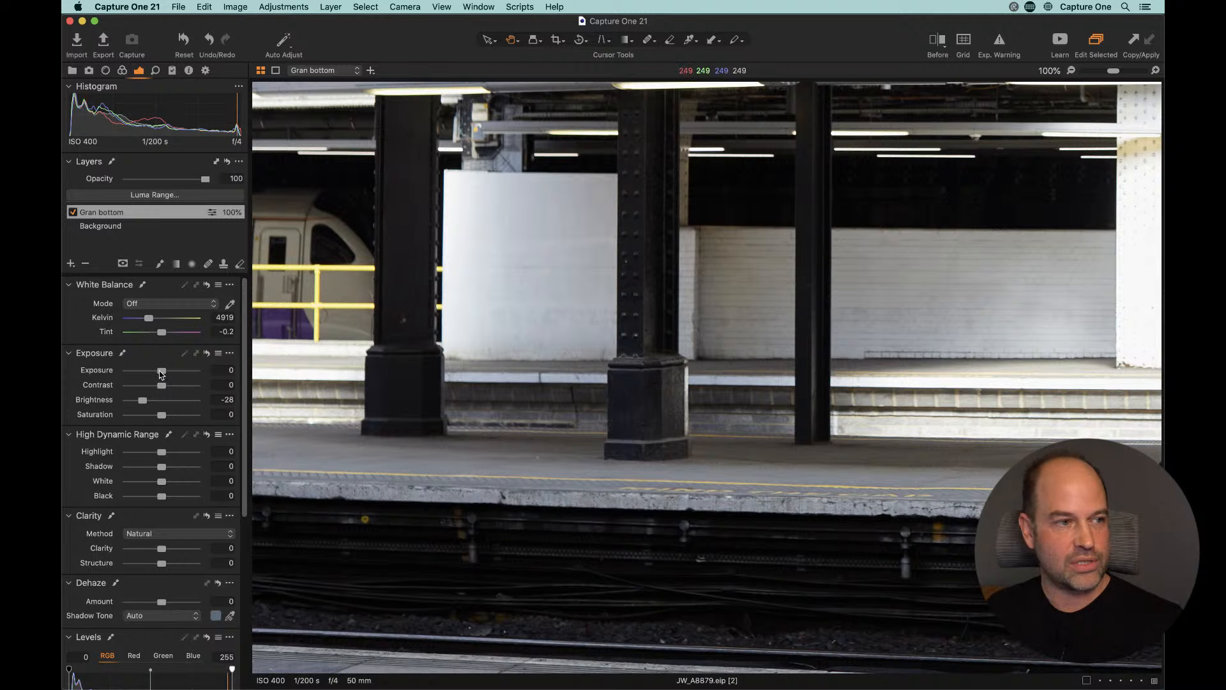
pyautogui.moveTo(160, 374); pyautogui.dragTo(158, 374)
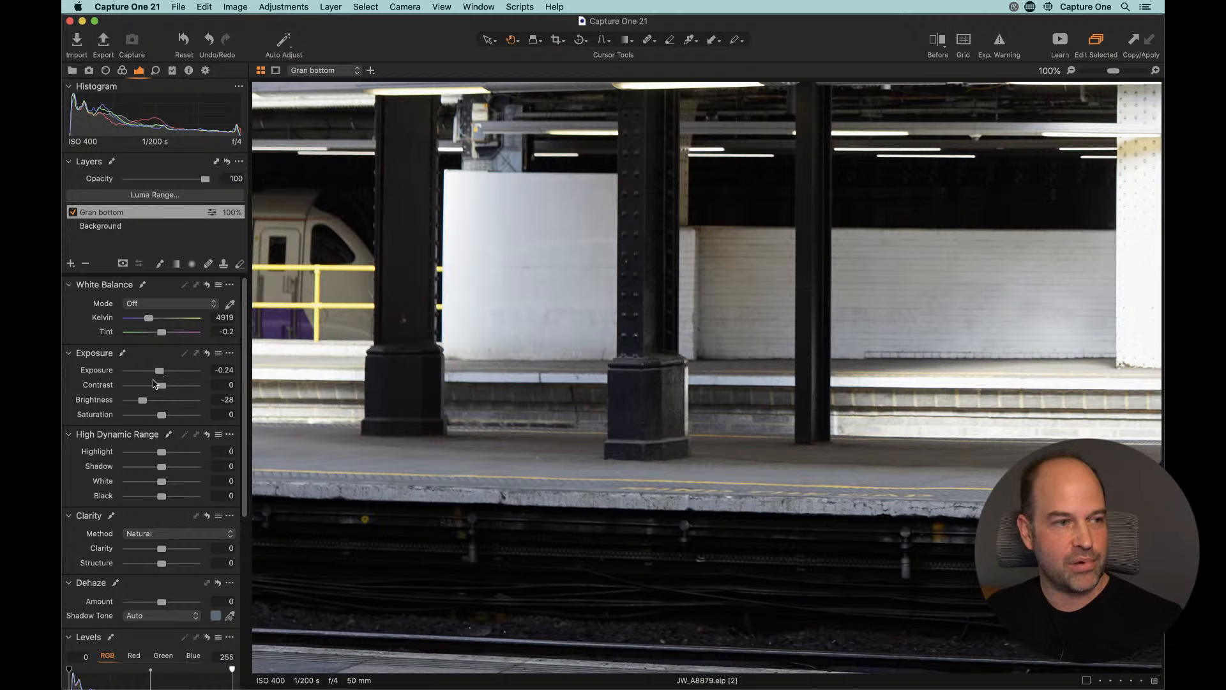
pyautogui.doubleClick(523, 543)
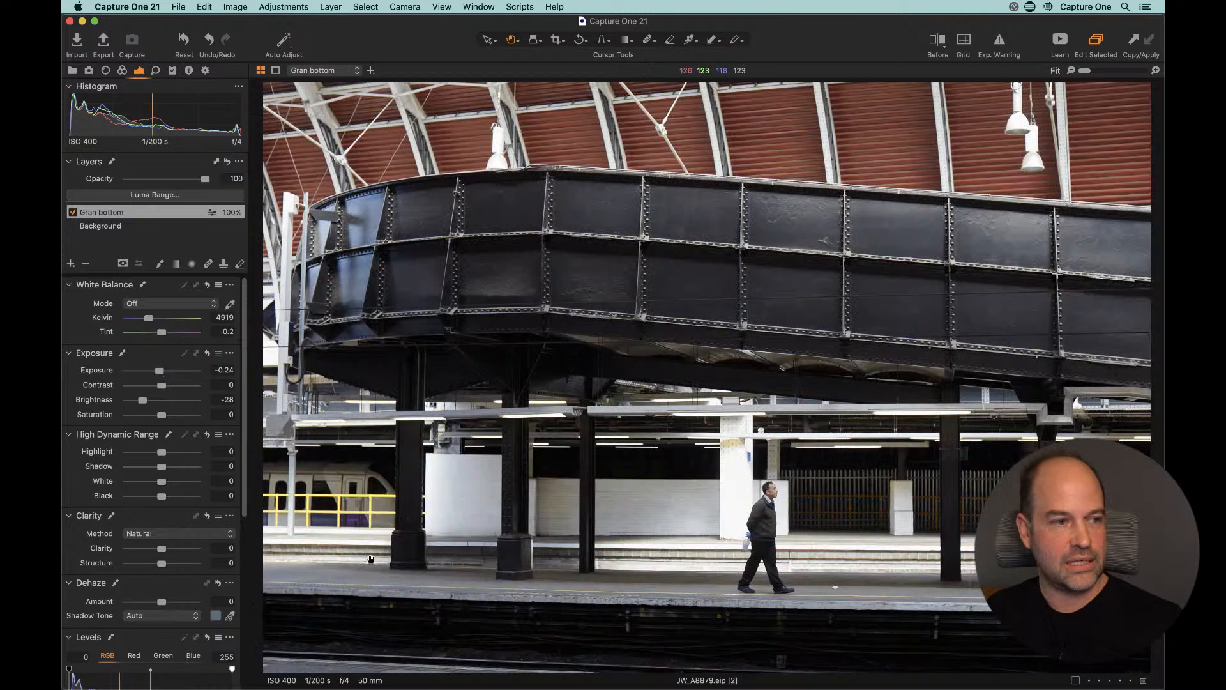
pyautogui.click(74, 213)
pyautogui.click(73, 215)
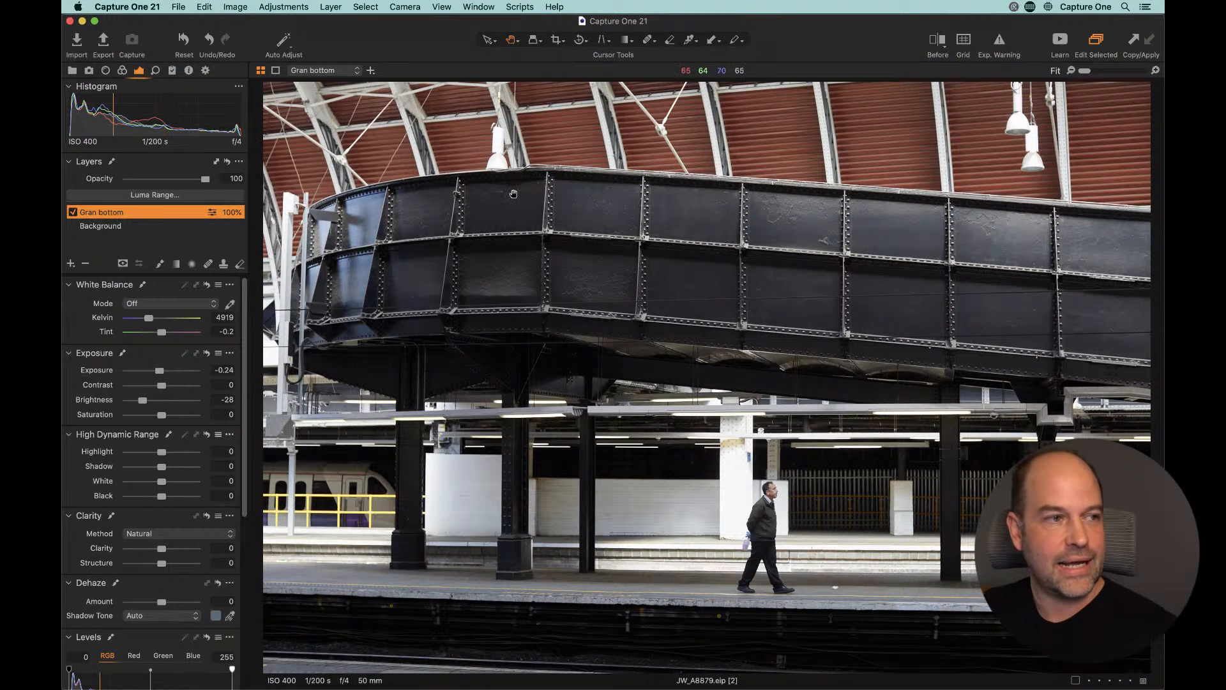
# Step: Rename the Gran bottom layer as Grad bottom
pyautogui.doubleClick(92, 213)
pyautogui.click(96, 211)
pyautogui.press('BackSpace')
pyautogui.write('d')
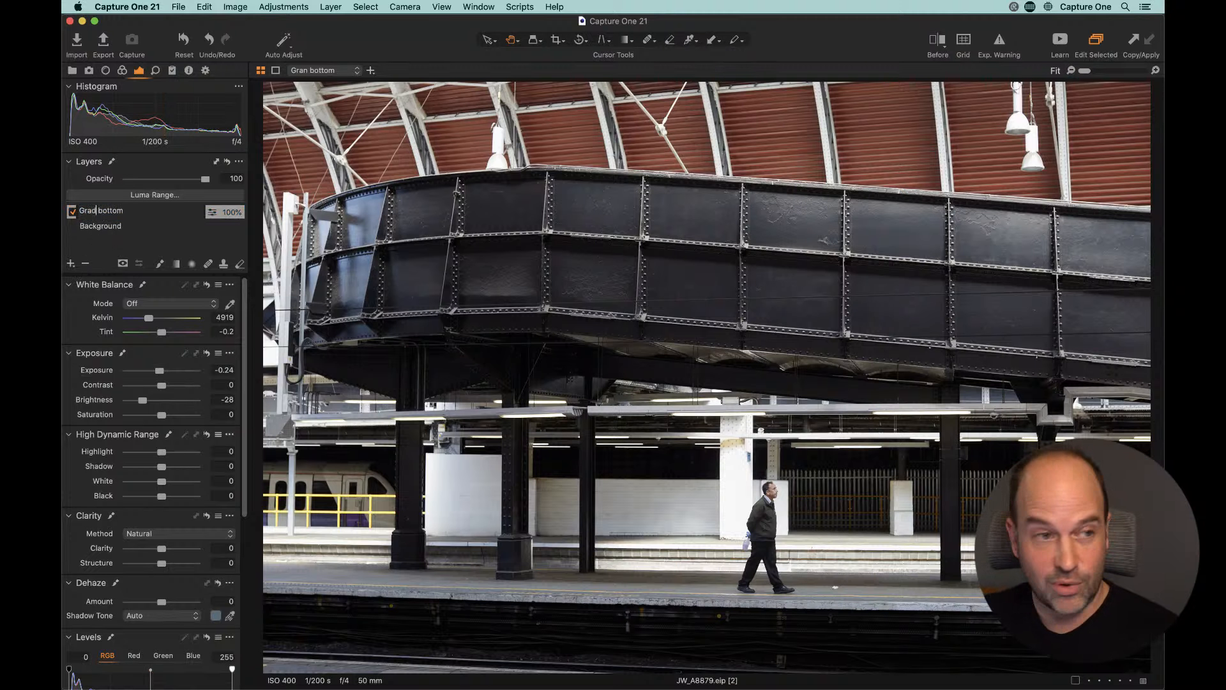
pyautogui.press('Return')
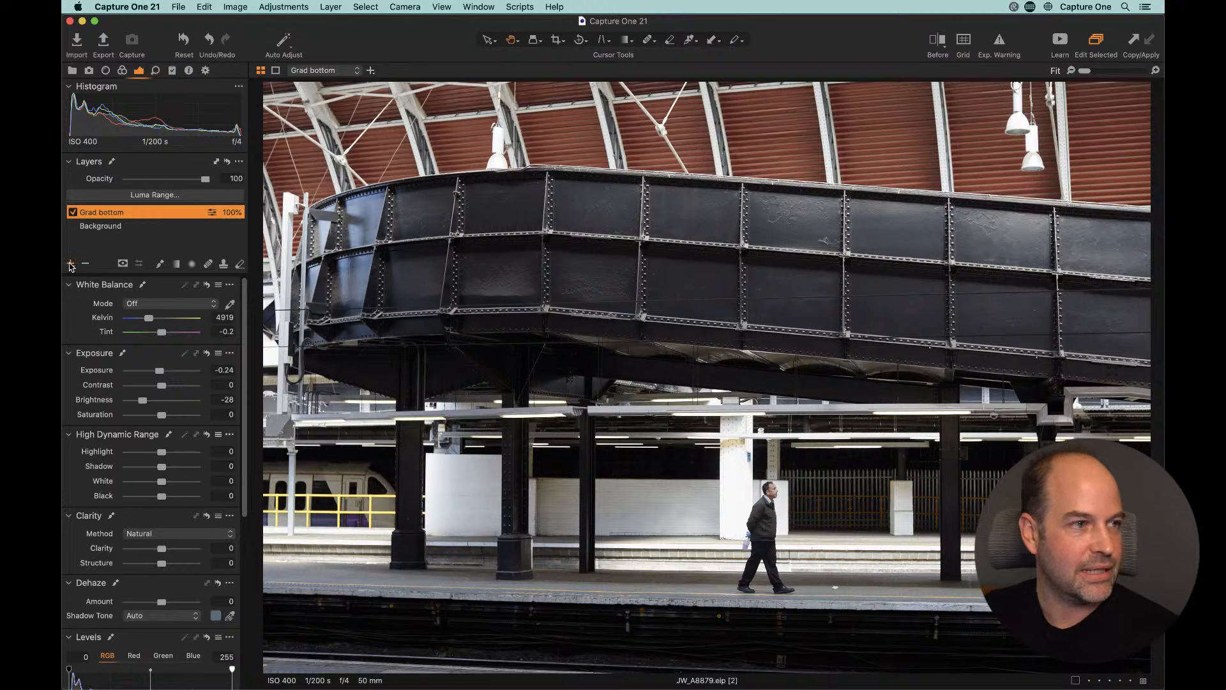
# Step: Add another adjustment layer and name it Grad Top
pyautogui.click(71, 264)
pyautogui.write('Grad Top')
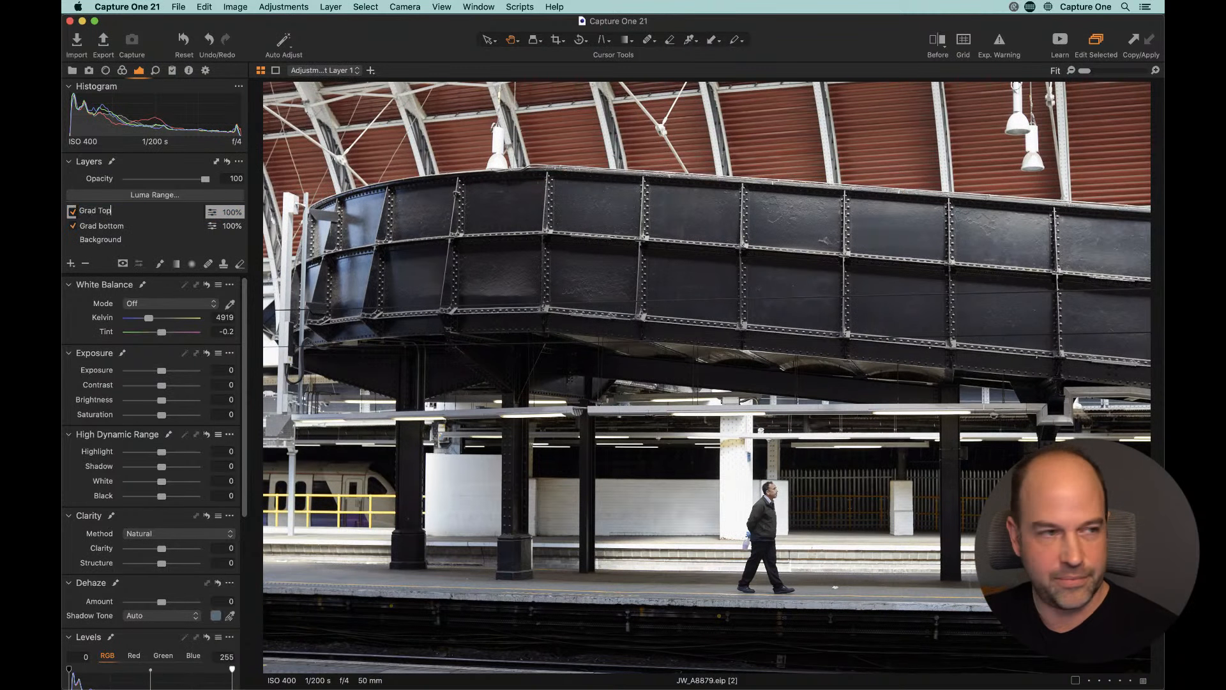
pyautogui.press('Return')
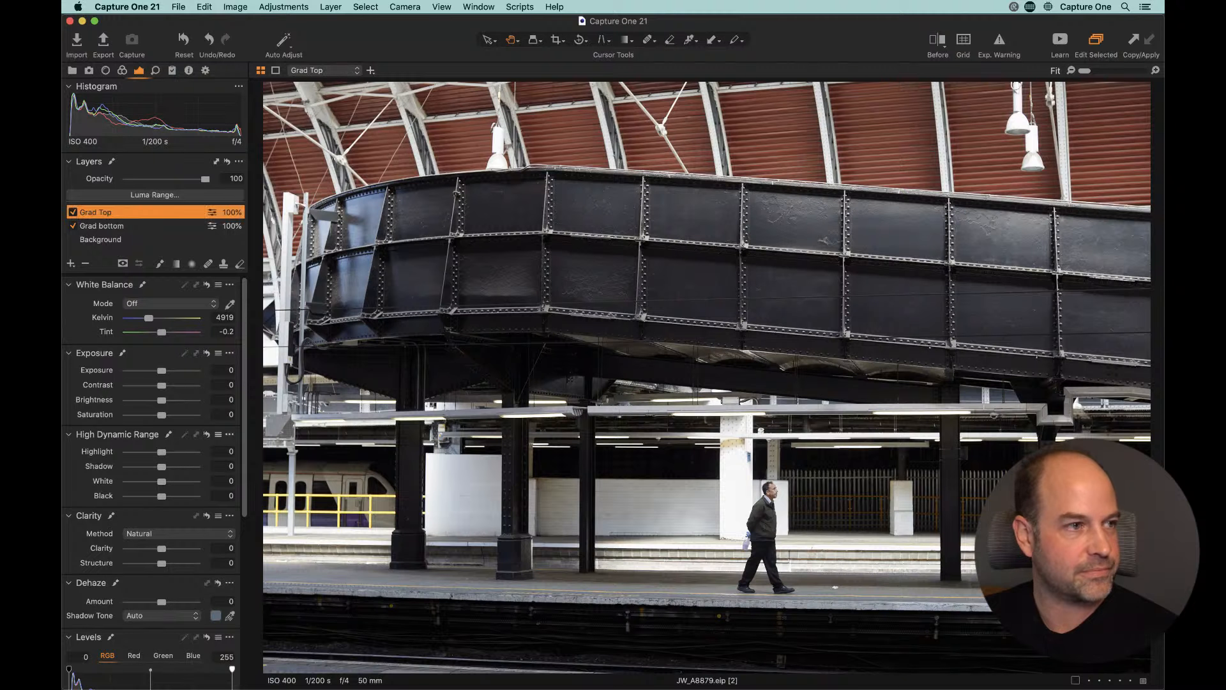
# Step: Draw a linear gradient mask from the roof down onto the dark girder and set the Grad Top layer's Brightness to -32
pyautogui.click(176, 264)
pyautogui.moveTo(734, 104); pyautogui.dragTo(714, 241)
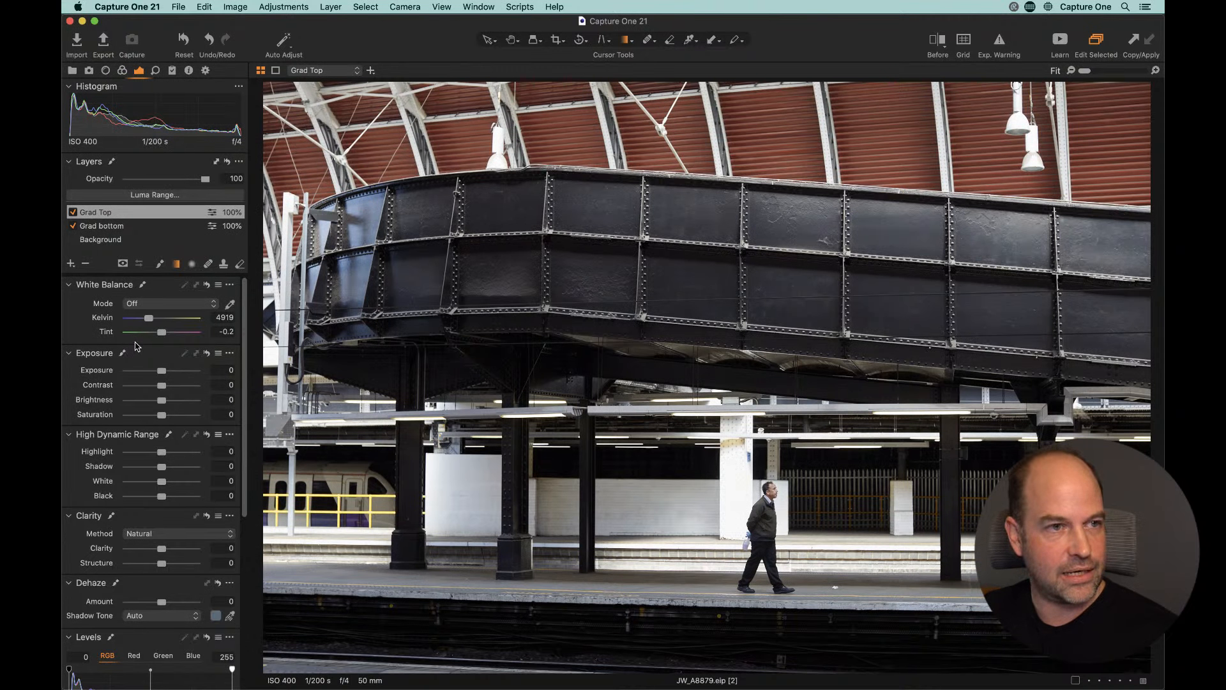
pyautogui.moveTo(161, 400); pyautogui.dragTo(146, 400)
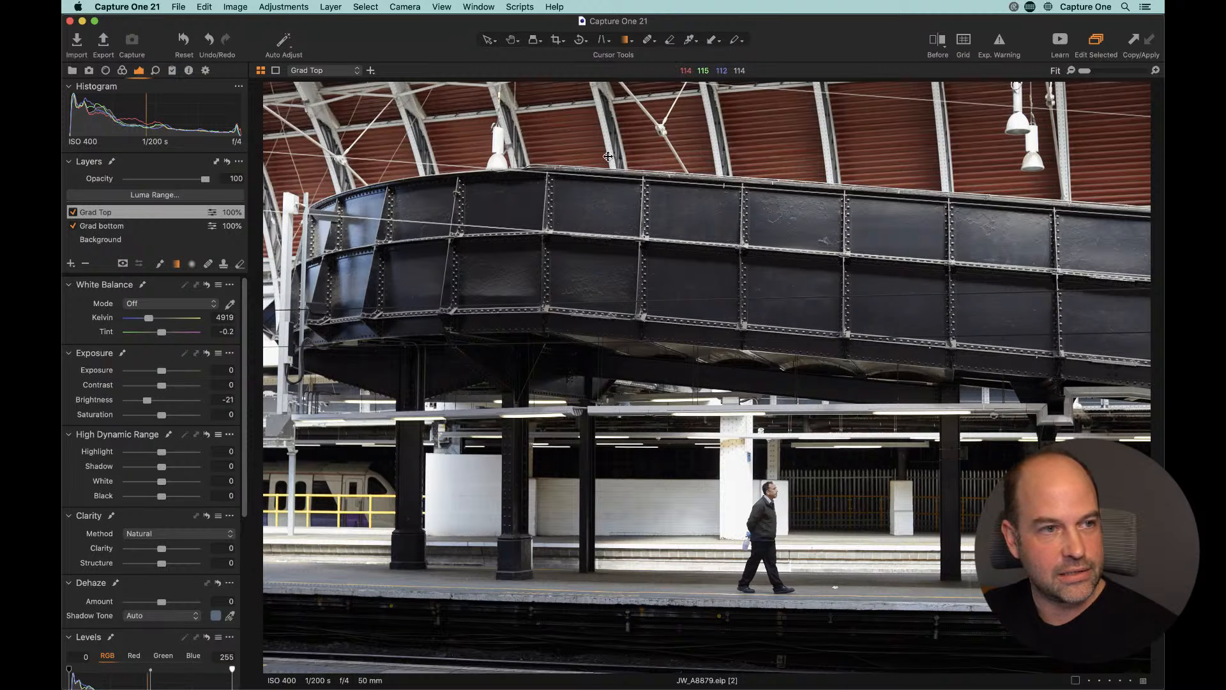
pyautogui.moveTo(144, 401); pyautogui.dragTo(135, 399)
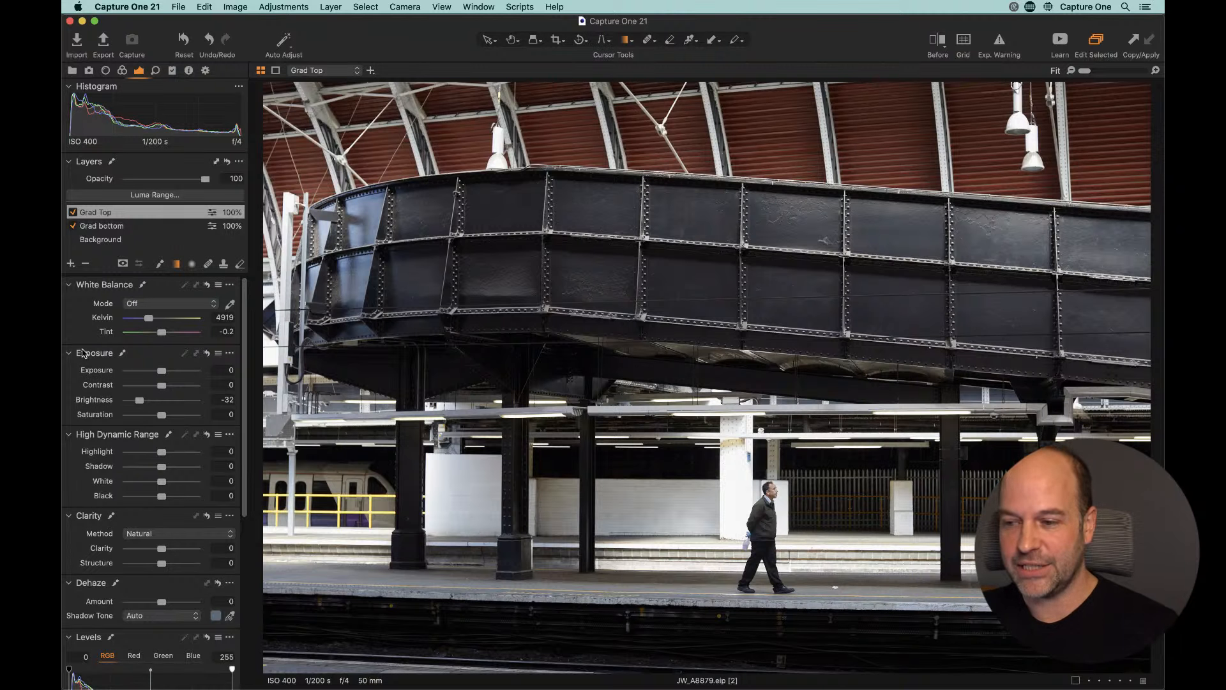
# Step: Add a new filled adjustment layer and name it Darken even more
pyautogui.moveTo(84, 351)
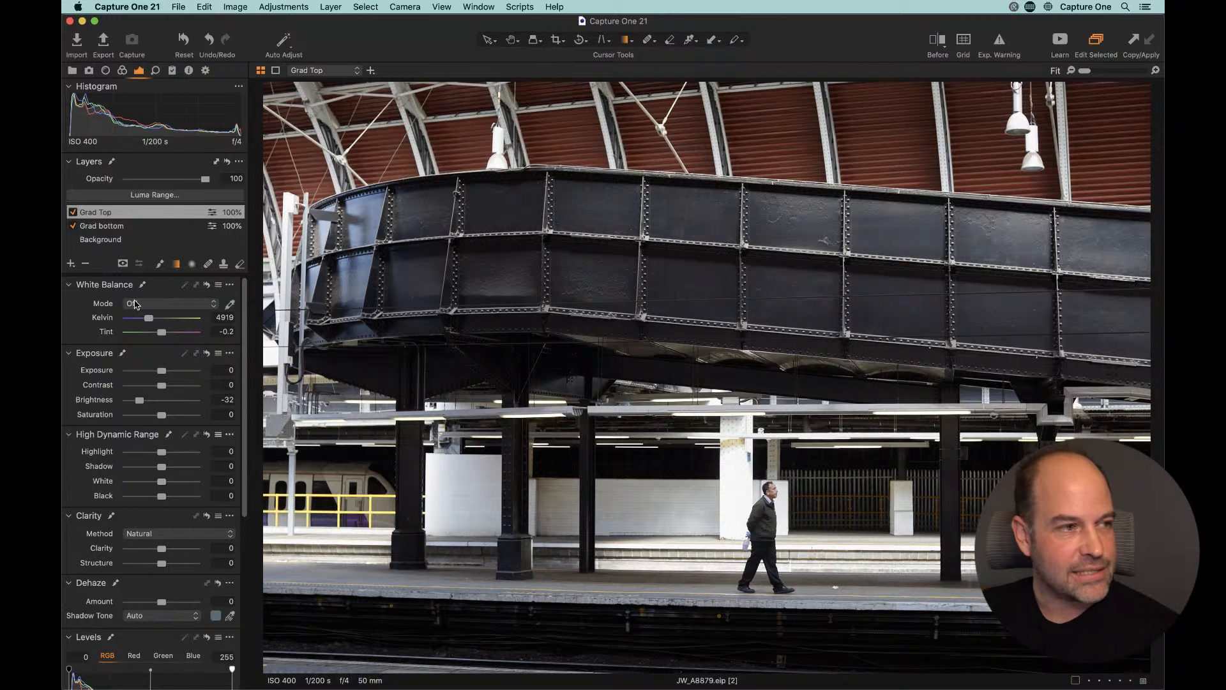
pyautogui.click(70, 264)
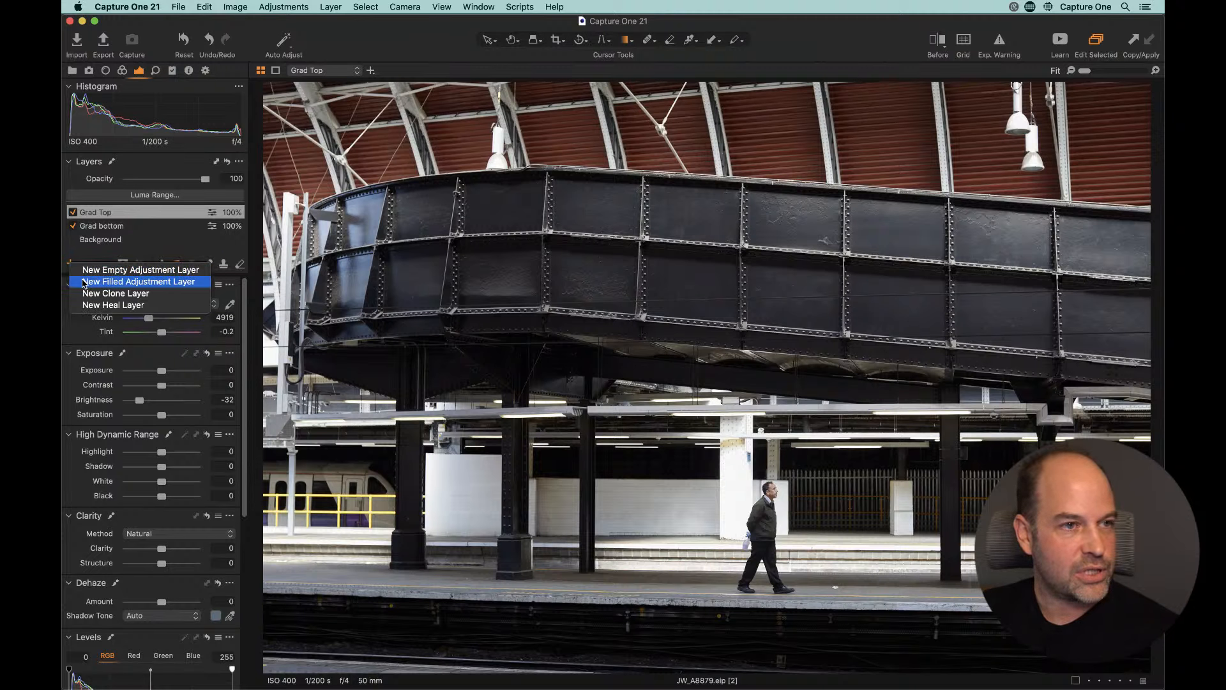
pyautogui.click(87, 284)
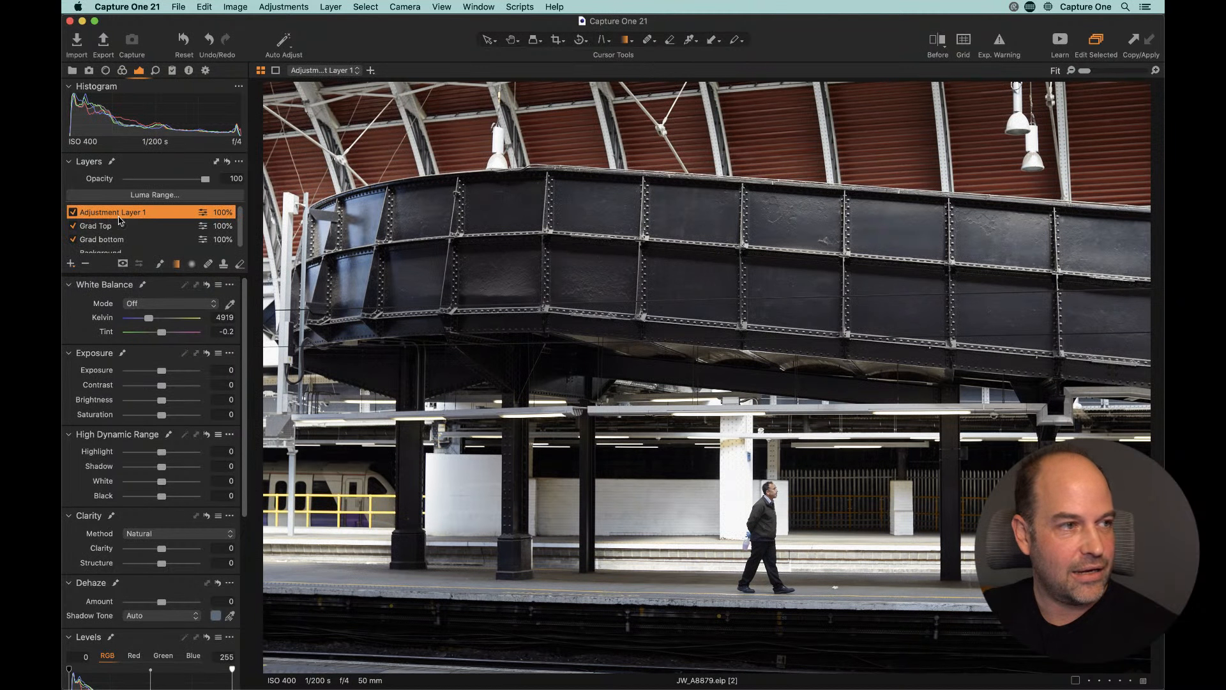
pyautogui.write('Darken even more')
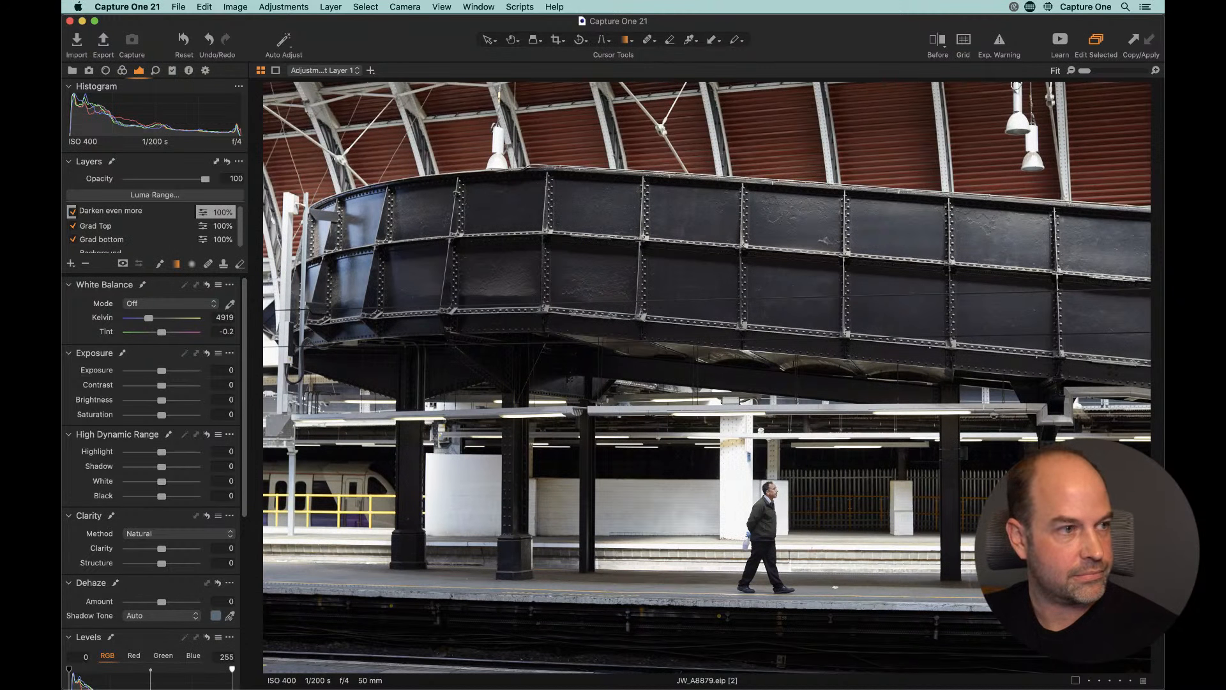
pyautogui.press('Return')
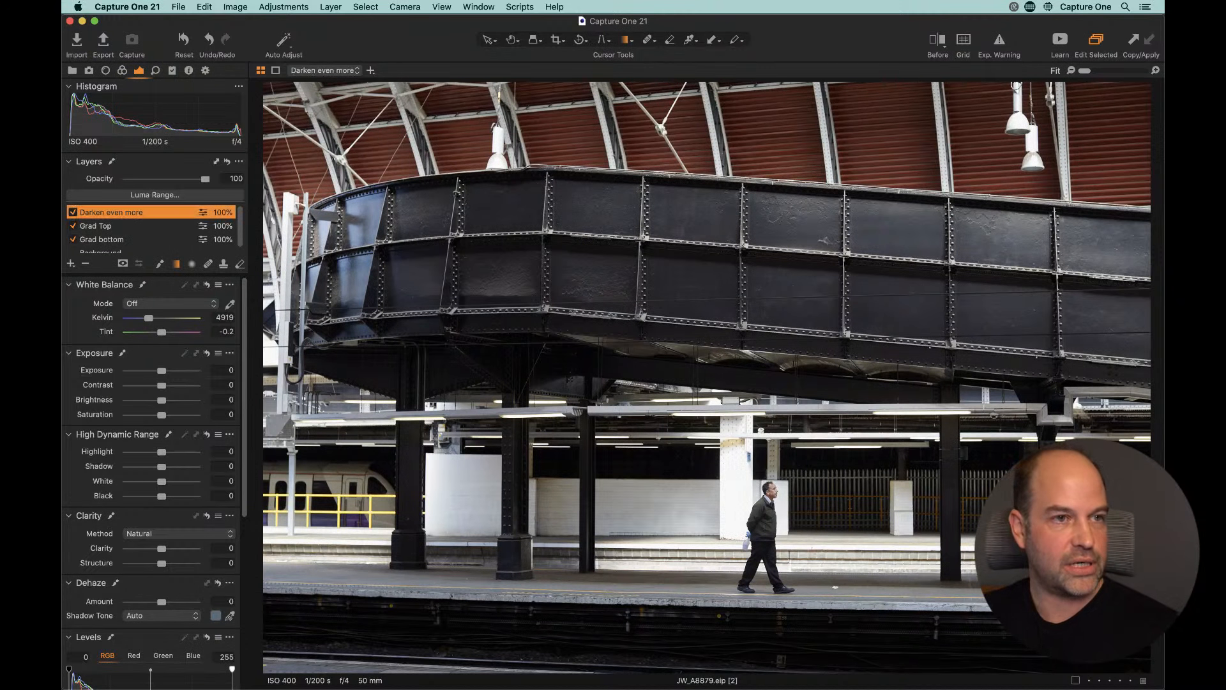
# Step: Try darkening the whole photo on the filled layer with Exposure -1.13 and with Brightness -26, resetting each one
pyautogui.moveTo(164, 375)
pyautogui.mouseDown()
pyautogui.moveTo(148, 373)
pyautogui.moveTo(166, 375)
pyautogui.mouseUp()
pyautogui.moveTo(155, 374); pyautogui.dragTo(153, 373)
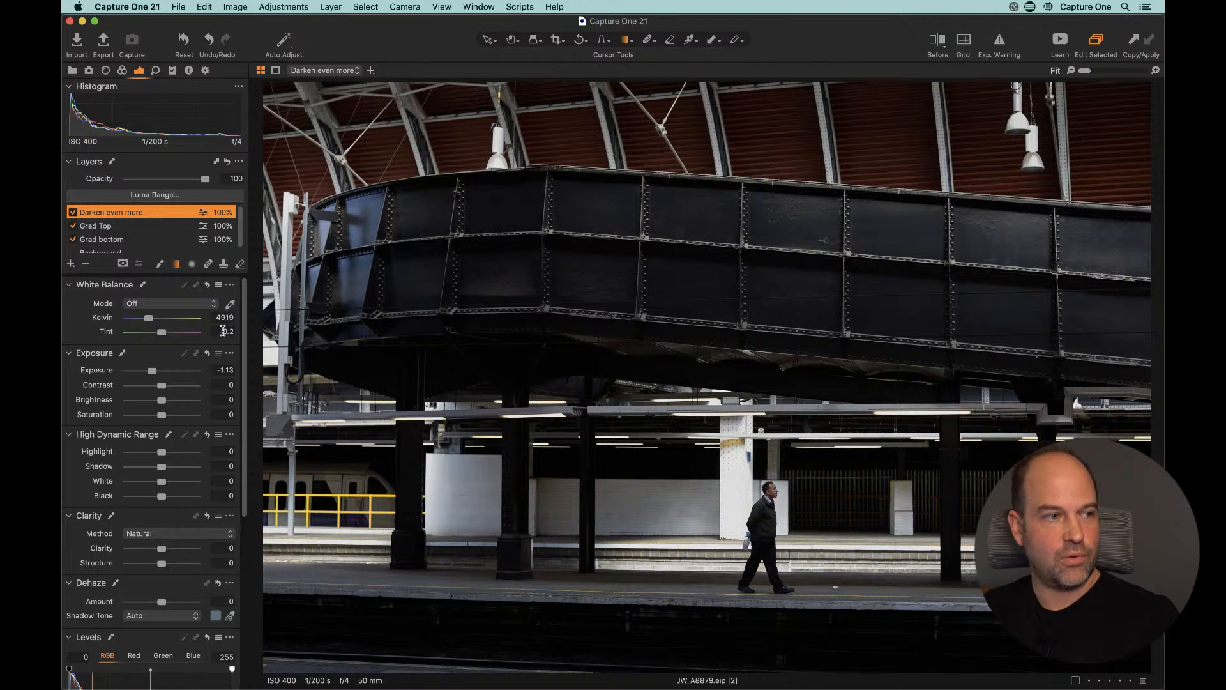
pyautogui.doubleClick(164, 373)
pyautogui.moveTo(163, 401); pyautogui.dragTo(144, 401)
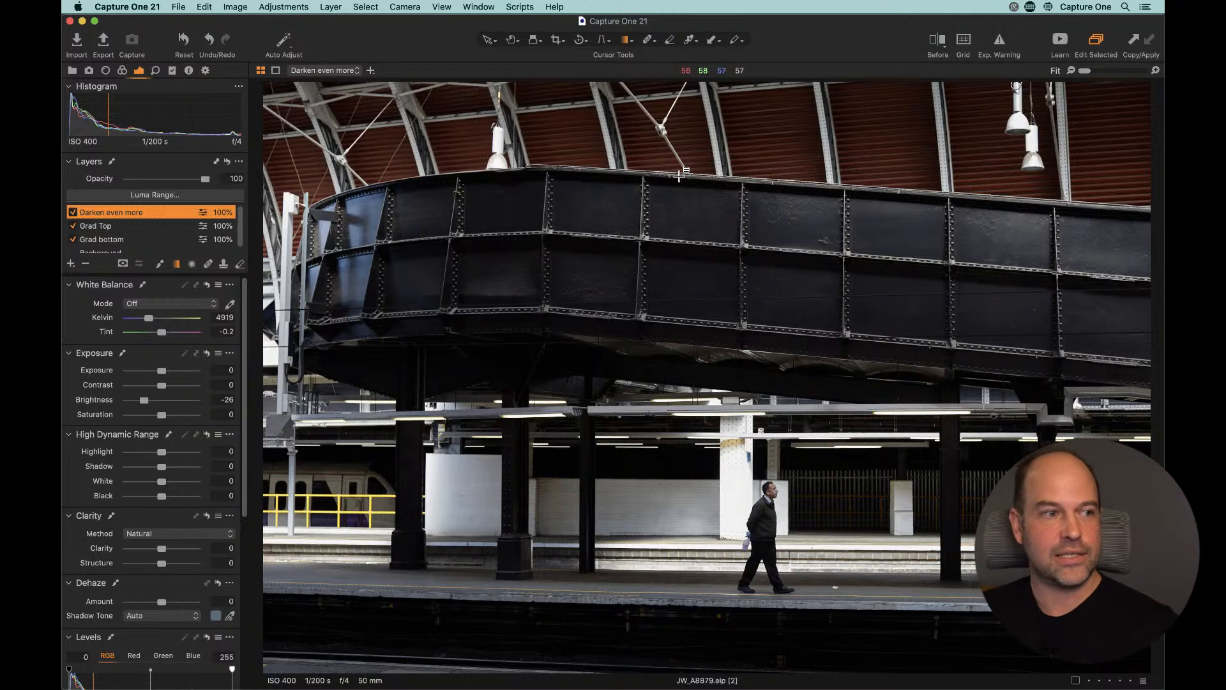
pyautogui.doubleClick(170, 400)
# Step: Bend the Darken even more layer's Luma curve down in the shadows and anchor its upper tones with a second point
pyautogui.moveTo(246, 388); pyautogui.dragTo(271, 596)
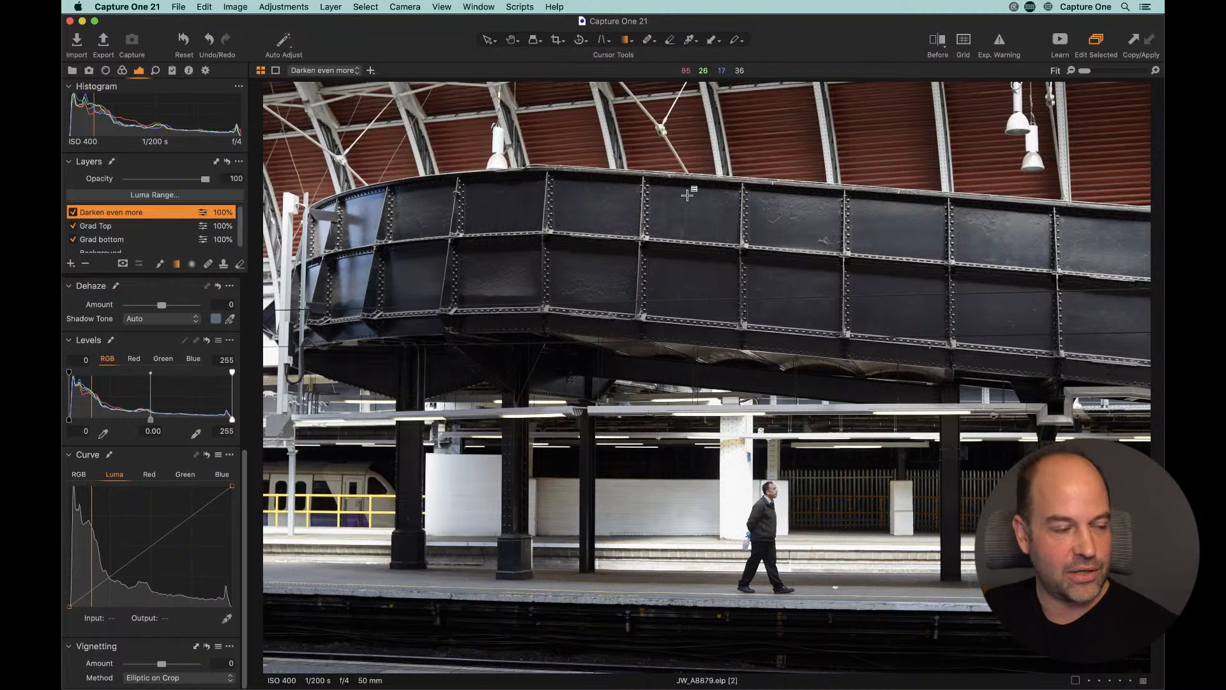
pyautogui.moveTo(93, 592); pyautogui.dragTo(96, 596)
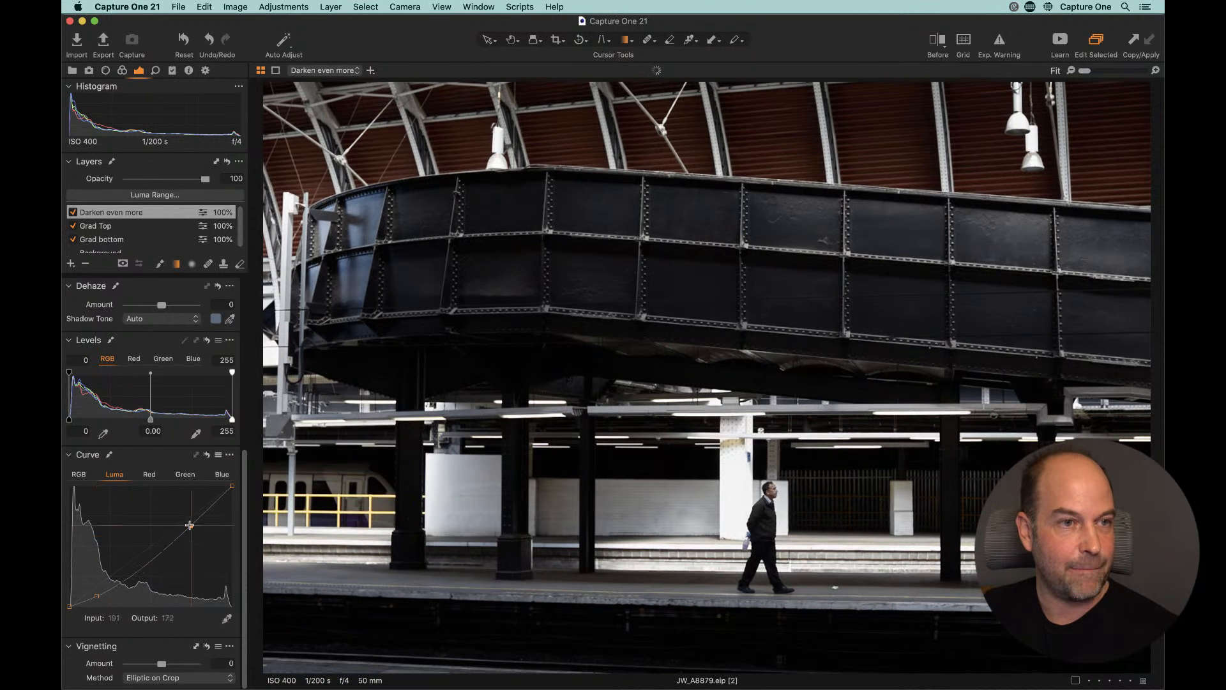
pyautogui.moveTo(186, 520); pyautogui.dragTo(180, 526)
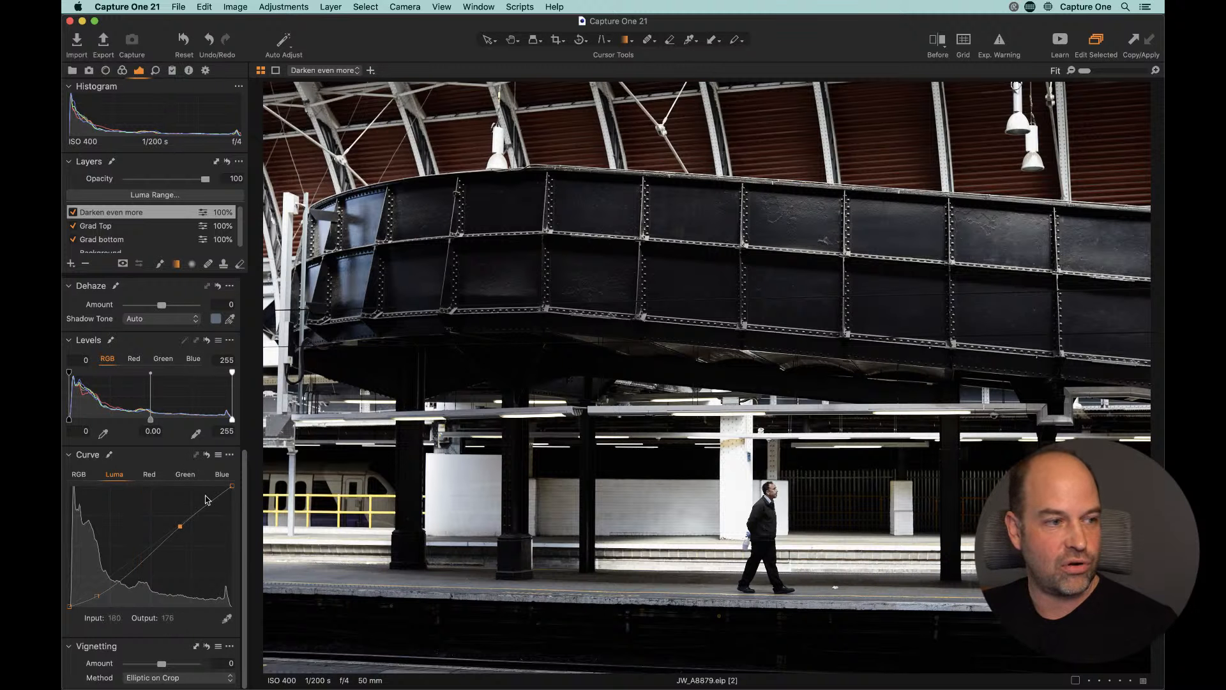
# Step: Clear the filled mask of the Darken even more layer
pyautogui.scroll(10, 242, 517)
pyautogui.rightClick(140, 215)
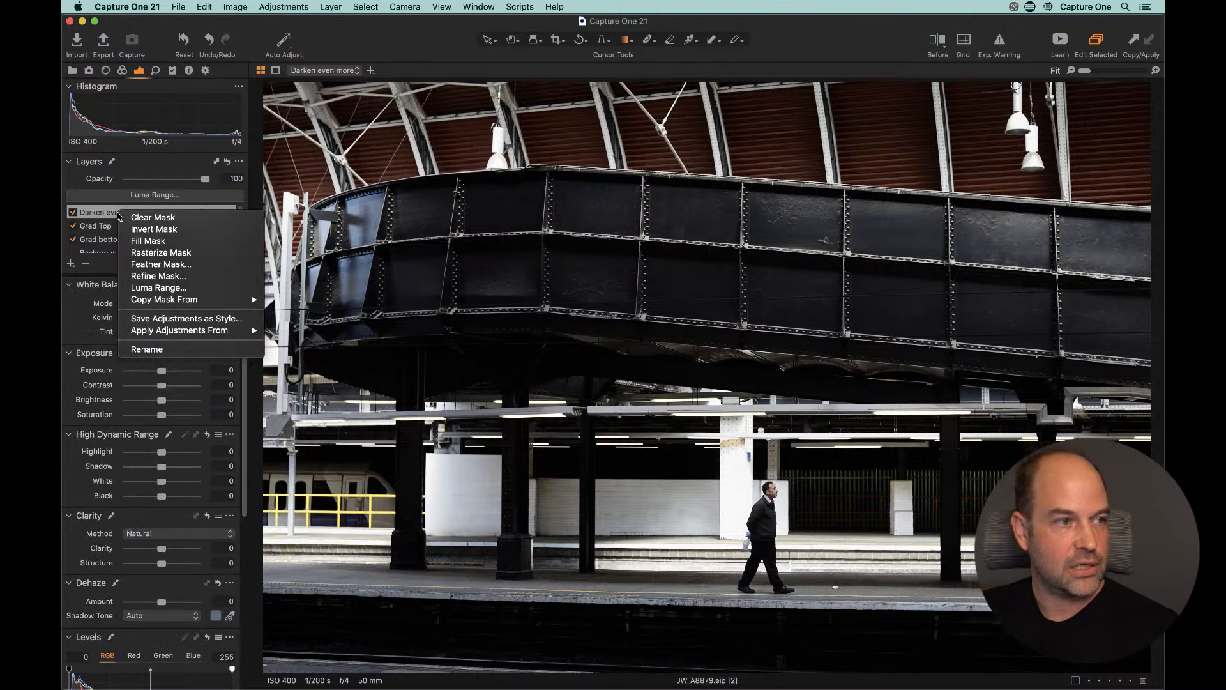
pyautogui.click(139, 217)
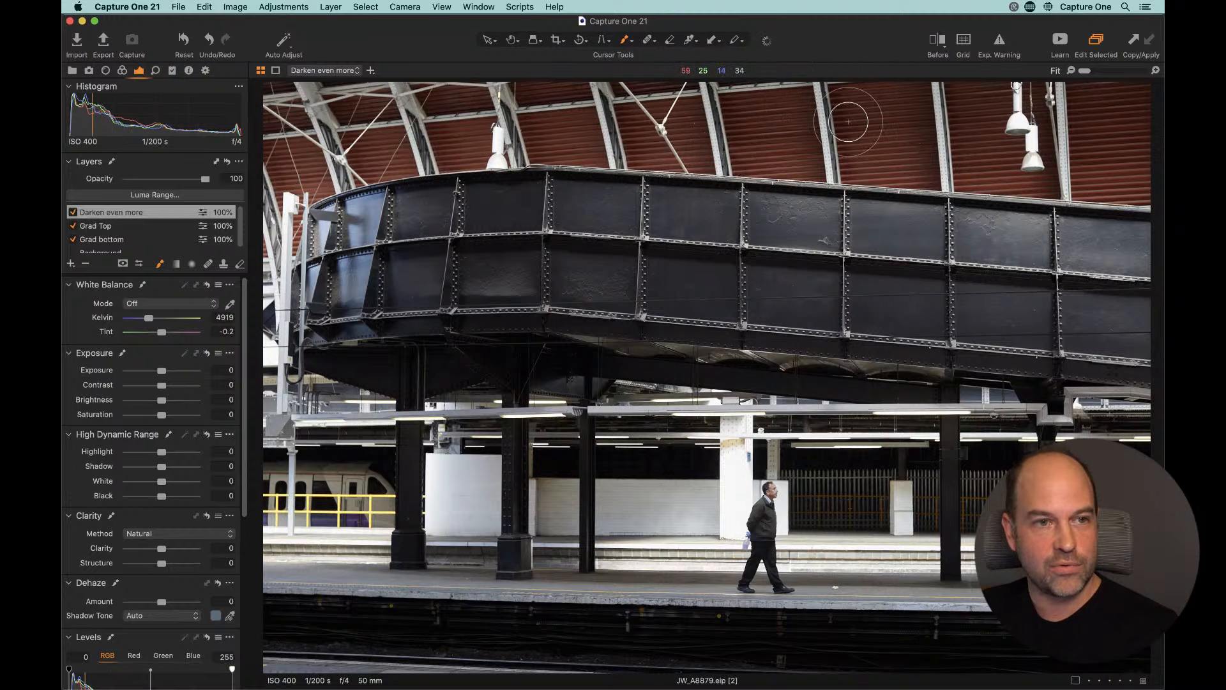
# Step: Try a mask brush stroke on the roof with Flow at 100, undoing it and lowering the Flow again
pyautogui.rightClick(754, 127)
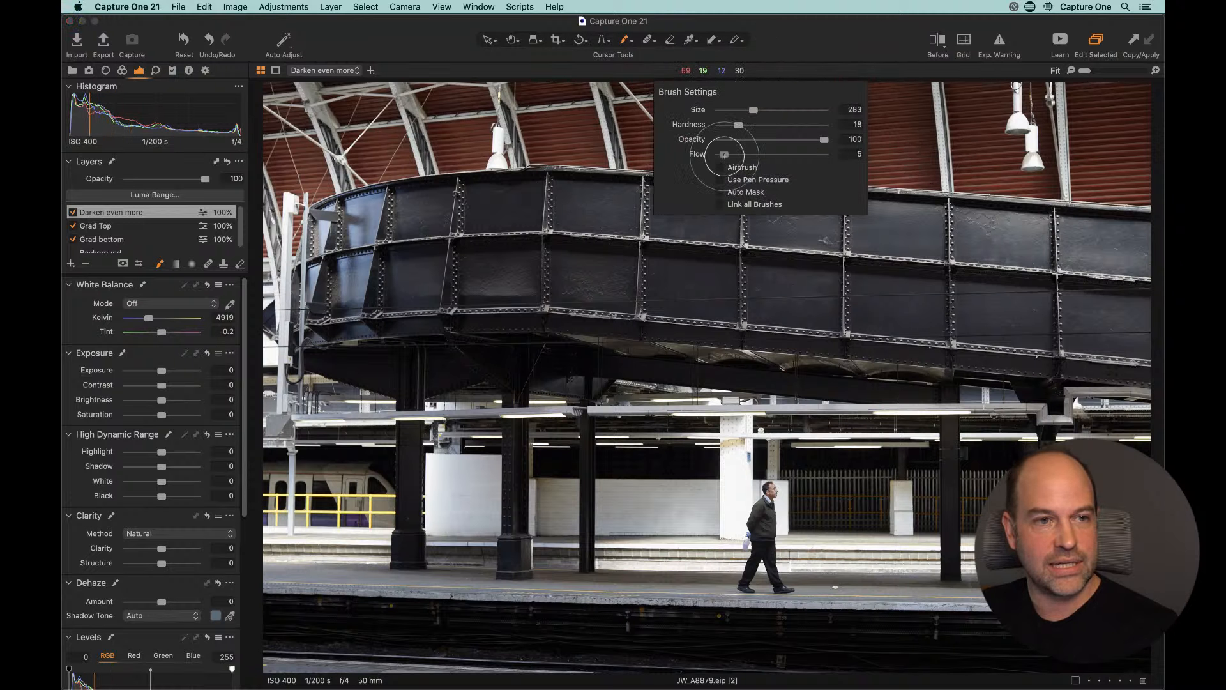
pyautogui.moveTo(918, 128)
pyautogui.mouseDown()
pyautogui.moveTo(894, 97)
pyautogui.moveTo(851, 106)
pyautogui.moveTo(841, 141)
pyautogui.mouseUp()
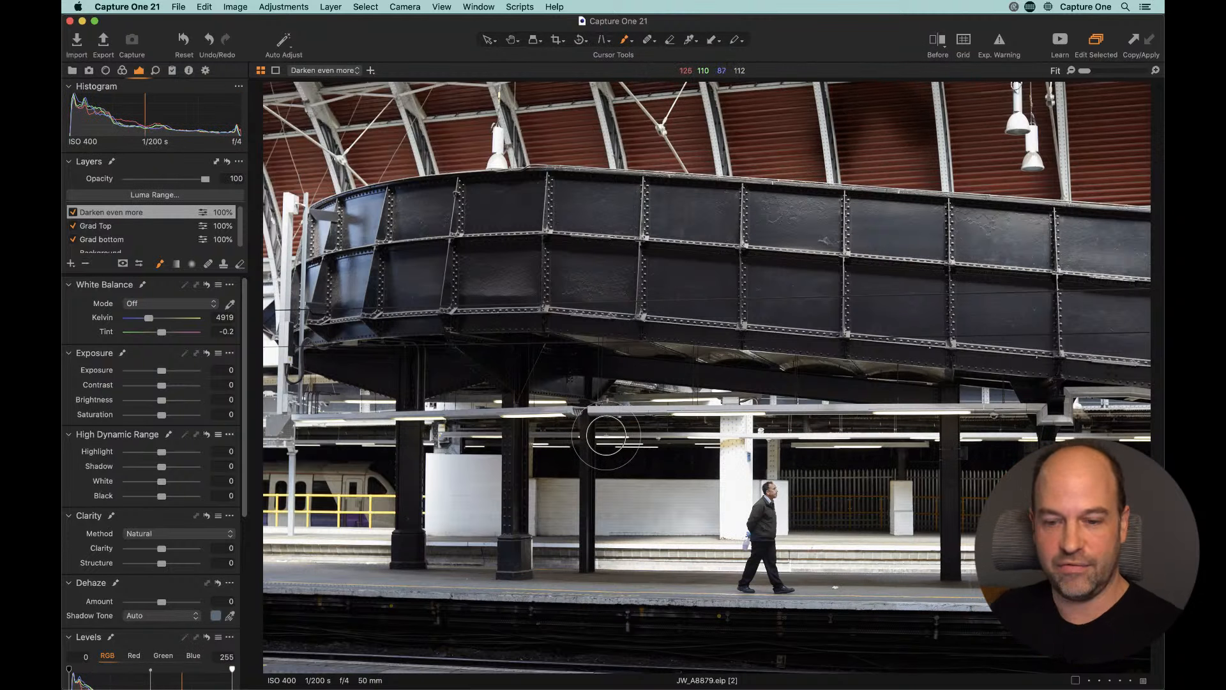
pyautogui.rightClick(872, 125)
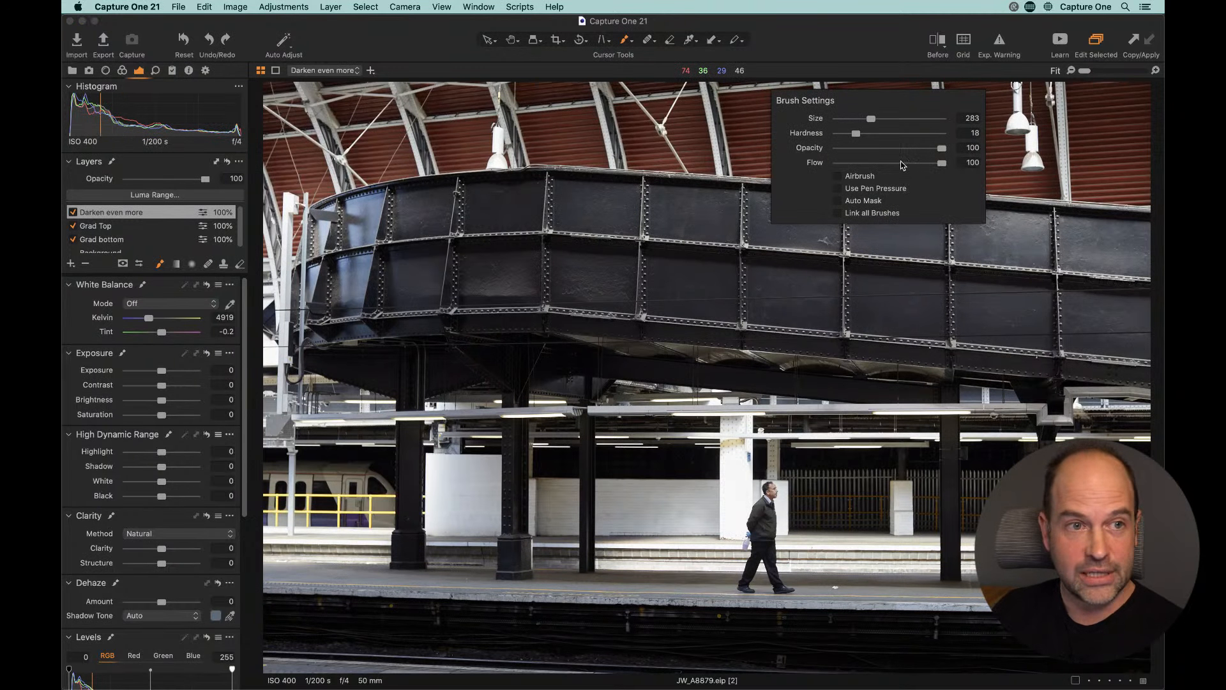
pyautogui.moveTo(902, 165)
pyautogui.mouseDown()
pyautogui.moveTo(839, 162)
pyautogui.moveTo(850, 132)
pyautogui.moveTo(839, 133)
pyautogui.mouseUp()
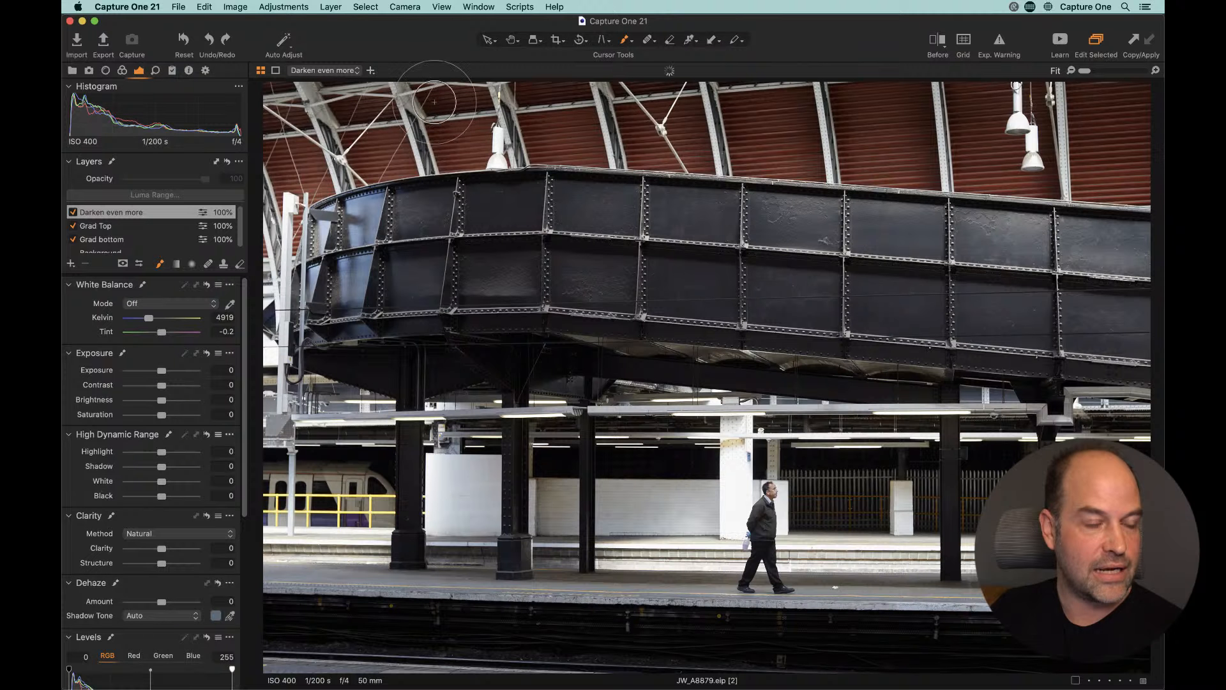
# Step: Brush the Darken even more mask softly across the red roof, from its far left corner to the hanging lamps
pyautogui.moveTo(621, 101)
pyautogui.mouseDown()
pyautogui.moveTo(739, 111)
pyautogui.moveTo(901, 87)
pyautogui.moveTo(939, 95)
pyautogui.mouseUp()
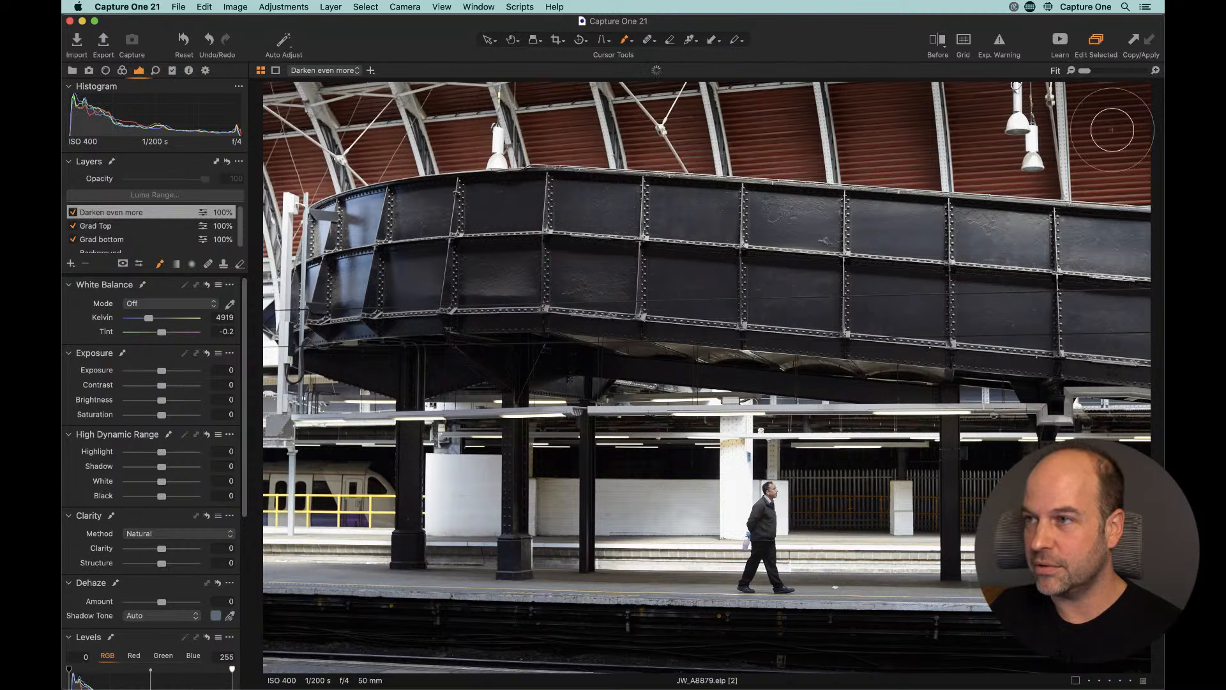
pyautogui.click(307, 103)
pyautogui.moveTo(307, 103)
pyautogui.mouseDown()
pyautogui.moveTo(279, 109)
pyautogui.moveTo(271, 135)
pyautogui.moveTo(349, 99)
pyautogui.moveTo(311, 143)
pyautogui.mouseUp()
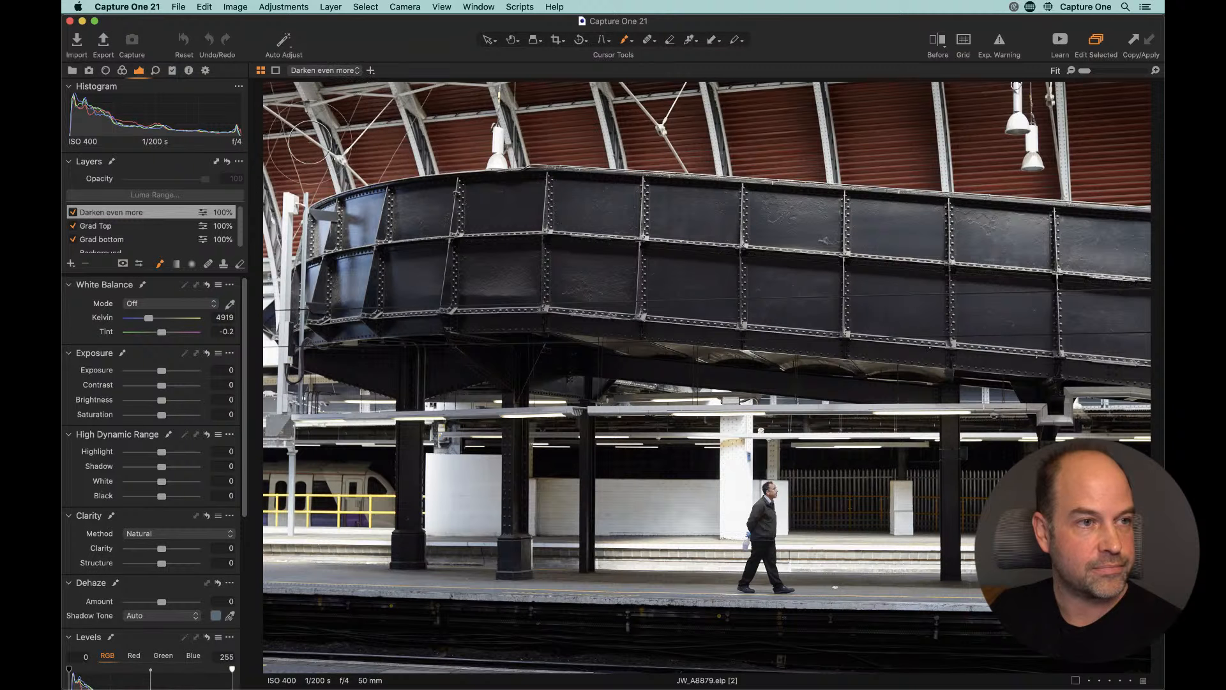
pyautogui.moveTo(462, 109)
pyautogui.mouseDown()
pyautogui.moveTo(435, 142)
pyautogui.moveTo(480, 93)
pyautogui.moveTo(749, 98)
pyautogui.moveTo(741, 114)
pyautogui.mouseUp()
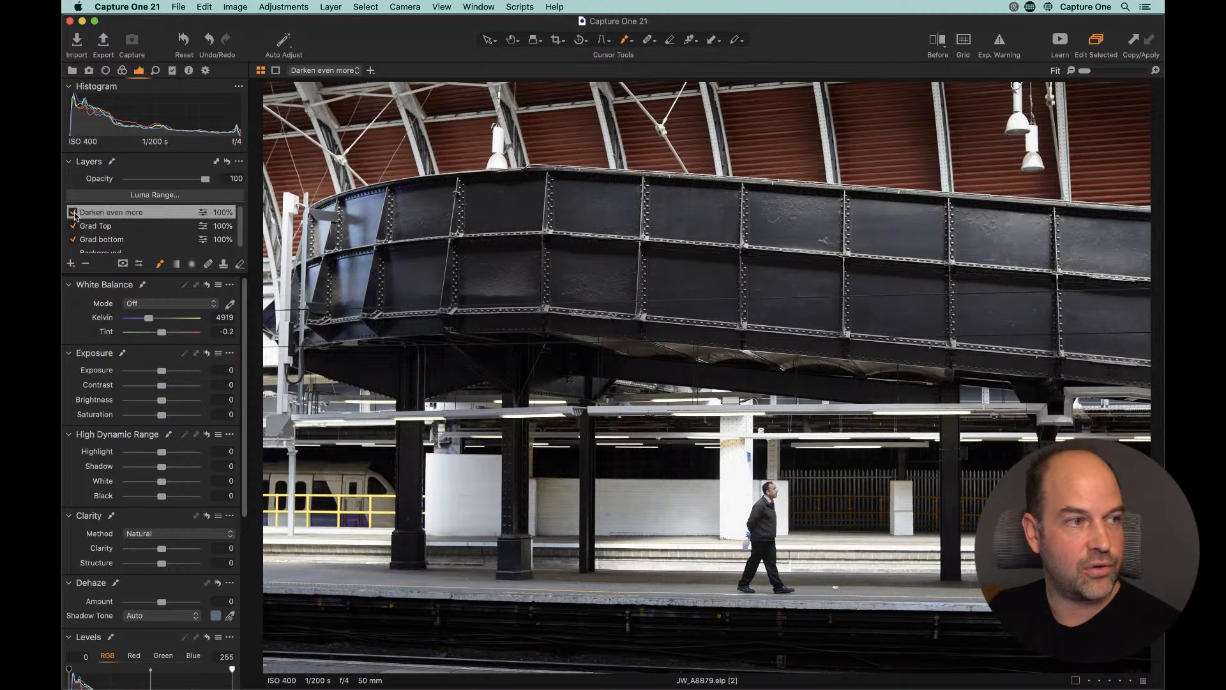
# Step: Compare the photo with the Darken even more layer switched off and on
pyautogui.click(73, 213)
pyautogui.click(71, 214)
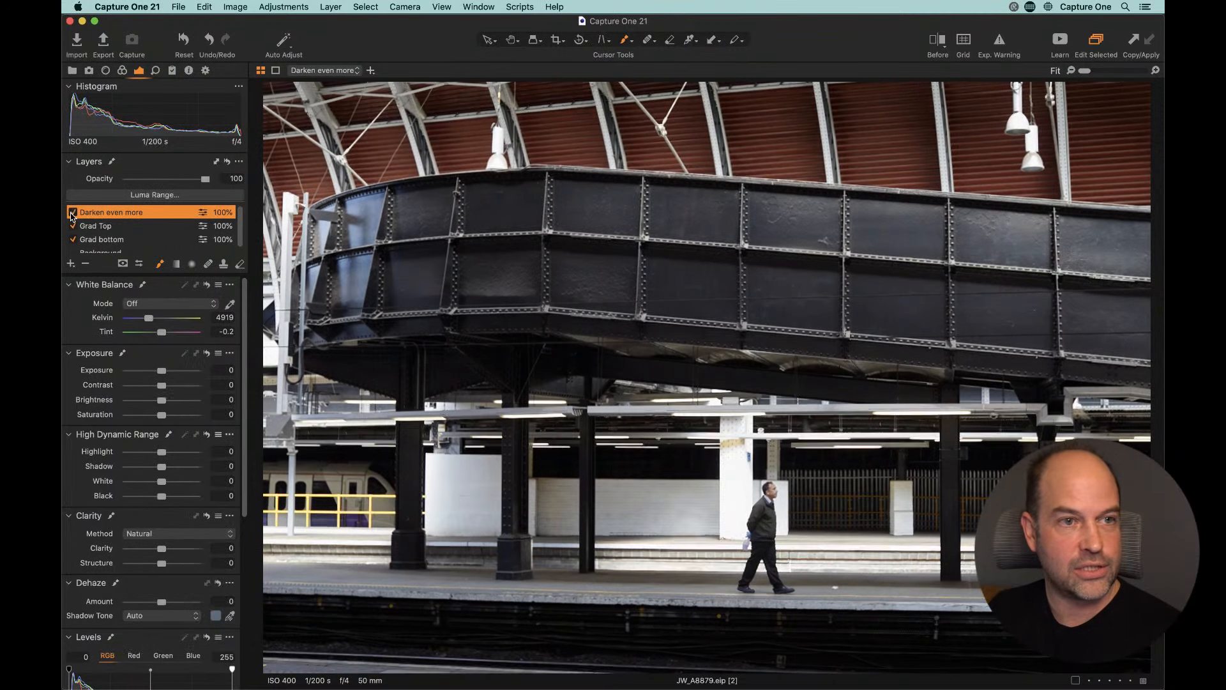
pyautogui.click(72, 214)
pyautogui.click(72, 214)
pyautogui.click(72, 213)
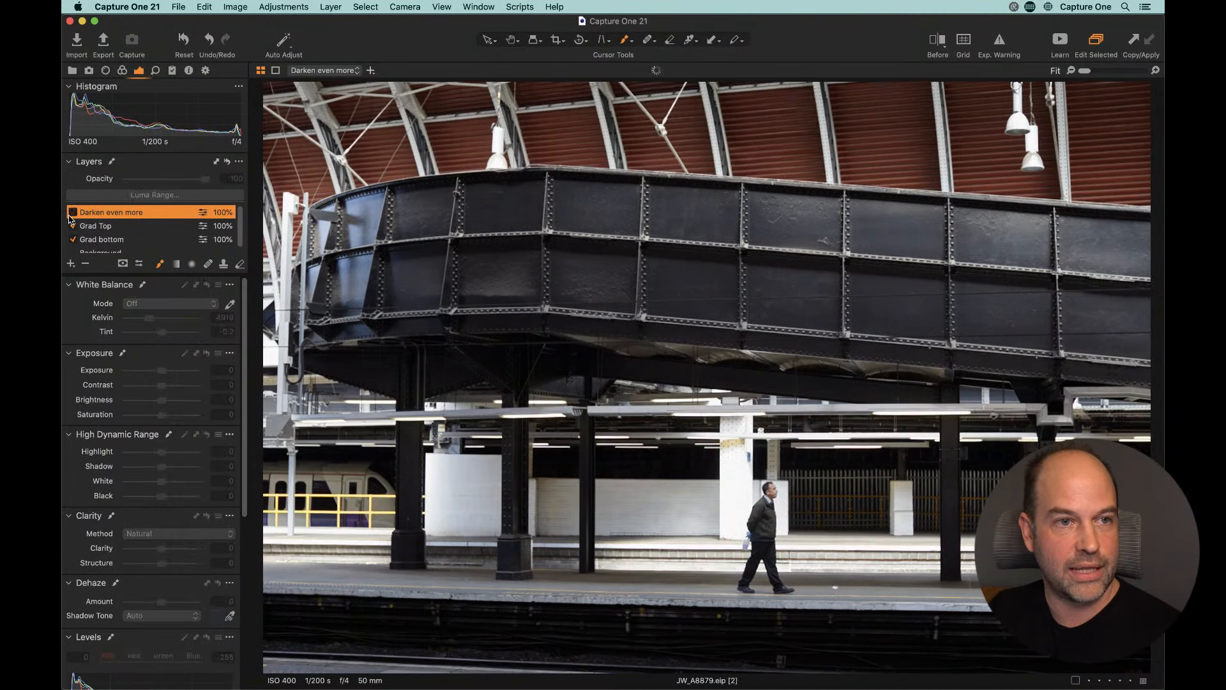
pyautogui.click(72, 213)
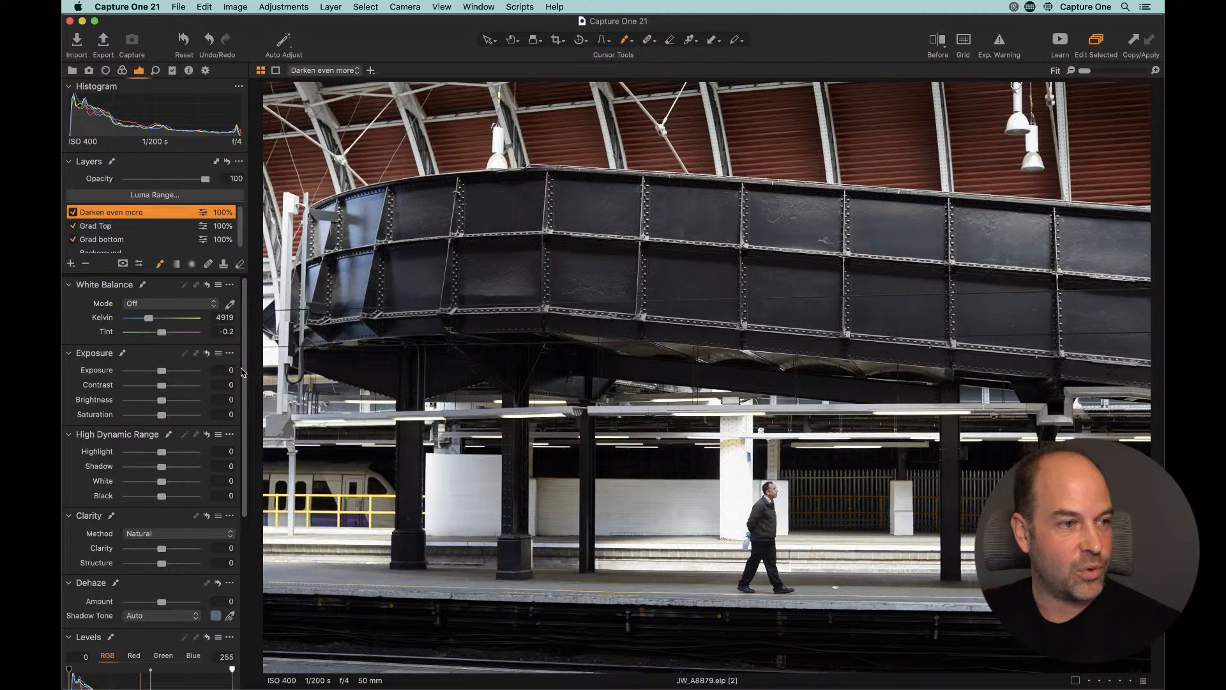
# Step: Readjust the shadow point of the Darken even more layer's Luma curve
pyautogui.scroll(-10, 232, 593)
pyautogui.moveTo(96, 596); pyautogui.dragTo(99, 595)
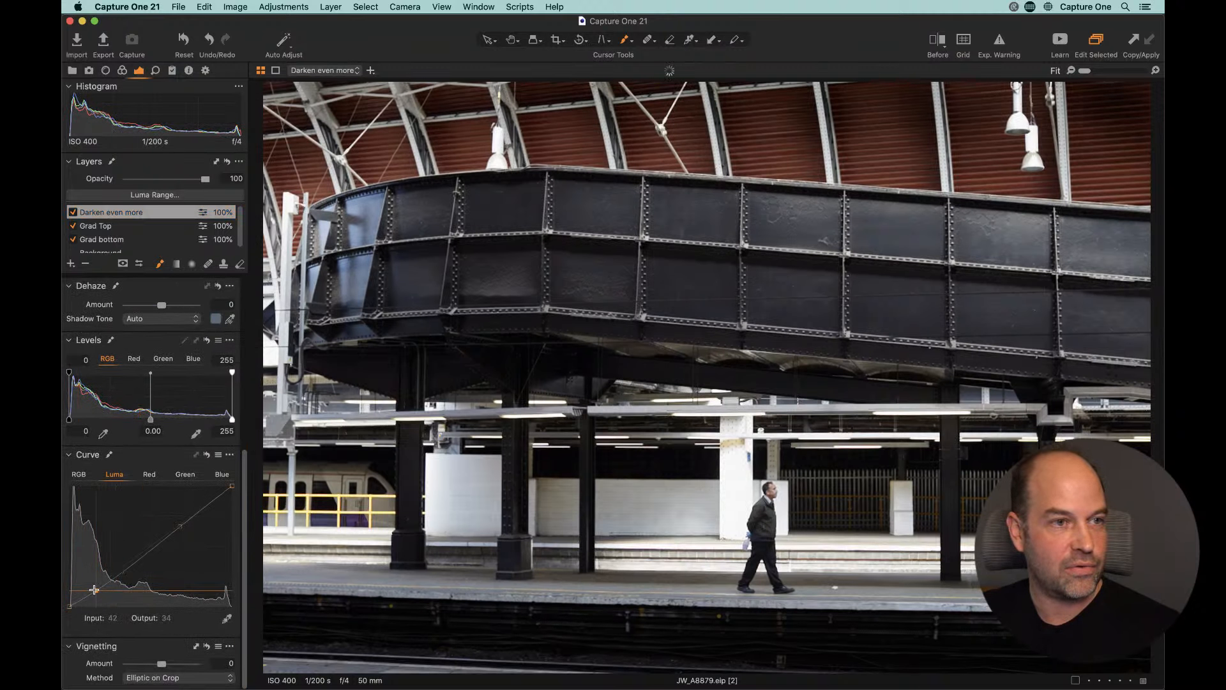
# Step: Try darkening the brushed areas with Brightness and with Exposure -1.9, resetting both
pyautogui.scroll(10, 231, 466)
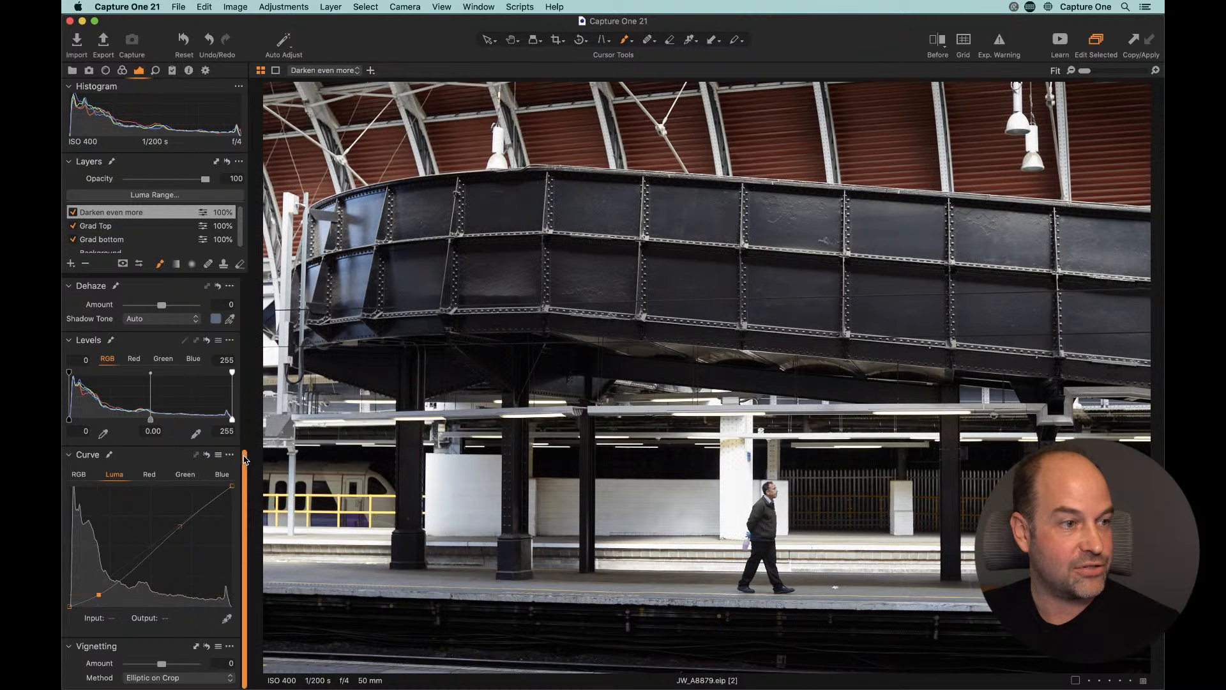
pyautogui.moveTo(162, 401)
pyautogui.mouseDown()
pyautogui.moveTo(138, 401)
pyautogui.moveTo(151, 402)
pyautogui.moveTo(145, 374)
pyautogui.mouseUp()
pyautogui.doubleClick(167, 398)
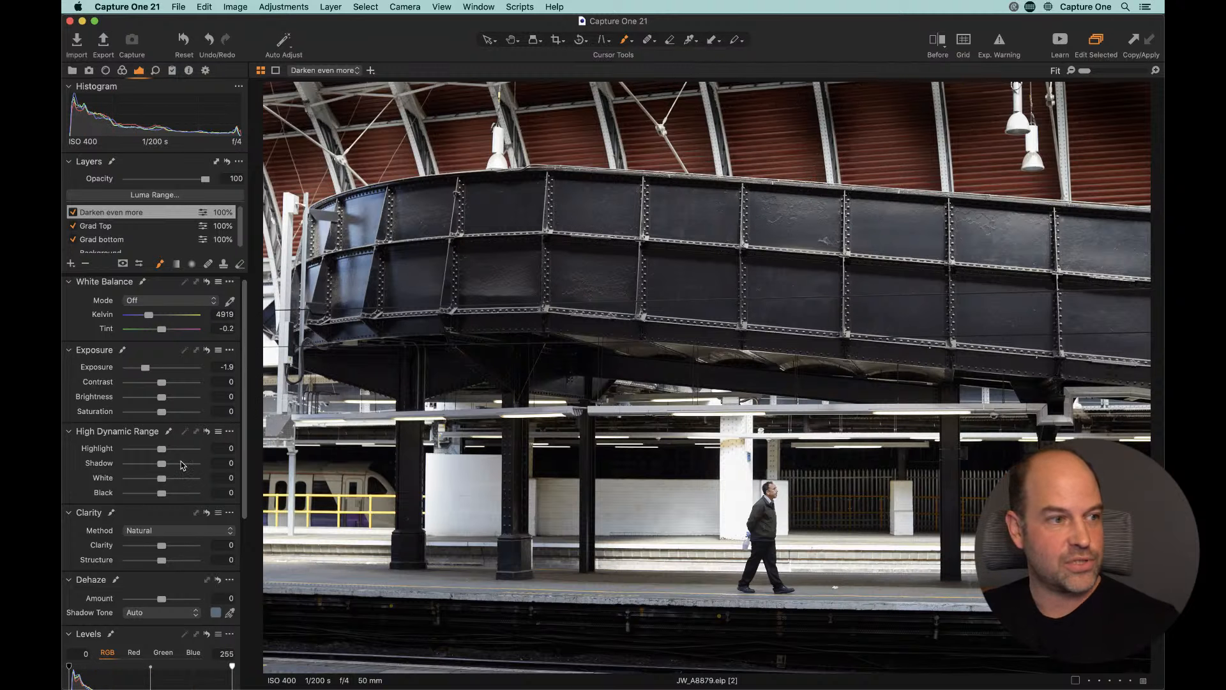
pyautogui.doubleClick(163, 366)
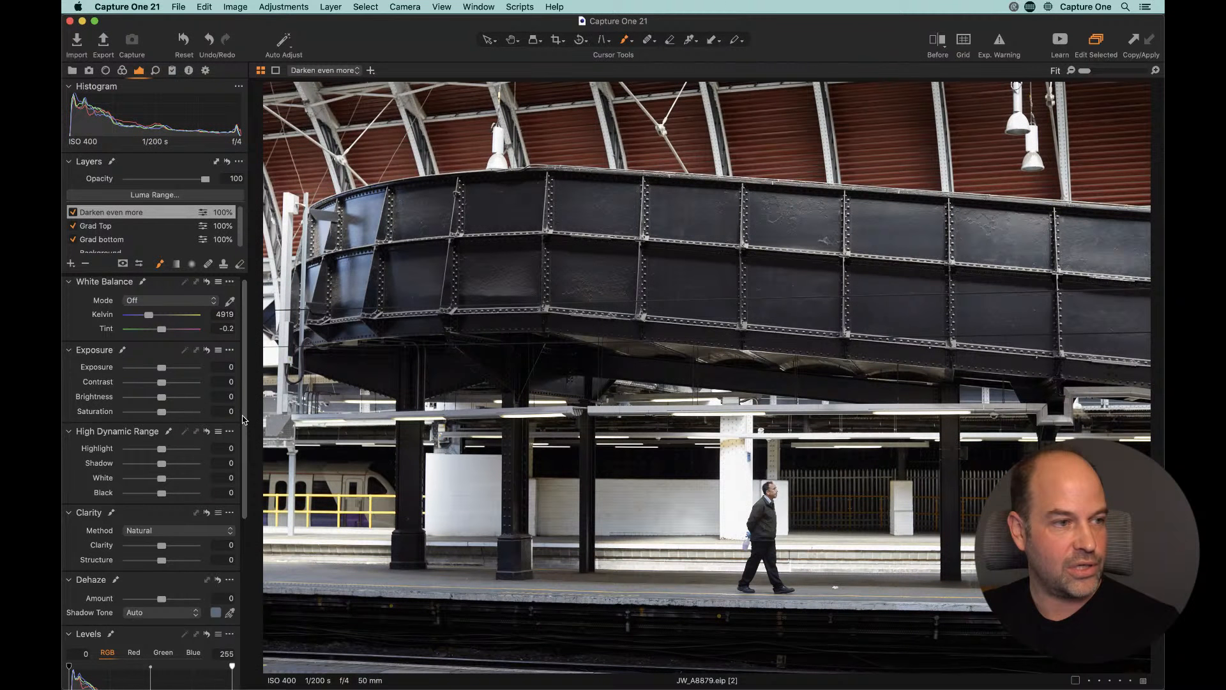
# Step: Set the Darken even more layer's Brightness to -1 and try out its Opacity slider, keeping it at 100
pyautogui.scroll(-2, 244, 420)
pyautogui.moveTo(162, 357); pyautogui.dragTo(160, 360)
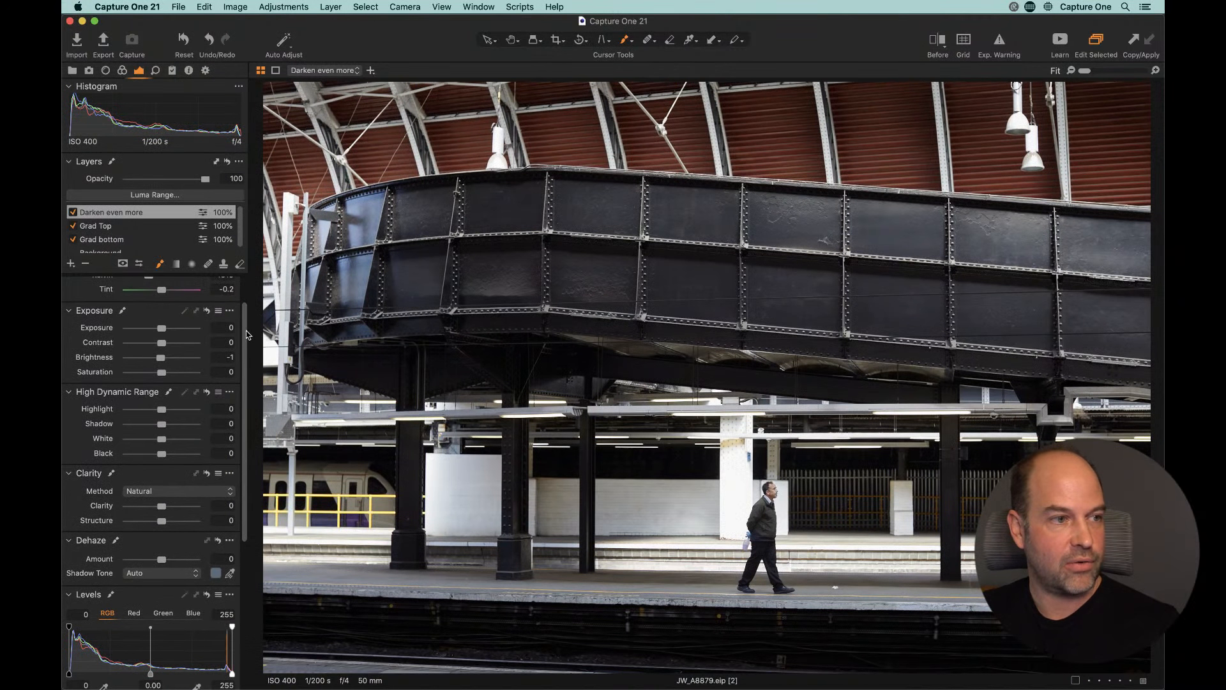
pyautogui.moveTo(205, 181)
pyautogui.mouseDown()
pyautogui.moveTo(120, 186)
pyautogui.moveTo(205, 185)
pyautogui.mouseUp()
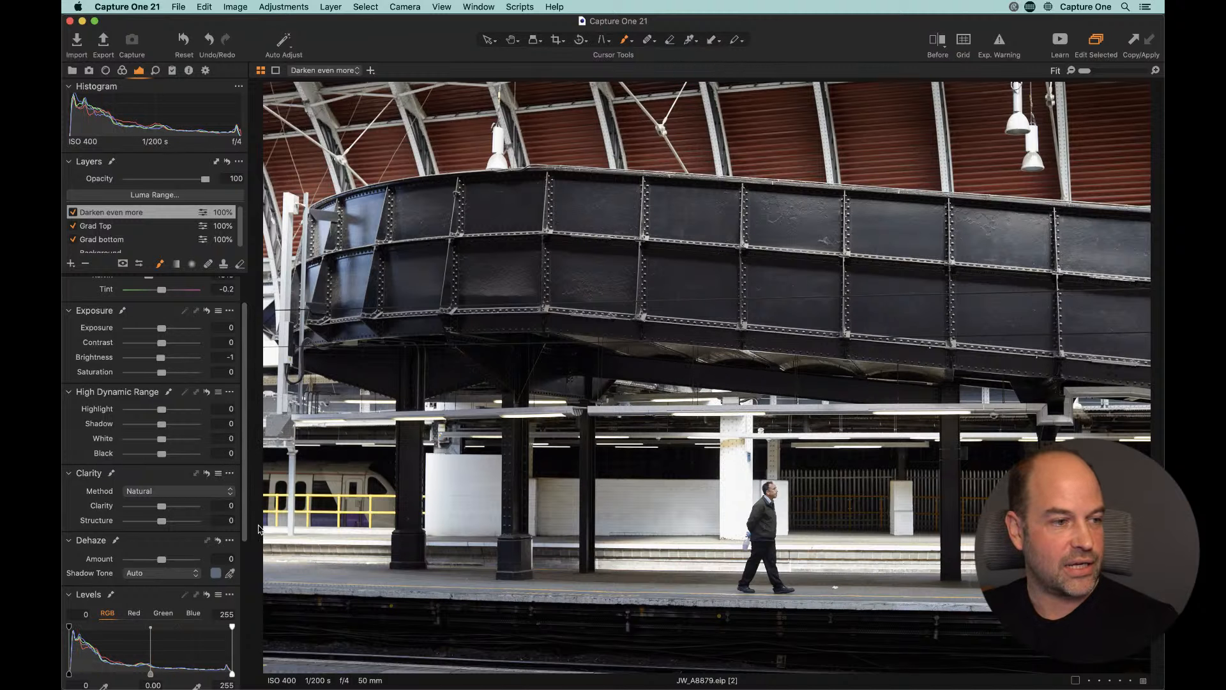
pyautogui.scroll(-8, 242, 516)
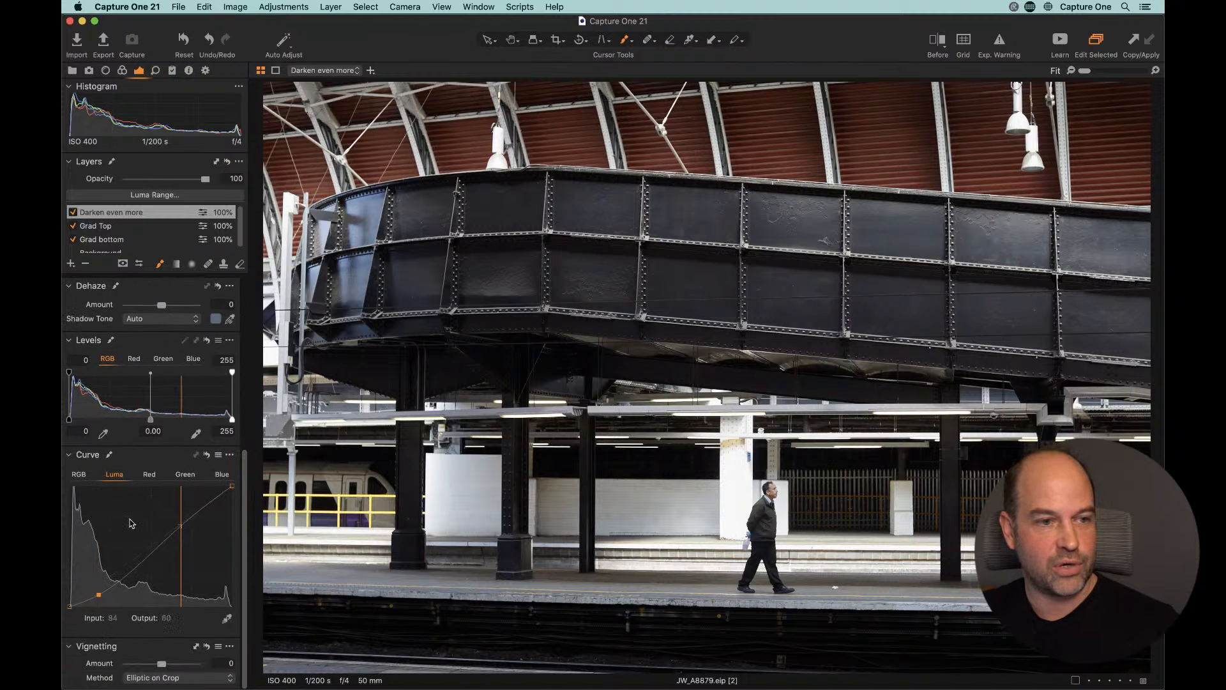
# Step: Brush the mask over the bright platform areas below the girder, comparing the photo with the layer off and on
pyautogui.rightClick(645, 441)
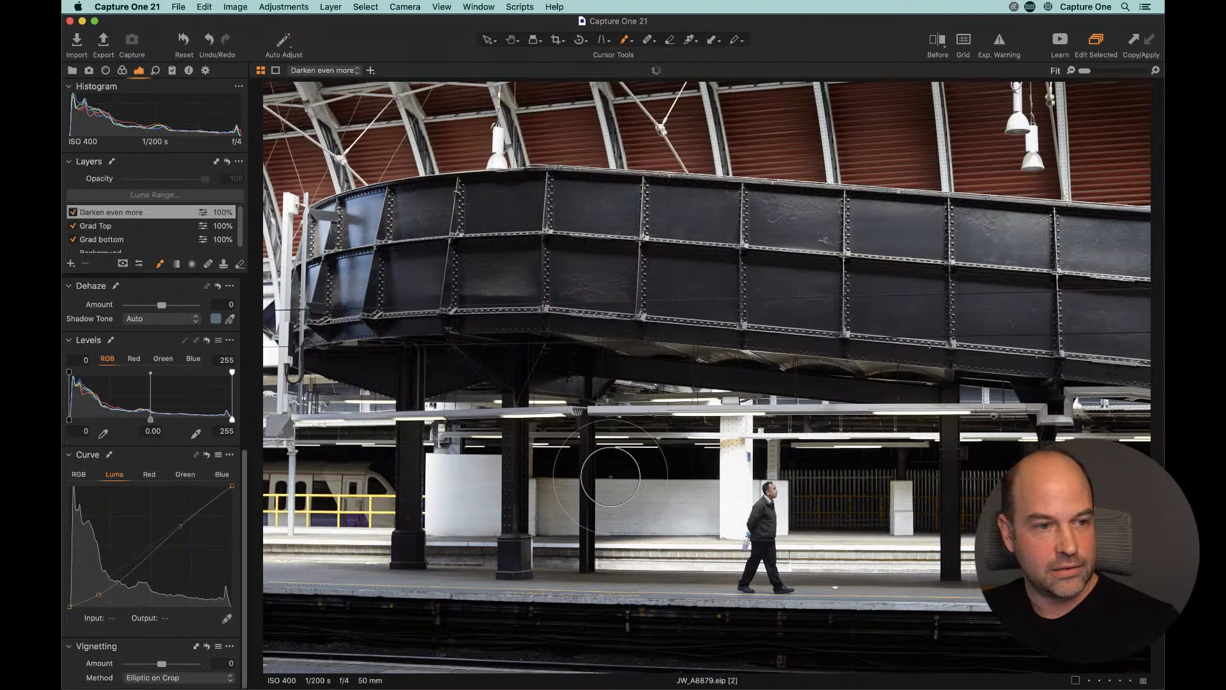
pyautogui.click(73, 213)
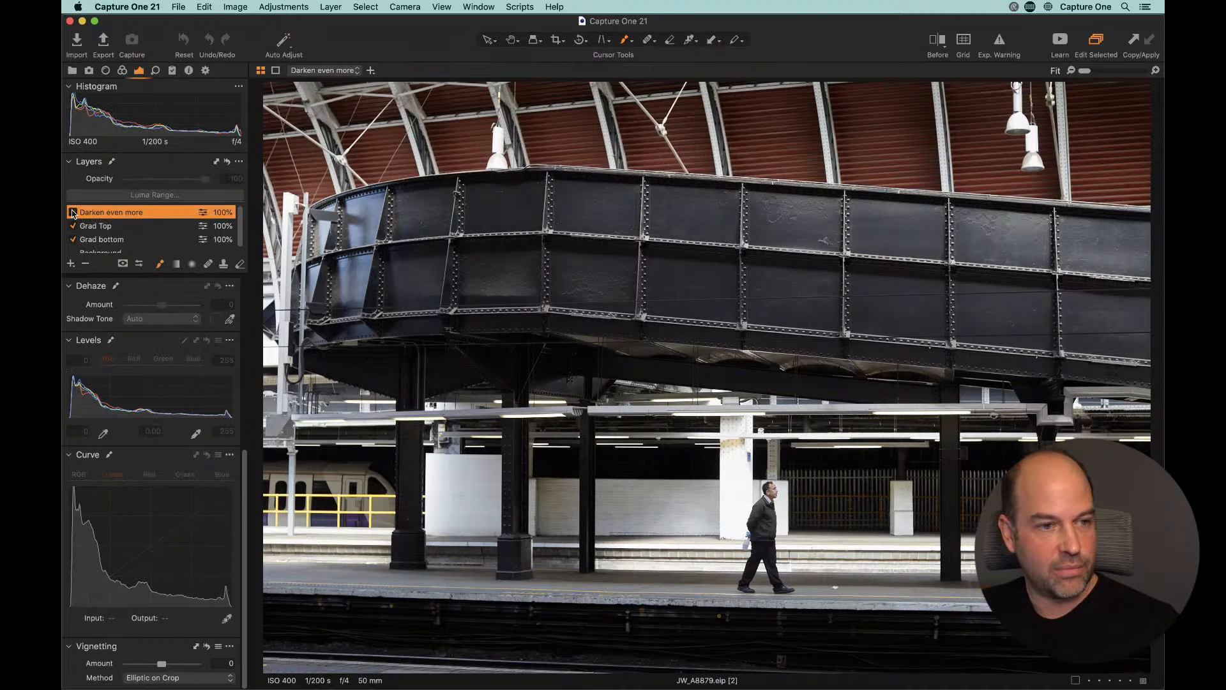
pyautogui.click(73, 213)
pyautogui.click(71, 215)
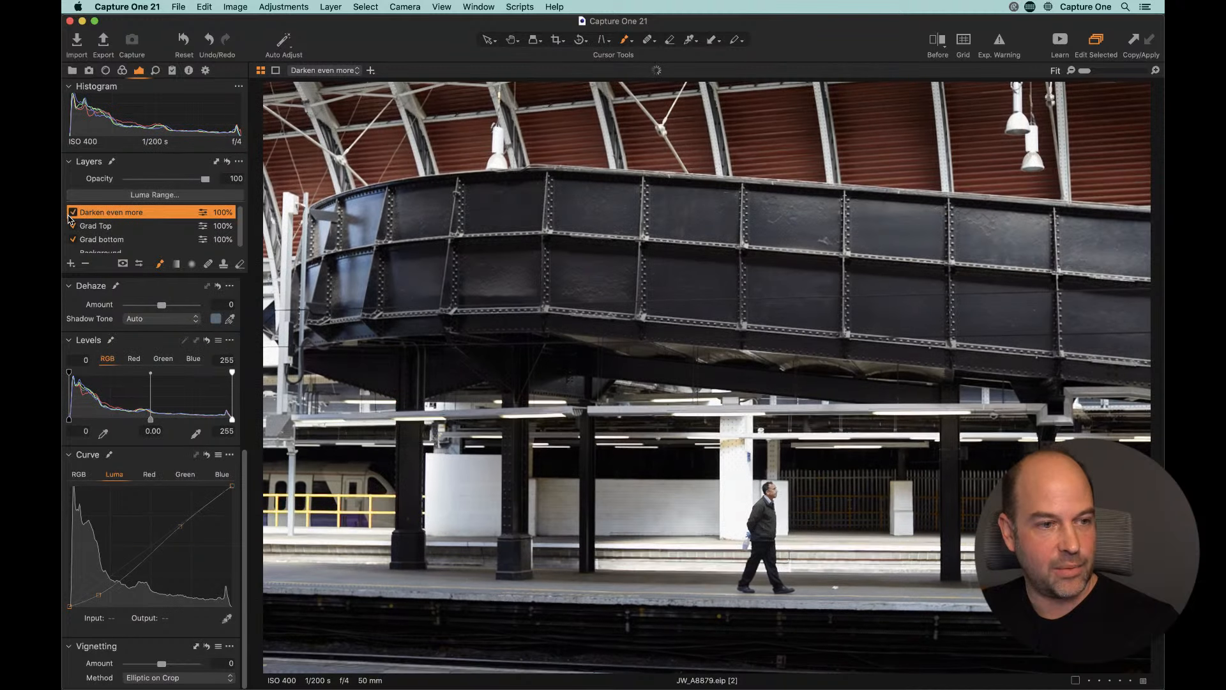
pyautogui.click(72, 213)
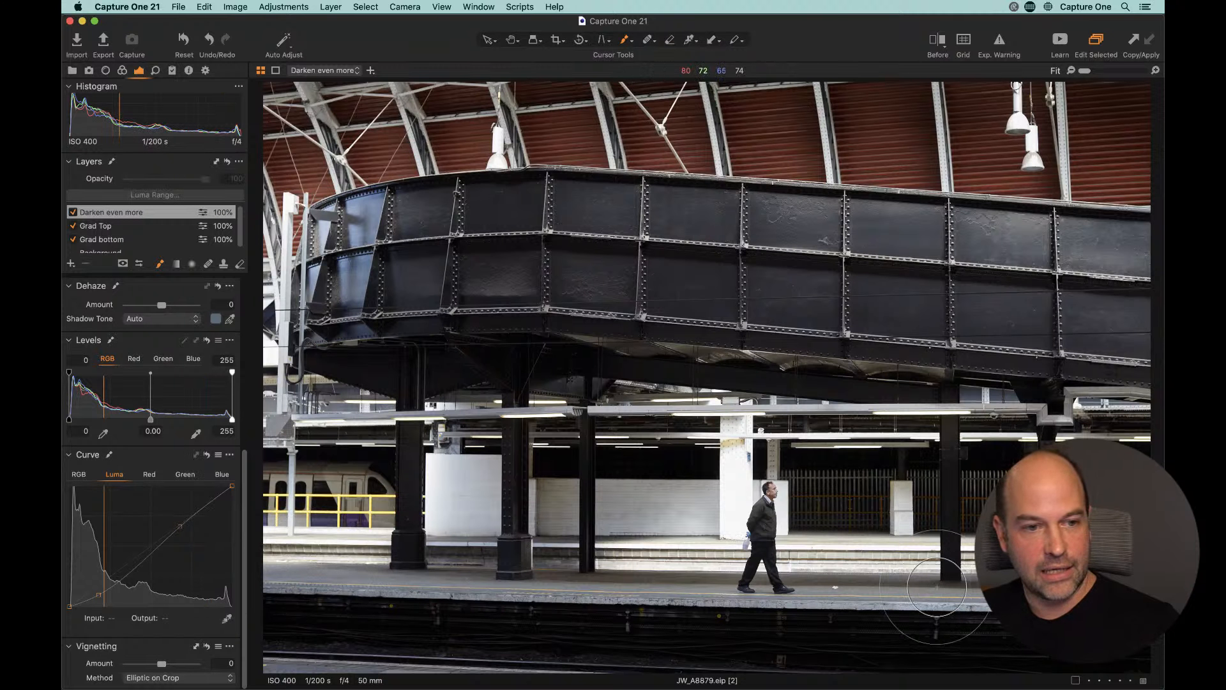
pyautogui.moveTo(1064, 477)
pyautogui.mouseDown()
pyautogui.moveTo(1139, 467)
pyautogui.moveTo(1084, 437)
pyautogui.moveTo(1129, 451)
pyautogui.moveTo(1119, 453)
pyautogui.moveTo(1105, 404)
pyautogui.mouseUp()
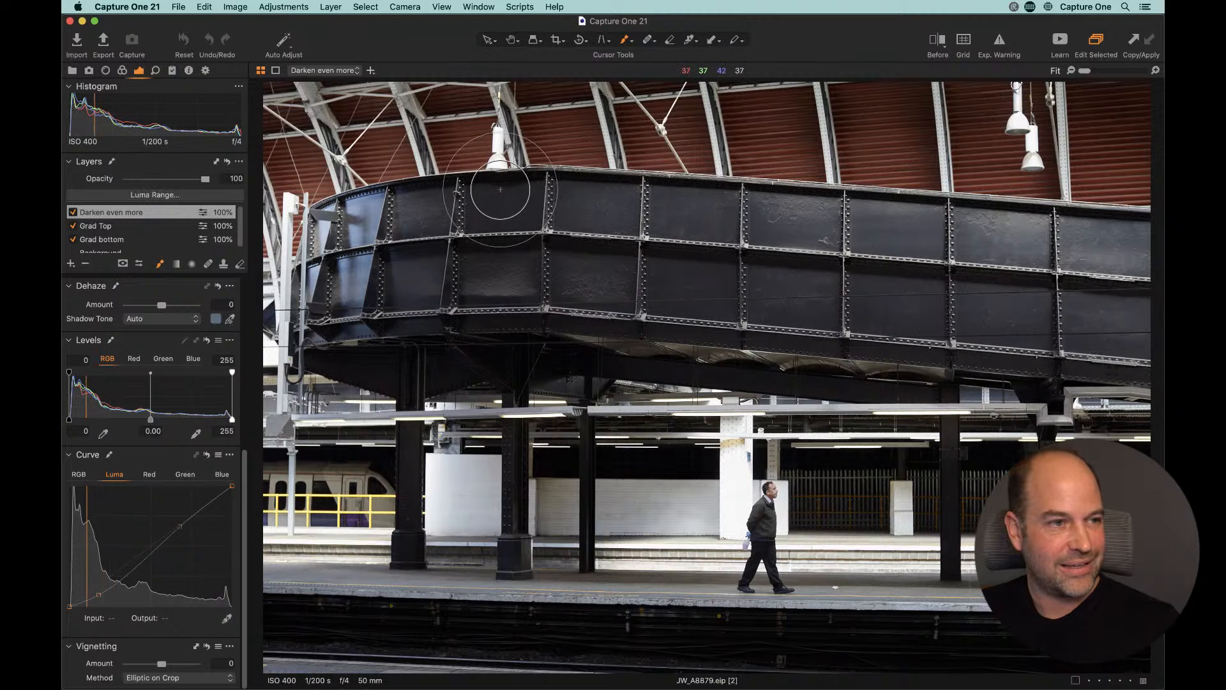
# Step: Set the Background layer's High Dynamic Range Black to -24
pyautogui.scroll(-1, 116, 243)
pyautogui.click(115, 247)
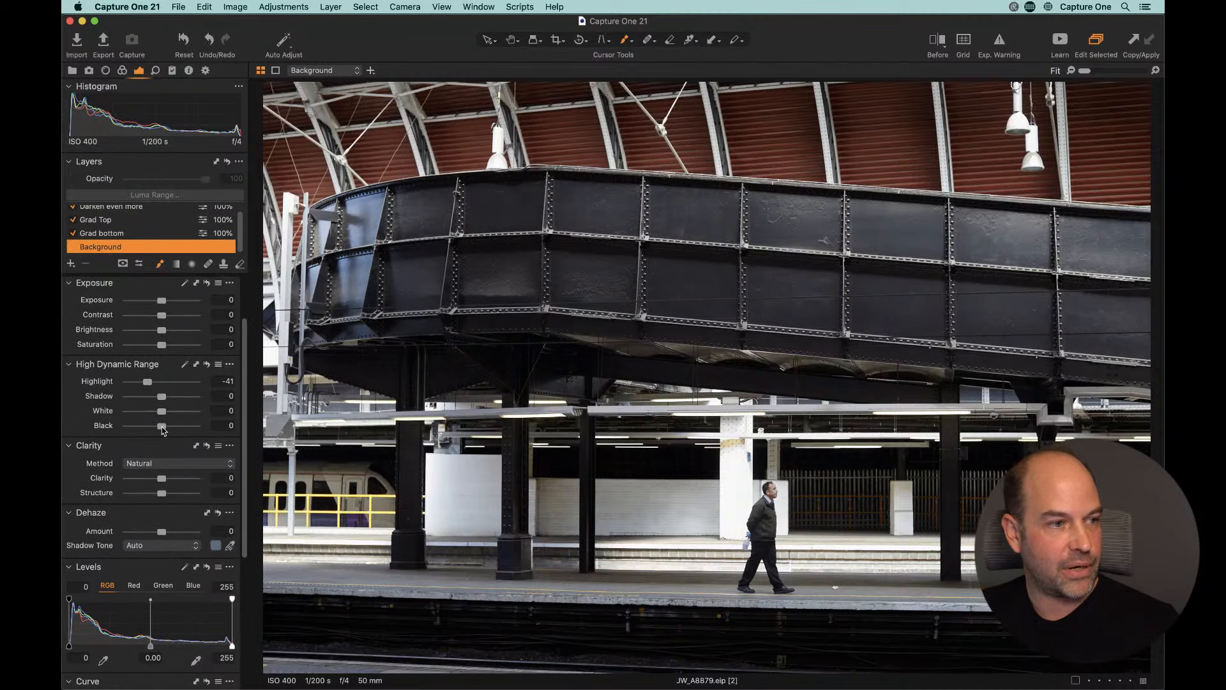
pyautogui.moveTo(163, 428); pyautogui.dragTo(154, 426)
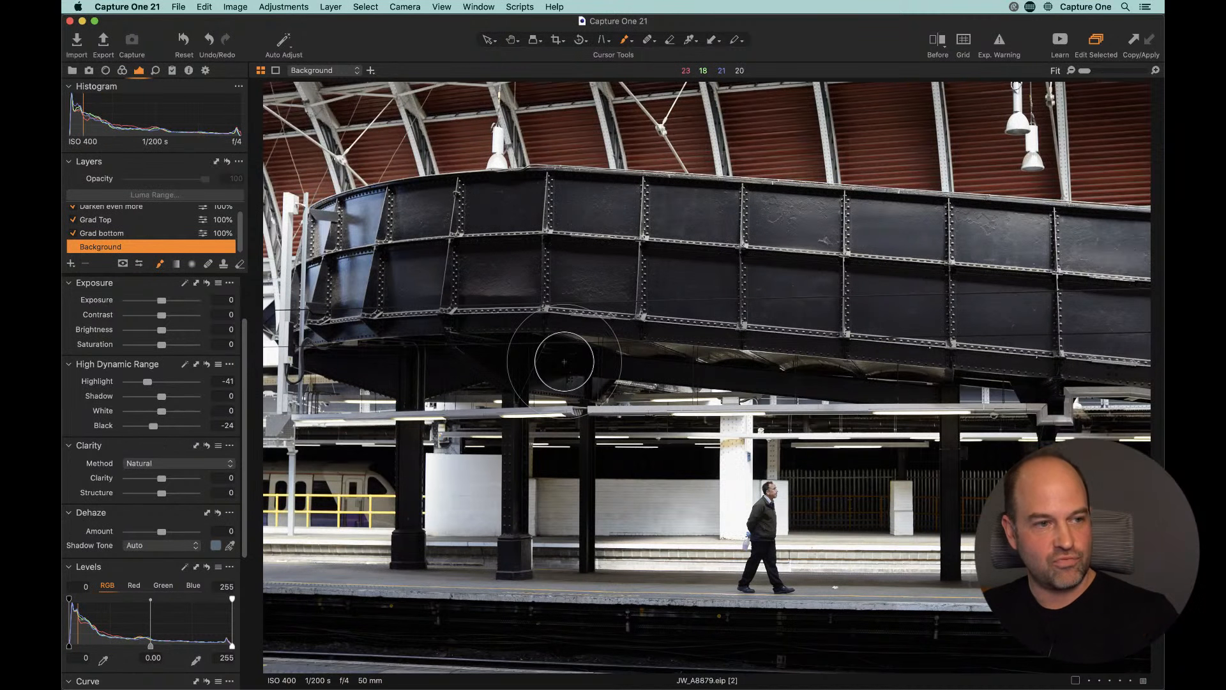
# Step: Add a new filled adjustment layer above Darken even more while viewing the walking man at 100%
pyautogui.press('h')
pyautogui.click(749, 530)
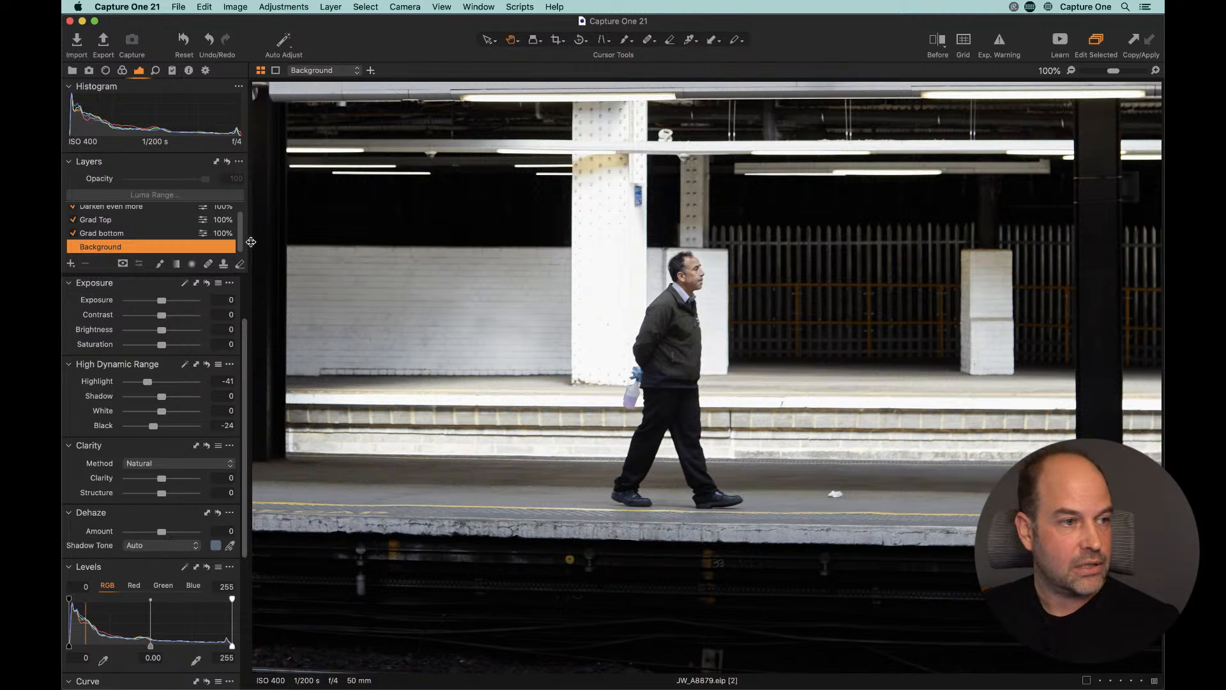
pyautogui.moveTo(240, 241); pyautogui.dragTo(242, 209)
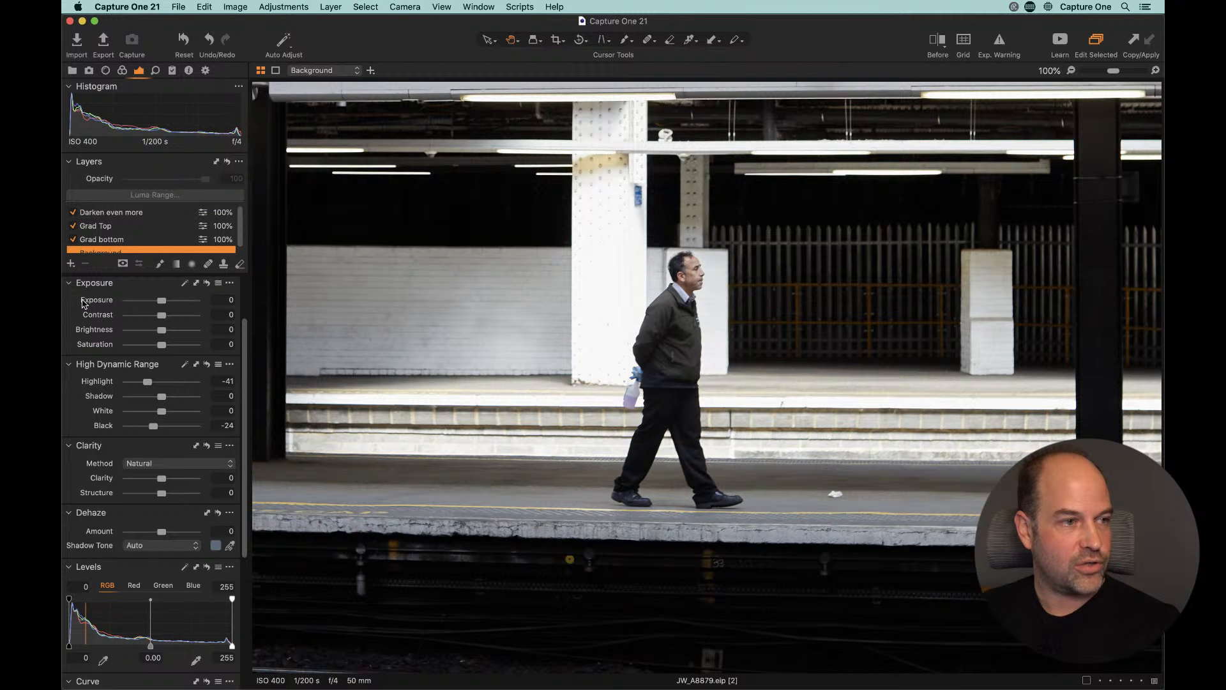
pyautogui.click(69, 264)
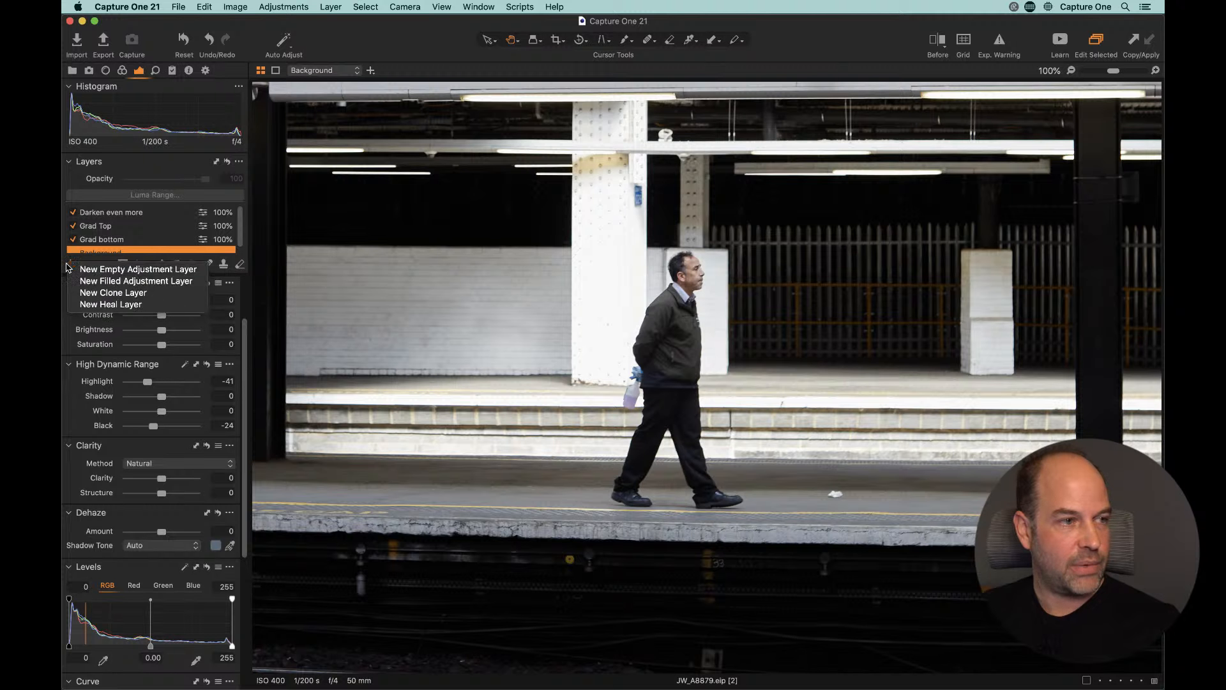
pyautogui.click(97, 286)
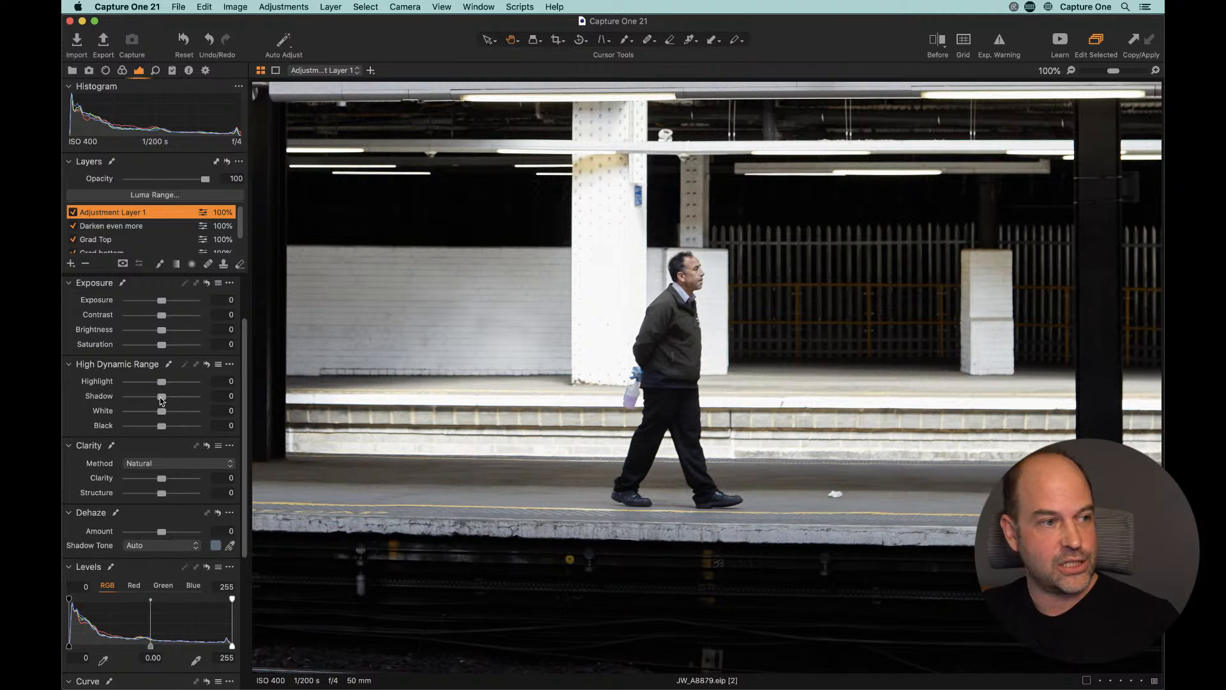
# Step: Set the new layer's High Dynamic Range Shadow to 67 and clear its mask
pyautogui.moveTo(171, 400); pyautogui.dragTo(186, 398)
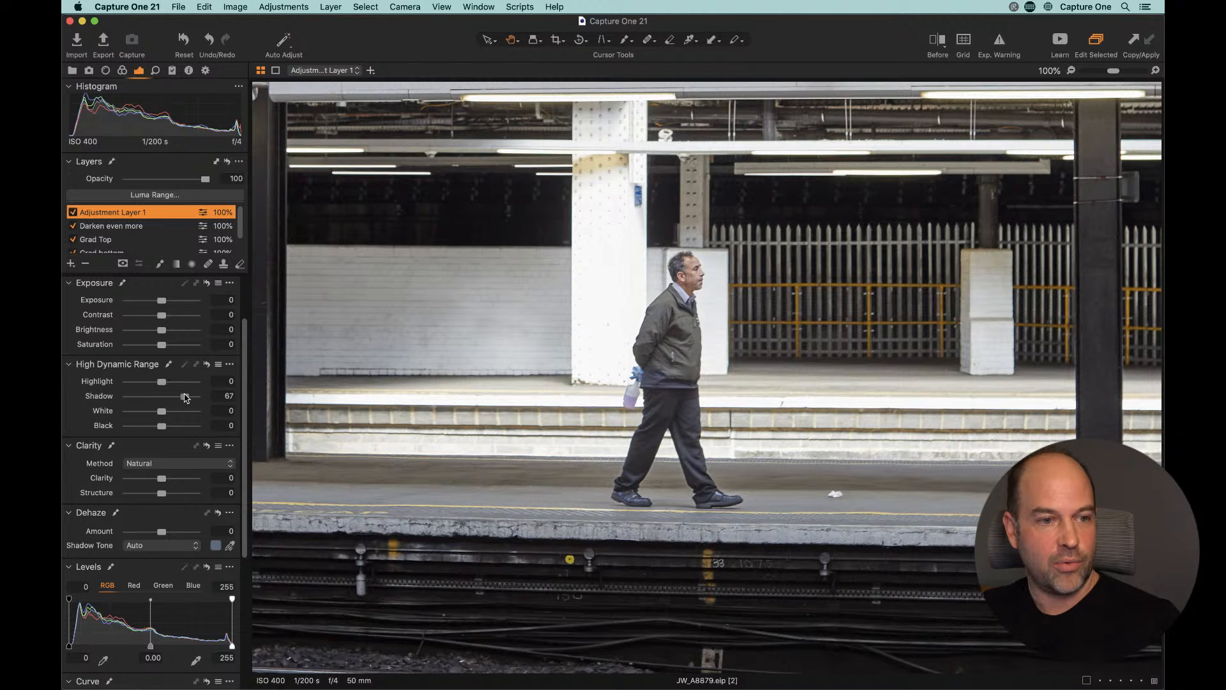
pyautogui.rightClick(112, 213)
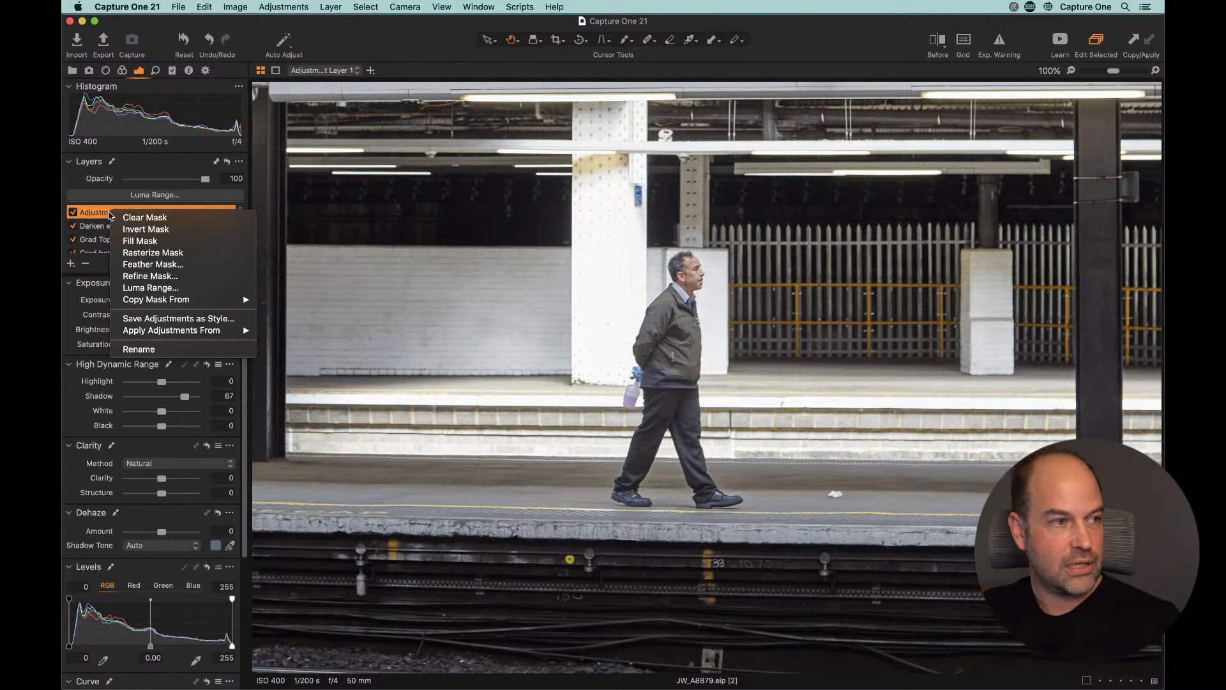
pyautogui.click(145, 217)
# Step: Brush the layer mask over the walking man's jacket, legs and shoes, comparing the photo with the layer off and on
pyautogui.press('b')
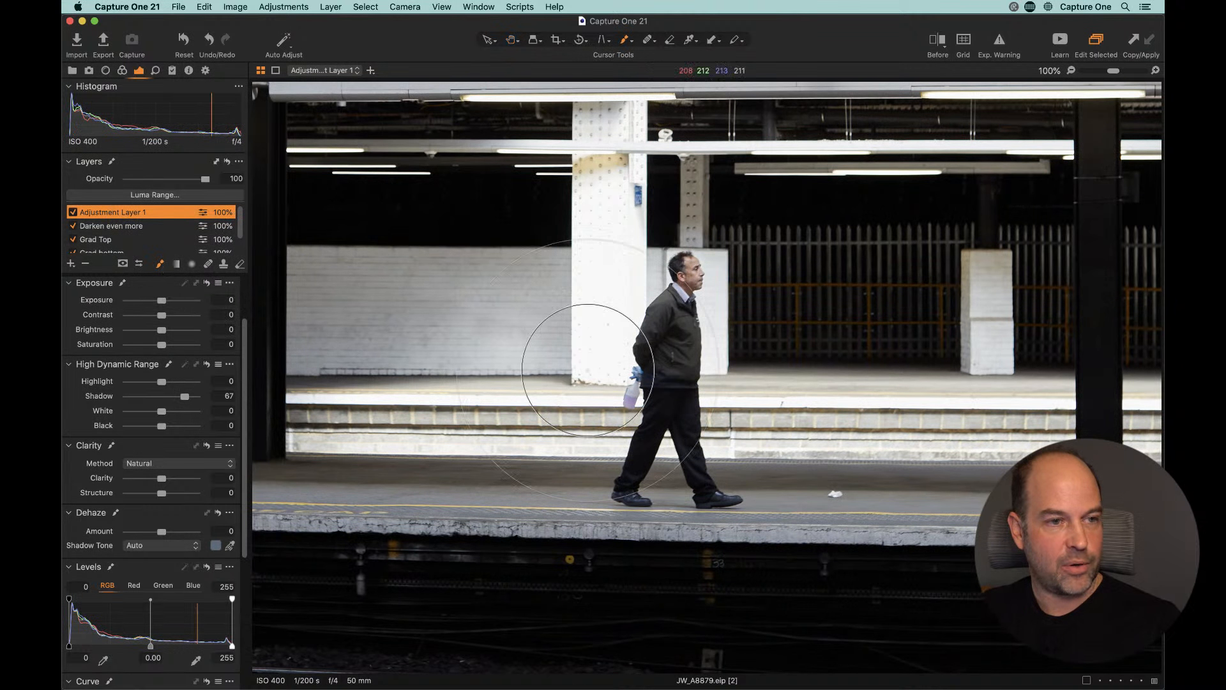
pyautogui.rightClick(667, 363)
pyautogui.moveTo(663, 362); pyautogui.dragTo(647, 361)
pyautogui.moveTo(688, 316)
pyautogui.mouseDown()
pyautogui.moveTo(660, 374)
pyautogui.moveTo(679, 364)
pyautogui.moveTo(689, 464)
pyautogui.moveTo(674, 382)
pyautogui.moveTo(645, 443)
pyautogui.moveTo(680, 372)
pyautogui.moveTo(680, 309)
pyautogui.moveTo(690, 311)
pyautogui.moveTo(680, 331)
pyautogui.moveTo(659, 330)
pyautogui.moveTo(675, 391)
pyautogui.moveTo(631, 461)
pyautogui.moveTo(680, 449)
pyautogui.moveTo(689, 413)
pyautogui.moveTo(691, 478)
pyautogui.moveTo(723, 497)
pyautogui.mouseUp()
pyautogui.moveTo(632, 489); pyautogui.dragTo(631, 488)
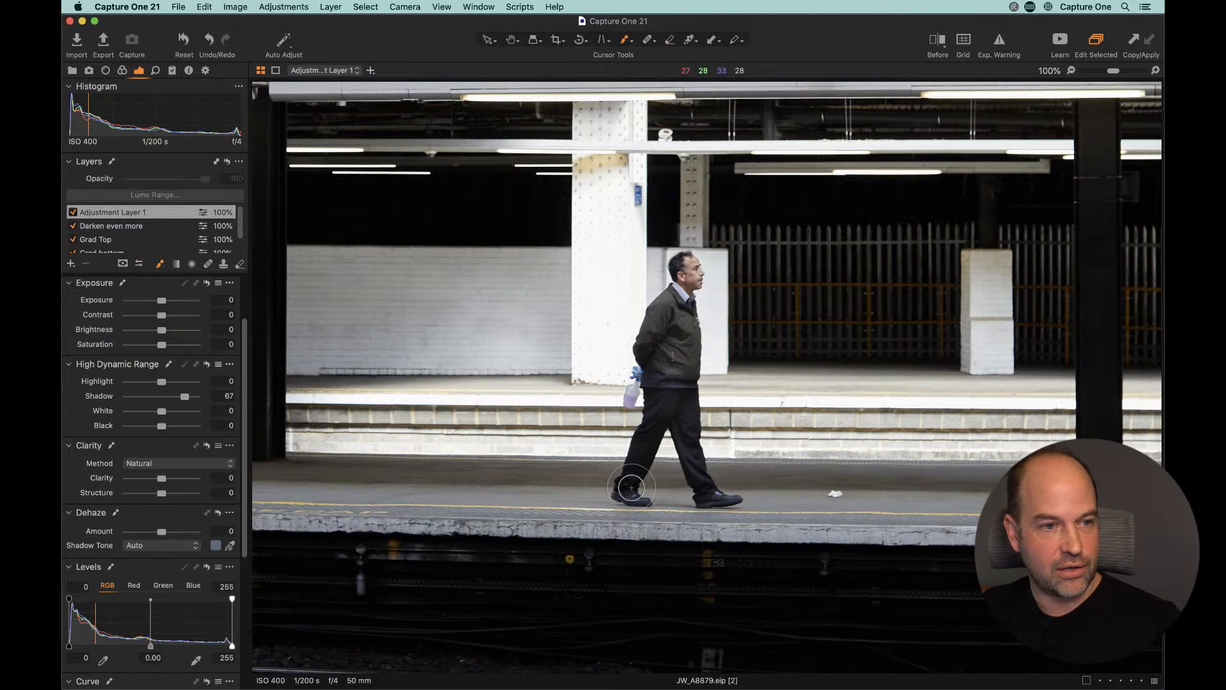
pyautogui.click(71, 212)
pyautogui.click(71, 213)
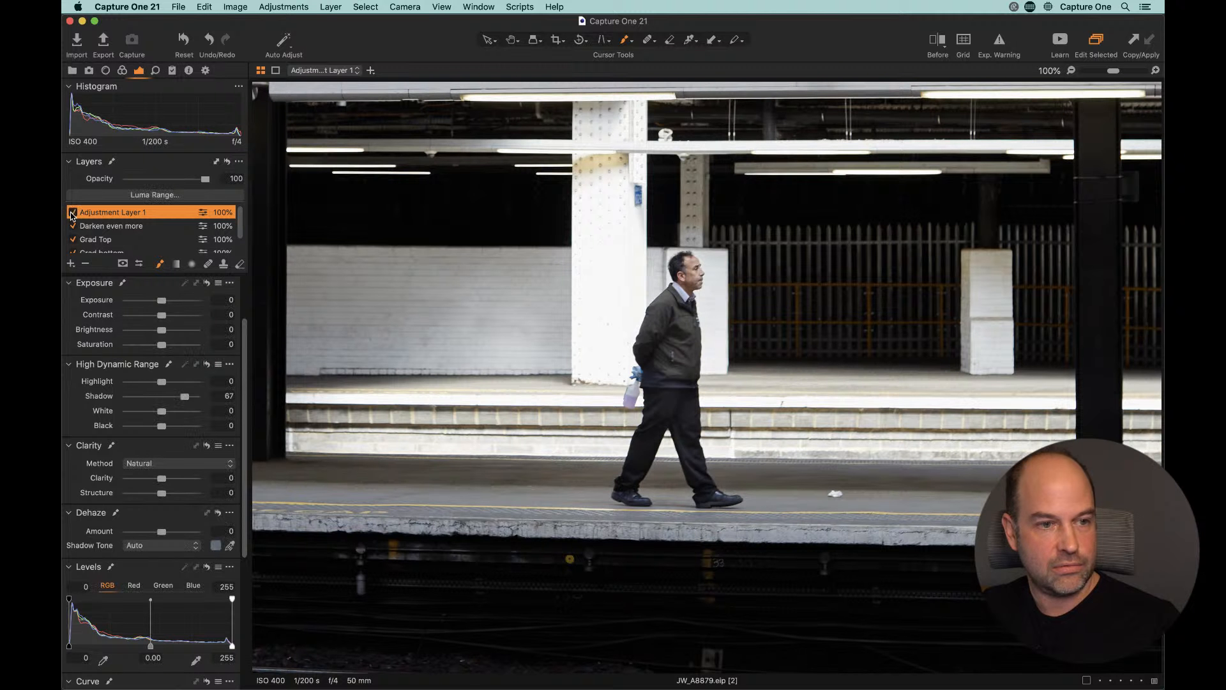
pyautogui.moveTo(685, 366)
pyautogui.mouseDown()
pyautogui.moveTo(690, 347)
pyautogui.moveTo(695, 389)
pyautogui.moveTo(700, 357)
pyautogui.mouseUp()
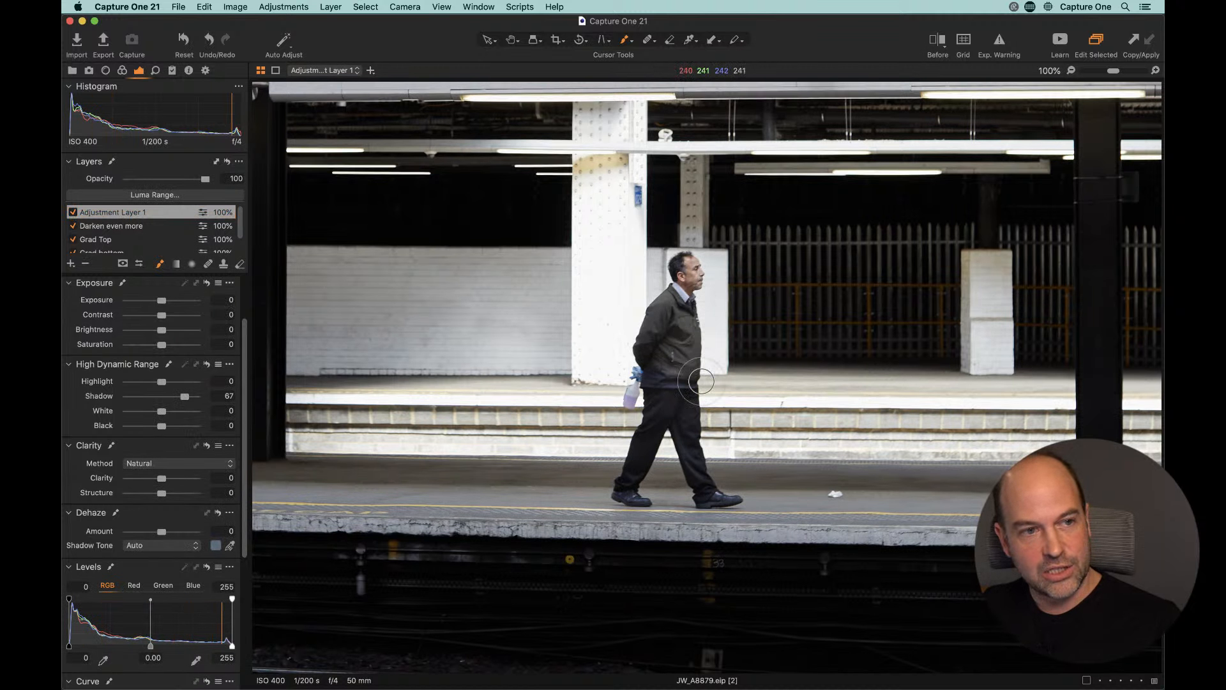
# Step: Check the brushed mask on the man's jacket at 400%, with the layer off and on and with the mask overlay shown
pyautogui.scroll(5, 694, 334)
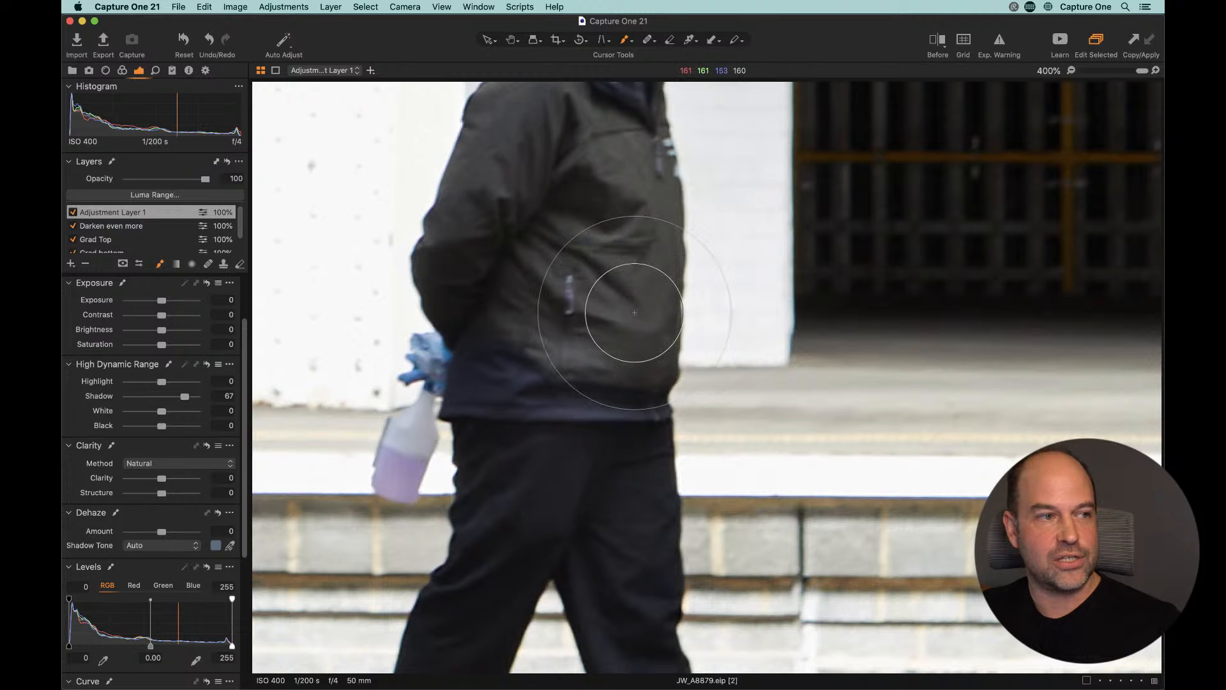
pyautogui.click(72, 213)
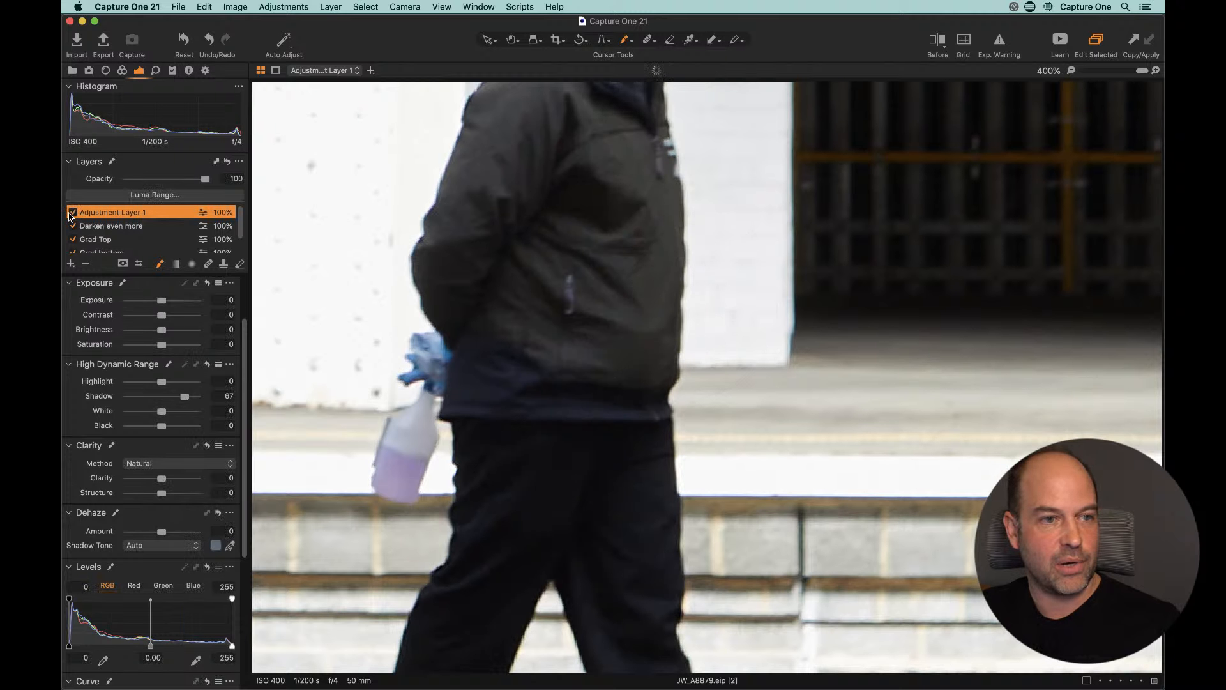
pyautogui.click(72, 213)
pyautogui.click(72, 212)
pyautogui.click(72, 213)
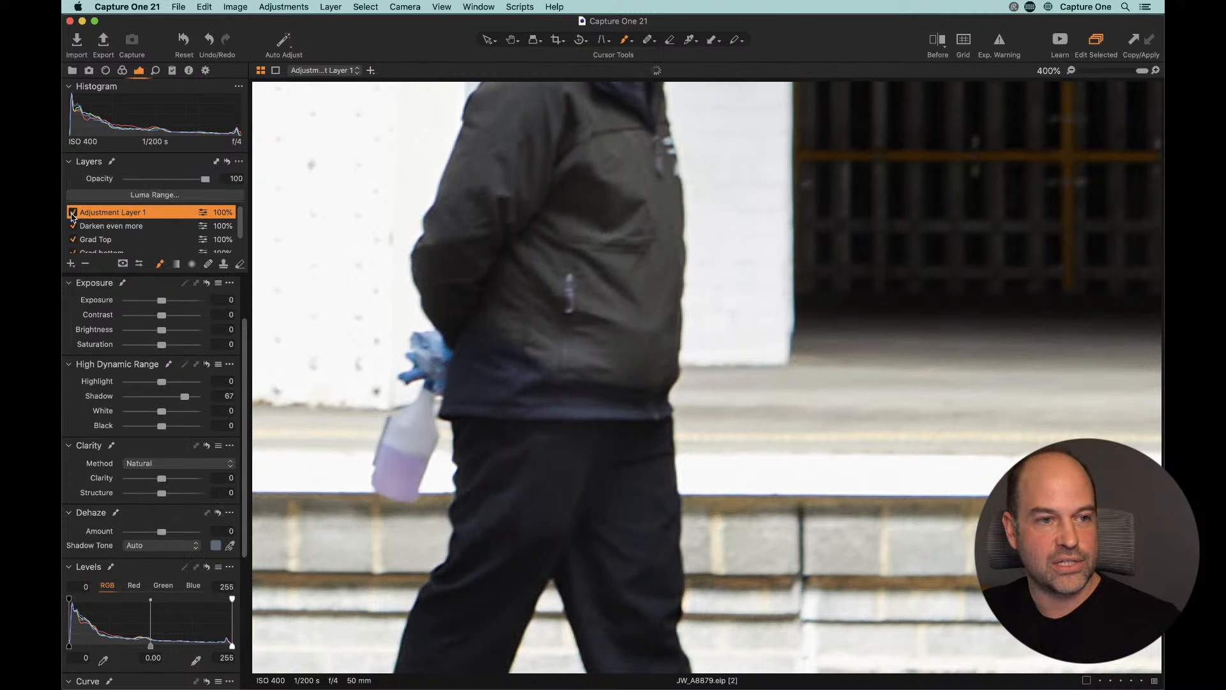
pyautogui.press('m')
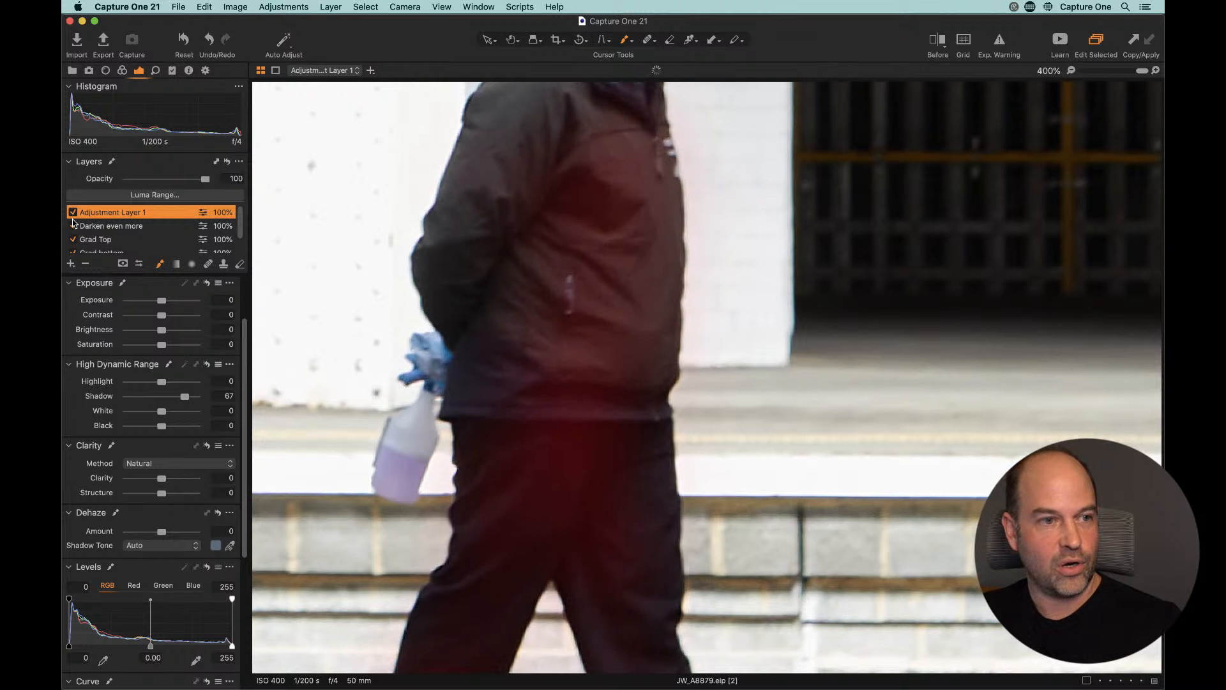
pyautogui.press('m')
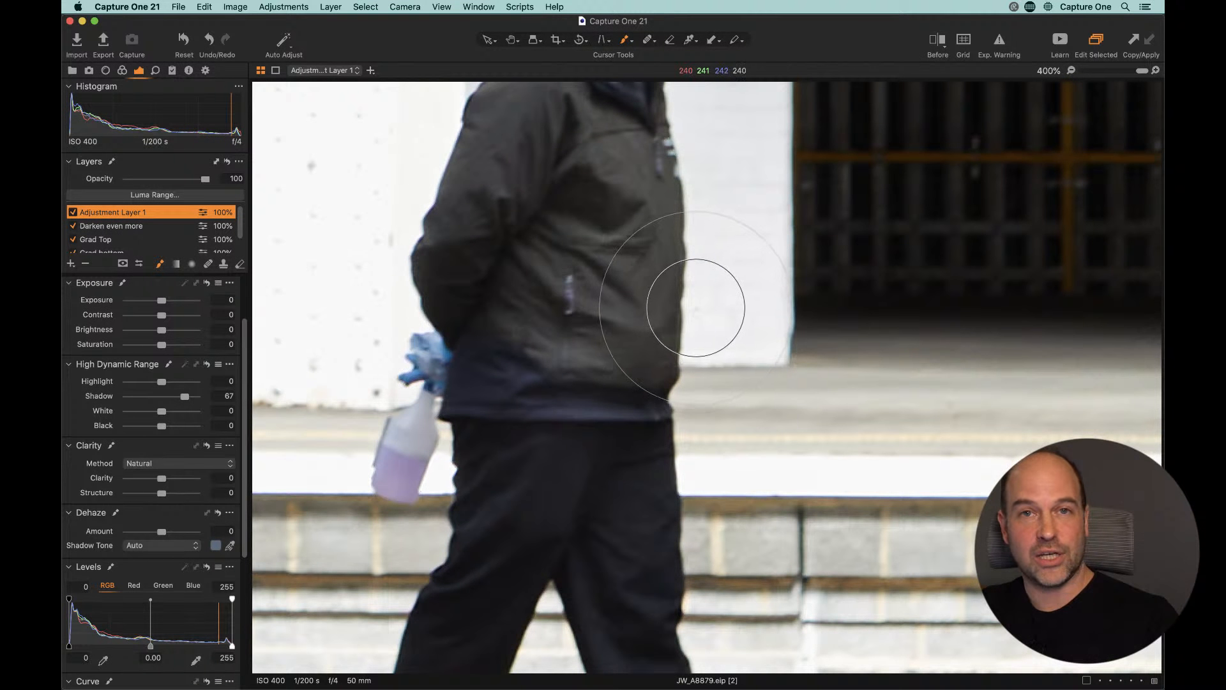
# Step: Compare the whole station photo before and after the edits with the split-view divider
pyautogui.press('h')
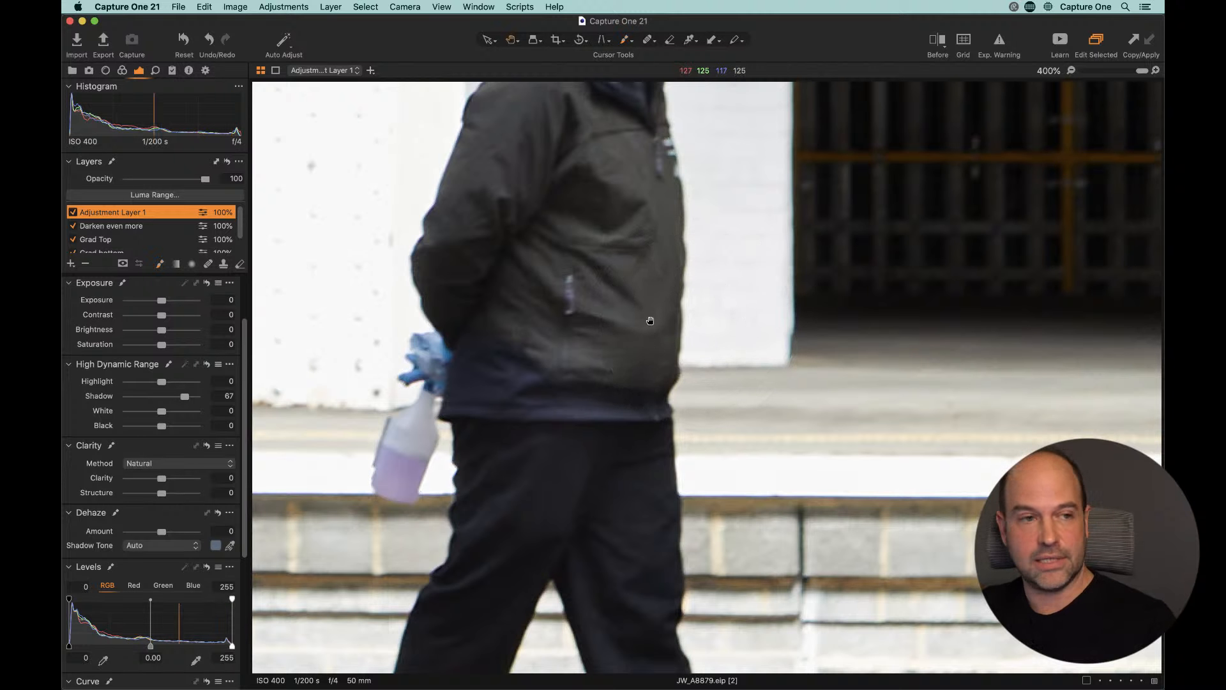
pyautogui.doubleClick(650, 320)
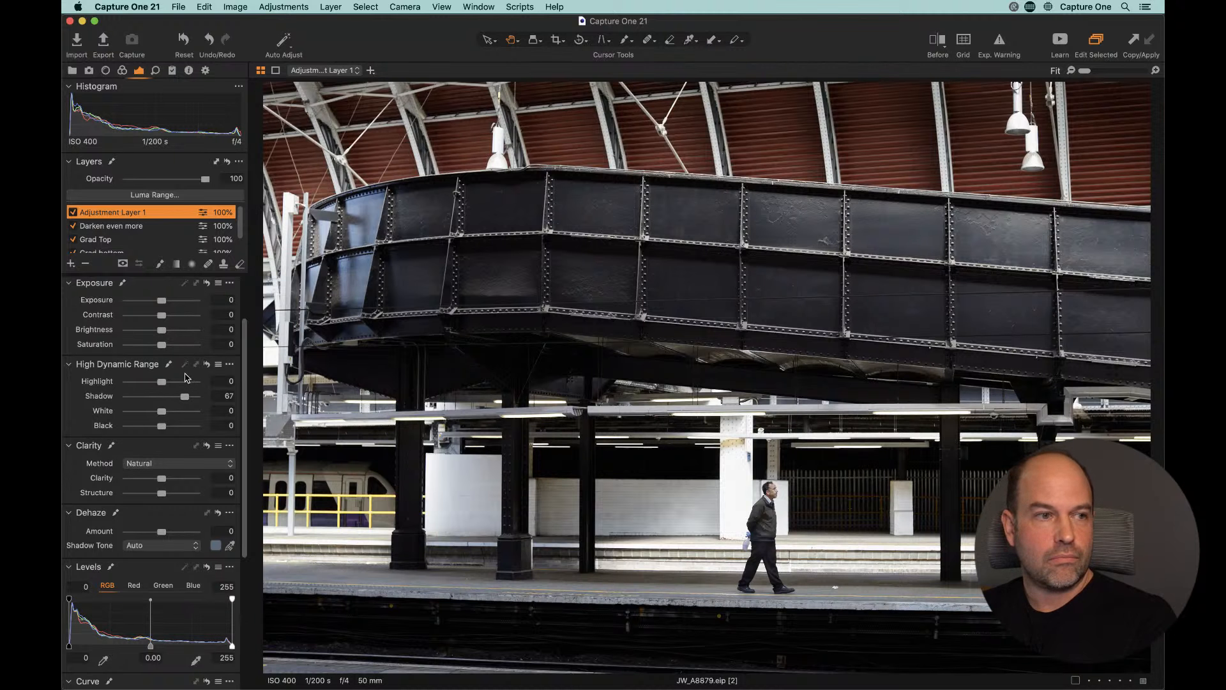
pyautogui.click(938, 39)
pyautogui.moveTo(706, 377); pyautogui.dragTo(494, 377)
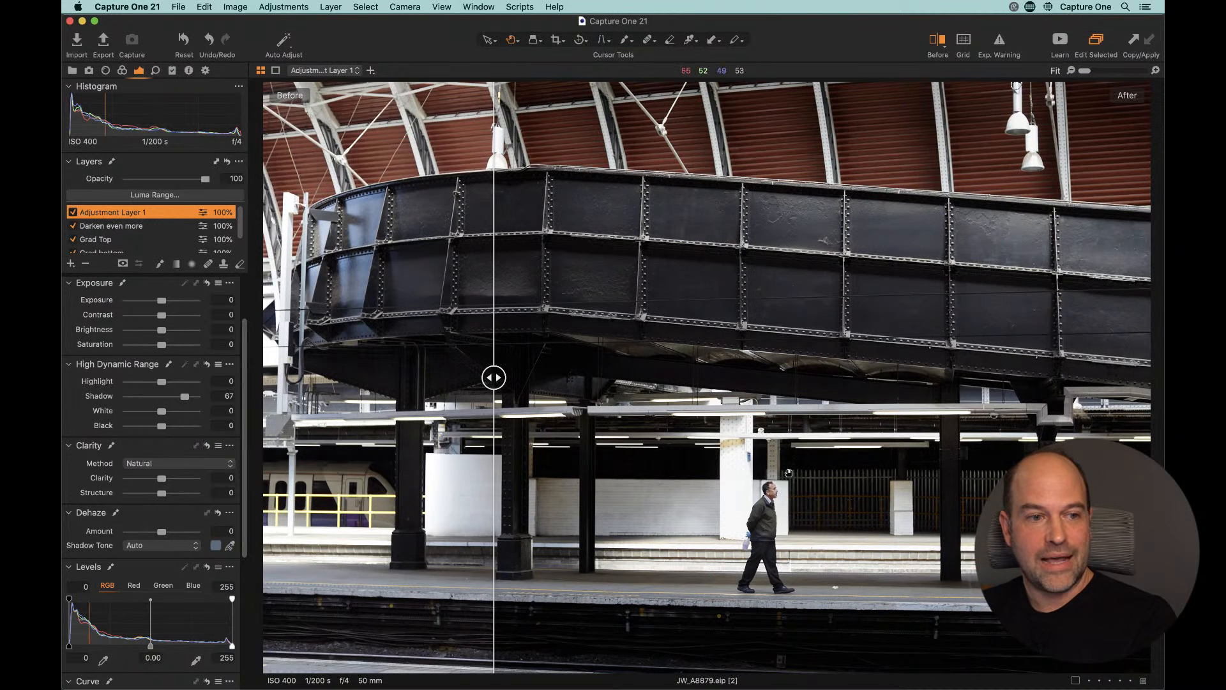
pyautogui.click(939, 42)
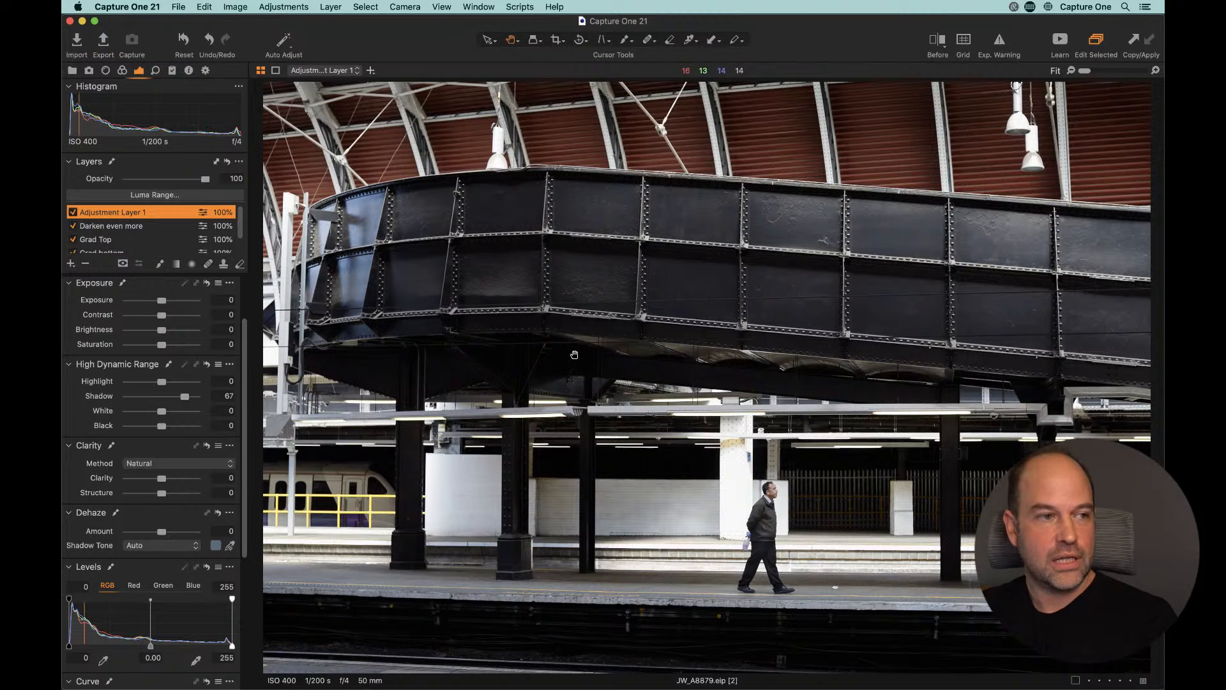
# Step: Adjust the left edge of the crop, trying a tighter framing and settling just outside the white pole
pyautogui.click(557, 41)
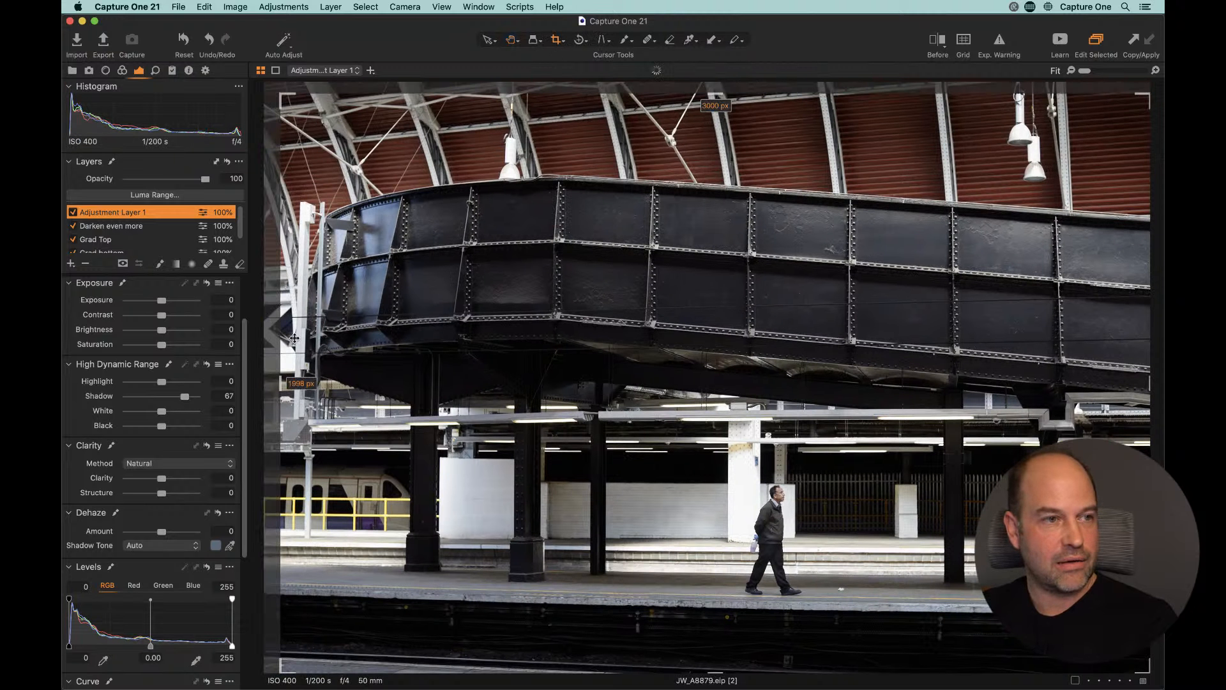
pyautogui.moveTo(303, 430)
pyautogui.mouseDown()
pyautogui.moveTo(319, 430)
pyautogui.moveTo(302, 431)
pyautogui.mouseUp()
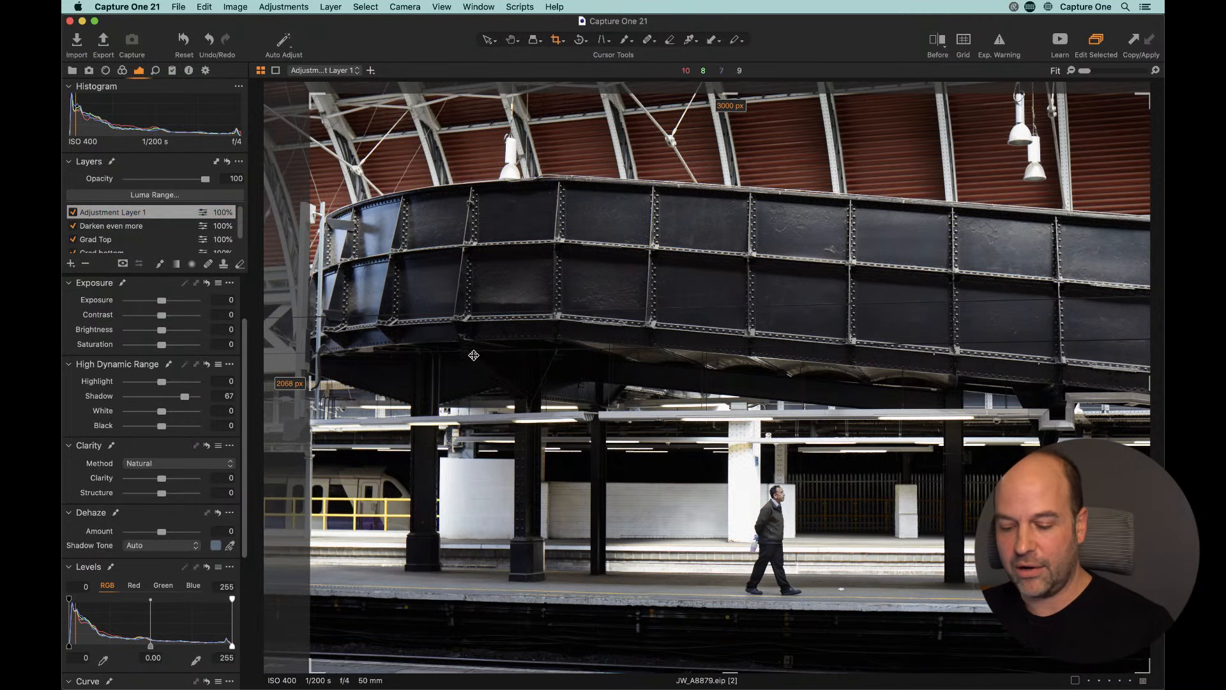
pyautogui.press('h')
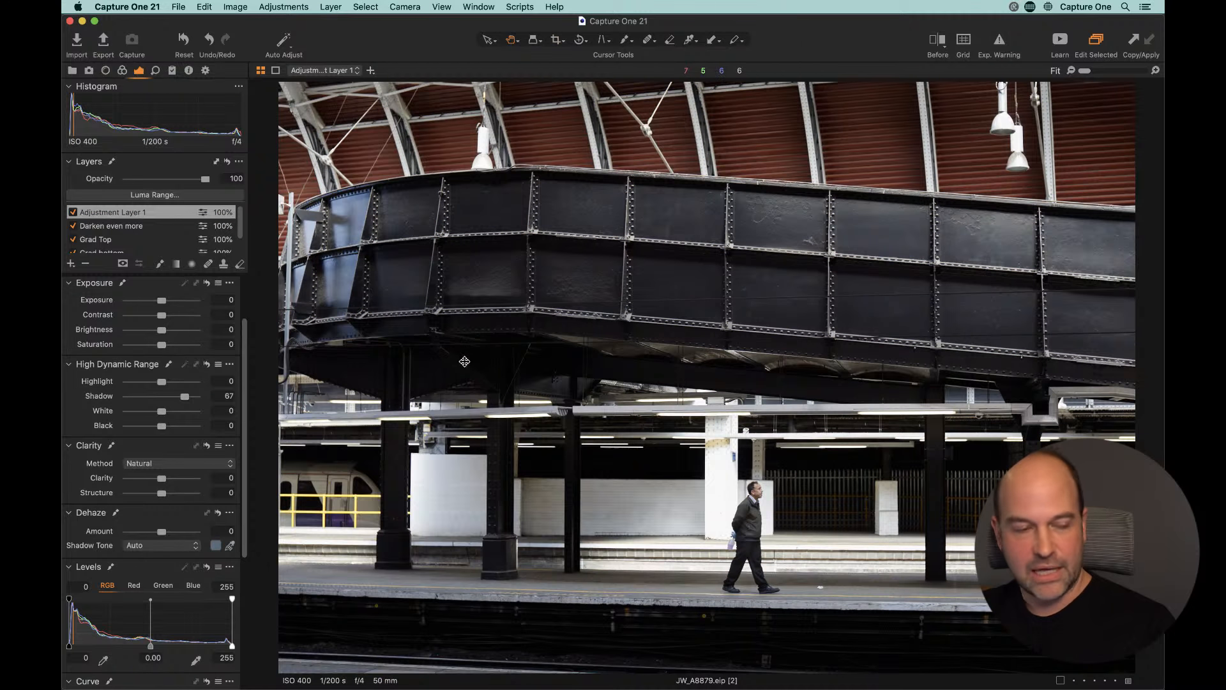
pyautogui.press('c')
pyautogui.moveTo(310, 391); pyautogui.dragTo(310, 394)
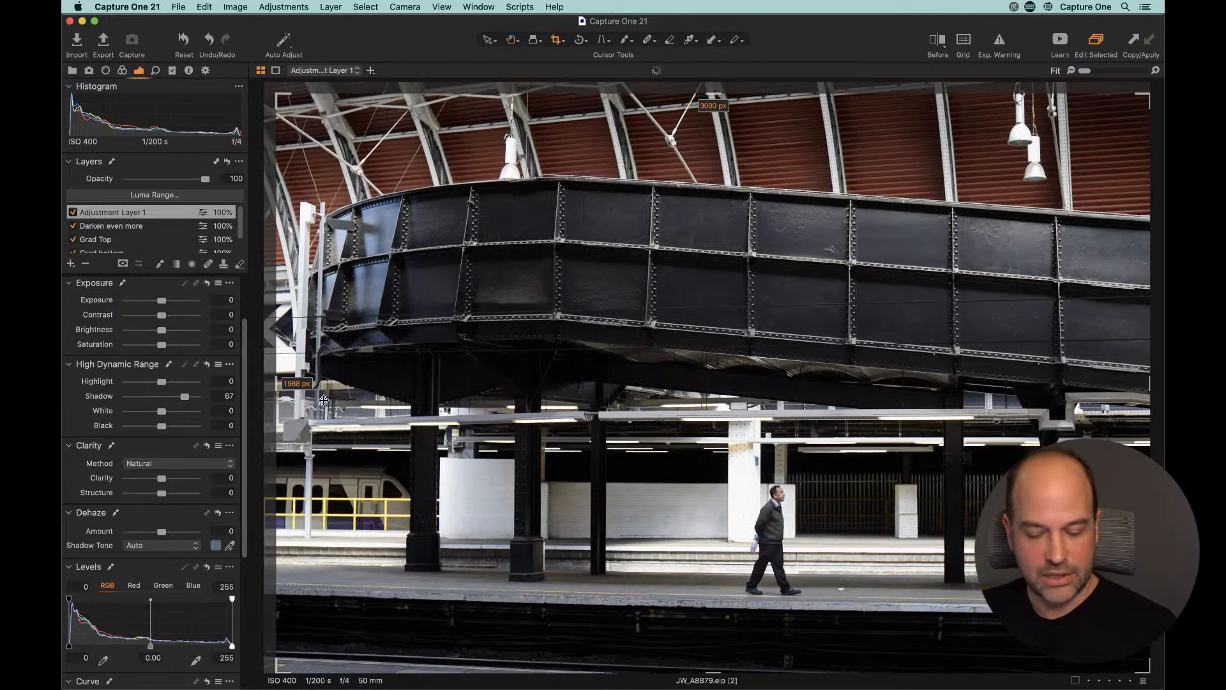
pyautogui.press('h')
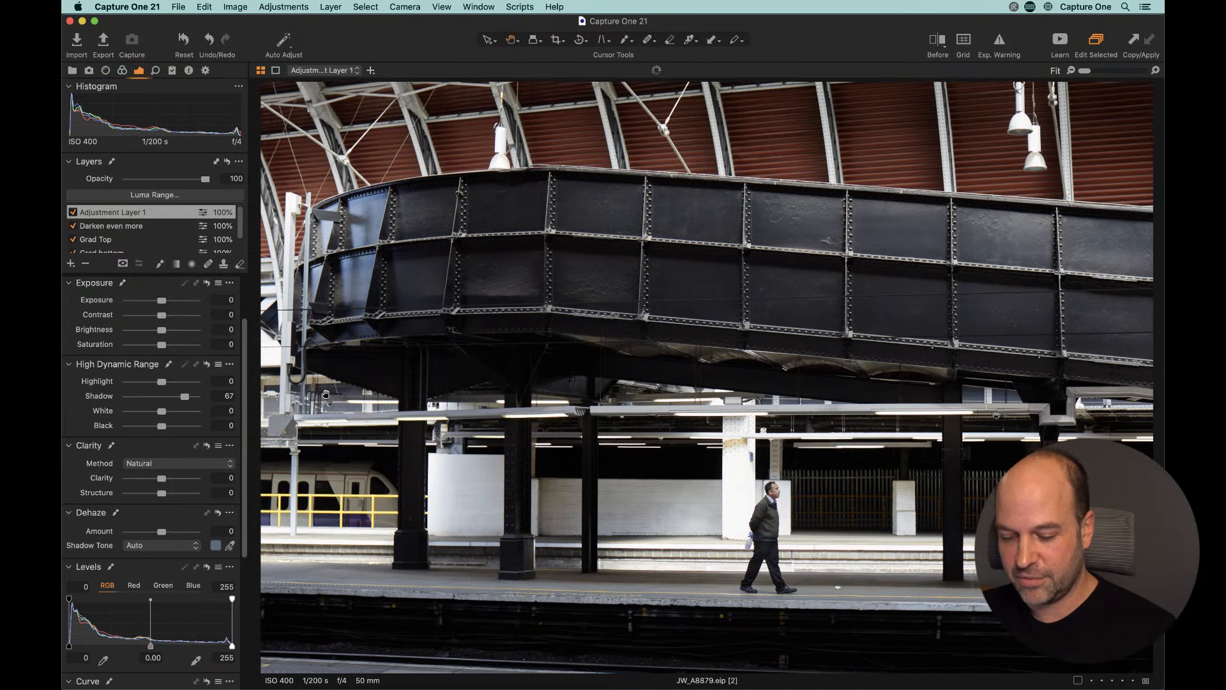
# Step: Show the browser and compare the first variant of the station photo with the newly edited second variant
pyautogui.press('super+b')
pyautogui.click(1098, 505)
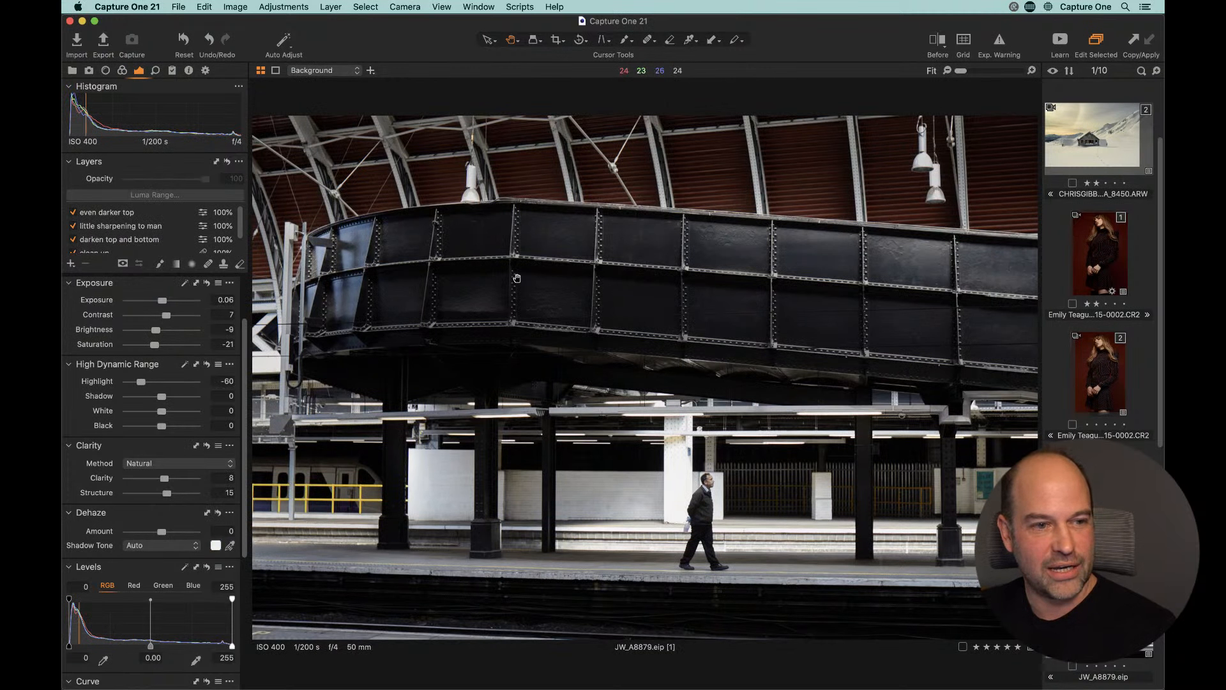
pyautogui.click(1098, 621)
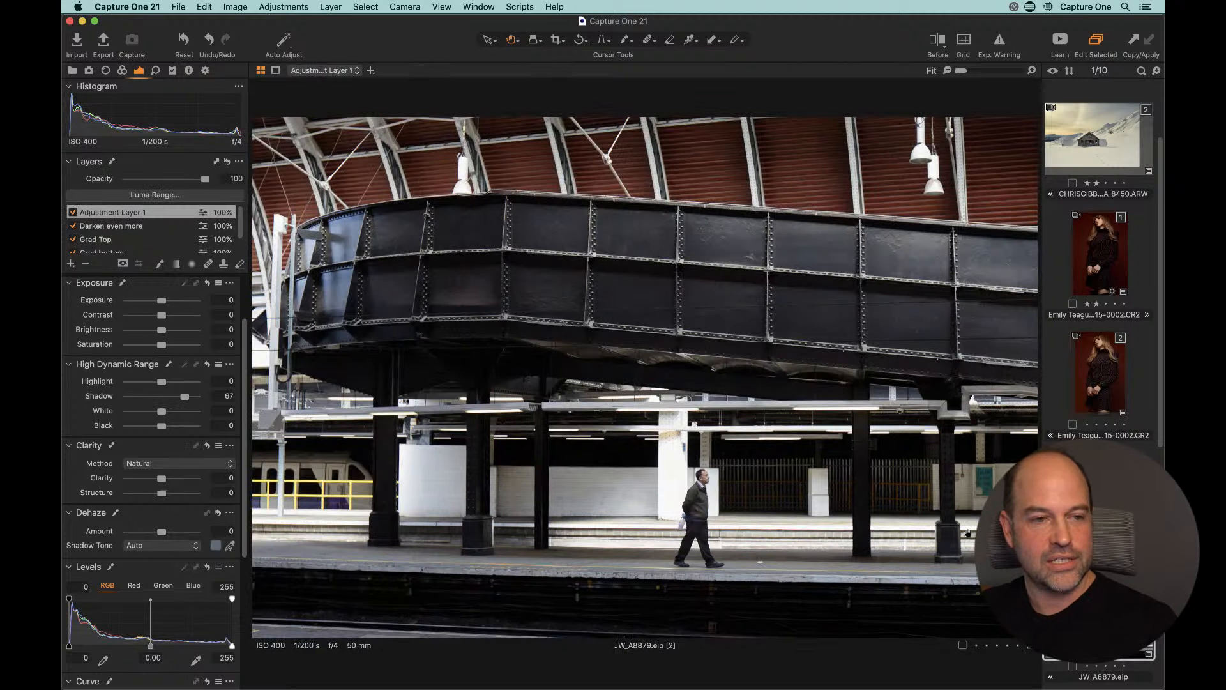
pyautogui.click(1099, 505)
pyautogui.click(1099, 621)
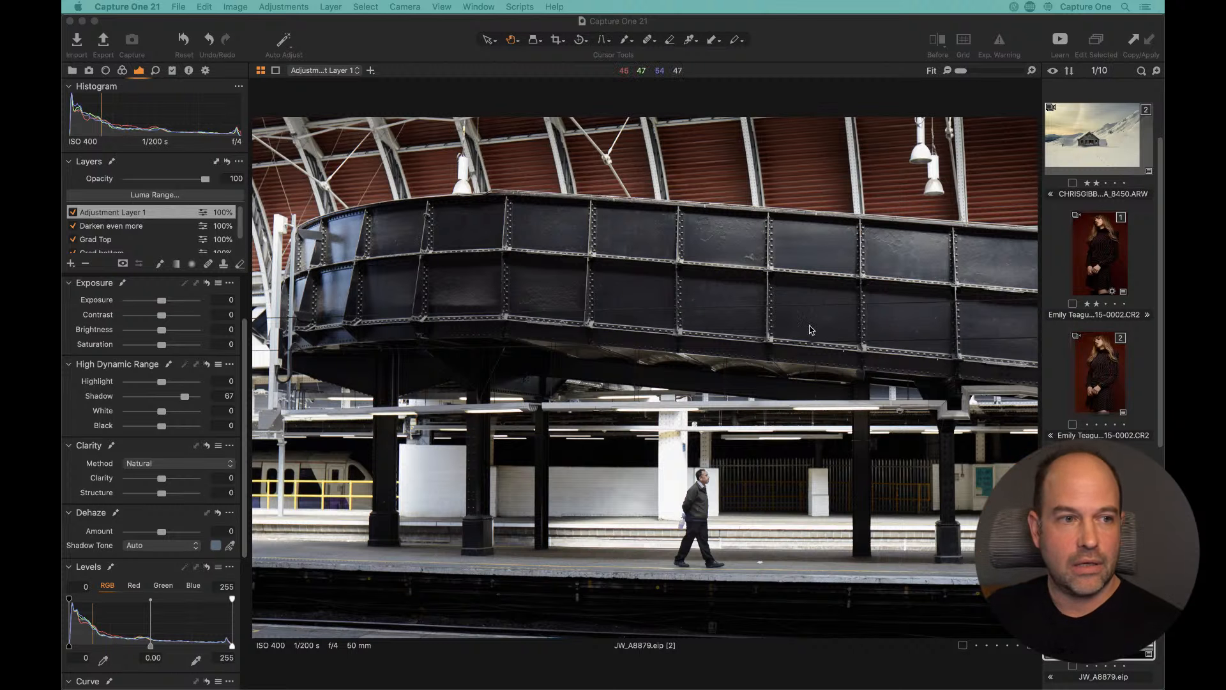
# Step: Set the mask brush to size 522 and Flow 100
pyautogui.click(174, 280)
pyautogui.press('b')
pyautogui.rightClick(685, 299)
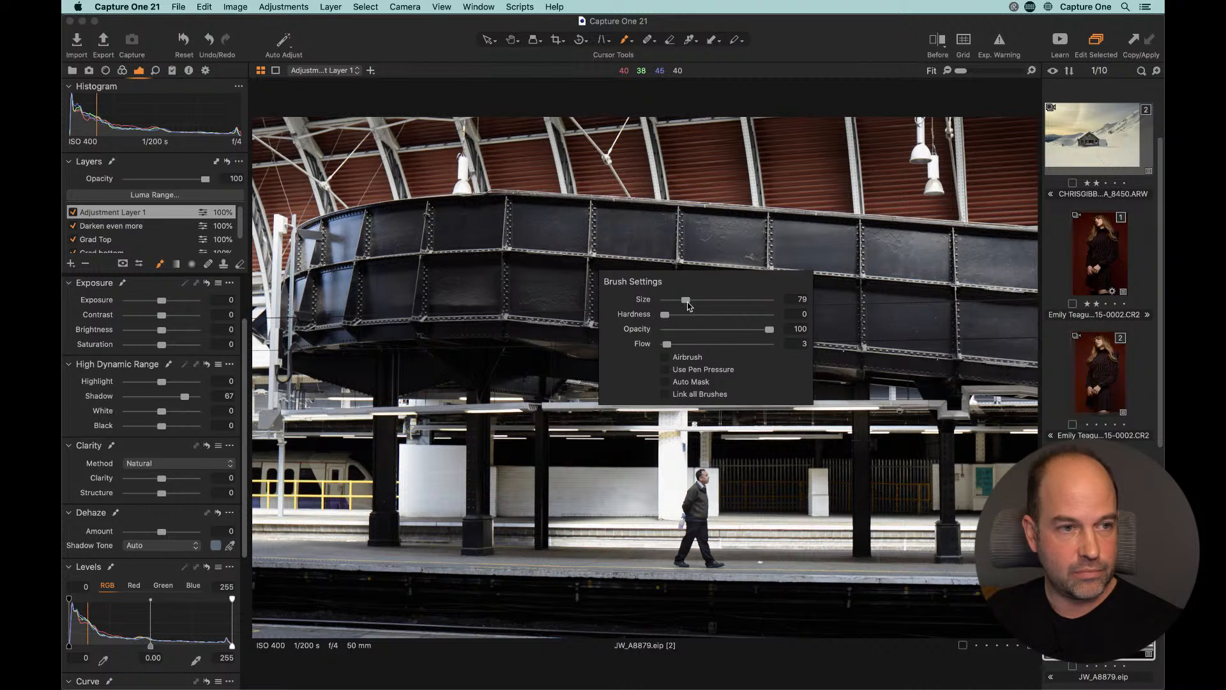
pyautogui.moveTo(702, 301); pyautogui.dragTo(709, 300)
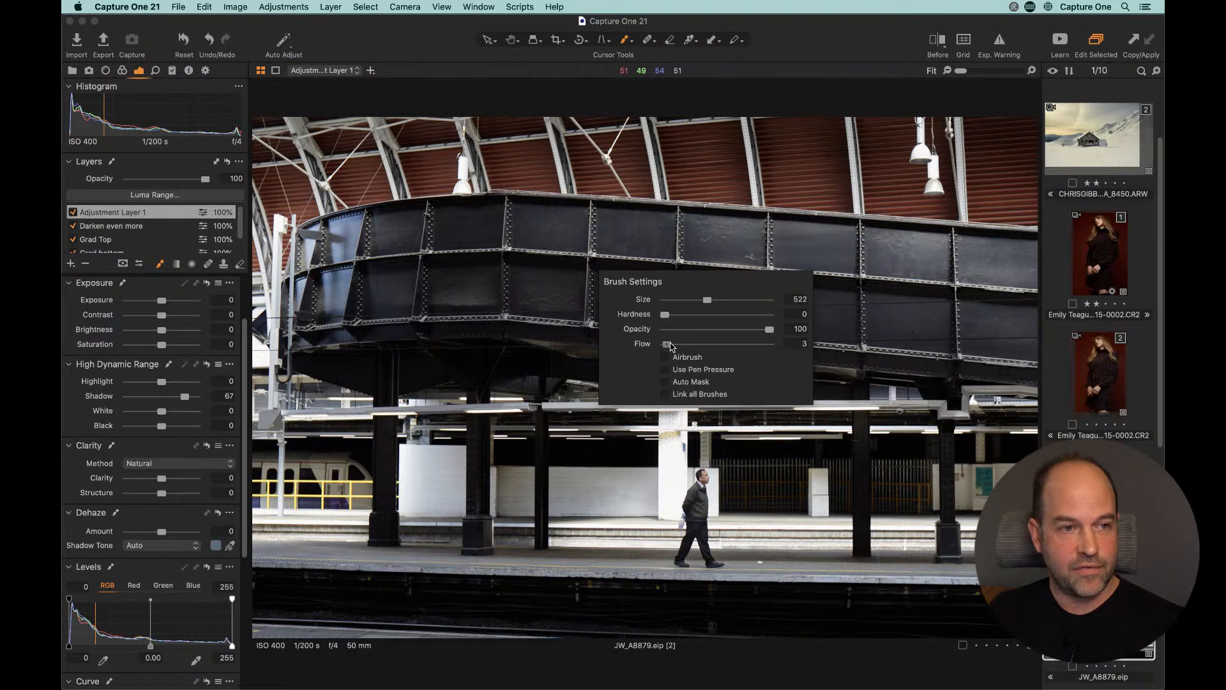
pyautogui.moveTo(671, 346); pyautogui.dragTo(770, 345)
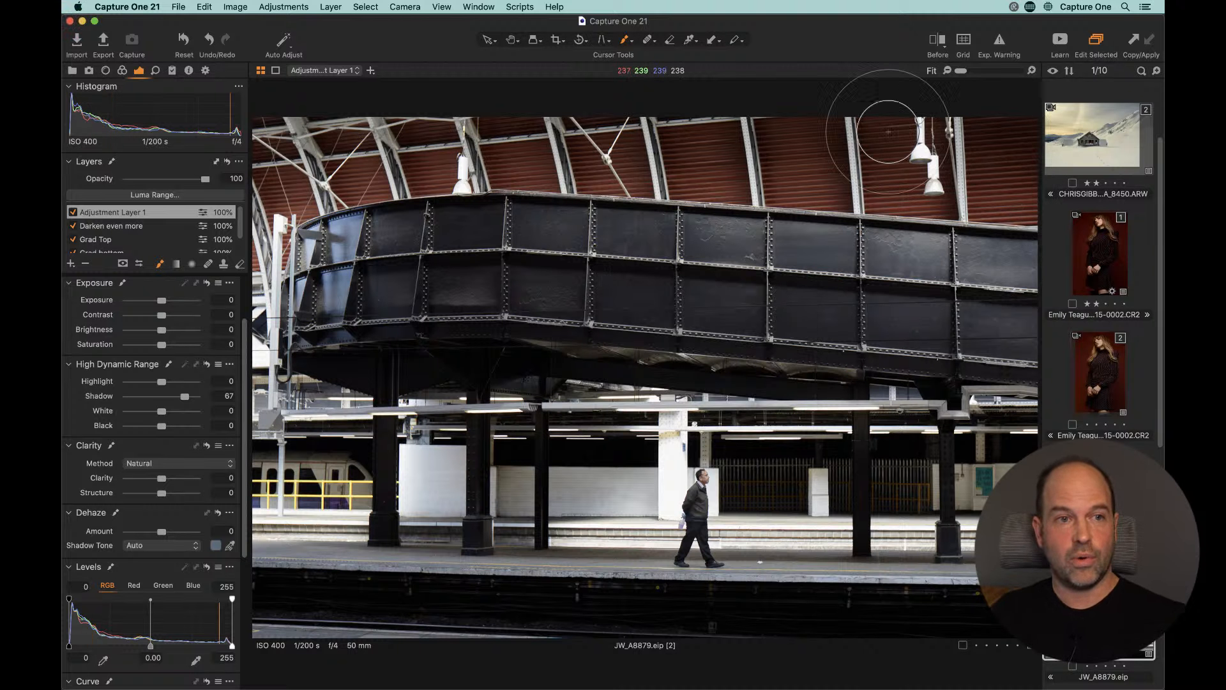
# Step: Set the mask brush's Flow to 4 and try out lower Opacity values before and after that change
pyautogui.rightClick(575, 353)
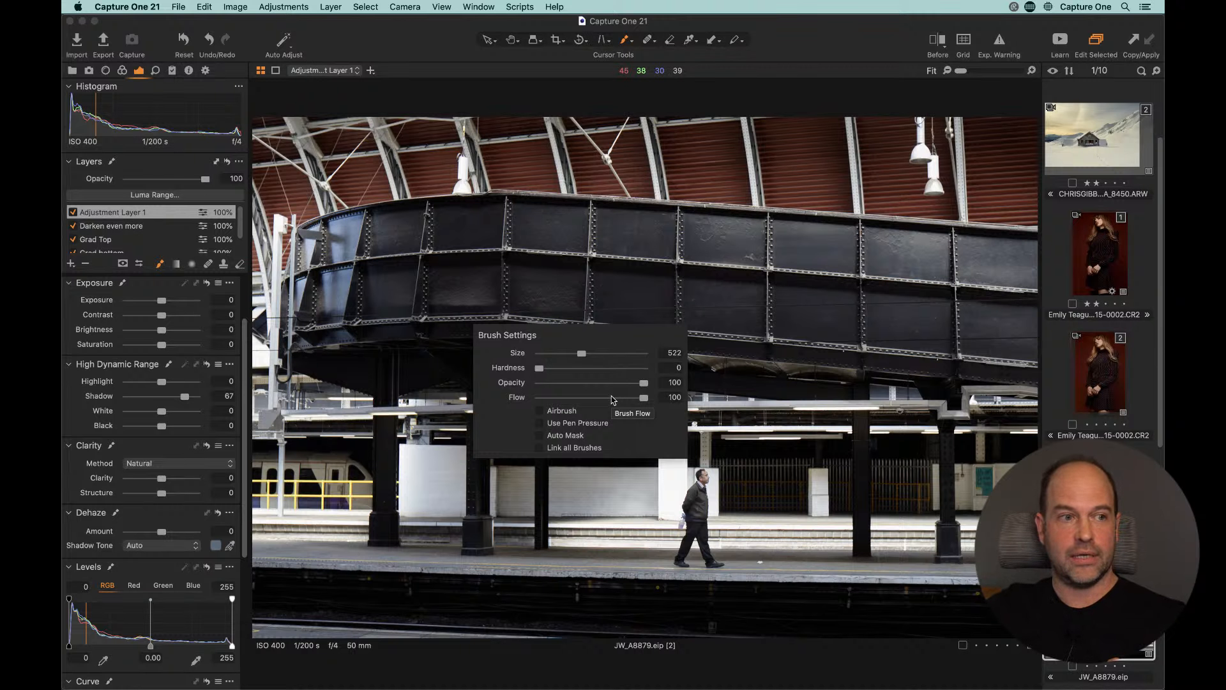
pyautogui.rightClick(662, 375)
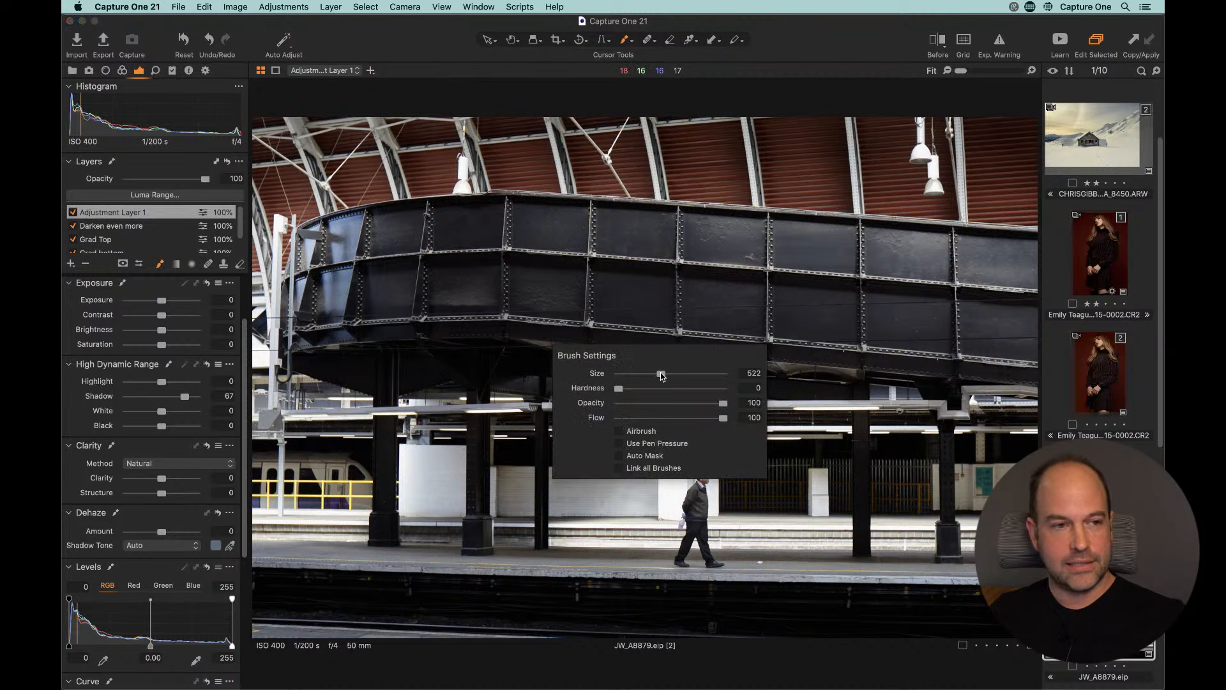
pyautogui.moveTo(723, 403)
pyautogui.mouseDown()
pyautogui.moveTo(661, 403)
pyautogui.moveTo(673, 403)
pyautogui.mouseUp()
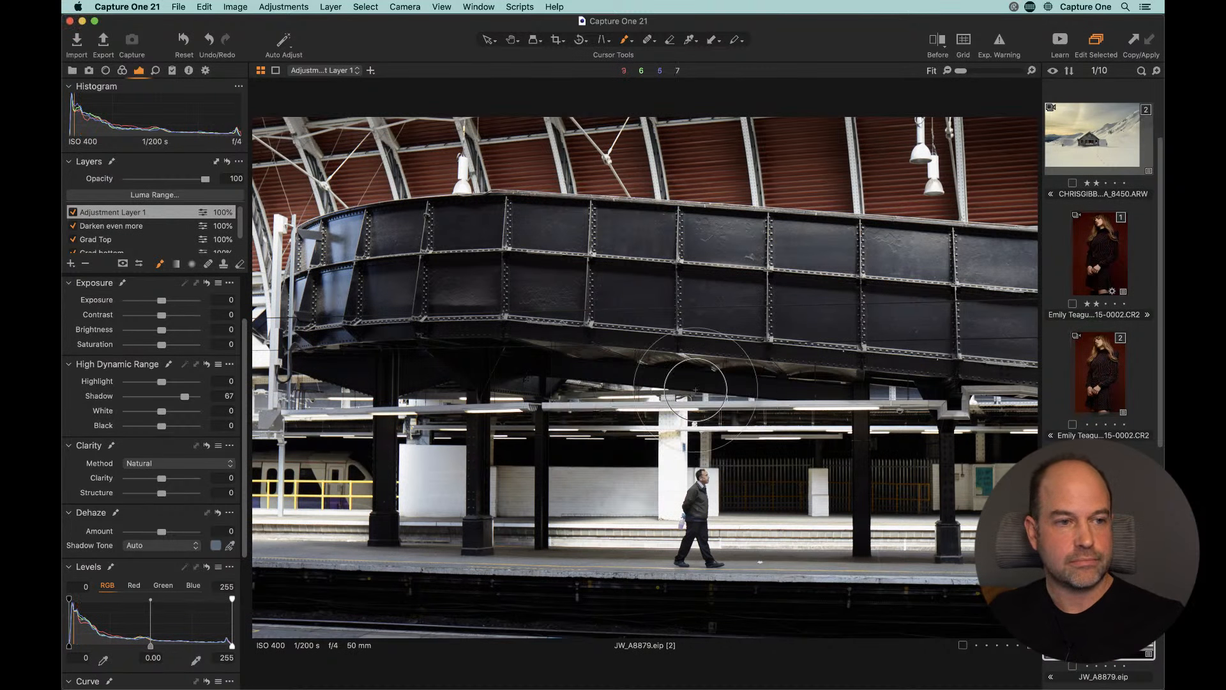
pyautogui.rightClick(690, 421)
pyautogui.moveTo(696, 430)
pyautogui.mouseDown()
pyautogui.moveTo(750, 426)
pyautogui.moveTo(637, 441)
pyautogui.mouseUp()
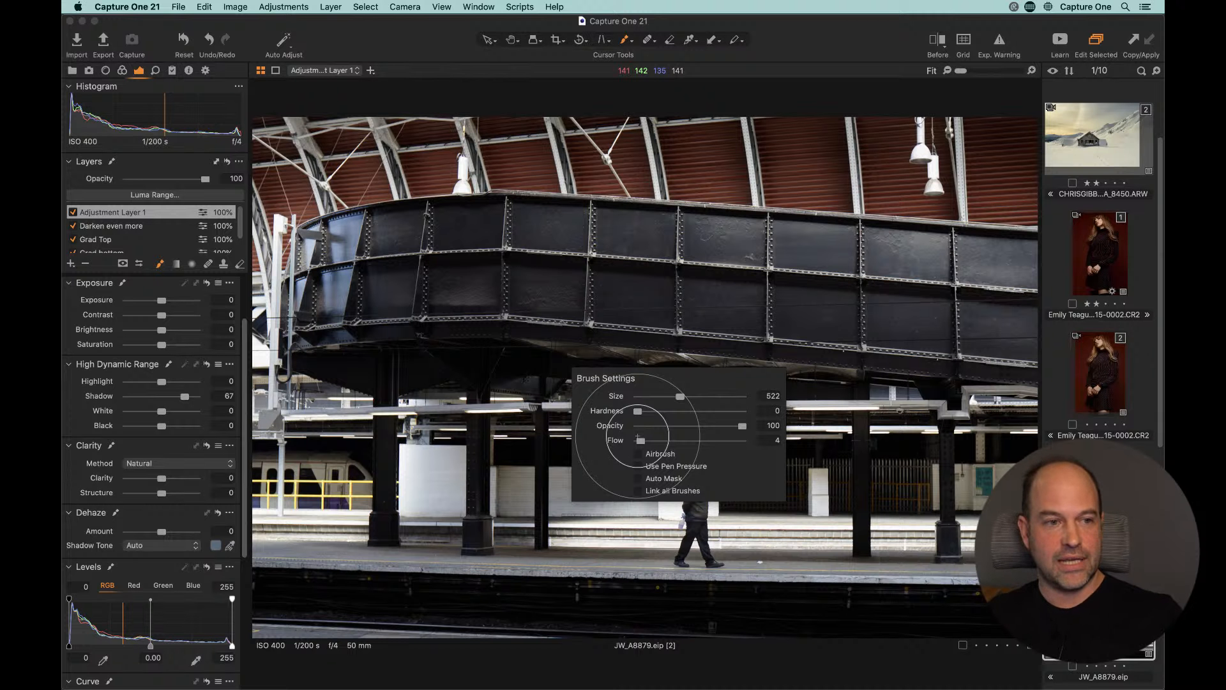
pyautogui.rightClick(729, 442)
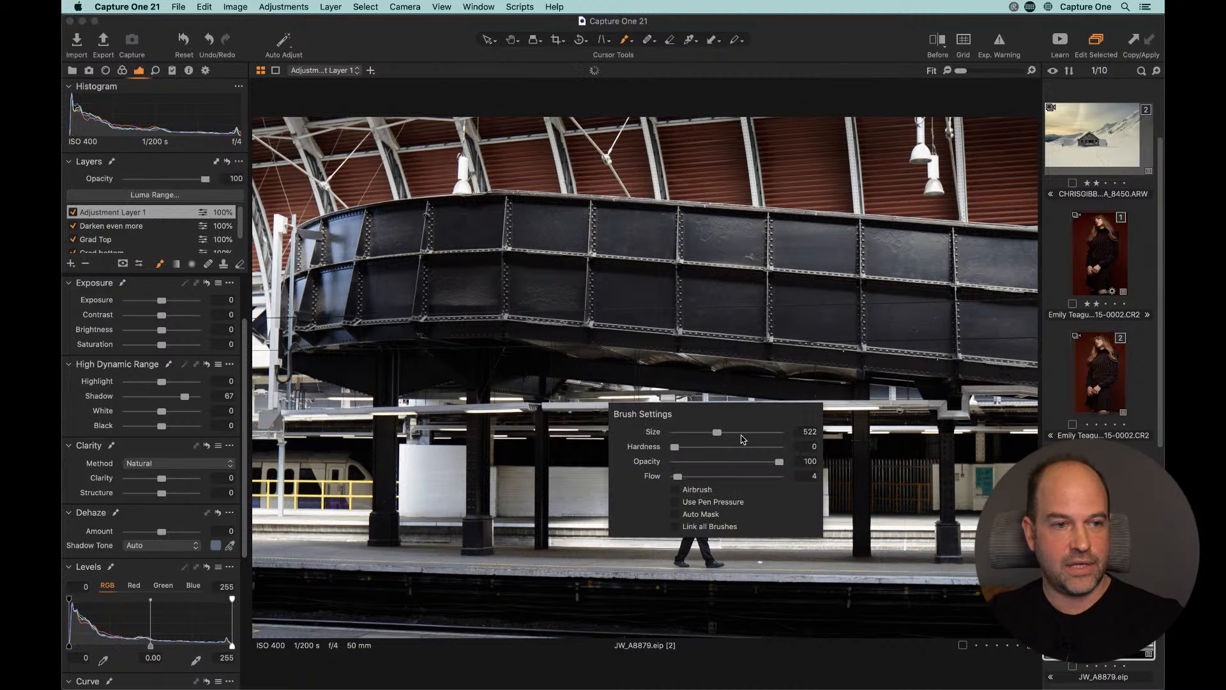
pyautogui.moveTo(744, 461); pyautogui.dragTo(724, 462)
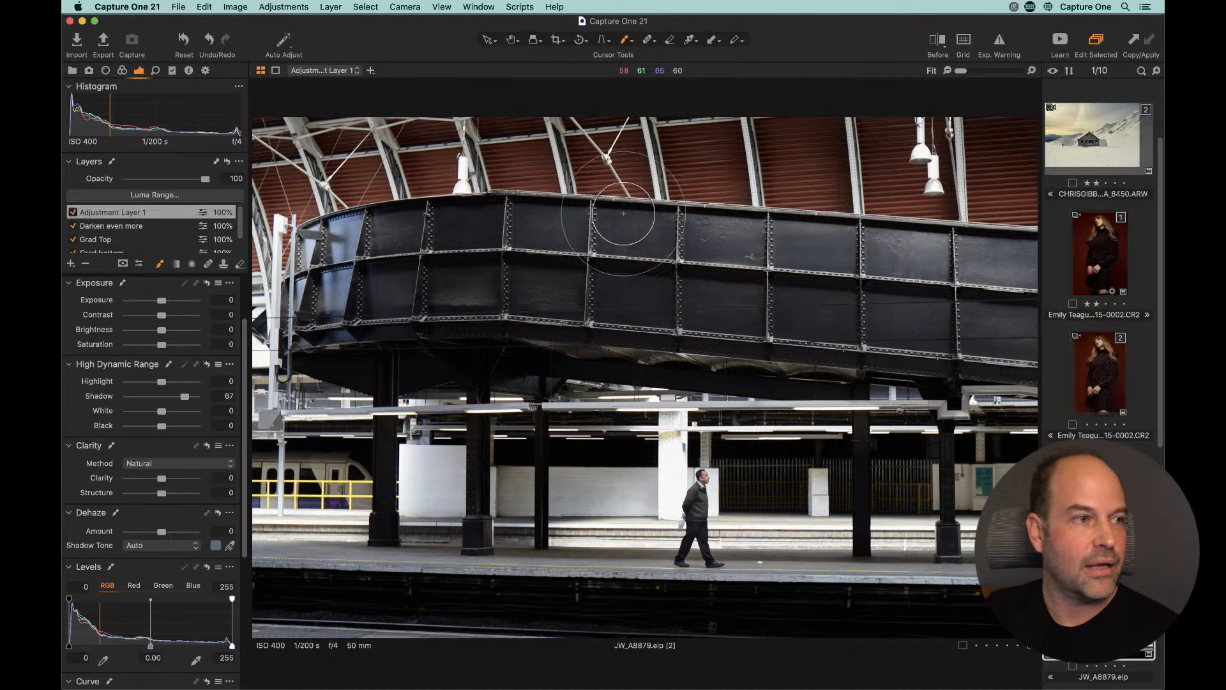
# Step: Rename Adjustment Layer 1 as "THe man"
pyautogui.doubleClick(135, 213)
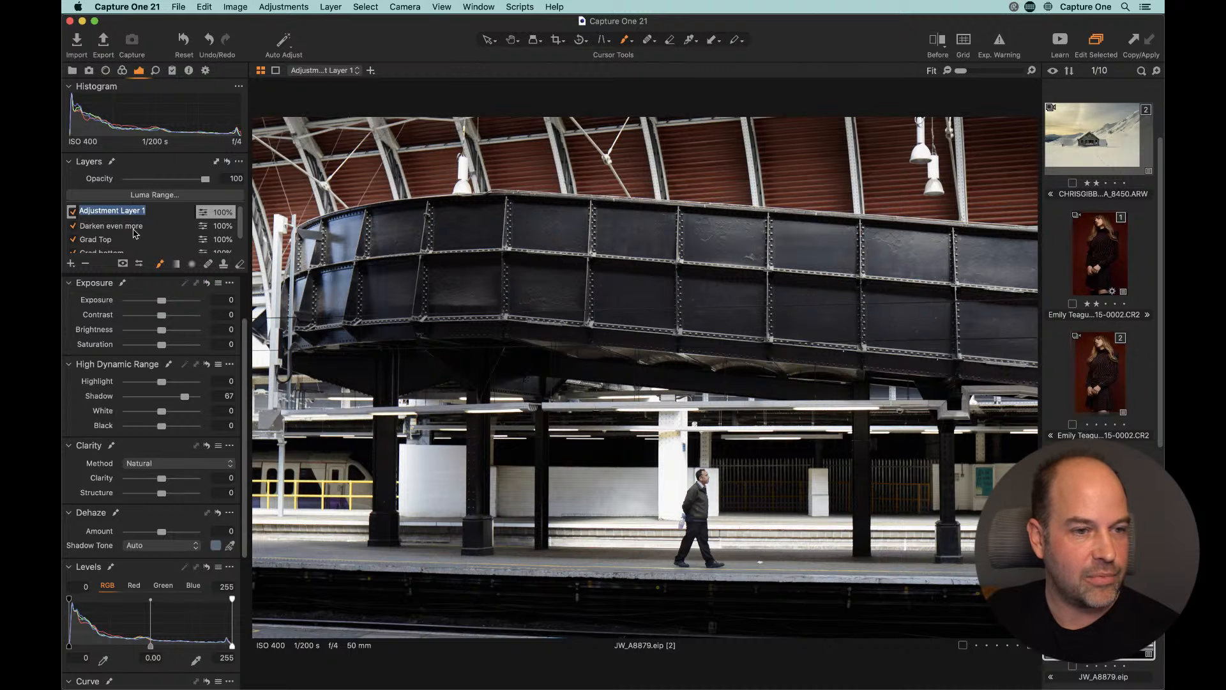
pyautogui.tripleClick(150, 211)
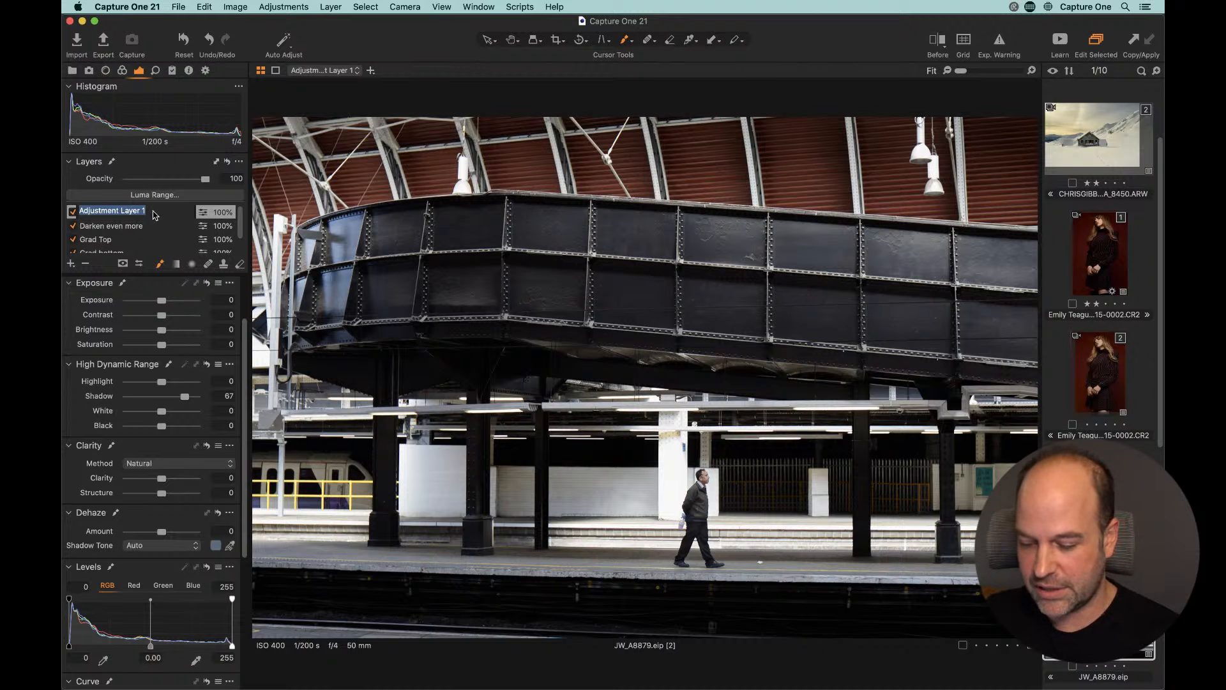
pyautogui.write('THe man')
pyautogui.press('Return')
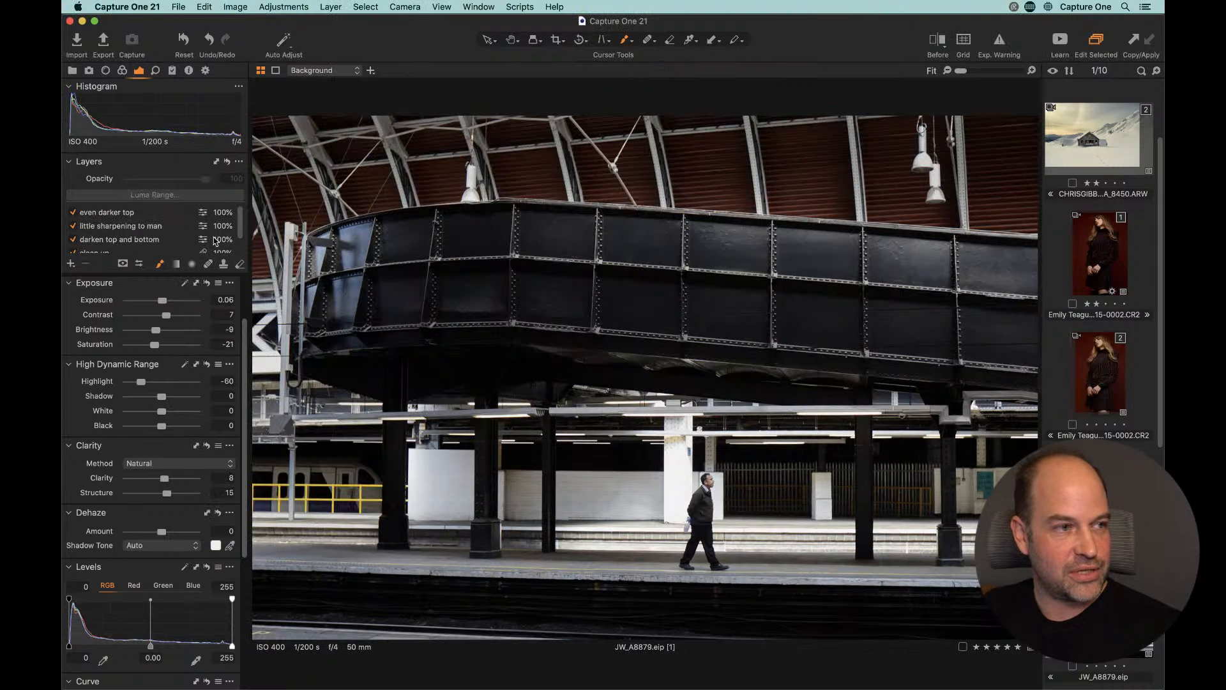
# Step: Take up the Heal brush around the walking man on the second station variant, viewed at 100%, and reduce the brush size
pyautogui.scroll(-2, 153, 233)
pyautogui.click(142, 235)
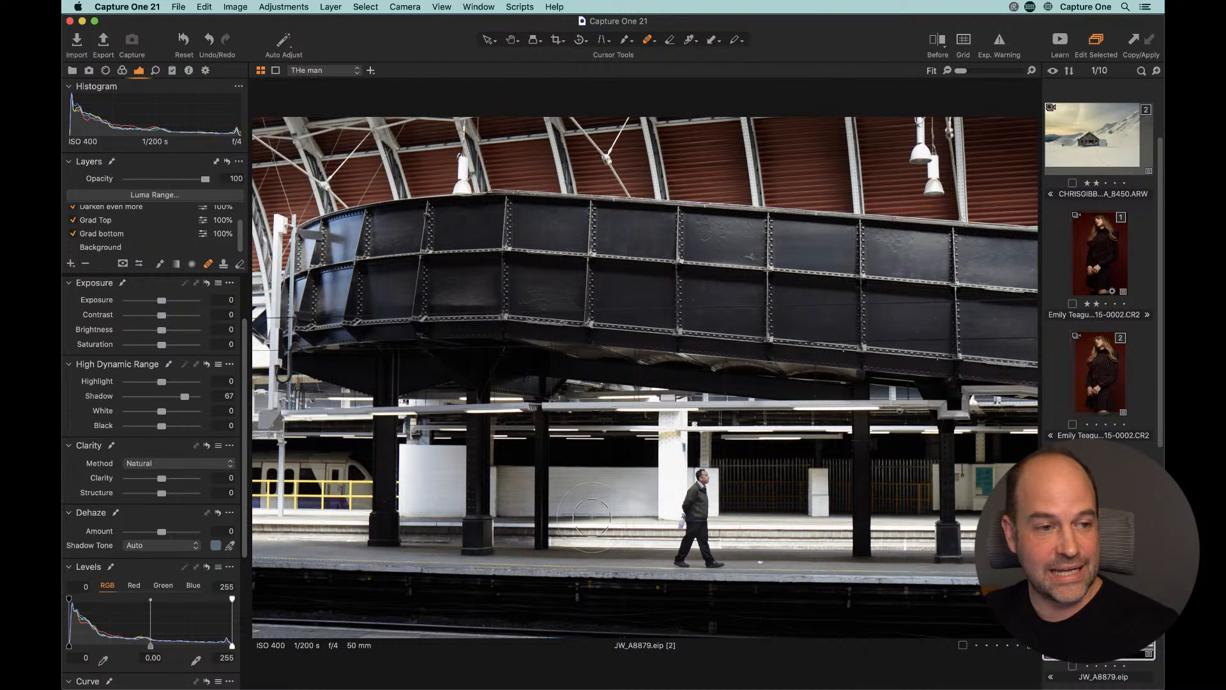
pyautogui.click(549, 543)
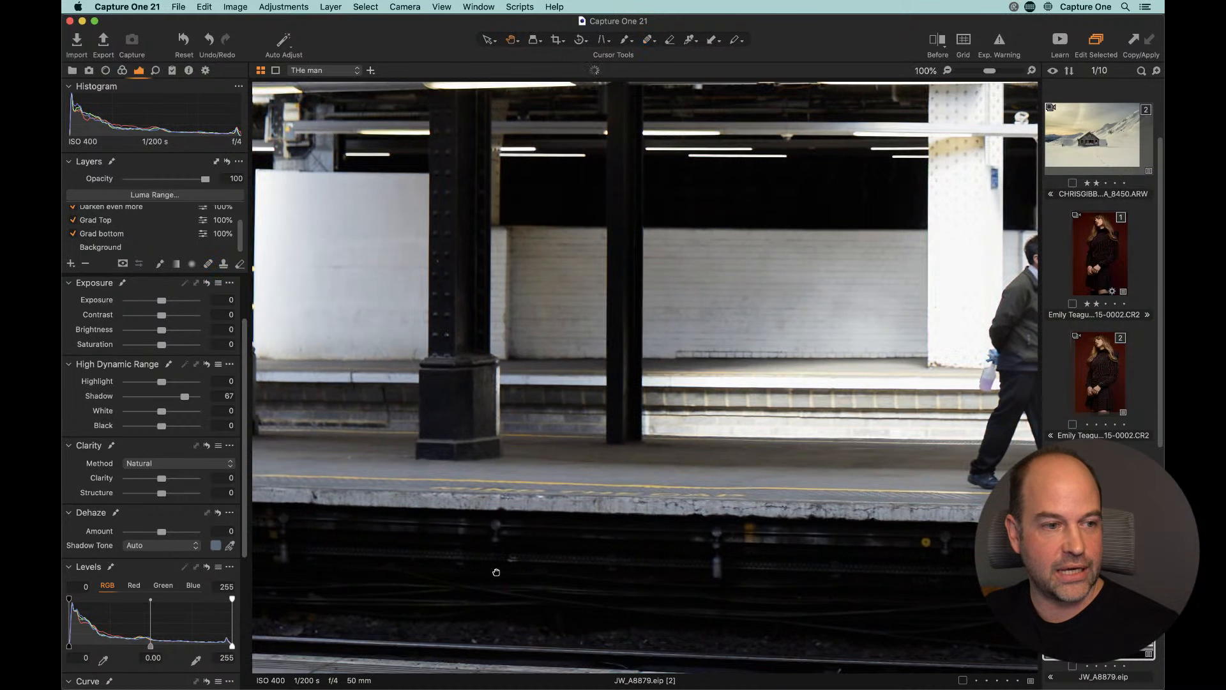
pyautogui.moveTo(549, 543); pyautogui.dragTo(719, 460)
pyautogui.moveTo(849, 562); pyautogui.dragTo(501, 538)
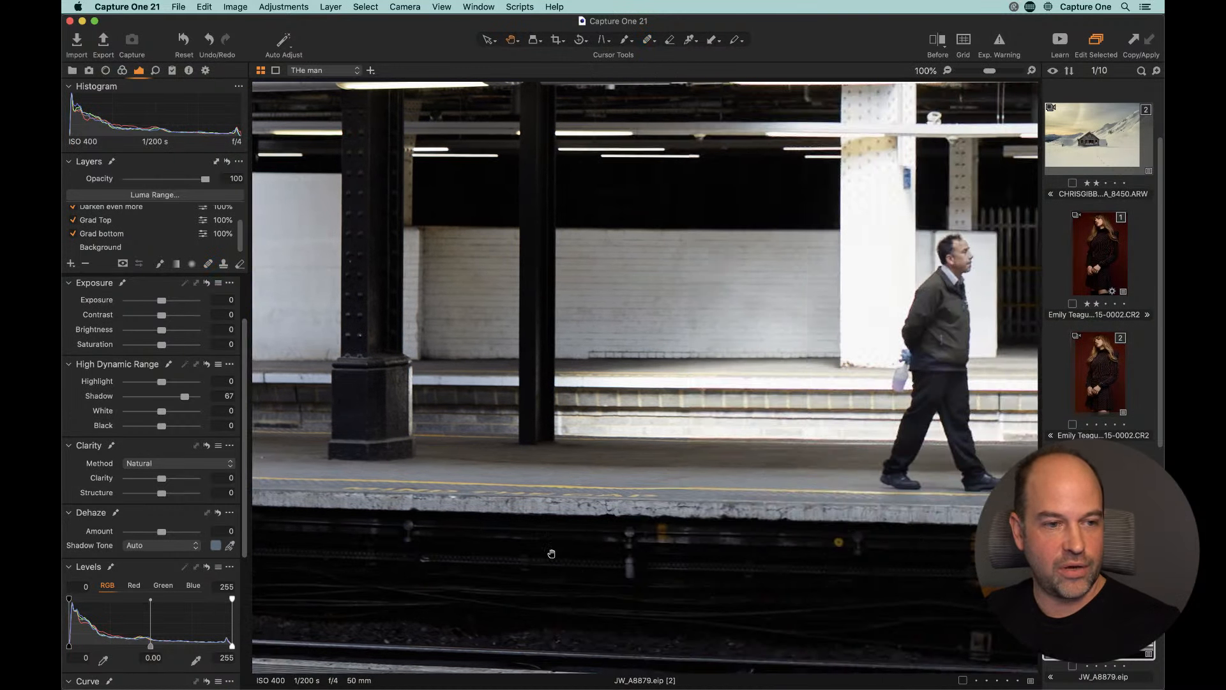
pyautogui.moveTo(645, 551); pyautogui.dragTo(589, 559)
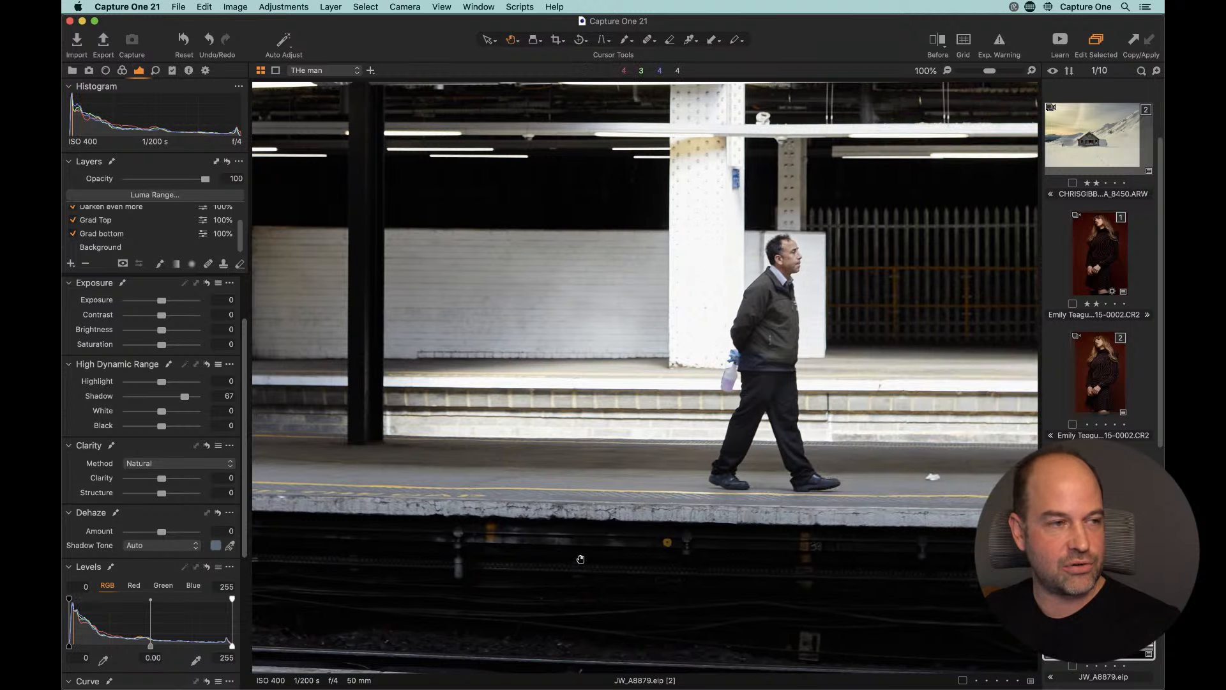
pyautogui.click(208, 263)
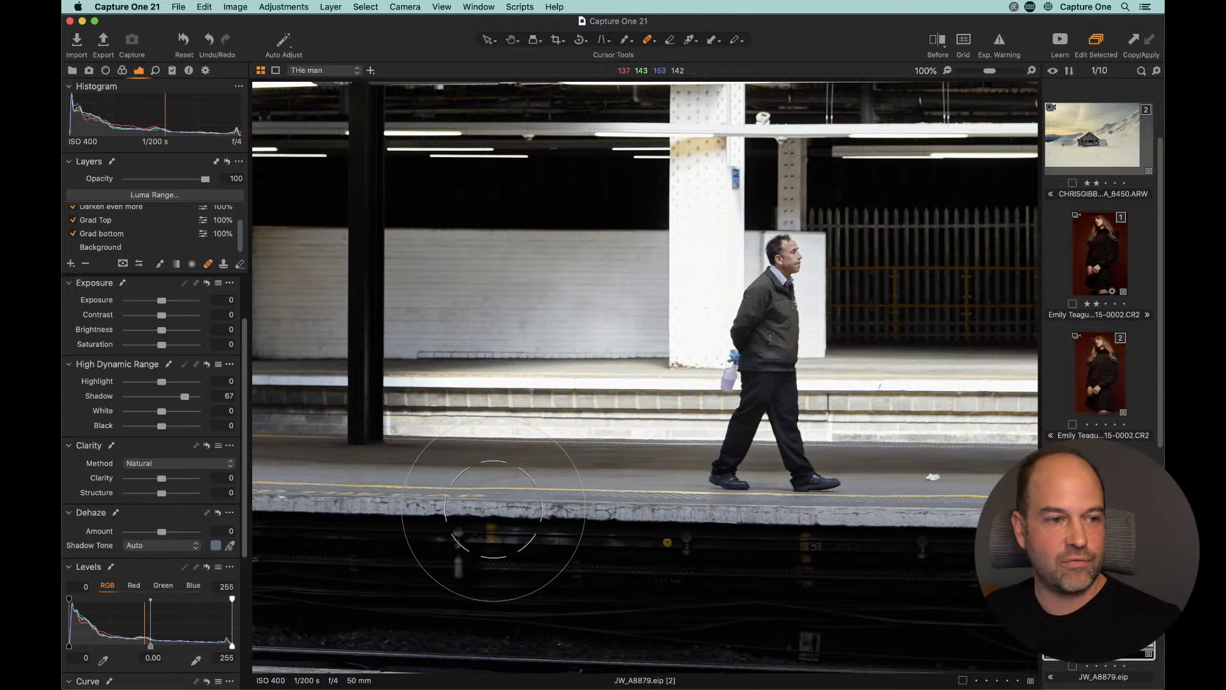
pyautogui.rightClick(496, 515)
pyautogui.moveTo(495, 512); pyautogui.dragTo(488, 512)
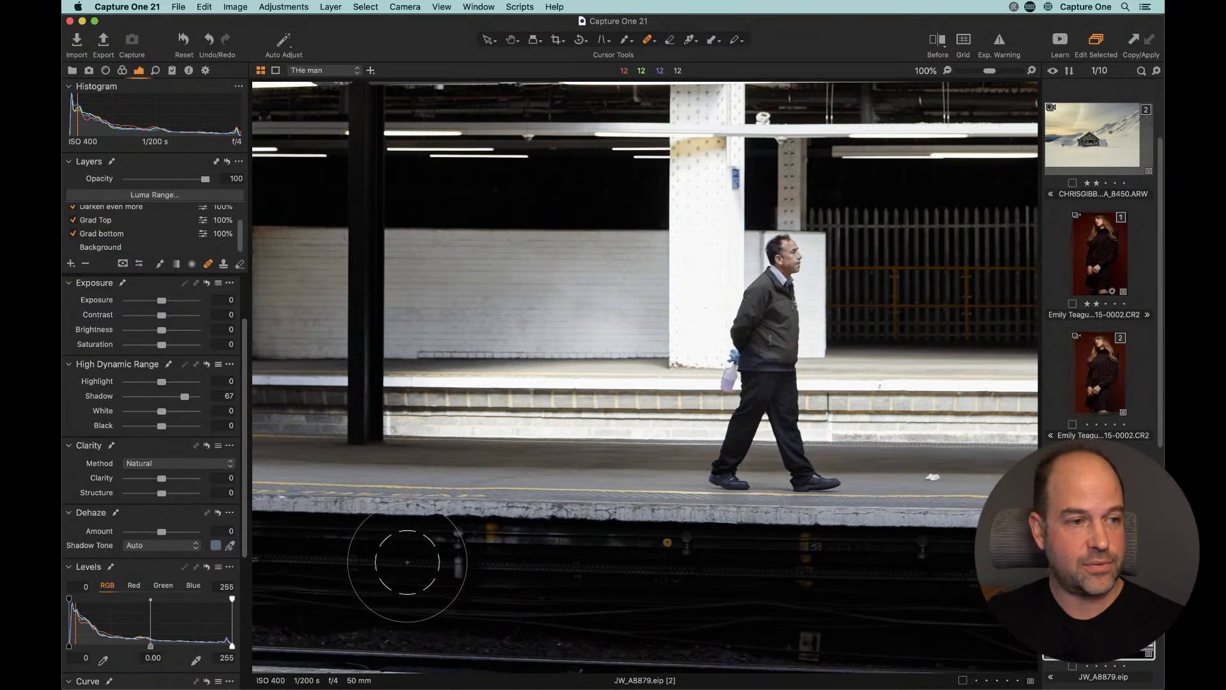
pyautogui.press('[')
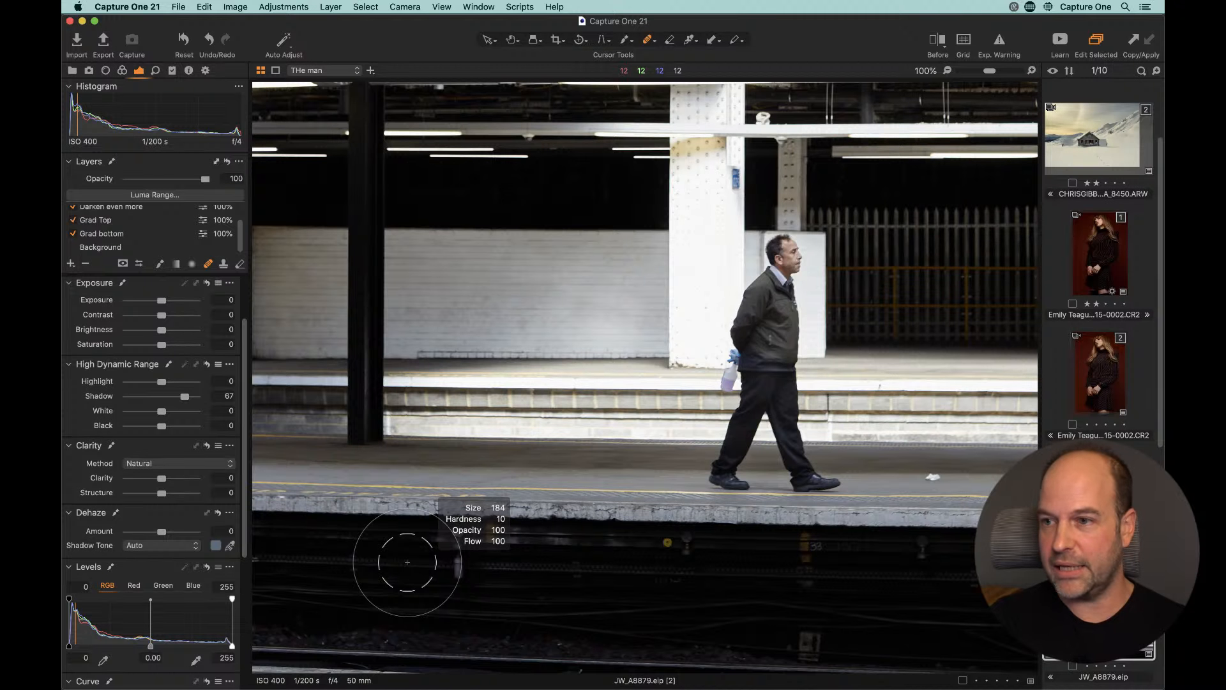
pyautogui.press('[')
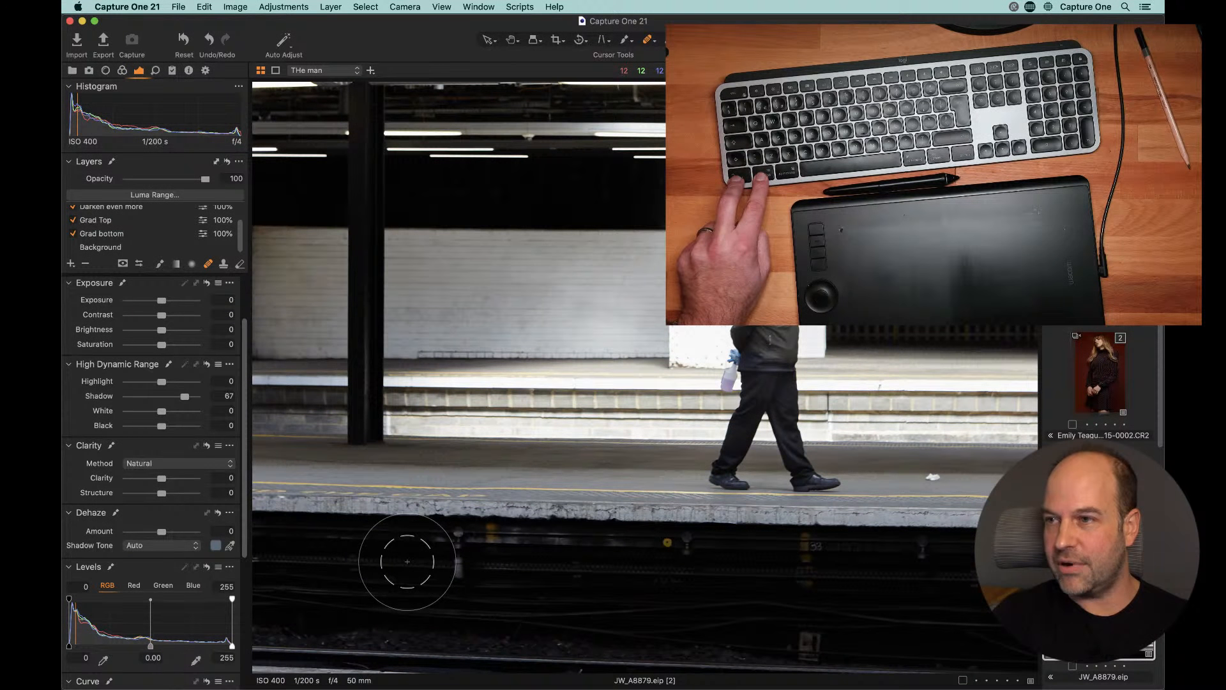
# Step: Set the Heal brush to size 76 and hardness 12
pyautogui.moveTo(408, 561)
pyautogui.mouseDown()
pyautogui.moveTo(378, 561)
pyautogui.moveTo(411, 561)
pyautogui.moveTo(400, 562)
pyautogui.mouseUp()
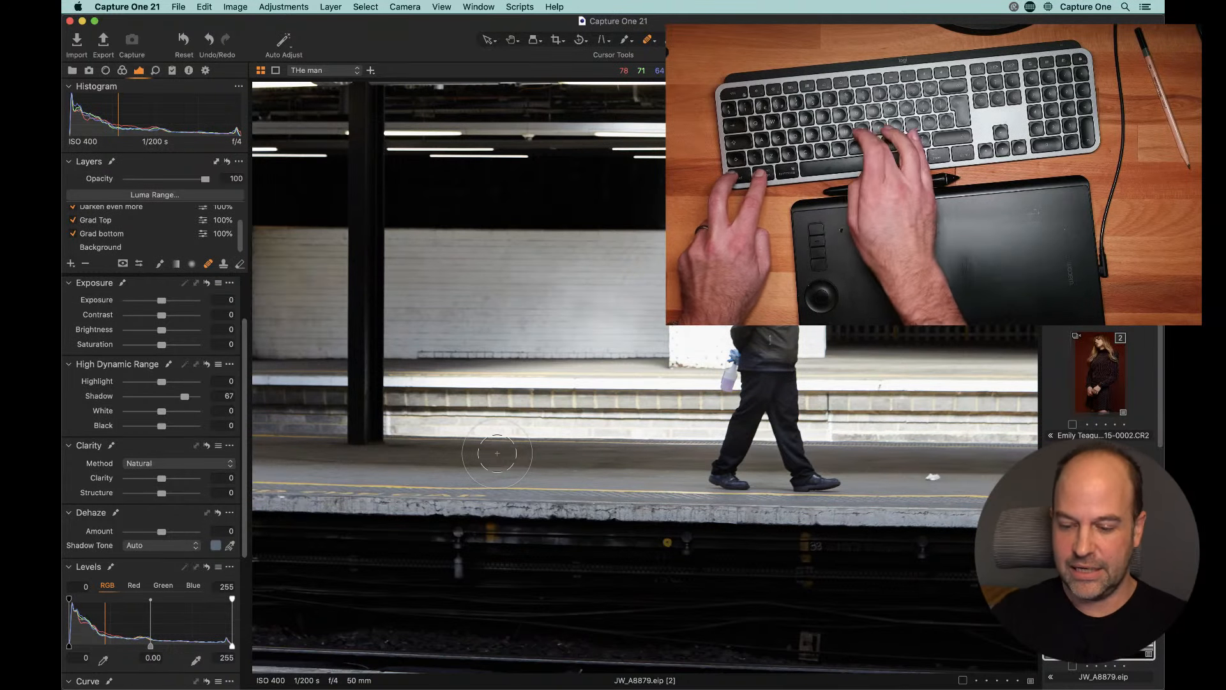
pyautogui.press('h')
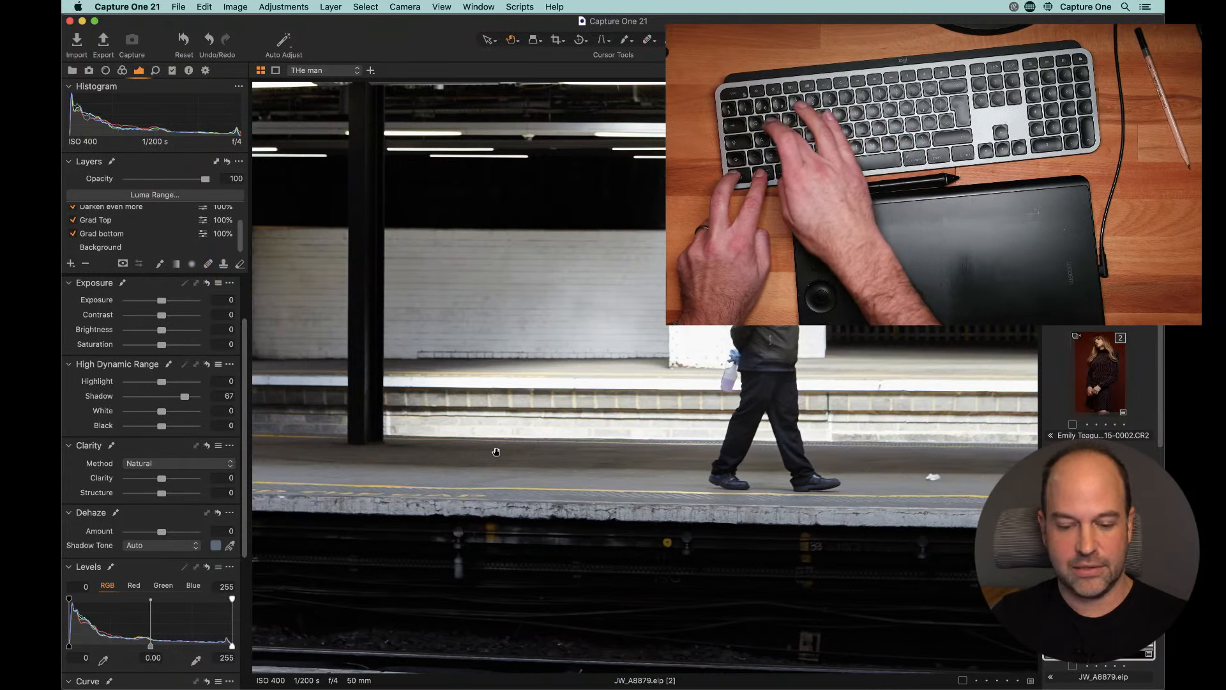
pyautogui.press('q')
pyautogui.moveTo(497, 453)
pyautogui.mouseDown()
pyautogui.moveTo(507, 454)
pyautogui.moveTo(495, 453)
pyautogui.mouseUp()
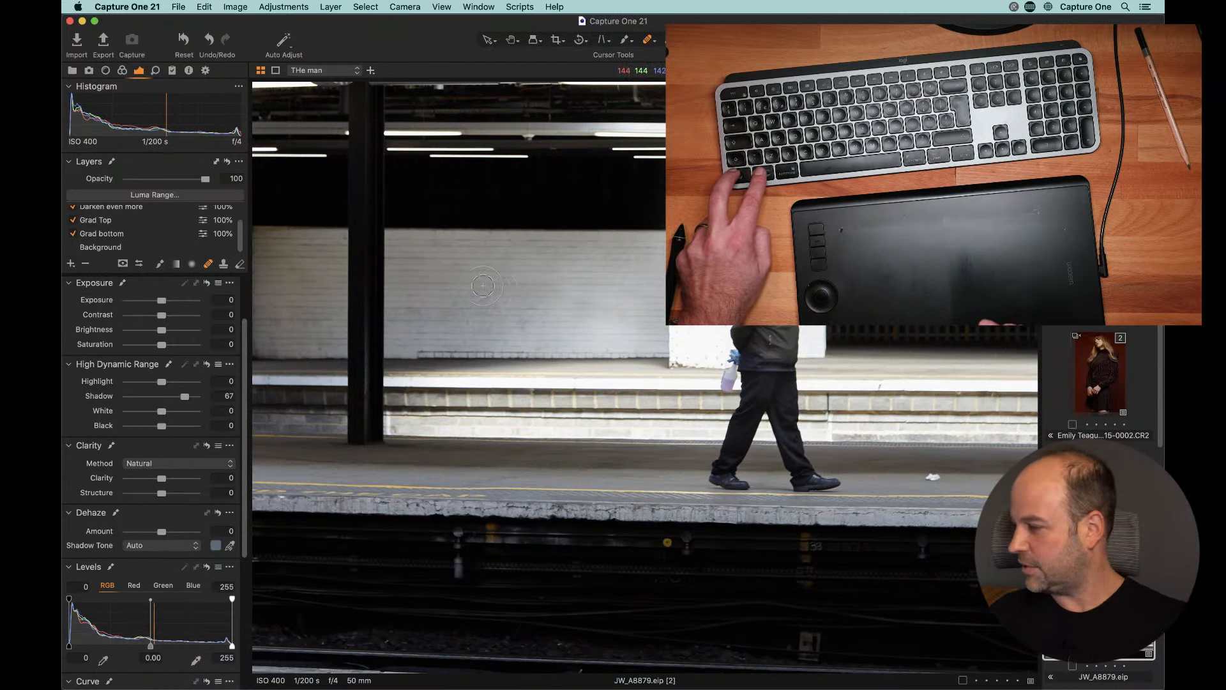
pyautogui.moveTo(482, 286); pyautogui.dragTo(471, 286)
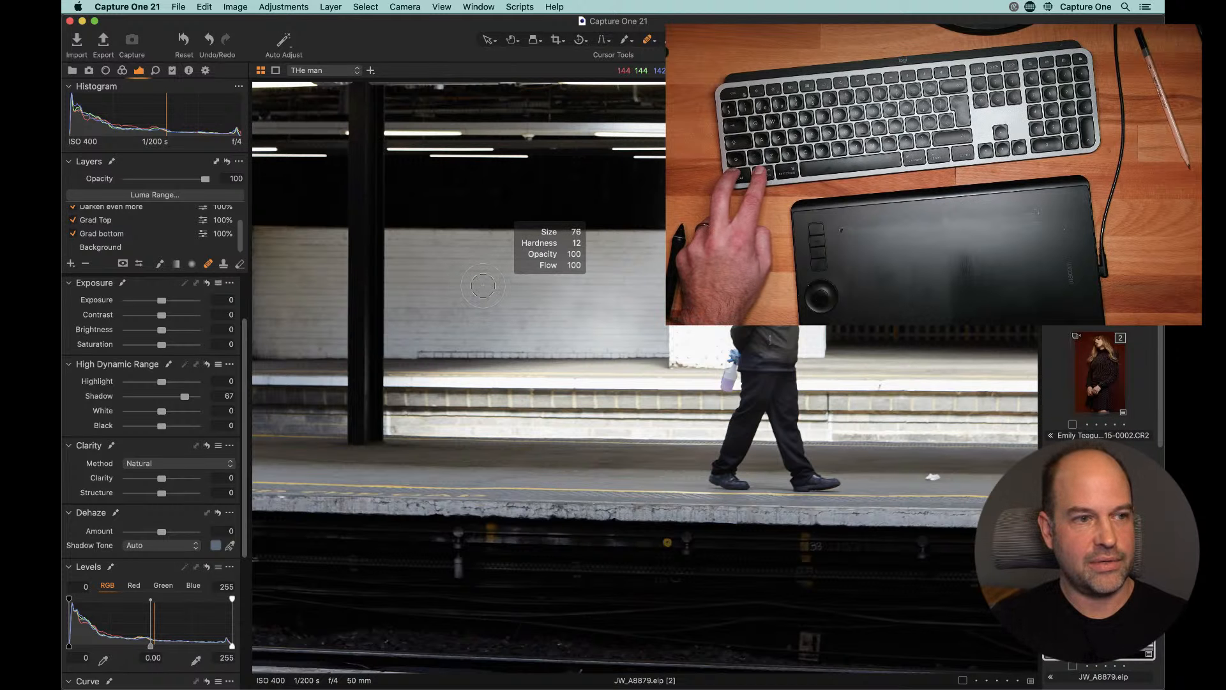
pyautogui.moveTo(482, 285); pyautogui.dragTo(483, 285)
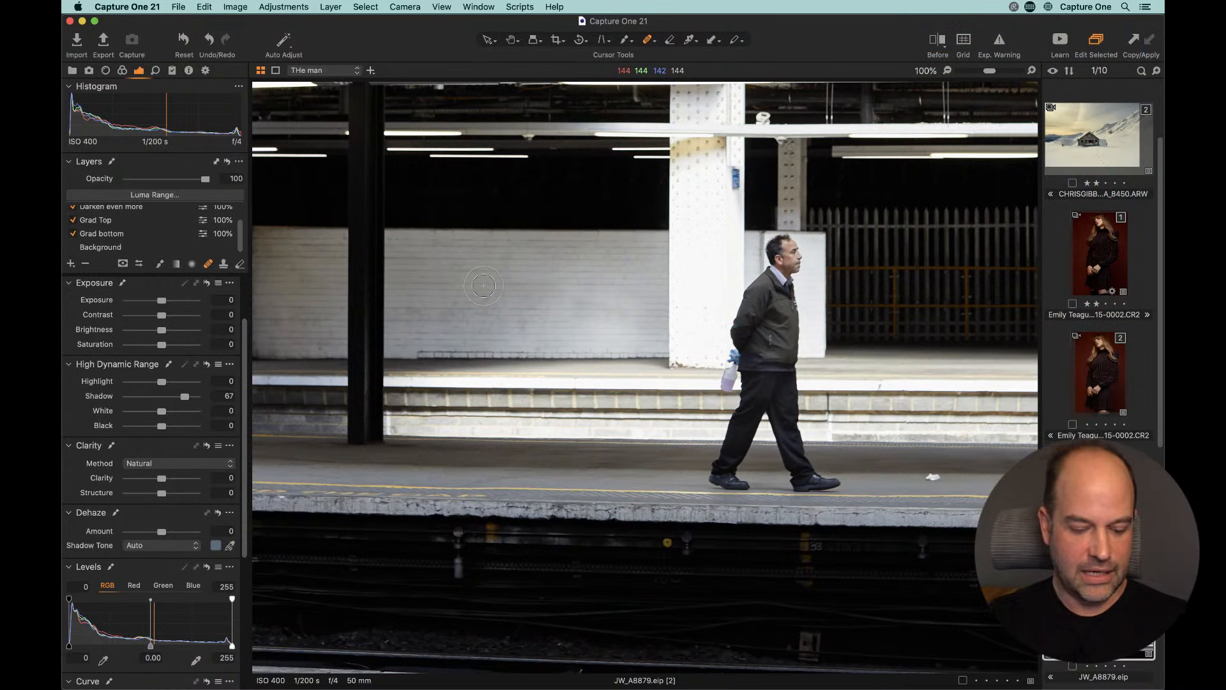
# Step: Heal away the yellow dot and the vertical fixture below the platform edge, and the litter in front of the man
pyautogui.click(666, 542)
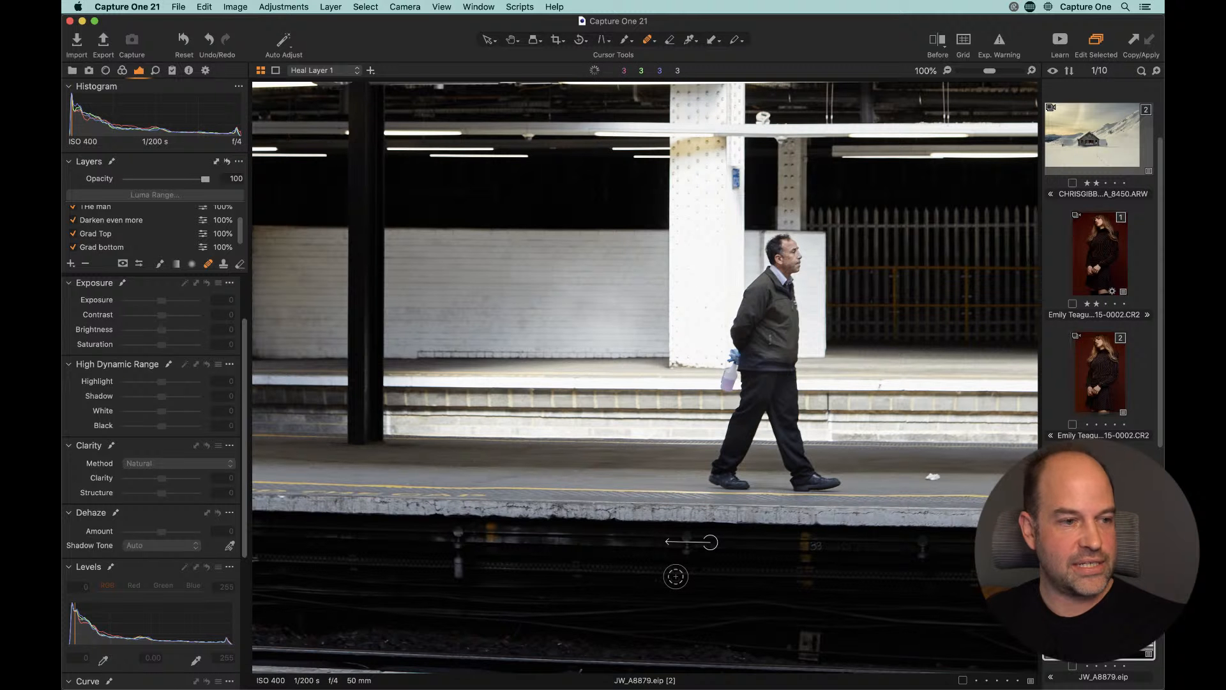
pyautogui.moveTo(453, 536); pyautogui.dragTo(453, 572)
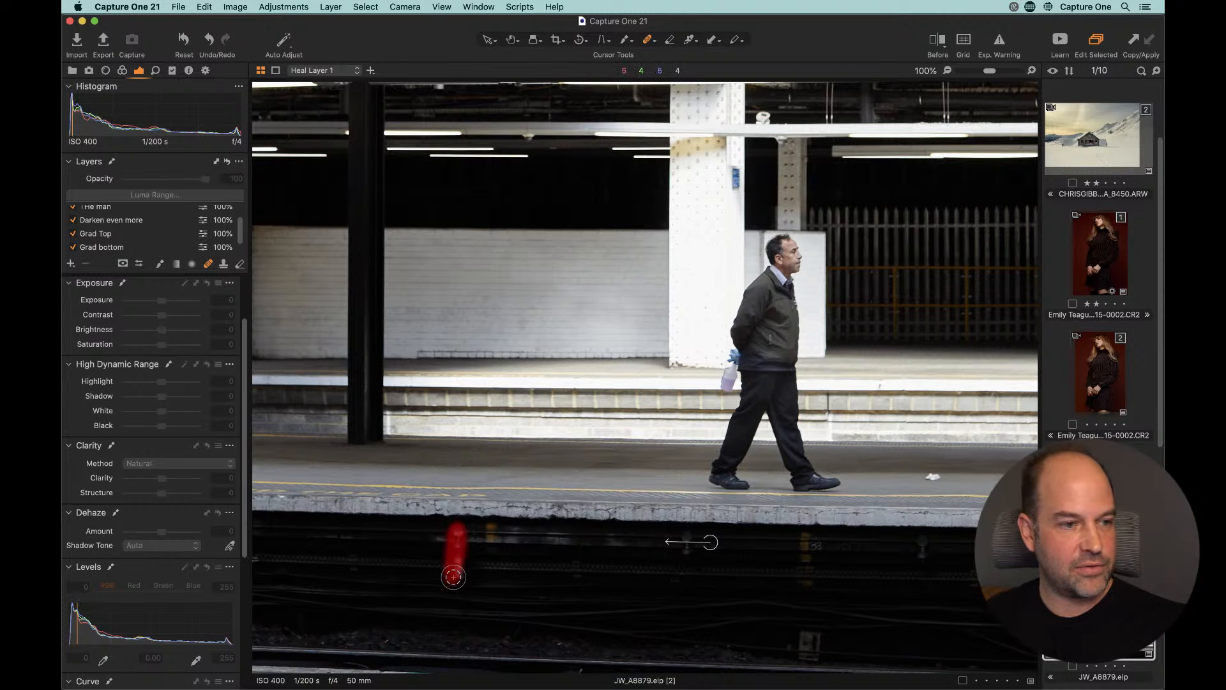
pyautogui.click(931, 474)
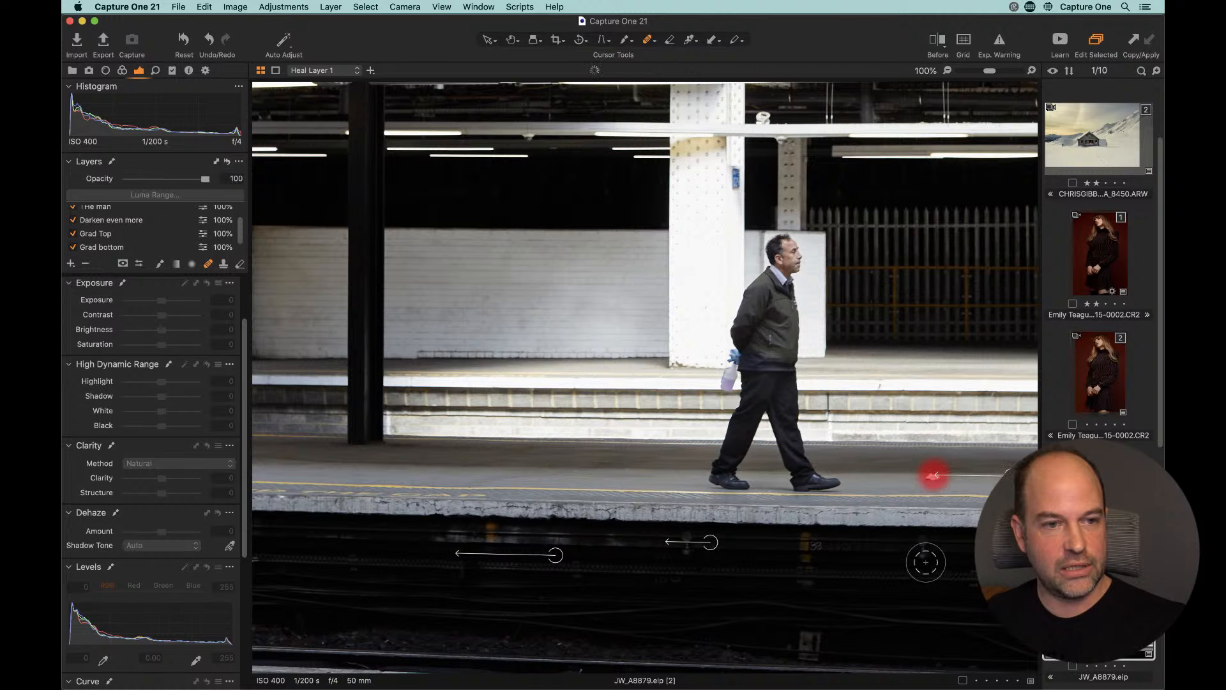
# Step: Heal away the bright patch on the tracks and the remaining pale fixtures below the platform edge ahead of the man
pyautogui.moveTo(871, 551); pyautogui.dragTo(681, 552)
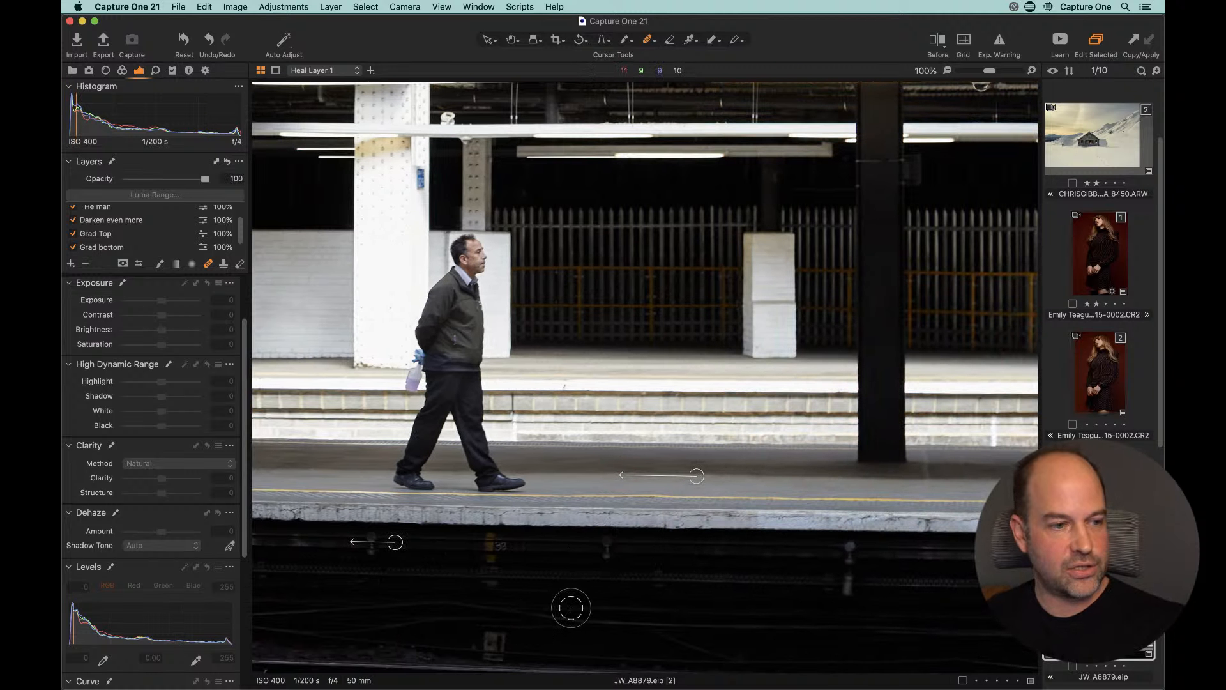
pyautogui.click(496, 639)
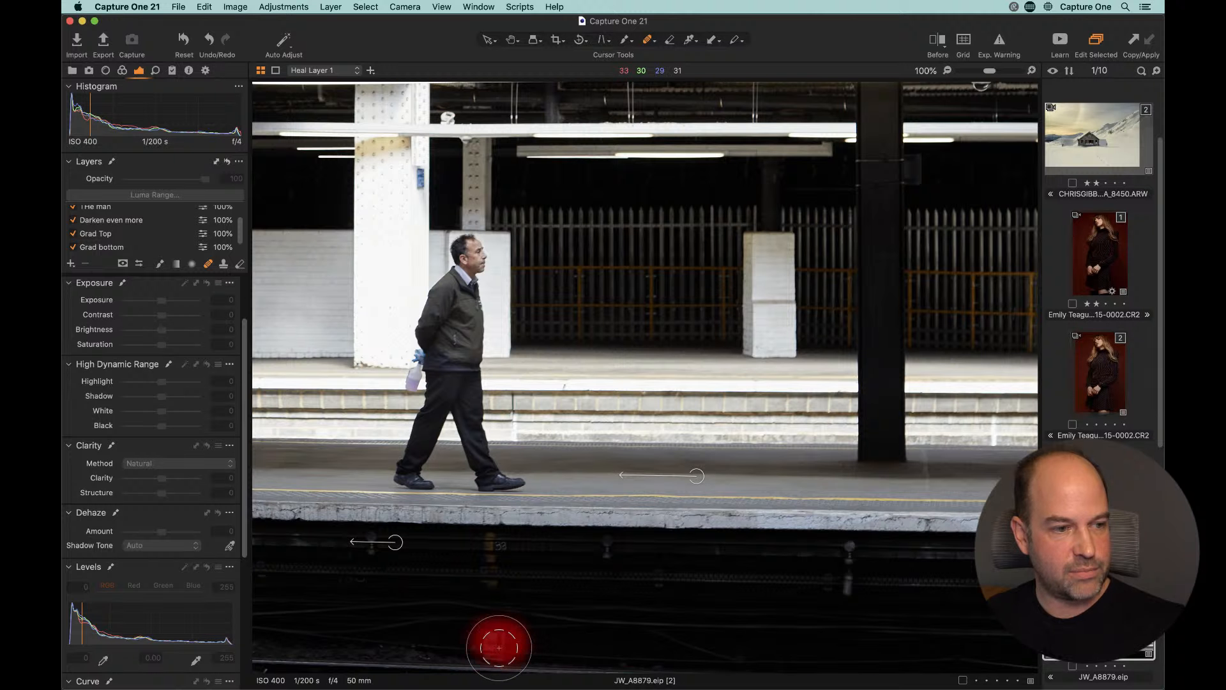
pyautogui.moveTo(685, 578); pyautogui.dragTo(667, 576)
pyautogui.click(609, 546)
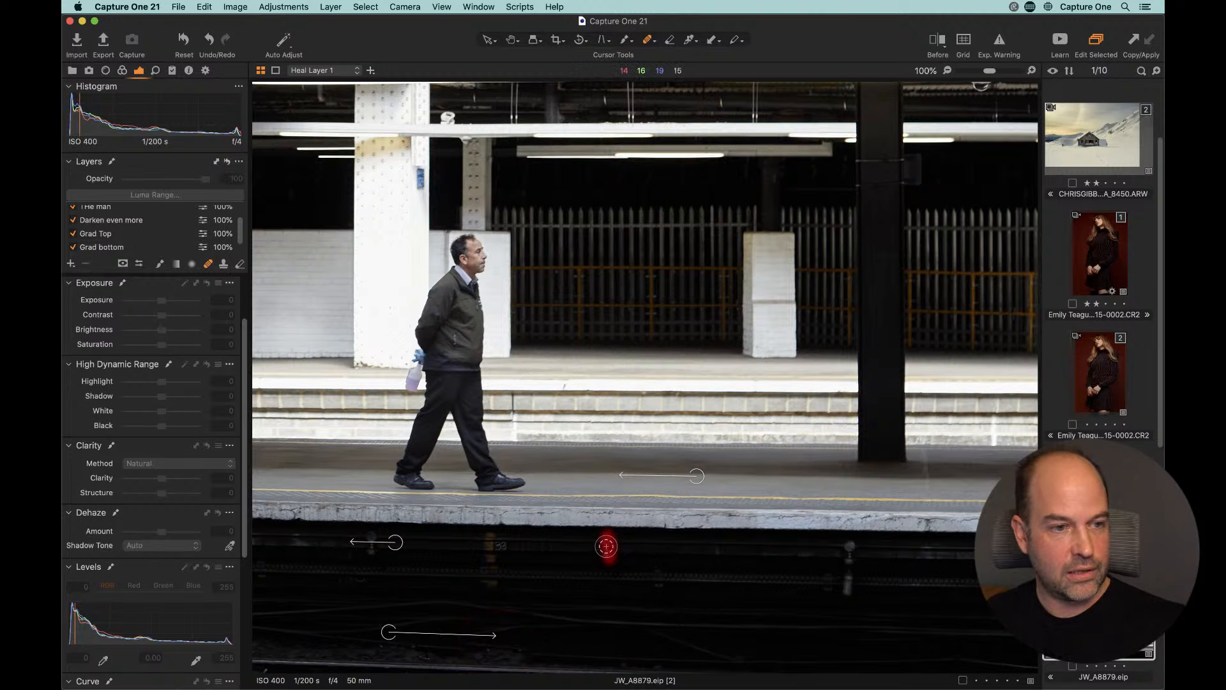
pyautogui.moveTo(850, 583)
pyautogui.mouseDown()
pyautogui.moveTo(855, 545)
pyautogui.moveTo(847, 596)
pyautogui.mouseUp()
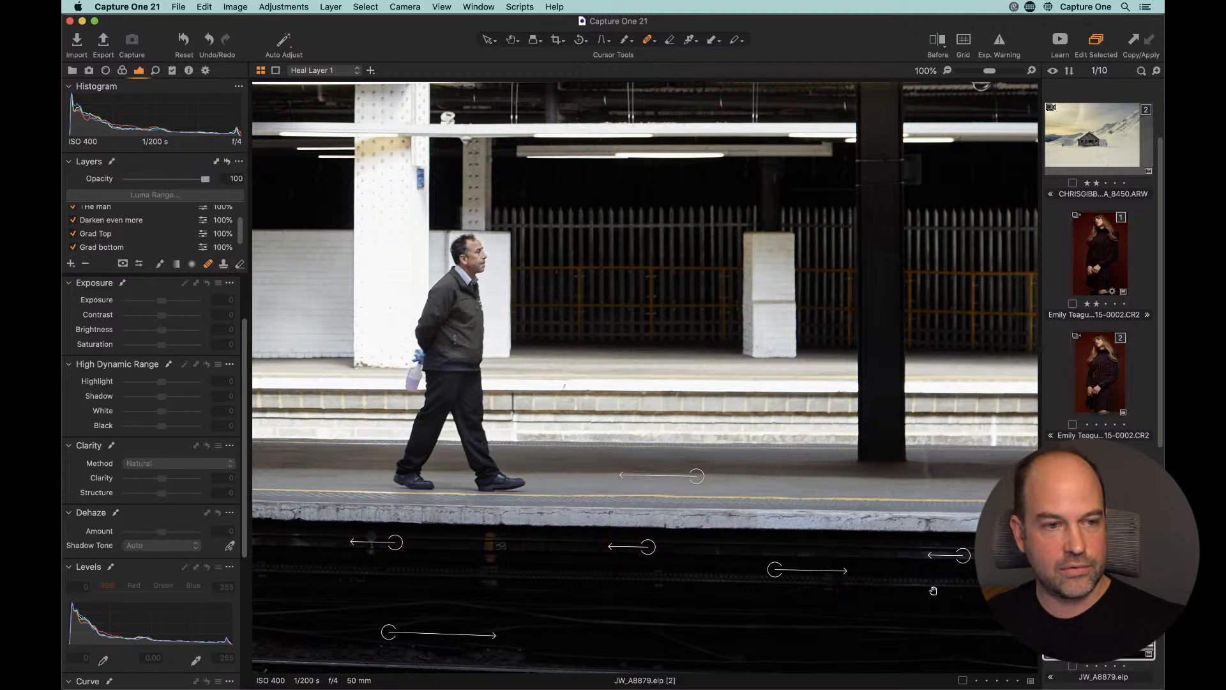
pyautogui.hscroll(5, 842, 562)
pyautogui.moveTo(785, 557)
pyautogui.mouseDown()
pyautogui.moveTo(783, 540)
pyautogui.moveTo(780, 563)
pyautogui.mouseUp()
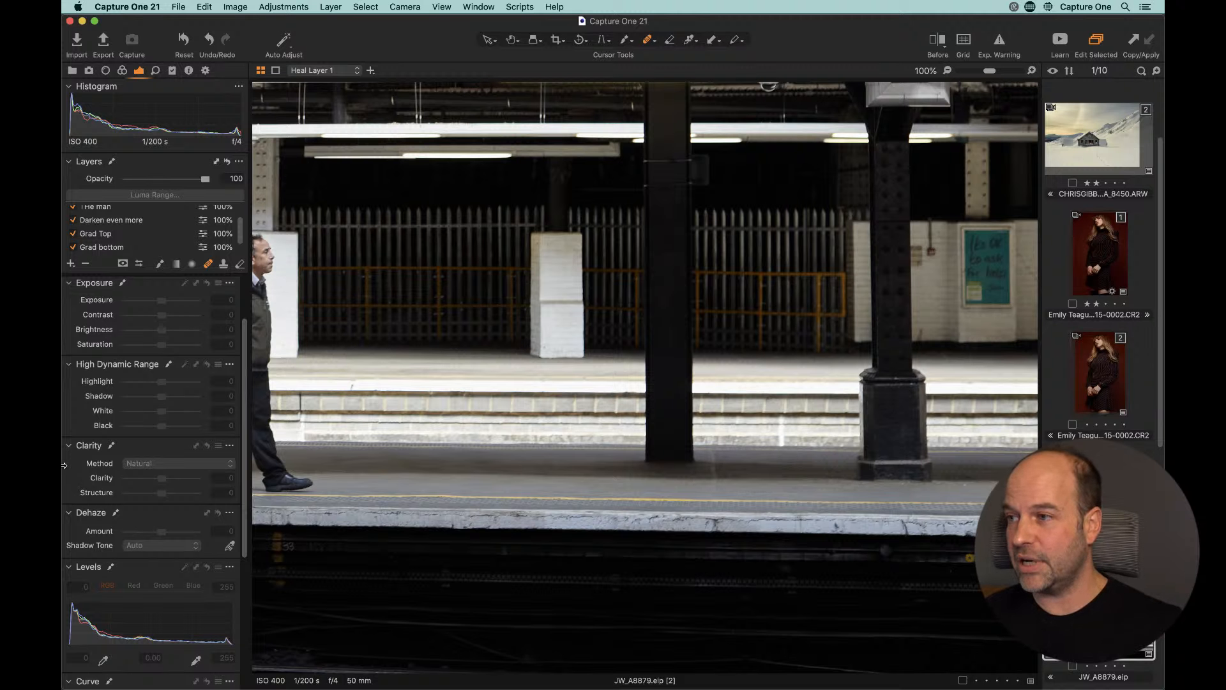
# Step: Fit the whole station photo in the view and examine the Airbrush option in the mask brush settings
pyautogui.press('h')
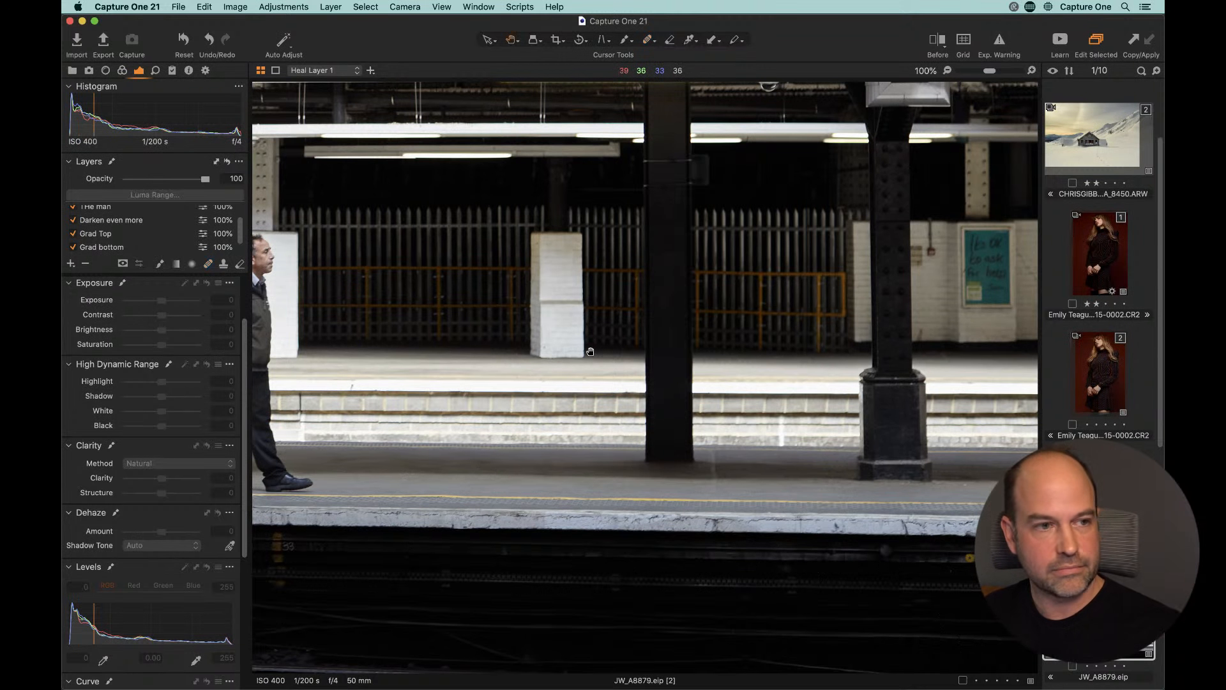
pyautogui.doubleClick(591, 373)
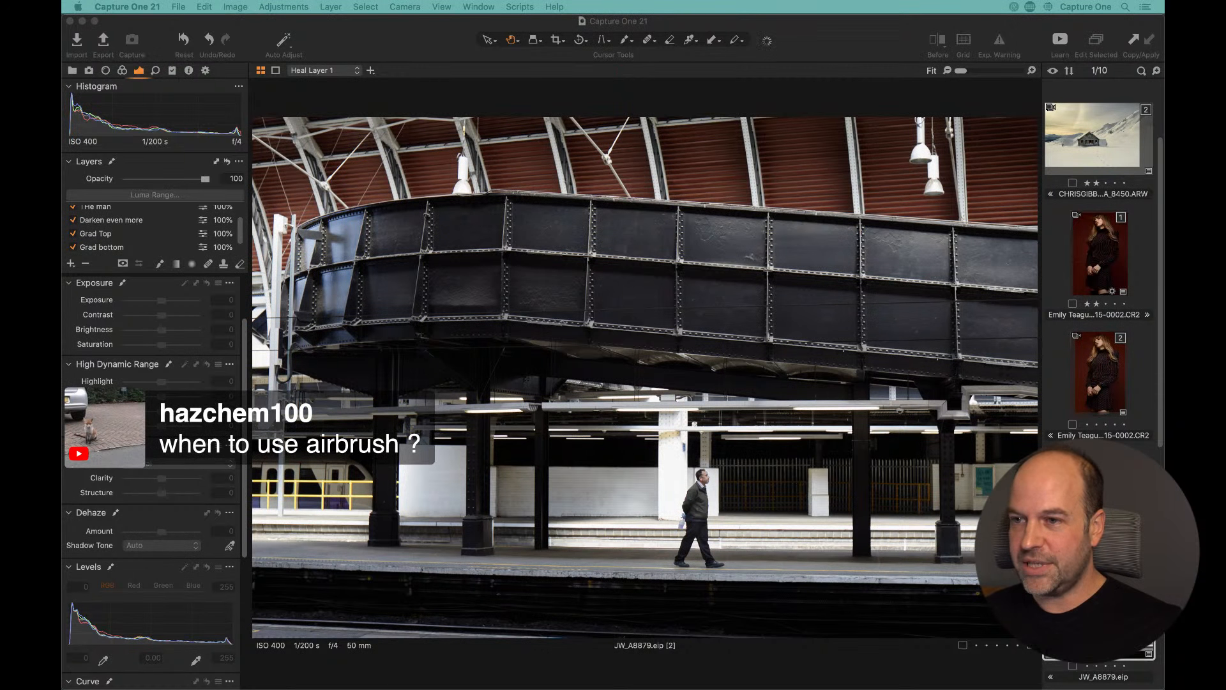
pyautogui.press('b')
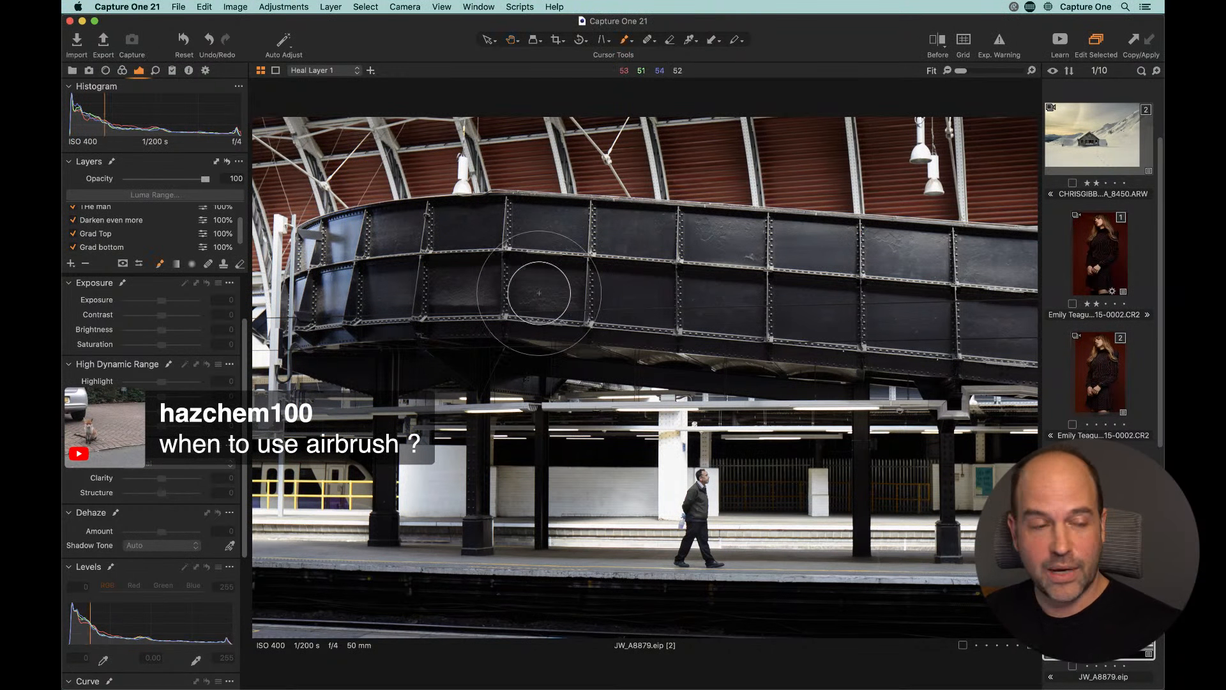
pyautogui.rightClick(547, 303)
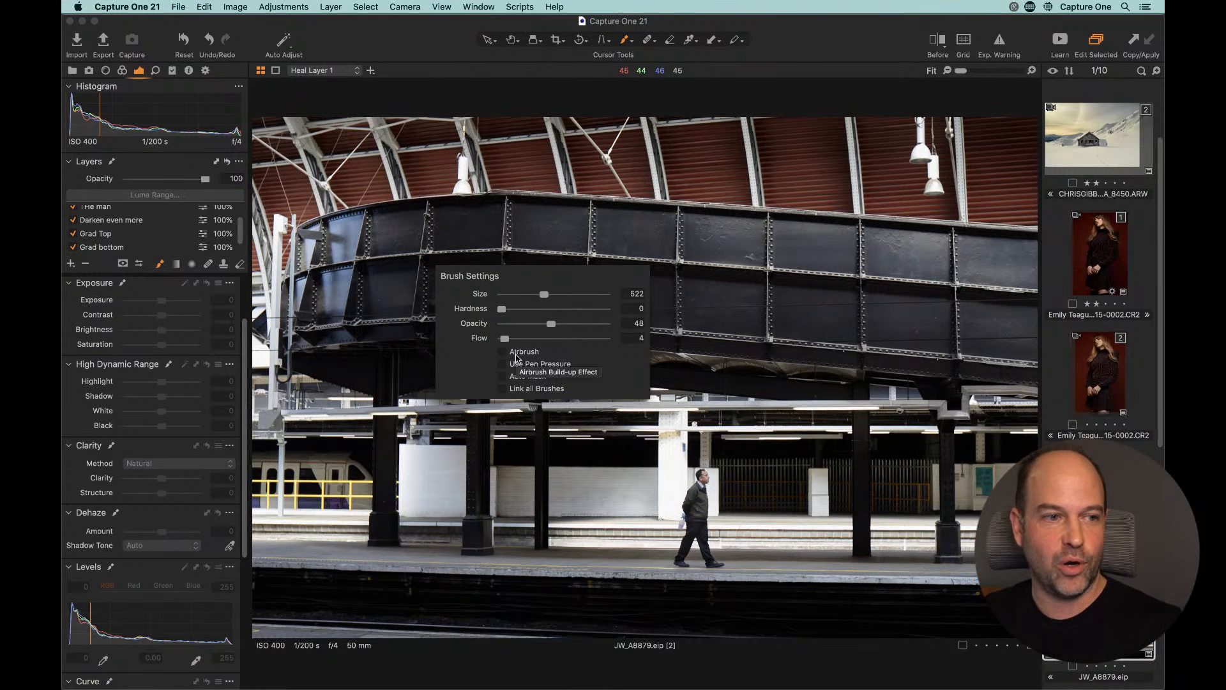
pyautogui.press('space')
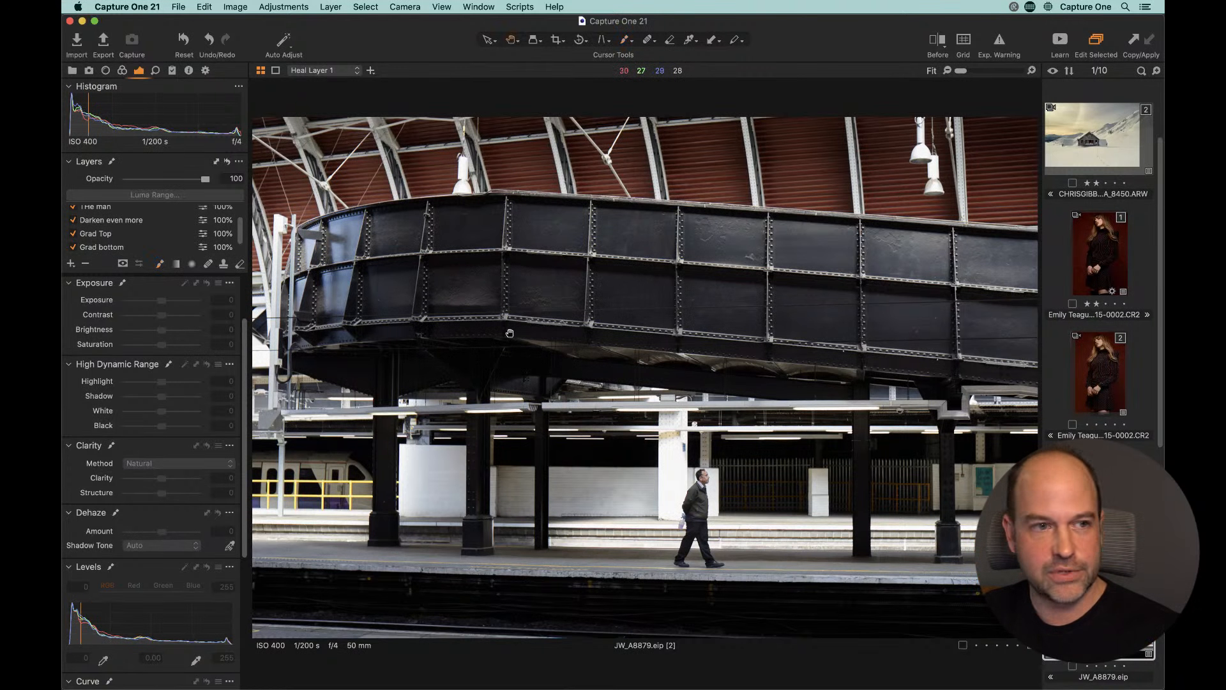
# Step: Open the first, unedited variant of portrait L9991570.DNG in the viewer and hide the browser
pyautogui.press('alt+super+v')
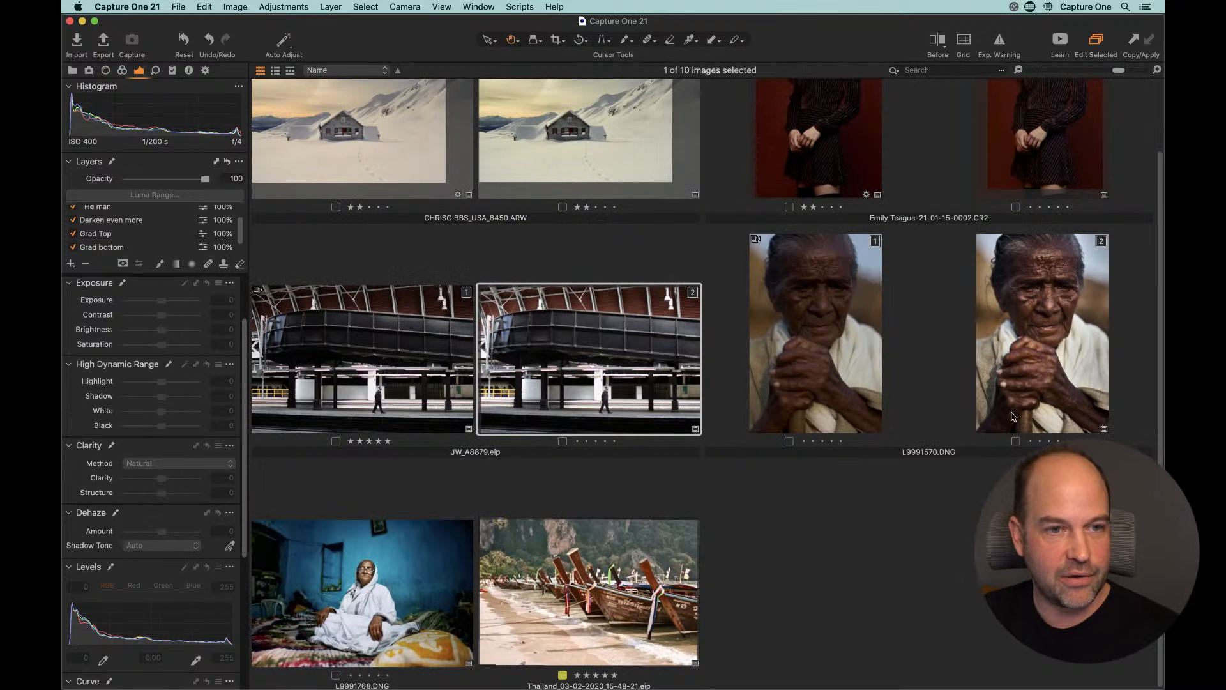
pyautogui.click(1020, 340)
pyautogui.doubleClick(798, 338)
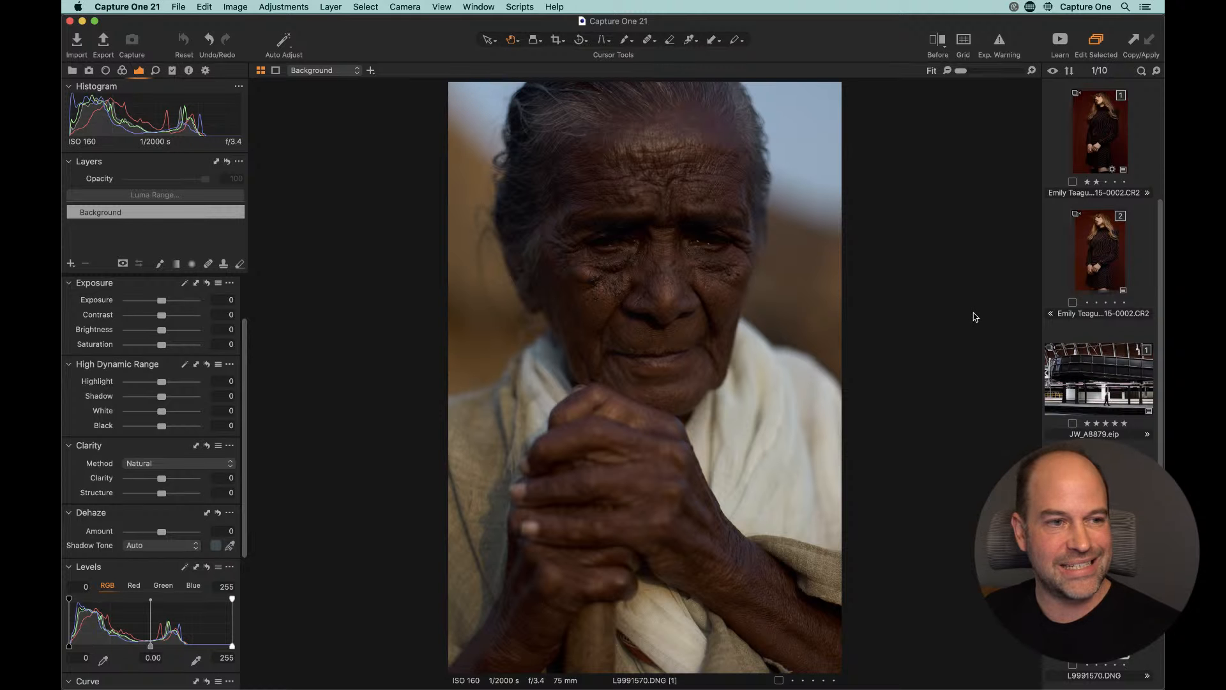
pyautogui.press('super+alt+v')
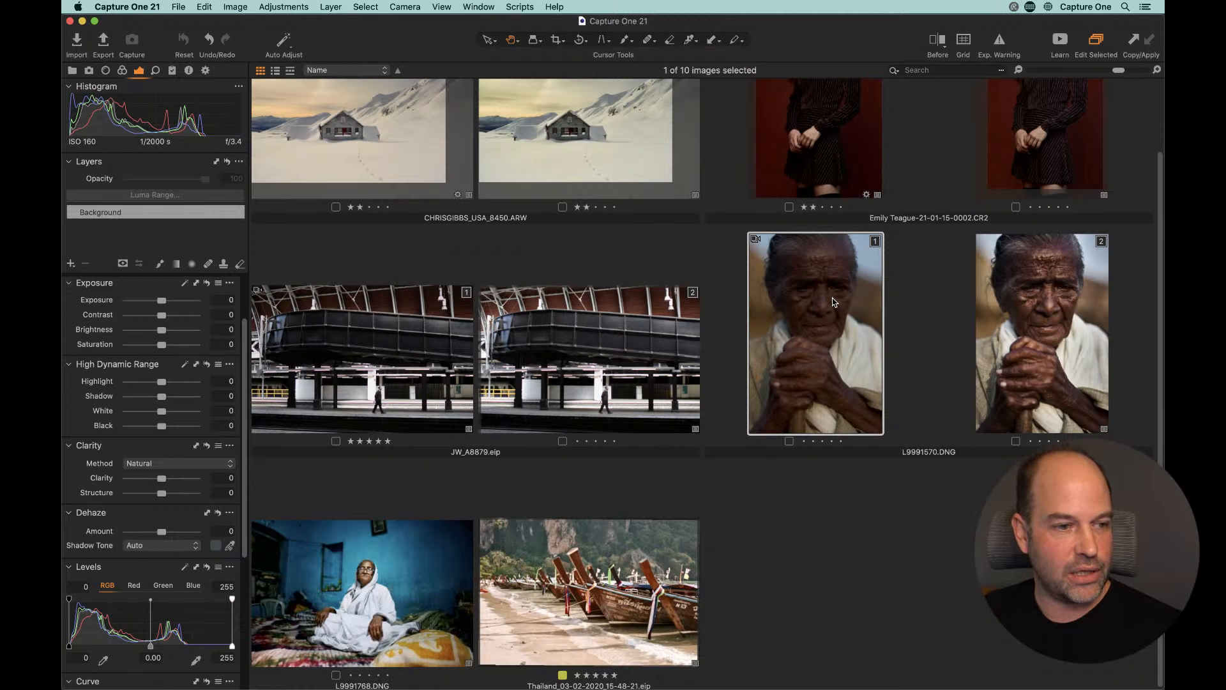
pyautogui.press('super+alt+v')
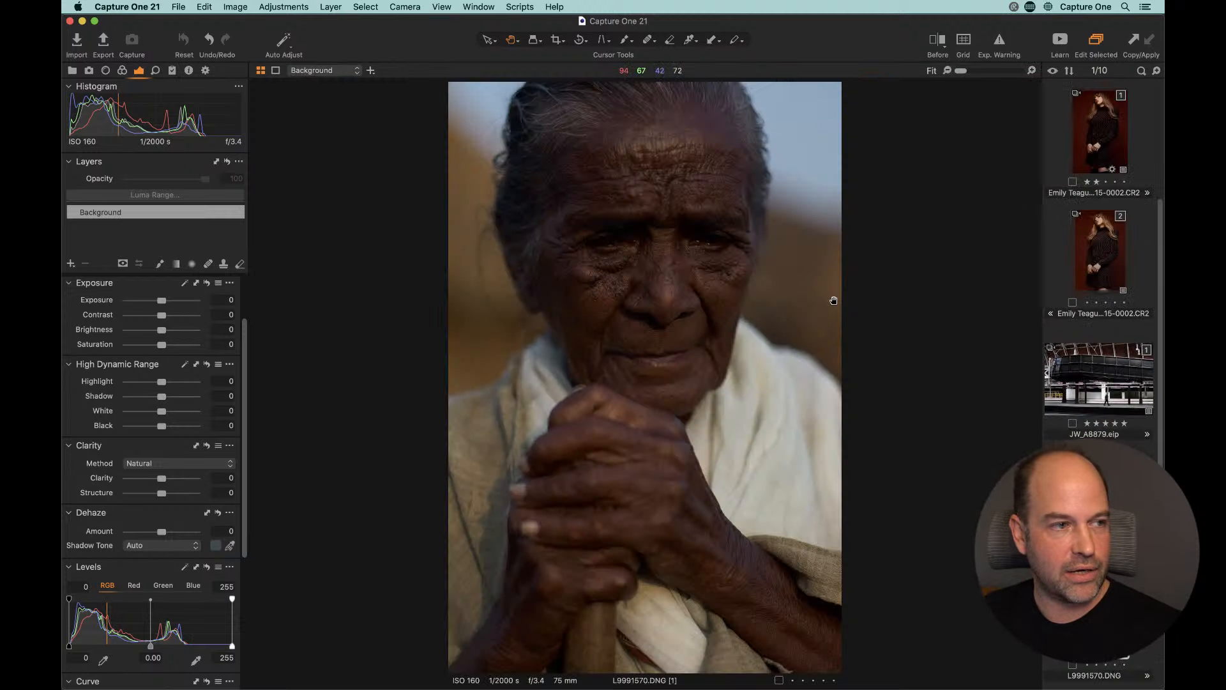
pyautogui.press('super+b')
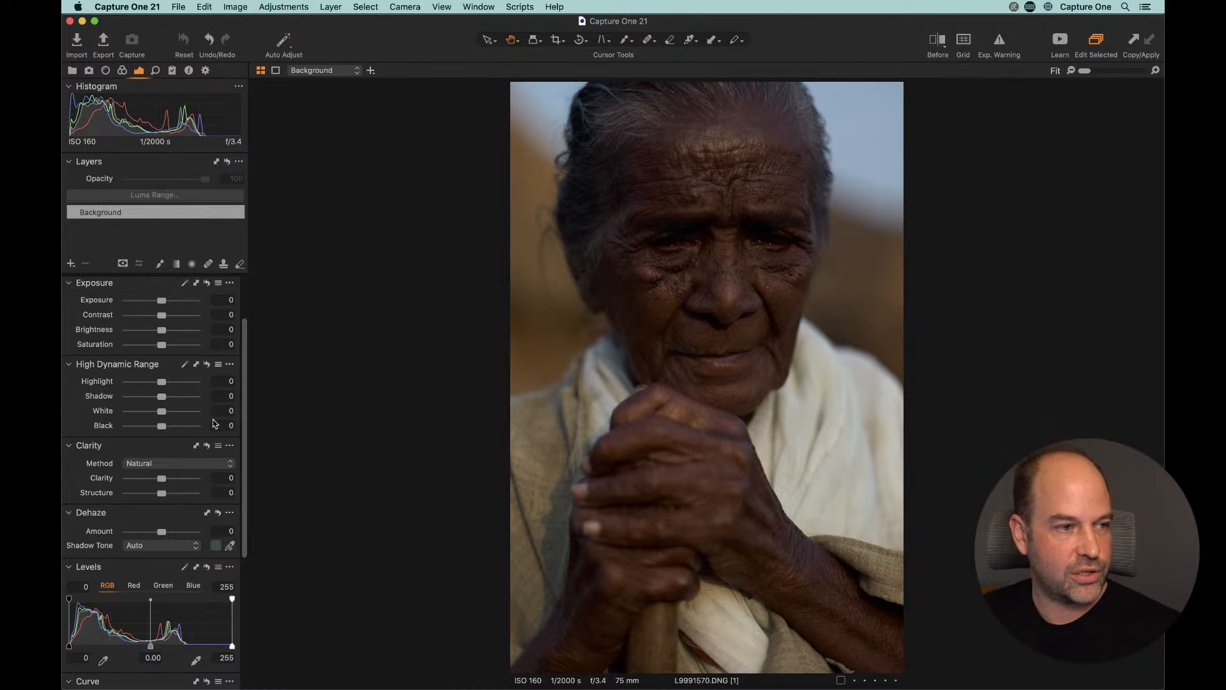
# Step: Set the portrait's Background layer Exposure to 1.19
pyautogui.moveTo(246, 414); pyautogui.dragTo(254, 593)
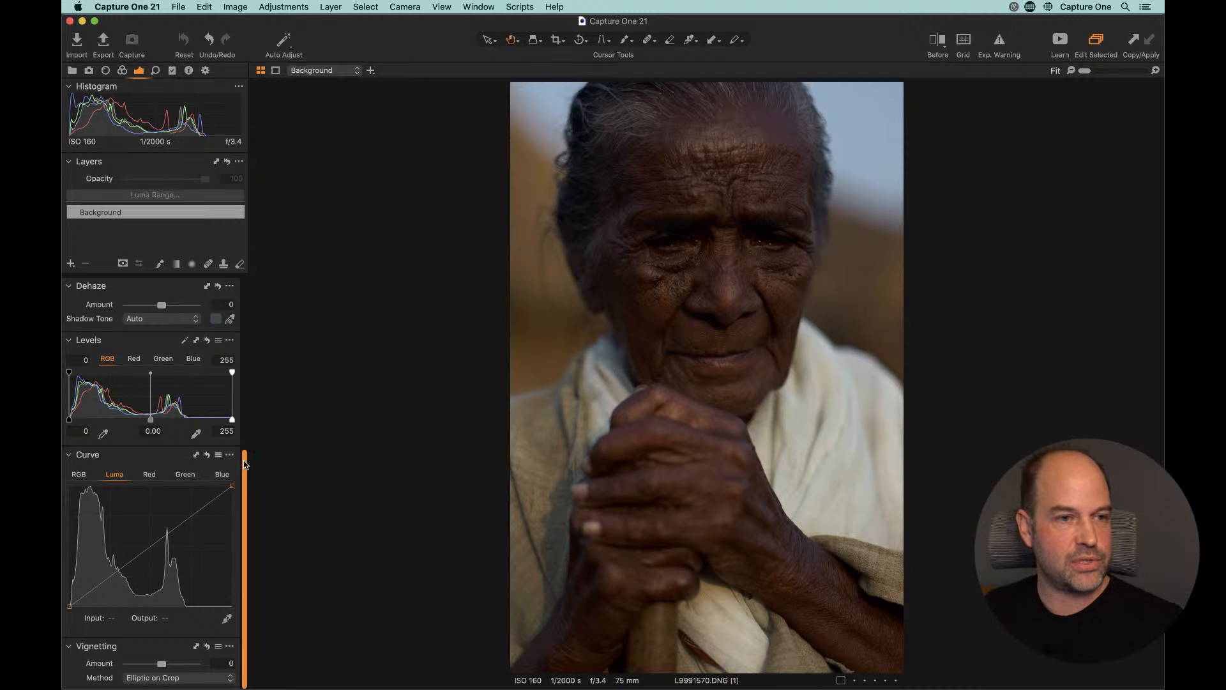
pyautogui.moveTo(245, 466); pyautogui.dragTo(244, 382)
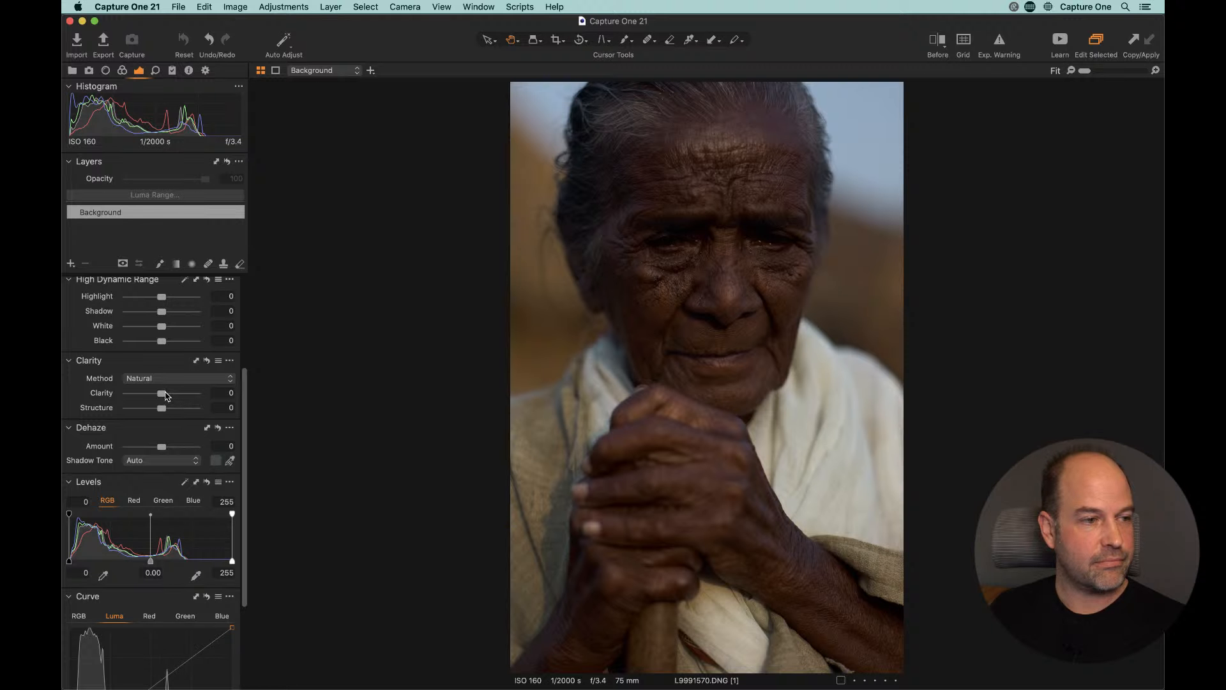
pyautogui.moveTo(246, 387); pyautogui.dragTo(246, 334)
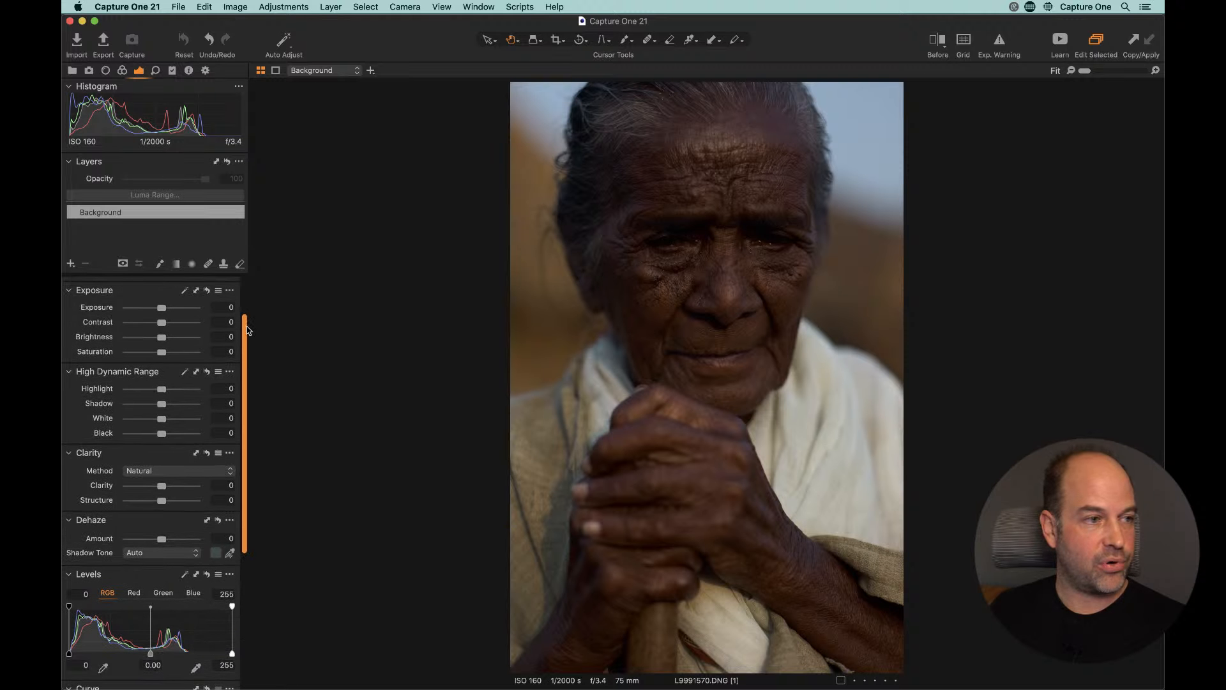
pyautogui.moveTo(162, 308); pyautogui.dragTo(173, 311)
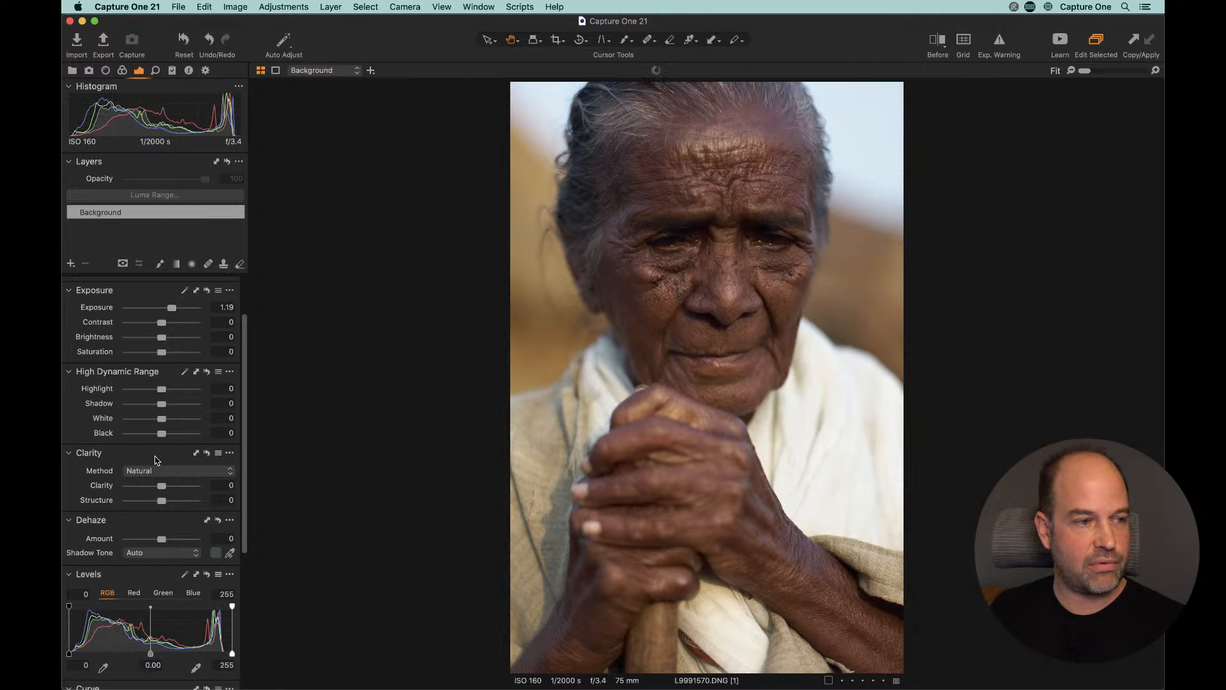
# Step: Apply automatic levels to the Background layer and lower its Highlight value to -47
pyautogui.click(185, 577)
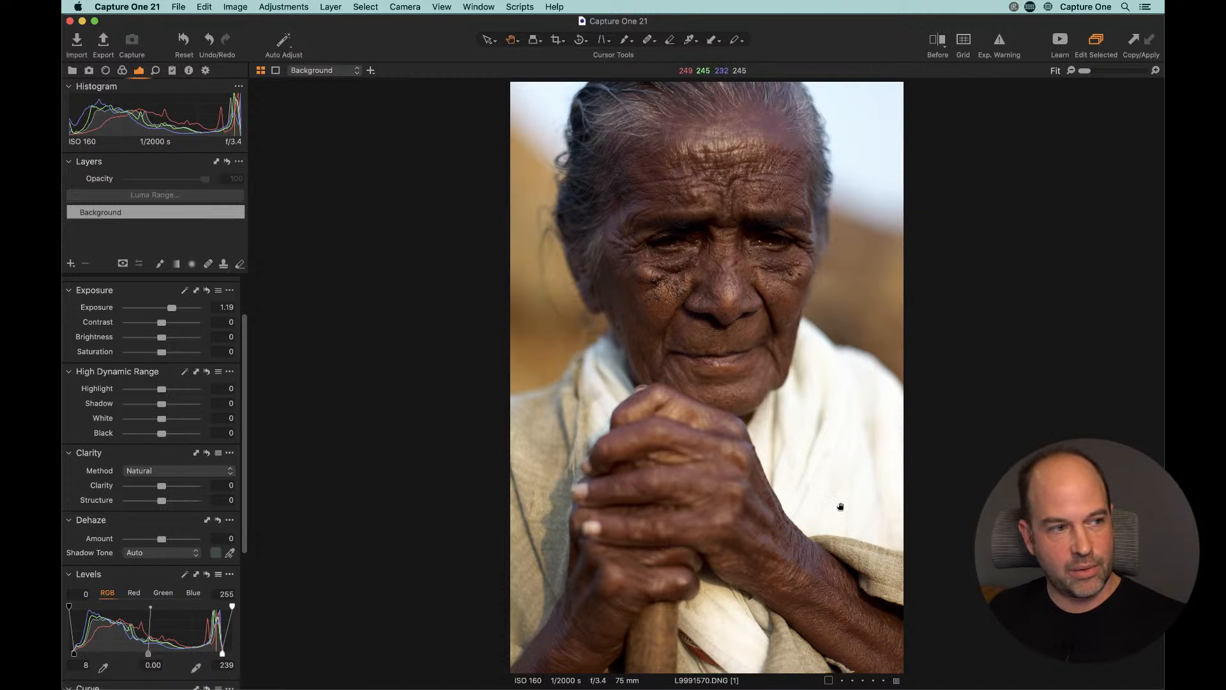
pyautogui.moveTo(161, 392); pyautogui.dragTo(146, 393)
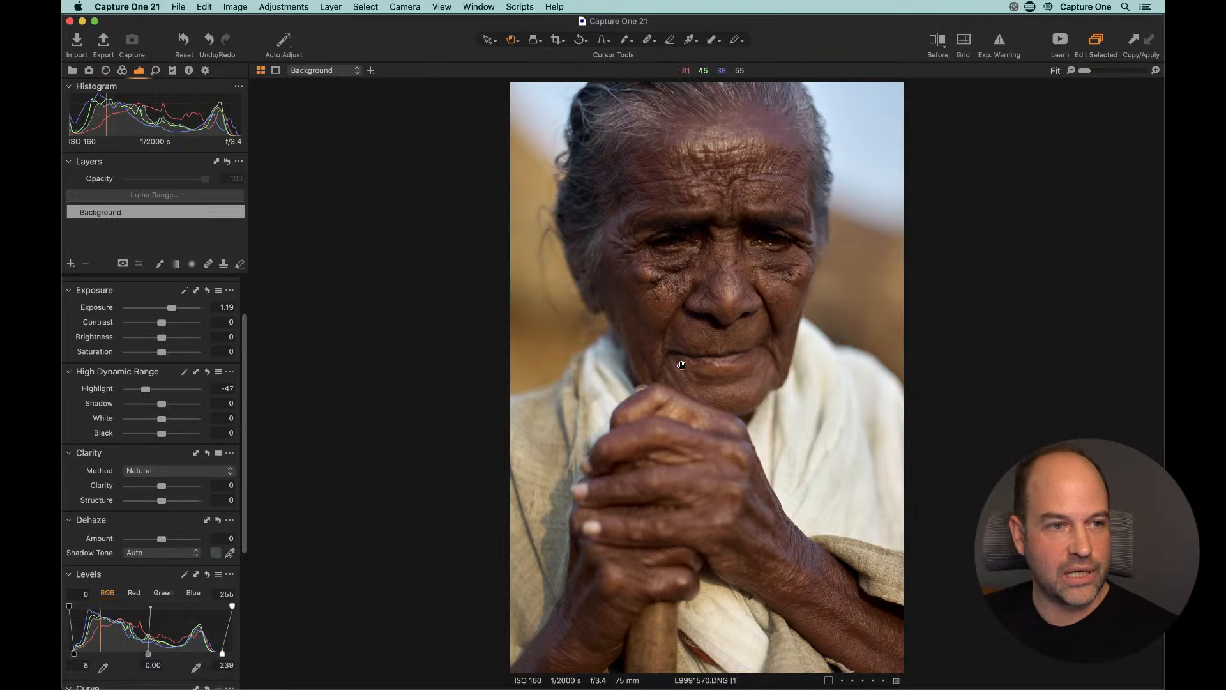
# Step: Try Clarity values of 31 and 45 on the Background layer, resetting the adjustment each time
pyautogui.moveTo(243, 327); pyautogui.dragTo(236, 289)
pyautogui.moveTo(165, 550)
pyautogui.mouseDown()
pyautogui.moveTo(193, 551)
pyautogui.moveTo(161, 553)
pyautogui.moveTo(178, 554)
pyautogui.mouseUp()
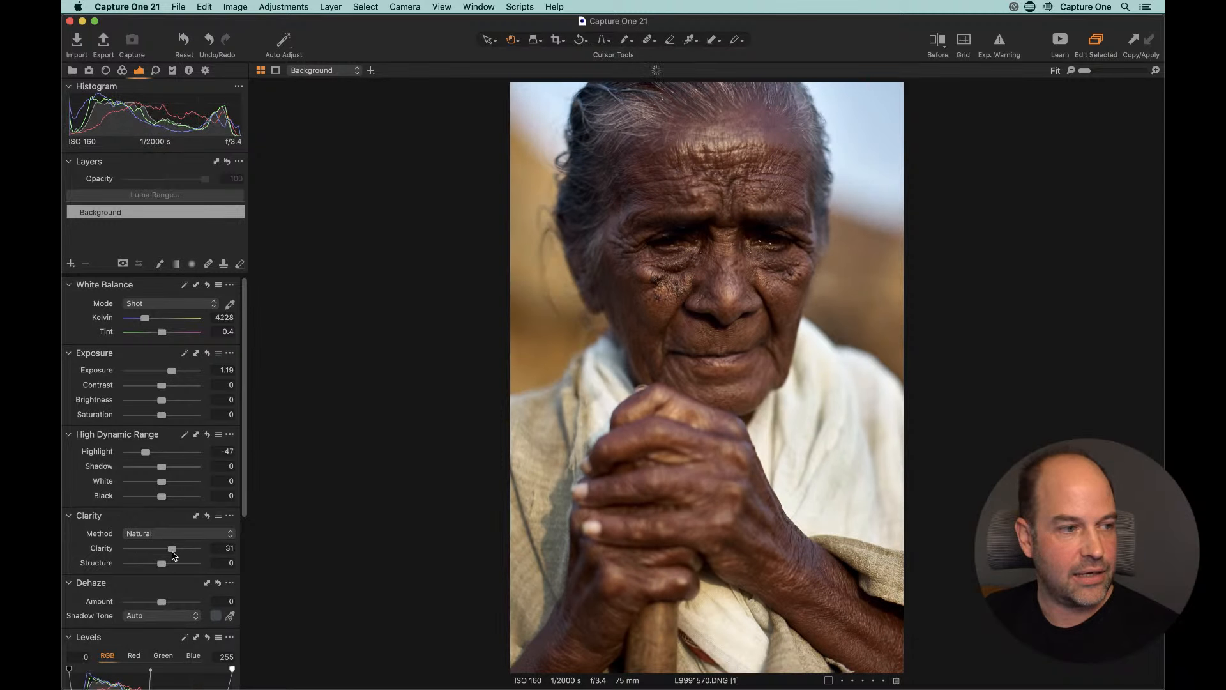
pyautogui.doubleClick(199, 553)
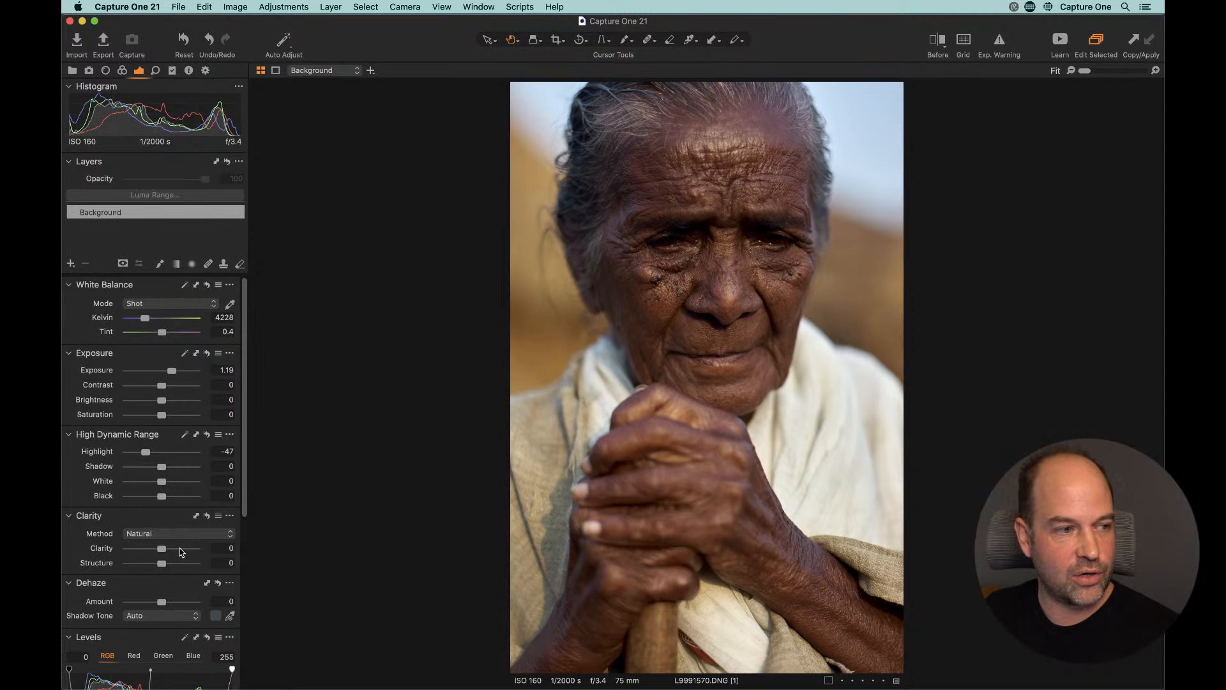
pyautogui.moveTo(162, 550); pyautogui.dragTo(179, 553)
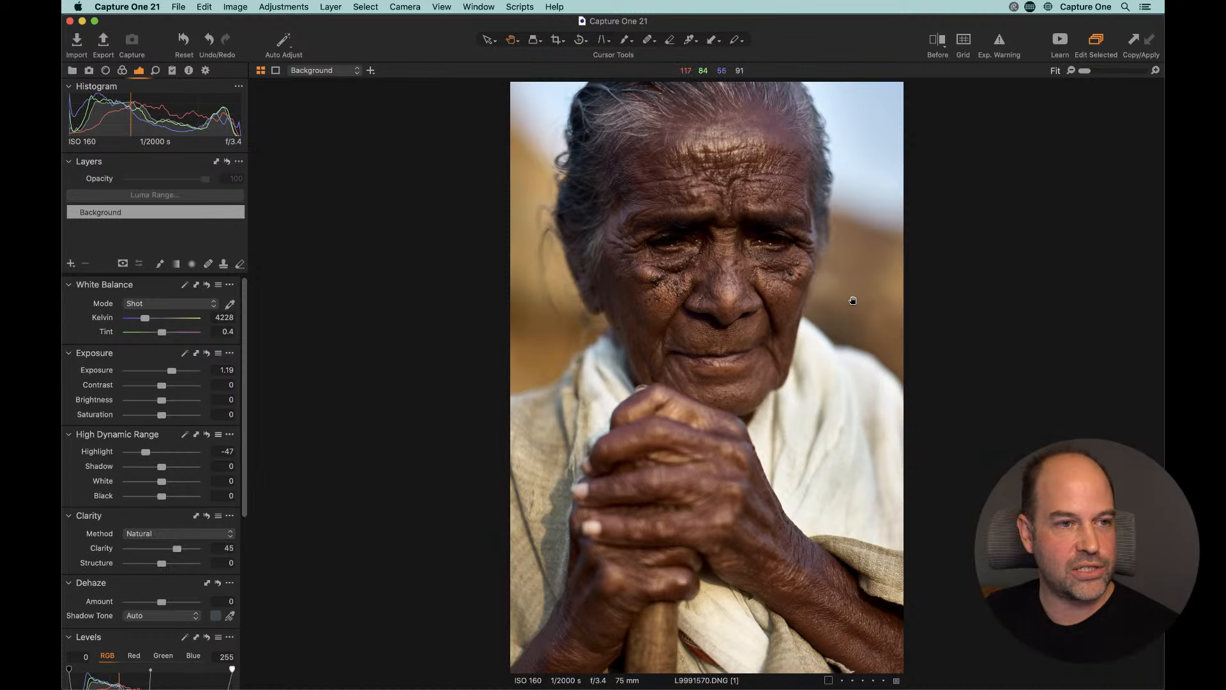
pyautogui.doubleClick(190, 551)
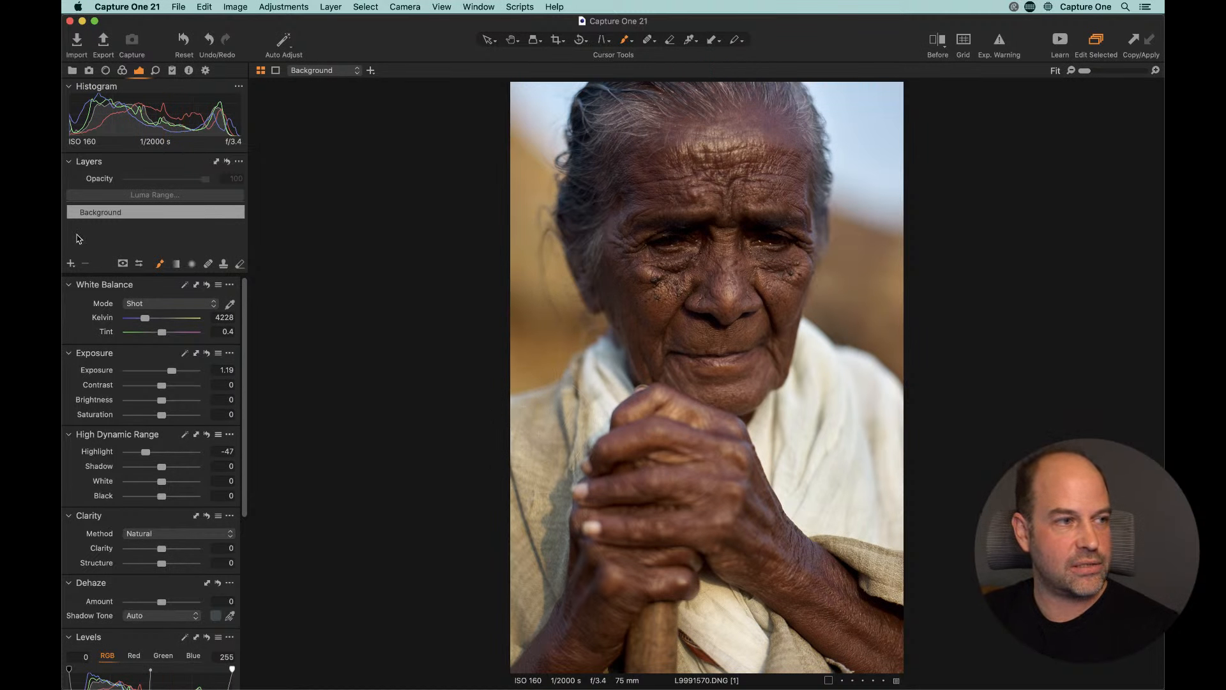
# Step: Add a new filled adjustment layer above the Background and raise its Clarity to 44
pyautogui.click(71, 263)
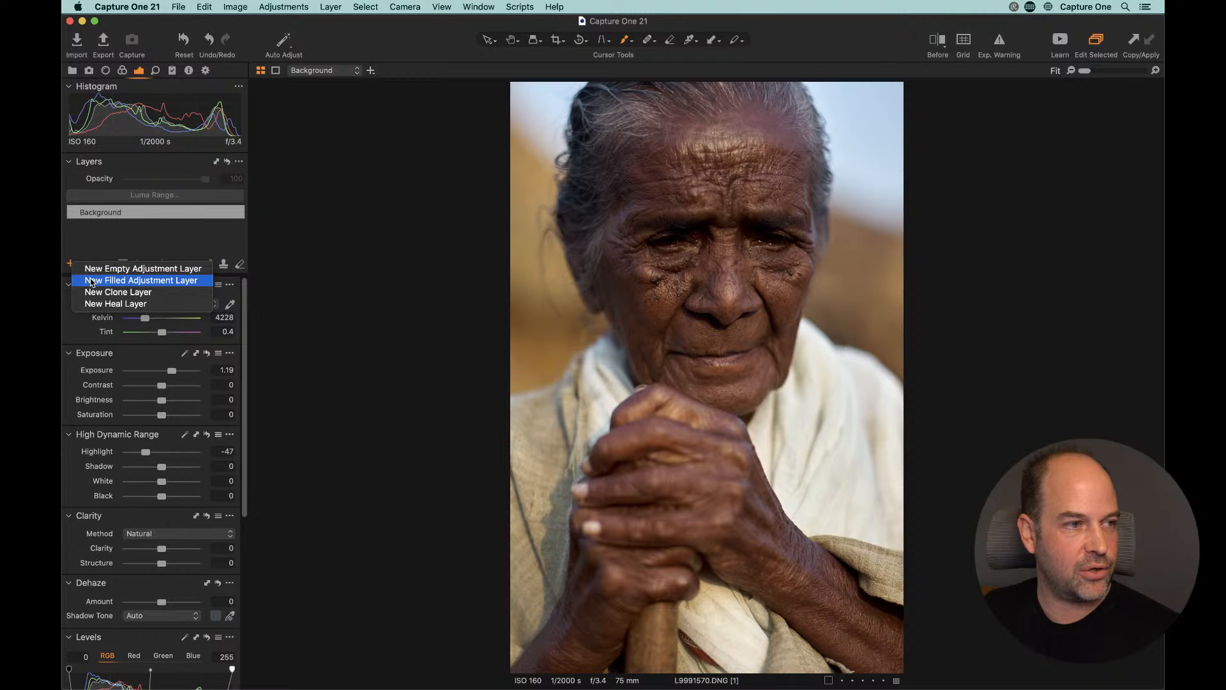
pyautogui.click(91, 282)
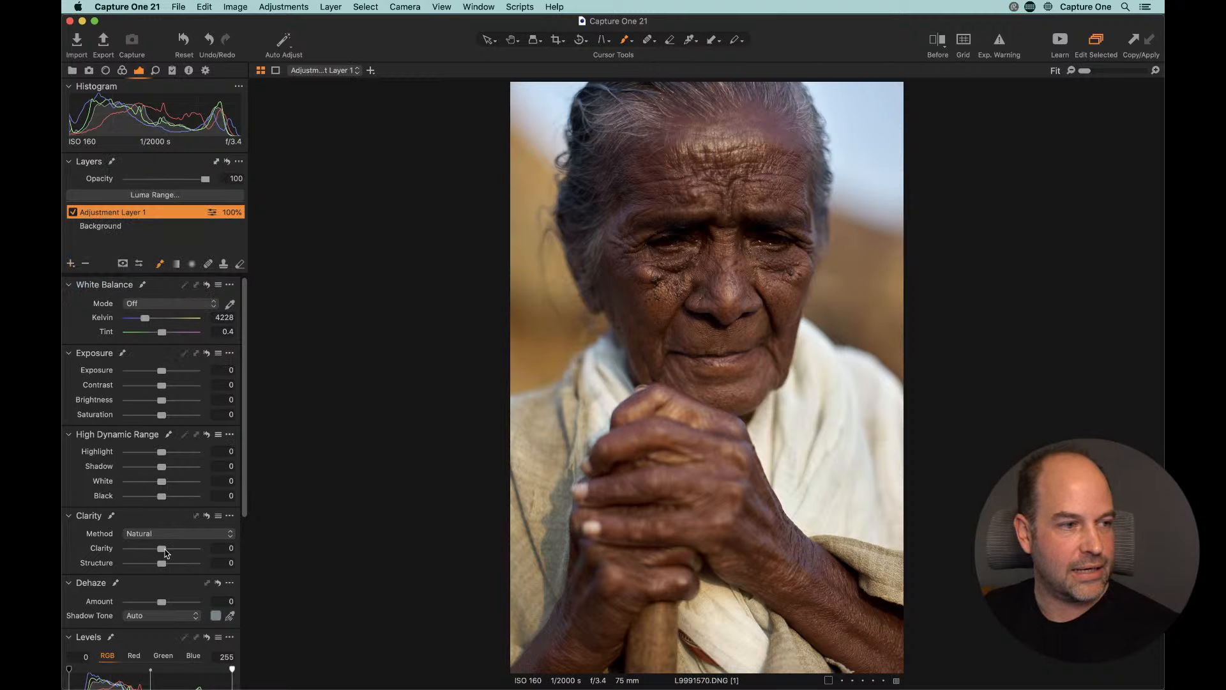
pyautogui.moveTo(164, 550); pyautogui.dragTo(181, 550)
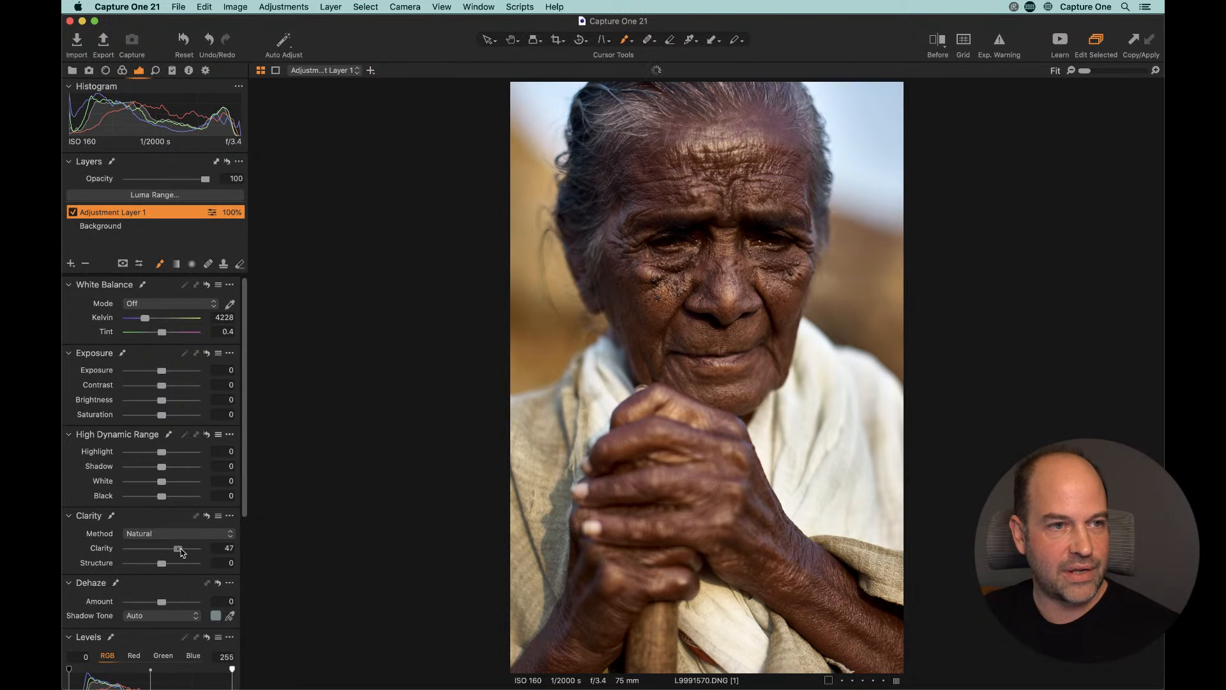
pyautogui.moveTo(162, 454); pyautogui.dragTo(174, 481)
pyautogui.doubleClick(176, 453)
pyautogui.doubleClick(173, 481)
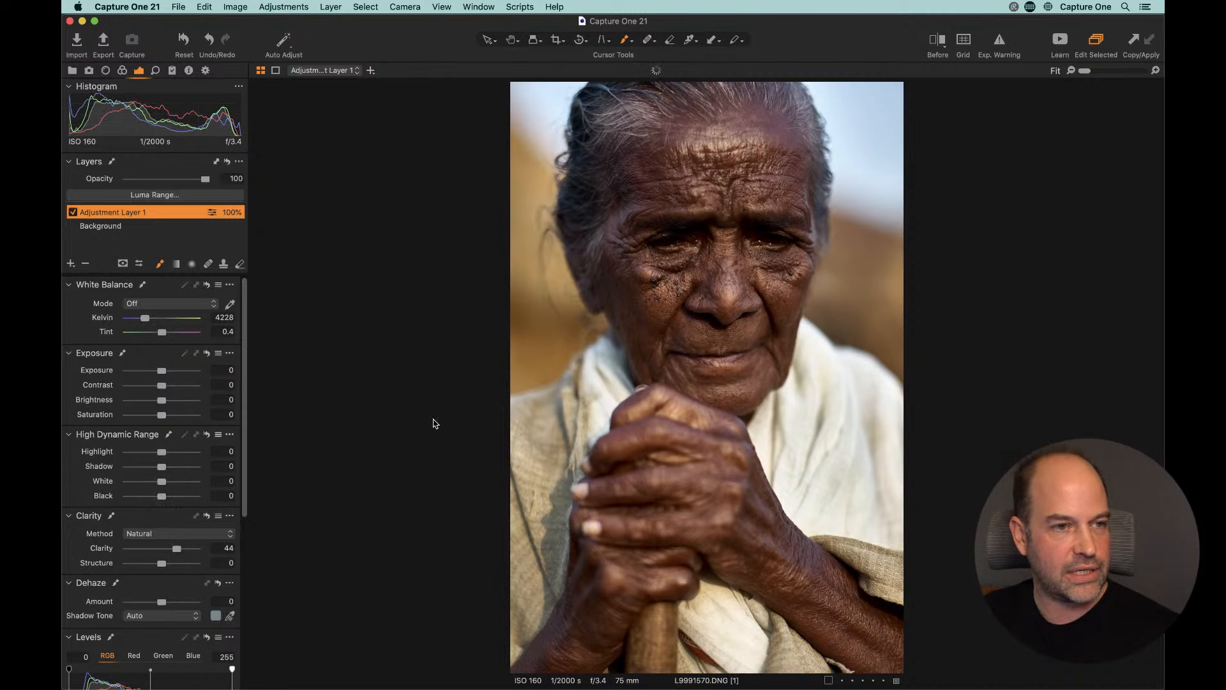
# Step: Set the adjustment layer's Structure to 6 while examining the skin detail at 100%
pyautogui.press('z')
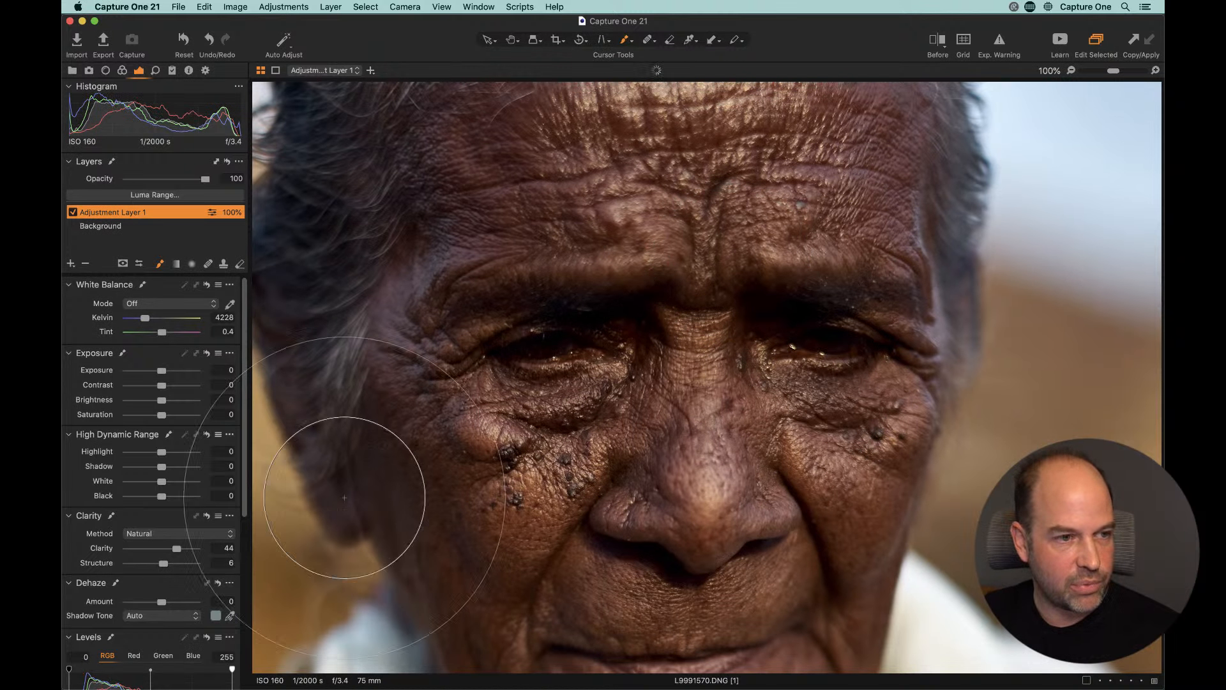
pyautogui.press('z')
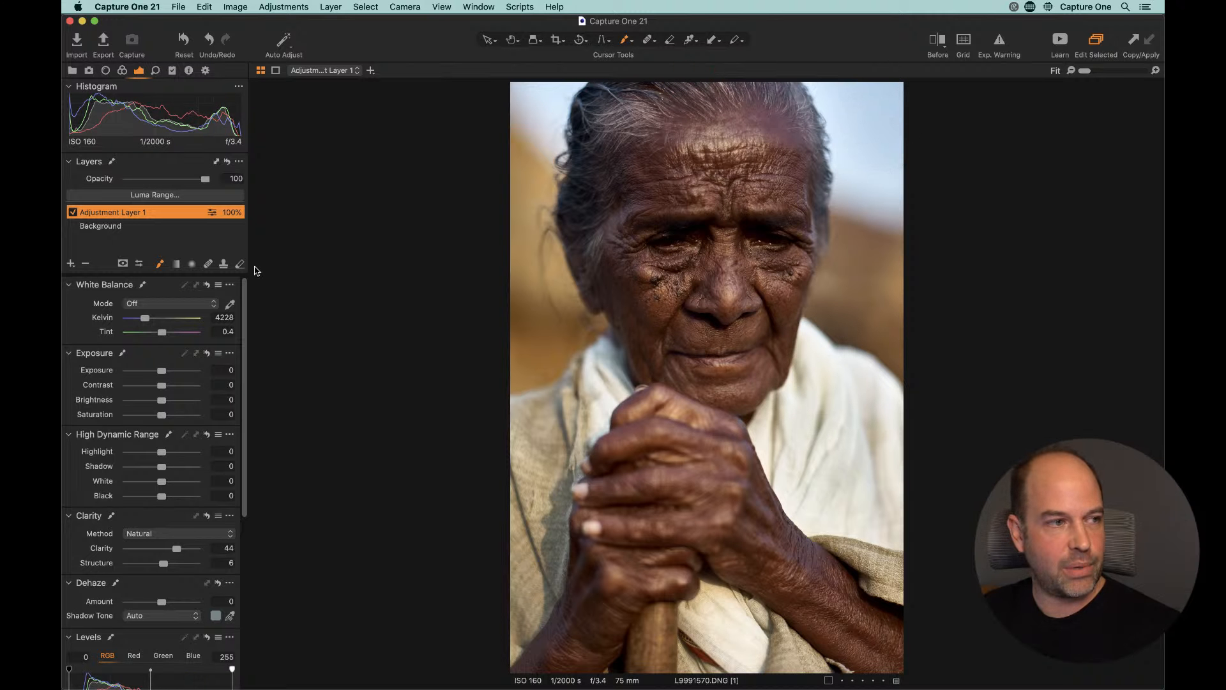
# Step: Clear the mask of the filled adjustment layer and rename the layer "Clarity face"
pyautogui.rightClick(116, 218)
pyautogui.click(137, 219)
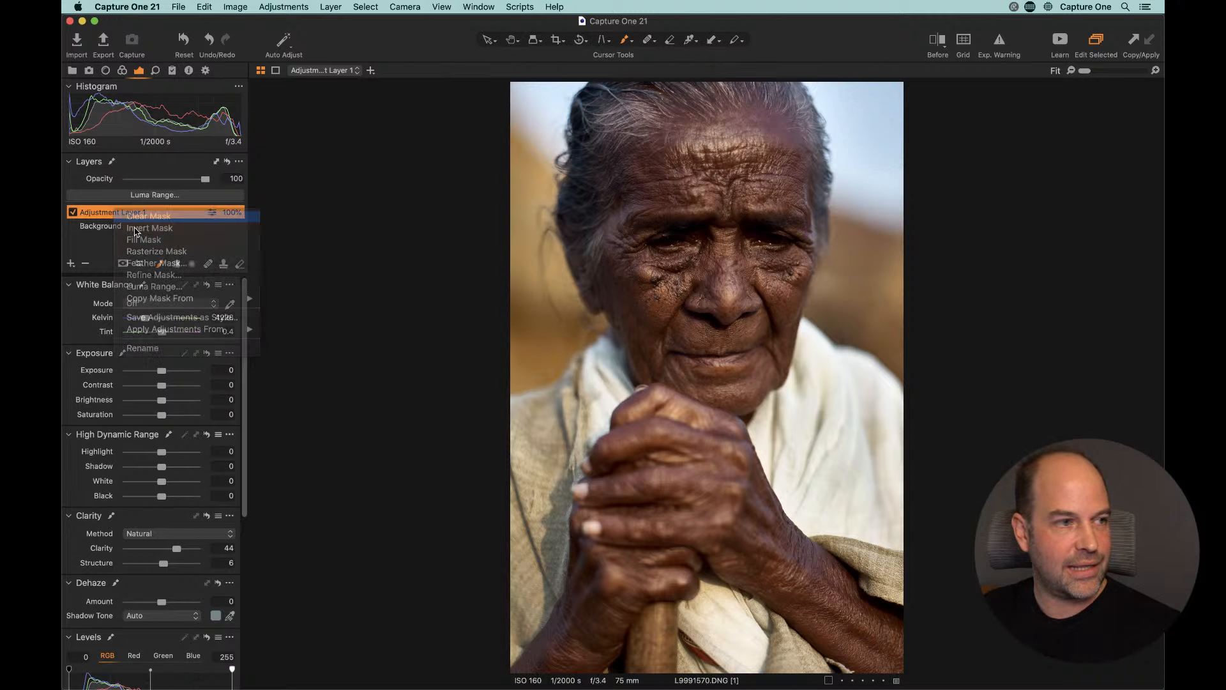
pyautogui.doubleClick(121, 213)
pyautogui.write('Clarity fac')
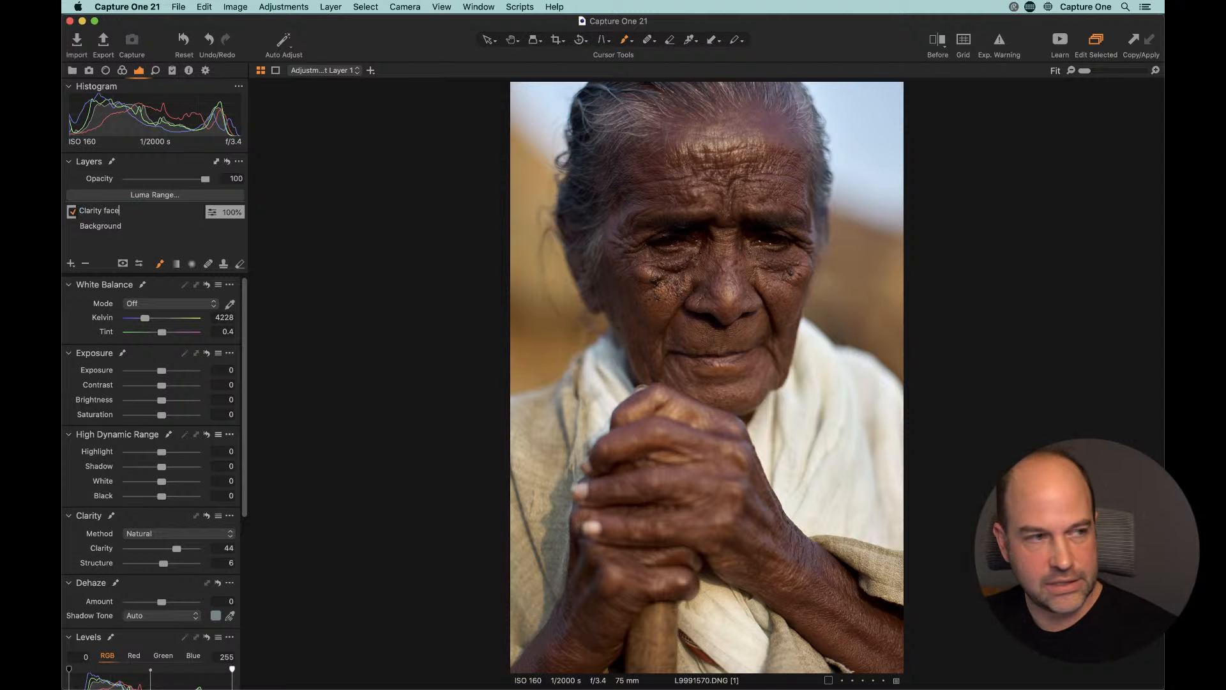
pyautogui.write('e')
pyautogui.press('Return')
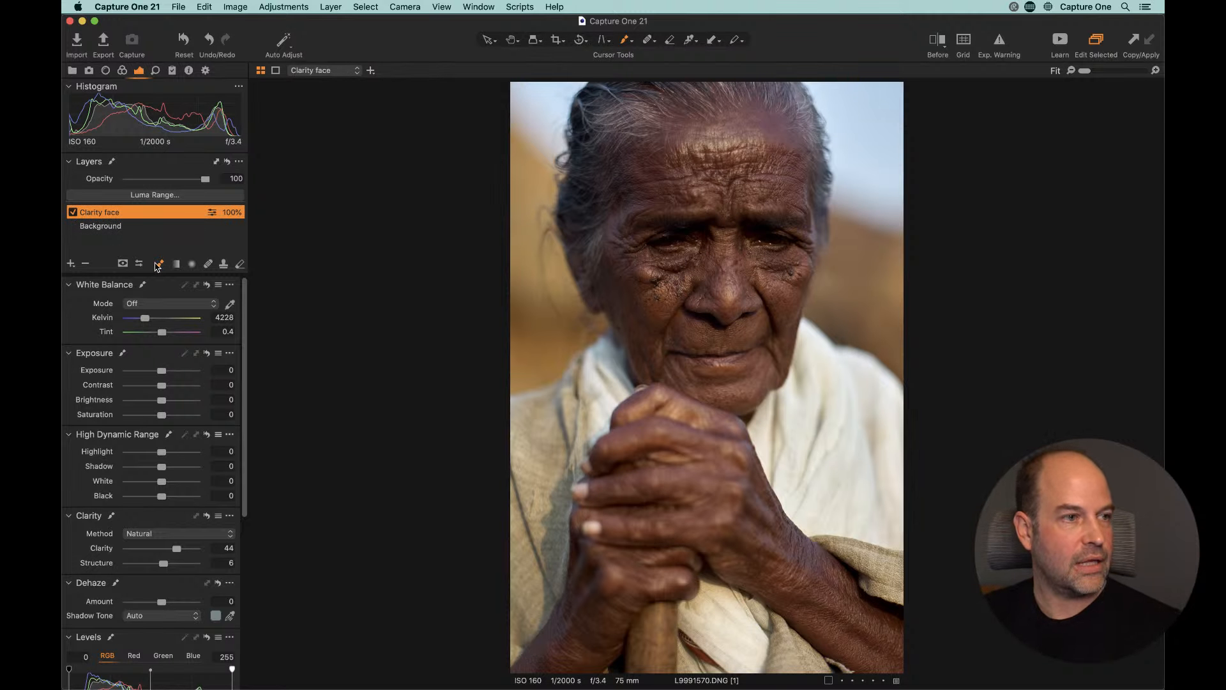
# Step: Set the mask brush Flow to 15 and paint the Clarity face mask over the face and forehead
pyautogui.rightClick(724, 214)
pyautogui.moveTo(686, 251); pyautogui.dragTo(697, 274)
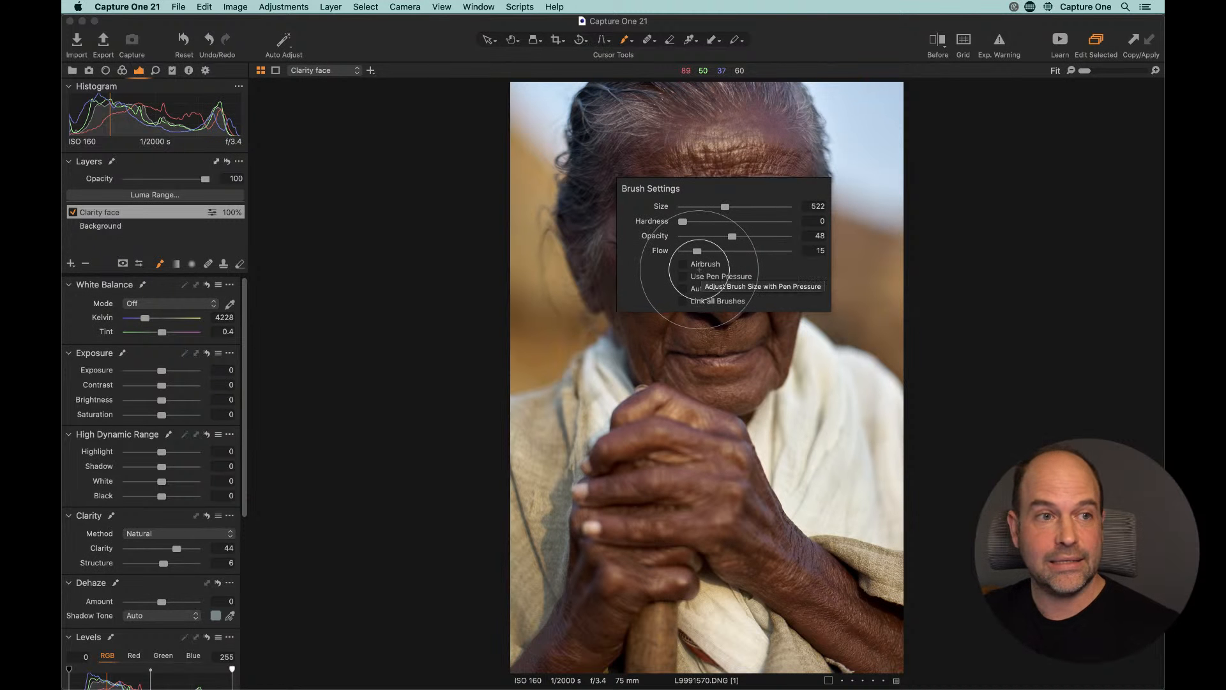
pyautogui.moveTo(727, 185)
pyautogui.mouseDown()
pyautogui.moveTo(677, 185)
pyautogui.moveTo(674, 322)
pyautogui.moveTo(698, 368)
pyautogui.moveTo(773, 335)
pyautogui.moveTo(767, 187)
pyautogui.moveTo(665, 224)
pyautogui.moveTo(672, 340)
pyautogui.moveTo(765, 142)
pyautogui.moveTo(755, 174)
pyautogui.moveTo(661, 169)
pyautogui.moveTo(713, 360)
pyautogui.mouseUp()
pyautogui.rightClick(706, 302)
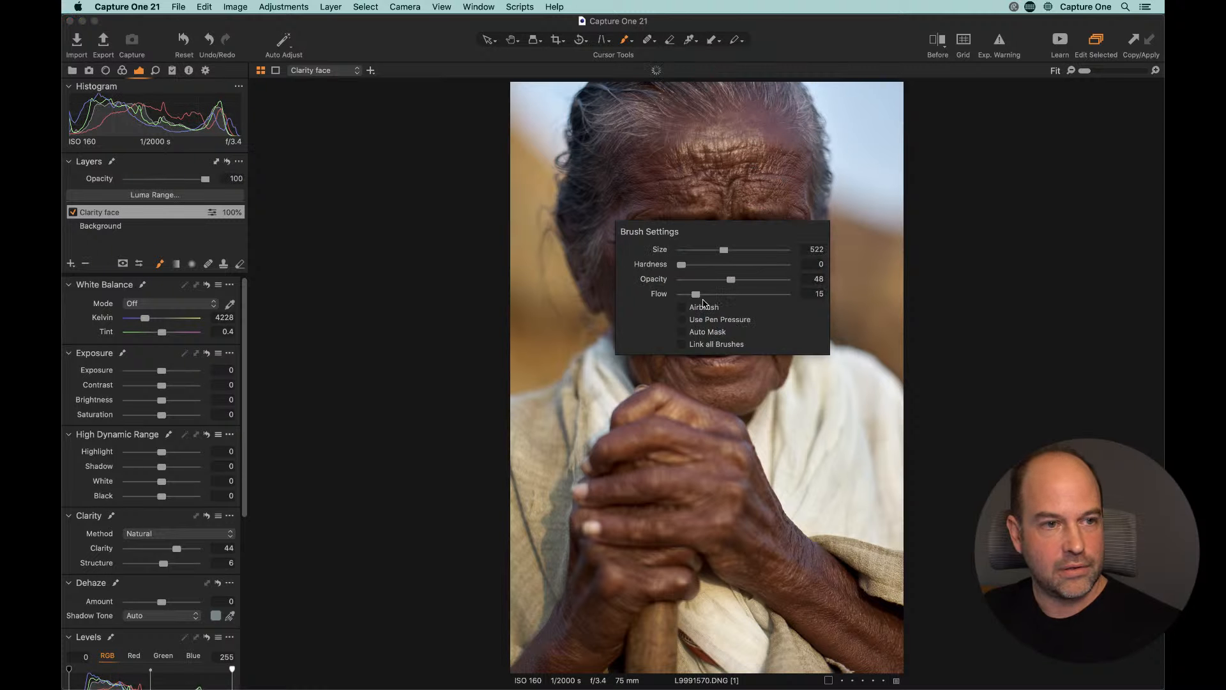
pyautogui.moveTo(695, 170)
pyautogui.mouseDown()
pyautogui.moveTo(655, 145)
pyautogui.moveTo(595, 189)
pyautogui.moveTo(592, 214)
pyautogui.moveTo(652, 146)
pyautogui.moveTo(744, 120)
pyautogui.moveTo(803, 163)
pyautogui.moveTo(748, 318)
pyautogui.moveTo(682, 327)
pyautogui.moveTo(717, 347)
pyautogui.moveTo(771, 190)
pyautogui.moveTo(754, 143)
pyautogui.mouseUp()
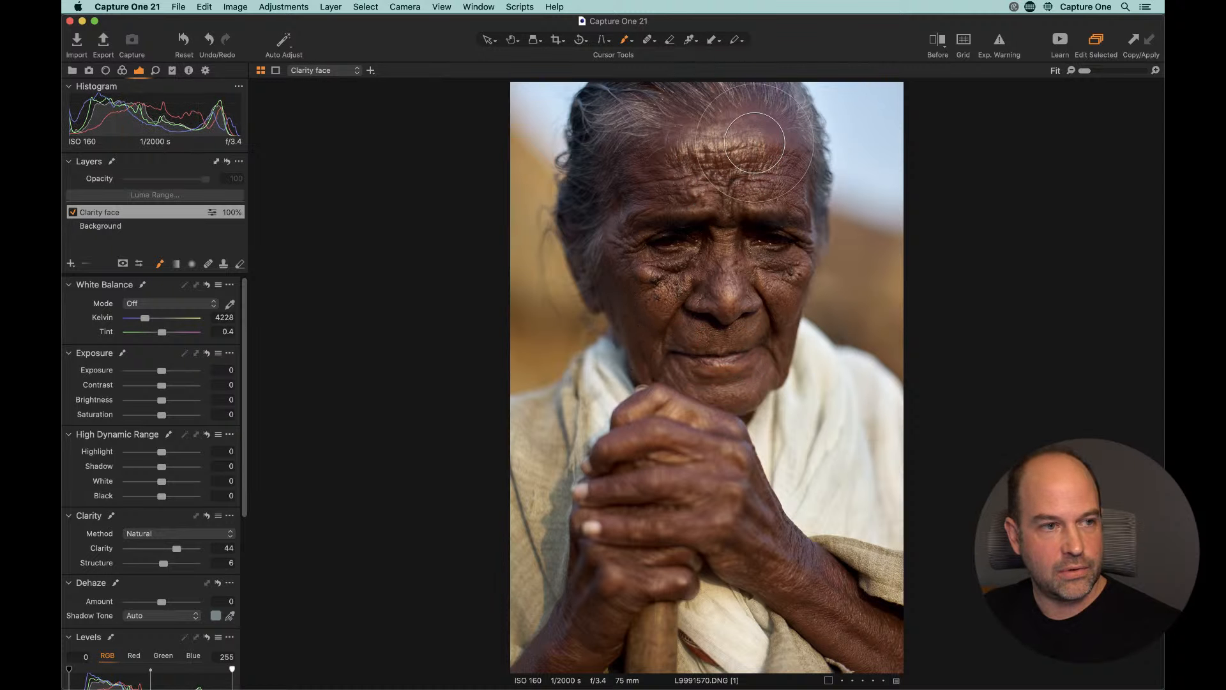
# Step: Compare the portrait with the Clarity face layer off and on, and brush more of its mask over the face
pyautogui.click(74, 213)
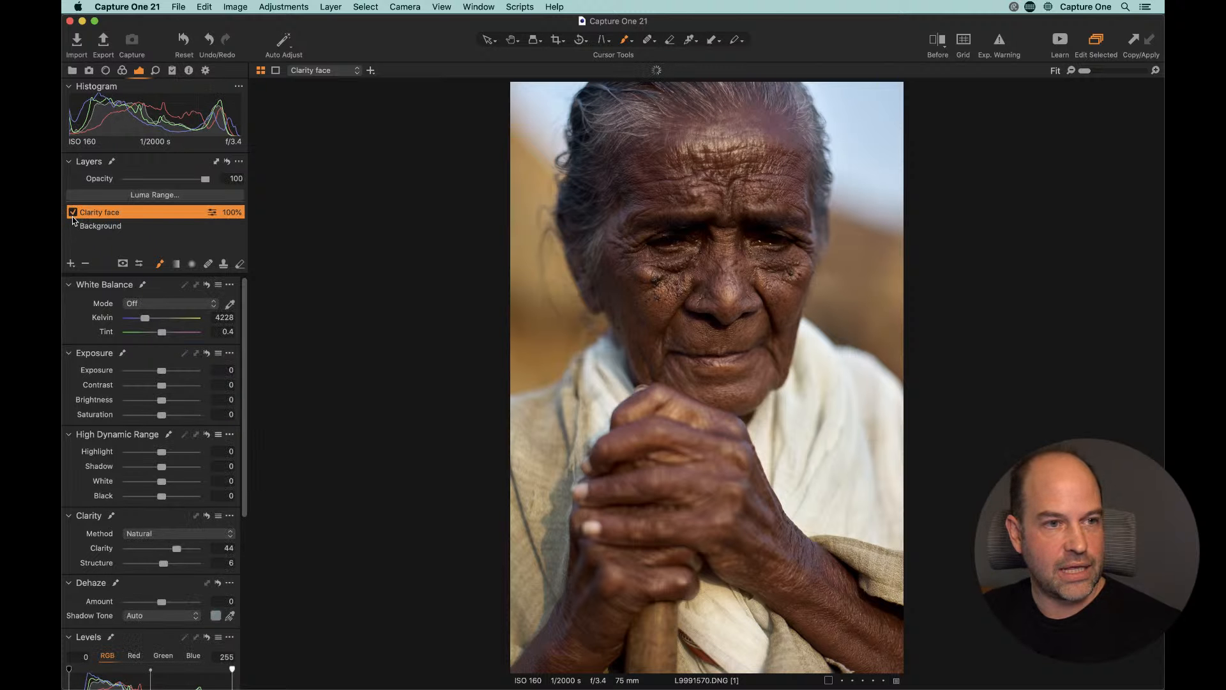
pyautogui.click(72, 214)
pyautogui.moveTo(674, 332)
pyautogui.mouseDown()
pyautogui.moveTo(649, 288)
pyautogui.moveTo(716, 364)
pyautogui.moveTo(793, 269)
pyautogui.moveTo(792, 184)
pyautogui.moveTo(754, 115)
pyautogui.moveTo(666, 143)
pyautogui.mouseUp()
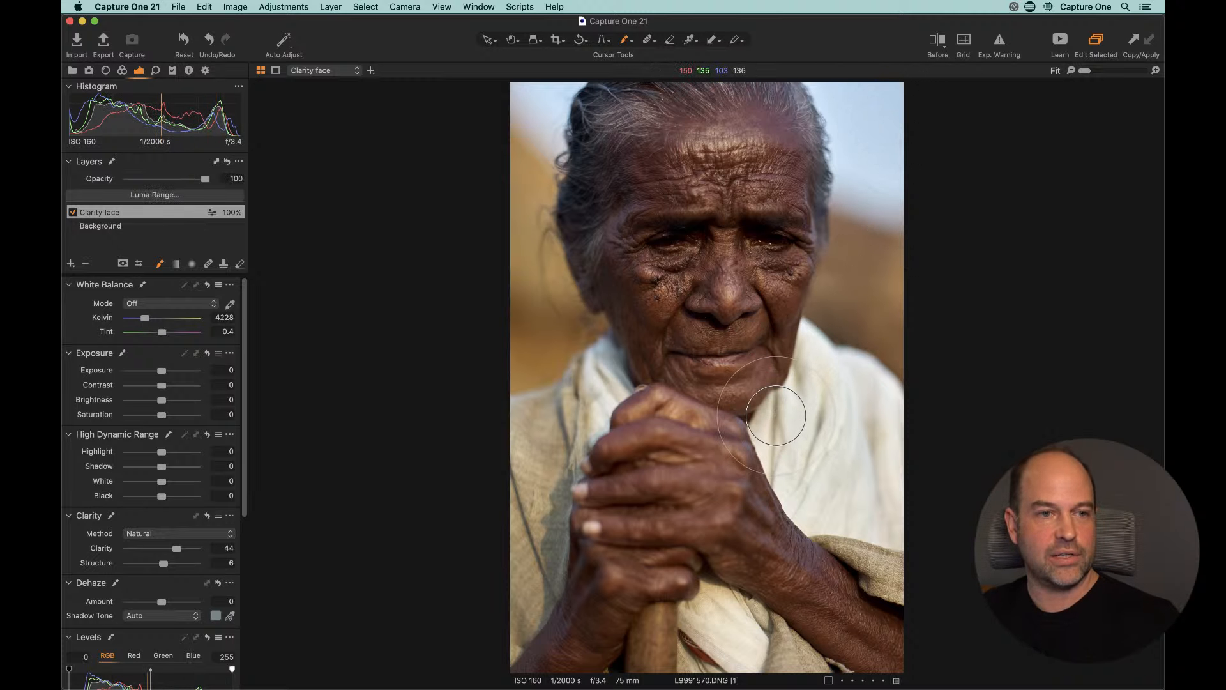
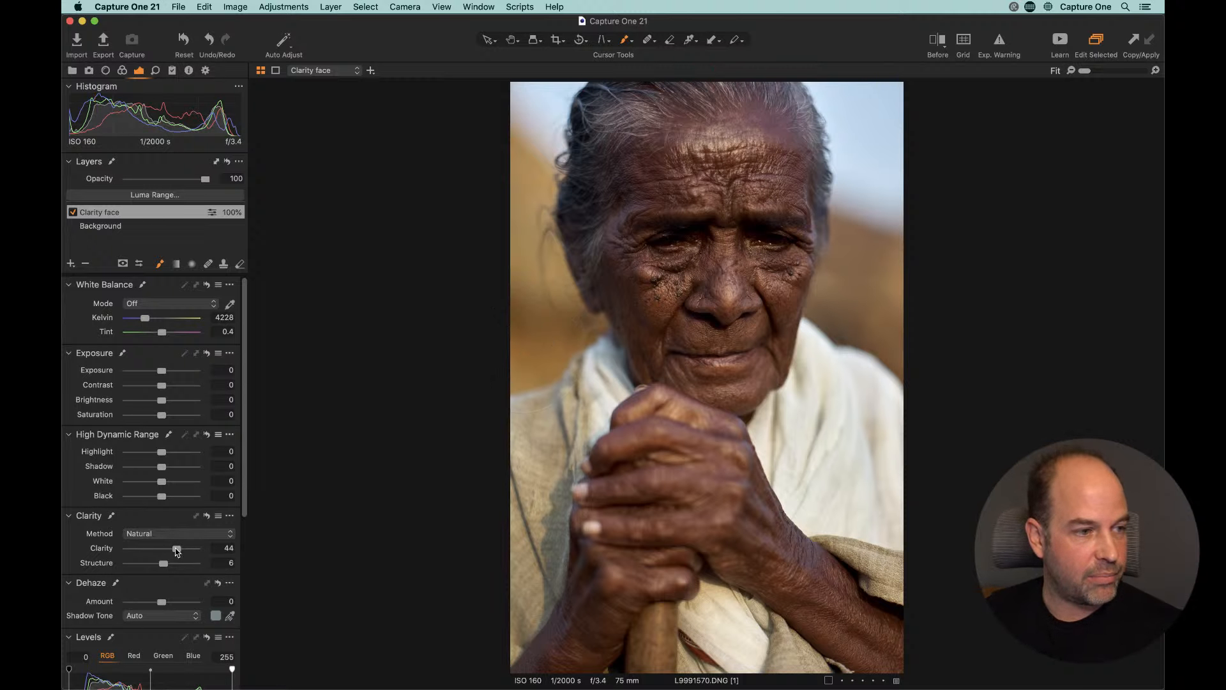
# Step: Raise the Clarity face layer's Clarity to 68 and compare the portrait with the layer off and on
pyautogui.moveTo(188, 552); pyautogui.dragTo(184, 553)
pyautogui.click(73, 213)
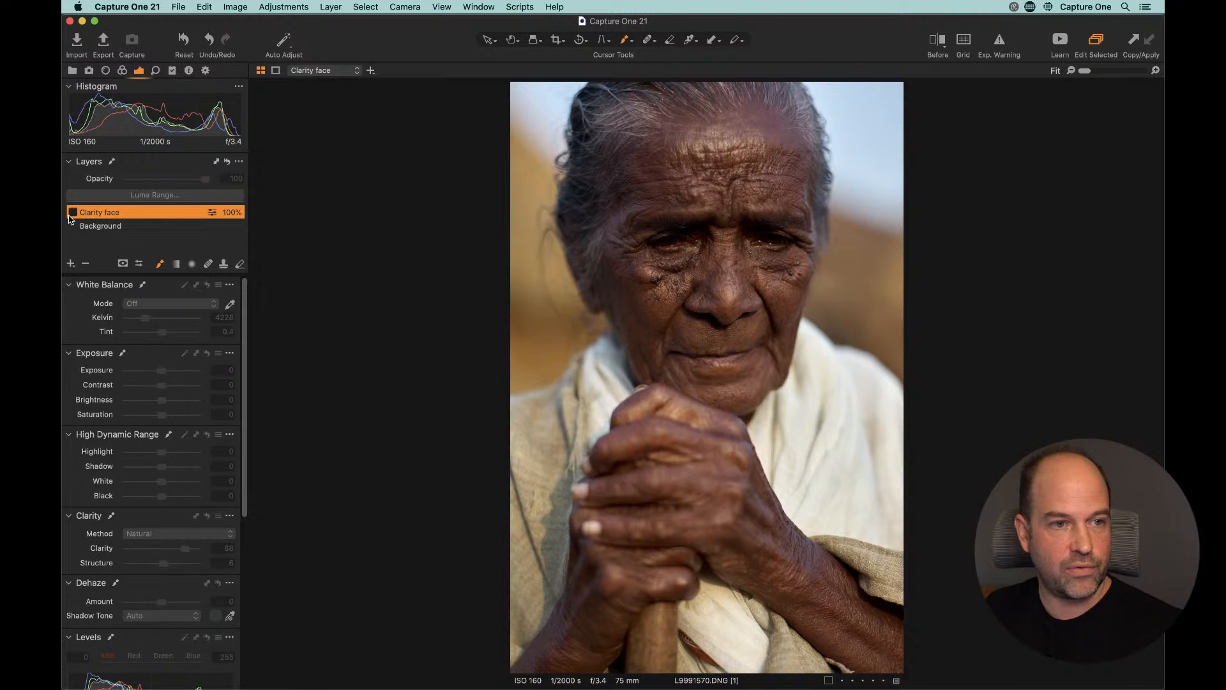
pyautogui.click(73, 212)
# Step: Add a new adjustment layer named "Raidal Vignette" above the Clarity face layer
pyautogui.click(71, 264)
pyautogui.write('Ra')
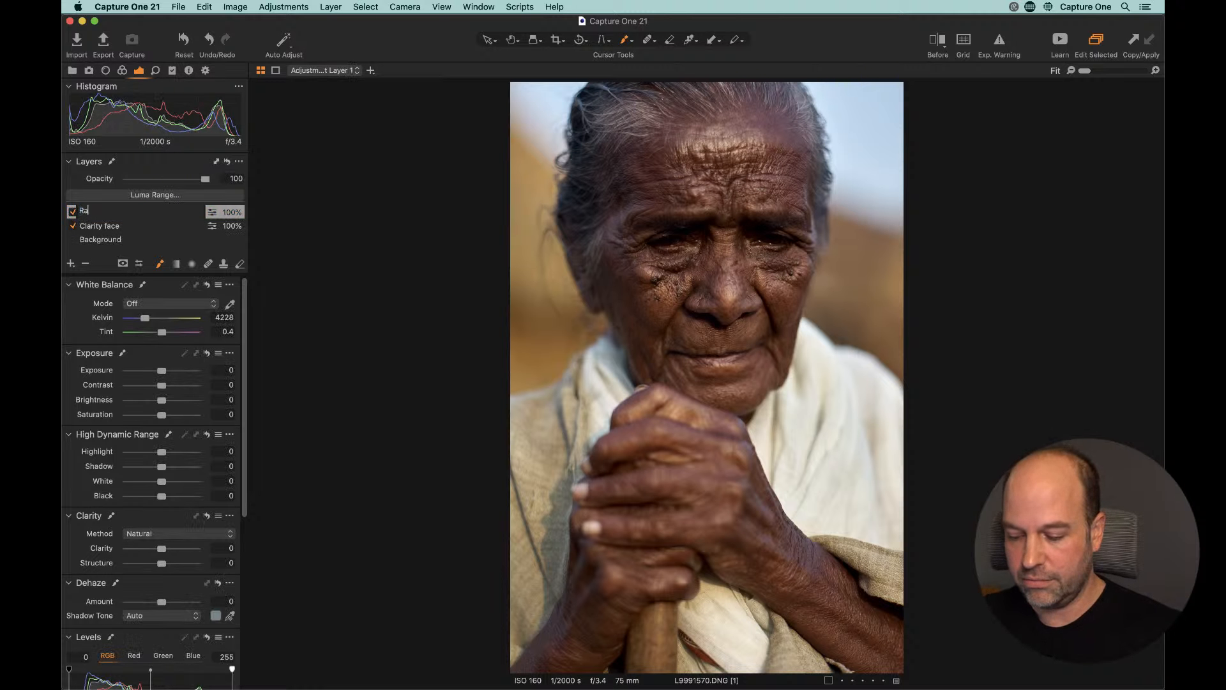
pyautogui.write('idal Vignette')
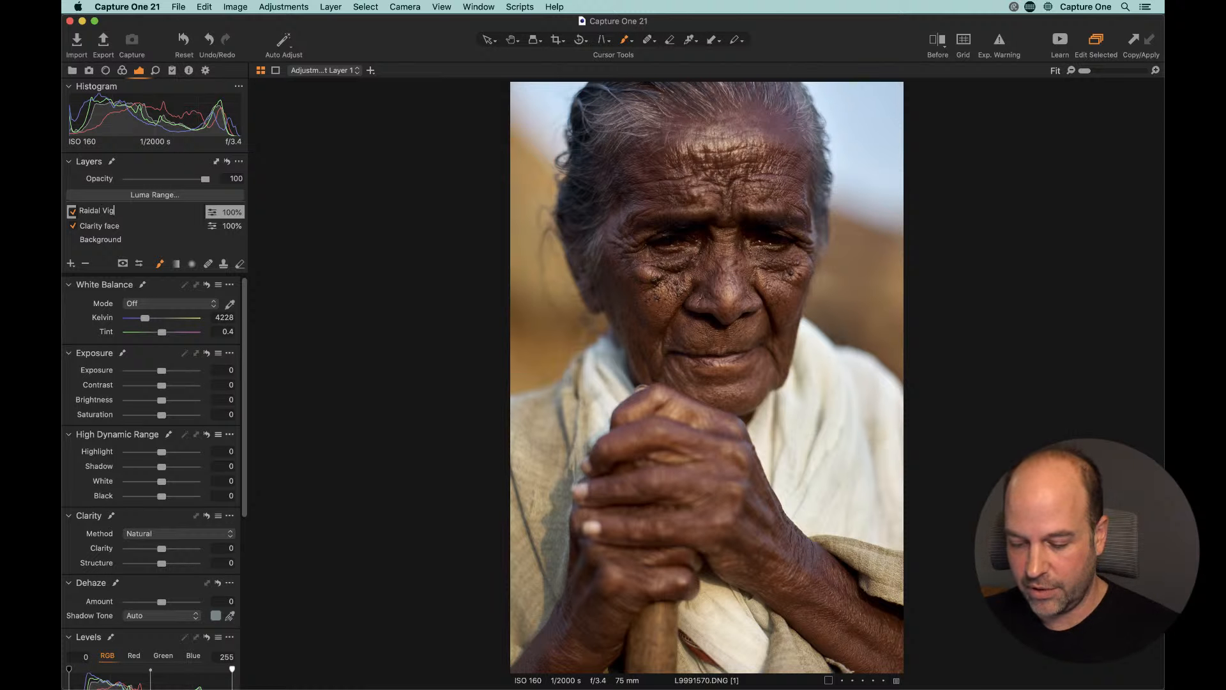
pyautogui.press('Return')
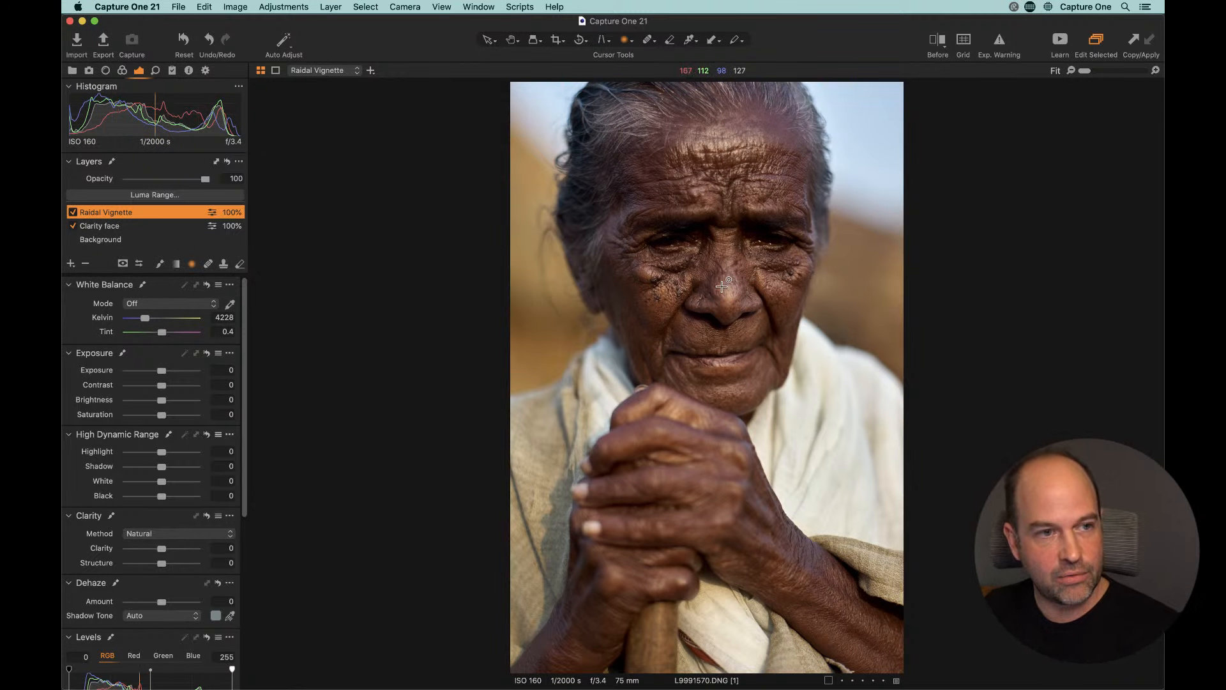
# Step: Draw a tall elliptical radial mask centred on the face, widen its falloff and reposition it over the face and hands
pyautogui.moveTo(715, 274)
pyautogui.mouseDown()
pyautogui.moveTo(824, 530)
pyautogui.moveTo(874, 567)
pyautogui.mouseUp()
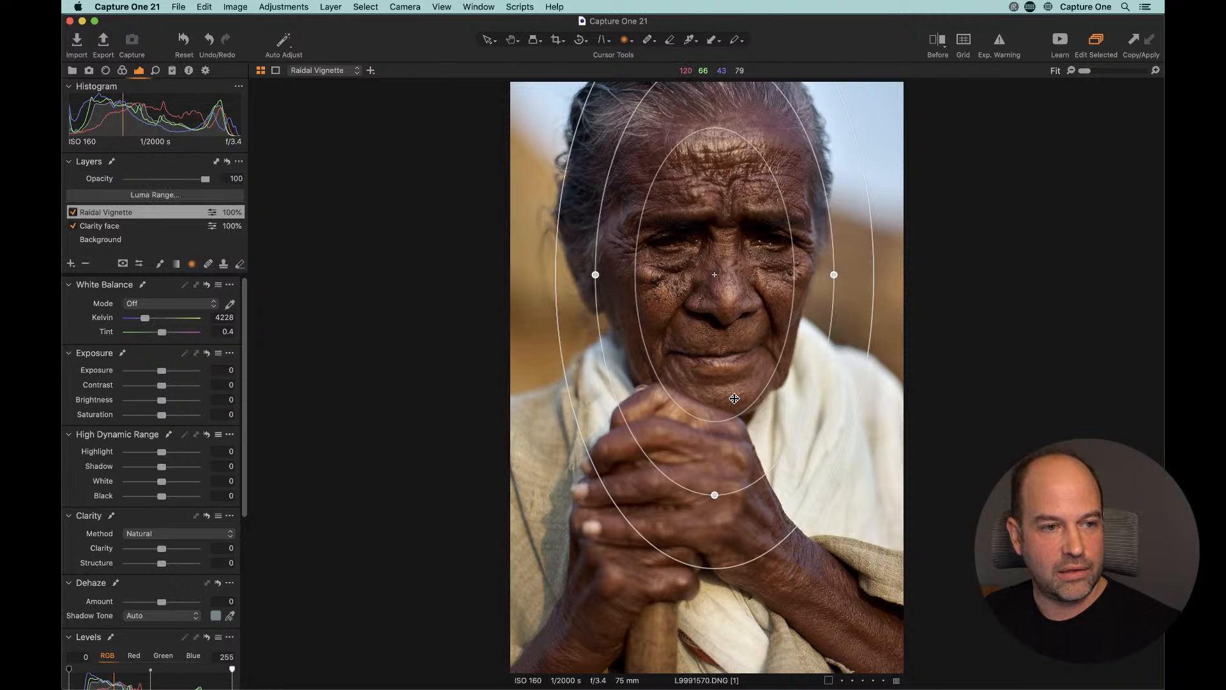
pyautogui.moveTo(768, 554); pyautogui.dragTo(788, 598)
pyautogui.moveTo(778, 463); pyautogui.dragTo(748, 421)
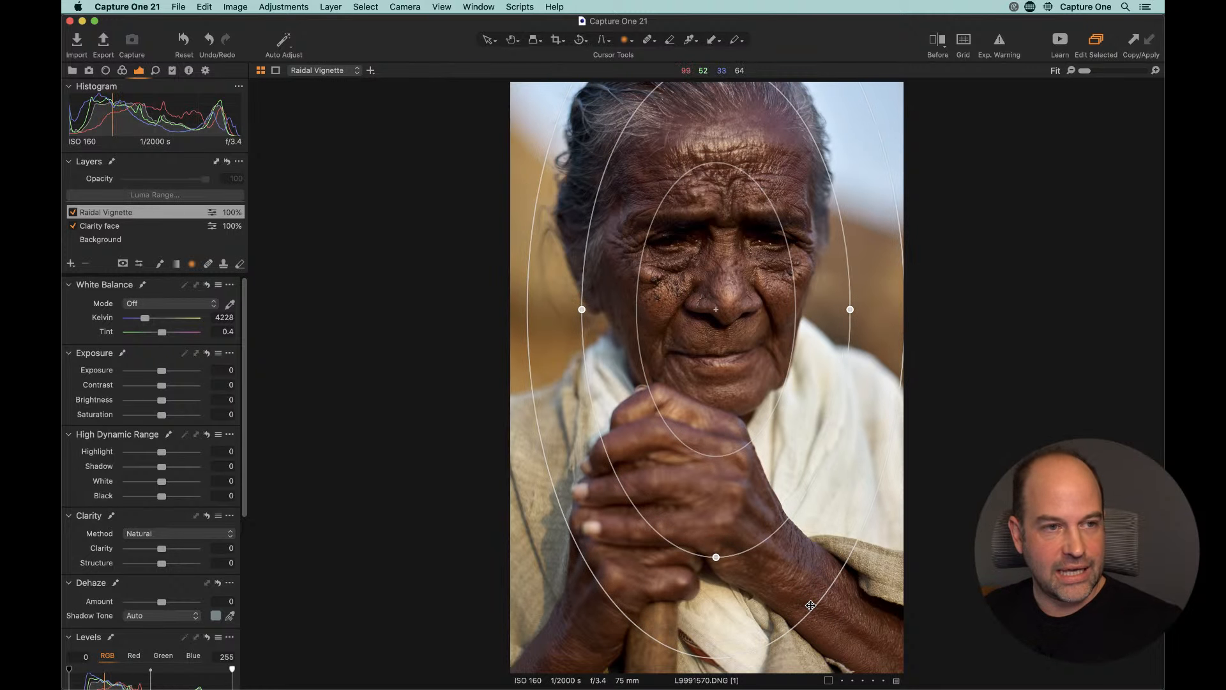
pyautogui.moveTo(693, 340); pyautogui.dragTo(692, 335)
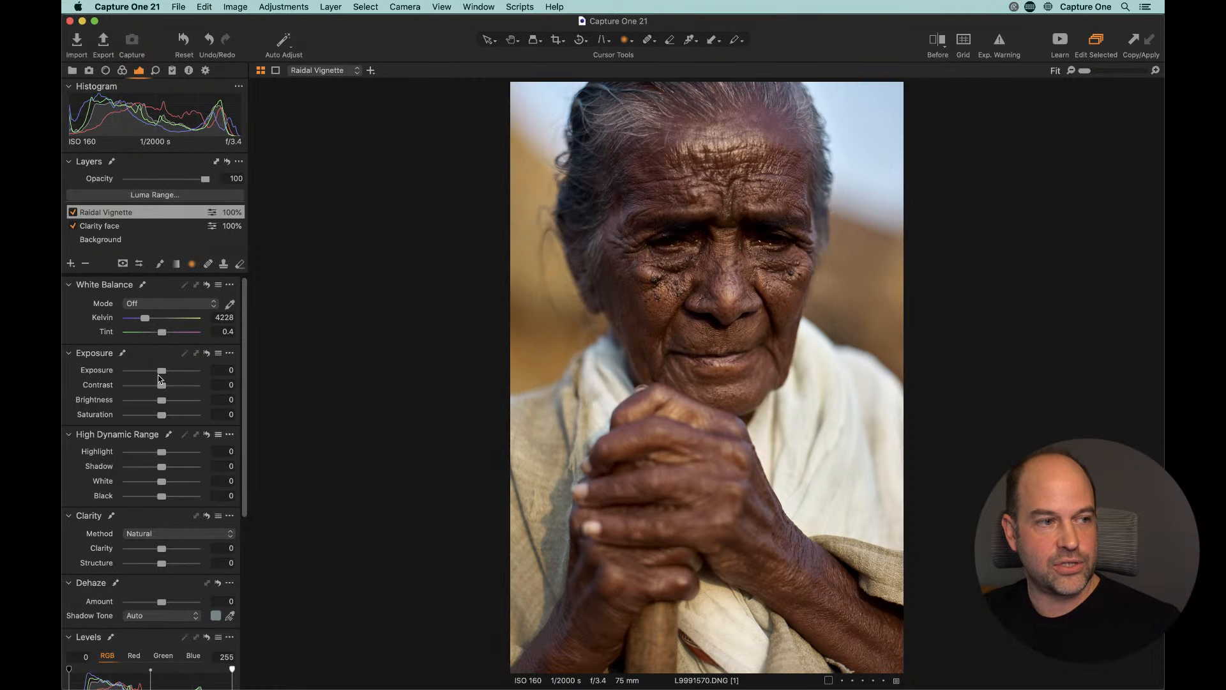
# Step: Try darkening the vignette layer with Exposure -0.83 and with Brightness -17, resetting each adjustment
pyautogui.moveTo(164, 376); pyautogui.dragTo(162, 376)
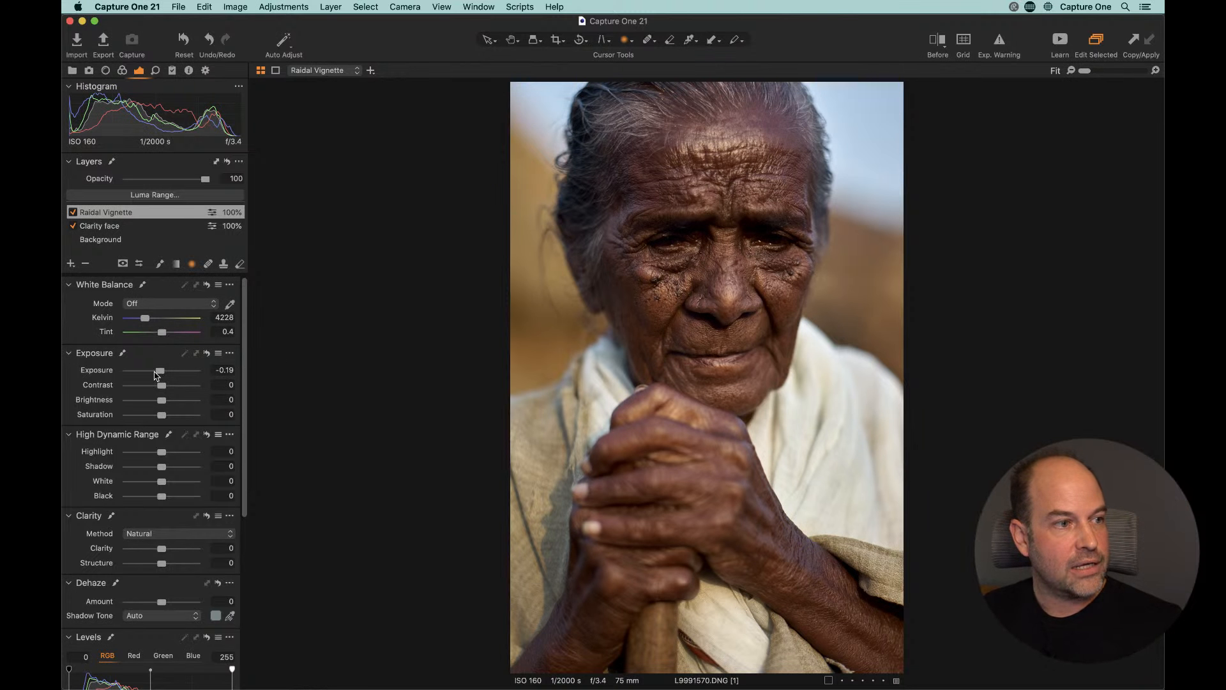
pyautogui.moveTo(157, 376)
pyautogui.mouseDown()
pyautogui.moveTo(142, 374)
pyautogui.moveTo(155, 373)
pyautogui.mouseUp()
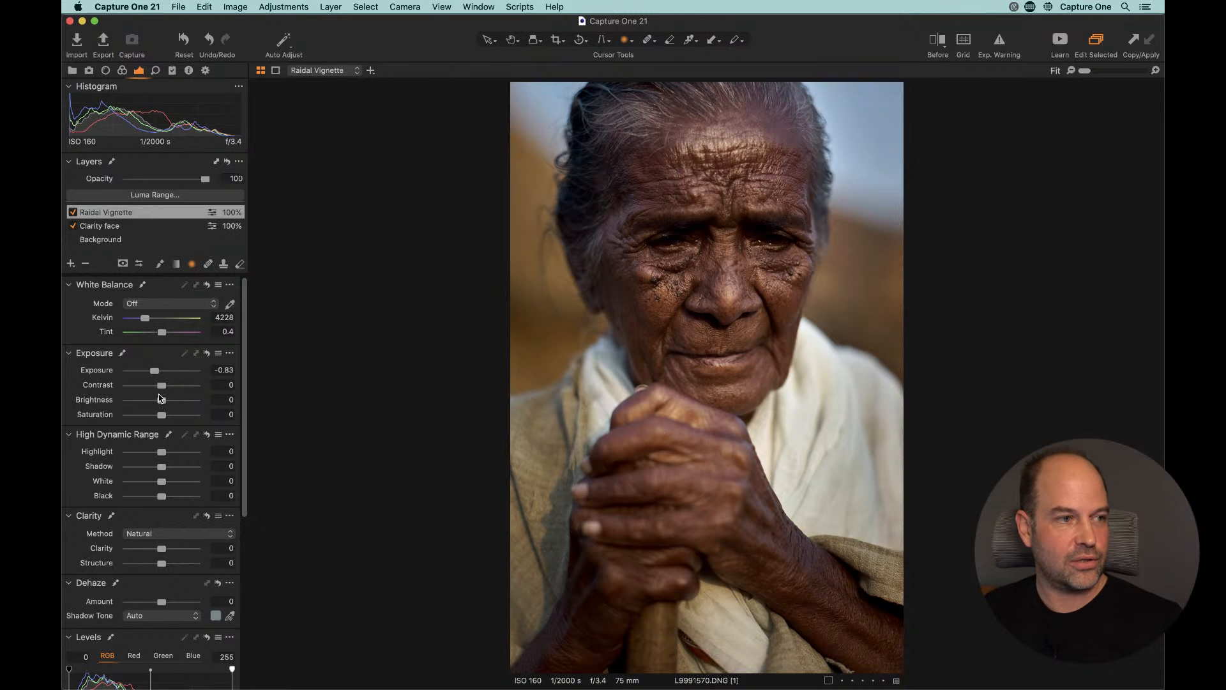
pyautogui.doubleClick(173, 373)
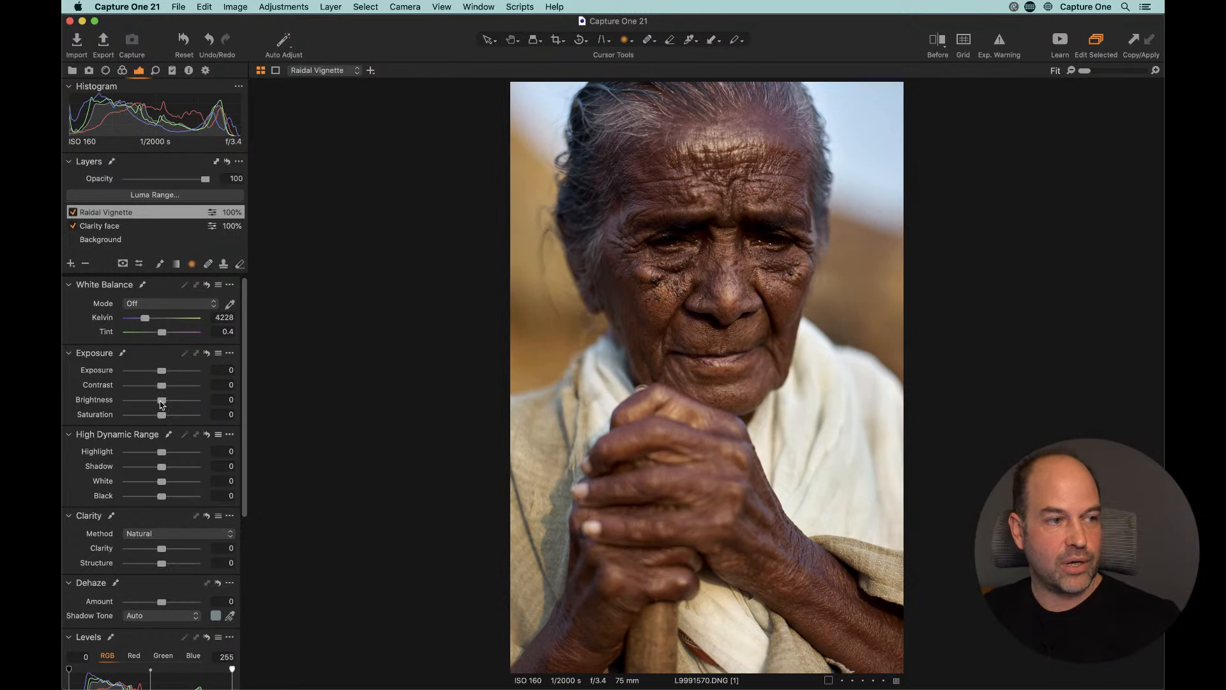
pyautogui.moveTo(246, 406)
pyautogui.mouseDown()
pyautogui.moveTo(262, 499)
pyautogui.moveTo(247, 399)
pyautogui.mouseUp()
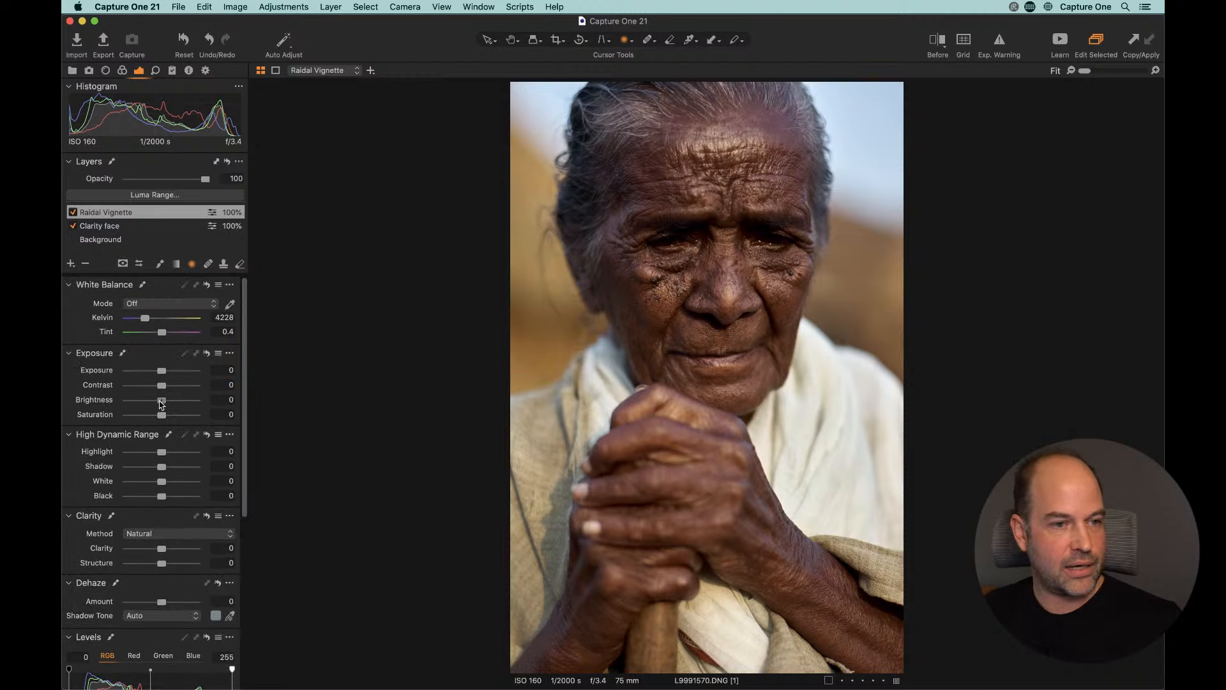
pyautogui.moveTo(161, 403); pyautogui.dragTo(149, 402)
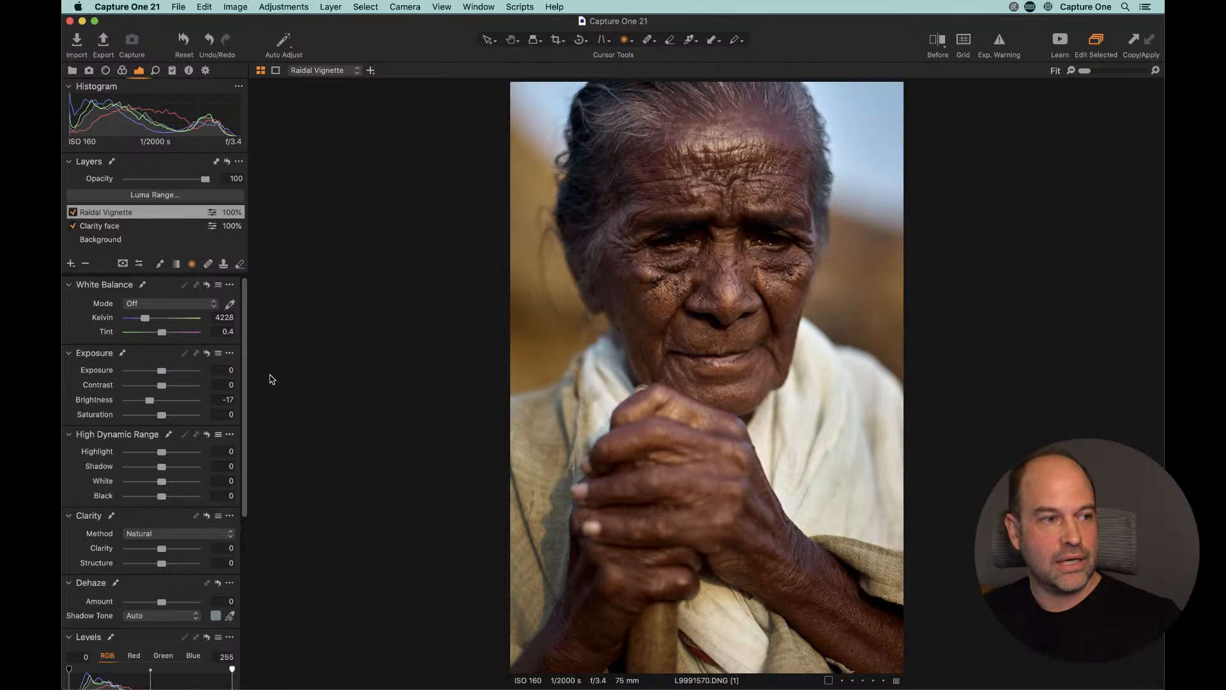
pyautogui.doubleClick(149, 400)
# Step: Darken the vignette layer by pulling the midpoint of its Luma curve down to an output of 93
pyautogui.moveTo(245, 381); pyautogui.dragTo(265, 662)
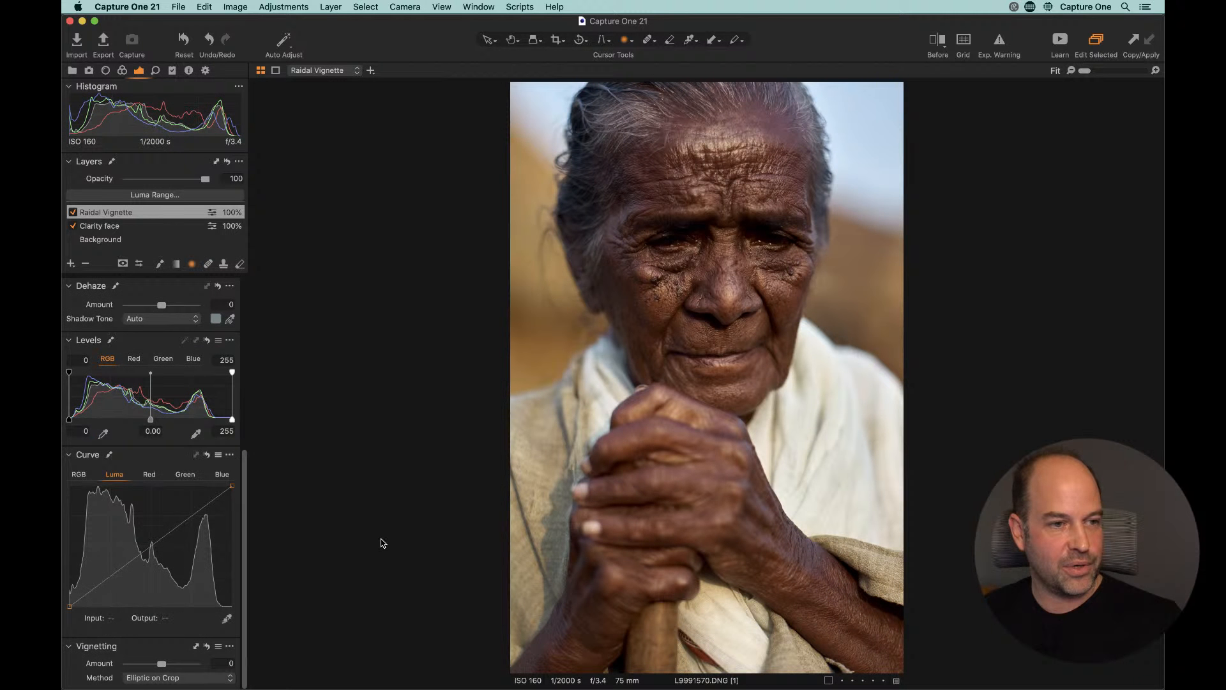
pyautogui.moveTo(144, 548); pyautogui.dragTo(149, 559)
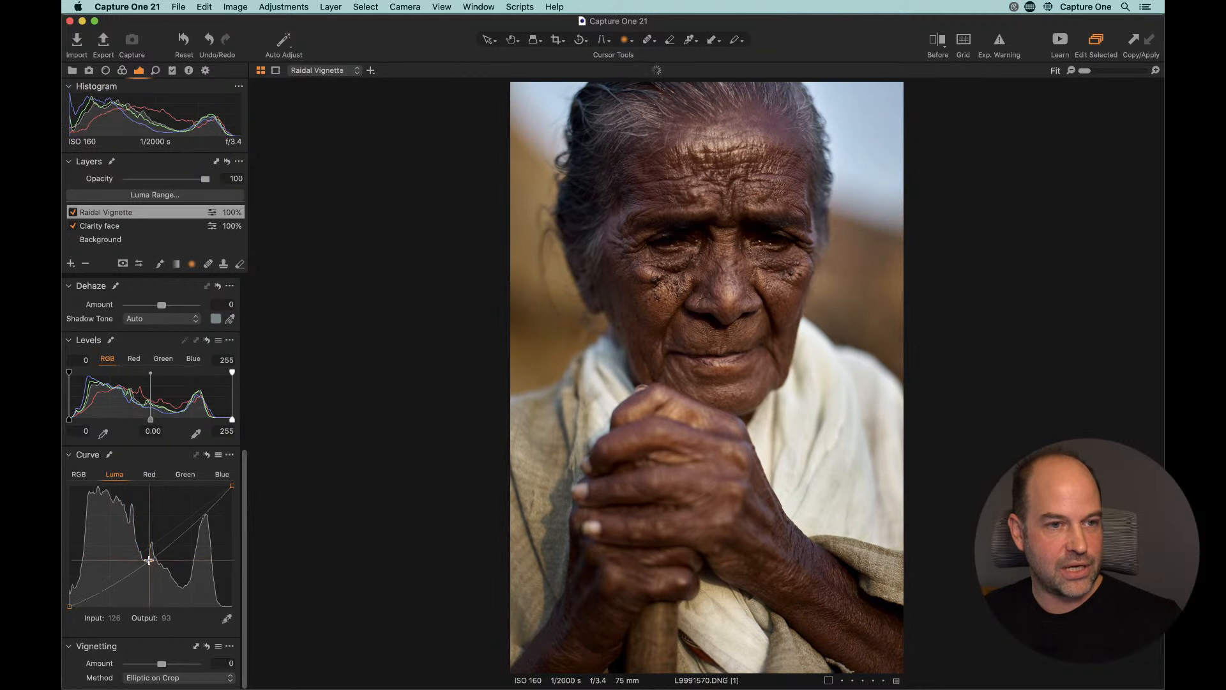
# Step: Add a shadow point to the vignette layer's Luma curve, fine-tune its midpoint, and compare the image with the layer off and on
pyautogui.click(91, 594)
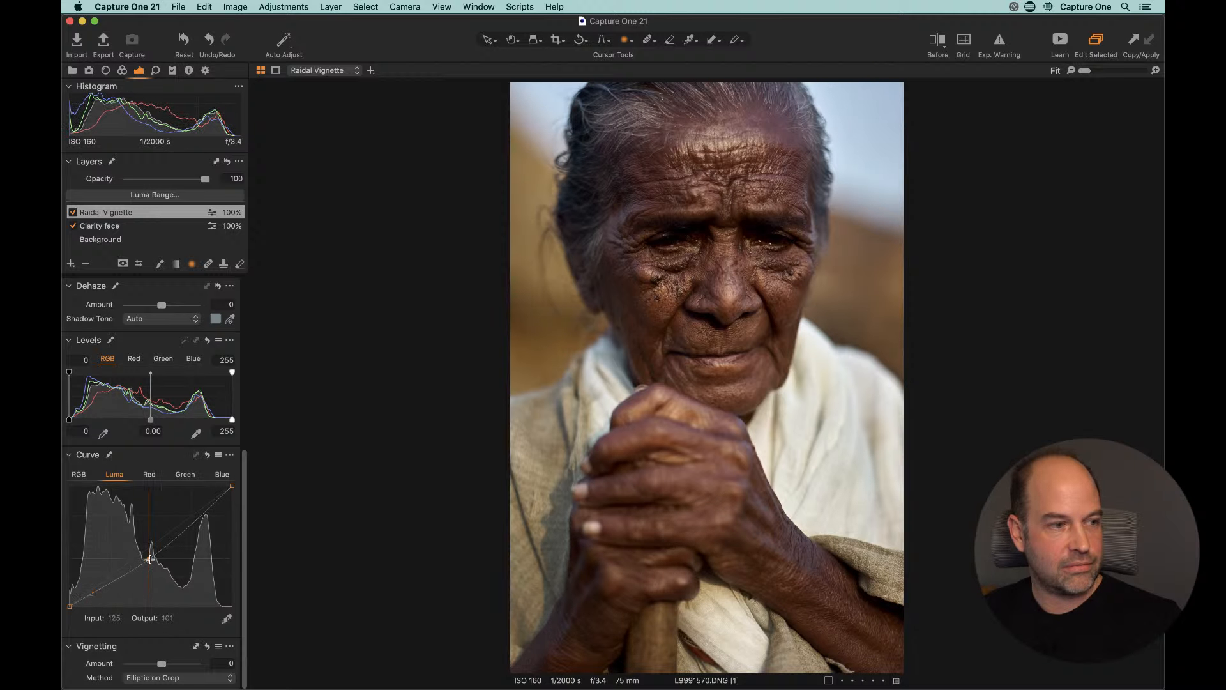
pyautogui.moveTo(148, 559); pyautogui.dragTo(152, 560)
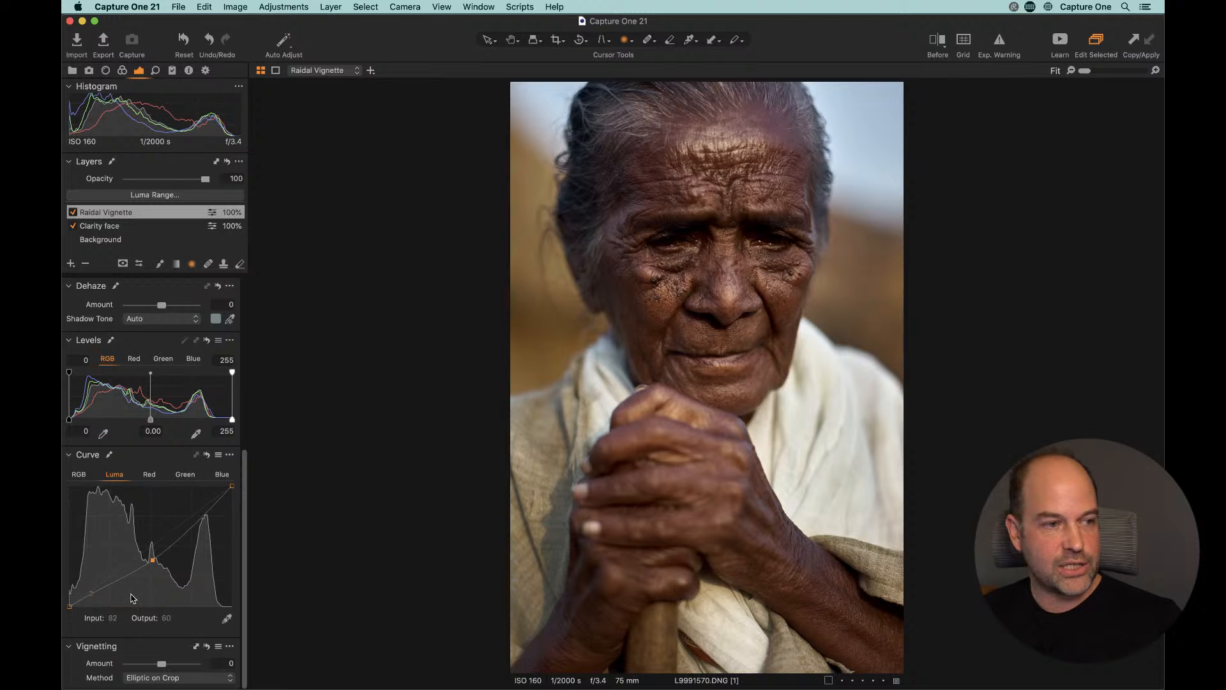
pyautogui.click(73, 212)
pyautogui.click(73, 212)
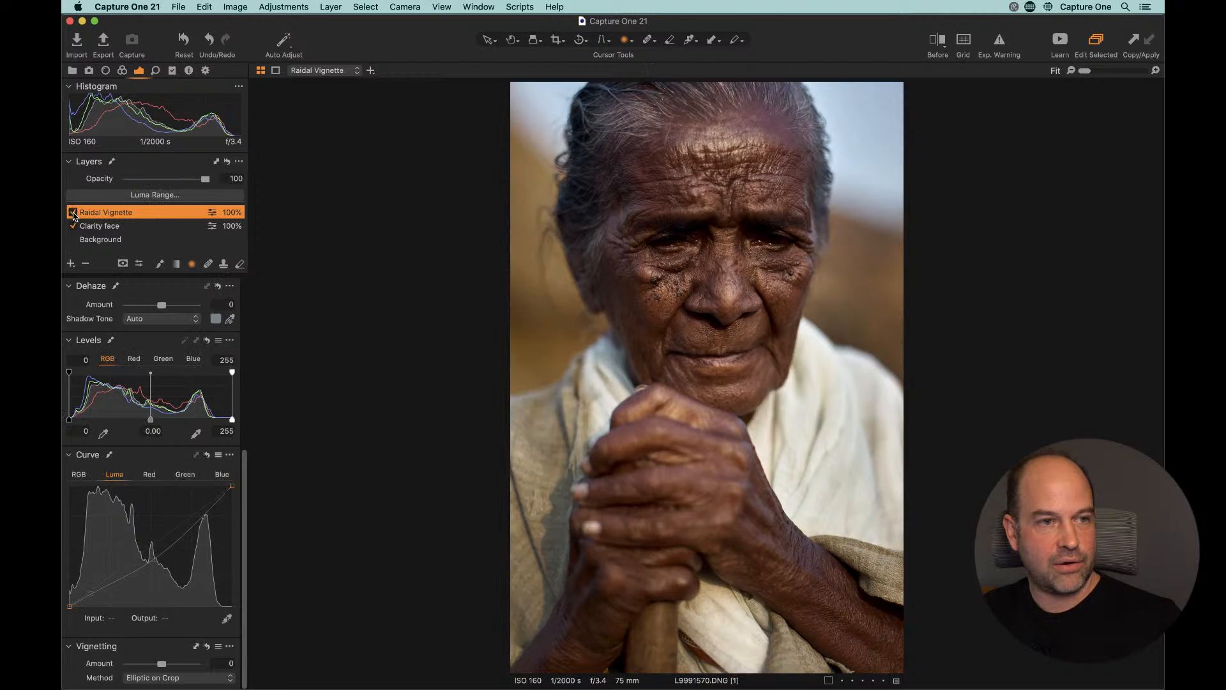
pyautogui.click(73, 213)
pyautogui.click(73, 213)
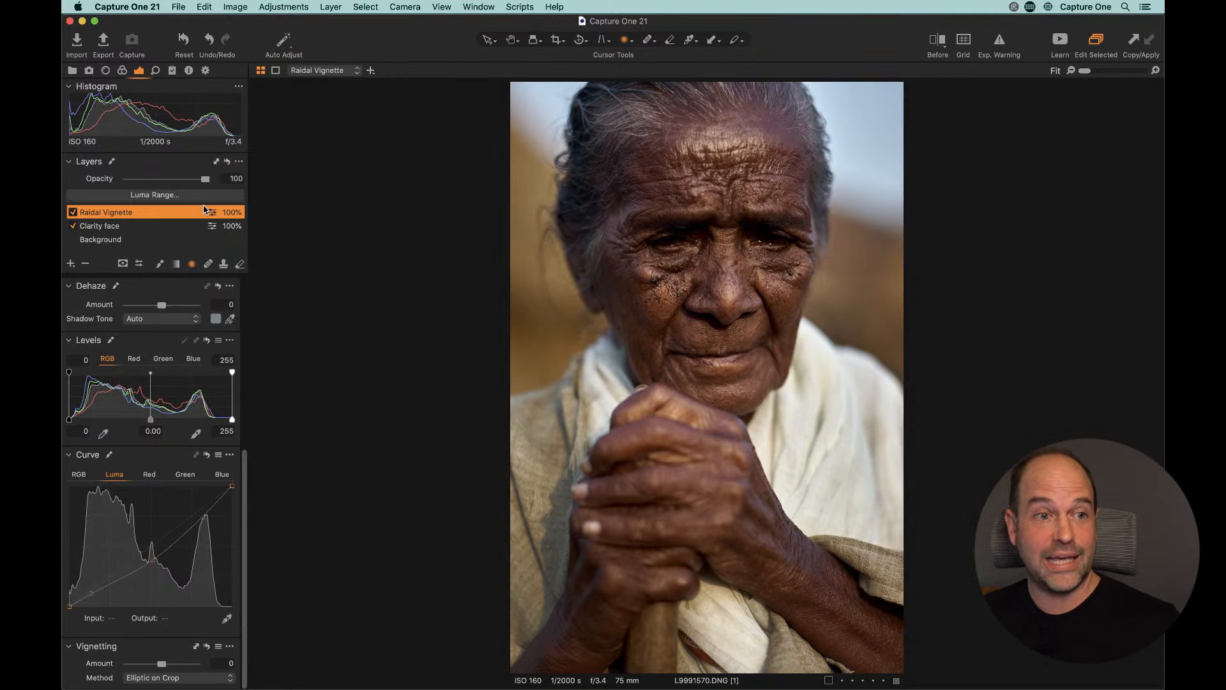
# Step: On the Background layer, raise Exposure to 1.4, reset the Levels and reapply them automatically
pyautogui.click(138, 241)
pyautogui.scroll(10, 154, 392)
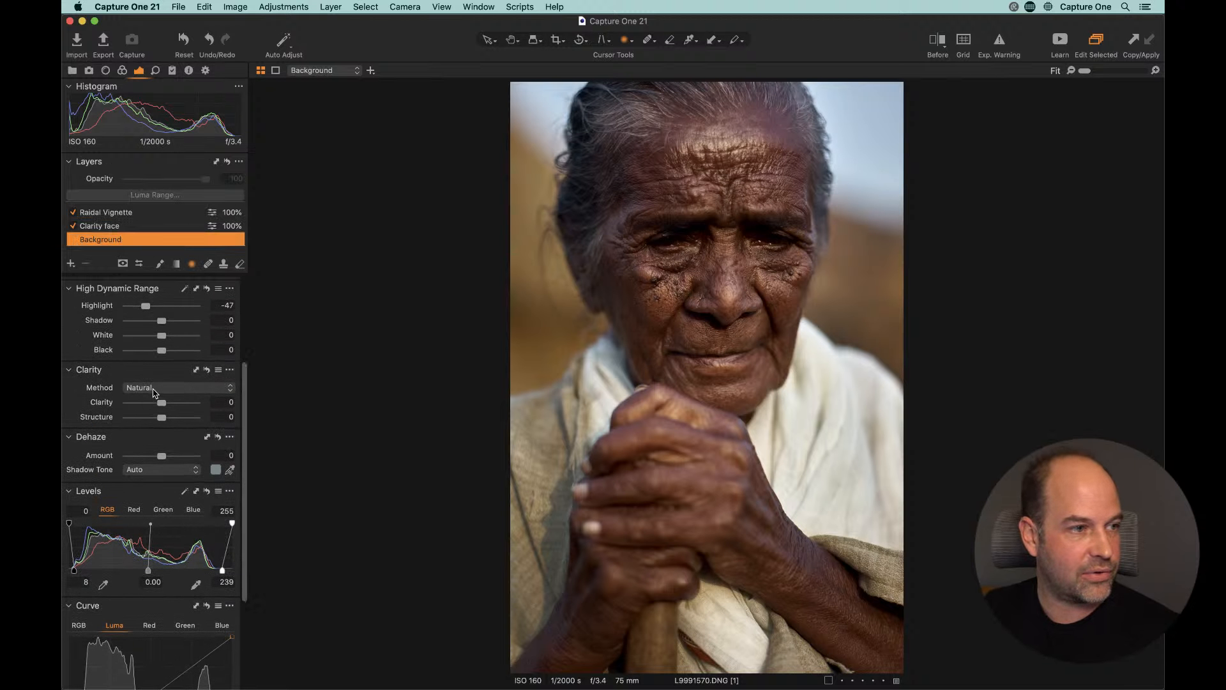
pyautogui.moveTo(168, 327); pyautogui.dragTo(170, 328)
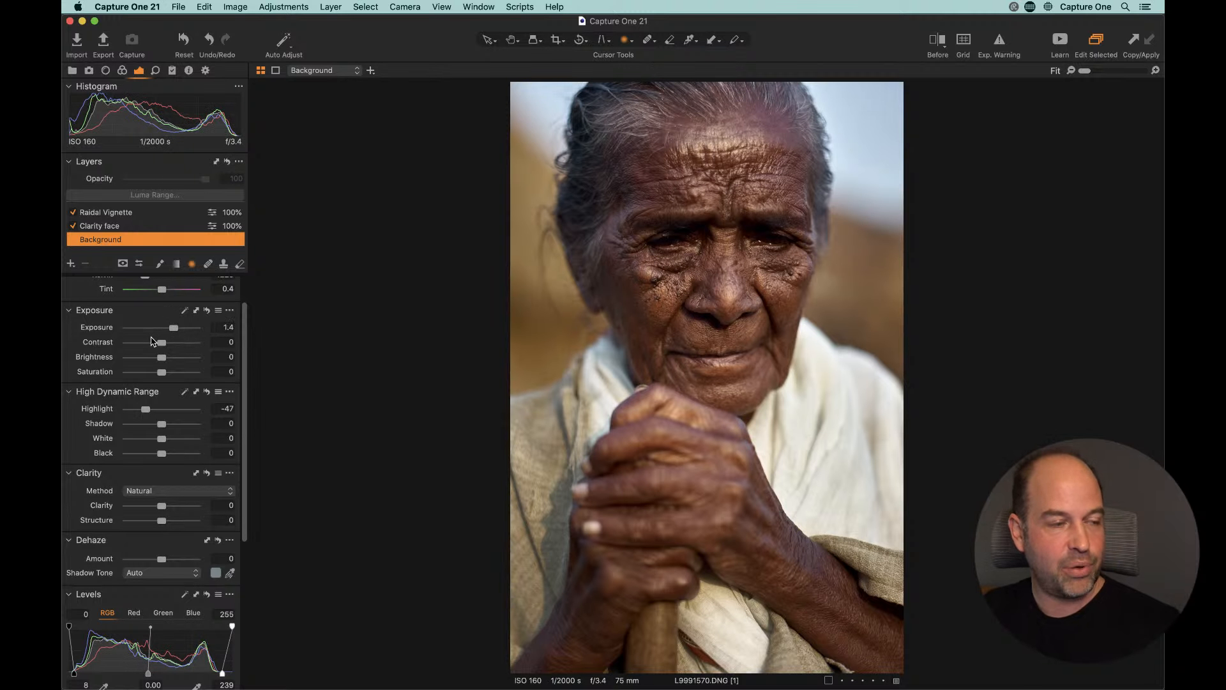
pyautogui.scroll(-5, 159, 434)
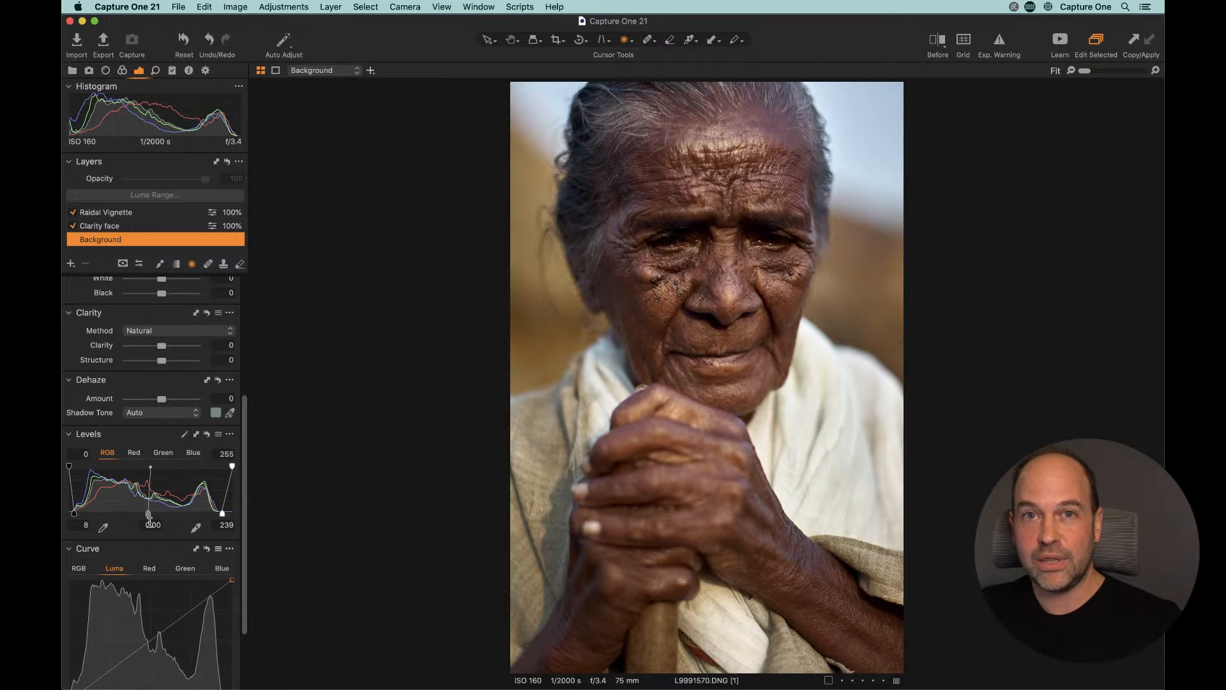
pyautogui.click(207, 435)
pyautogui.click(185, 435)
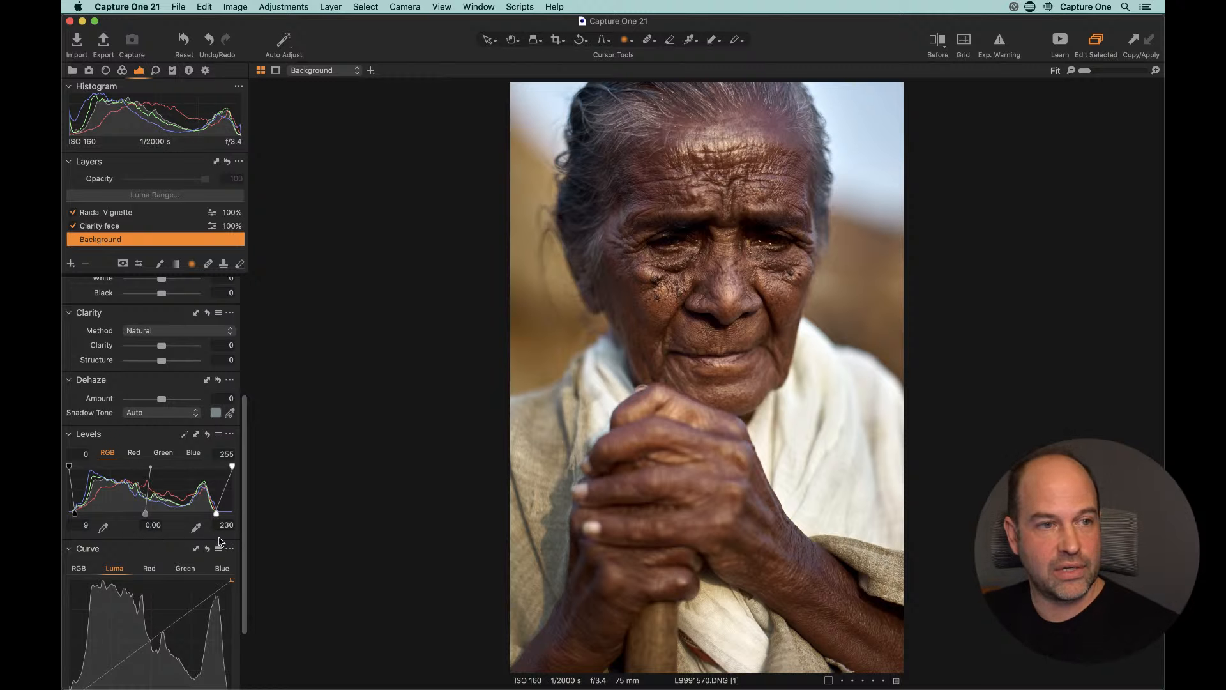
# Step: Add a new adjustment layer named "Eyes" above the Raidal Vignette layer and fill its mask
pyautogui.press('super+plus')
pyautogui.press('super+plus')
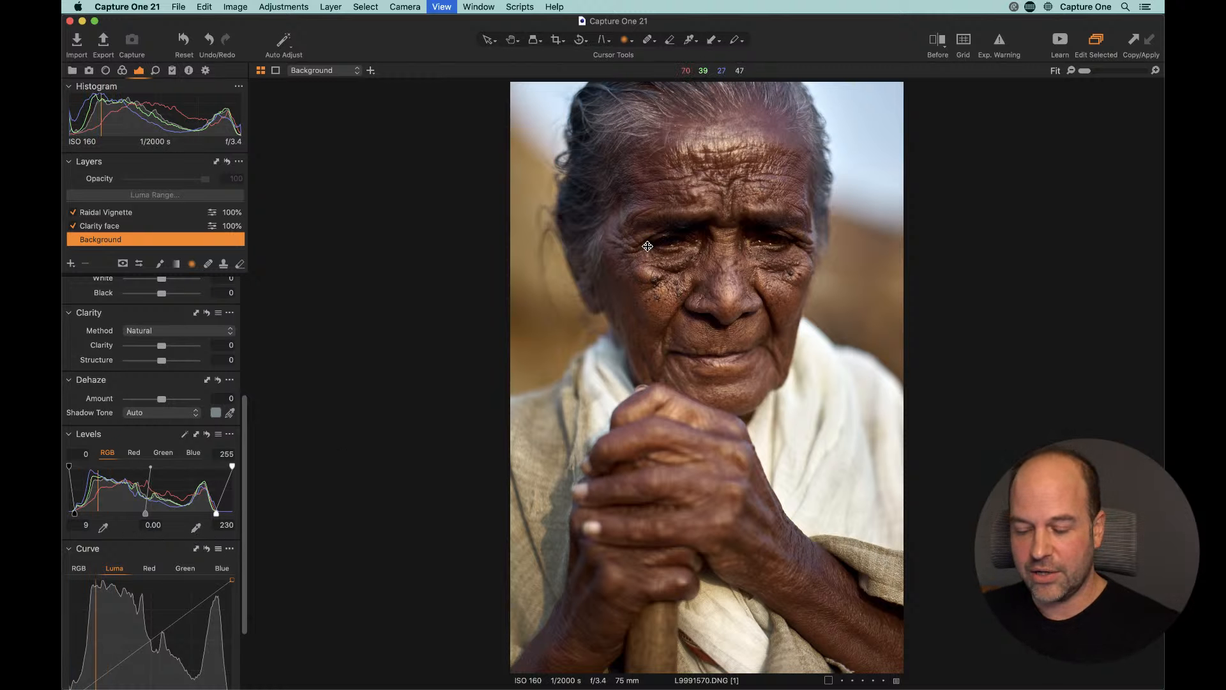
pyautogui.press('h')
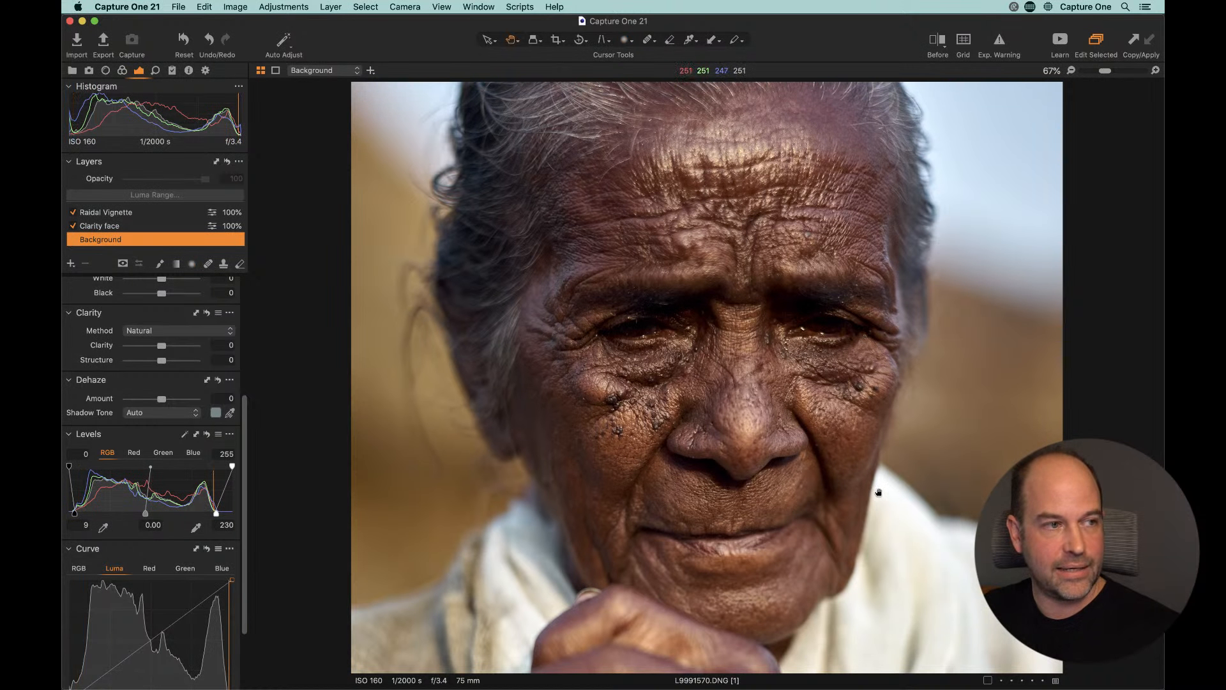
pyautogui.click(71, 264)
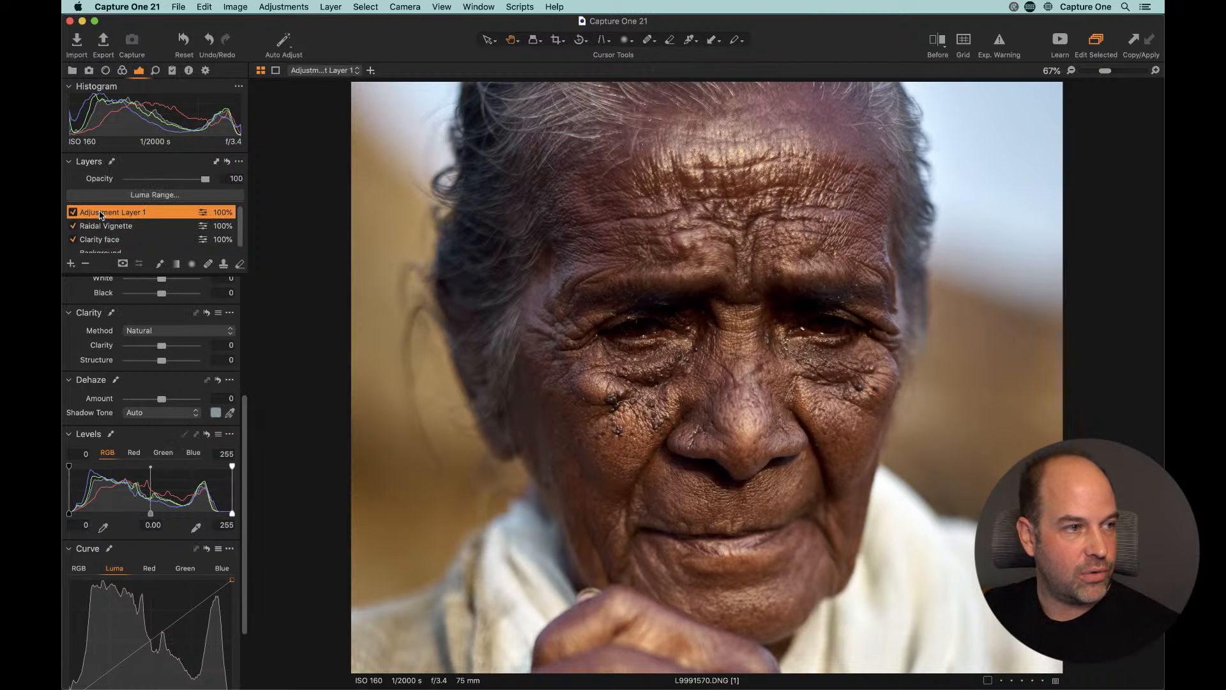
pyautogui.doubleClick(100, 215)
pyautogui.write('Eye')
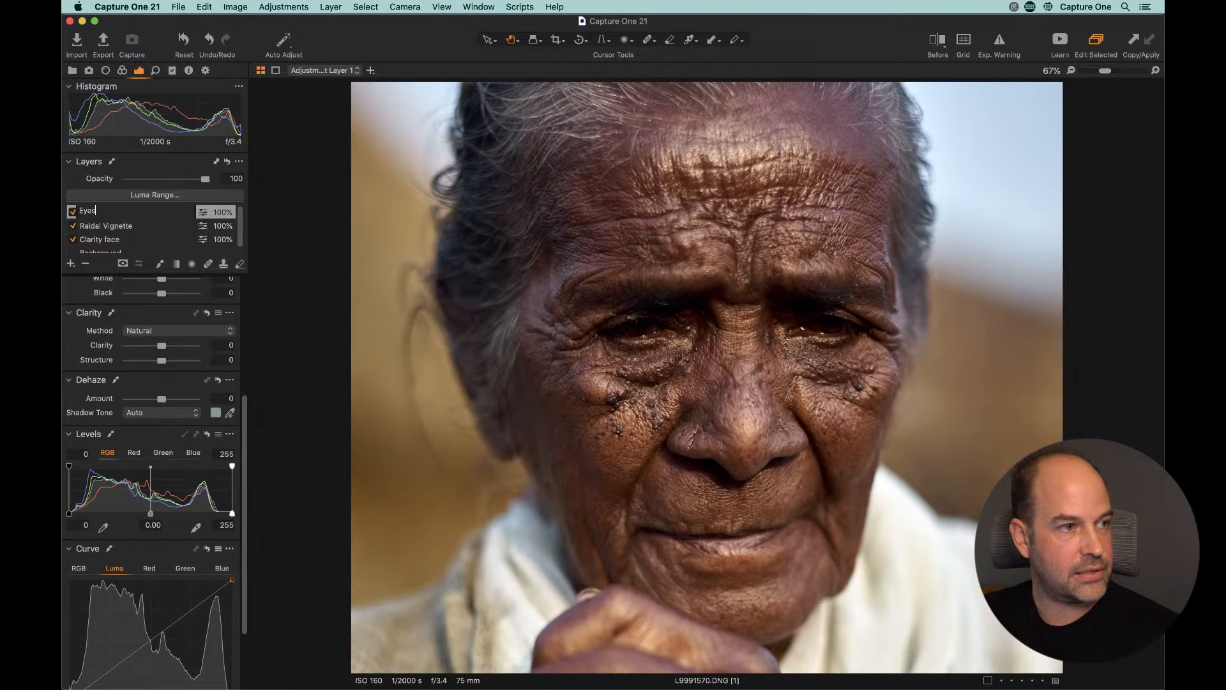
pyautogui.write('s')
pyautogui.press('Return')
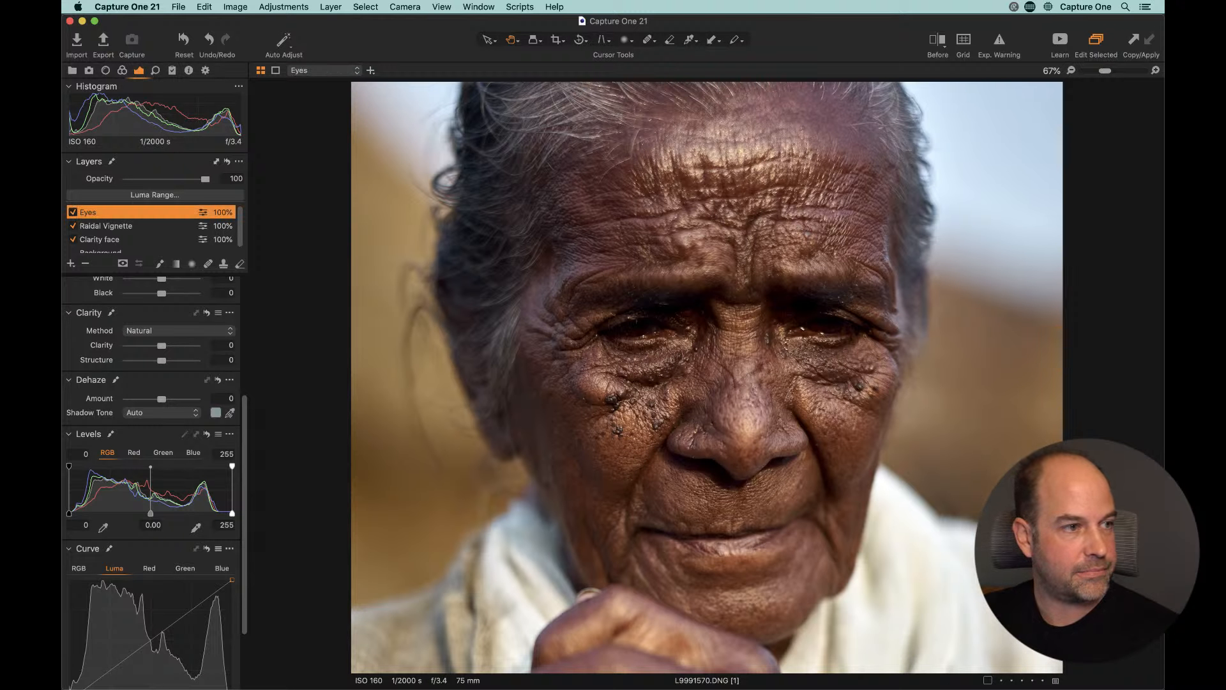
pyautogui.rightClick(107, 218)
pyautogui.click(140, 238)
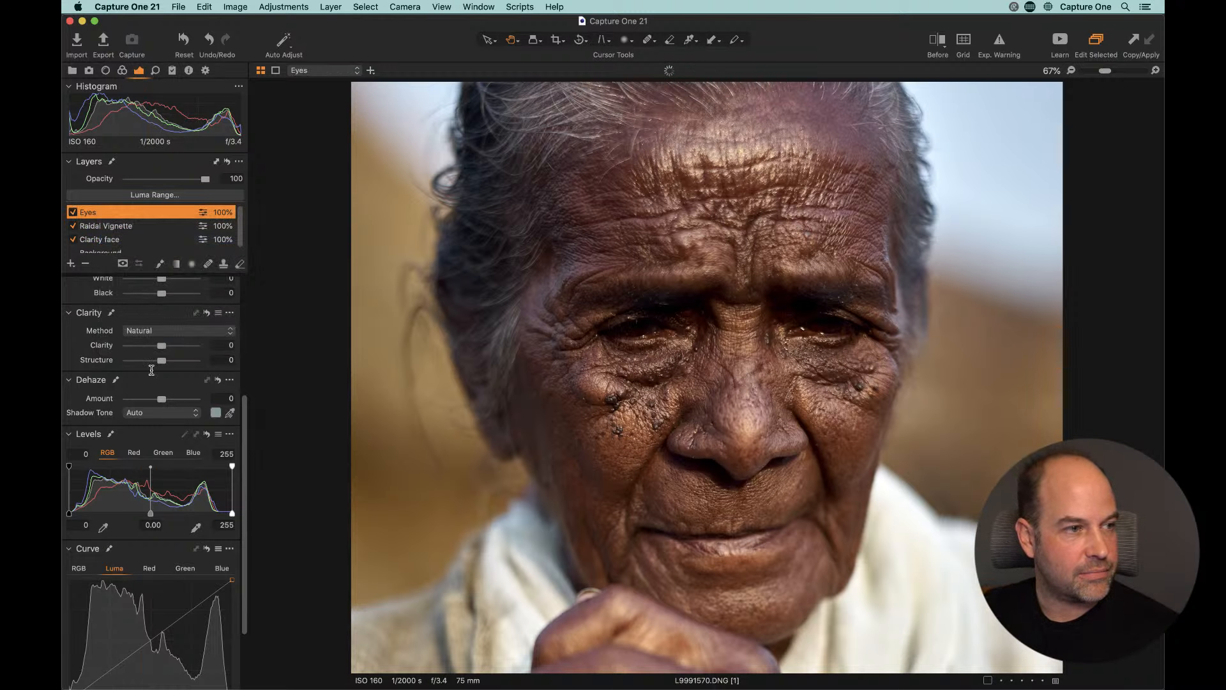
# Step: Set Shadow to 79 and Clarity to 34 on the Eyes layer
pyautogui.scroll(5, 151, 370)
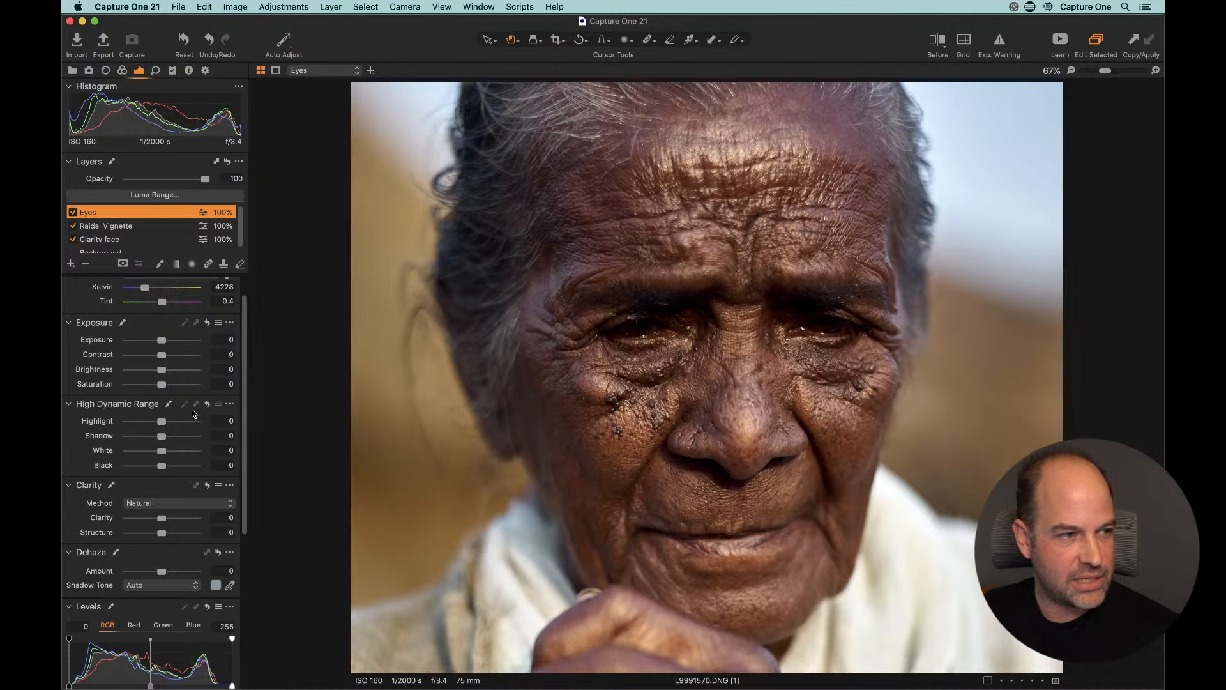
pyautogui.moveTo(164, 443)
pyautogui.mouseDown()
pyautogui.moveTo(200, 445)
pyautogui.moveTo(161, 444)
pyautogui.moveTo(186, 447)
pyautogui.mouseUp()
pyautogui.press('super+plus')
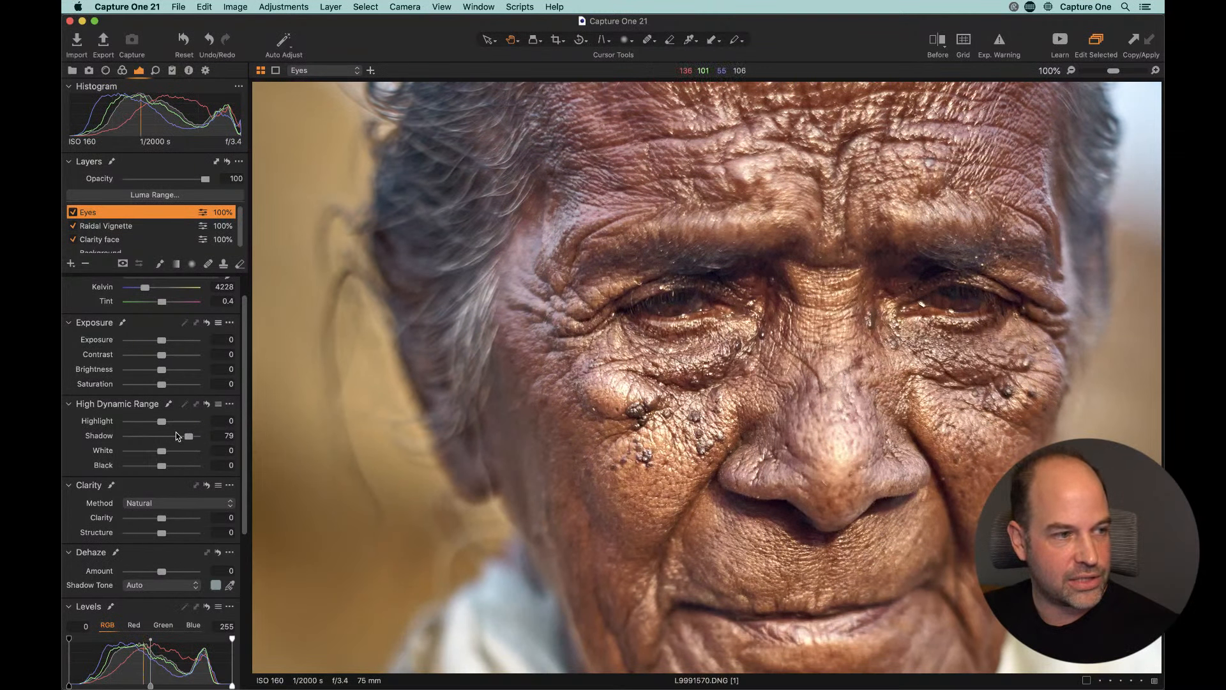
pyautogui.moveTo(164, 522); pyautogui.dragTo(175, 524)
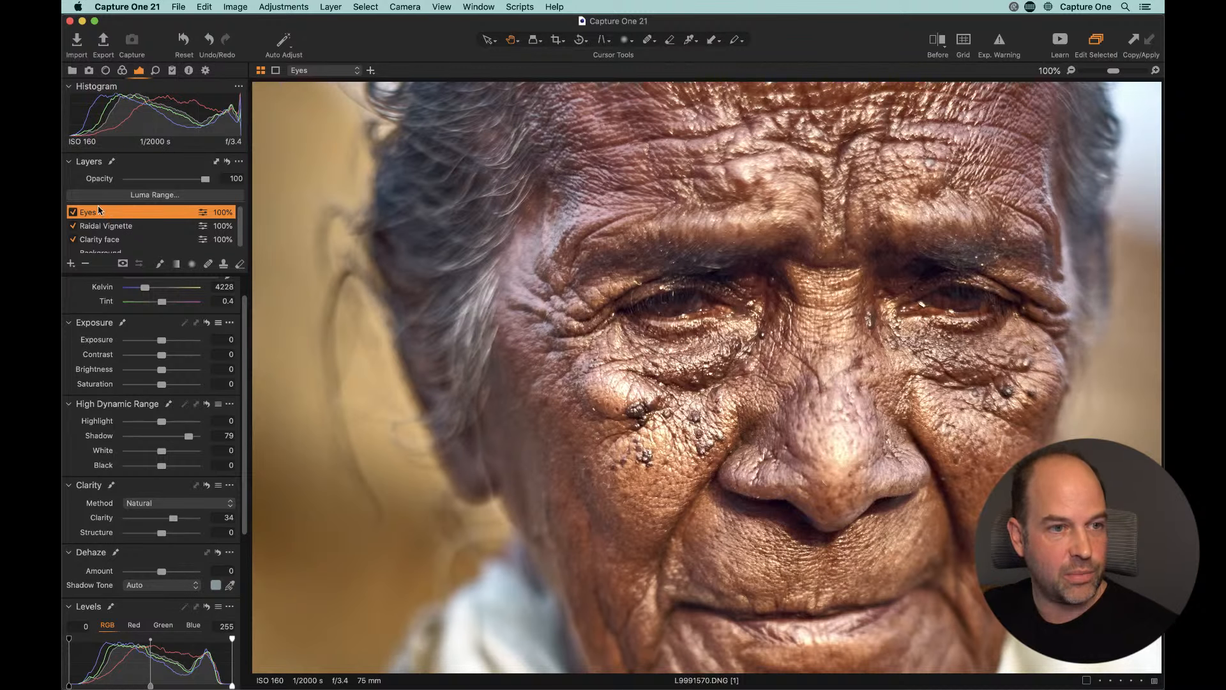
# Step: Clear the Eyes layer's mask and paint it over both eyes with a soft brush of size 107, opacity 48 and flow 51
pyautogui.rightClick(113, 215)
pyautogui.click(131, 219)
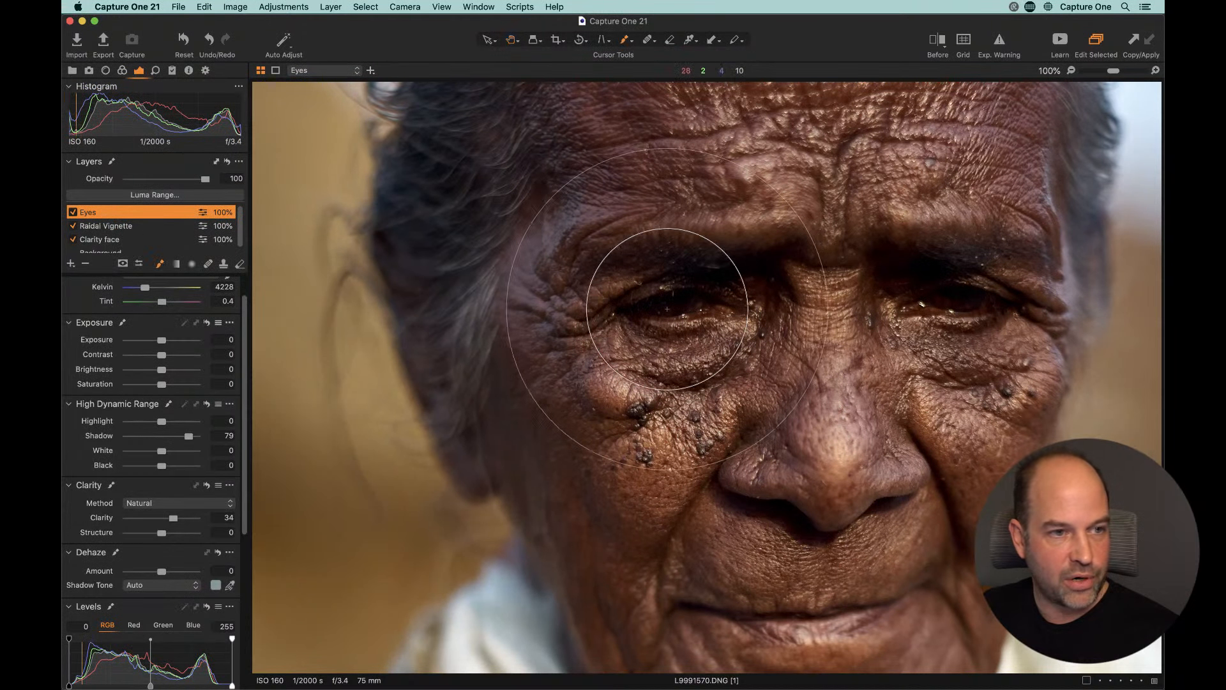
pyautogui.rightClick(658, 307)
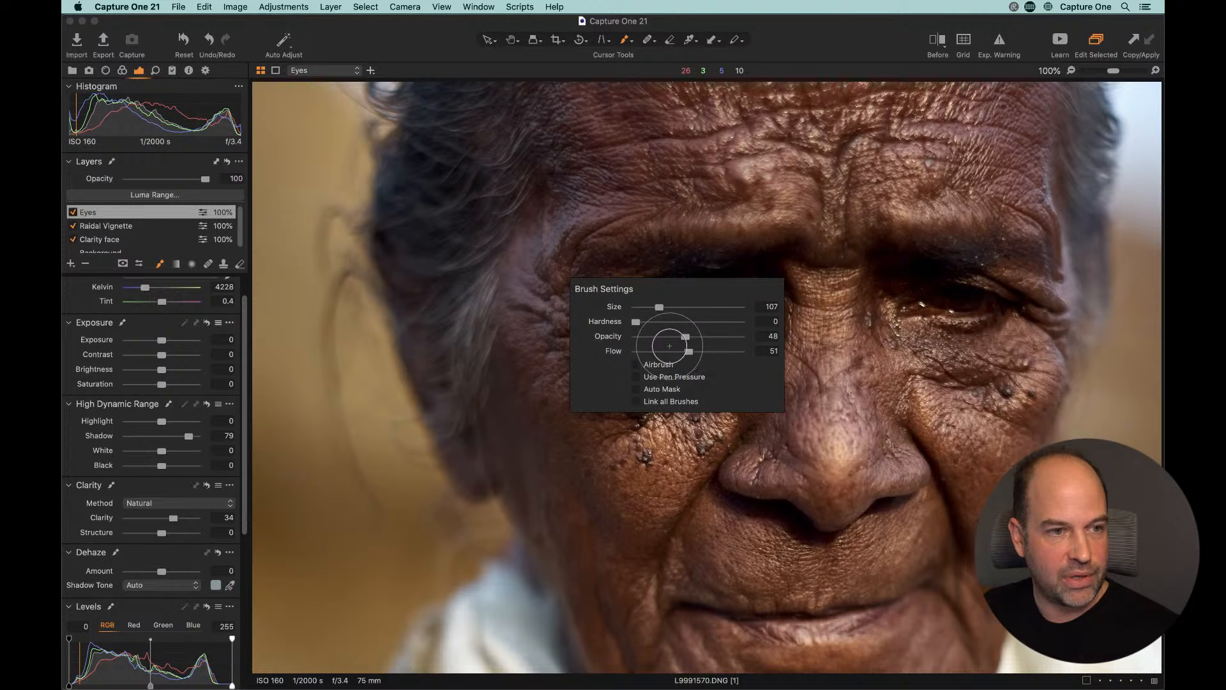
pyautogui.moveTo(633, 308)
pyautogui.mouseDown()
pyautogui.moveTo(756, 265)
pyautogui.moveTo(688, 296)
pyautogui.moveTo(686, 316)
pyautogui.moveTo(756, 302)
pyautogui.moveTo(601, 317)
pyautogui.moveTo(744, 255)
pyautogui.moveTo(741, 298)
pyautogui.mouseUp()
pyautogui.moveTo(932, 287)
pyautogui.mouseDown()
pyautogui.moveTo(967, 293)
pyautogui.moveTo(915, 273)
pyautogui.moveTo(996, 305)
pyautogui.moveTo(956, 283)
pyautogui.moveTo(979, 296)
pyautogui.moveTo(970, 278)
pyautogui.moveTo(937, 281)
pyautogui.moveTo(1021, 305)
pyautogui.moveTo(944, 303)
pyautogui.moveTo(923, 268)
pyautogui.mouseUp()
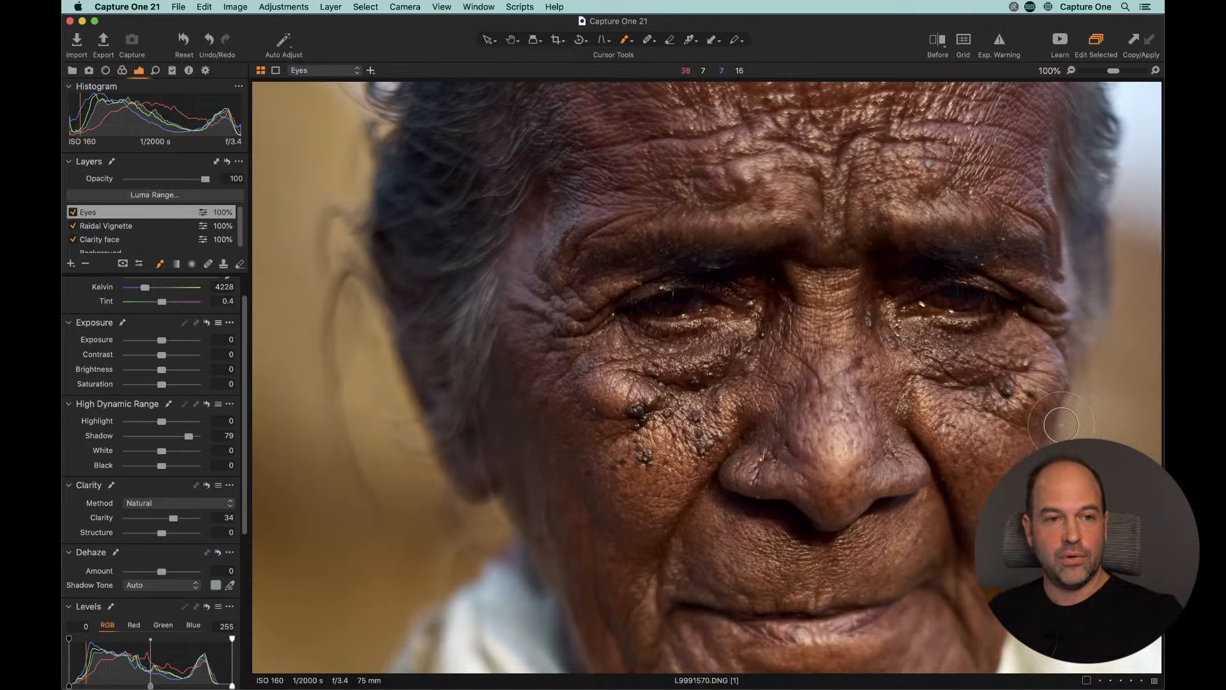
pyautogui.moveTo(958, 254)
pyautogui.mouseDown()
pyautogui.moveTo(962, 285)
pyautogui.moveTo(921, 268)
pyautogui.moveTo(987, 298)
pyautogui.moveTo(898, 286)
pyautogui.mouseUp()
pyautogui.moveTo(719, 291); pyautogui.dragTo(747, 281)
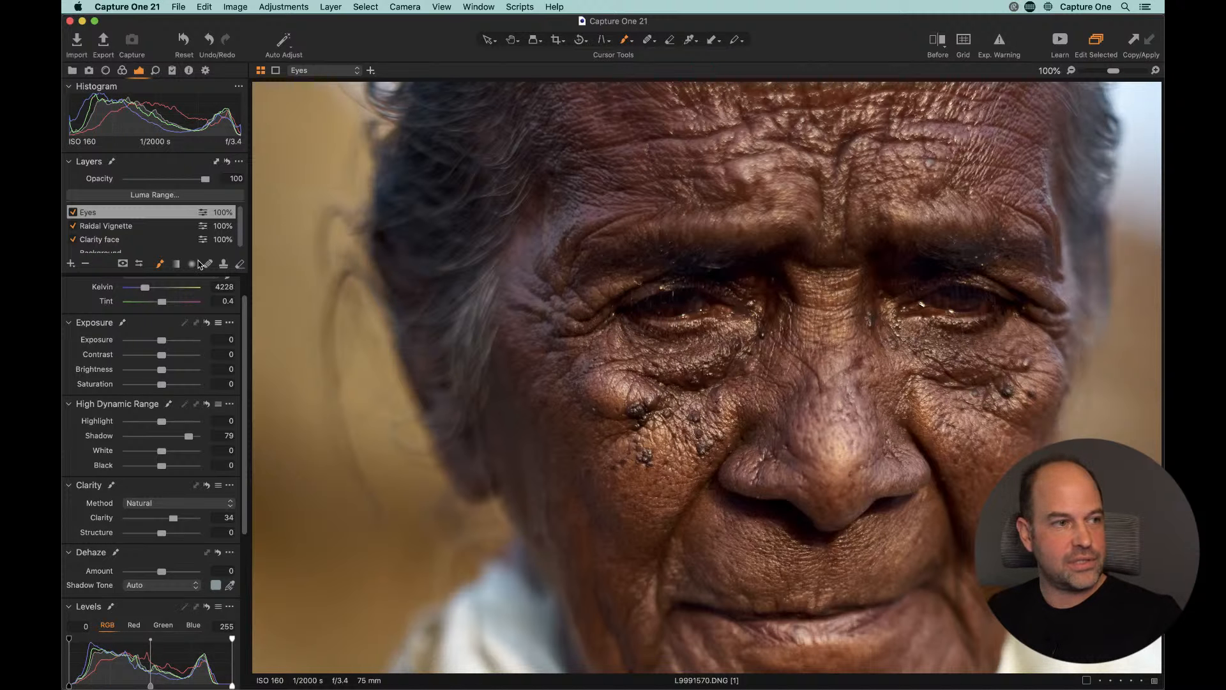
# Step: Check the Eyes mask in grayscale, brush more coverage onto the right-hand eye, and set the mask to never display
pyautogui.click(120, 265)
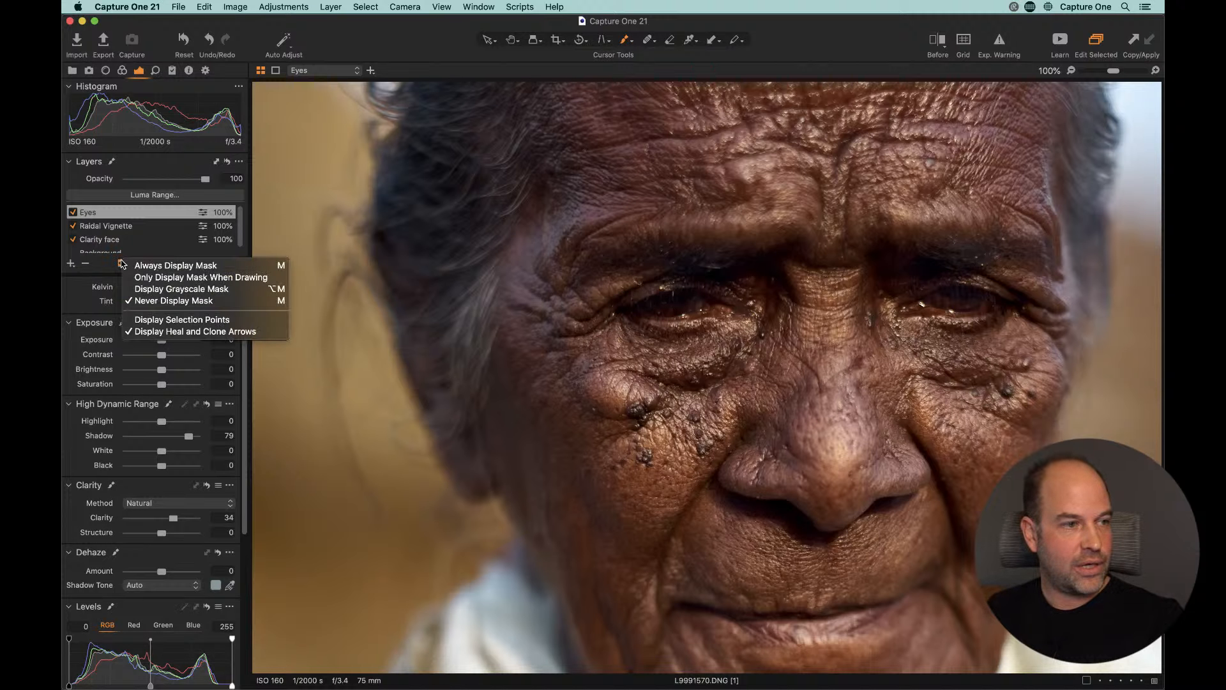
pyautogui.click(139, 291)
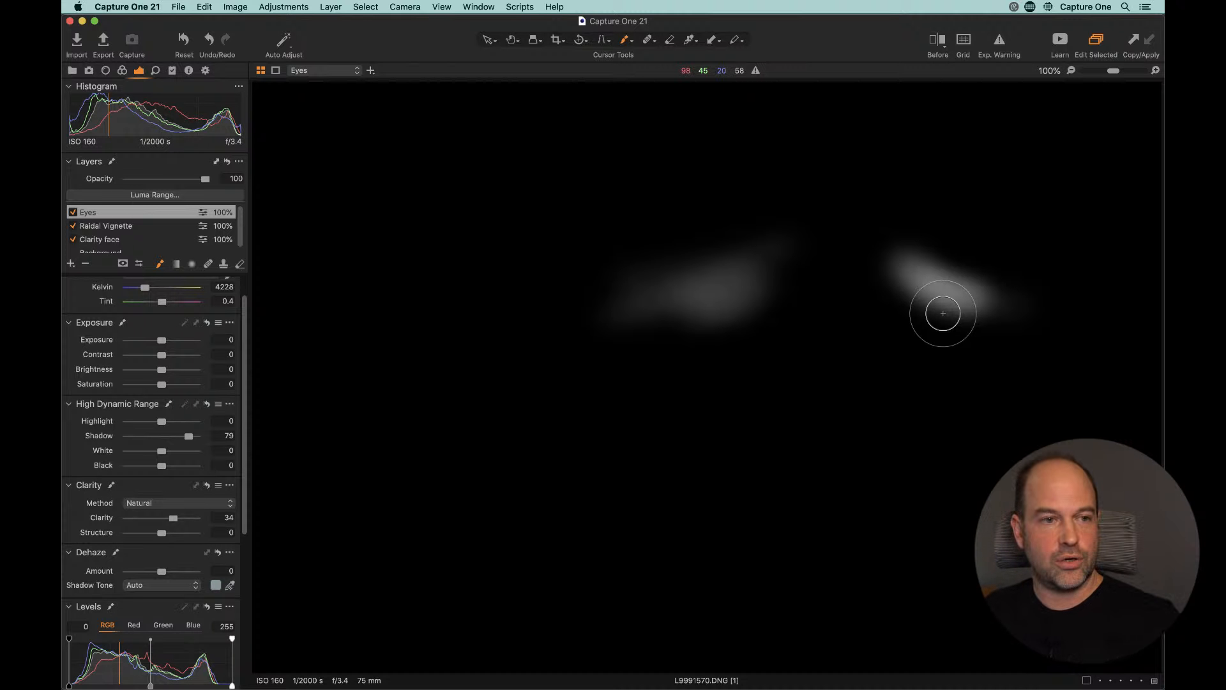
pyautogui.press('h')
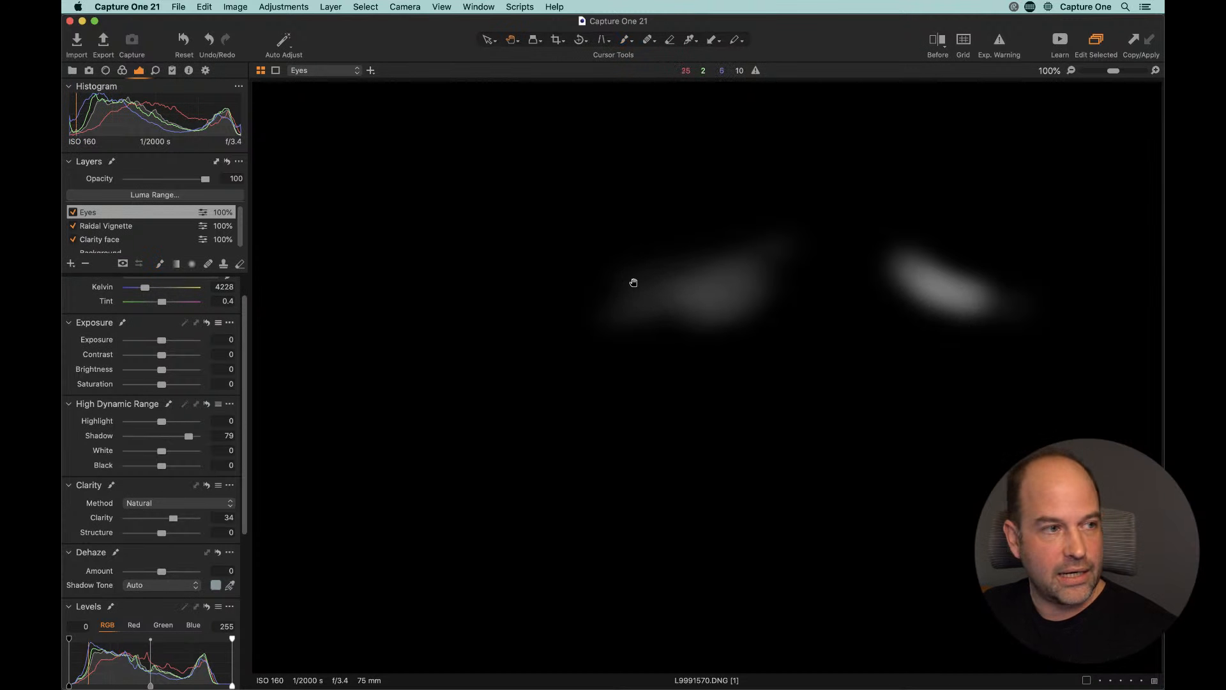
pyautogui.click(123, 264)
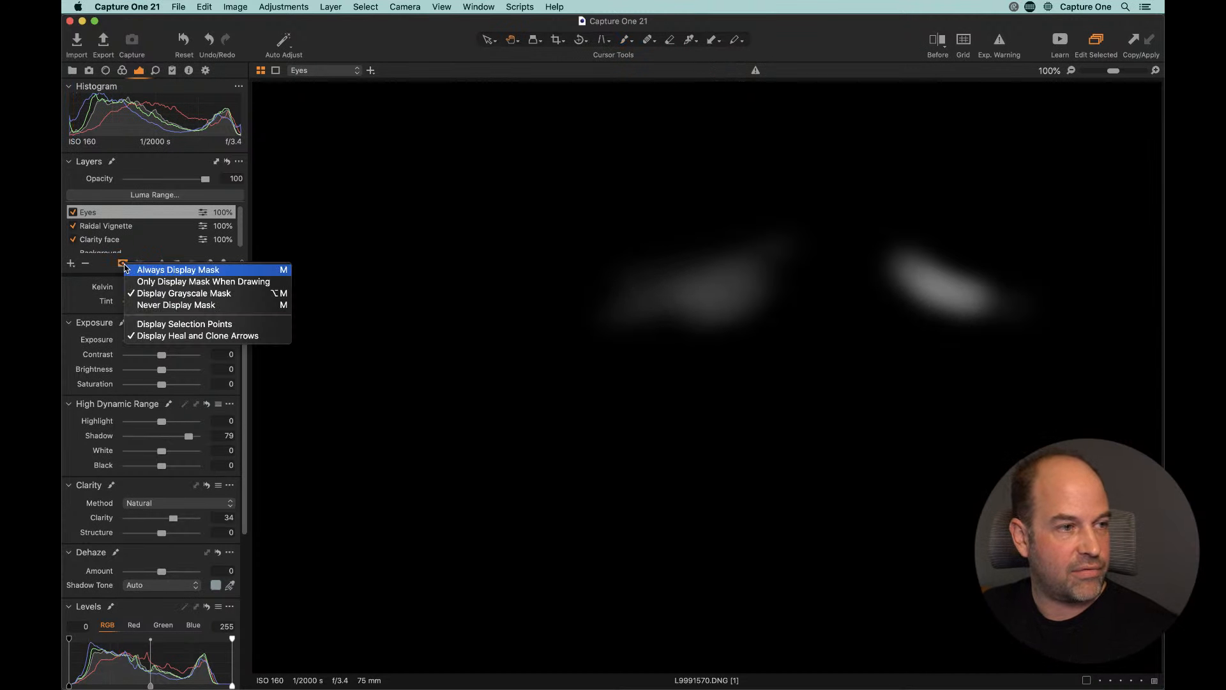
pyautogui.click(270, 306)
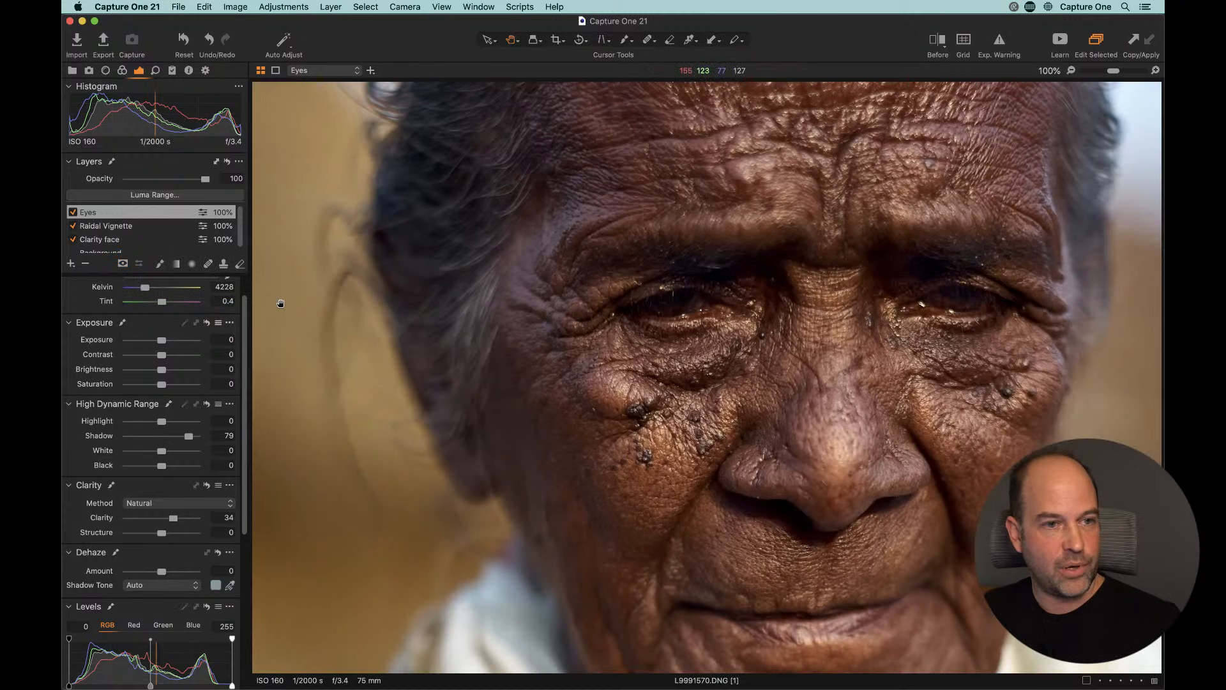
# Step: Inspect the mask overlay on the eyes and compare the Eyes layer off and on, both in the whole image and at 100%
pyautogui.press('super+0')
pyautogui.press('m')
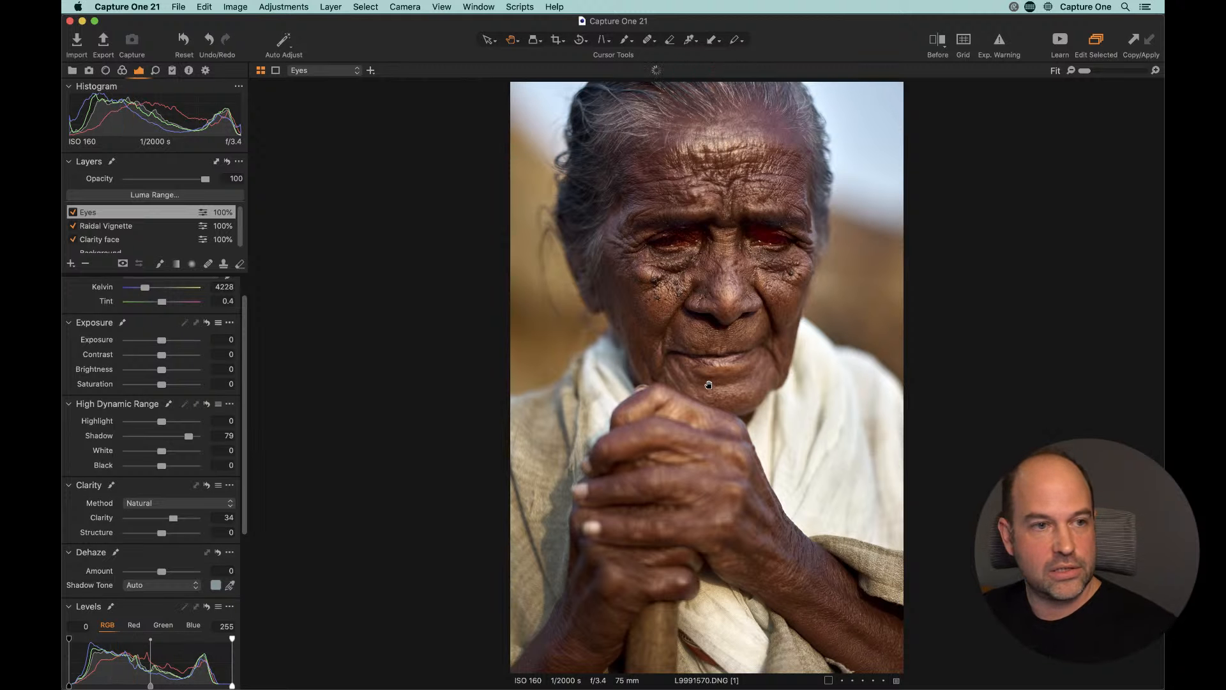
pyautogui.press('m')
pyautogui.press('m')
pyautogui.press('m')
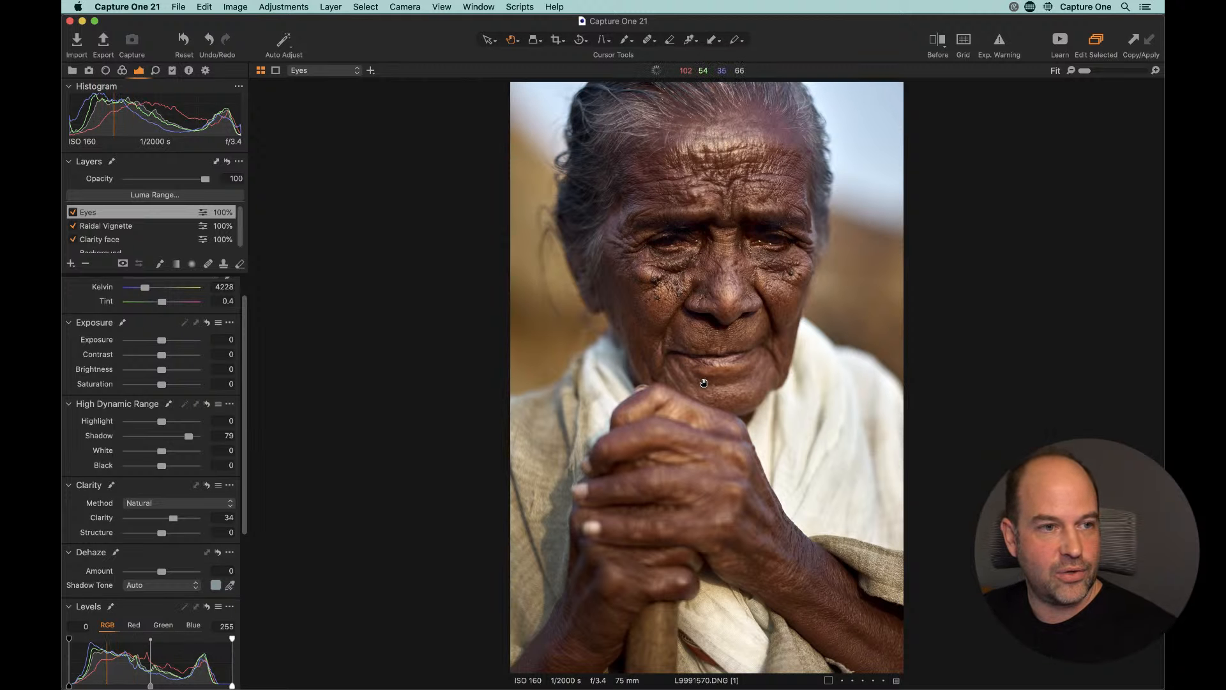
pyautogui.click(71, 213)
pyautogui.click(72, 213)
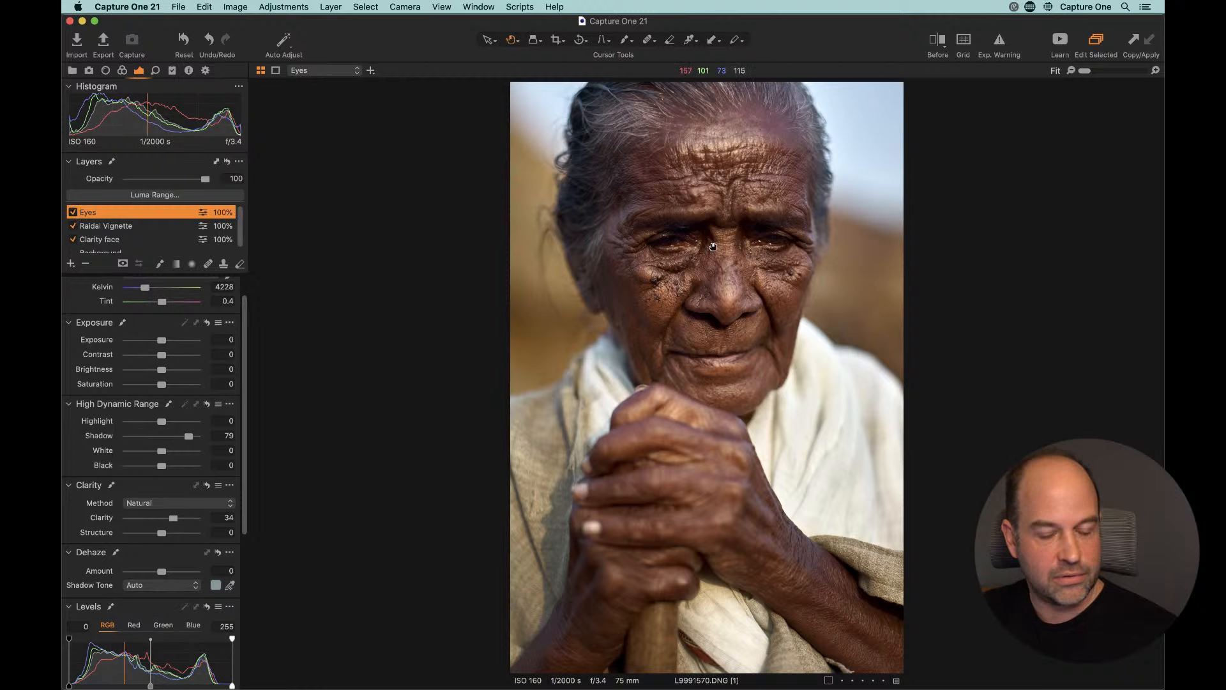
pyautogui.press('super+alt+0')
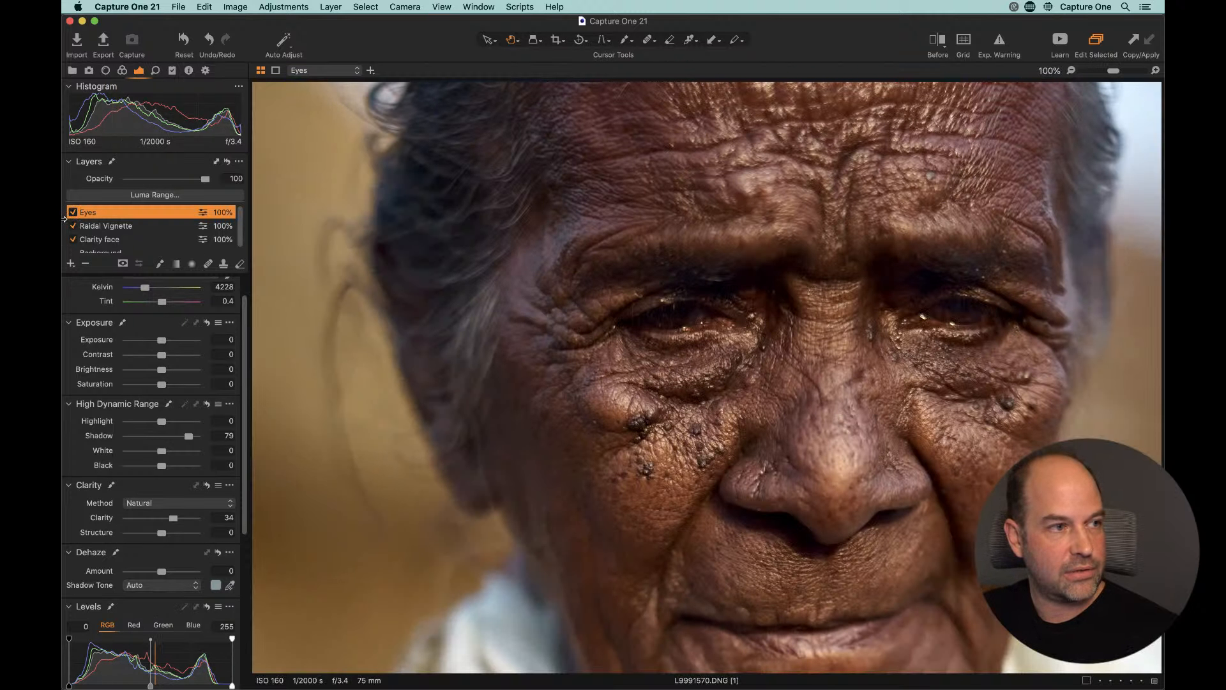
pyautogui.click(71, 212)
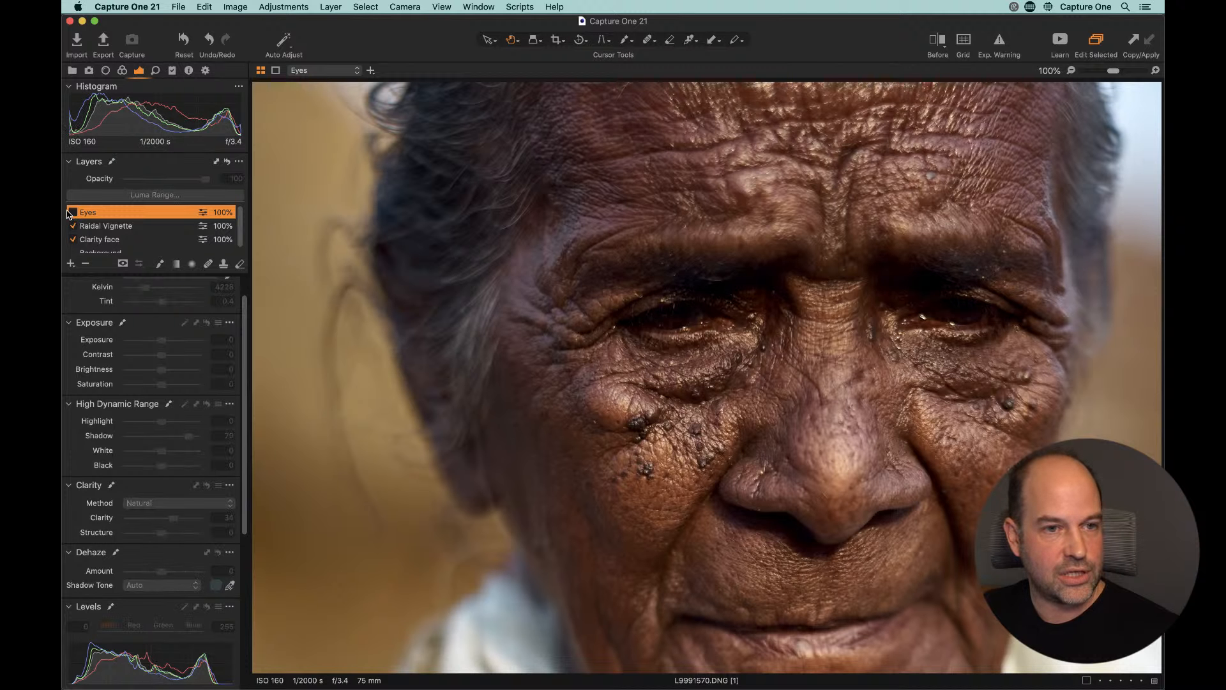
pyautogui.click(71, 213)
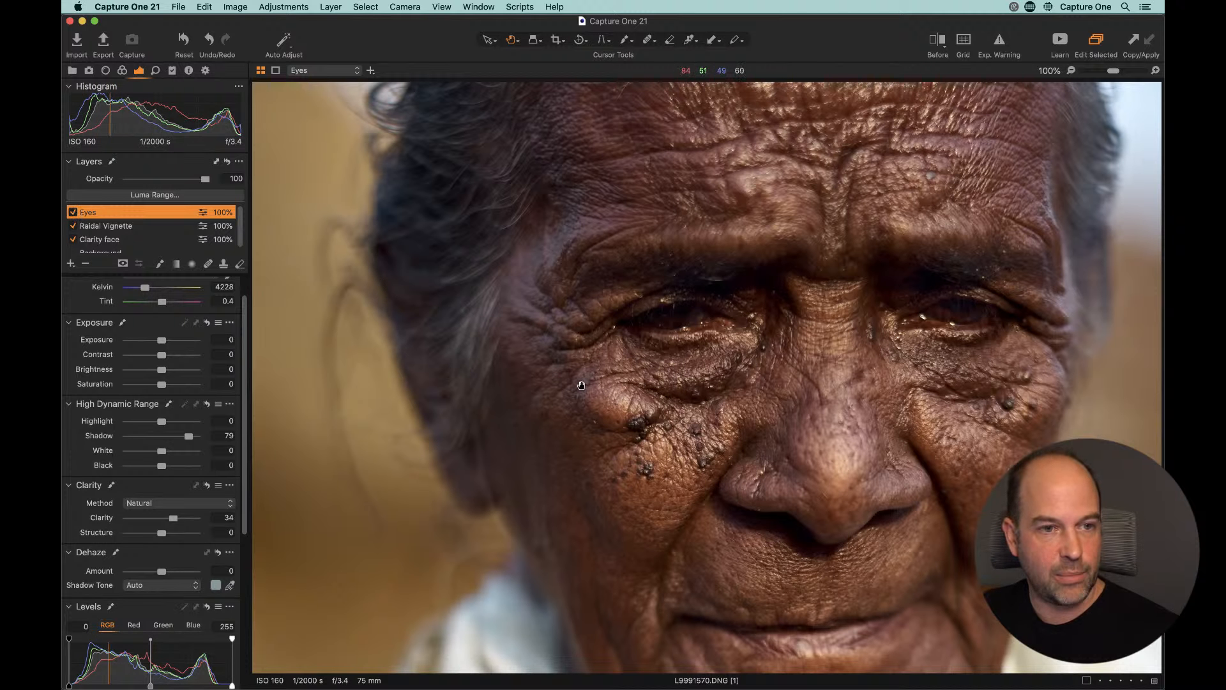
pyautogui.press('super+0')
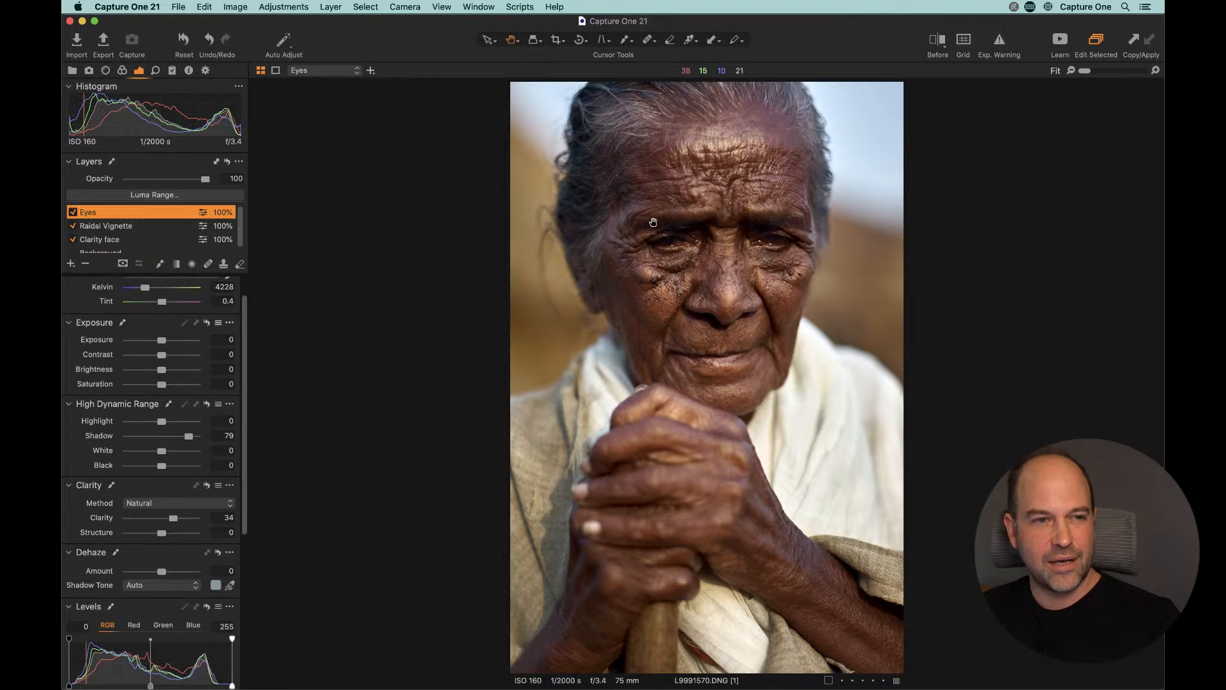
# Step: Lower the Eyes layer's opacity to 70 and open the color adjustment tools
pyautogui.moveTo(203, 183); pyautogui.dragTo(186, 183)
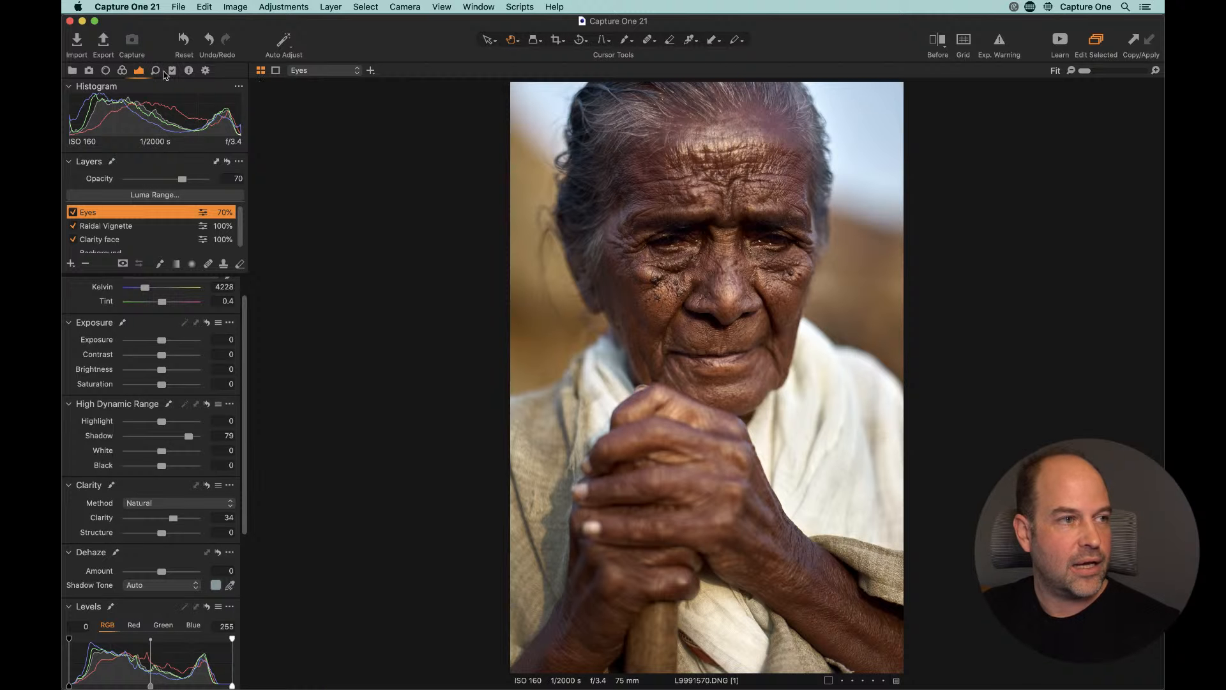
pyautogui.click(123, 70)
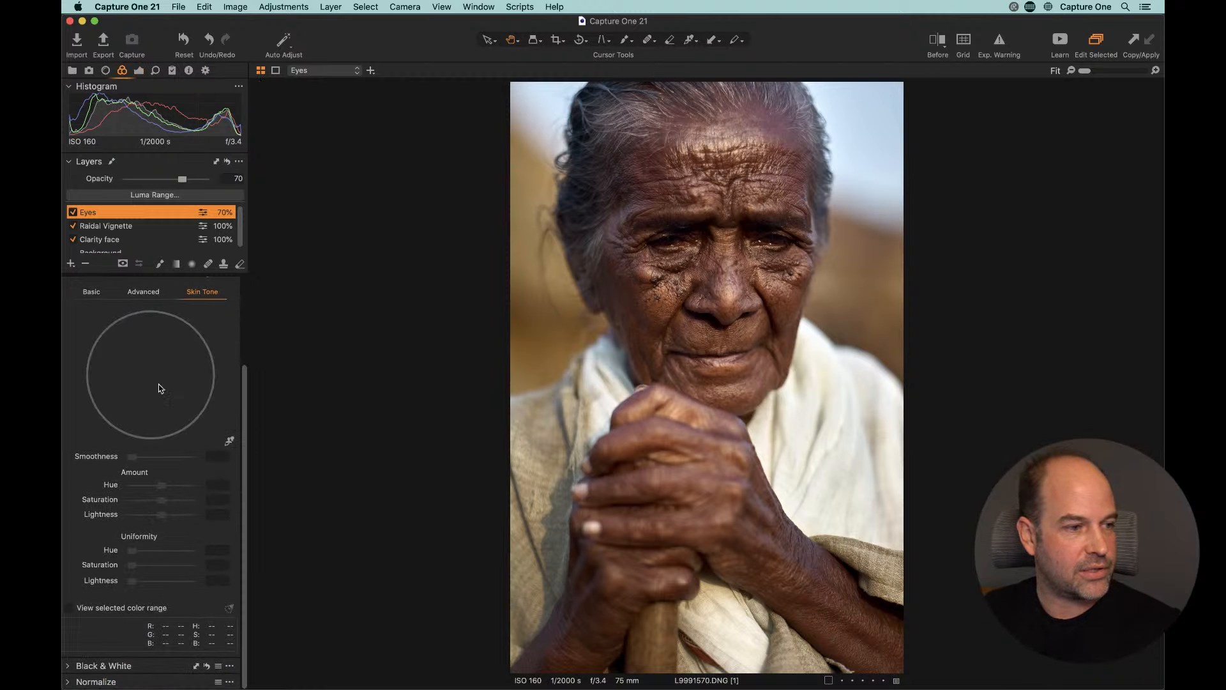
# Step: Try a black-and-white conversion of the elderly portrait with contrast 21 on the Eyes layer, and reset that contrast
pyautogui.click(66, 666)
pyautogui.scroll(-3, 158, 317)
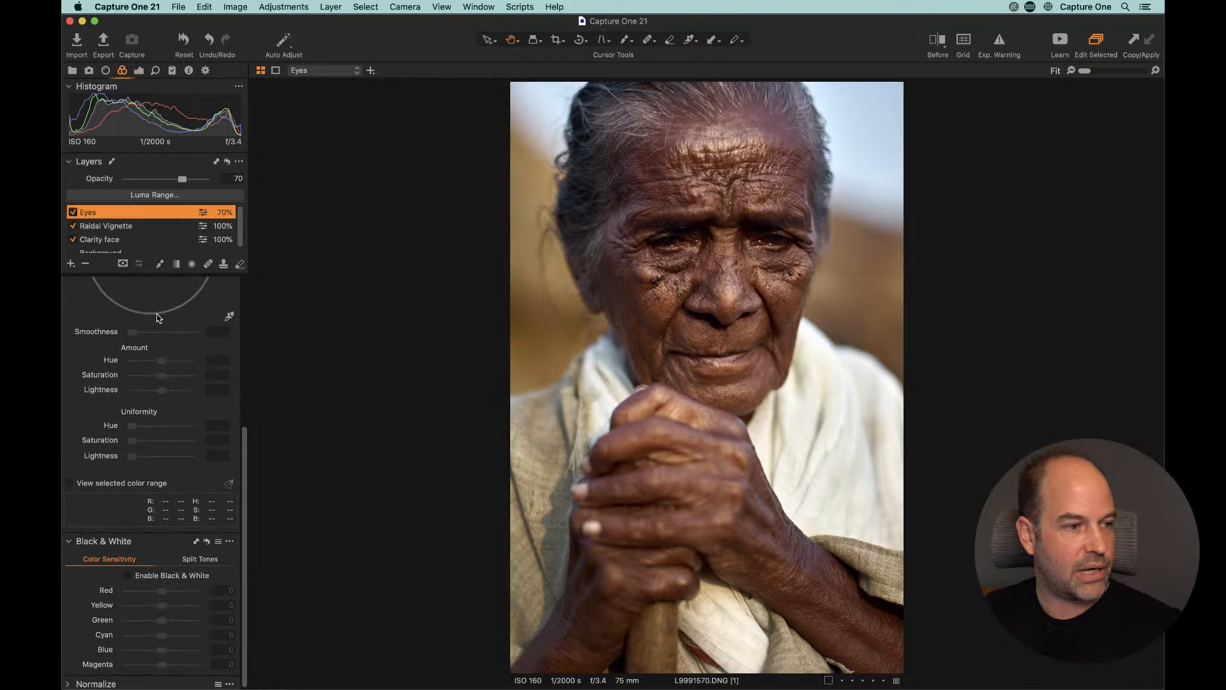
pyautogui.click(128, 577)
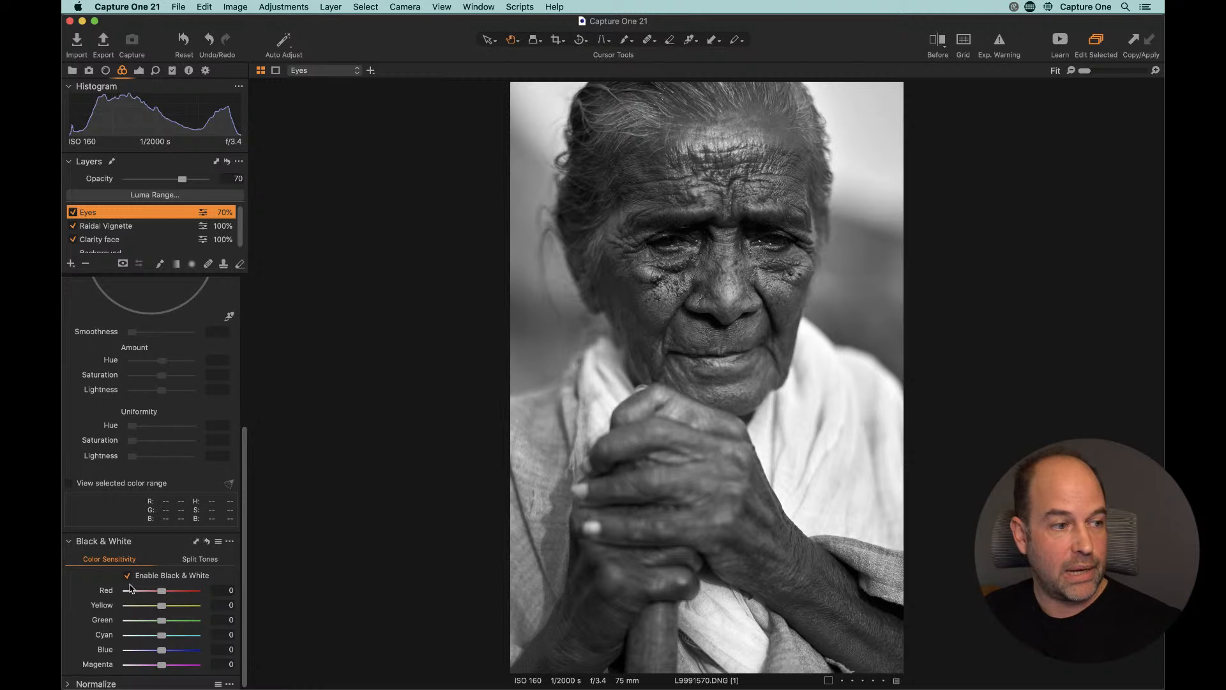
pyautogui.click(139, 71)
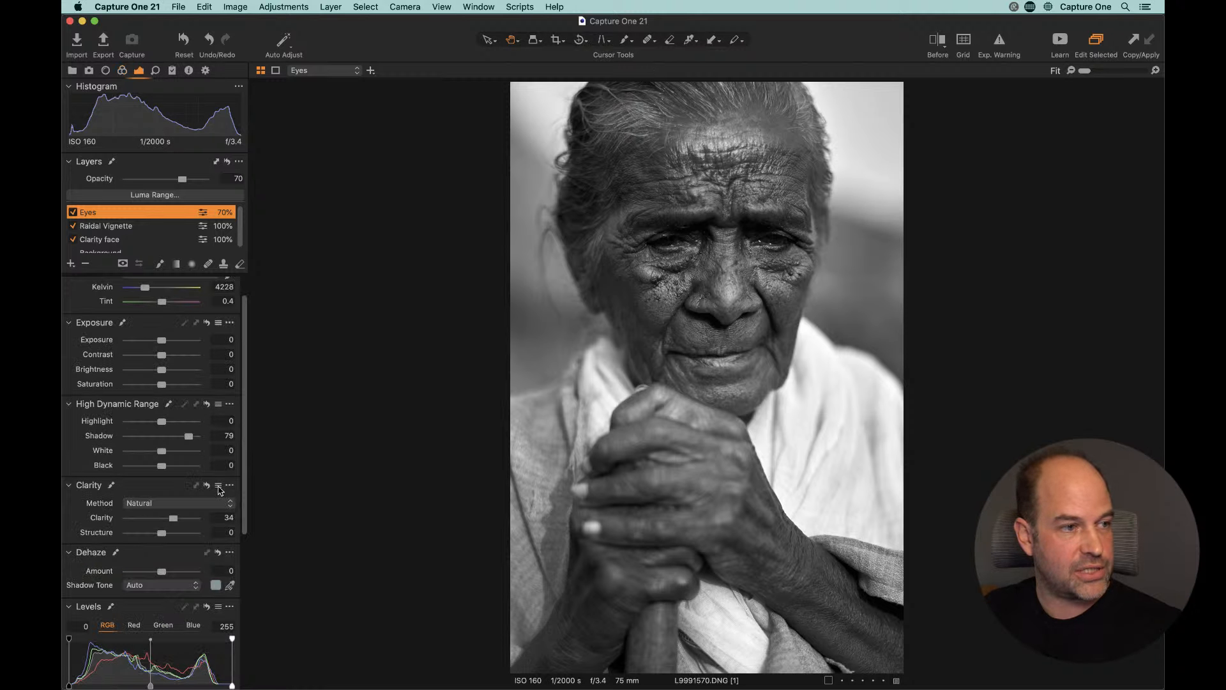
pyautogui.moveTo(161, 356); pyautogui.dragTo(175, 357)
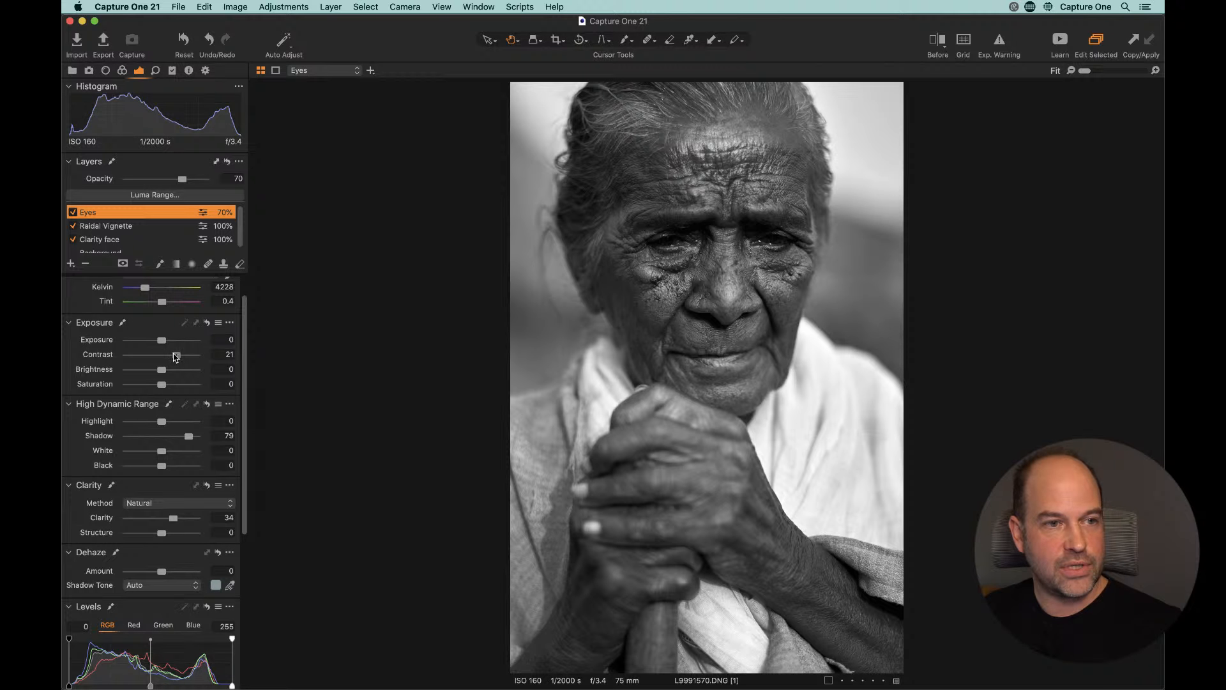
pyautogui.doubleClick(176, 357)
pyautogui.scroll(-2, 161, 246)
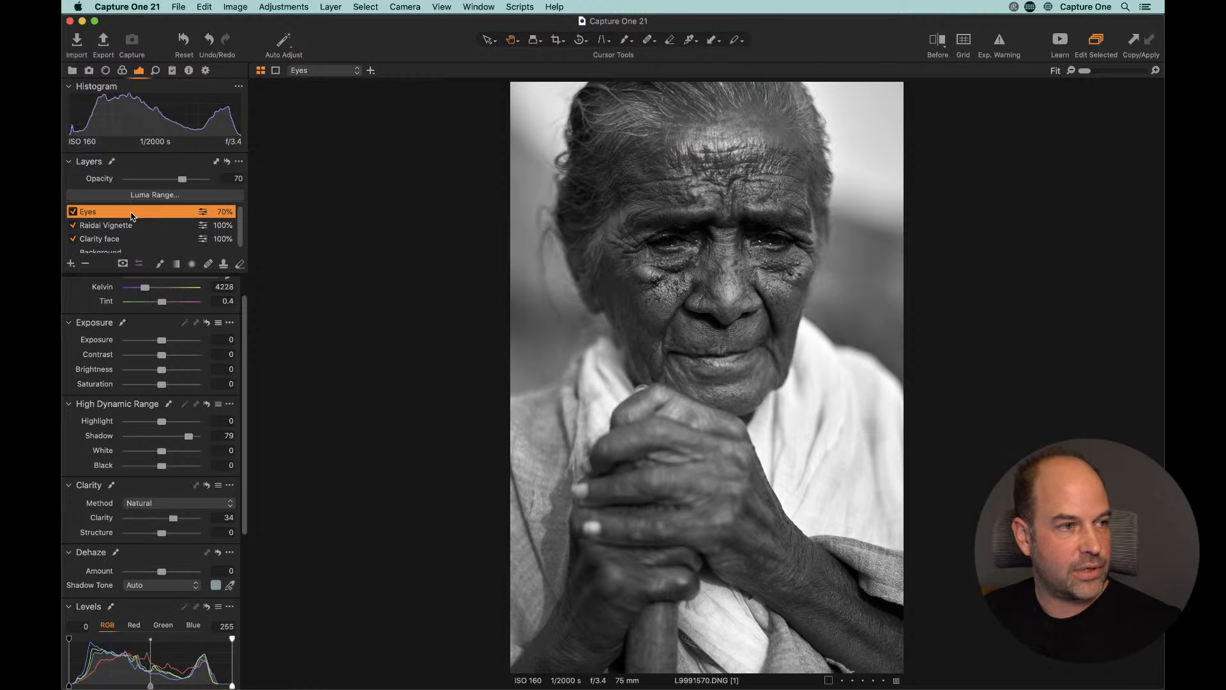
# Step: Try contrast 25 on the Background layer in black and white, reset it, and turn the black-and-white conversion off
pyautogui.click(119, 247)
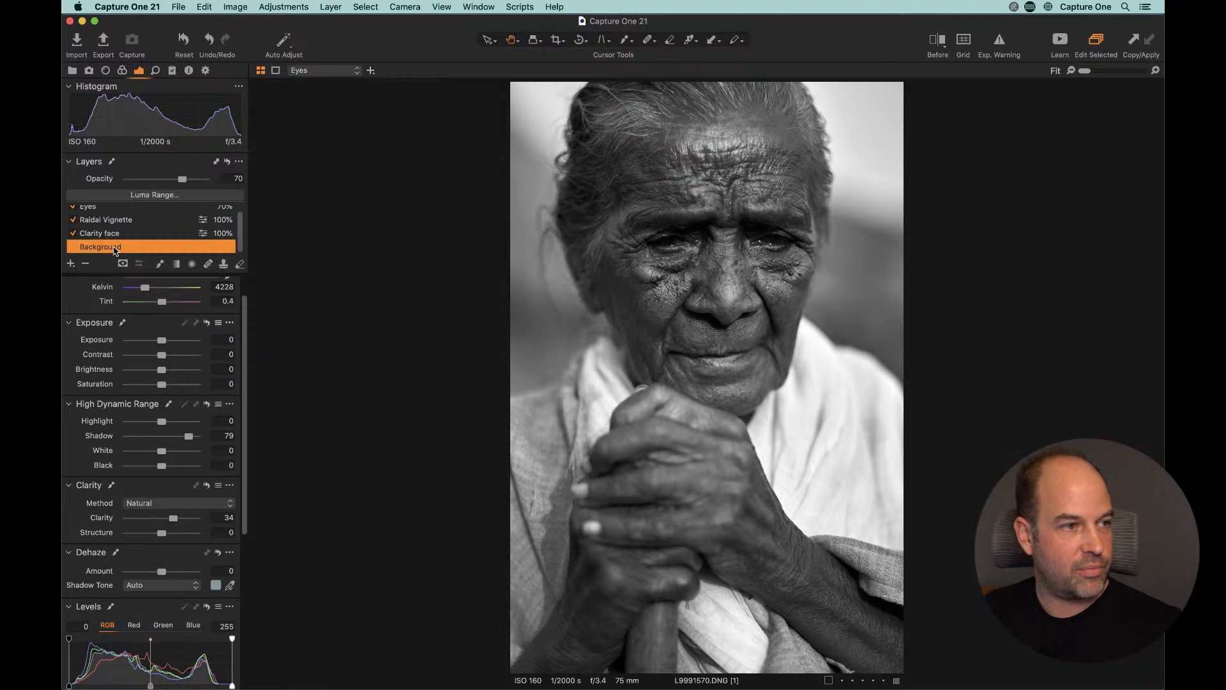
pyautogui.moveTo(162, 358); pyautogui.dragTo(171, 360)
pyautogui.doubleClick(172, 358)
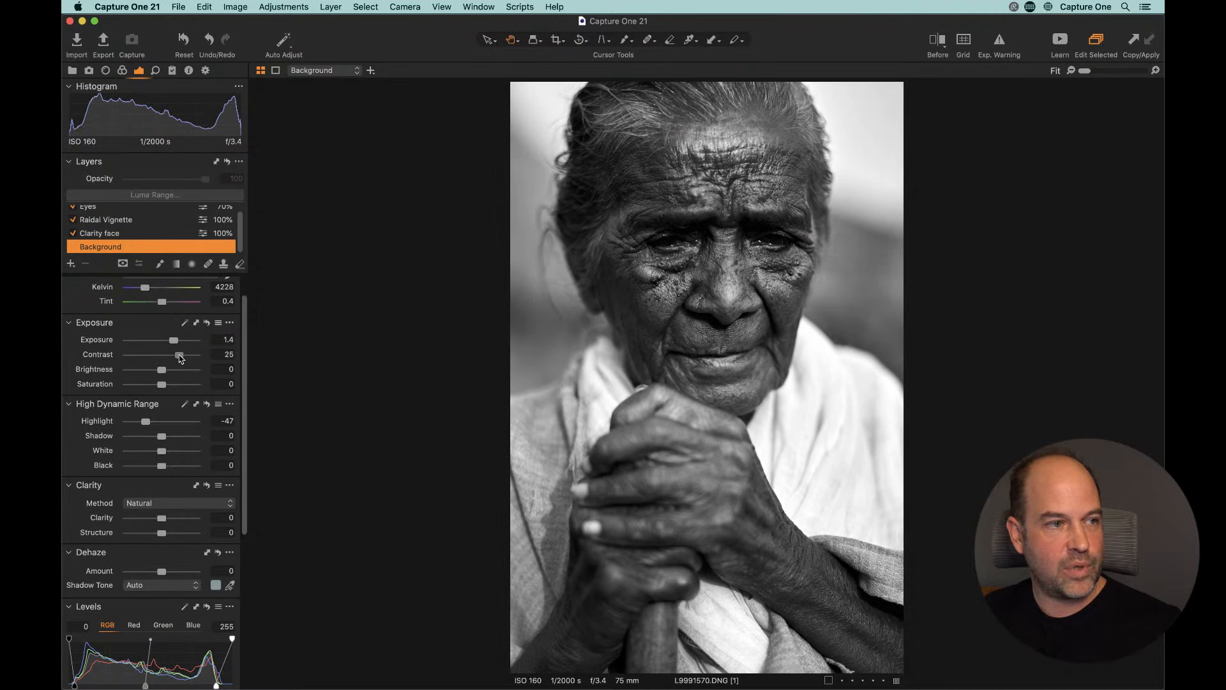
pyautogui.click(122, 71)
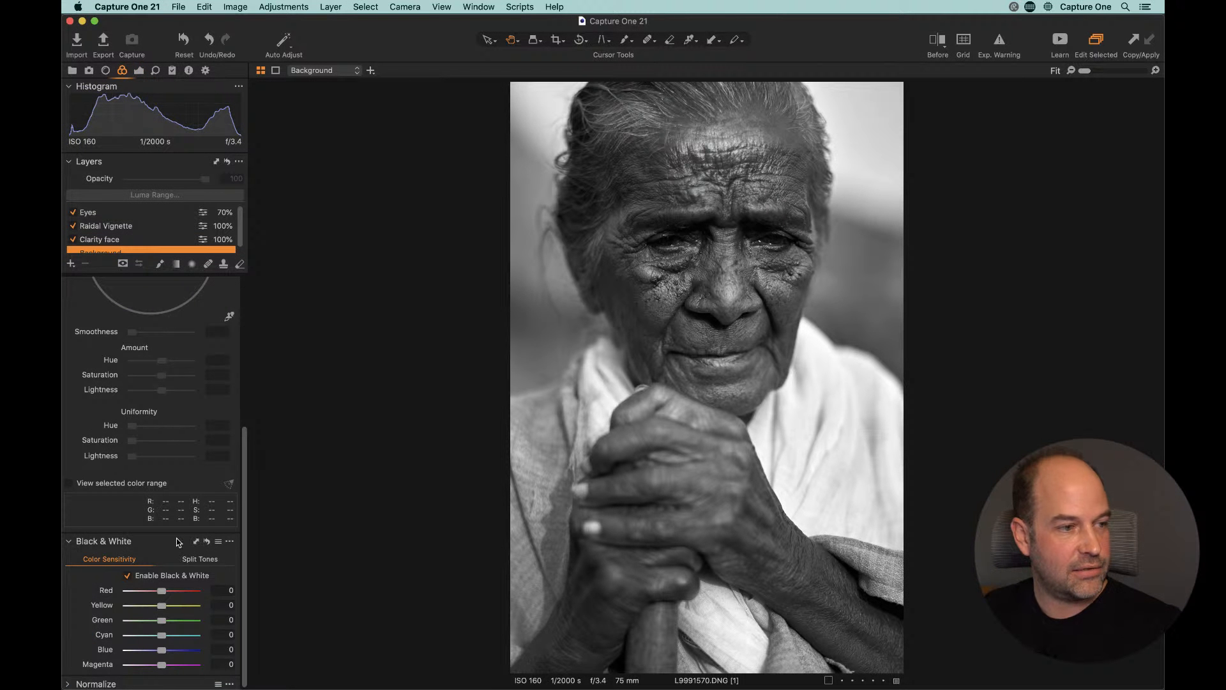
pyautogui.click(128, 575)
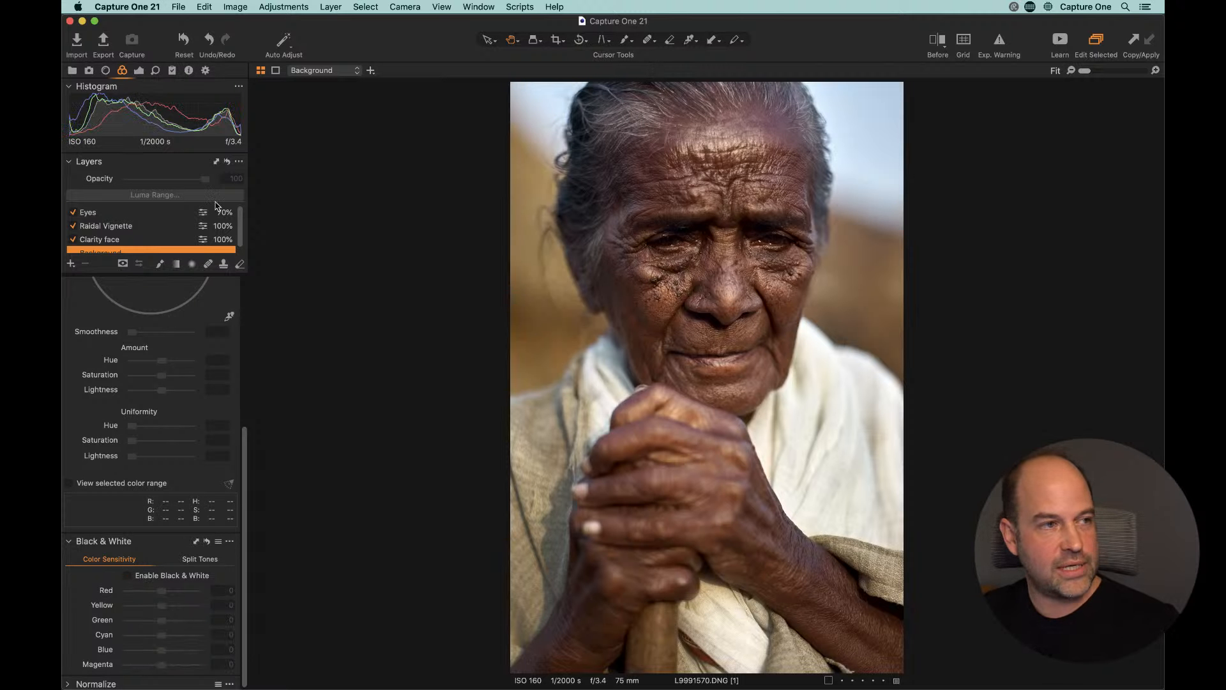
# Step: Set the Background layer's saturation to -8 in the exposure adjustments
pyautogui.click(140, 72)
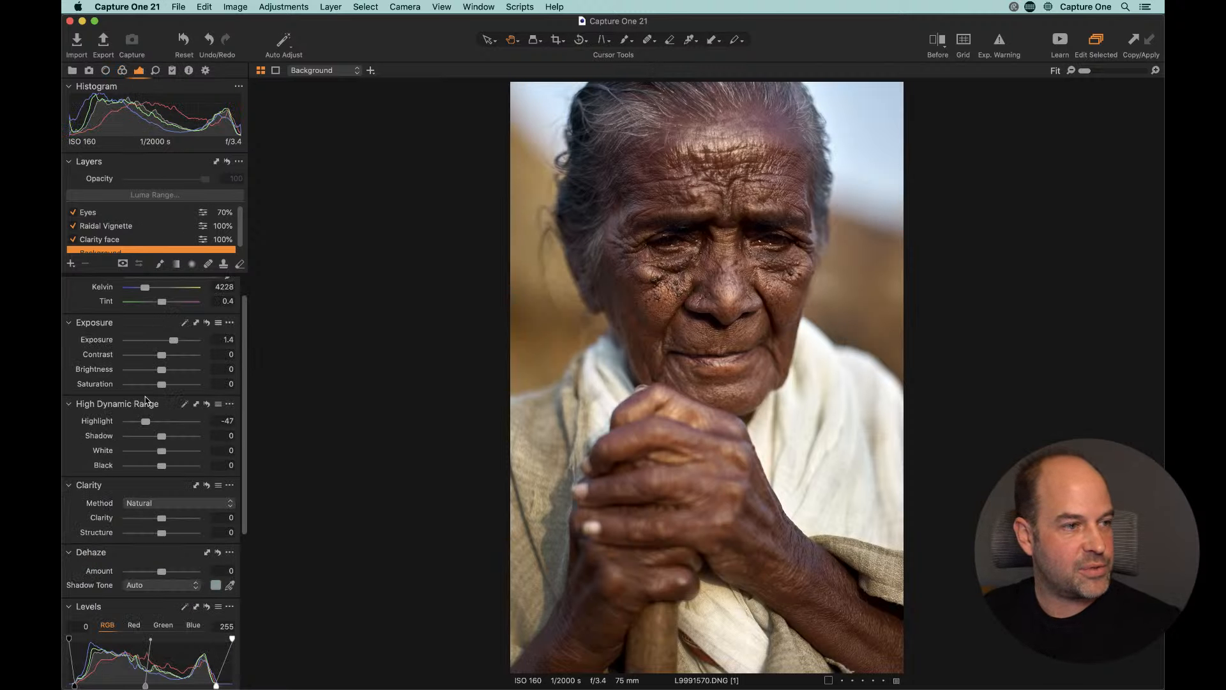
pyautogui.moveTo(160, 385); pyautogui.dragTo(155, 386)
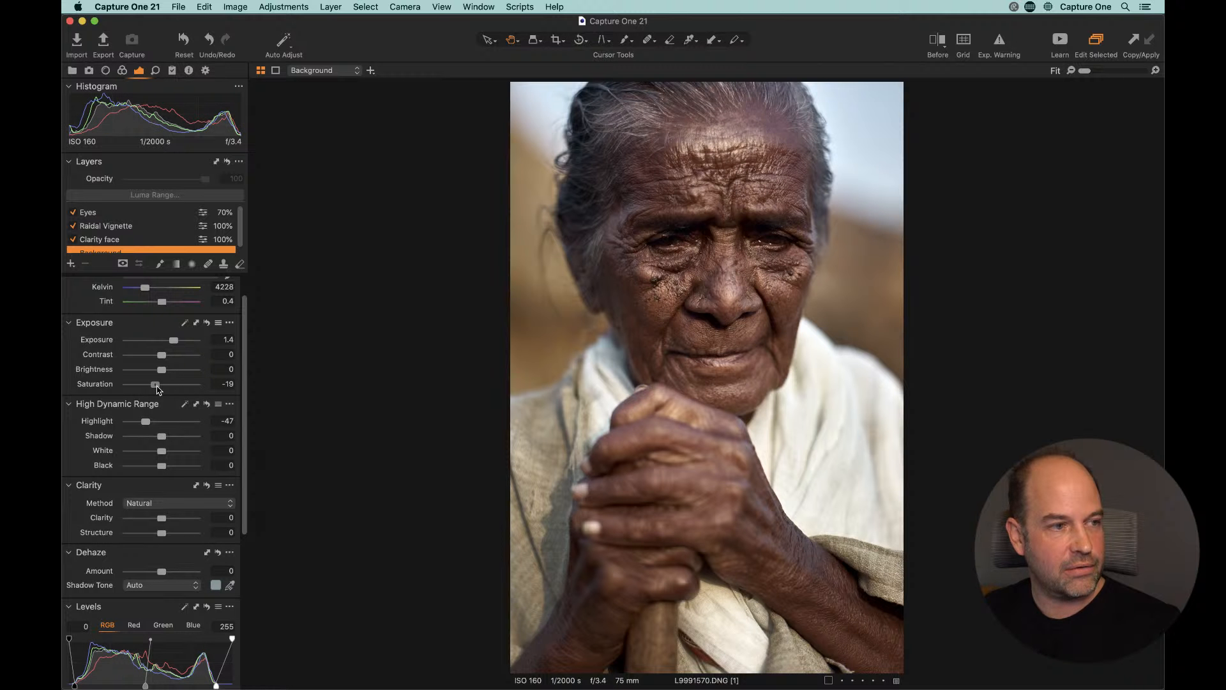
pyautogui.doubleClick(156, 386)
pyautogui.moveTo(161, 386); pyautogui.dragTo(158, 386)
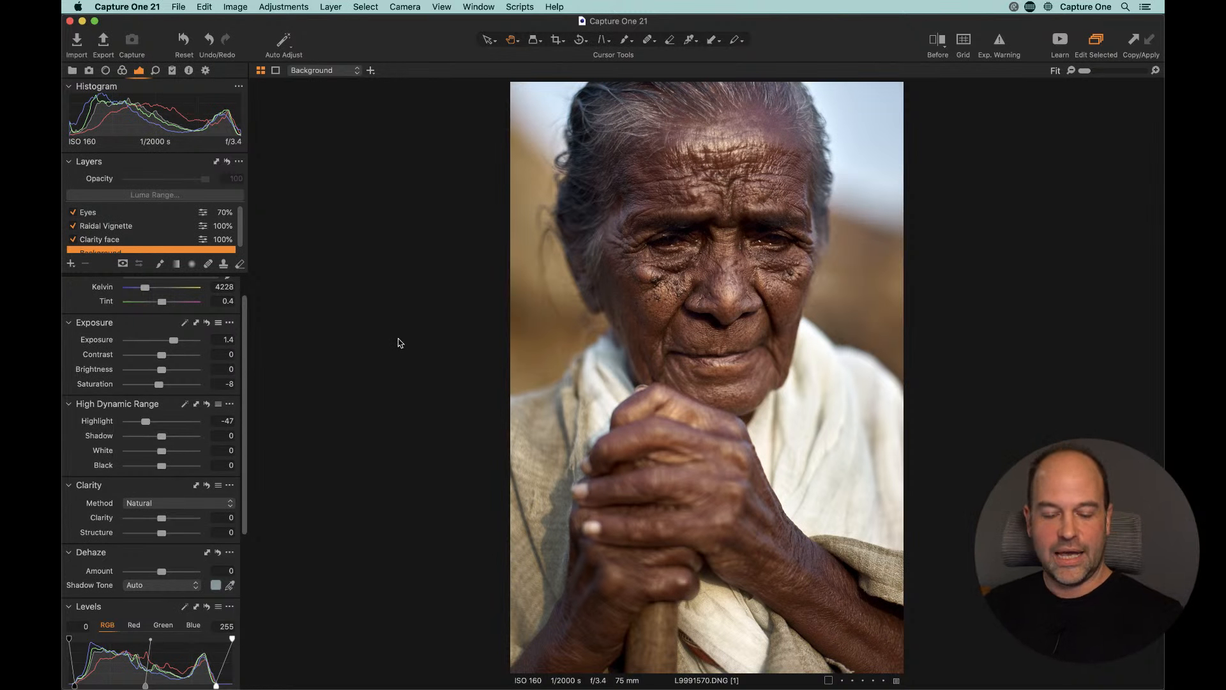
# Step: Open the photo L9991768.DNG from the thumbnail grid and float an enlarged Layers tool over the image
pyautogui.press('g')
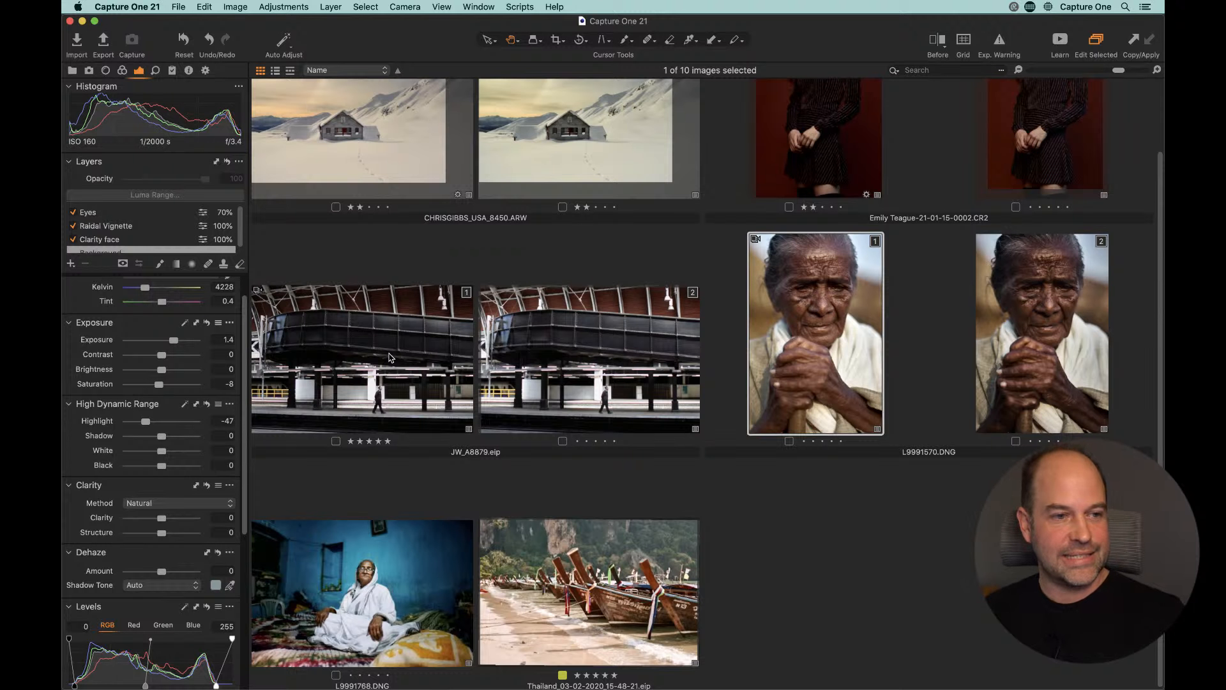
pyautogui.scroll(1, 503, 192)
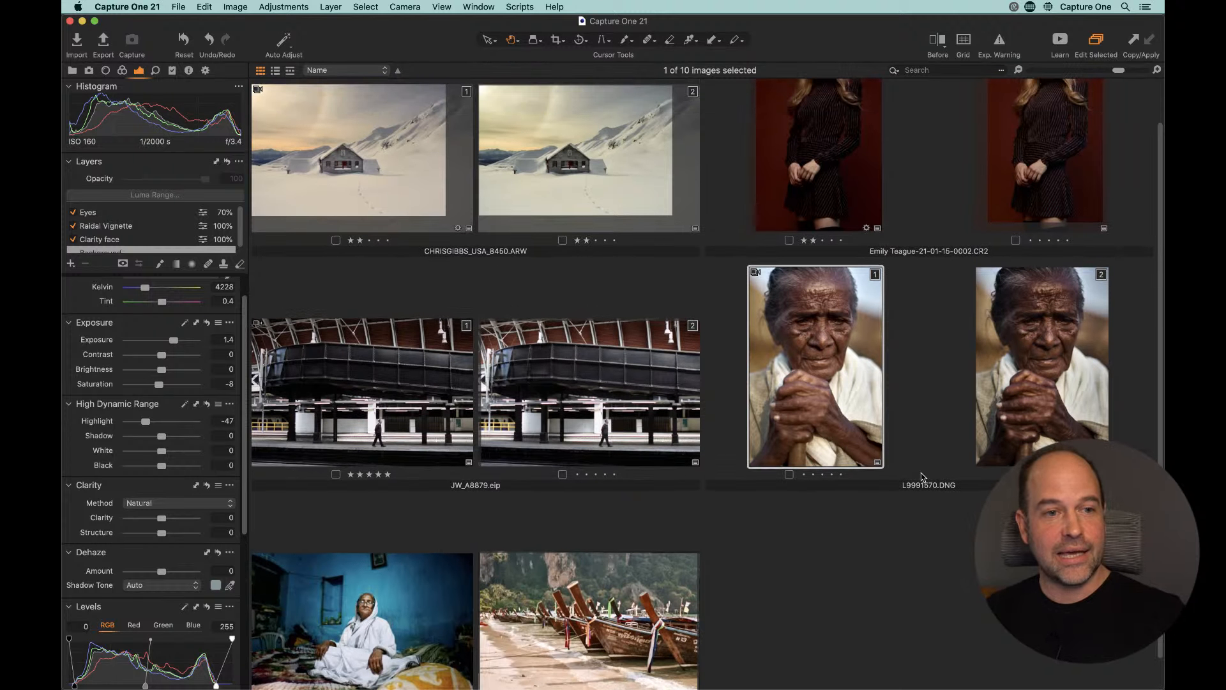
pyautogui.scroll(-1, 823, 573)
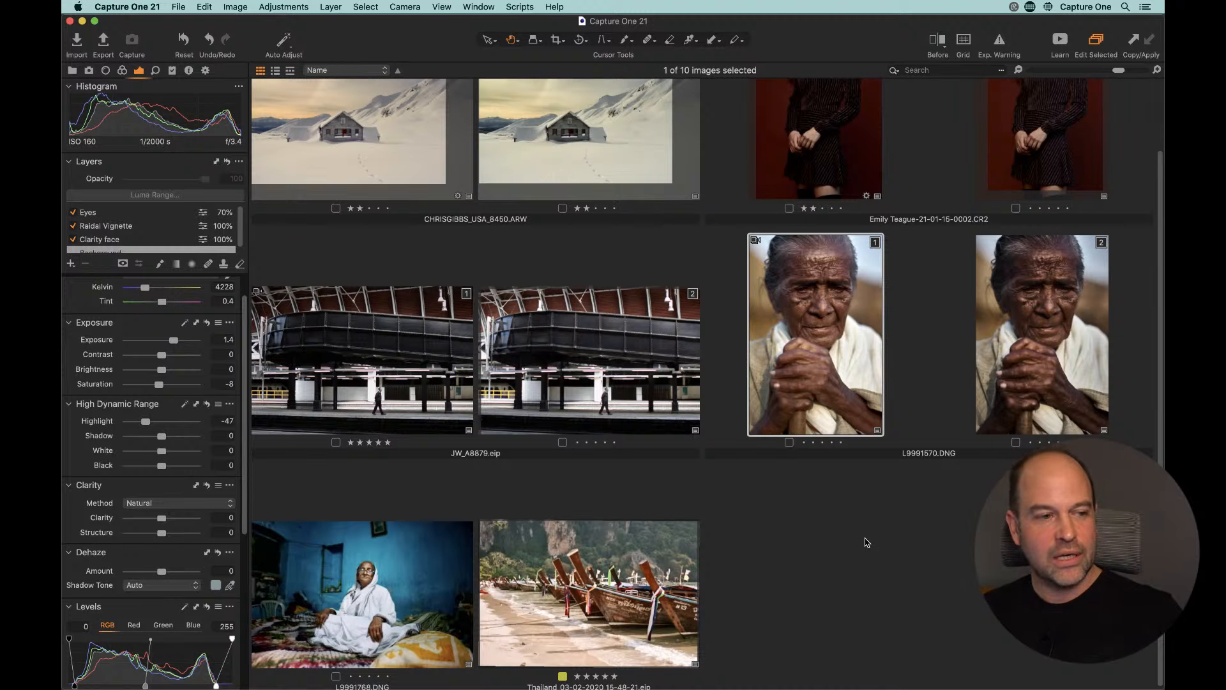
pyautogui.doubleClick(383, 586)
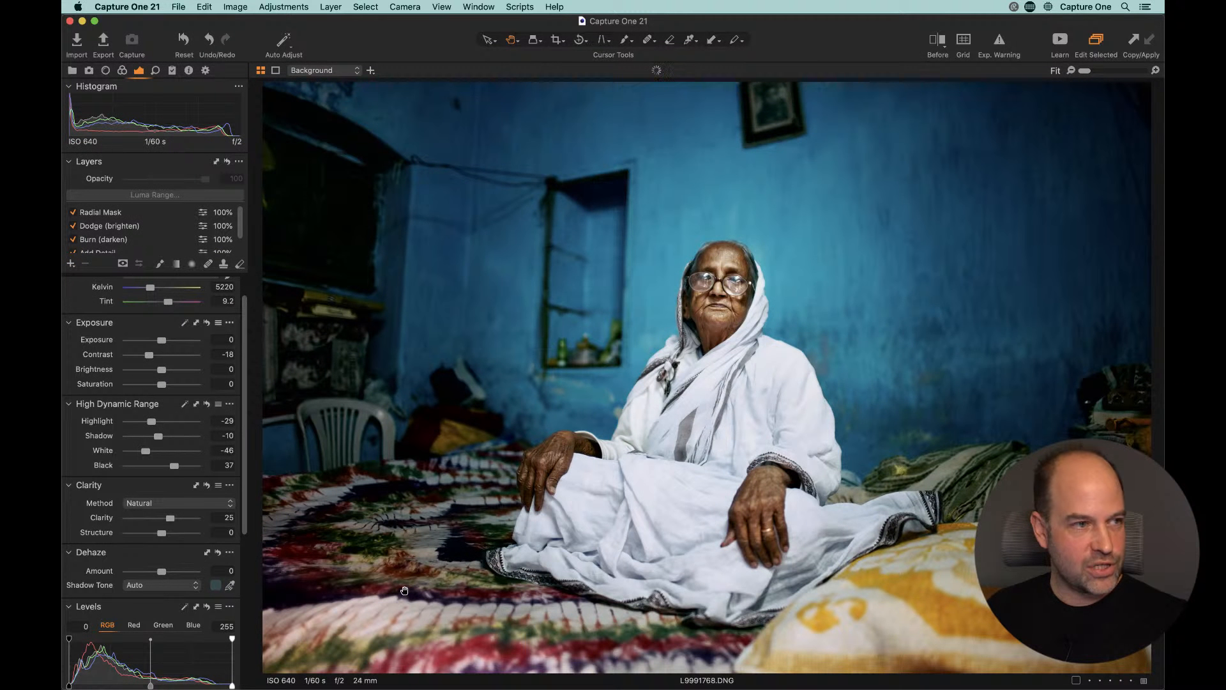
pyautogui.moveTo(147, 160); pyautogui.dragTo(437, 214)
pyautogui.moveTo(538, 318); pyautogui.dragTo(612, 422)
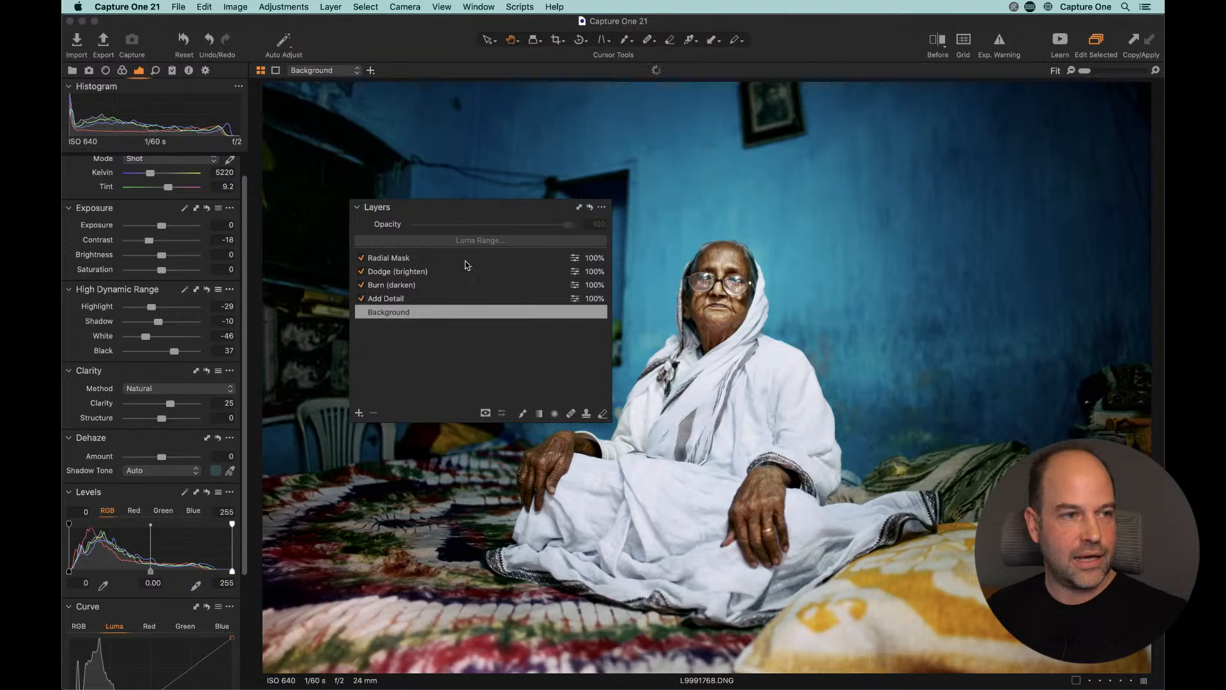
# Step: Select the Radial Mask layer and compare the photo with the layer off and on
pyautogui.click(391, 259)
pyautogui.scroll(2, 189, 279)
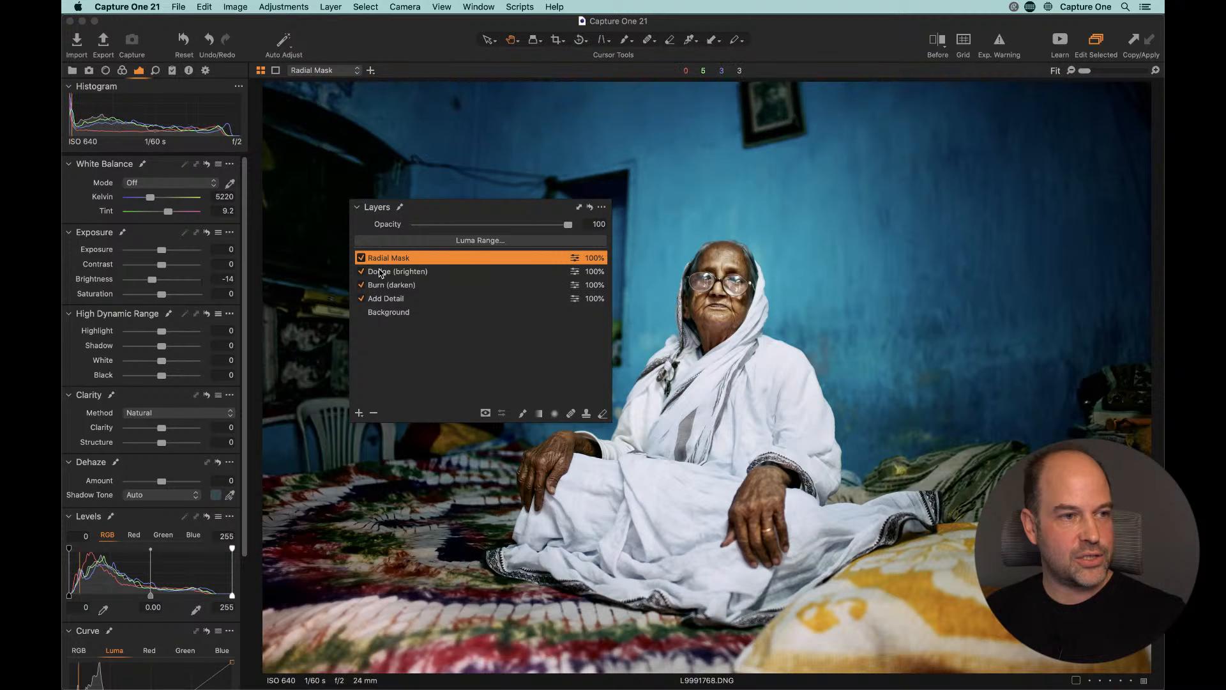
pyautogui.click(361, 258)
pyautogui.click(361, 258)
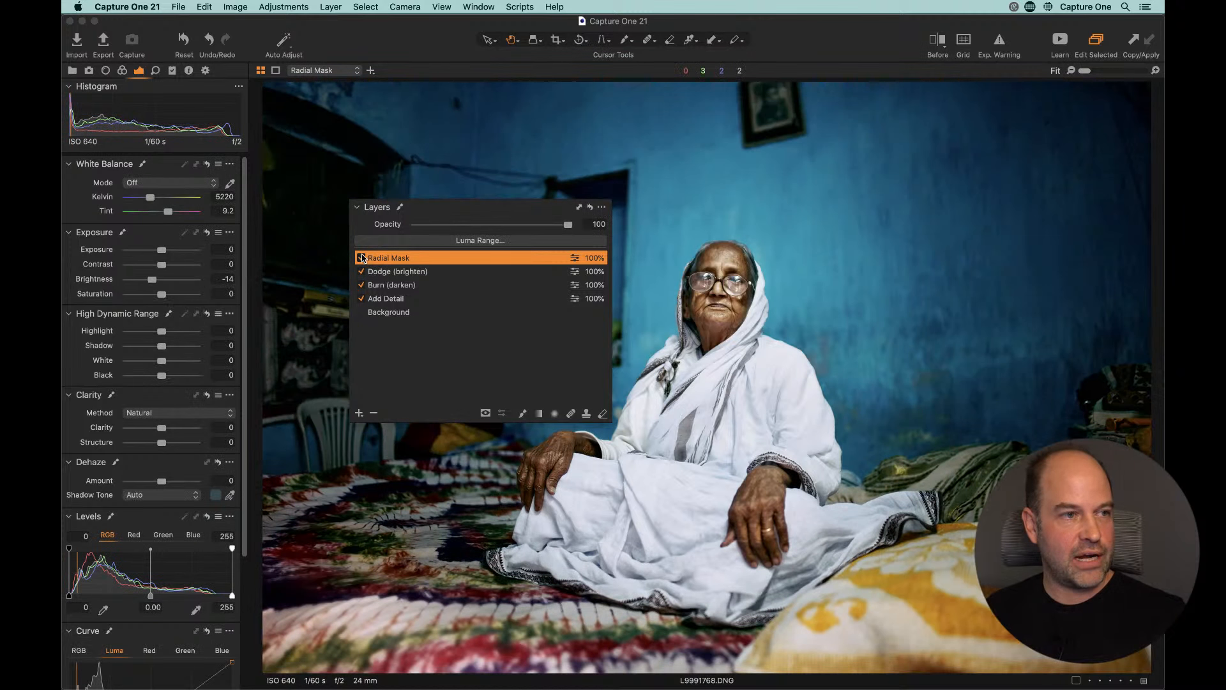
pyautogui.click(361, 258)
pyautogui.click(361, 257)
# Step: Test brightness -50 and exposure -0.64 on the Radial Mask layer, and reset both to 0
pyautogui.doubleClick(125, 280)
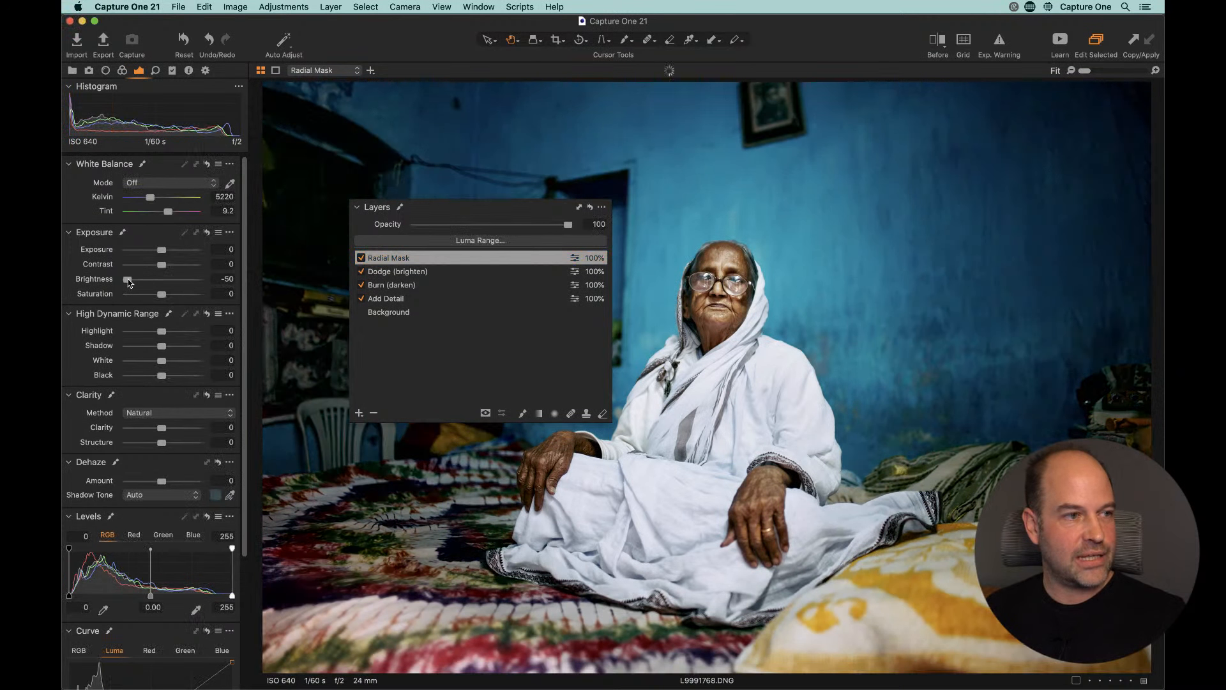
pyautogui.moveTo(158, 249); pyautogui.dragTo(151, 251)
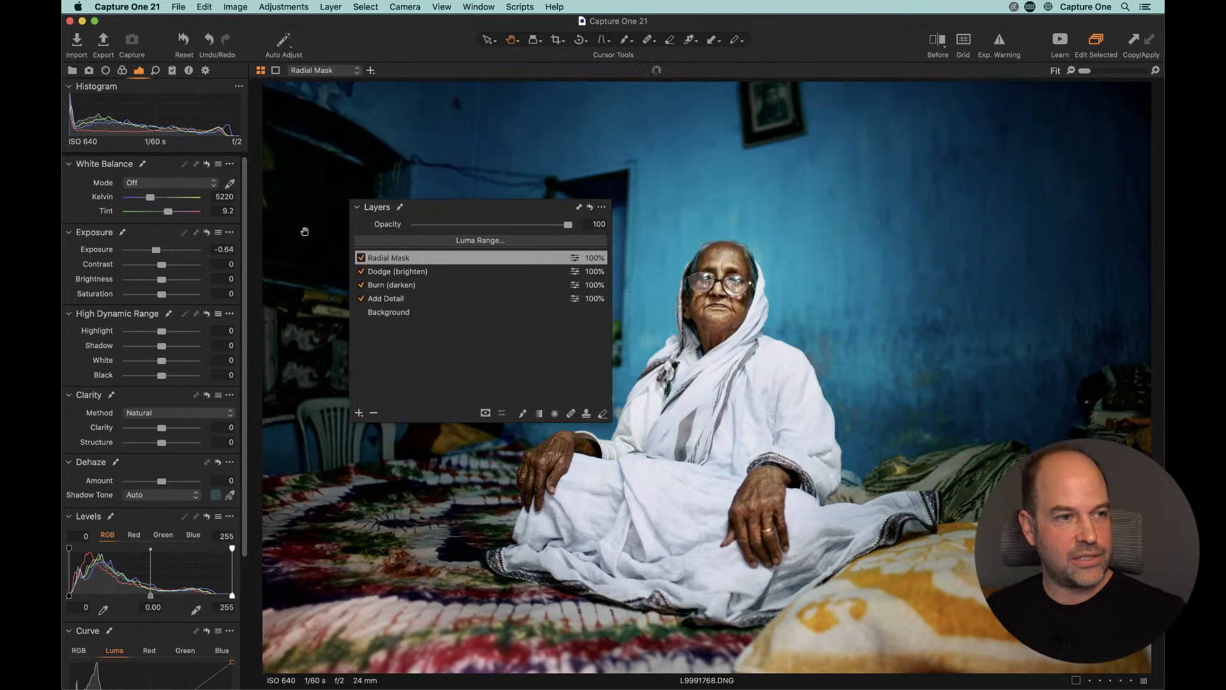
pyautogui.doubleClick(187, 251)
pyautogui.scroll(-2, 147, 414)
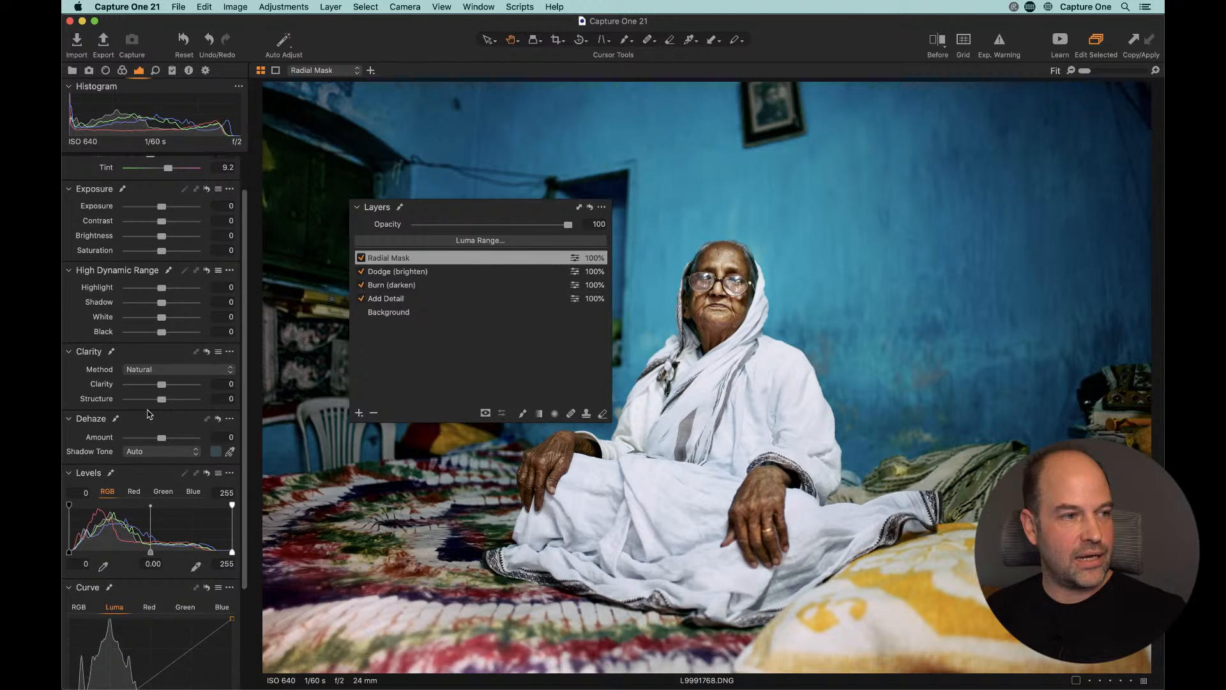
# Step: Try lower brightness on the Radial Mask layer, reset it, and darken the layer by pulling its Luma curve down with two points
pyautogui.moveTo(162, 237); pyautogui.dragTo(151, 239)
pyautogui.doubleClick(166, 236)
pyautogui.scroll(-5, 162, 271)
pyautogui.moveTo(156, 557); pyautogui.dragTo(125, 587)
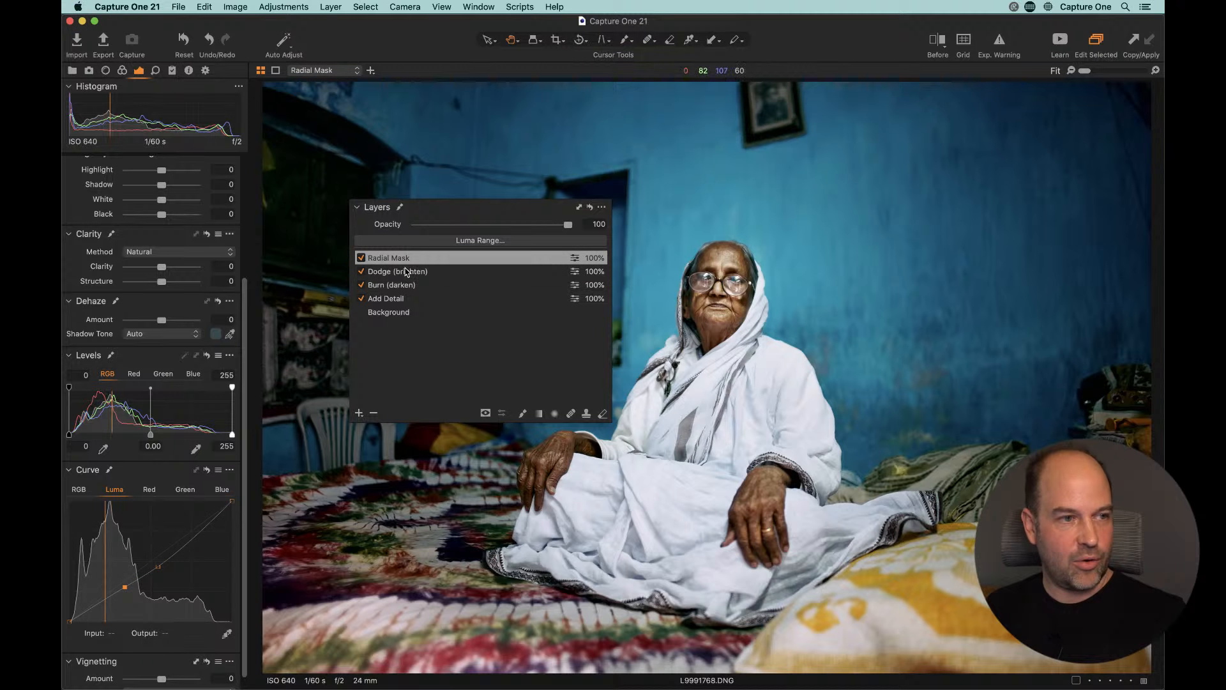
# Step: Compare the Dodge (brighten) and Burn (darken) layers off and on, and inspect the Add Detail layer's settings
pyautogui.click(364, 273)
pyautogui.click(362, 272)
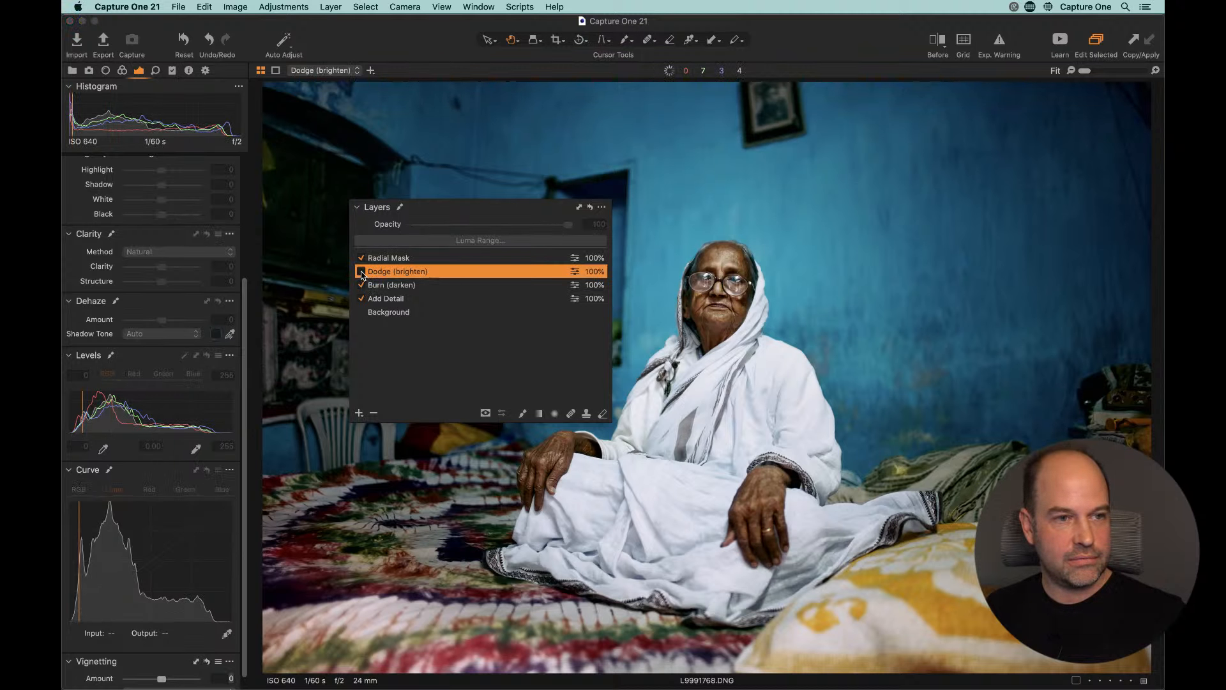
pyautogui.click(361, 272)
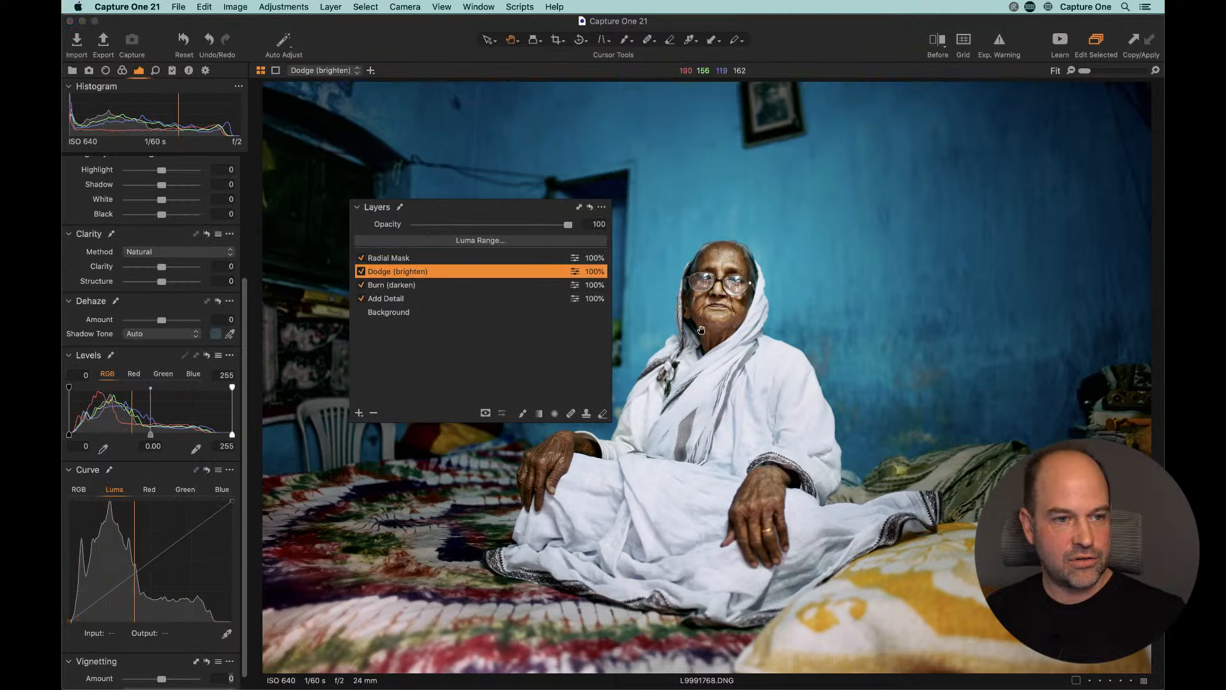
pyautogui.click(373, 286)
pyautogui.click(361, 285)
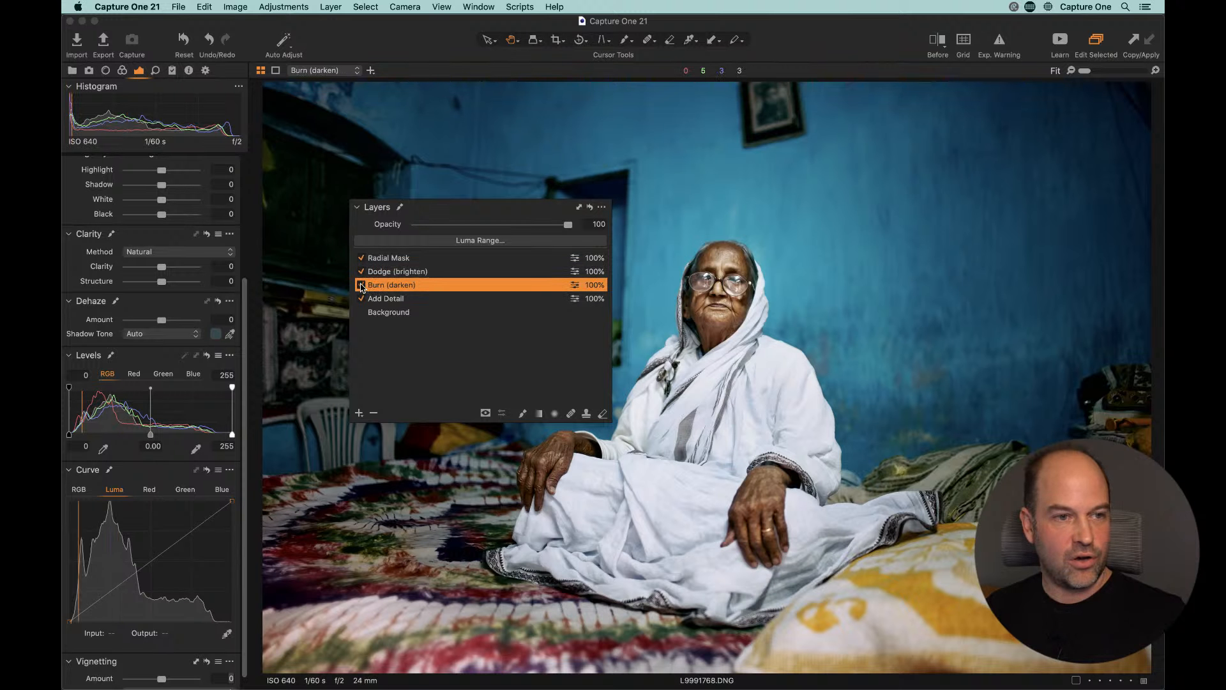
pyautogui.click(361, 284)
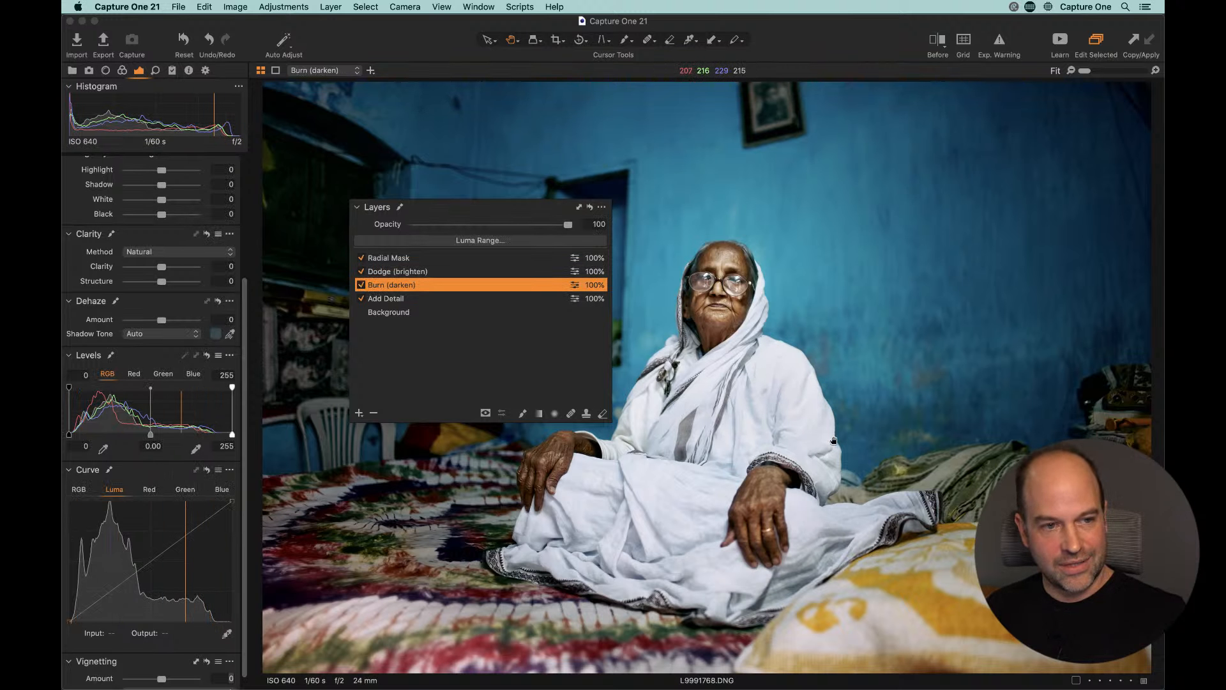
pyautogui.click(369, 301)
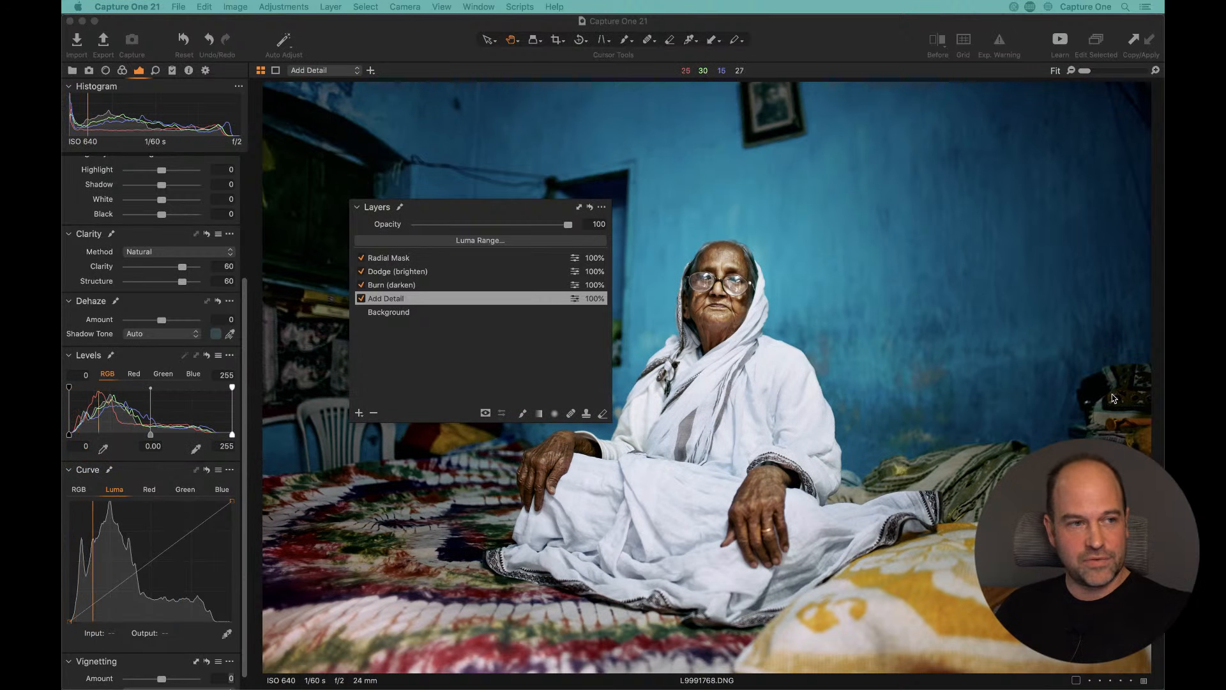
# Step: Fine-tune the two points on the Radial Mask layer's Luma curve and raise its Black value to 27
pyautogui.click(398, 259)
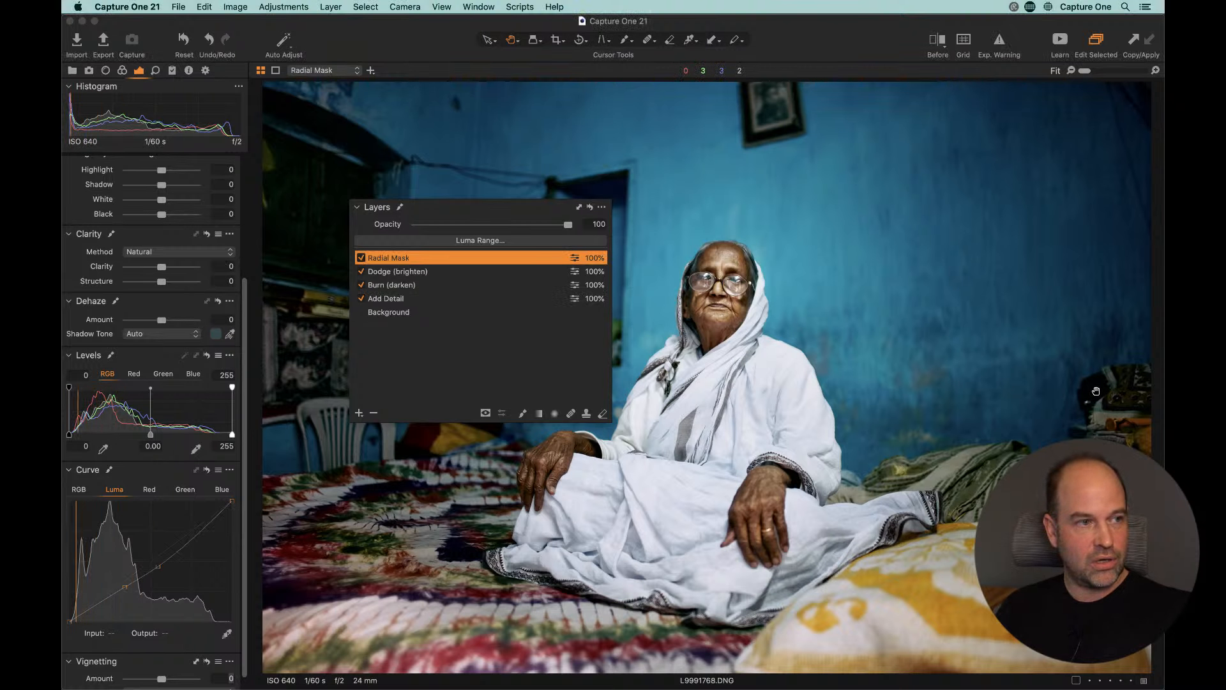
pyautogui.click(157, 565)
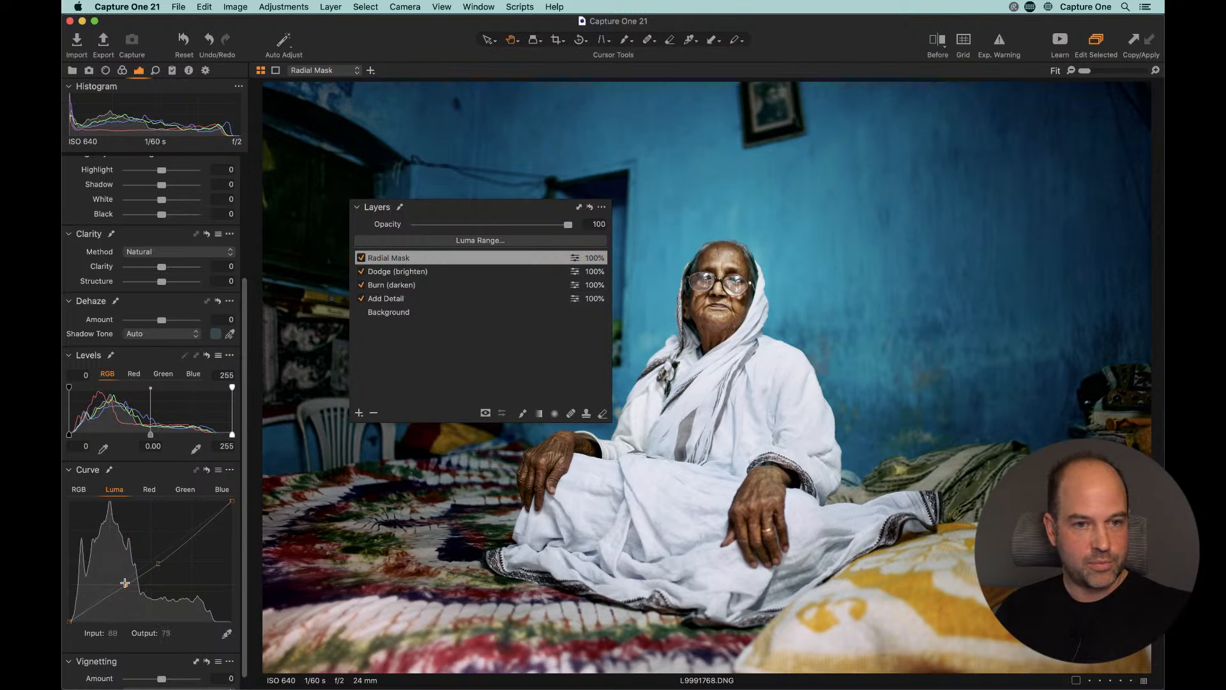
pyautogui.click(125, 583)
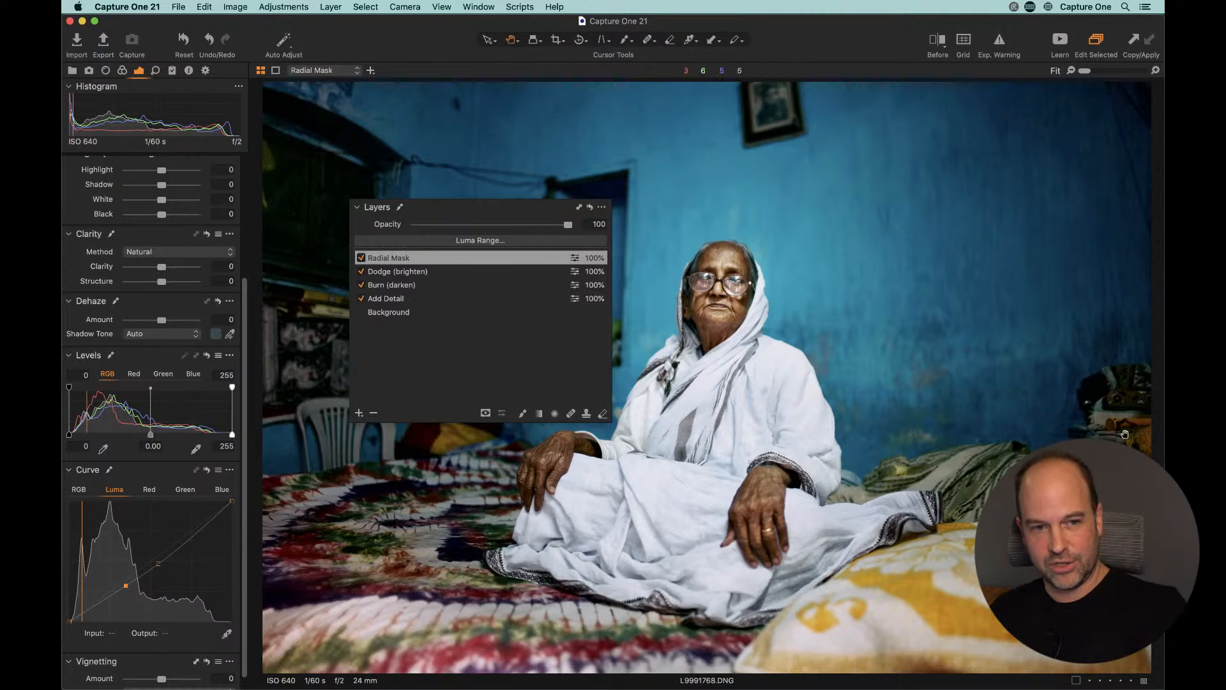
pyautogui.scroll(4, 170, 308)
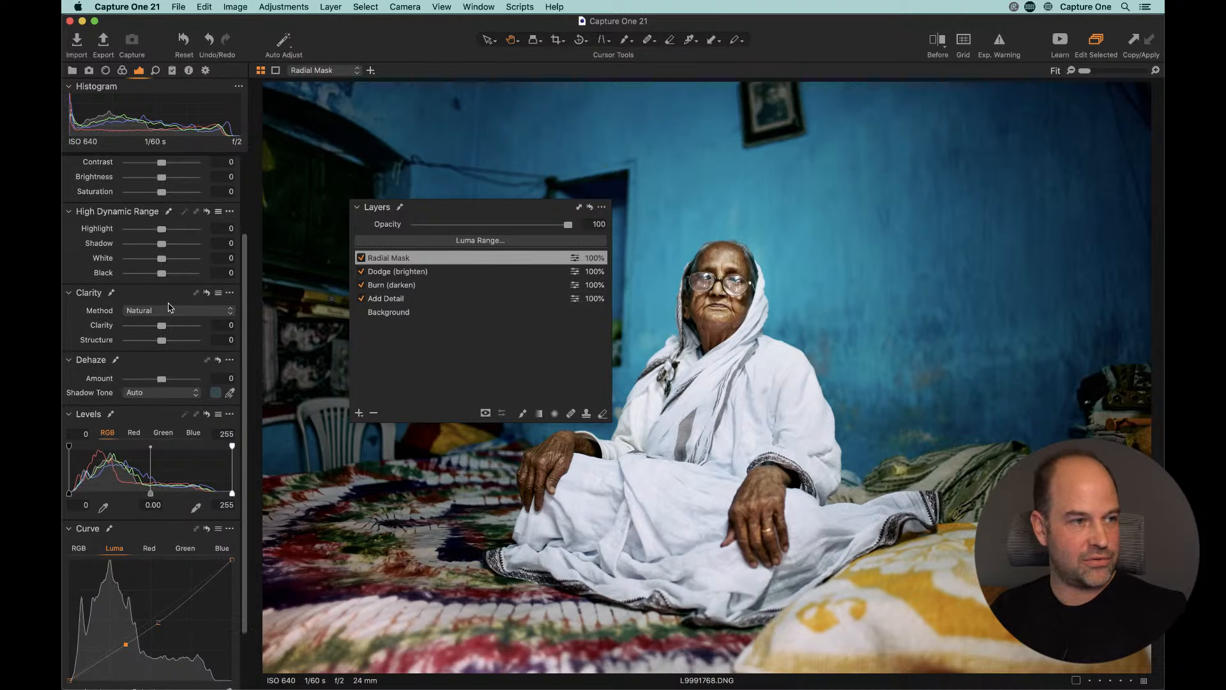
pyautogui.moveTo(165, 276); pyautogui.dragTo(179, 278)
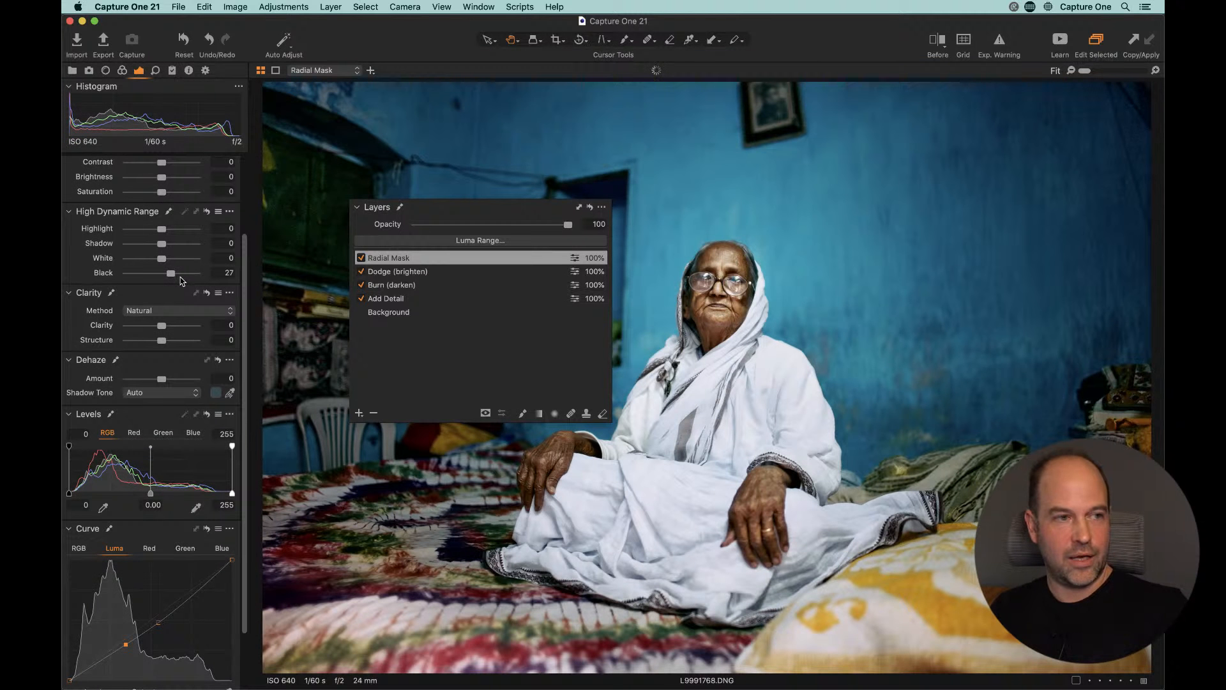
# Step: Compare the photo with the adjusted Radial Mask layer off and on, leaving the layer enabled
pyautogui.click(361, 258)
pyautogui.click(361, 259)
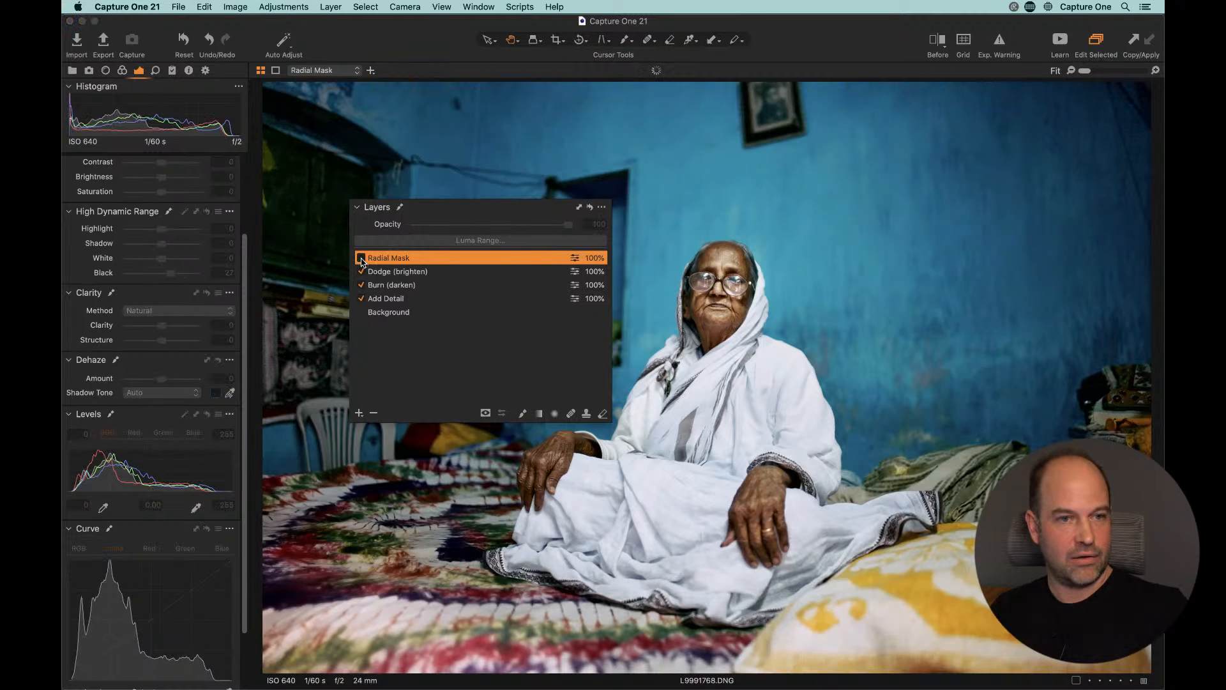
pyautogui.click(362, 261)
pyautogui.click(362, 258)
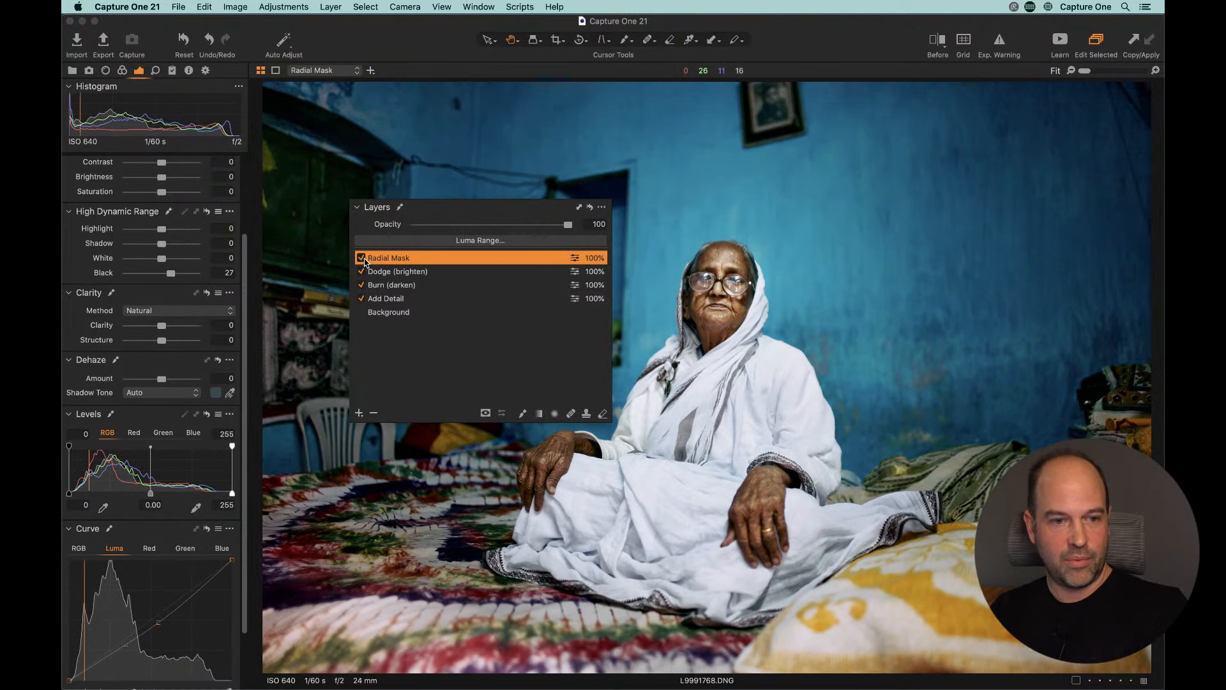